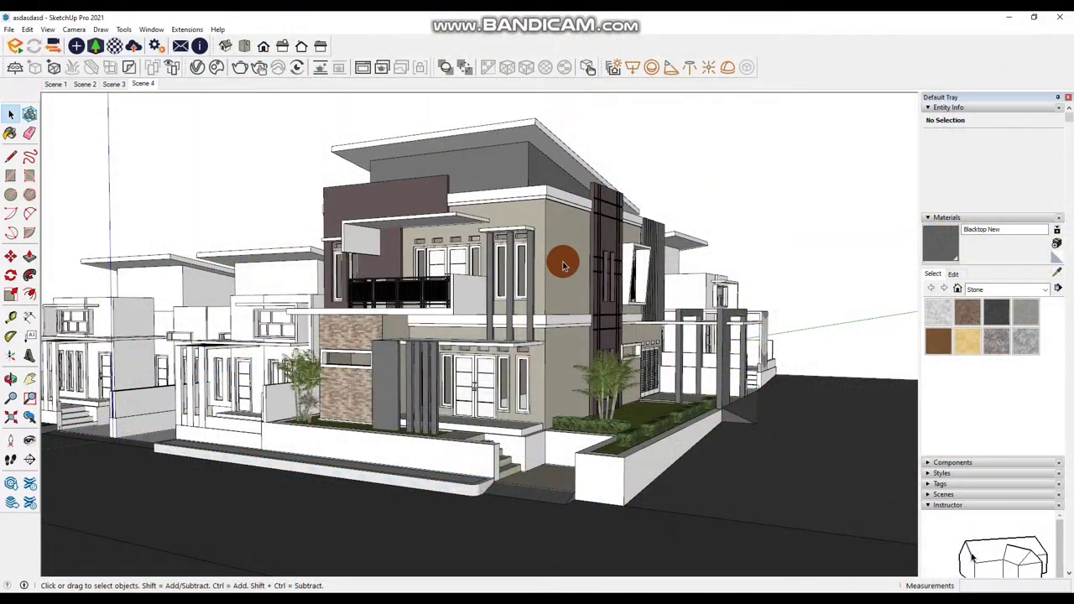
- Orbit around the house model to inspect it from several angles
{"action": "mouse_move", "coordinate": [588, 285]}
{"action": "middle_mouse_down"}
{"action": "mouse_move", "coordinate": [525, 330]}
{"action": "mouse_move", "coordinate": [537, 334]}
{"action": "mouse_move", "coordinate": [499, 345]}
{"action": "middle_mouse_up"}
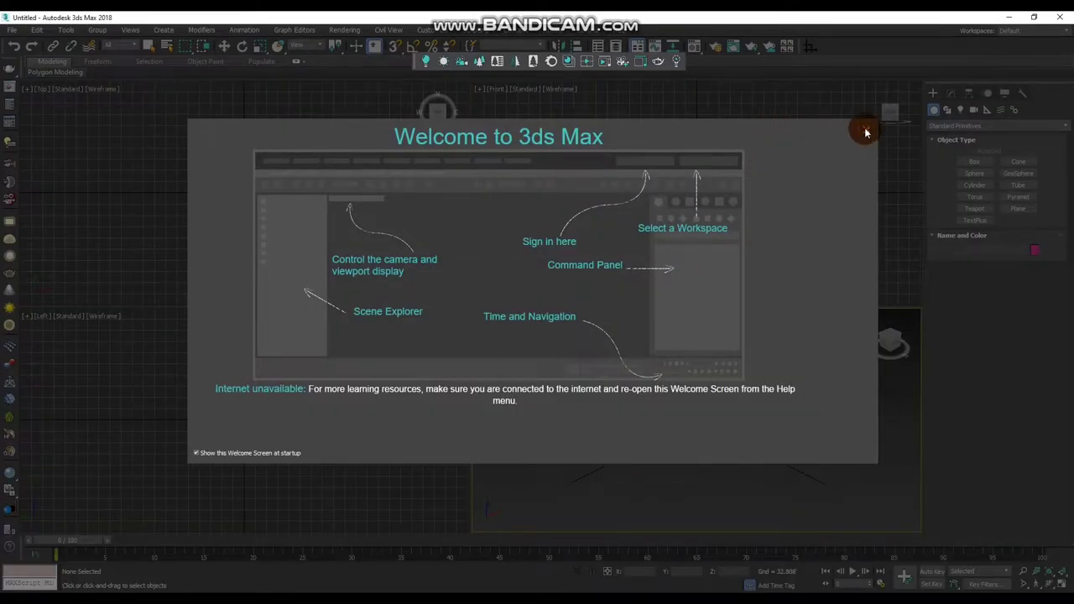
{"action": "left_click", "coordinate": [867, 129]}
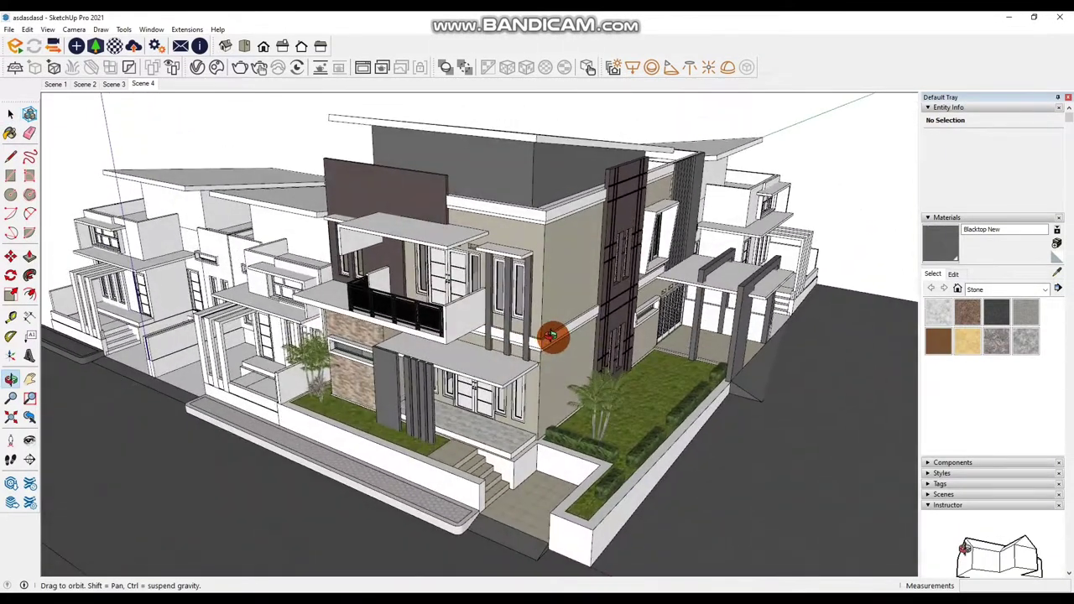
{"action": "mouse_move", "coordinate": [551, 336]}
{"action": "left_mouse_down"}
{"action": "mouse_move", "coordinate": [722, 355]}
{"action": "mouse_move", "coordinate": [546, 336]}
{"action": "mouse_move", "coordinate": [676, 314]}
{"action": "mouse_move", "coordinate": [340, 336]}
{"action": "mouse_move", "coordinate": [513, 307]}
{"action": "mouse_move", "coordinate": [391, 327]}
{"action": "mouse_move", "coordinate": [379, 307]}
{"action": "mouse_move", "coordinate": [433, 294]}
{"action": "left_mouse_up"}
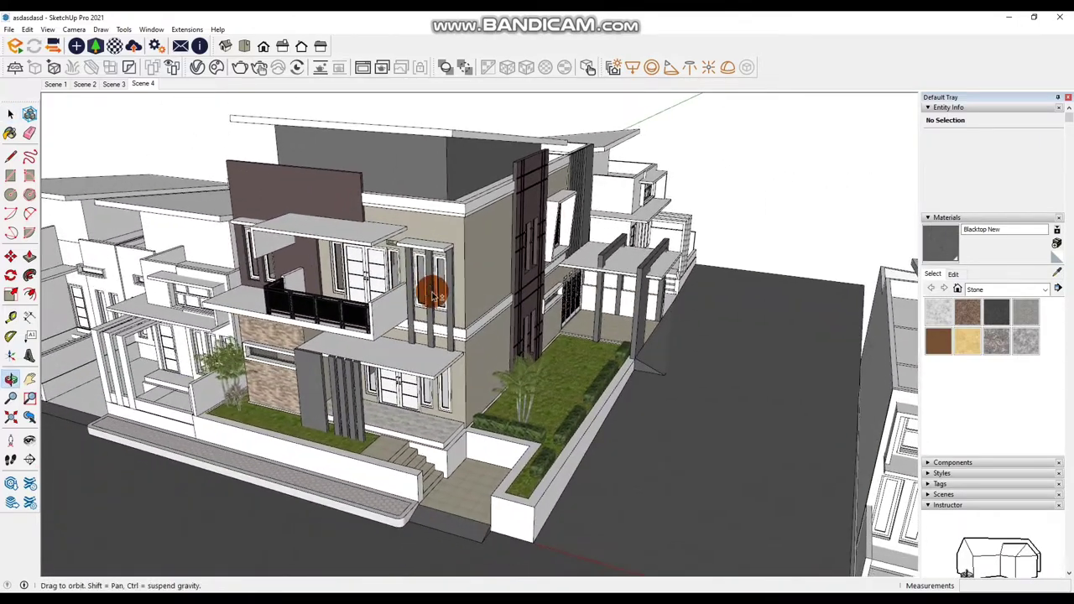
{"action": "mouse_move", "coordinate": [433, 294]}
{"action": "left_mouse_down"}
{"action": "mouse_move", "coordinate": [492, 209]}
{"action": "mouse_move", "coordinate": [367, 240]}
{"action": "mouse_move", "coordinate": [491, 242]}
{"action": "mouse_move", "coordinate": [479, 238]}
{"action": "mouse_move", "coordinate": [404, 245]}
{"action": "mouse_move", "coordinate": [503, 250]}
{"action": "mouse_move", "coordinate": [427, 271]}
{"action": "mouse_move", "coordinate": [504, 240]}
{"action": "mouse_move", "coordinate": [381, 258]}
{"action": "mouse_move", "coordinate": [568, 280]}
{"action": "mouse_move", "coordinate": [443, 277]}
{"action": "left_mouse_up"}
{"action": "mouse_move", "coordinate": [444, 277]}
{"action": "middle_mouse_down"}
{"action": "mouse_move", "coordinate": [471, 320]}
{"action": "mouse_move", "coordinate": [428, 293]}
{"action": "mouse_move", "coordinate": [441, 237]}
{"action": "middle_mouse_up"}
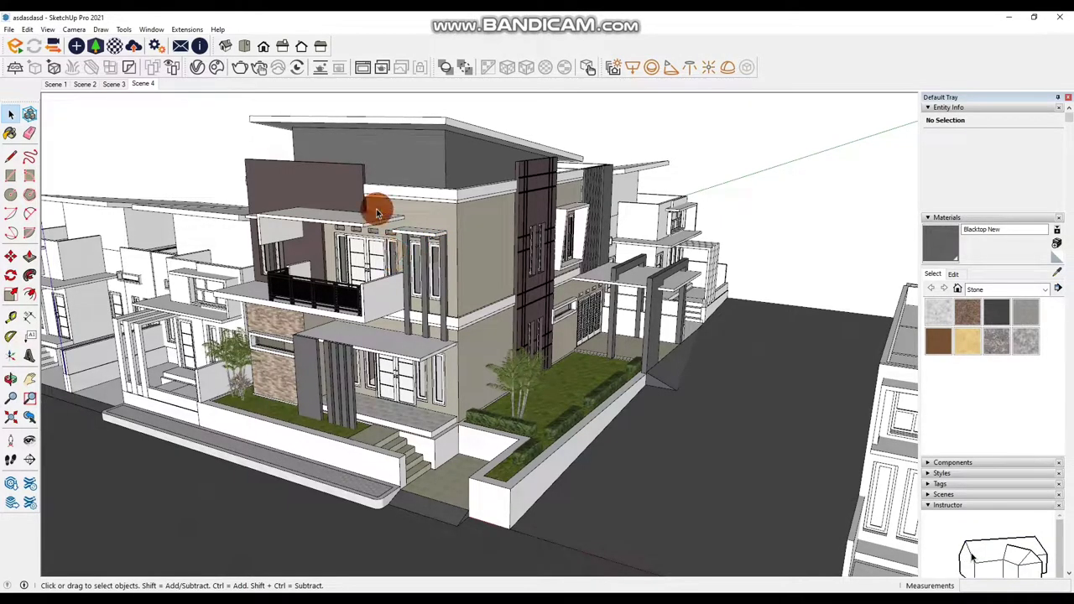
{"action": "mouse_move", "coordinate": [379, 206]}
{"action": "middle_mouse_down"}
{"action": "mouse_move", "coordinate": [259, 240]}
{"action": "mouse_move", "coordinate": [300, 220]}
{"action": "mouse_move", "coordinate": [285, 209]}
{"action": "middle_mouse_up"}
- Save the model over asdasdasd.skp on the Desktop in SketchUp Version 8 format
{"action": "left_click", "coordinate": [10, 31]}
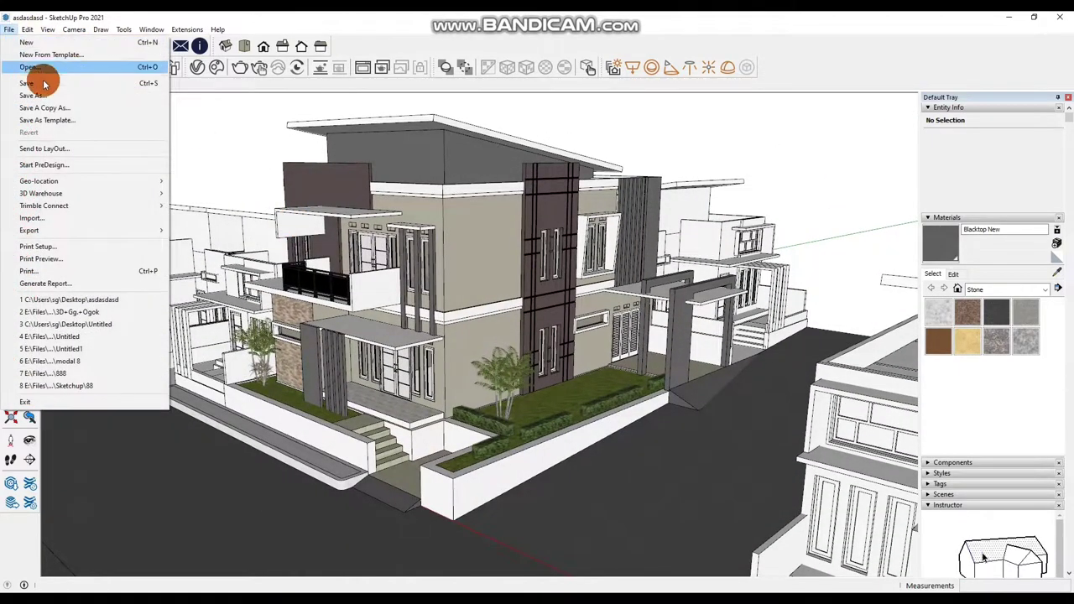
{"action": "left_click", "coordinate": [53, 92]}
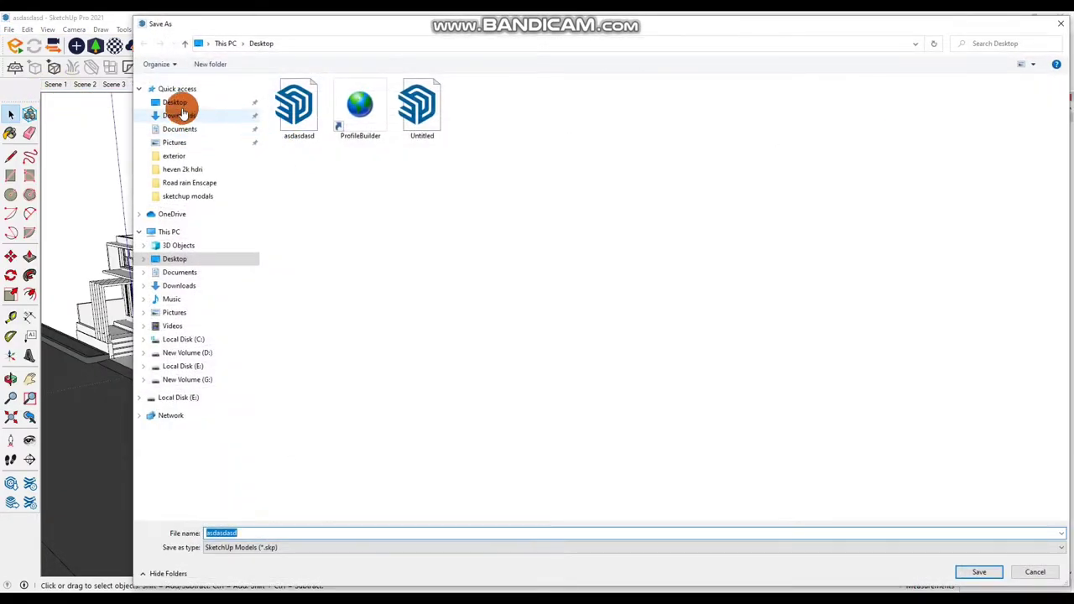
{"action": "left_click", "coordinate": [176, 103]}
{"action": "left_click", "coordinate": [296, 118]}
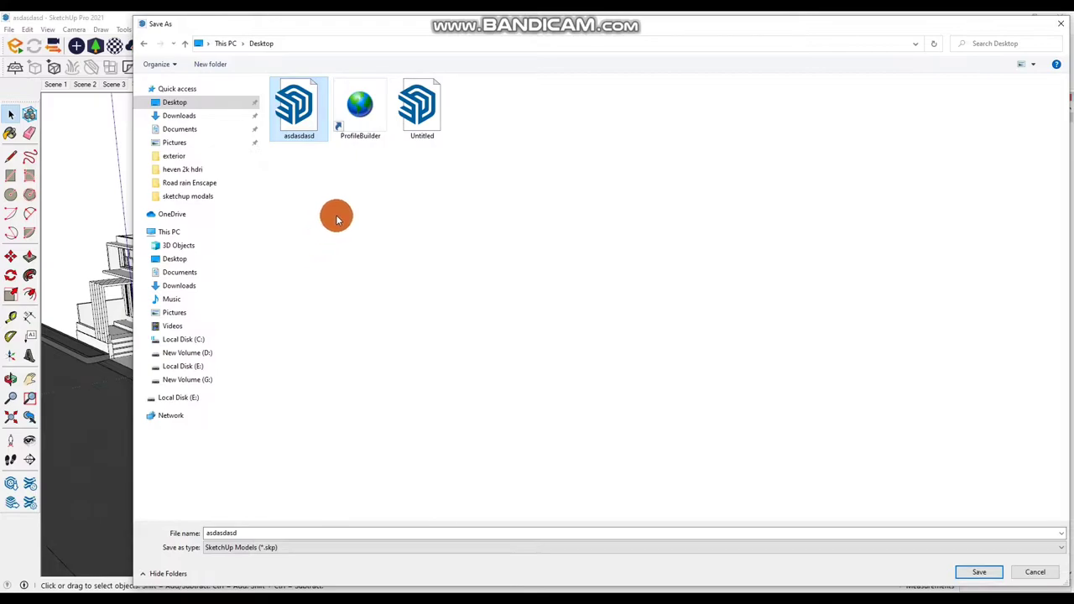
{"action": "left_click", "coordinate": [308, 554]}
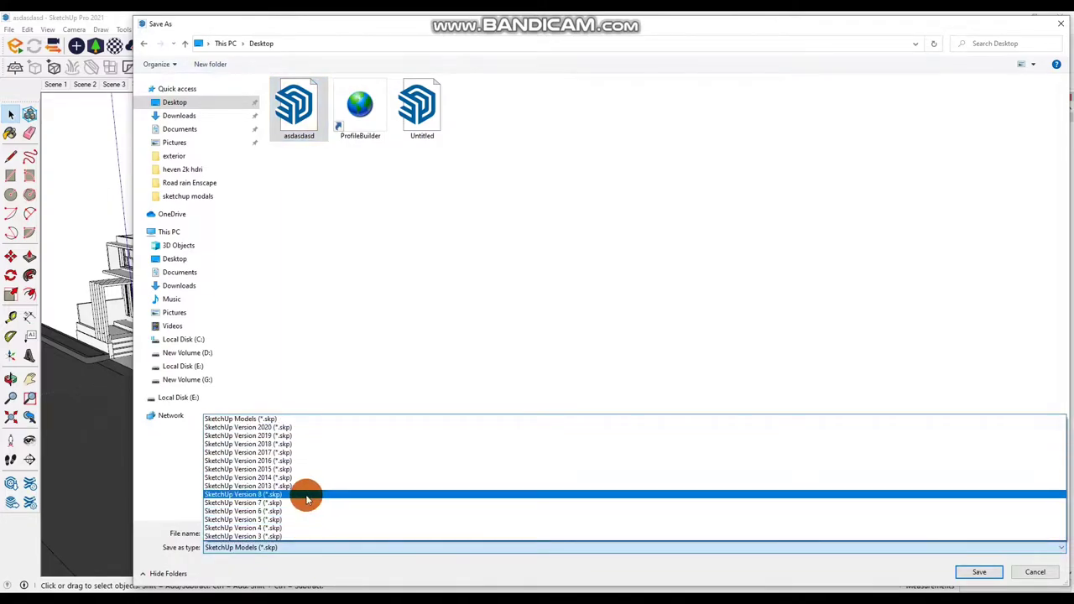
{"action": "left_click", "coordinate": [308, 496]}
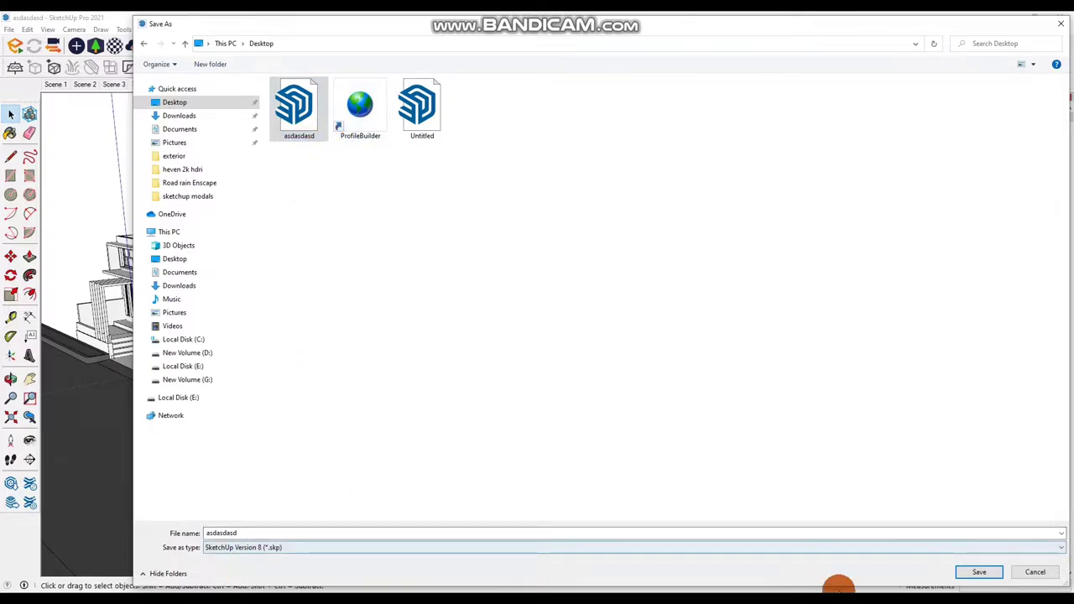
{"action": "left_click", "coordinate": [976, 571]}
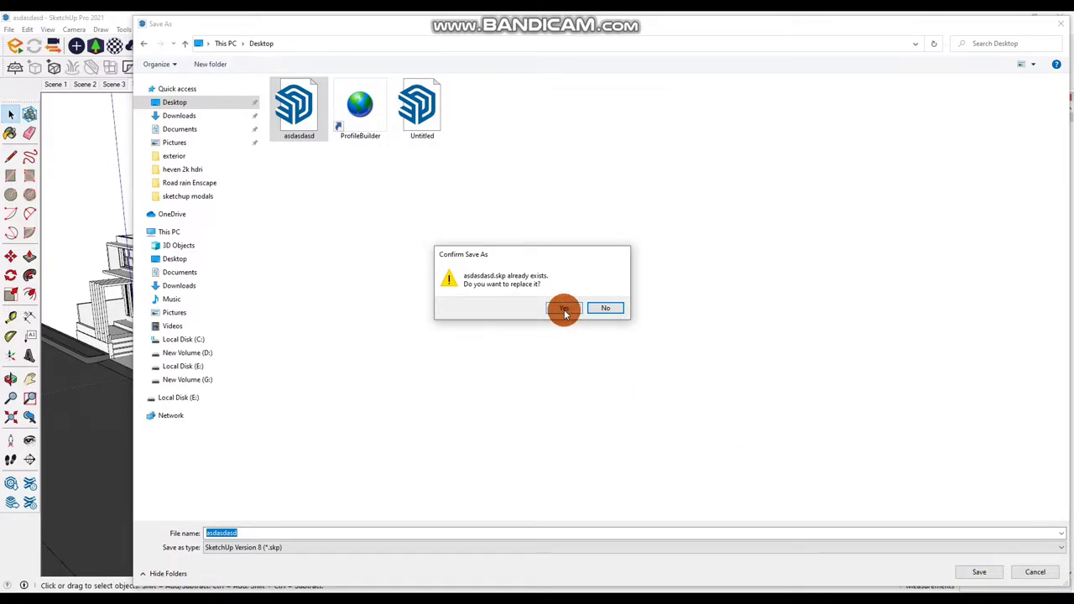
{"action": "left_click", "coordinate": [565, 311]}
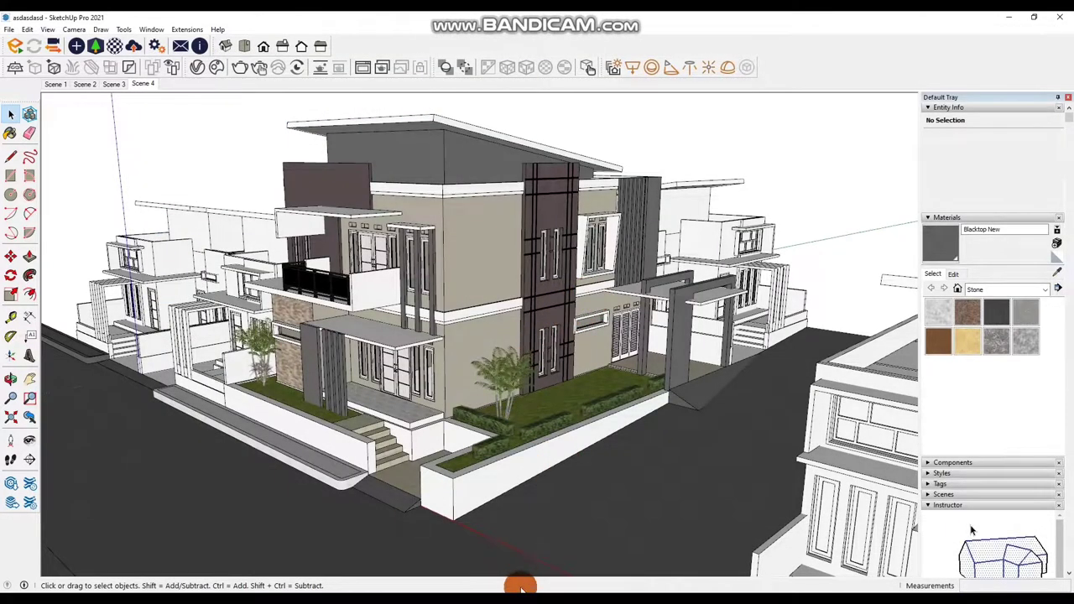
{"action": "left_click", "coordinate": [520, 587]}
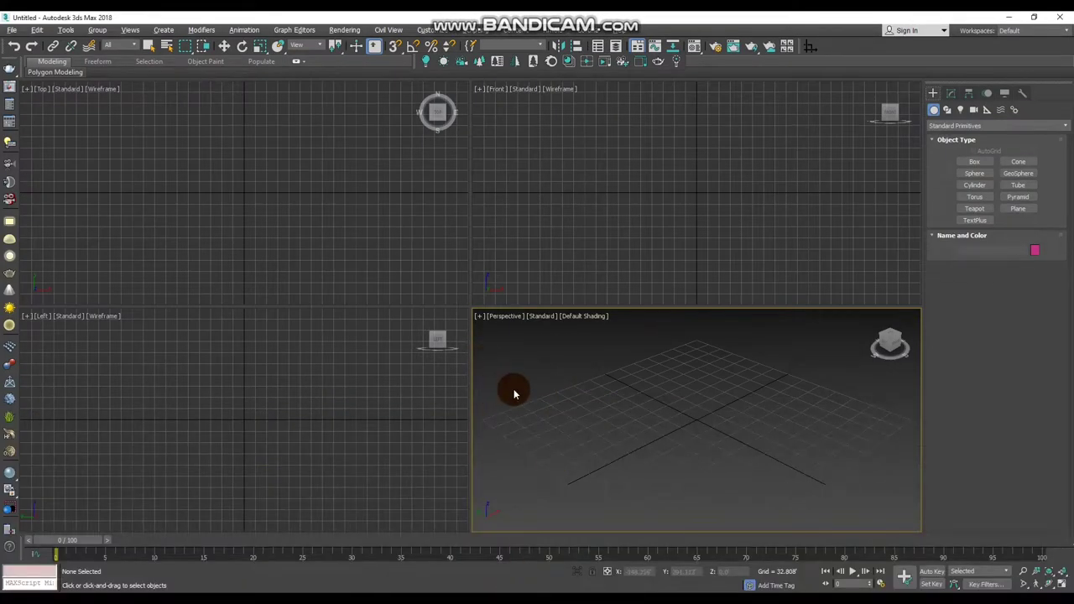
- Maximize Perspective and open asdasdasd from the Desktop with Files of type set to All files
{"action": "key", "text": "alt+w"}
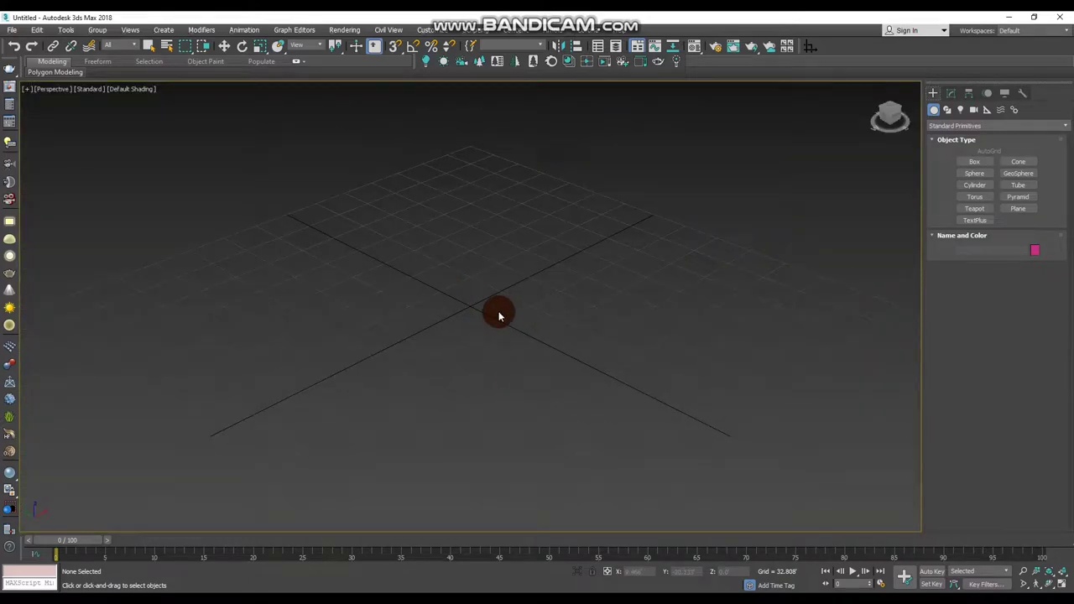
{"action": "key", "text": "ctrl+o"}
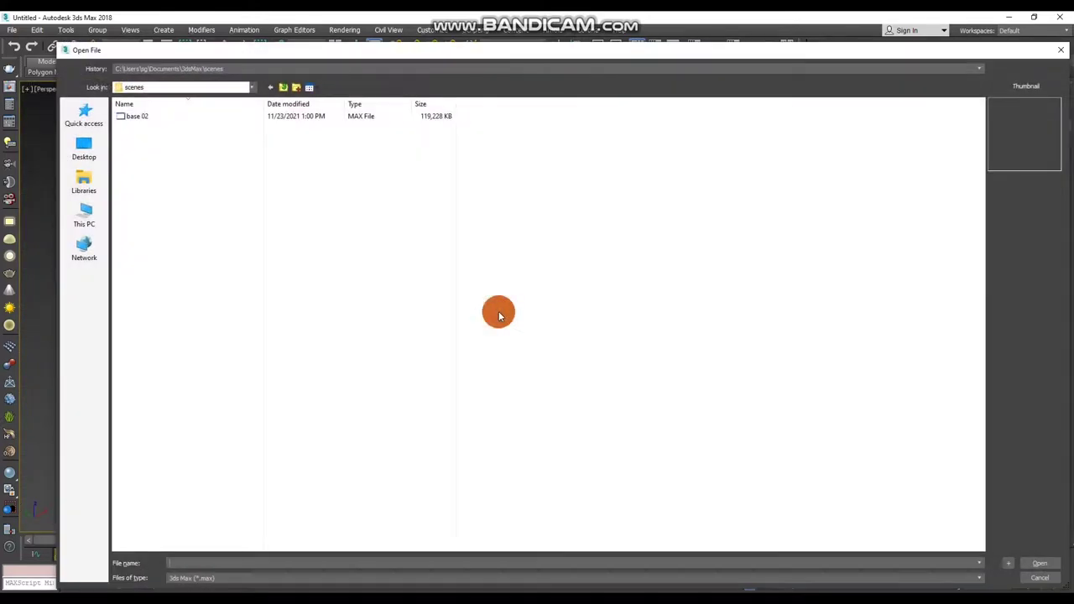
{"action": "left_click", "coordinate": [84, 151]}
{"action": "left_click", "coordinate": [233, 578]}
{"action": "left_click", "coordinate": [193, 599]}
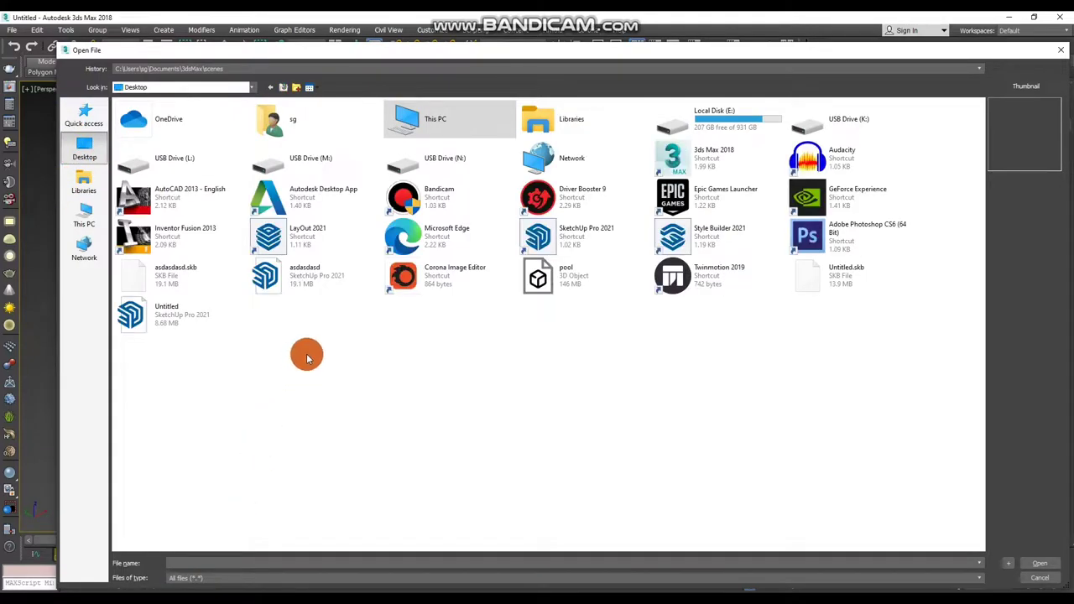
{"action": "left_click", "coordinate": [306, 286]}
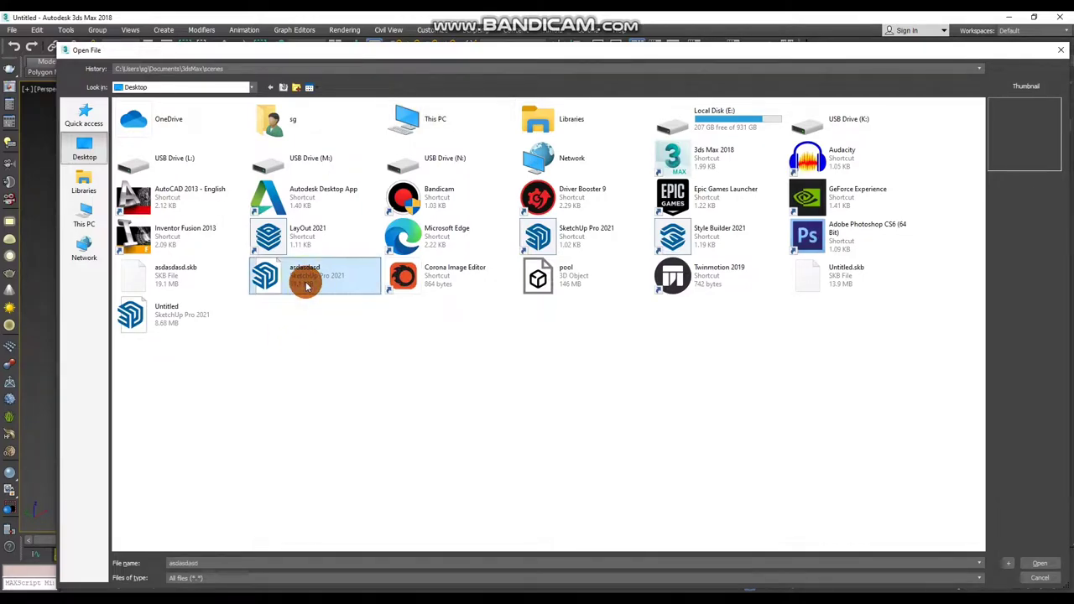
{"action": "left_click", "coordinate": [1031, 571]}
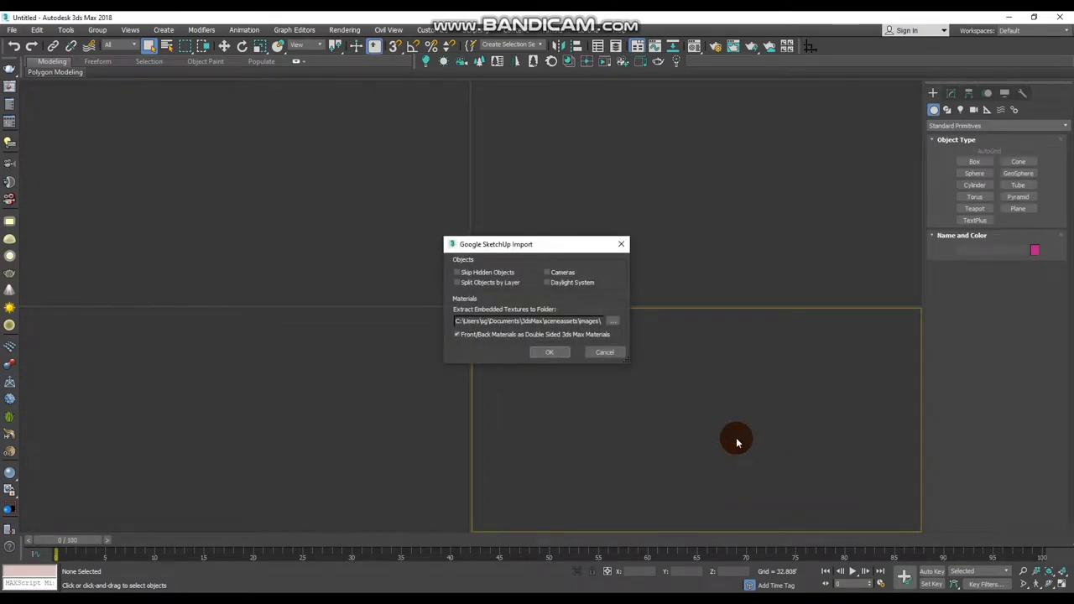
- Accept the default SketchUp import options, deselect everything, and orbit the maximized Perspective view to the house
{"action": "key", "text": "Return"}
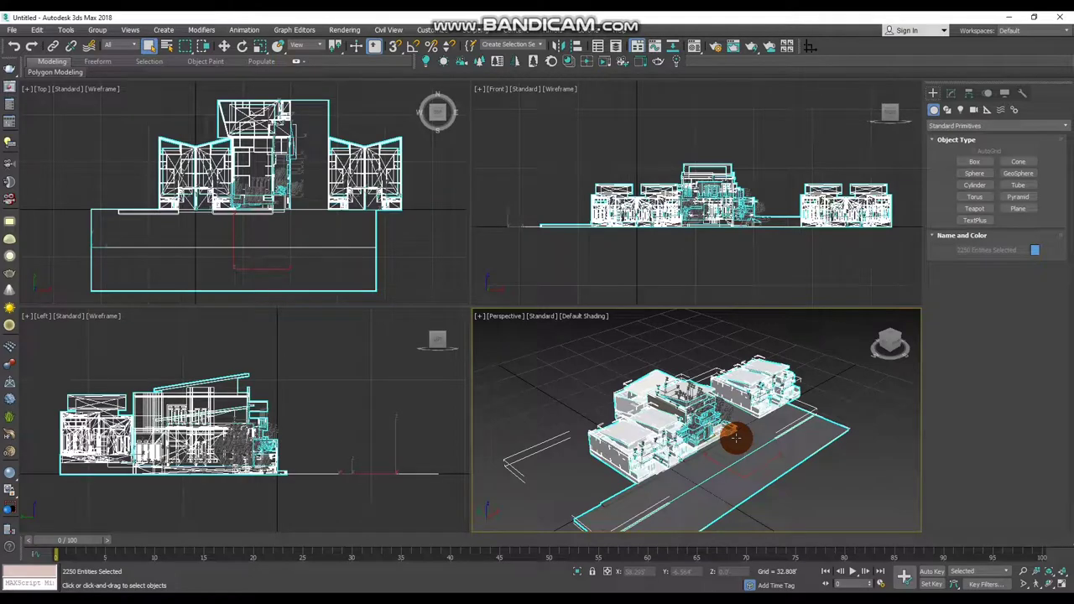
{"action": "right_click", "coordinate": [392, 258]}
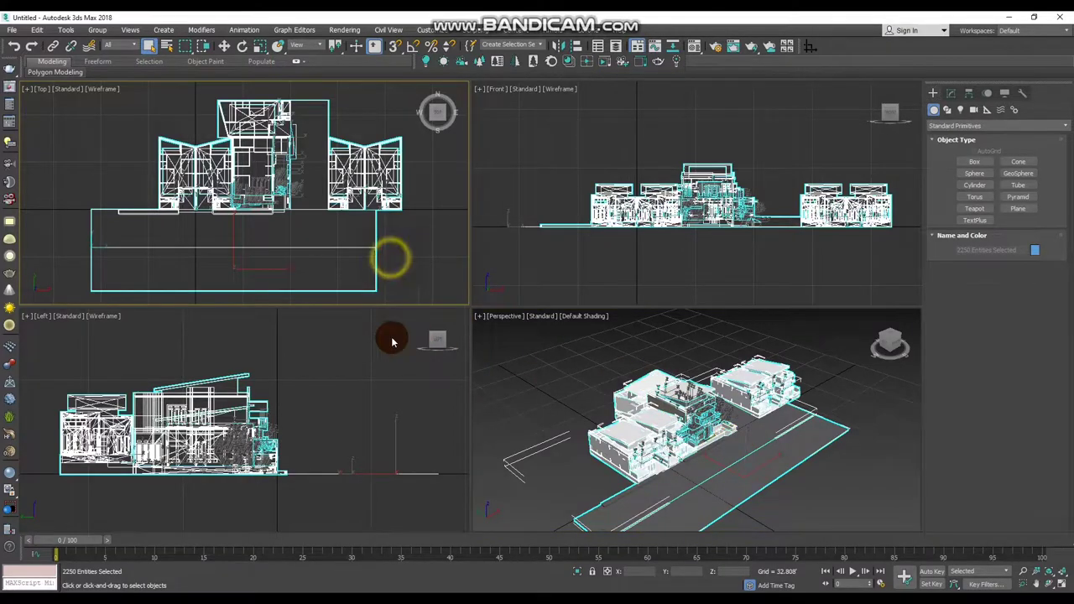
{"action": "left_click", "coordinate": [509, 241]}
{"action": "left_click", "coordinate": [511, 396]}
{"action": "left_click", "coordinate": [508, 221]}
{"action": "left_click", "coordinate": [520, 351]}
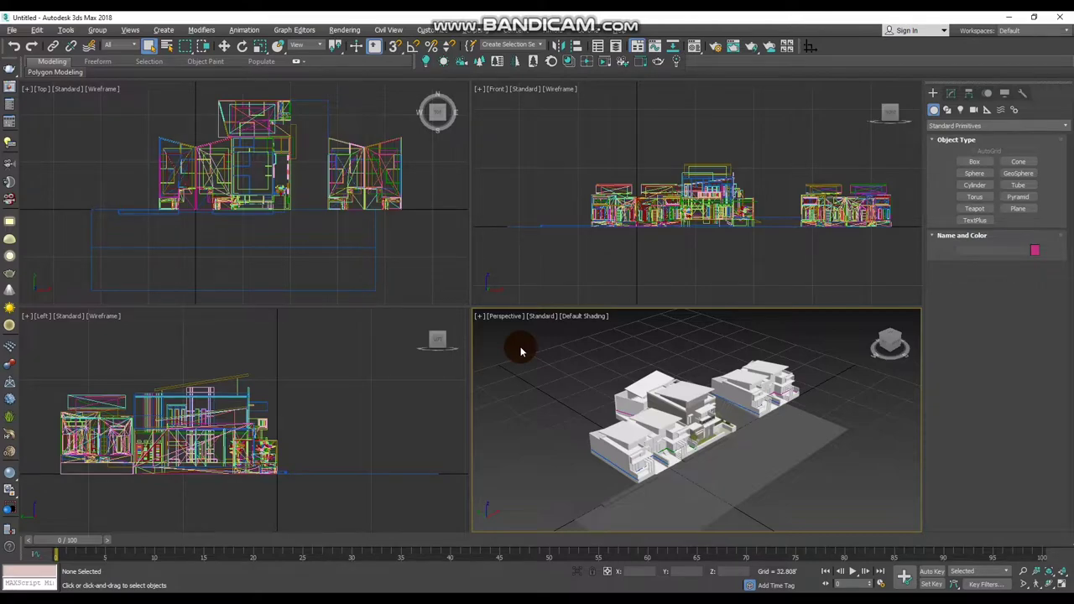
{"action": "key", "text": "alt+w"}
{"action": "mouse_move", "coordinate": [499, 343]}
{"action": "middle_mouse_down", "text": "alt"}
{"action": "mouse_move", "coordinate": [451, 342]}
{"action": "mouse_move", "coordinate": [491, 338]}
{"action": "mouse_move", "coordinate": [489, 291]}
{"action": "middle_mouse_up", "text": "alt"}
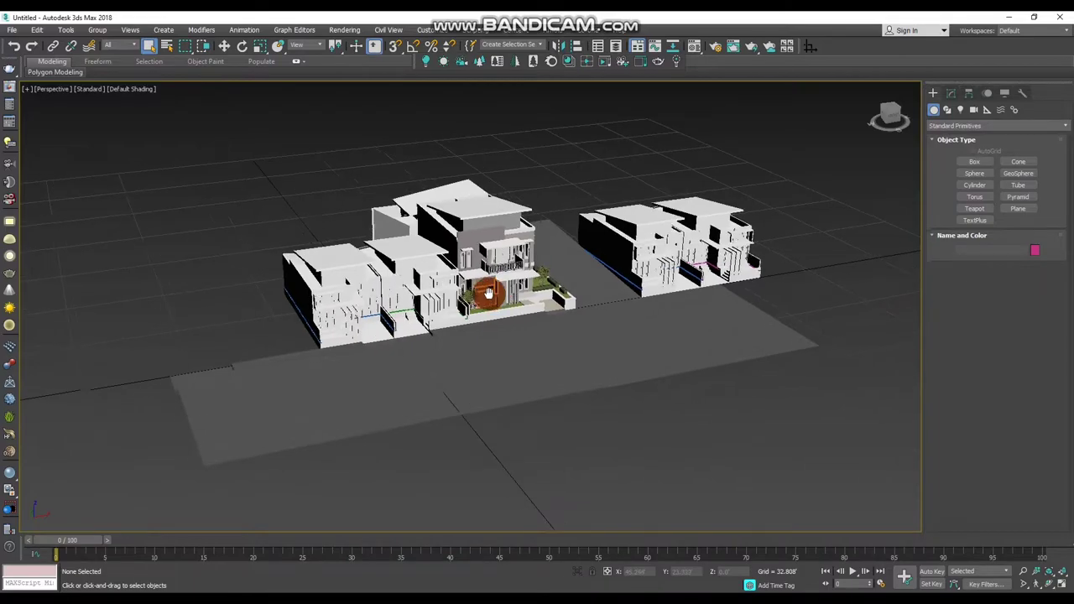
{"action": "scroll", "coordinate": [491, 290], "scroll_direction": "up", "scroll_amount": 5}
{"action": "mouse_move", "coordinate": [522, 260]}
{"action": "middle_mouse_down", "text": "alt"}
{"action": "mouse_move", "coordinate": [546, 300]}
{"action": "mouse_move", "coordinate": [496, 305]}
{"action": "mouse_move", "coordinate": [568, 312]}
{"action": "mouse_move", "coordinate": [488, 314]}
{"action": "middle_mouse_up", "text": "alt"}
{"action": "left_click", "coordinate": [496, 308]}
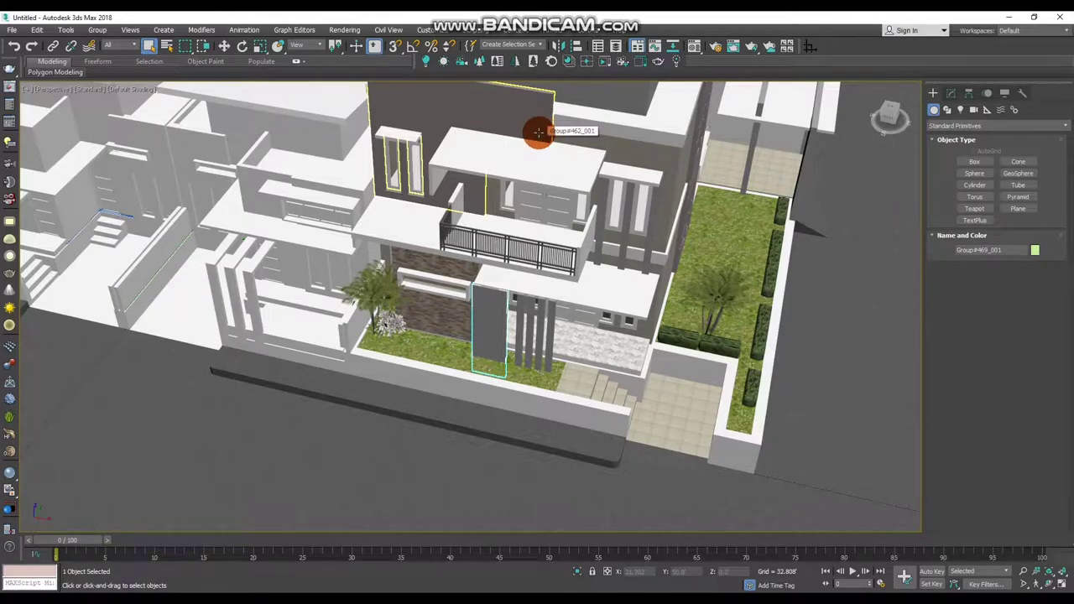
{"action": "key", "text": "d"}
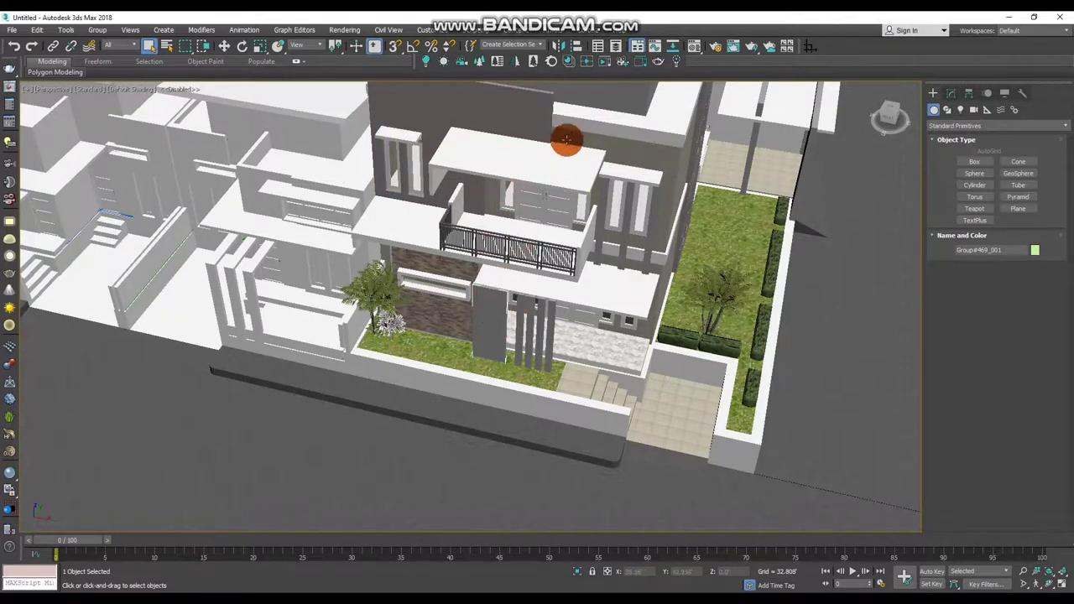
{"action": "left_click", "coordinate": [673, 228]}
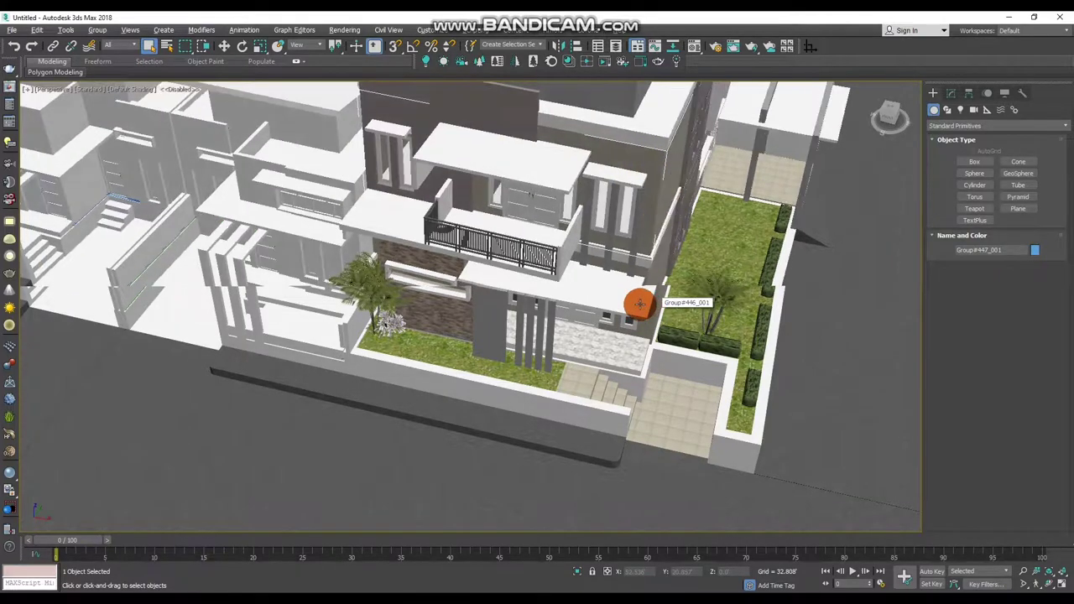
{"action": "middle_click_drag", "start_coordinate": [653, 304], "coordinate": [572, 181], "text": "alt"}
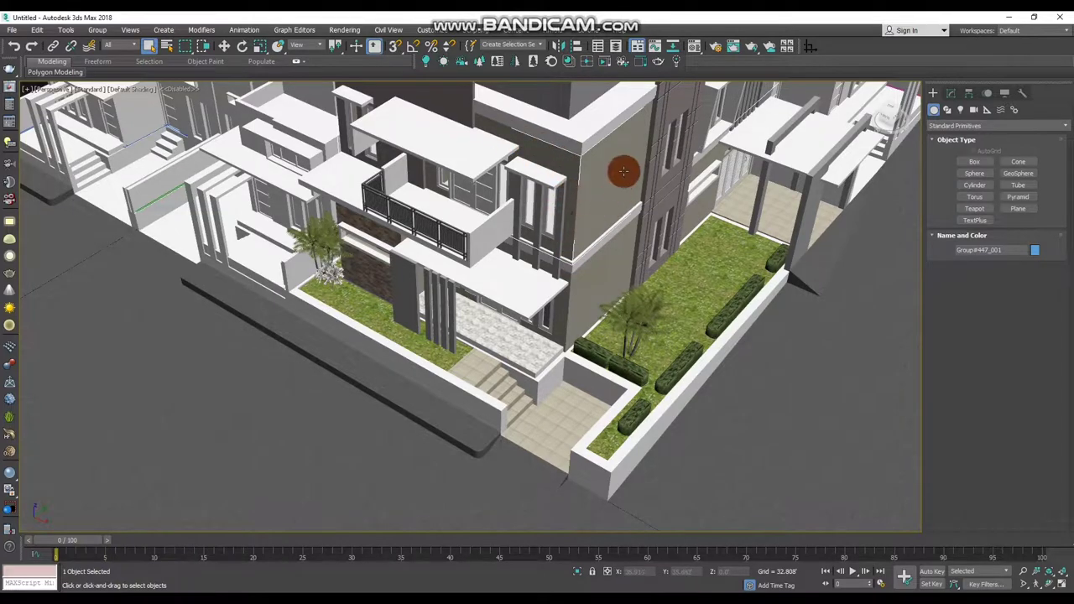
{"action": "middle_click_drag", "start_coordinate": [608, 174], "coordinate": [570, 195]}
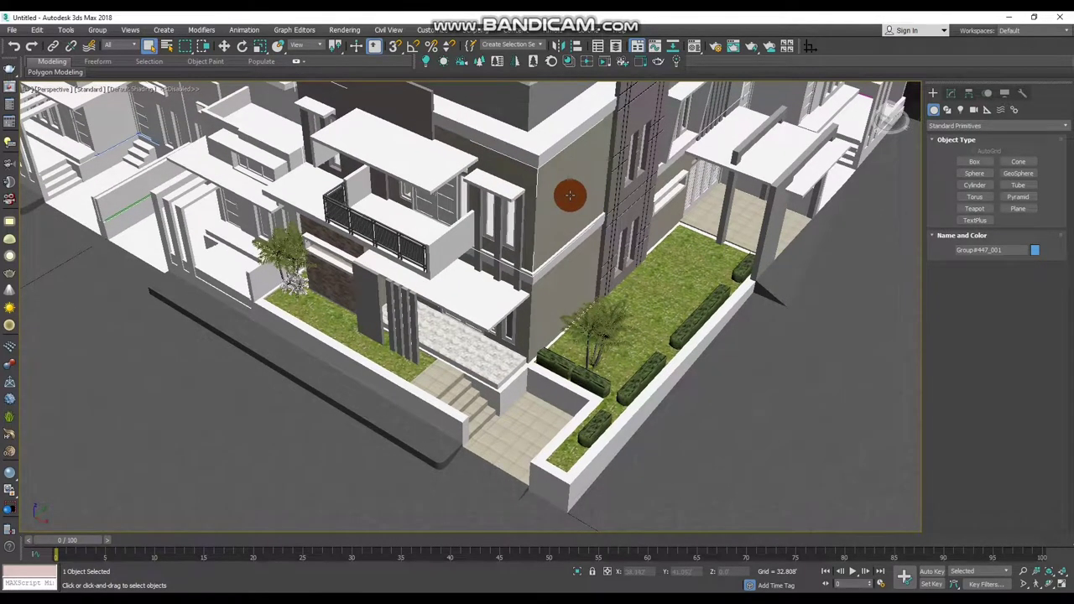
{"action": "left_click", "coordinate": [622, 204]}
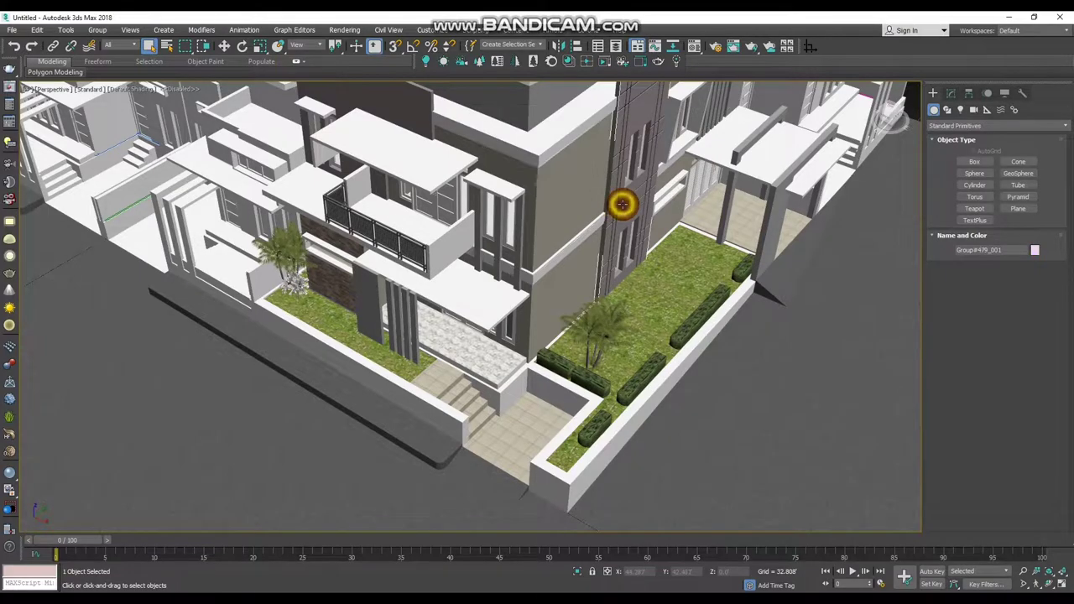
{"action": "mouse_move", "coordinate": [611, 204]}
{"action": "middle_mouse_down"}
{"action": "mouse_move", "coordinate": [605, 214]}
{"action": "mouse_move", "coordinate": [636, 207]}
{"action": "mouse_move", "coordinate": [525, 243]}
{"action": "mouse_move", "coordinate": [559, 240]}
{"action": "mouse_move", "coordinate": [569, 279]}
{"action": "middle_mouse_up"}
{"action": "left_click", "coordinate": [568, 222]}
{"action": "left_click", "coordinate": [553, 299]}
{"action": "key", "text": "F4"}
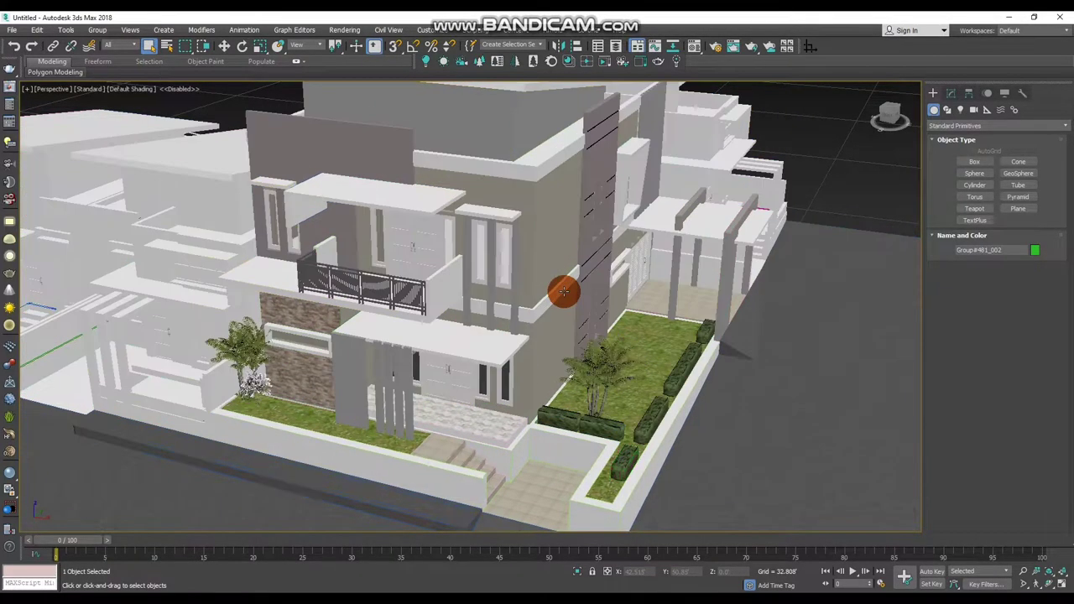
{"action": "middle_click_drag", "start_coordinate": [463, 300], "coordinate": [499, 314], "text": "alt"}
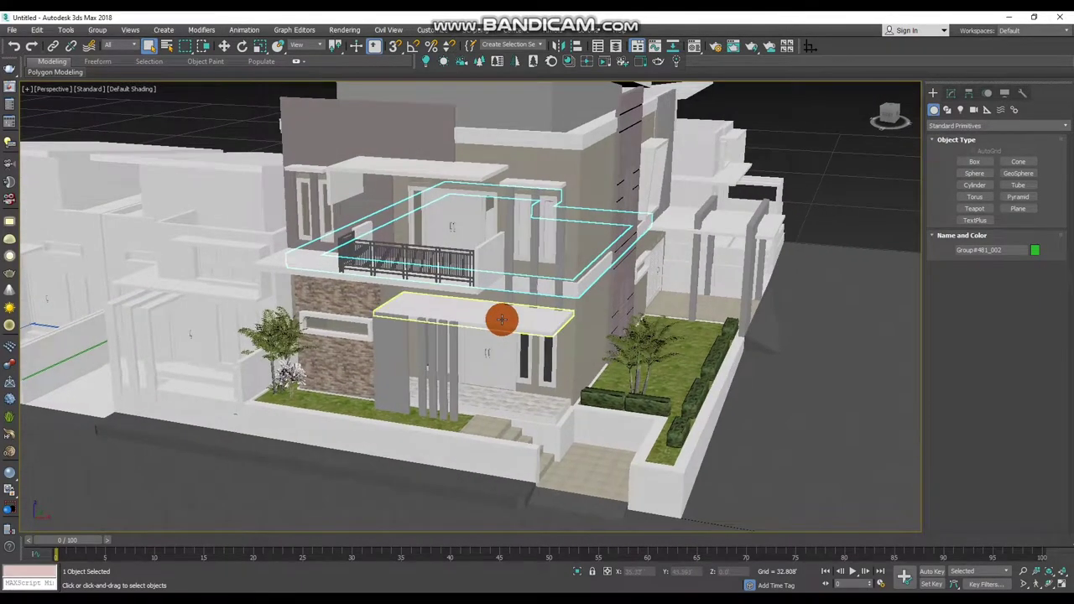
{"action": "scroll", "coordinate": [503, 307], "scroll_direction": "down", "scroll_amount": 2}
{"action": "key", "text": "t"}
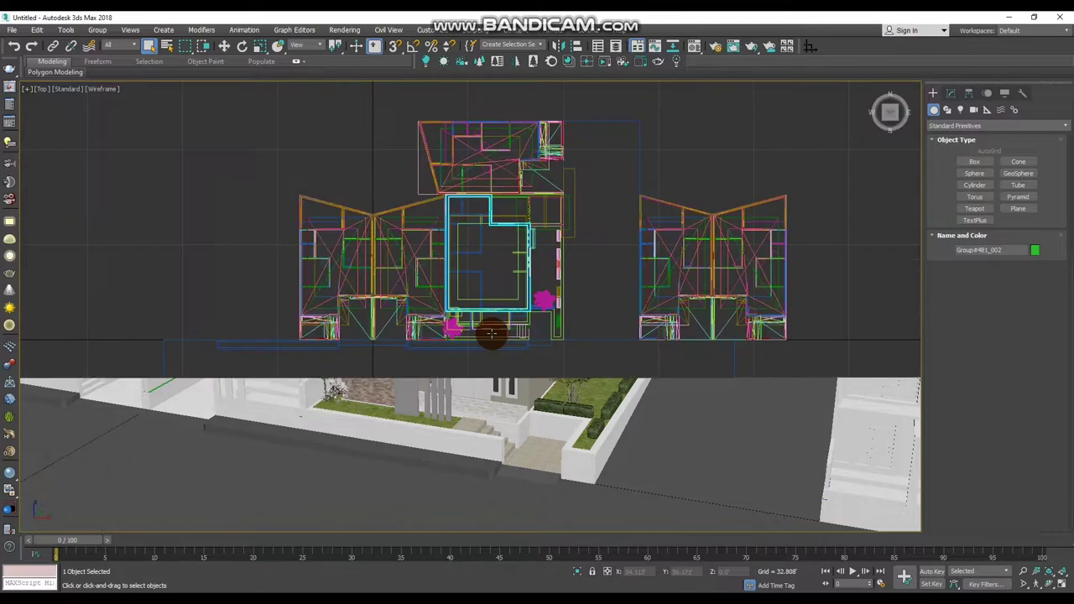
- In the shaded Top view, create a physical camera aimed at the house front
{"action": "scroll", "coordinate": [491, 334], "scroll_direction": "up", "scroll_amount": 5}
{"action": "middle_click_drag", "start_coordinate": [537, 319], "coordinate": [492, 271]}
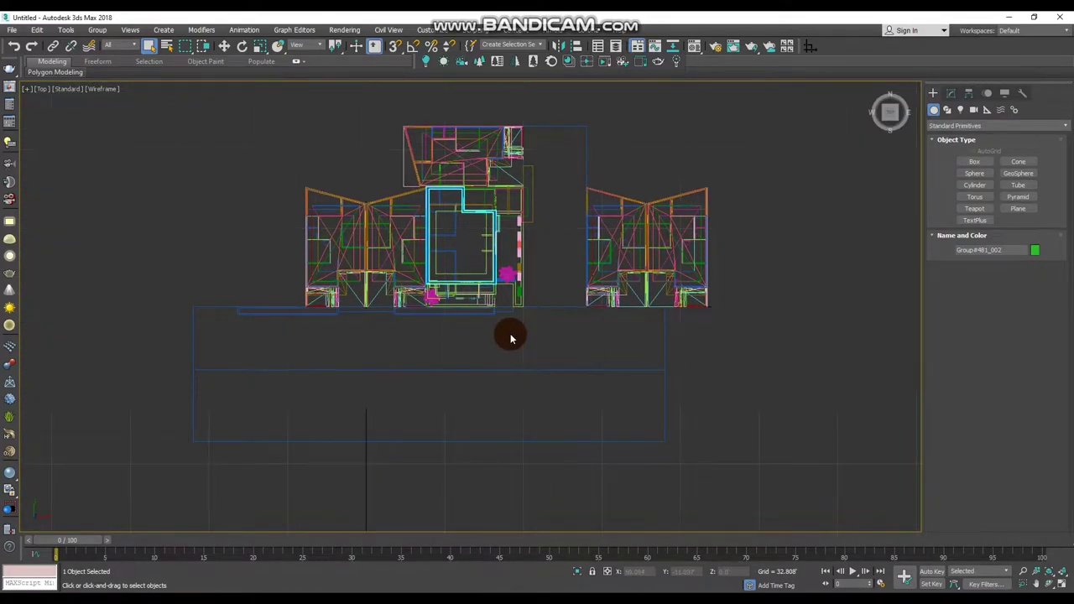
{"action": "mouse_move", "coordinate": [511, 337]}
{"action": "middle_mouse_down"}
{"action": "mouse_move", "coordinate": [538, 333]}
{"action": "mouse_move", "coordinate": [509, 334]}
{"action": "middle_mouse_up"}
{"action": "key", "text": "F3"}
{"action": "scroll", "coordinate": [509, 335], "scroll_direction": "up", "scroll_amount": 4}
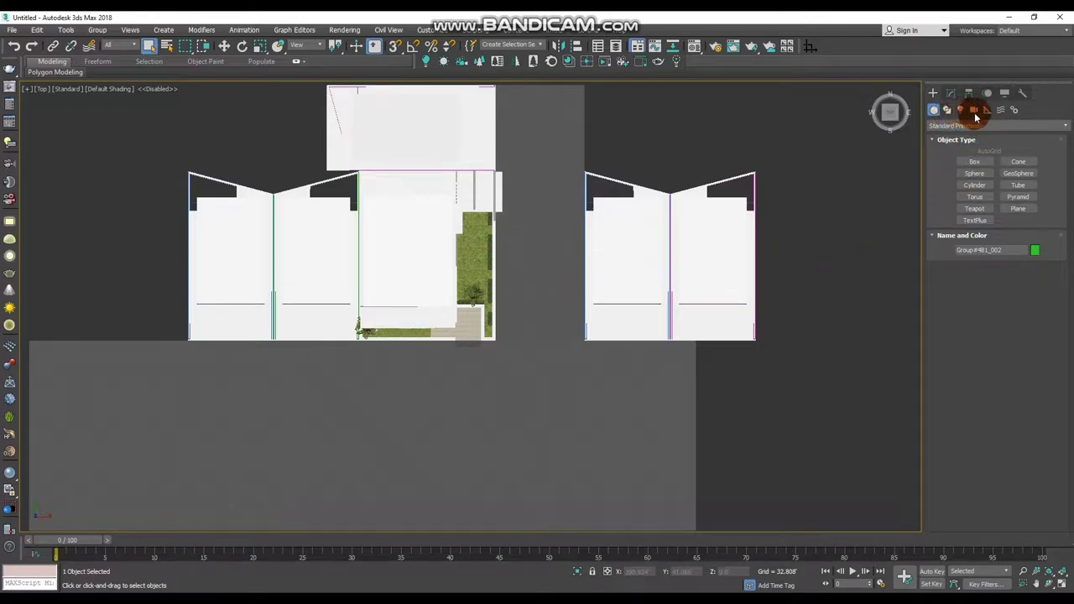
{"action": "left_click", "coordinate": [974, 112]}
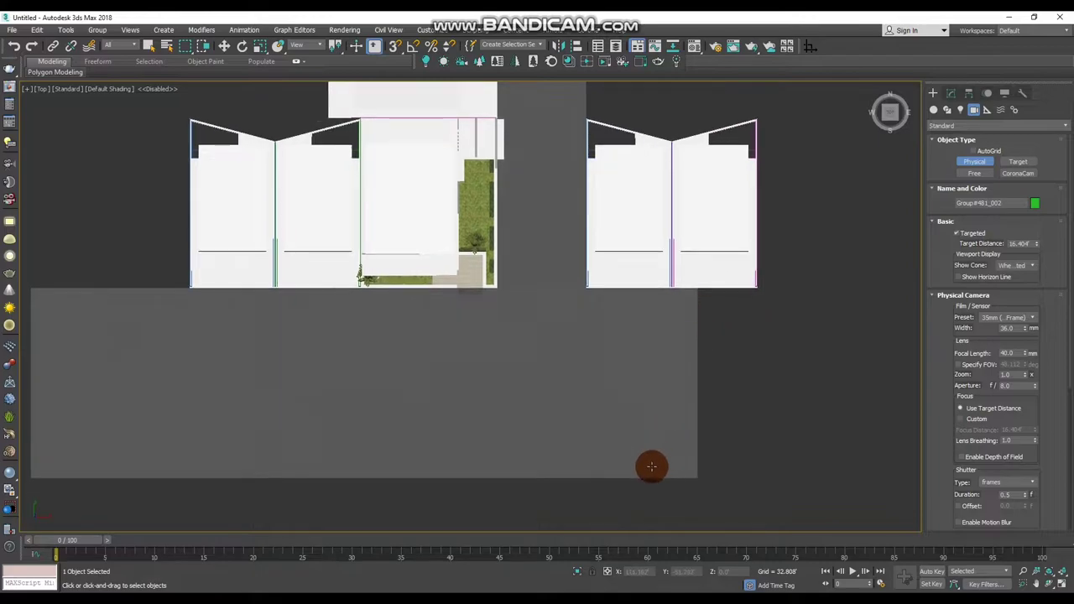
{"action": "left_click_drag", "start_coordinate": [612, 473], "coordinate": [458, 271]}
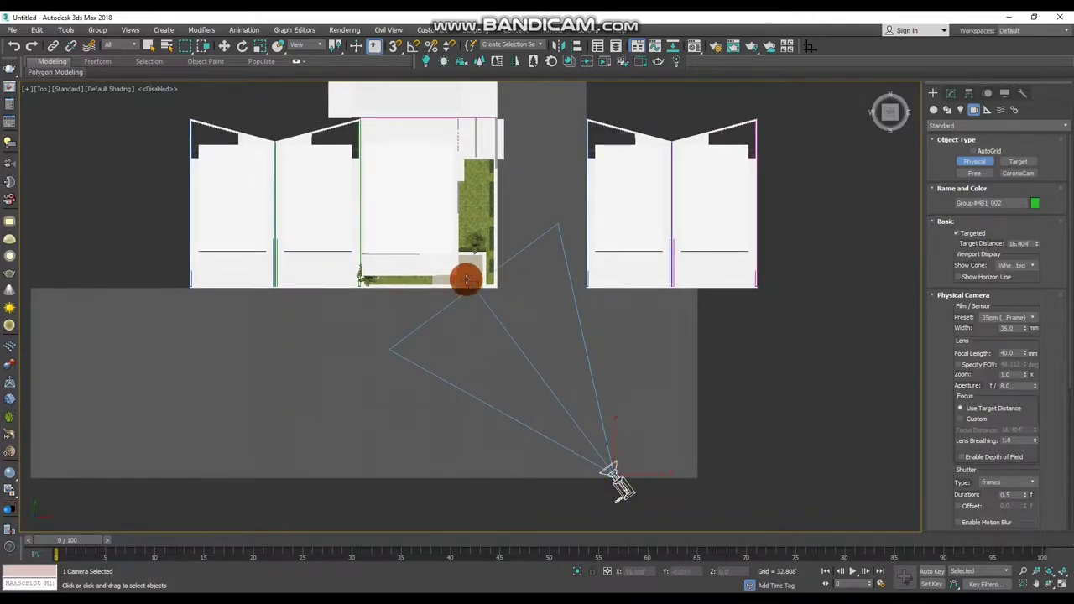
- Look through PhysCamera001 with the safe frame on and walk it to frame the house corner
{"action": "key", "text": "c"}
{"action": "middle_click_drag", "start_coordinate": [487, 216], "coordinate": [491, 267]}
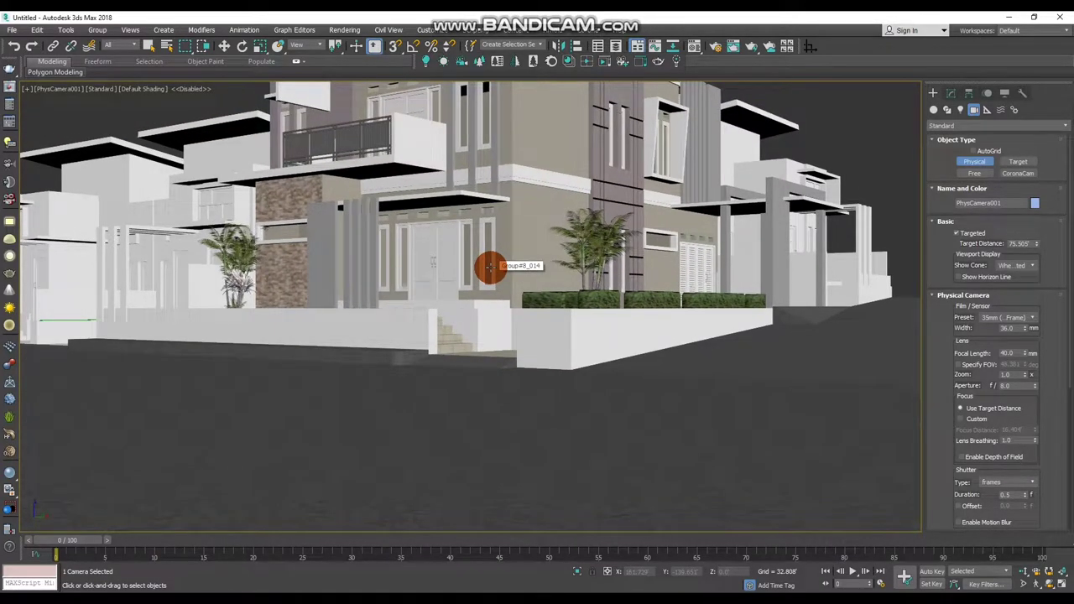
{"action": "key", "text": "shift+f"}
{"action": "middle_click_drag", "start_coordinate": [491, 267], "coordinate": [496, 293]}
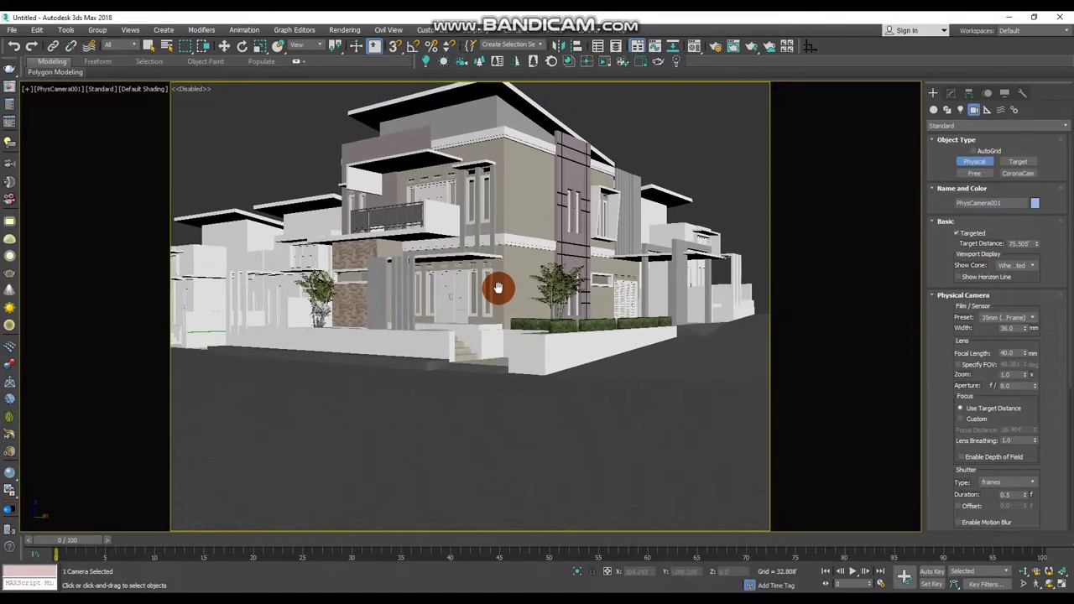
{"action": "key", "text": "Up"}
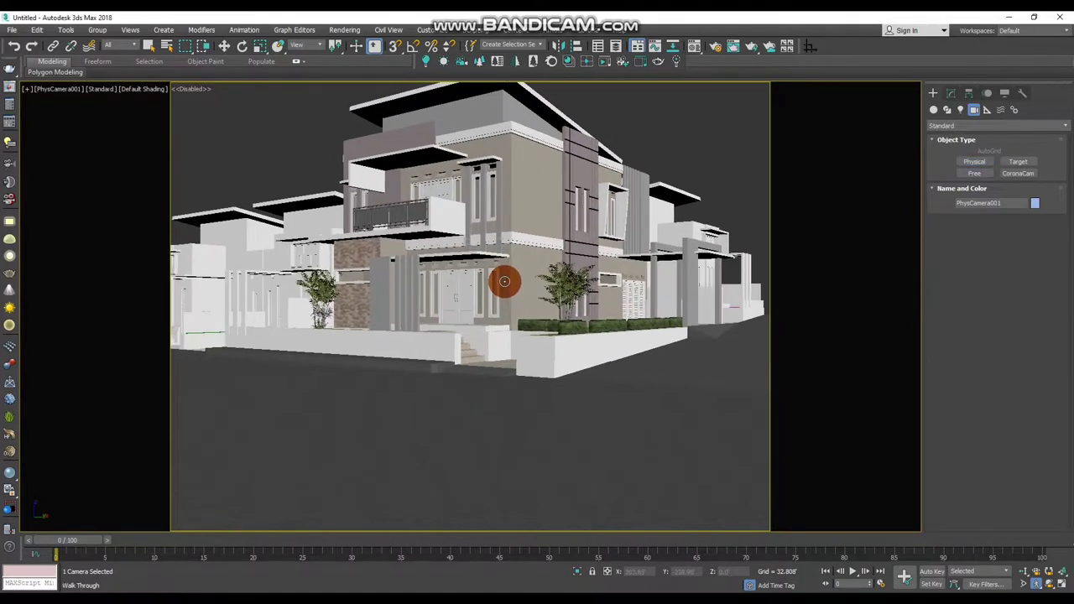
{"action": "key", "text": "Up"}
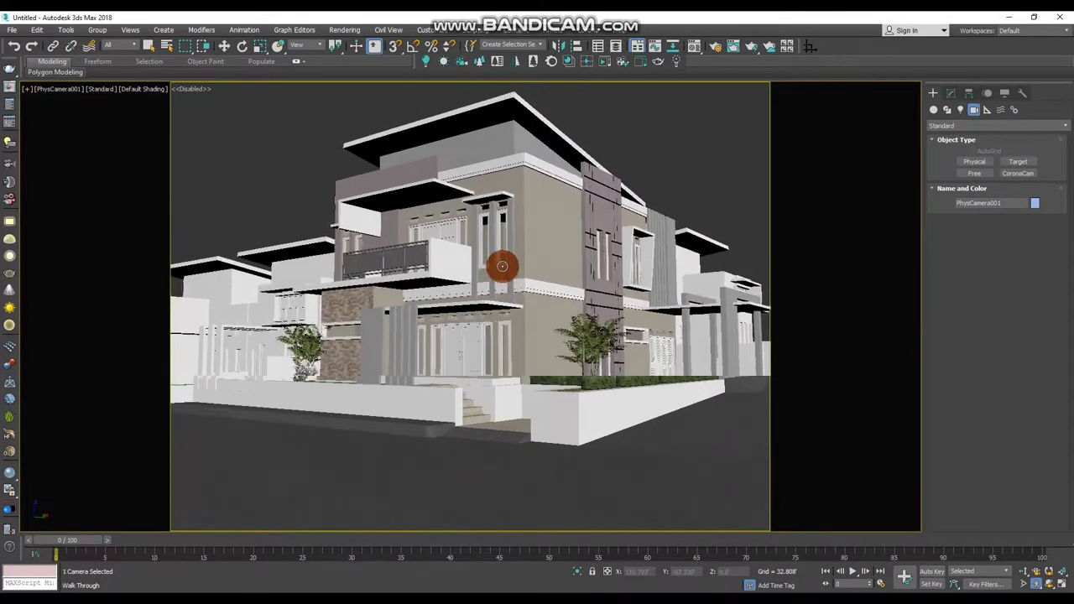
{"action": "key", "text": "Up"}
{"action": "key", "text": "Up"}
{"action": "key", "text": "Up"}
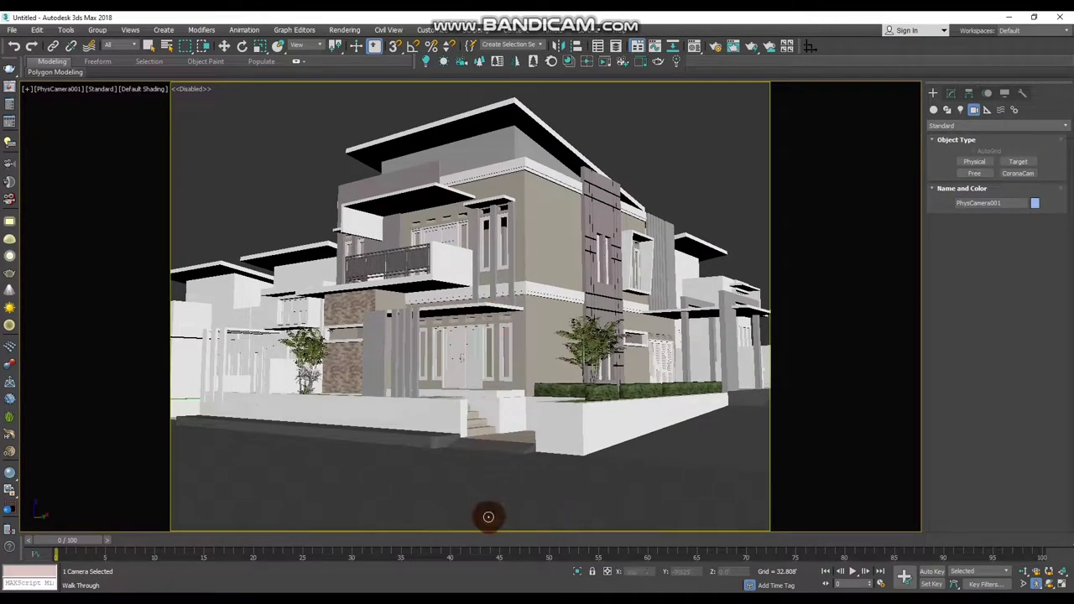
{"action": "key", "text": "alt+Tab"}
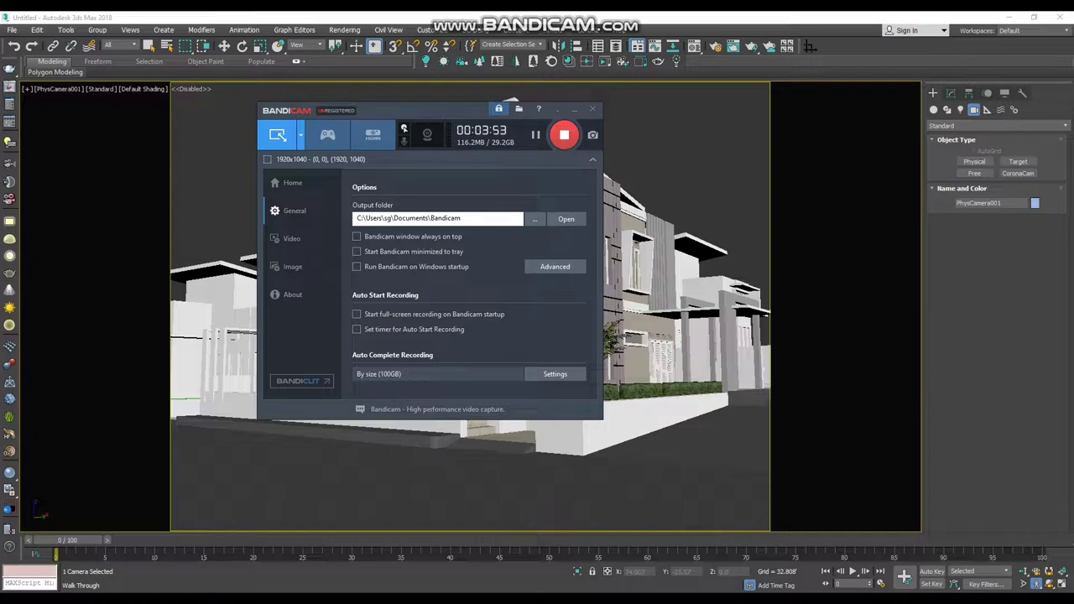
{"action": "left_click_drag", "start_coordinate": [559, 372], "coordinate": [573, 315]}
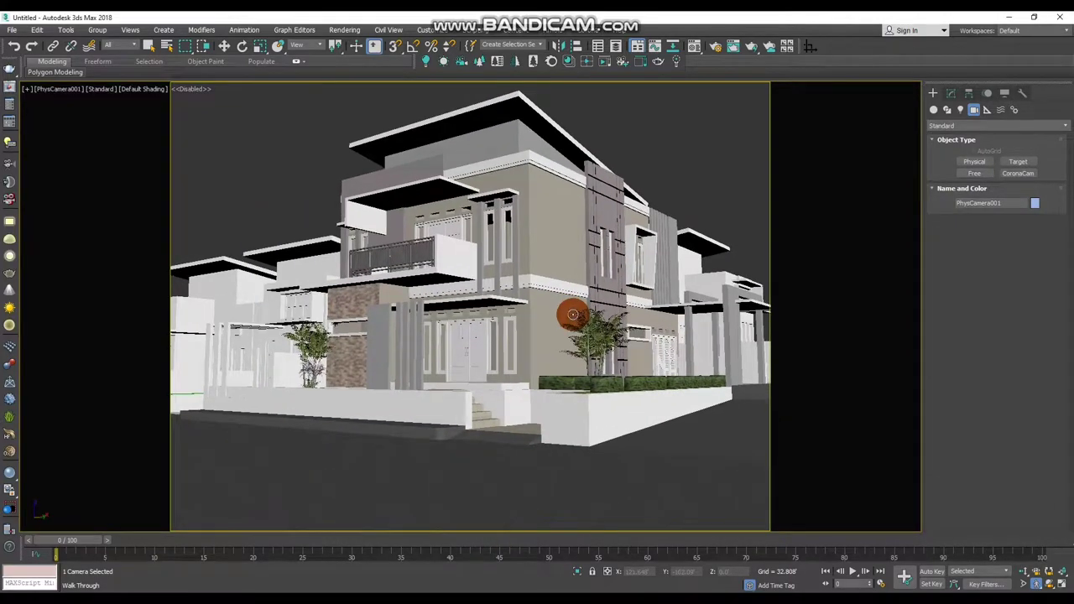
{"action": "key", "text": "Up"}
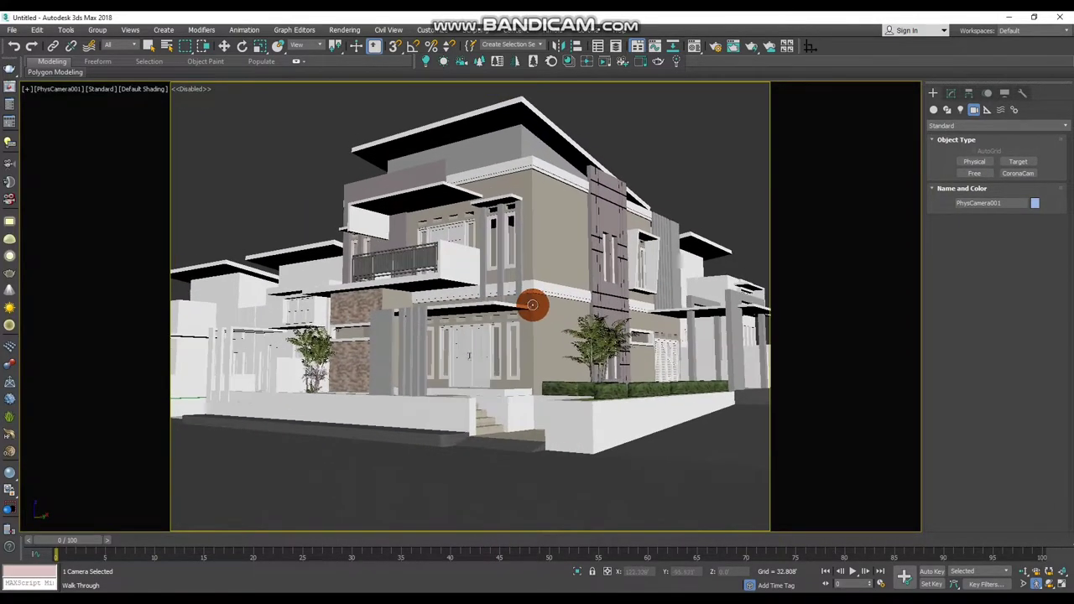
{"action": "key", "text": "Escape"}
{"action": "left_click", "coordinate": [951, 92]}
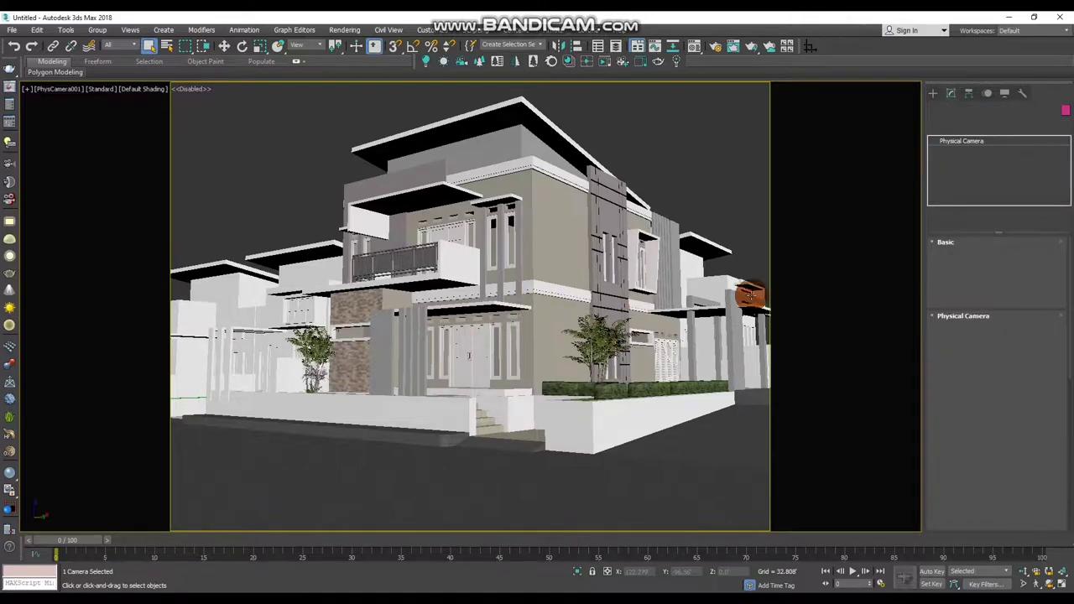
- Set the camera shutter type to 1/seconds with a duration of 120
{"action": "left_click", "coordinate": [955, 316]}
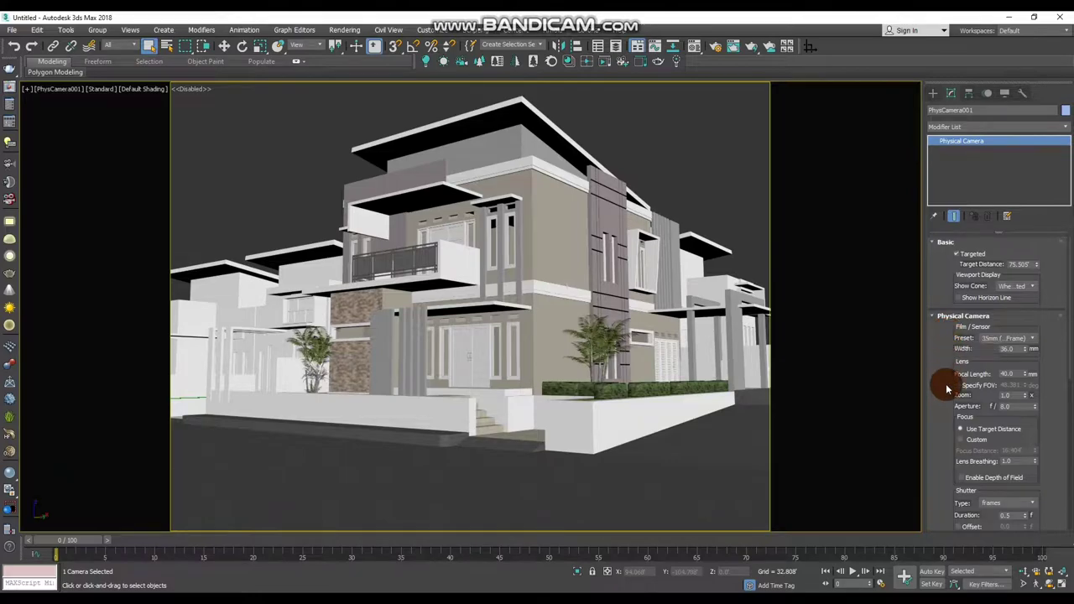
{"action": "left_click_drag", "start_coordinate": [949, 338], "coordinate": [976, 352]}
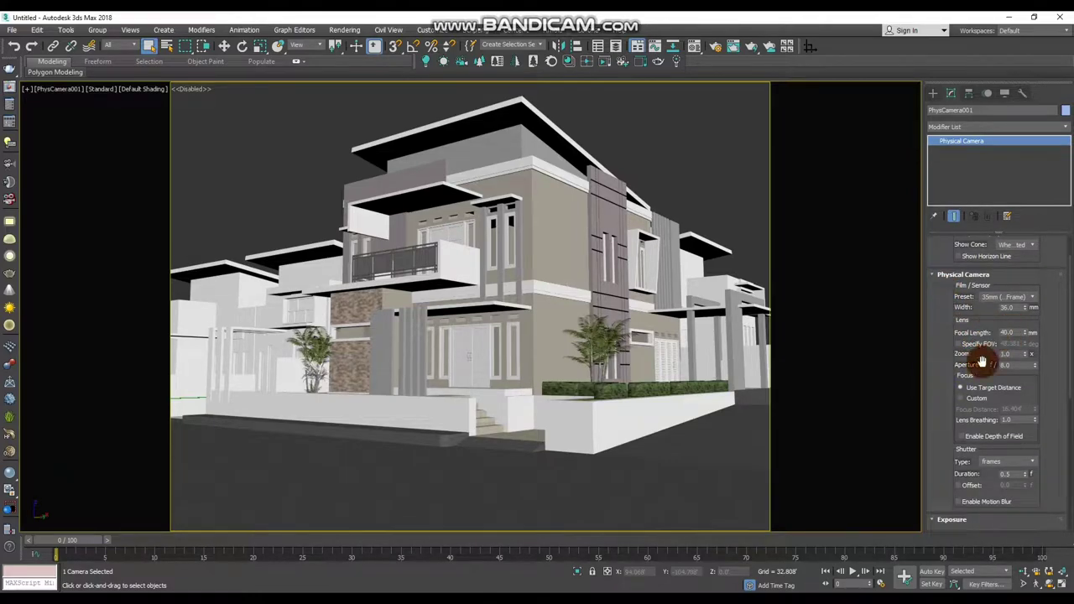
{"action": "left_click", "coordinate": [1007, 463]}
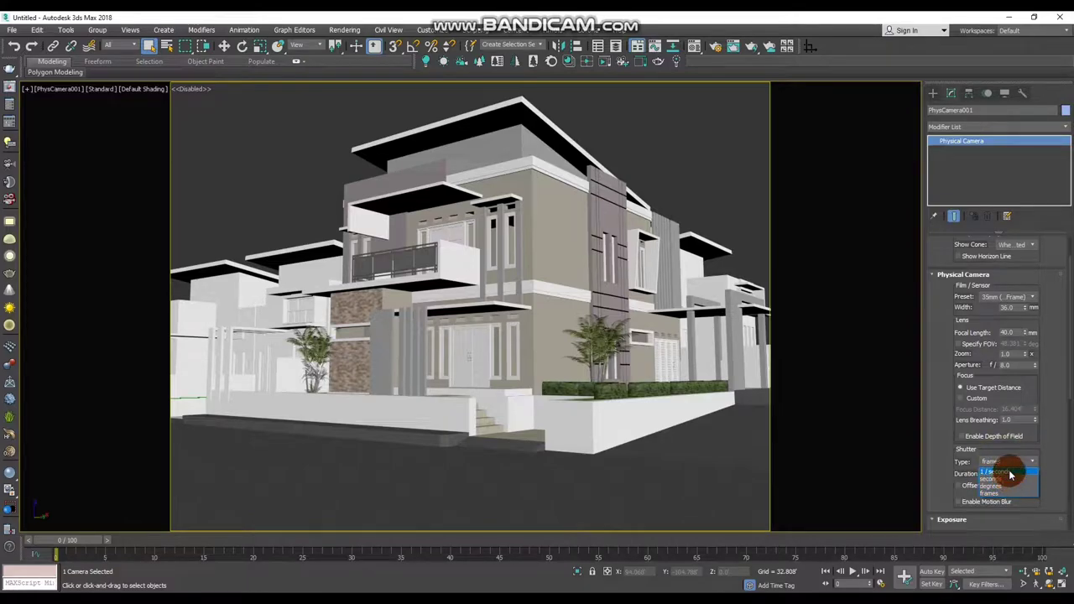
{"action": "left_click", "coordinate": [1003, 472]}
{"action": "scroll", "coordinate": [960, 432], "scroll_direction": "down", "scroll_amount": 1}
{"action": "scroll", "coordinate": [952, 412], "scroll_direction": "down", "scroll_amount": 1}
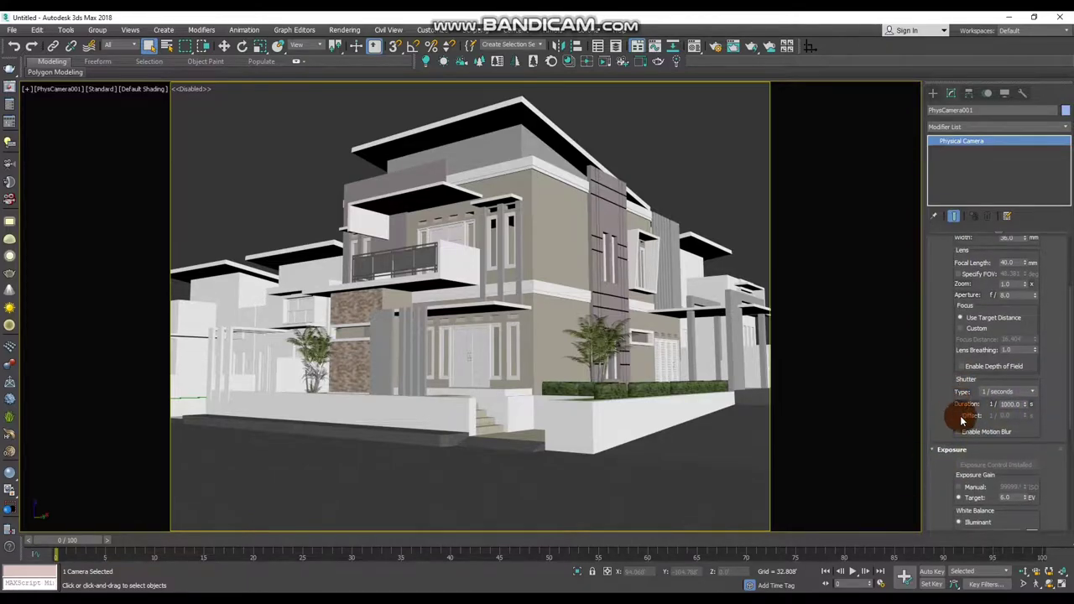
{"action": "double_click", "coordinate": [1013, 406]}
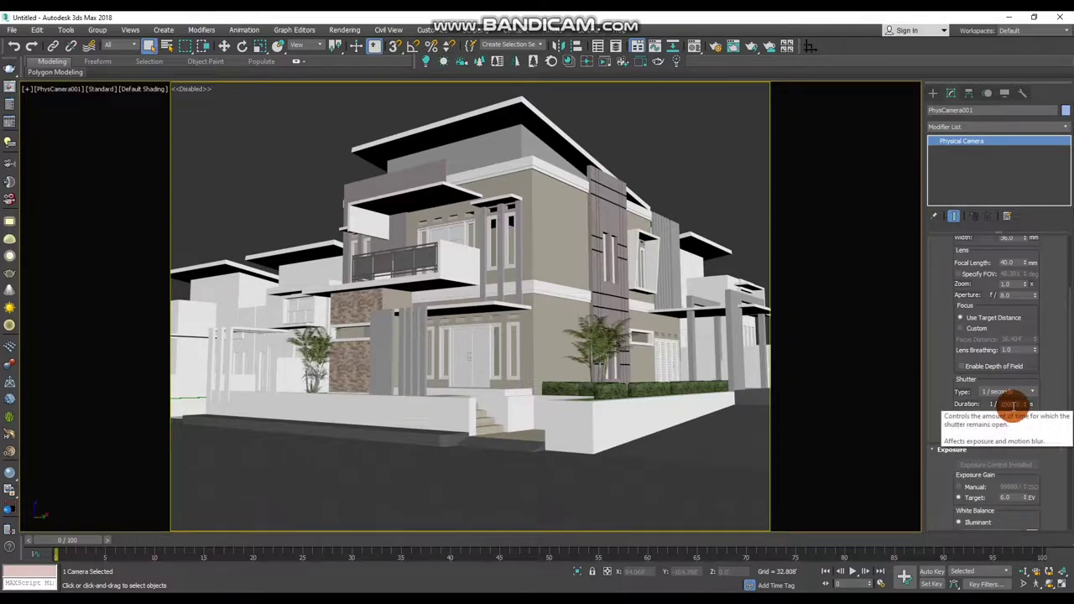
{"action": "left_click", "coordinate": [1013, 406]}
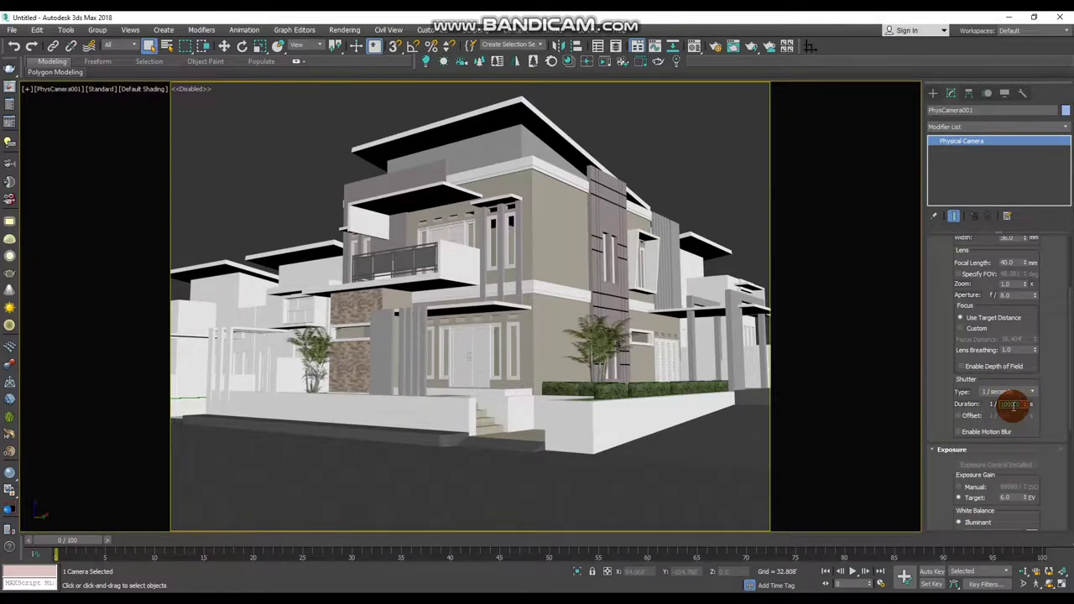
- Set exposure gain to manual ISO 100 and enable Auto Vertical Tilt Correction
{"action": "left_click", "coordinate": [959, 487]}
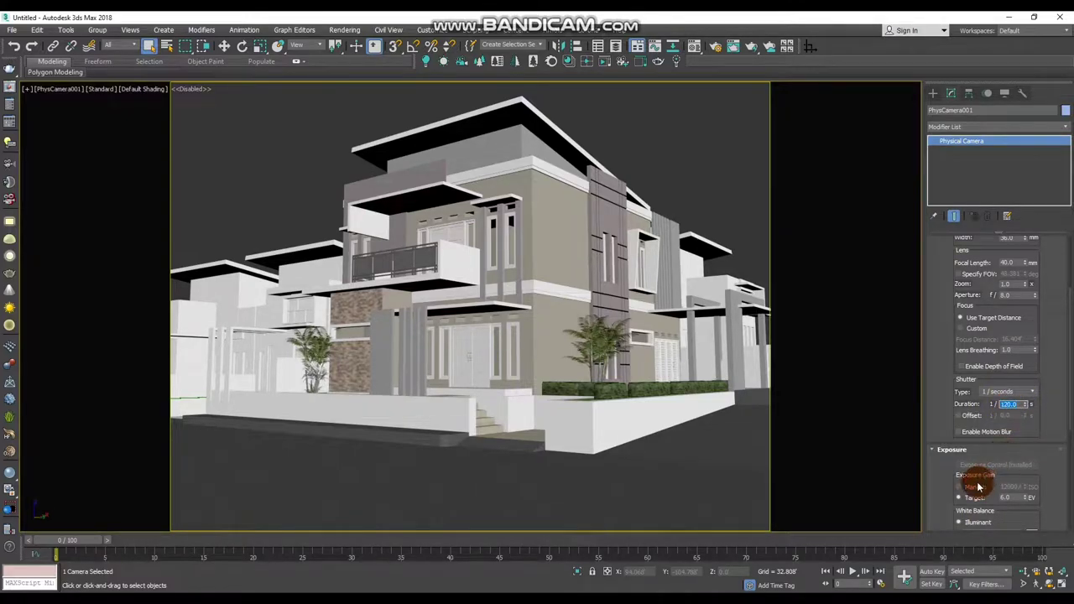
{"action": "double_click", "coordinate": [1012, 487]}
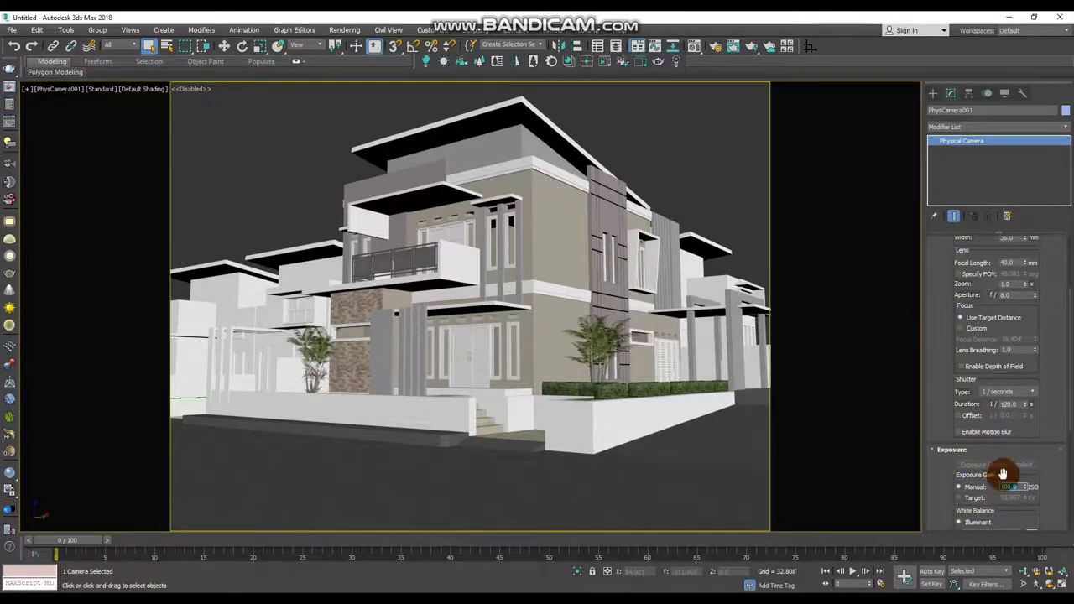
{"action": "left_click_drag", "start_coordinate": [943, 480], "coordinate": [943, 408]}
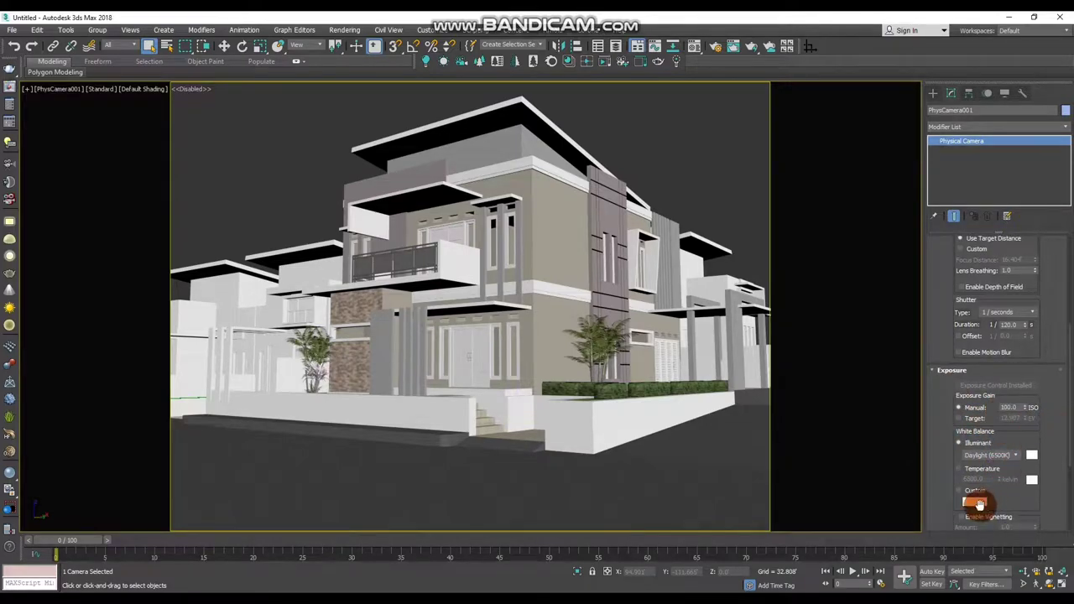
{"action": "left_click_drag", "start_coordinate": [941, 432], "coordinate": [937, 296]}
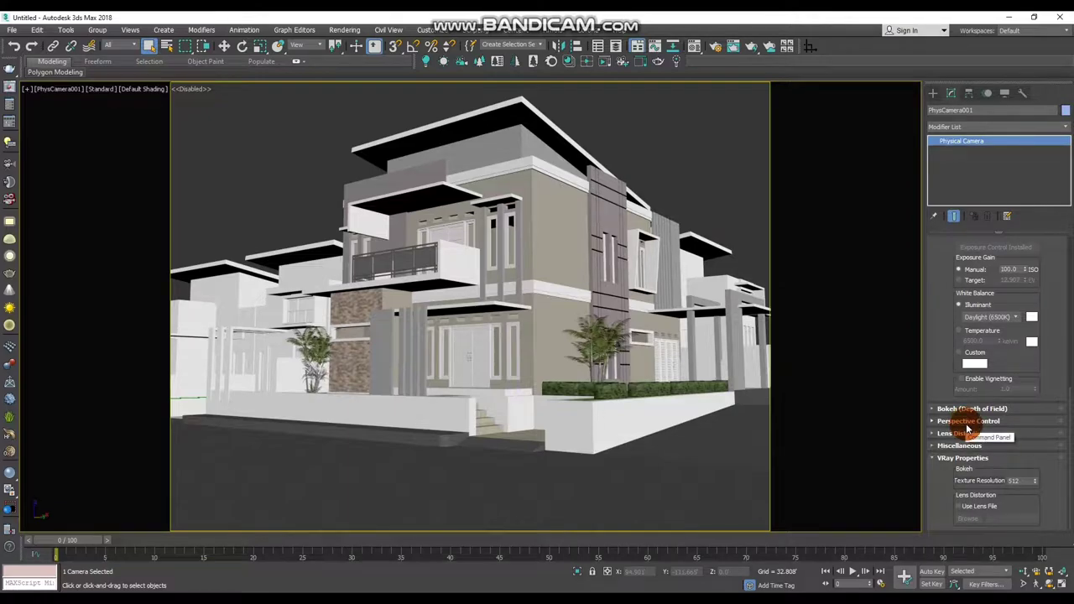
{"action": "left_click", "coordinate": [966, 422]}
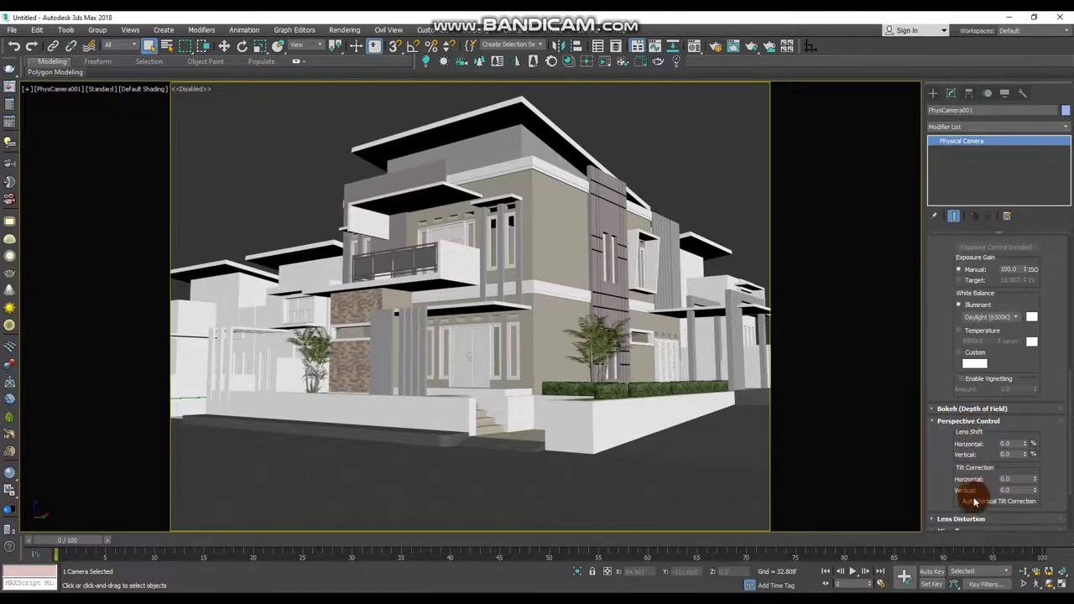
{"action": "mouse_move", "coordinate": [975, 502]}
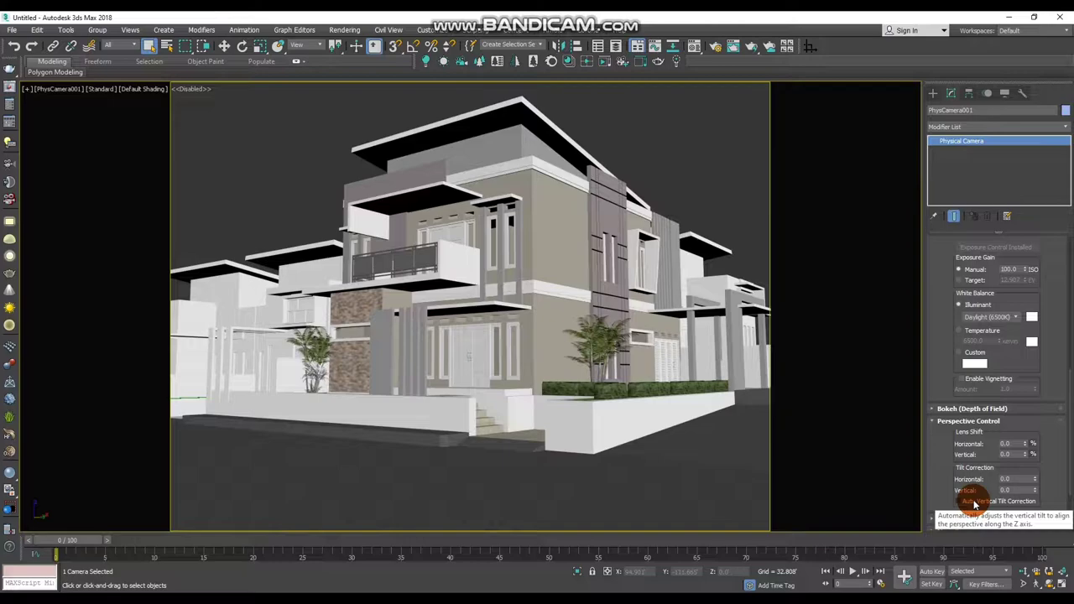
{"action": "left_click", "coordinate": [972, 502]}
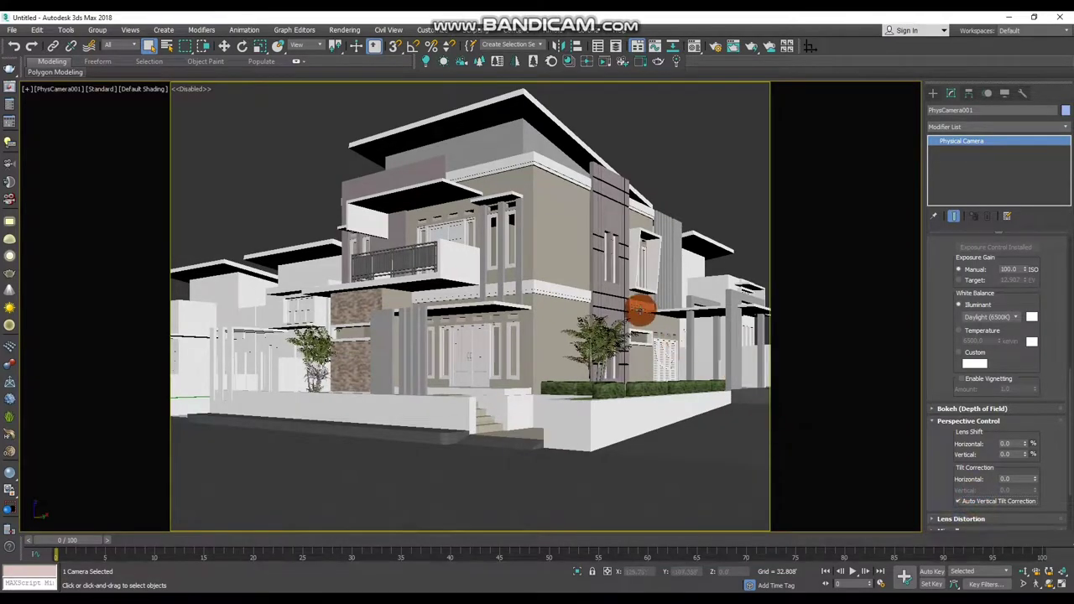
- Walk the camera slightly forward and turn it so the house shifts left in frame
{"action": "key", "text": "Up"}
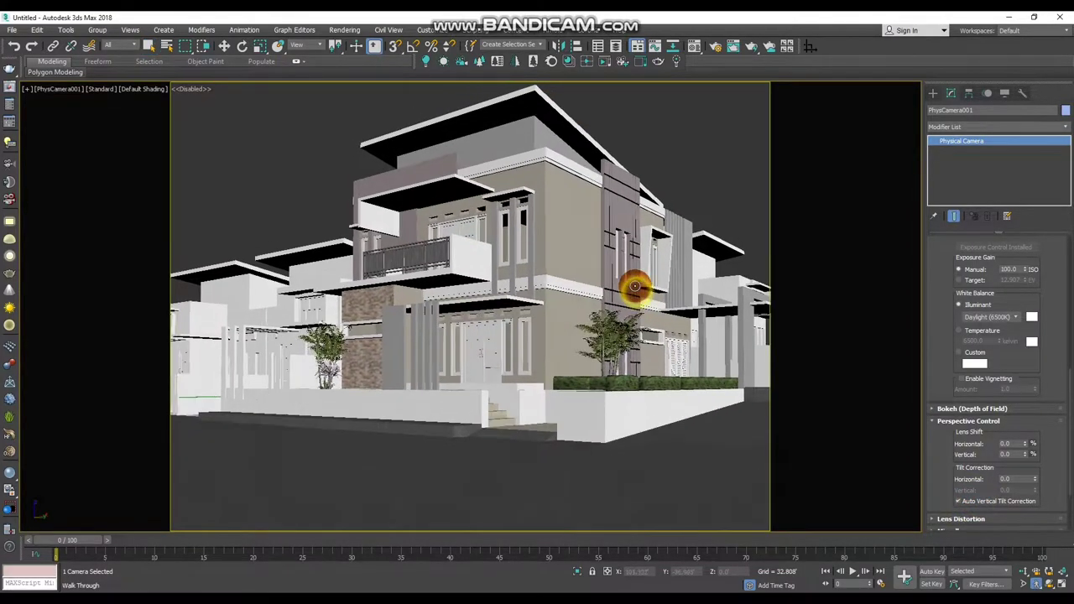
{"action": "mouse_move", "coordinate": [635, 293]}
{"action": "left_mouse_down"}
{"action": "mouse_move", "coordinate": [627, 305]}
{"action": "mouse_move", "coordinate": [652, 305]}
{"action": "mouse_move", "coordinate": [652, 333]}
{"action": "mouse_move", "coordinate": [605, 357]}
{"action": "mouse_move", "coordinate": [616, 345]}
{"action": "mouse_move", "coordinate": [624, 356]}
{"action": "left_mouse_up"}
{"action": "key", "text": "w"}
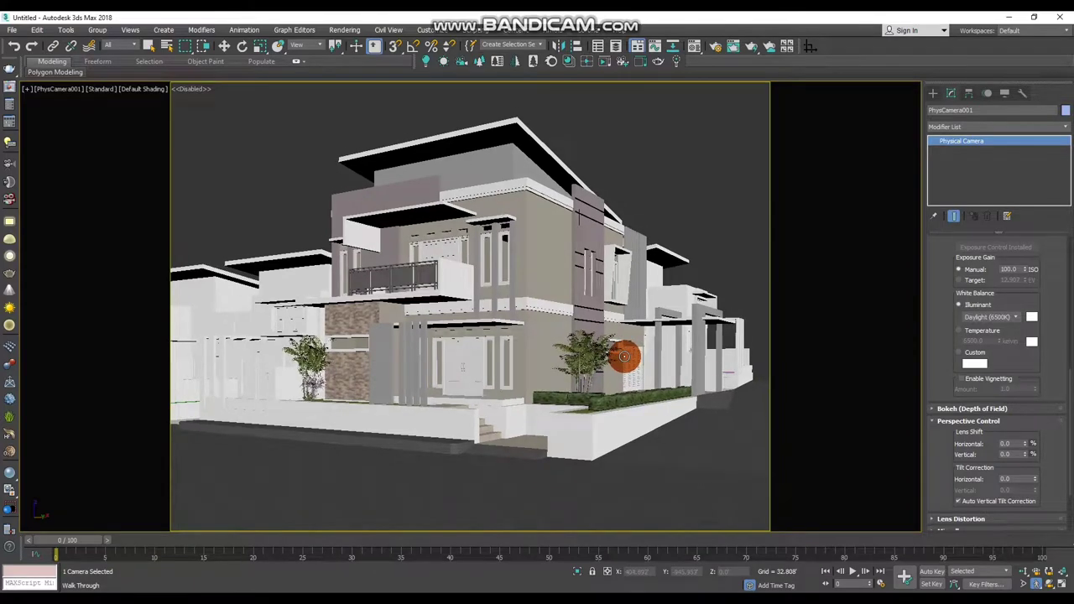
{"action": "right_click", "coordinate": [625, 359]}
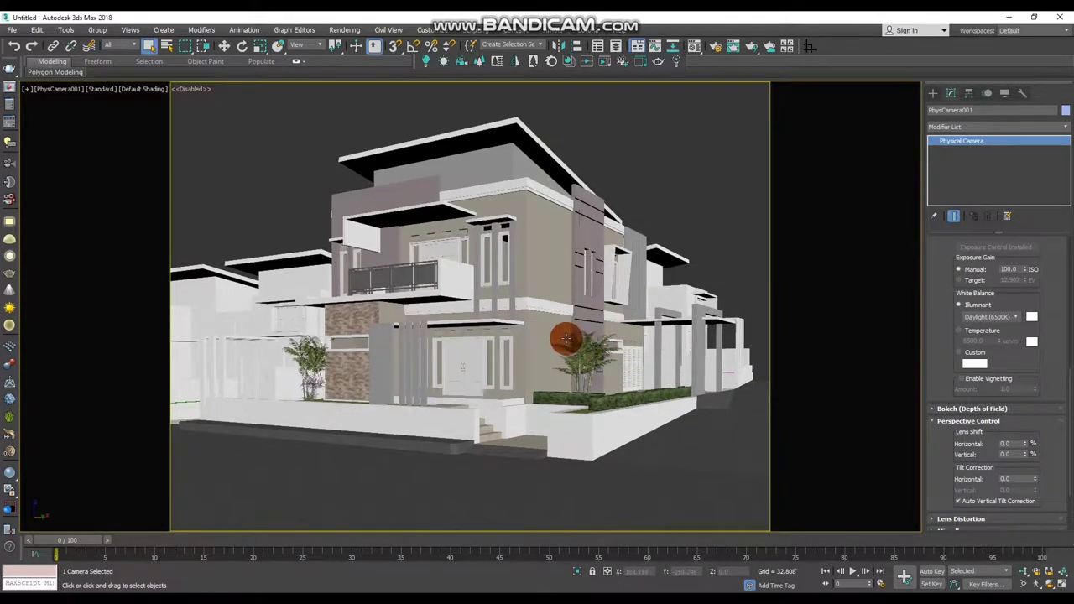
- Switch to the Top view framing the house and camera, then deselect the camera
{"action": "key", "text": "t"}
{"action": "scroll", "coordinate": [566, 338], "scroll_direction": "up", "scroll_amount": 3}
{"action": "scroll", "coordinate": [542, 352], "scroll_direction": "down", "scroll_amount": 5}
{"action": "scroll", "coordinate": [526, 345], "scroll_direction": "down", "scroll_amount": 2}
{"action": "scroll", "coordinate": [518, 333], "scroll_direction": "up", "scroll_amount": 4}
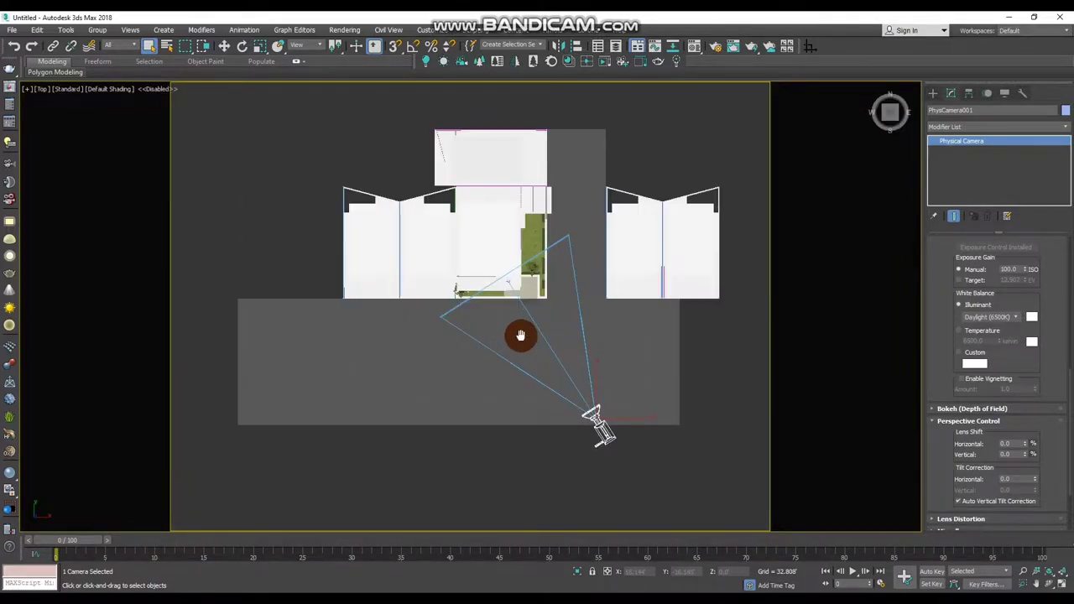
{"action": "middle_click_drag", "start_coordinate": [518, 333], "coordinate": [442, 367]}
{"action": "scroll", "coordinate": [479, 353], "scroll_direction": "down", "scroll_amount": 2}
{"action": "left_click", "coordinate": [628, 361]}
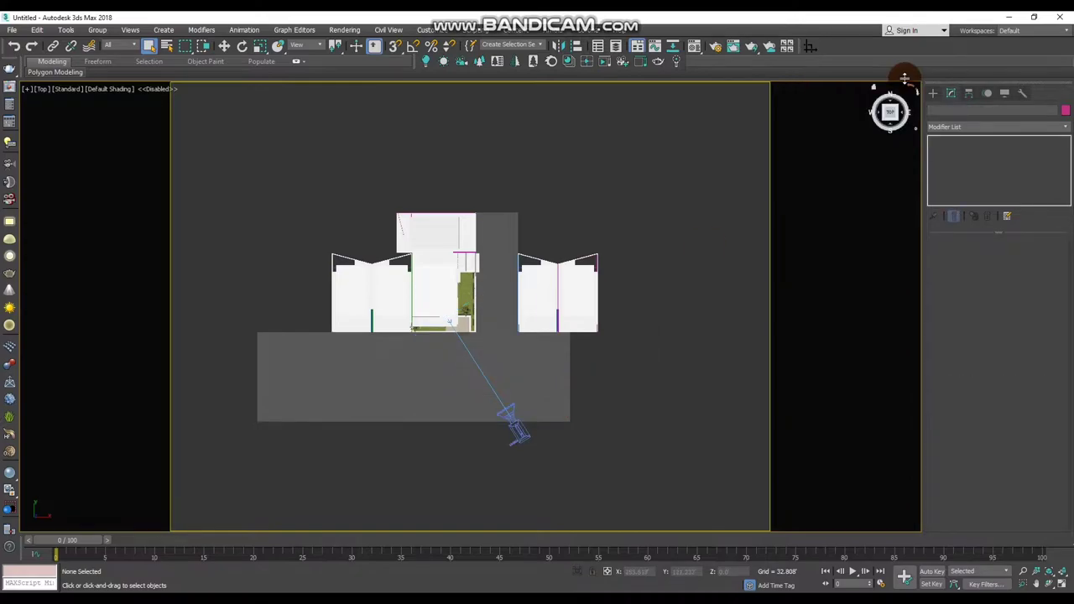
- Create a VRaySun aimed at the house in Top view and accept the VRaySky environment
{"action": "left_click", "coordinate": [933, 92]}
{"action": "left_click", "coordinate": [961, 109]}
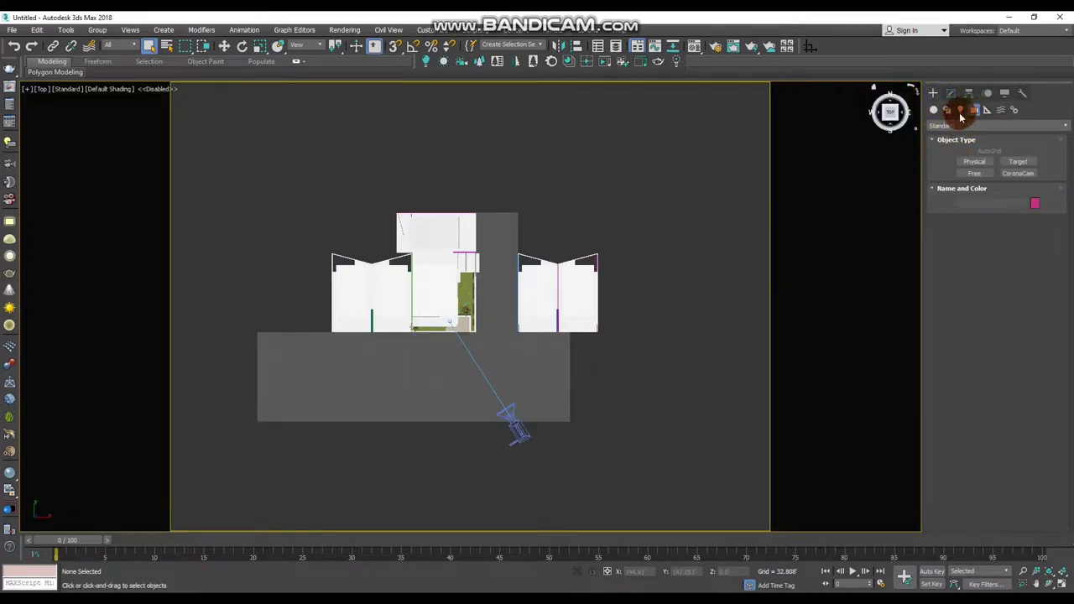
{"action": "left_click", "coordinate": [966, 126]}
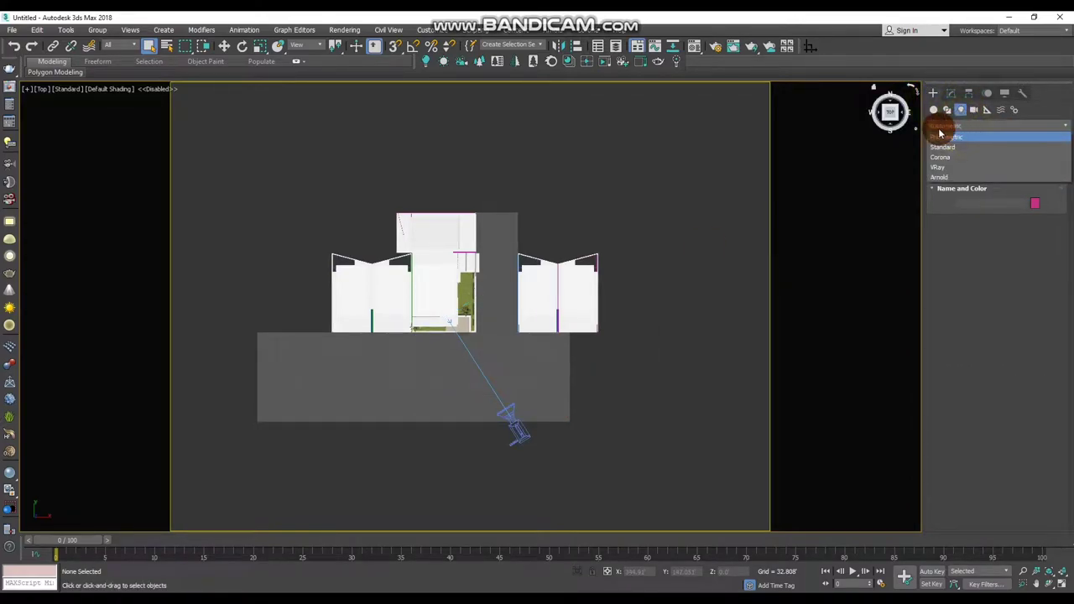
{"action": "left_click", "coordinate": [955, 172]}
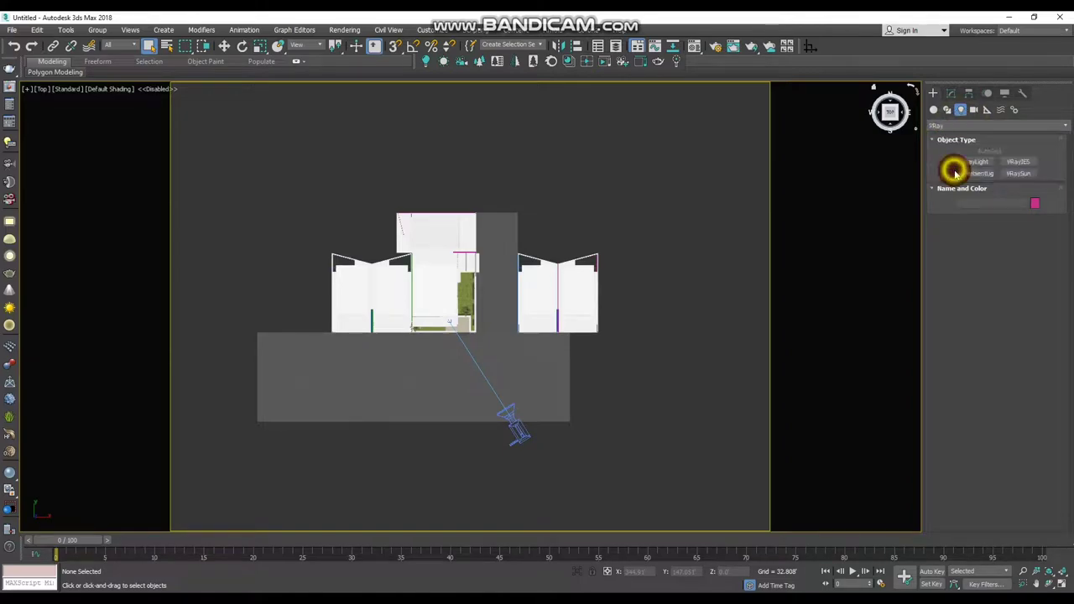
{"action": "left_click", "coordinate": [1019, 173]}
{"action": "middle_click_drag", "start_coordinate": [445, 400], "coordinate": [468, 345]}
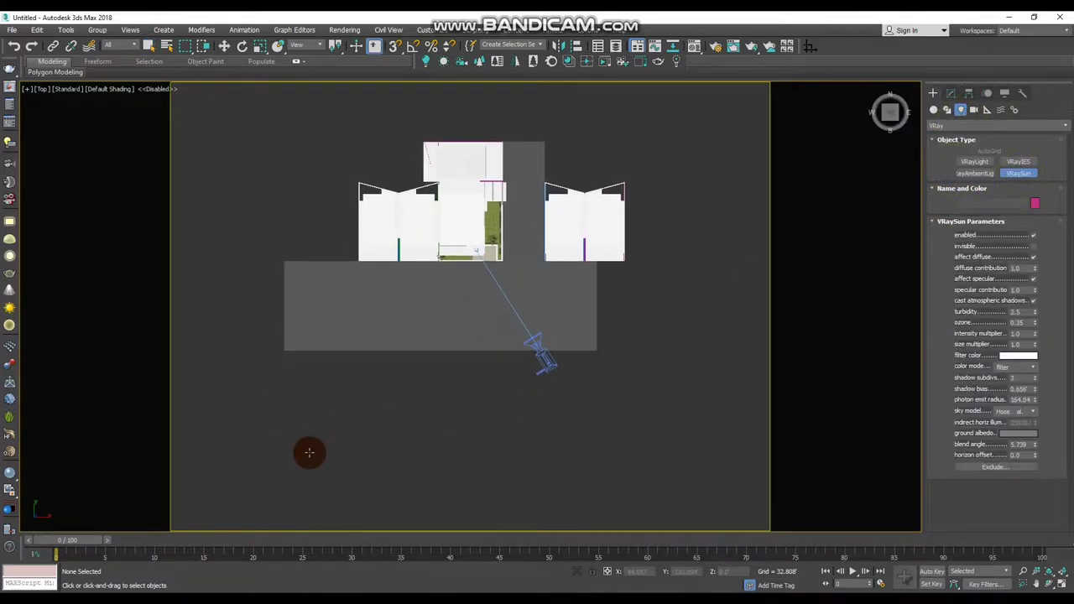
{"action": "scroll", "coordinate": [336, 420], "scroll_direction": "down", "scroll_amount": 3}
{"action": "left_click_drag", "start_coordinate": [191, 483], "coordinate": [426, 294]}
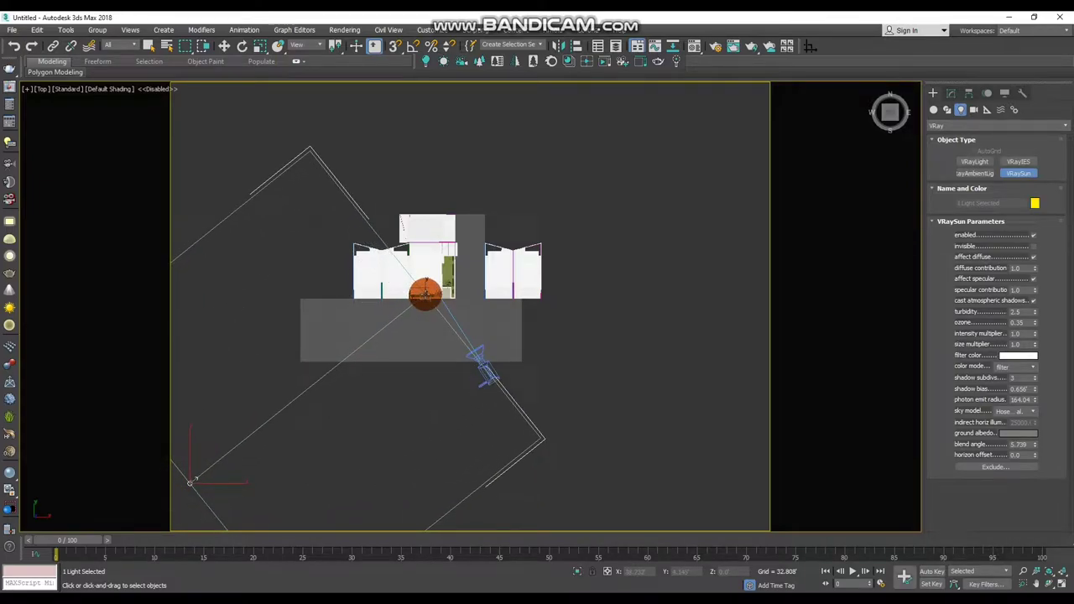
{"action": "left_click", "coordinate": [566, 341]}
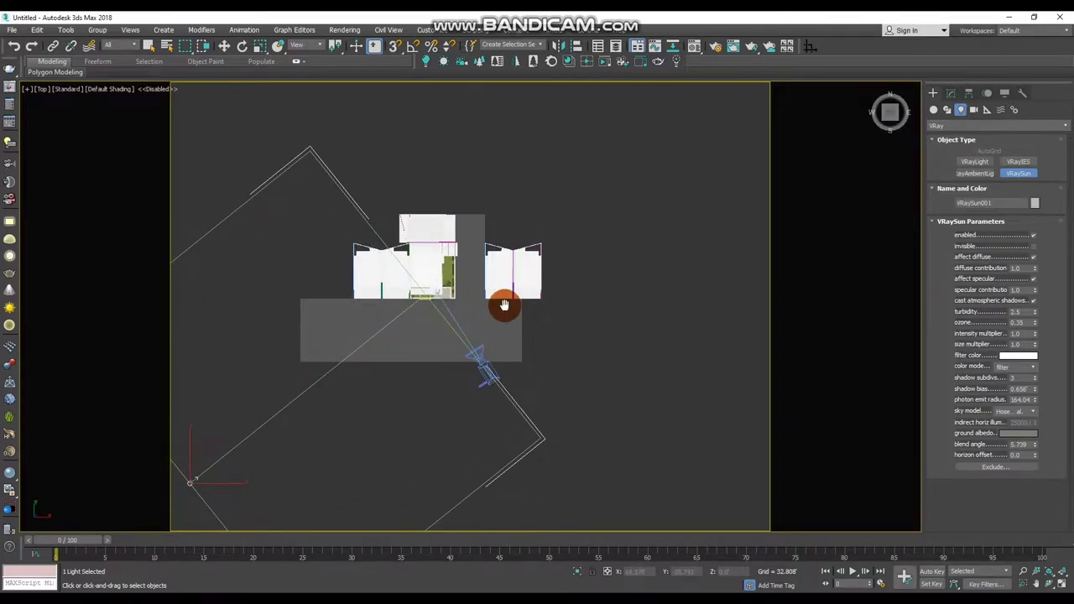
- Move the sun farther down-left of the house and raise it high above in Front view
{"action": "middle_click_drag", "start_coordinate": [503, 305], "coordinate": [534, 286]}
{"action": "scroll", "coordinate": [535, 285], "scroll_direction": "down", "scroll_amount": 4}
{"action": "middle_click_drag", "start_coordinate": [391, 357], "coordinate": [423, 319]}
{"action": "key", "text": "w"}
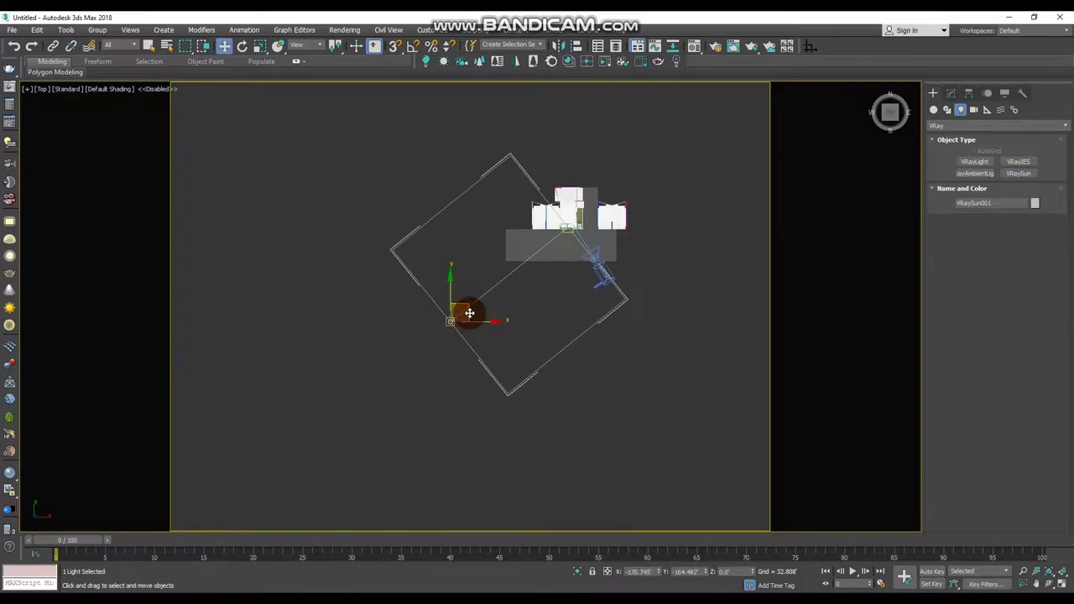
{"action": "left_click_drag", "start_coordinate": [453, 317], "coordinate": [233, 461]}
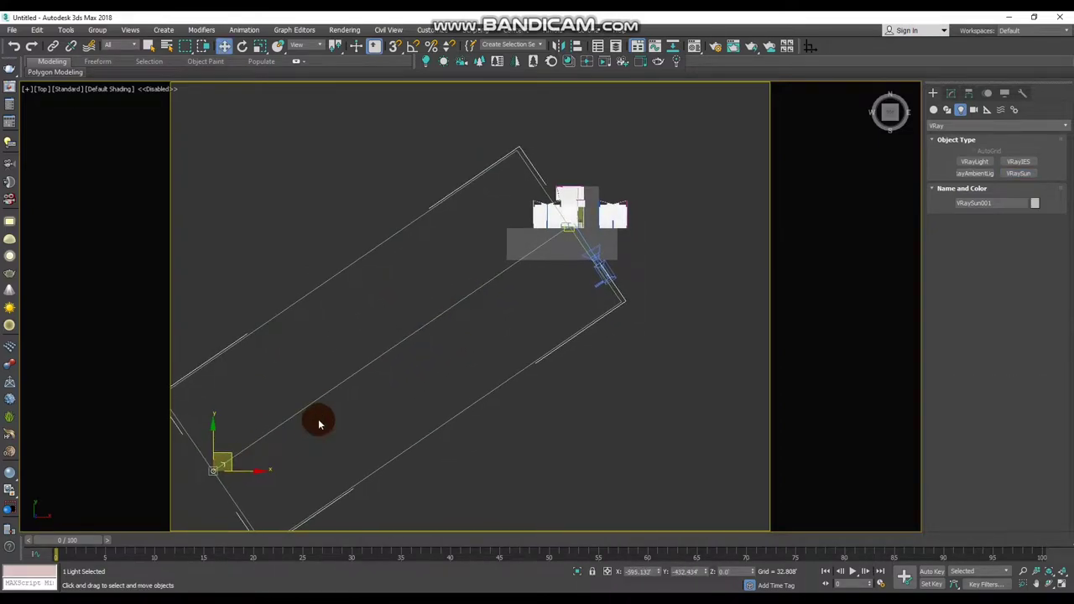
{"action": "key", "text": "p"}
{"action": "key", "text": "z"}
{"action": "mouse_move", "coordinate": [412, 408]}
{"action": "middle_mouse_down", "text": "alt"}
{"action": "mouse_move", "coordinate": [454, 383]}
{"action": "mouse_move", "coordinate": [397, 378]}
{"action": "middle_mouse_up", "text": "alt"}
{"action": "key", "text": "f"}
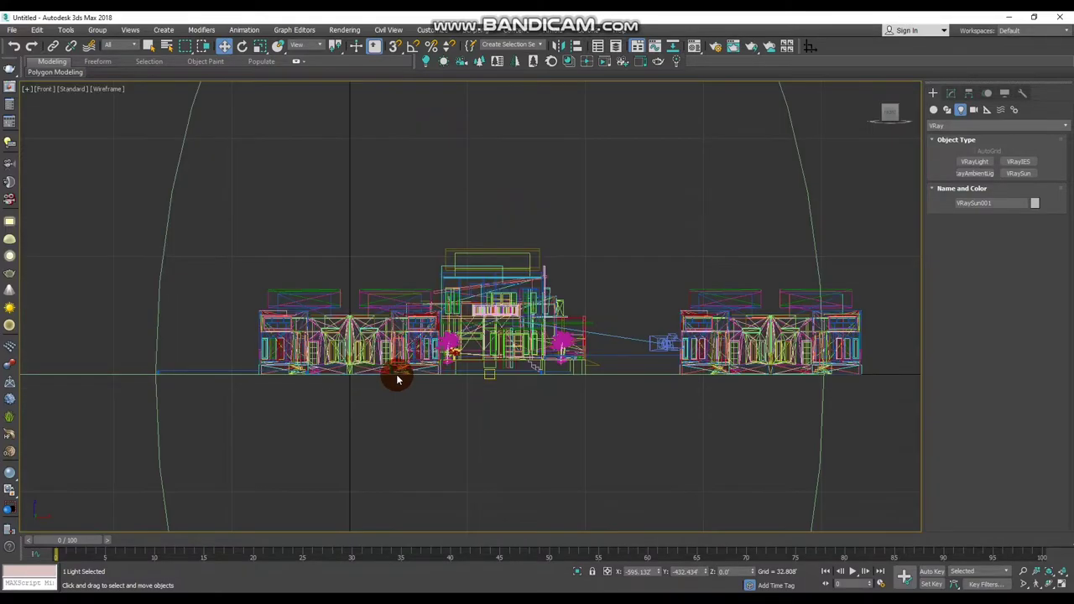
{"action": "key", "text": "z"}
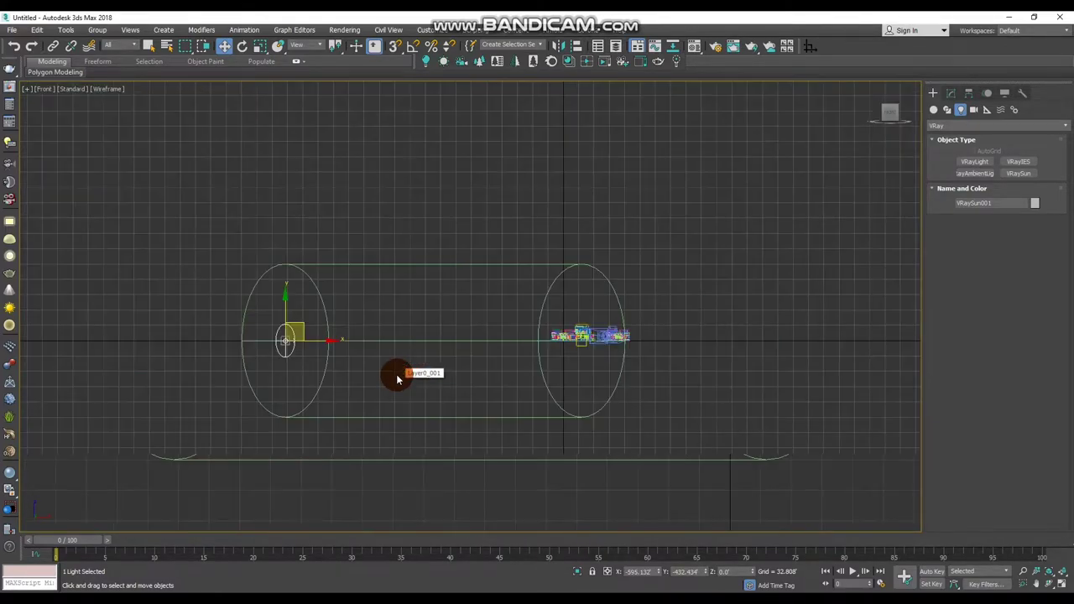
{"action": "mouse_move", "coordinate": [315, 333]}
{"action": "left_mouse_down"}
{"action": "mouse_move", "coordinate": [308, 118]}
{"action": "mouse_move", "coordinate": [339, 87]}
{"action": "left_mouse_up"}
- Return to the shaded camera view with the safe frame shown and deselect the sun
{"action": "key", "text": "c"}
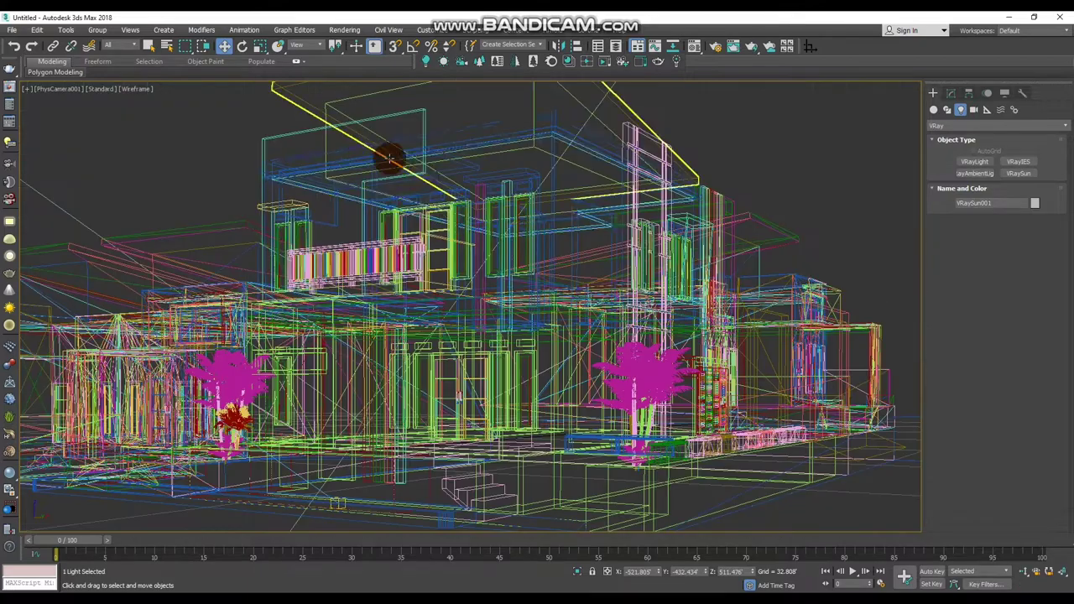
{"action": "key", "text": "shift+f"}
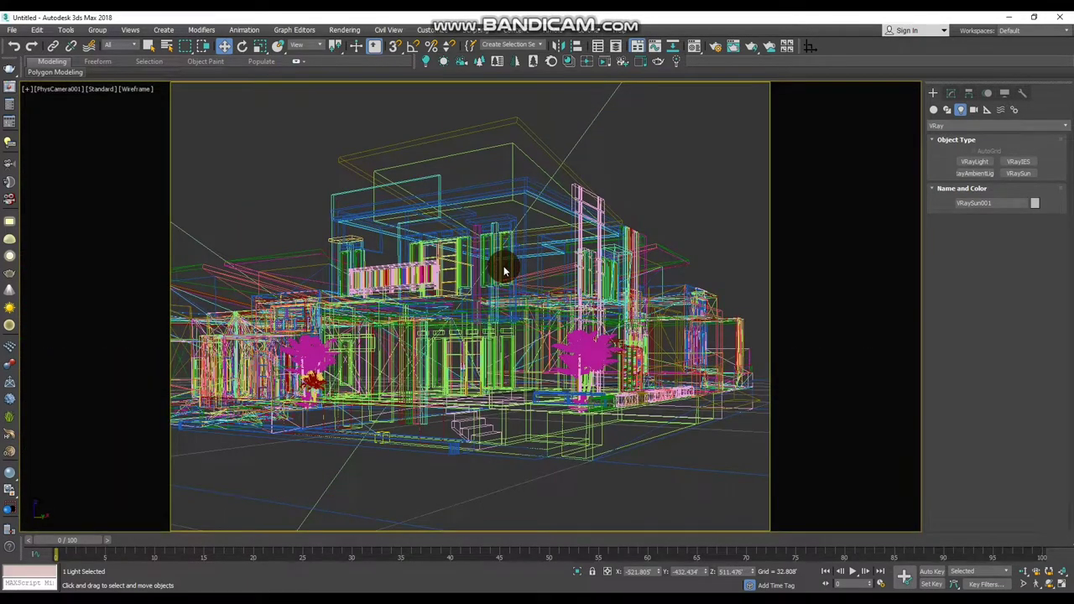
{"action": "key", "text": "F3"}
{"action": "left_click_drag", "start_coordinate": [504, 267], "coordinate": [644, 191]}
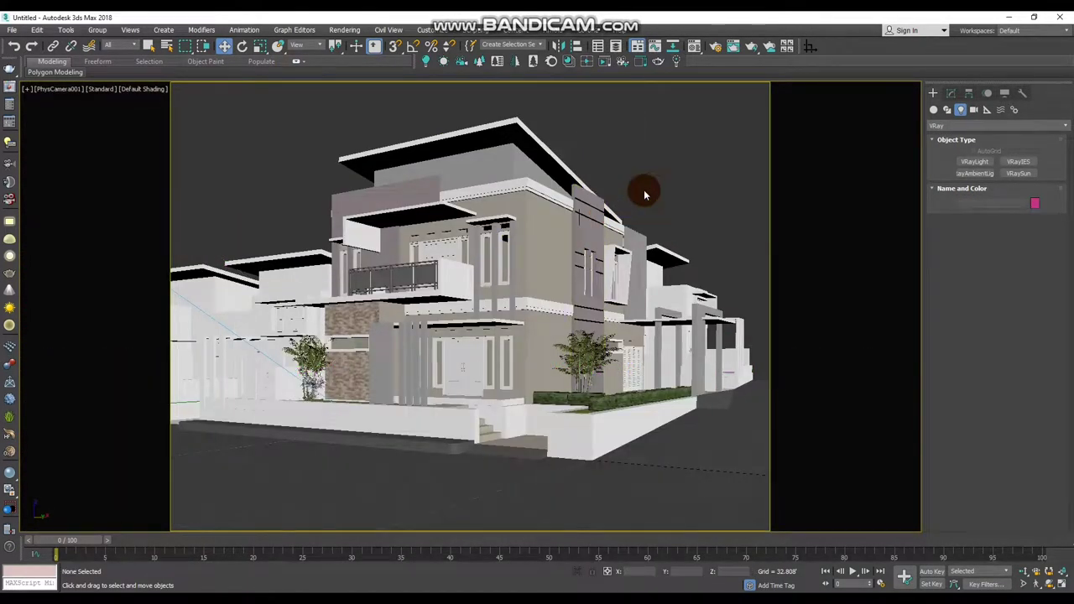
- Save the scene as asdasdw.max on the Desktop
{"action": "key", "text": "ctrl+s"}
{"action": "left_click", "coordinate": [84, 149]}
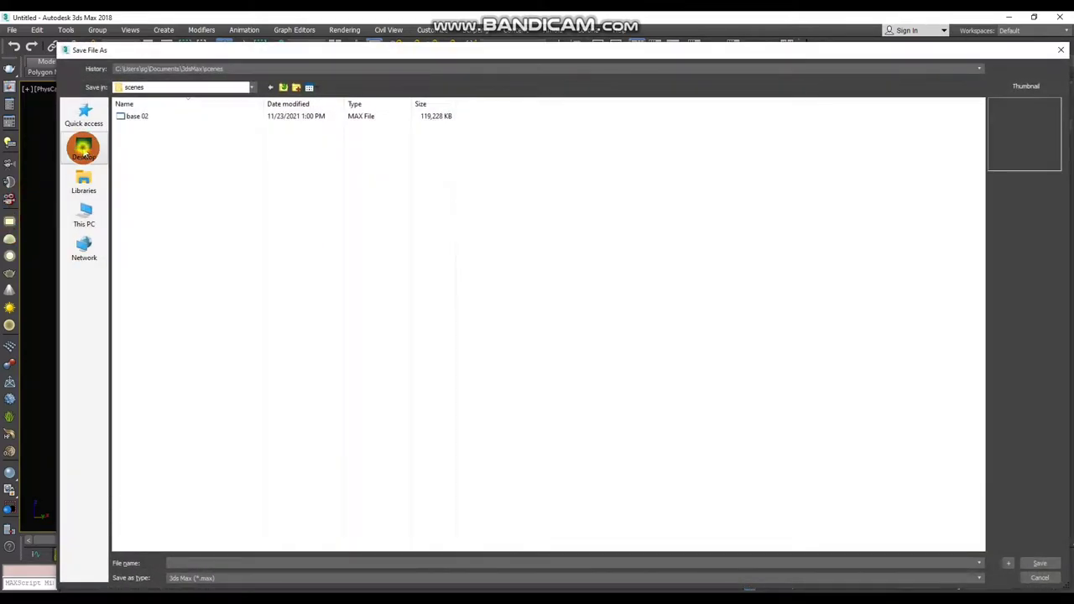
{"action": "left_click", "coordinate": [210, 564]}
{"action": "type", "text": "asdas"}
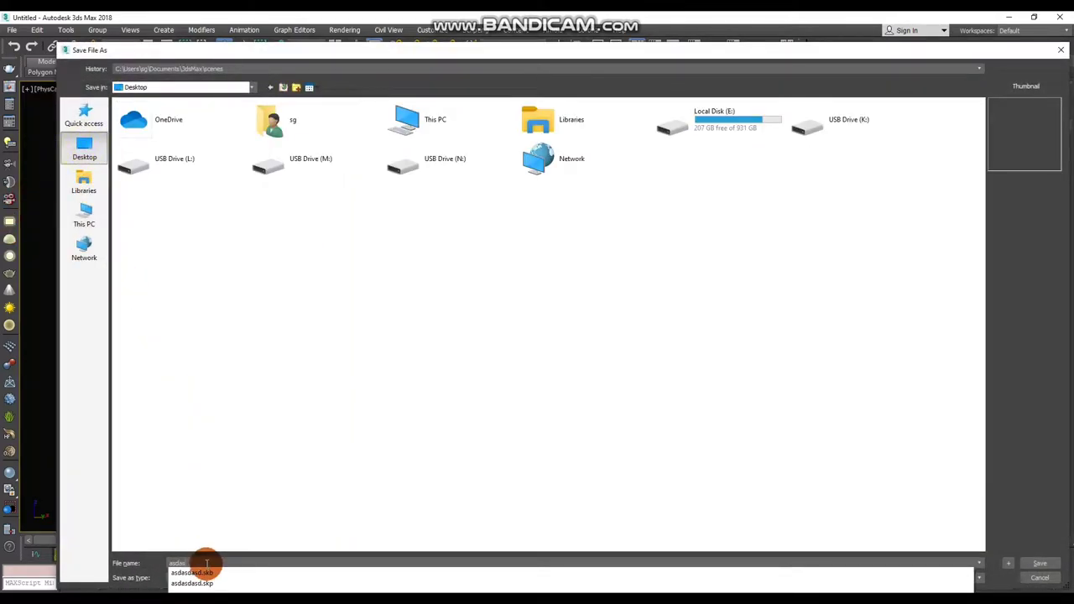
{"action": "type", "text": "dw"}
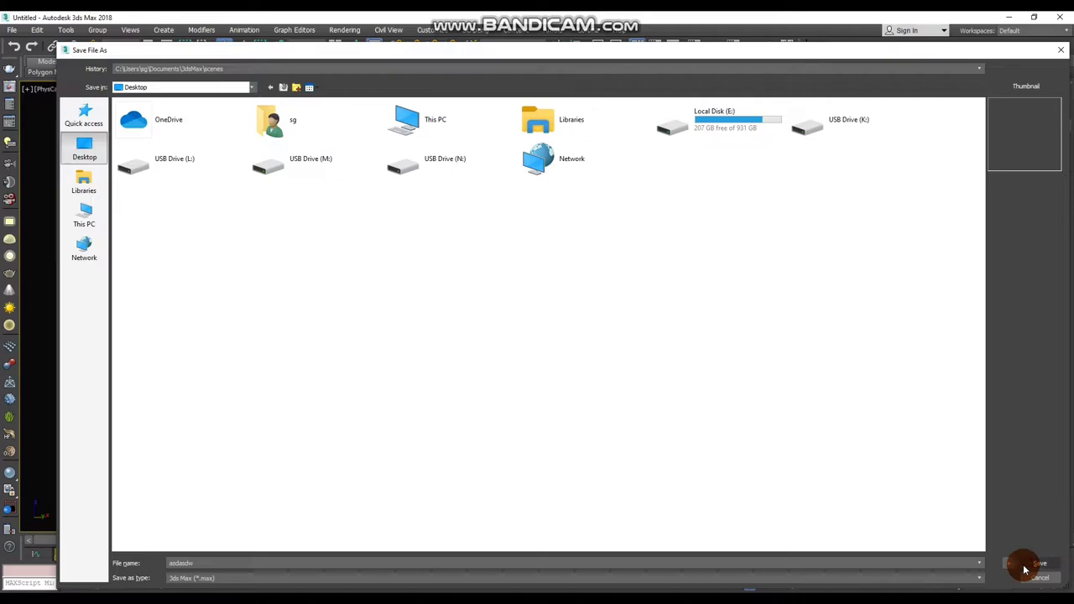
{"action": "left_click", "coordinate": [1040, 564]}
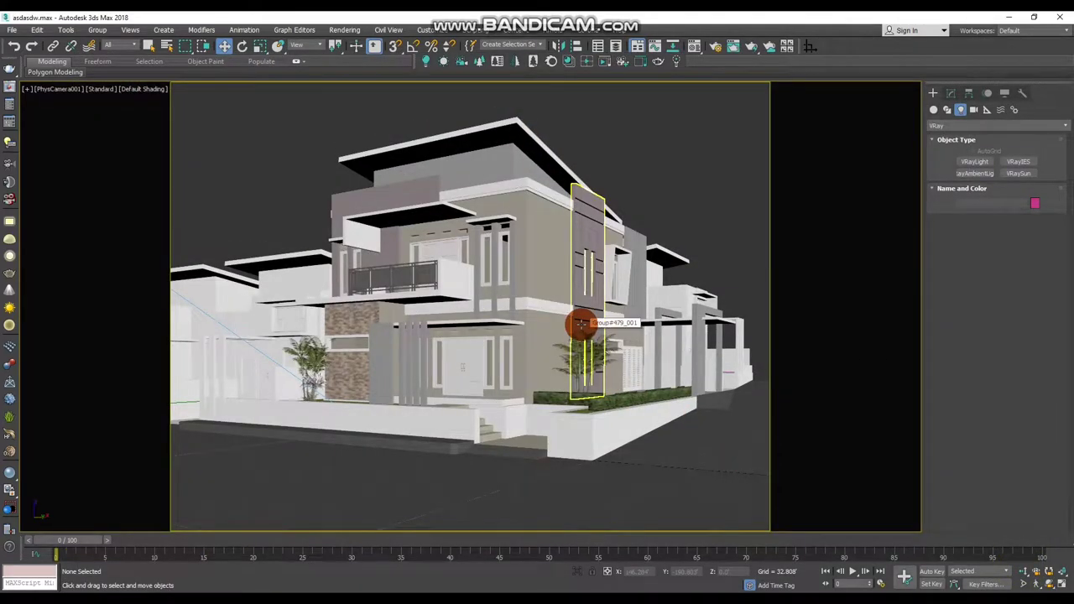
- Render the camera view with V-Ray and zoom around the result in the frame buffer
{"action": "key", "text": "d"}
{"action": "key", "text": "shift+q"}
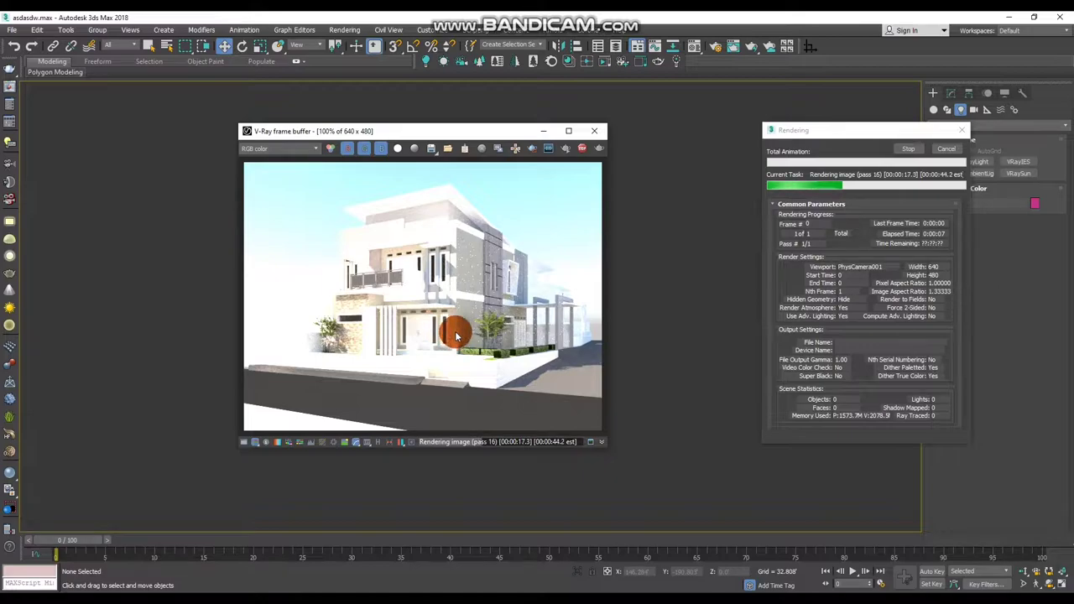
{"action": "scroll", "coordinate": [456, 336], "scroll_direction": "up", "scroll_amount": 2}
{"action": "mouse_move", "coordinate": [448, 326]}
{"action": "middle_mouse_down"}
{"action": "mouse_move", "coordinate": [364, 391]}
{"action": "mouse_move", "coordinate": [411, 307]}
{"action": "mouse_move", "coordinate": [521, 355]}
{"action": "middle_mouse_up"}
{"action": "scroll", "coordinate": [412, 328], "scroll_direction": "down", "scroll_amount": 2}
{"action": "mouse_move", "coordinate": [412, 329]}
{"action": "middle_mouse_down"}
{"action": "mouse_move", "coordinate": [444, 307]}
{"action": "mouse_move", "coordinate": [405, 305]}
{"action": "mouse_move", "coordinate": [470, 297]}
{"action": "middle_mouse_up"}
{"action": "scroll", "coordinate": [451, 313], "scroll_direction": "down", "scroll_amount": 1}
{"action": "scroll", "coordinate": [448, 305], "scroll_direction": "up", "scroll_amount": 3}
{"action": "scroll", "coordinate": [473, 297], "scroll_direction": "down", "scroll_amount": 1}
{"action": "scroll", "coordinate": [475, 312], "scroll_direction": "up", "scroll_amount": 1}
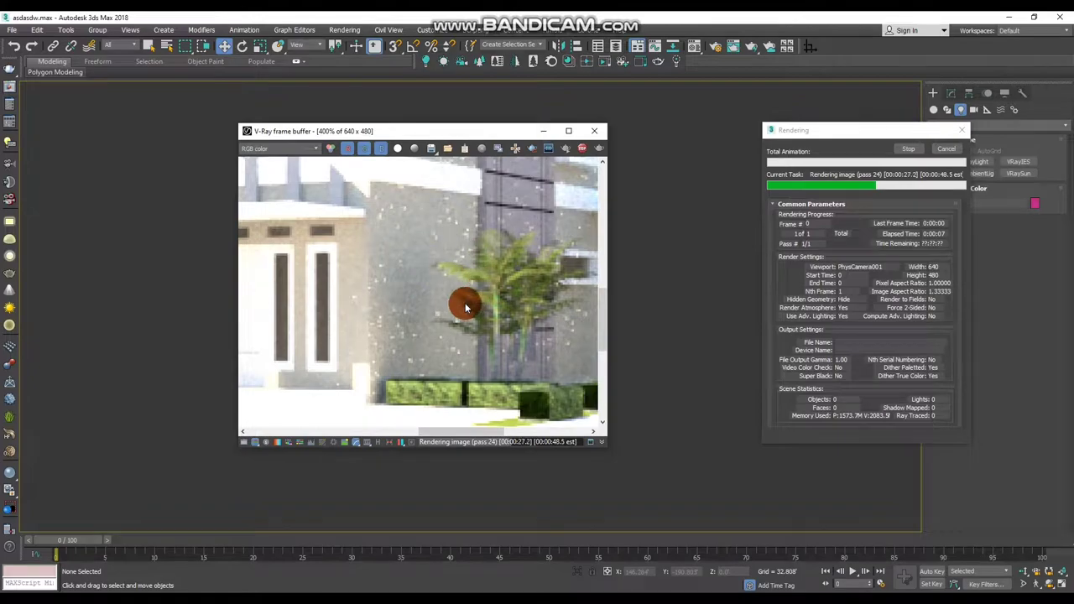
{"action": "scroll", "coordinate": [466, 308], "scroll_direction": "down", "scroll_amount": 1}
{"action": "scroll", "coordinate": [458, 269], "scroll_direction": "down", "scroll_amount": 1}
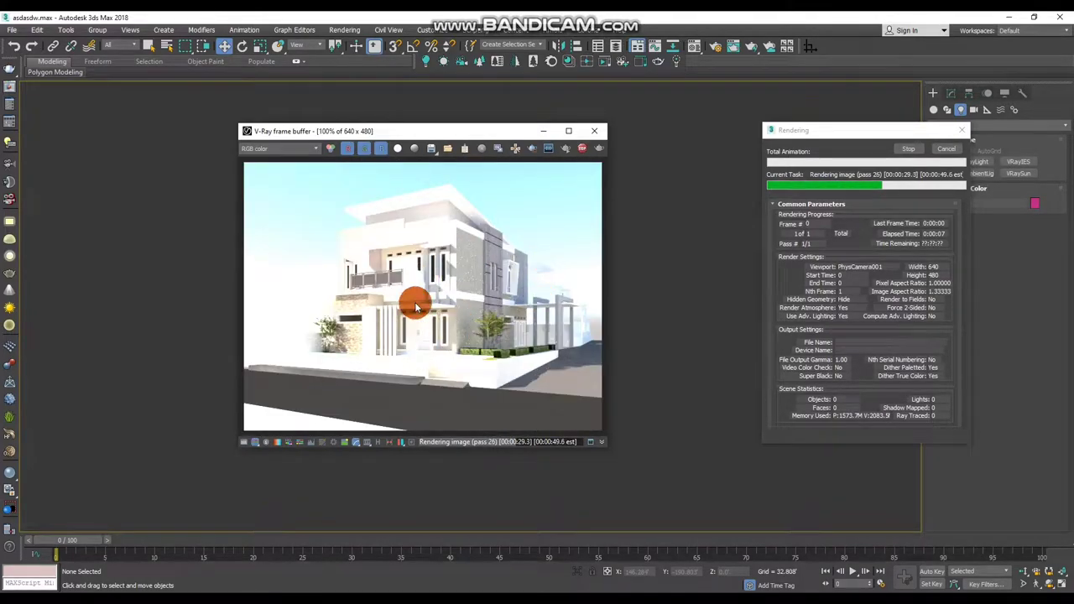
{"action": "scroll", "coordinate": [453, 271], "scroll_direction": "up", "scroll_amount": 2}
{"action": "scroll", "coordinate": [457, 273], "scroll_direction": "down", "scroll_amount": 3}
{"action": "scroll", "coordinate": [459, 277], "scroll_direction": "up", "scroll_amount": 1}
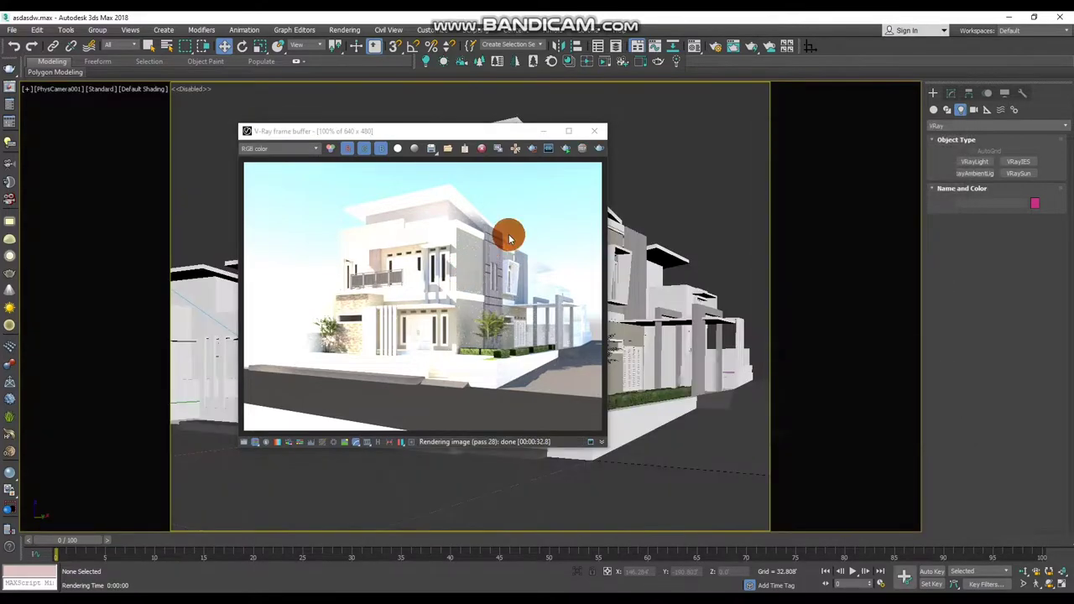
- Close the finished V-Ray frame buffer and bring up Render Setup
{"action": "left_click", "coordinate": [595, 131]}
{"action": "left_click", "coordinate": [626, 138]}
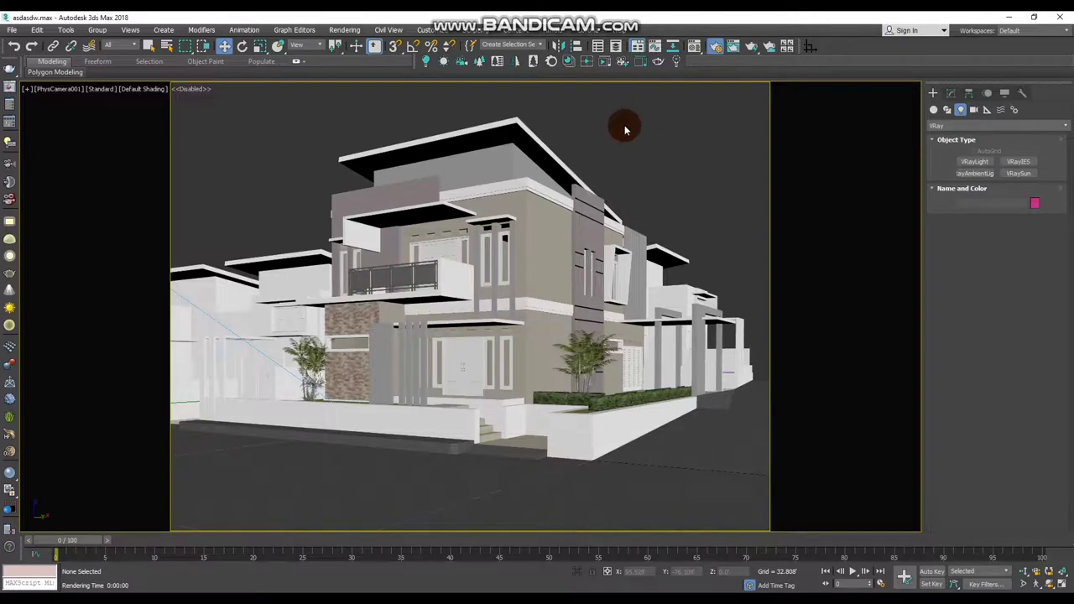
{"action": "key", "text": "F10"}
- Set the Common tab output size to 2400 × 2400 for the PhysCamera001 view
{"action": "mouse_move", "coordinate": [770, 88]}
{"action": "left_mouse_down"}
{"action": "mouse_move", "coordinate": [617, 115]}
{"action": "mouse_move", "coordinate": [619, 99]}
{"action": "left_mouse_up"}
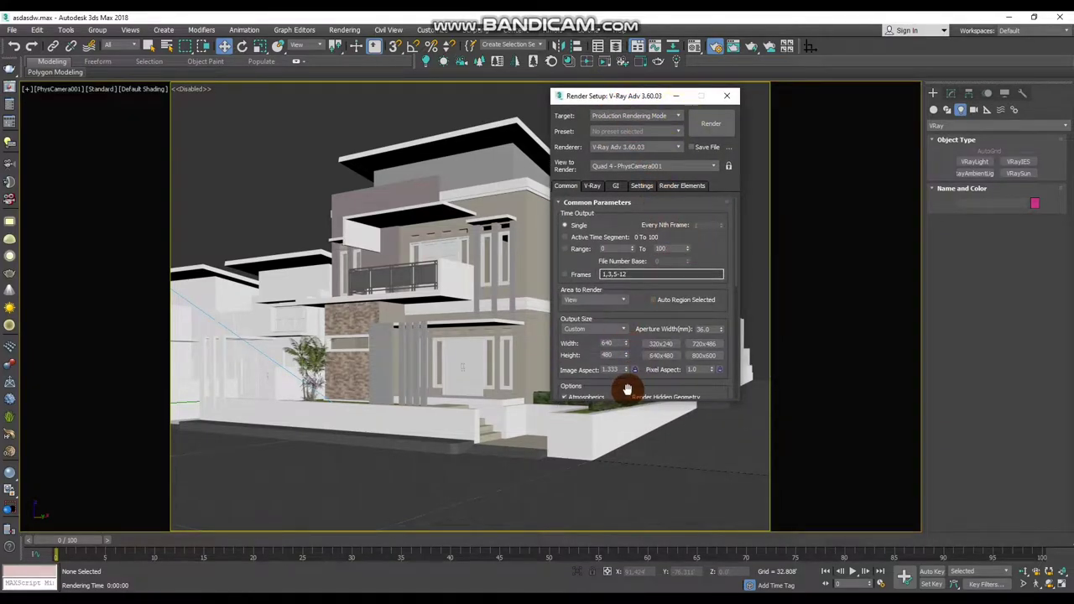
{"action": "left_click", "coordinate": [631, 451]}
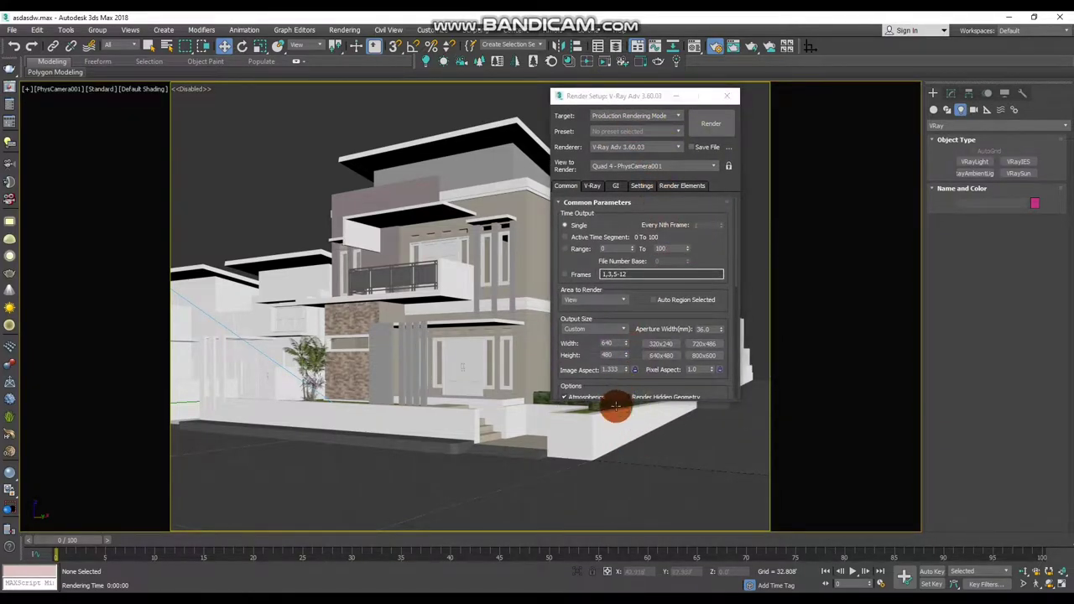
{"action": "left_click_drag", "start_coordinate": [616, 402], "coordinate": [617, 514]}
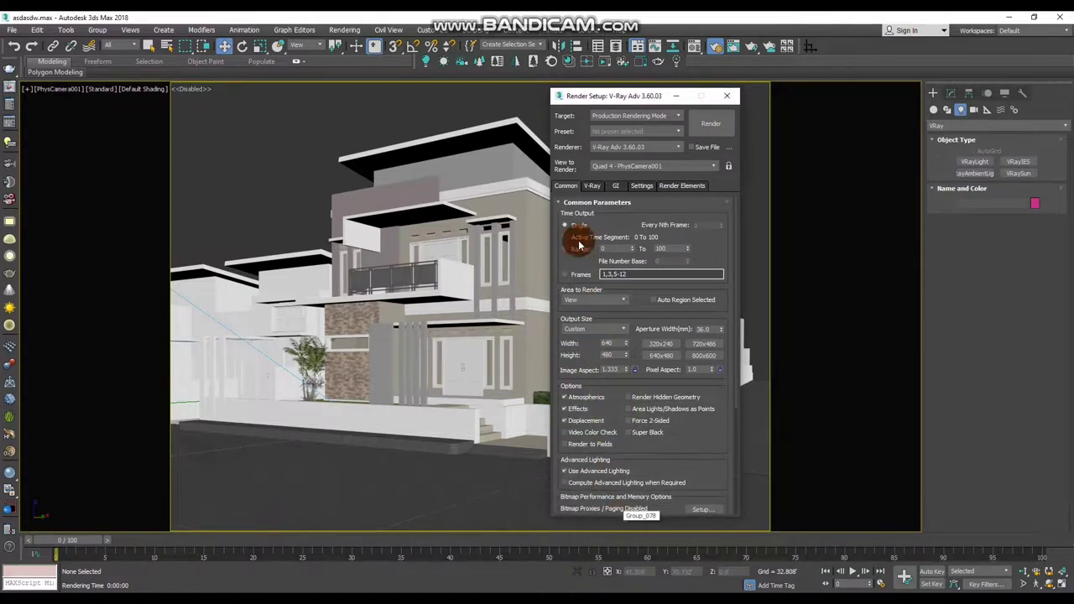
{"action": "left_click", "coordinate": [616, 345]}
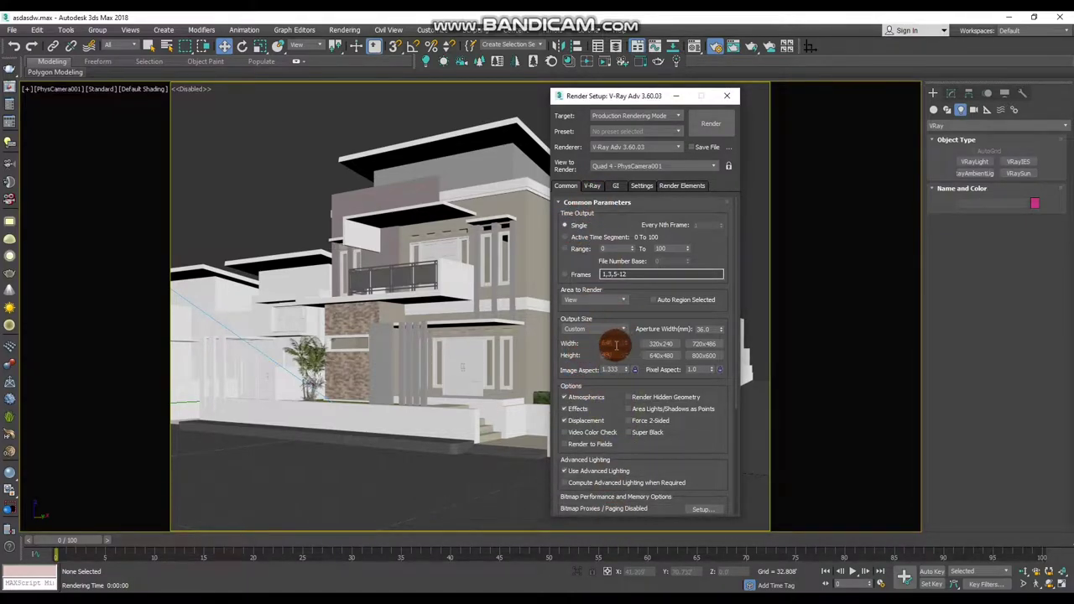
{"action": "double_click", "coordinate": [614, 345]}
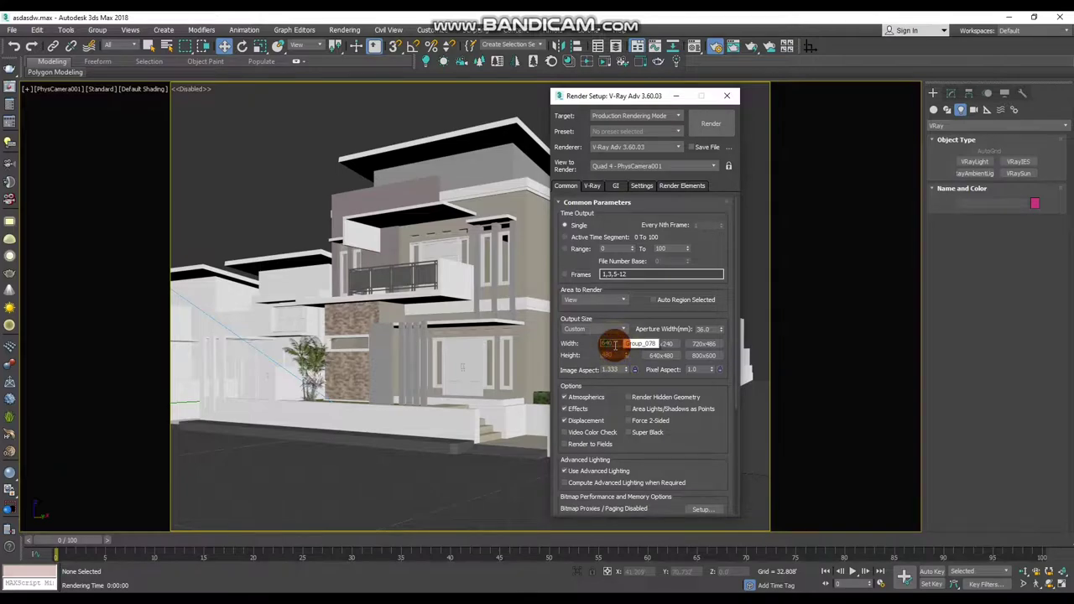
{"action": "type", "text": "2400"}
{"action": "key", "text": "Tab"}
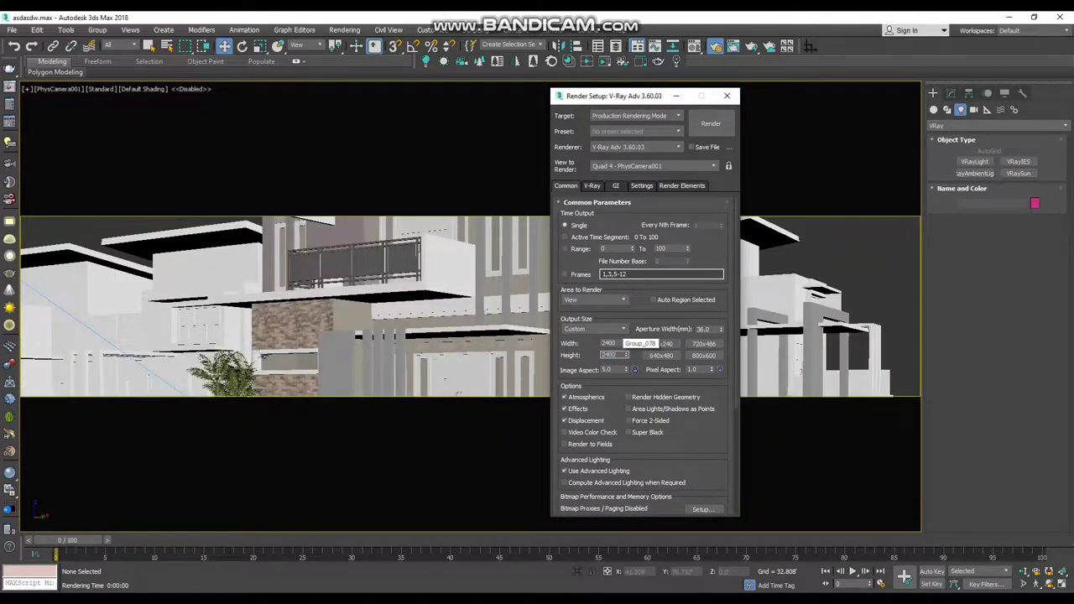
{"action": "key", "text": "Return"}
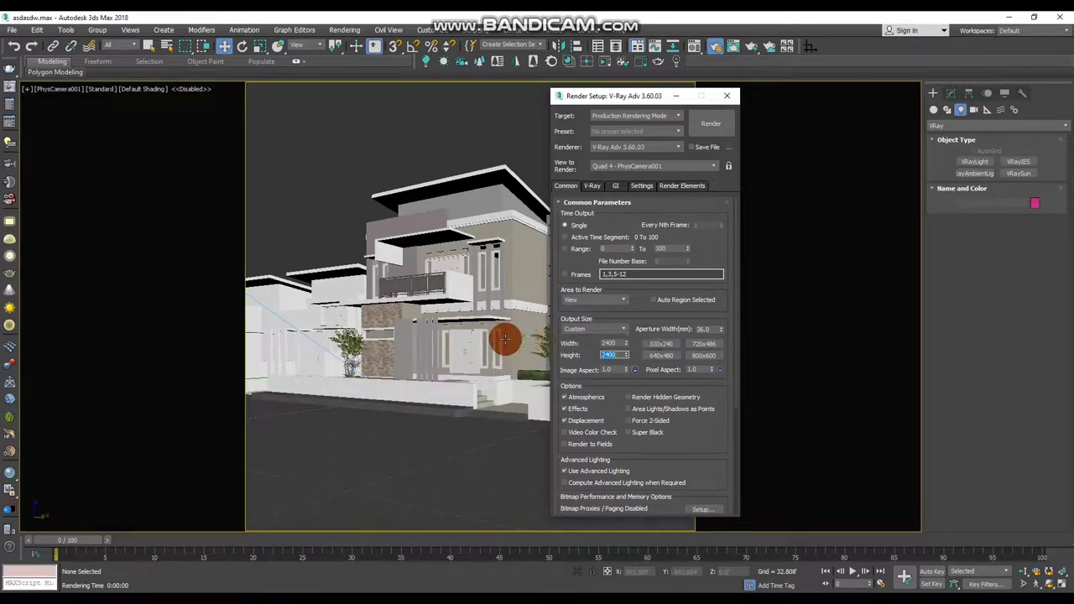
- Scroll the Common tab down to the Render Output section
{"action": "left_click", "coordinate": [503, 339]}
{"action": "scroll", "coordinate": [502, 336], "scroll_direction": "up", "scroll_amount": 5}
{"action": "scroll", "coordinate": [490, 329], "scroll_direction": "up", "scroll_amount": 1}
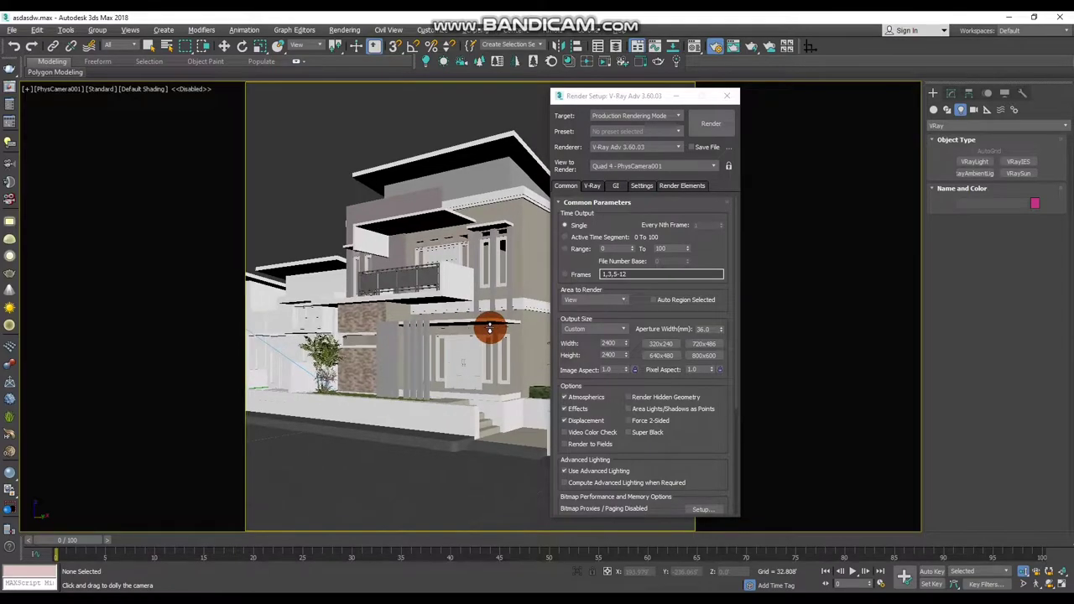
{"action": "scroll", "coordinate": [488, 326], "scroll_direction": "up", "scroll_amount": 2}
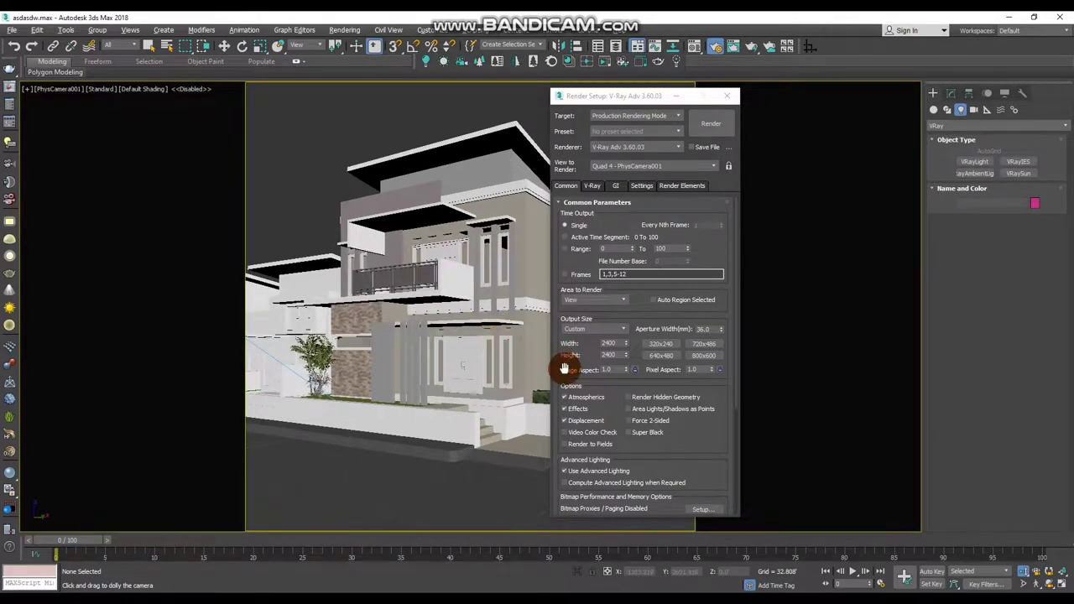
{"action": "mouse_move", "coordinate": [570, 364]}
{"action": "left_mouse_down"}
{"action": "mouse_move", "coordinate": [574, 250]}
{"action": "mouse_move", "coordinate": [595, 331]}
{"action": "mouse_move", "coordinate": [595, 188]}
{"action": "left_mouse_up"}
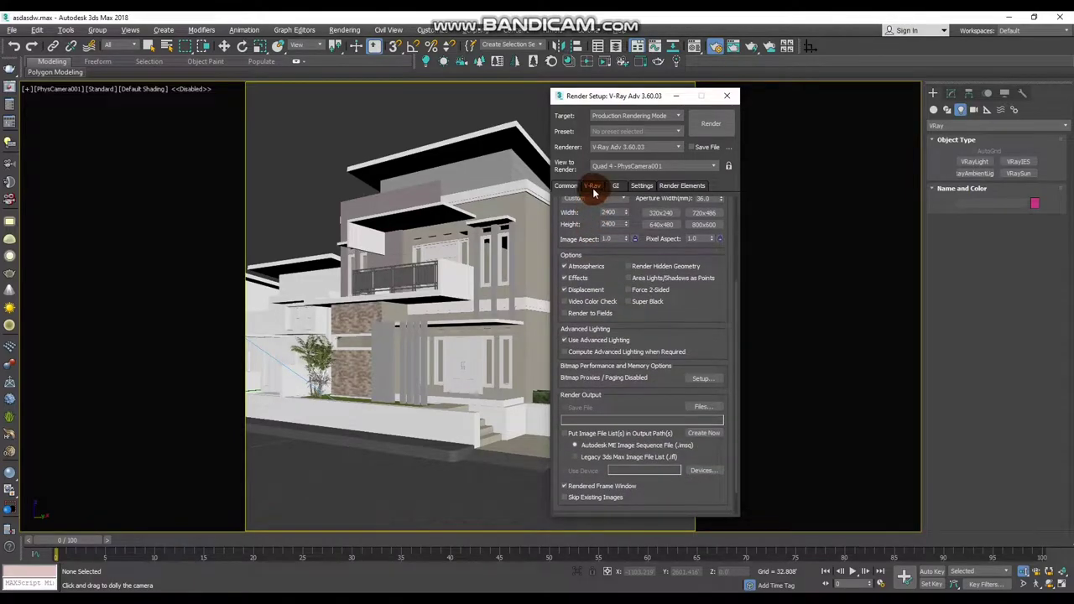
- Switch all V-Ray render settings to Expert level
{"action": "left_click", "coordinate": [593, 188]}
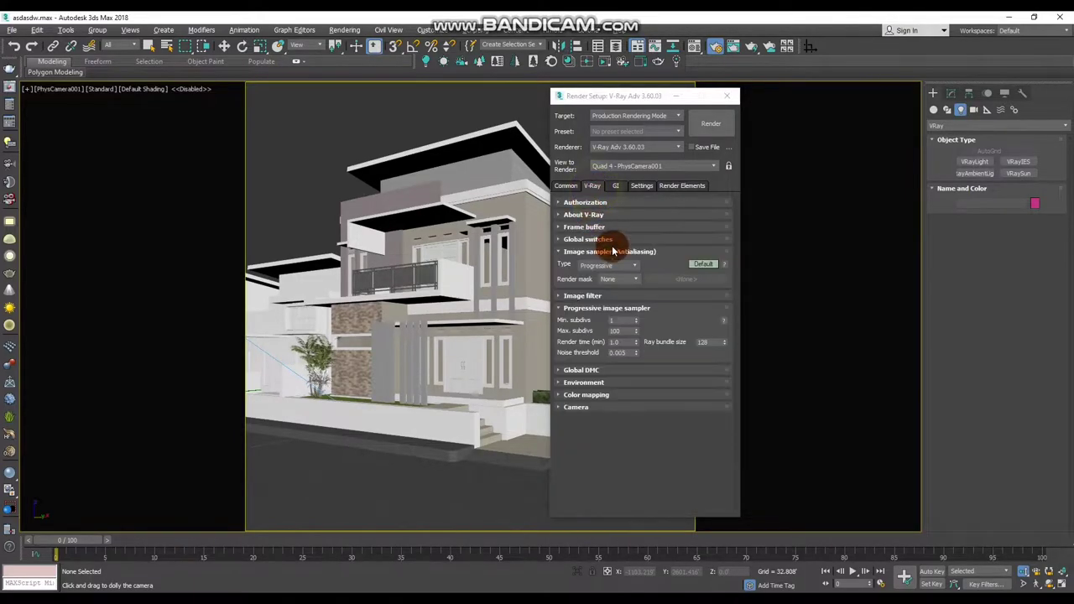
{"action": "left_click", "coordinate": [694, 266]}
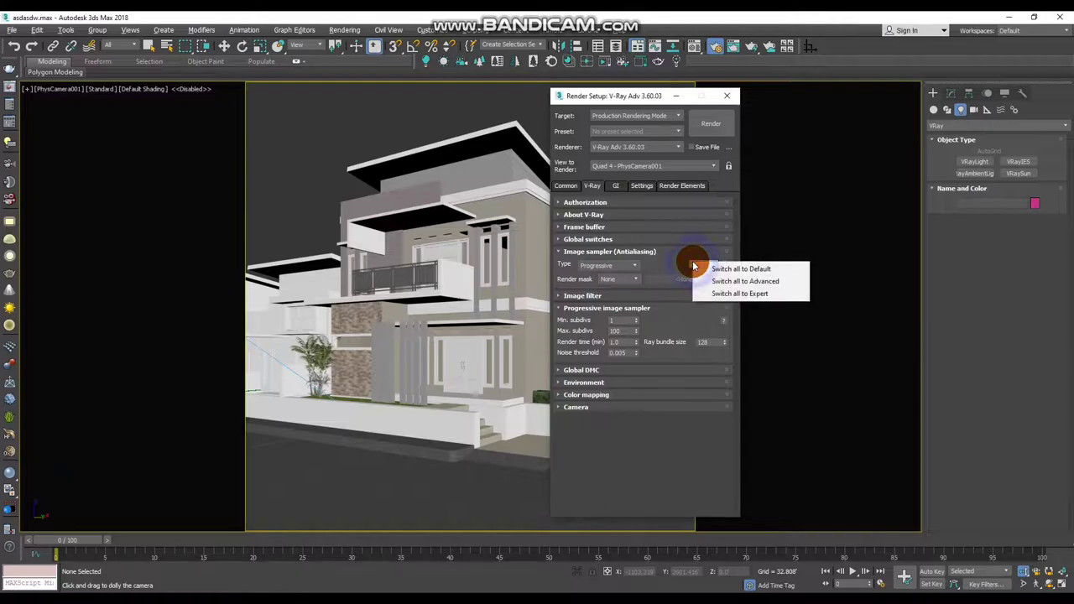
{"action": "left_click", "coordinate": [719, 293]}
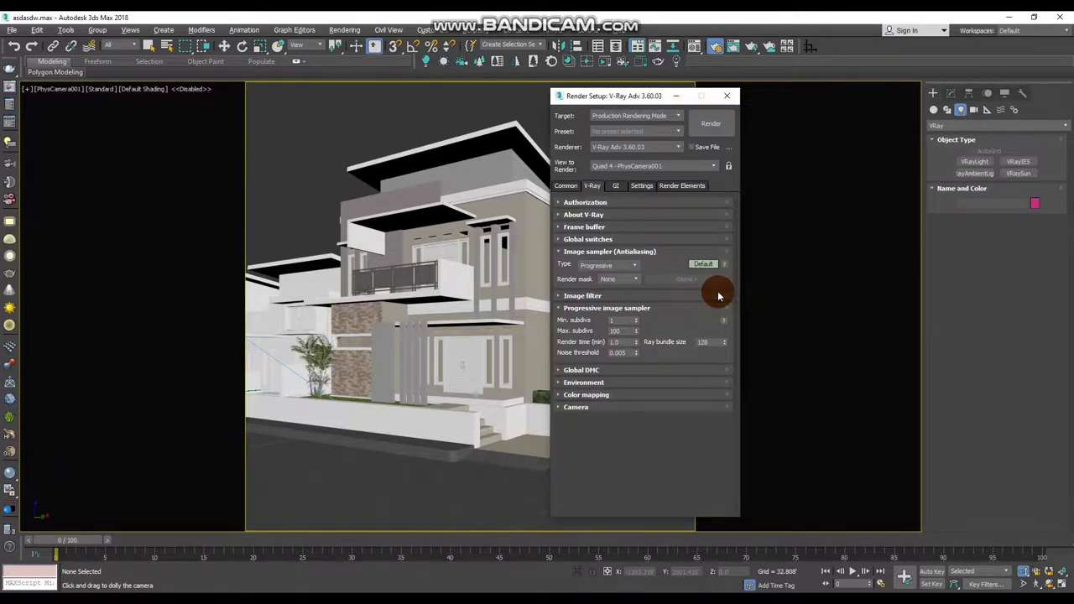
{"action": "key", "text": "F10"}
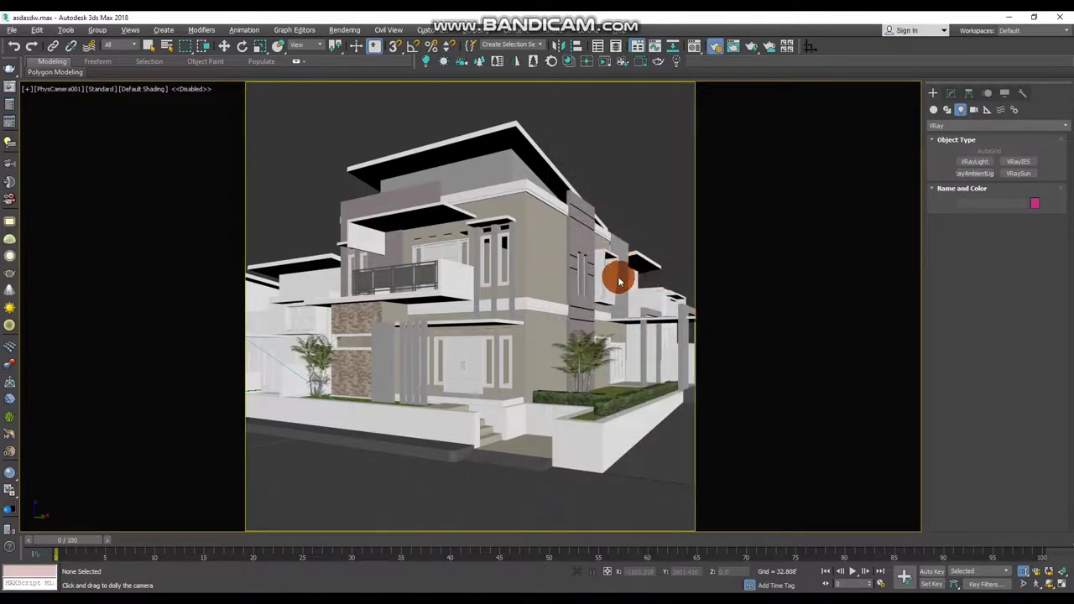
{"action": "key", "text": "F10"}
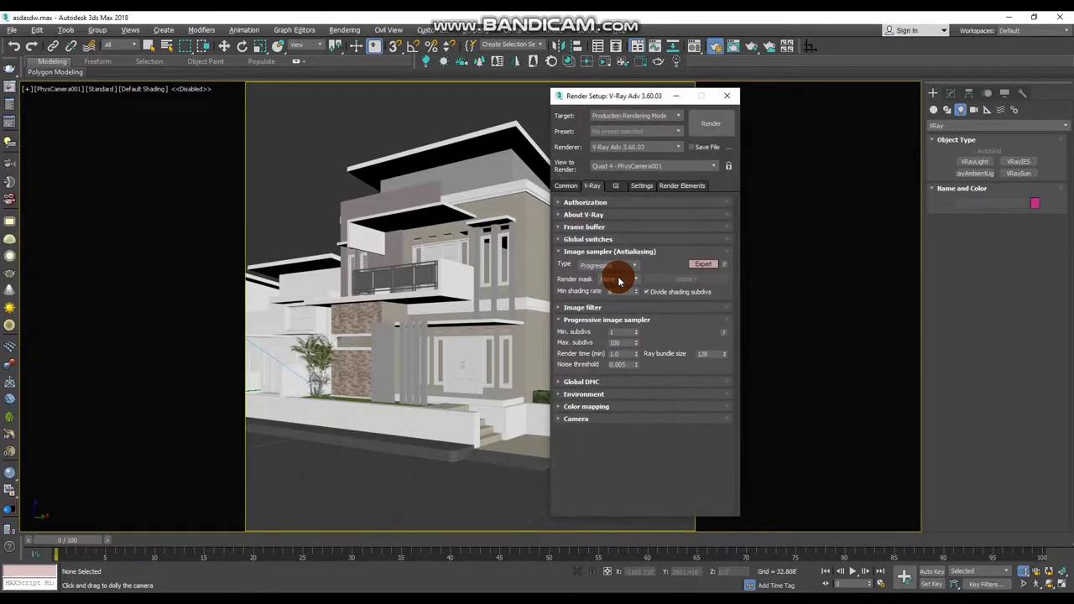
- Turn V-Ray's default lights off in Global switches
{"action": "left_click", "coordinate": [596, 226]}
{"action": "left_click", "coordinate": [603, 226]}
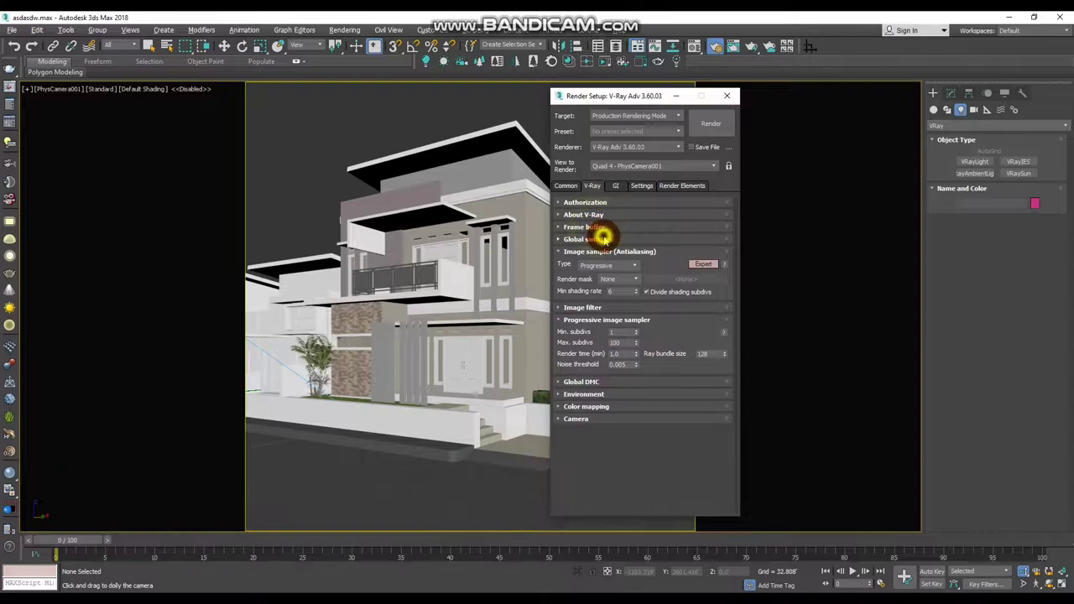
{"action": "left_click", "coordinate": [605, 240]}
{"action": "left_click", "coordinate": [713, 298]}
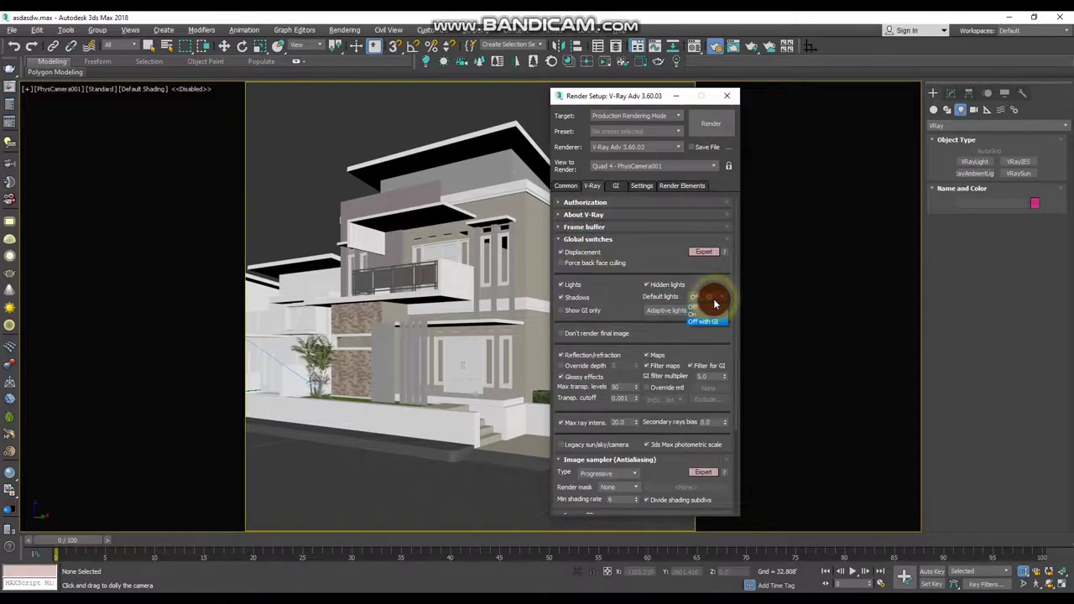
{"action": "left_click", "coordinate": [712, 307]}
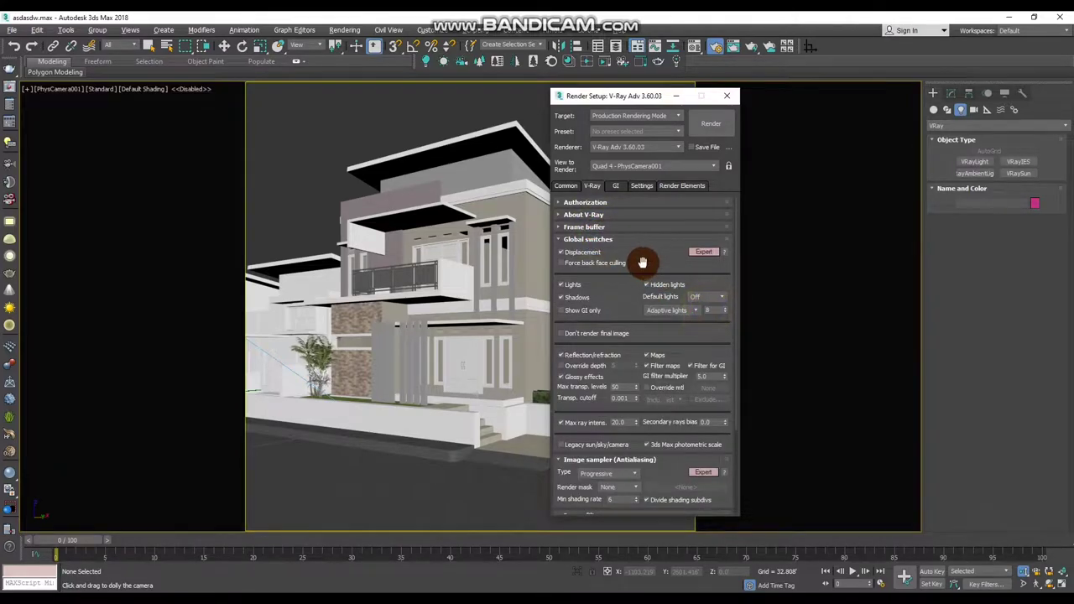
{"action": "left_click", "coordinate": [619, 241]}
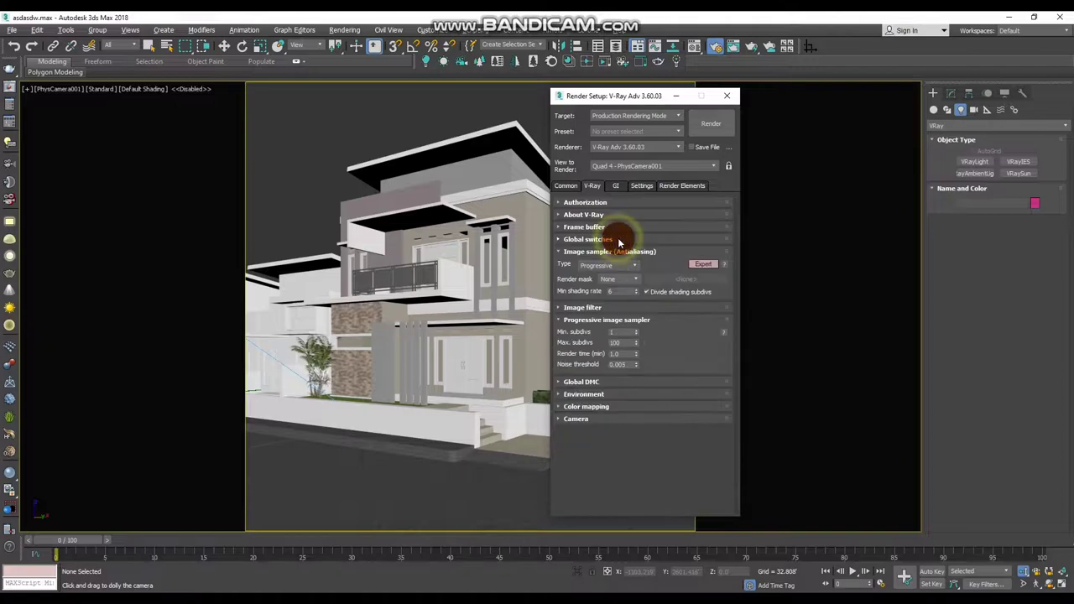
- Keep the Progressive image sampler and the VRayLanczosFilter image filter at size 2.0
{"action": "left_click", "coordinate": [632, 266]}
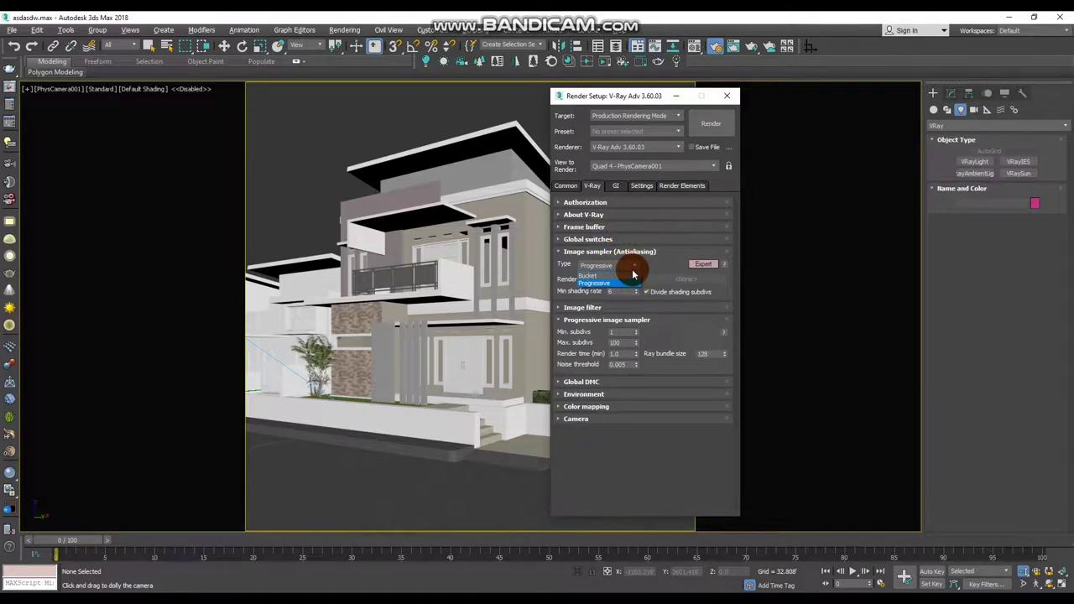
{"action": "left_click", "coordinate": [605, 277]}
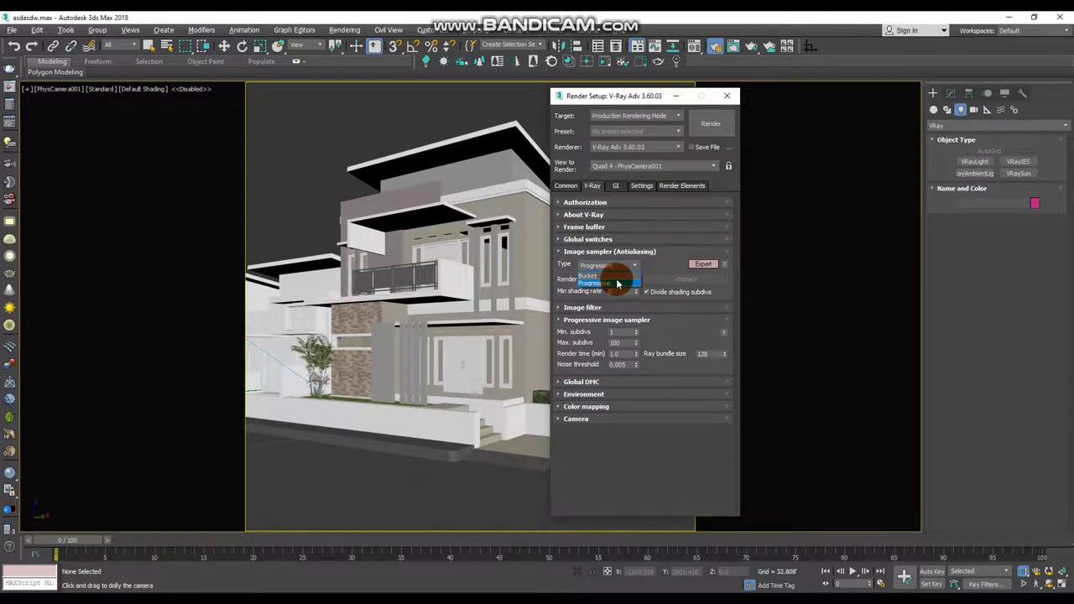
{"action": "left_click", "coordinate": [487, 600]}
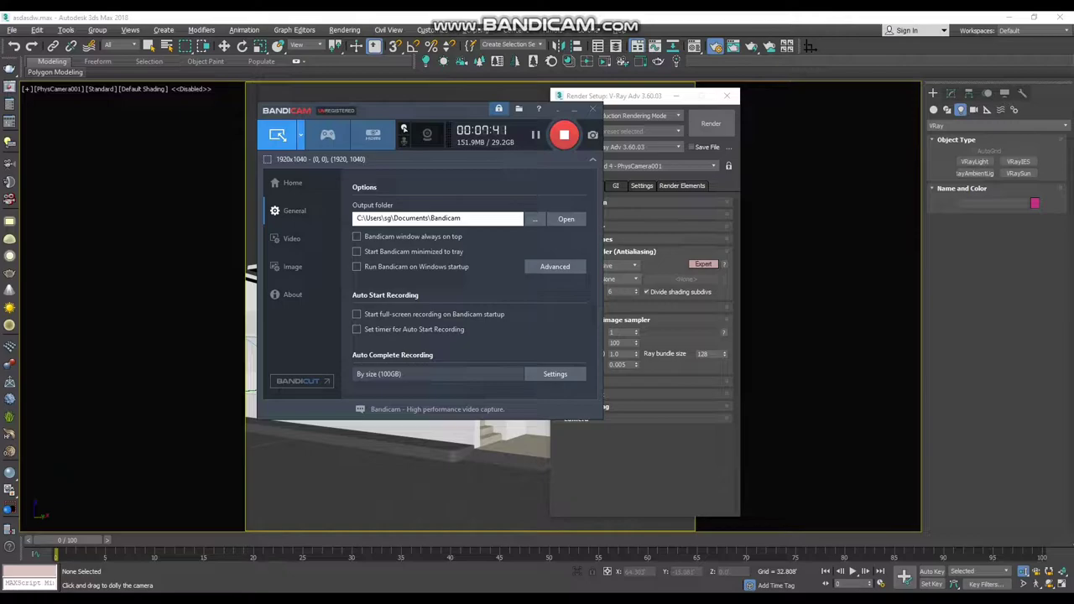
{"action": "left_click", "coordinate": [620, 304]}
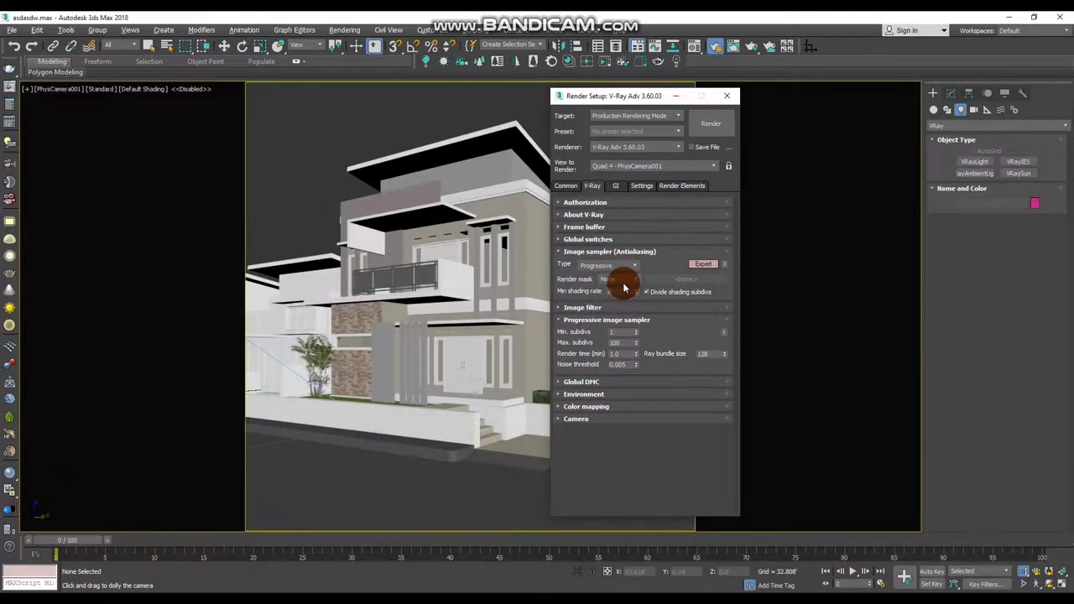
{"action": "left_click", "coordinate": [606, 308]}
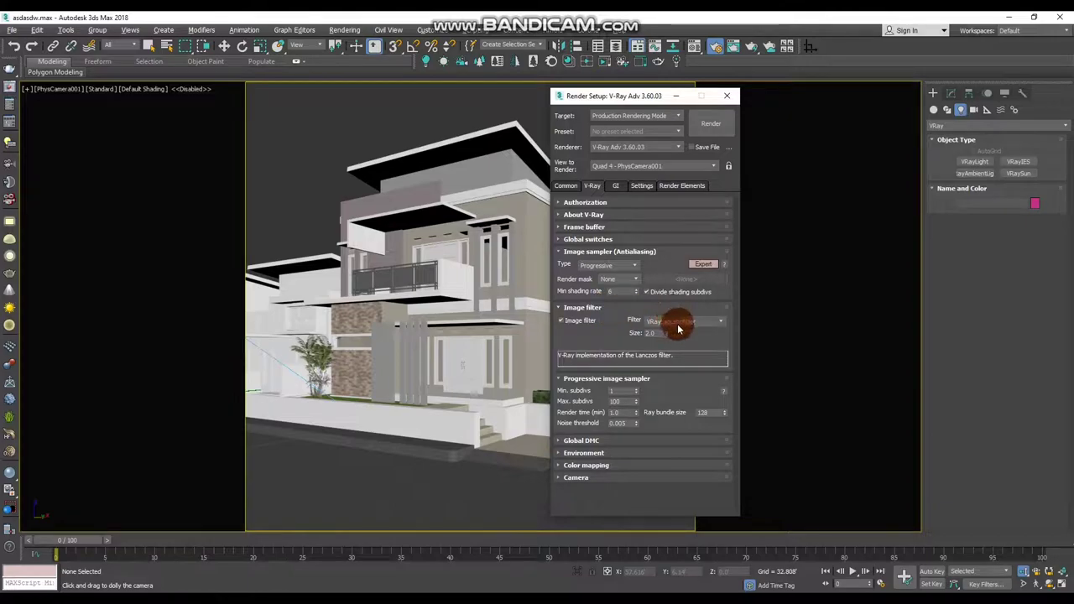
{"action": "left_click", "coordinate": [659, 321]}
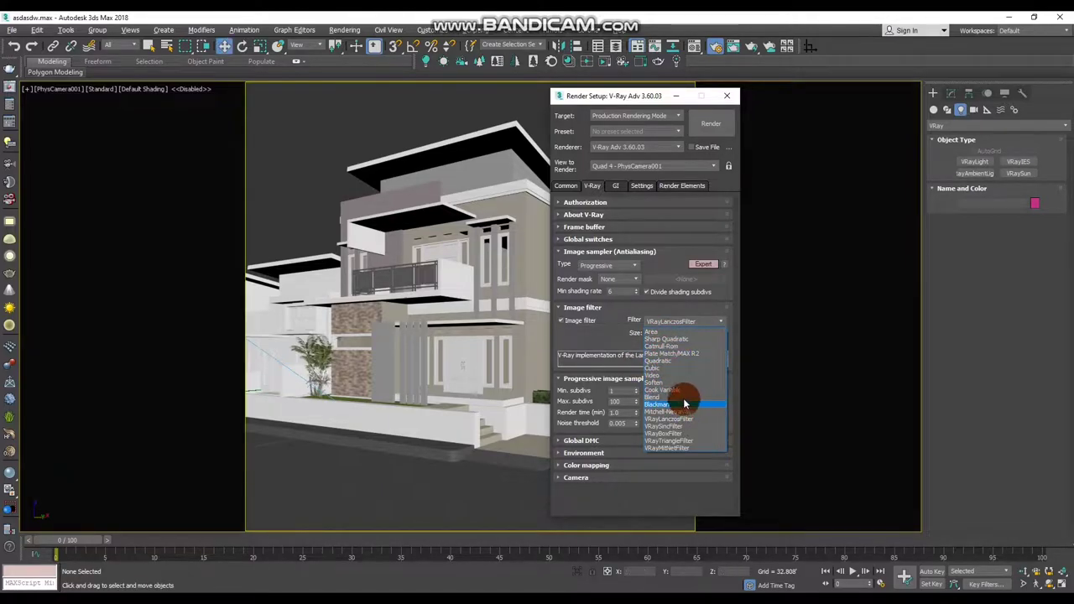
{"action": "left_click", "coordinate": [595, 341]}
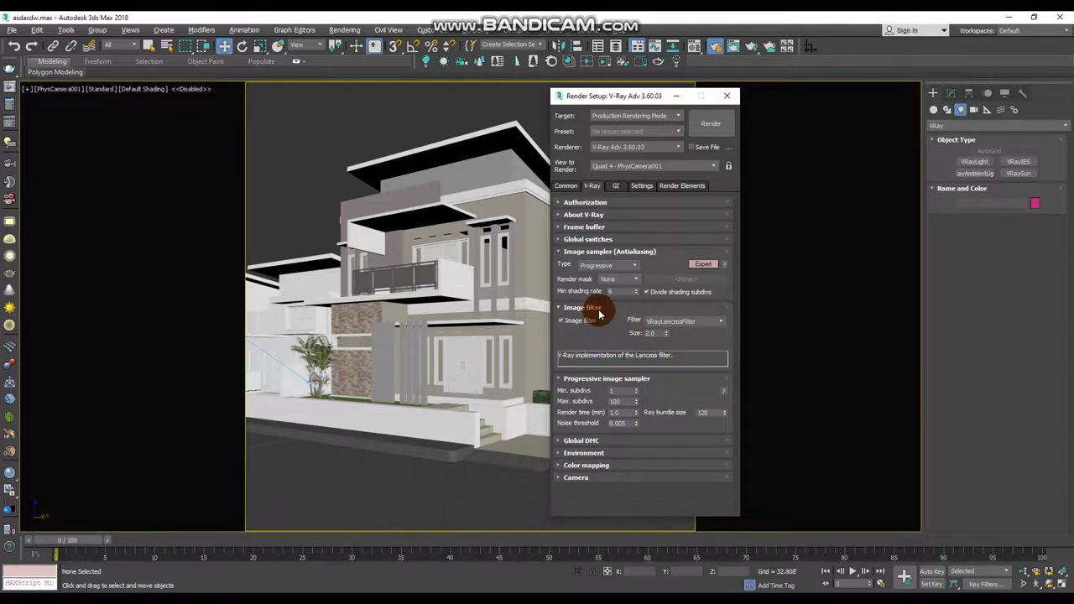
{"action": "left_click", "coordinate": [597, 307]}
- Set the progressive sampler to Min subdivs 2 and Max subdivs 10
{"action": "double_click", "coordinate": [624, 333]}
{"action": "left_click", "coordinate": [623, 332]}
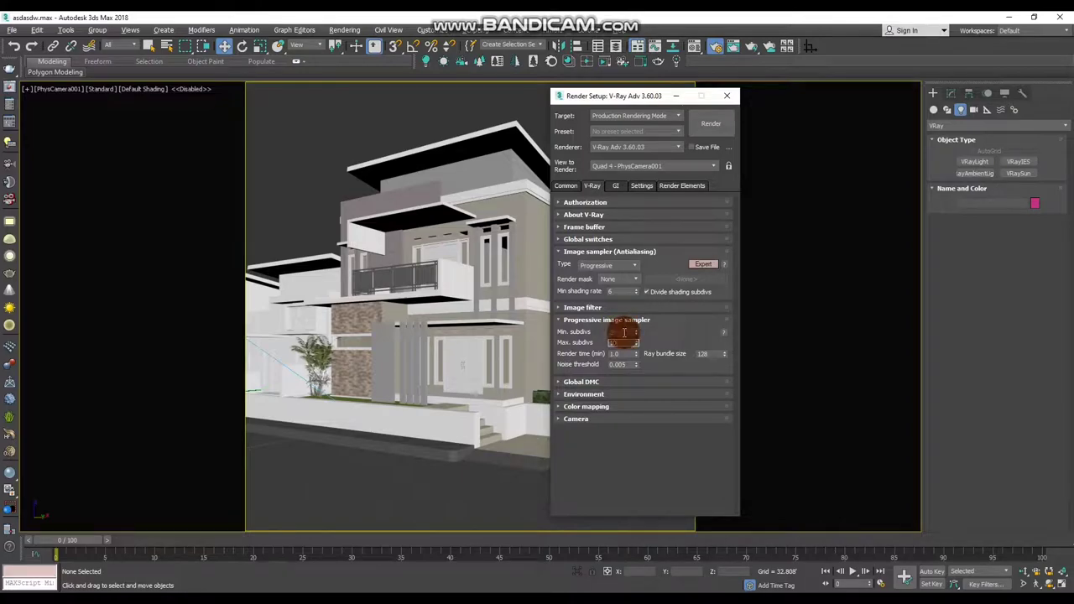
{"action": "type", "text": "10"}
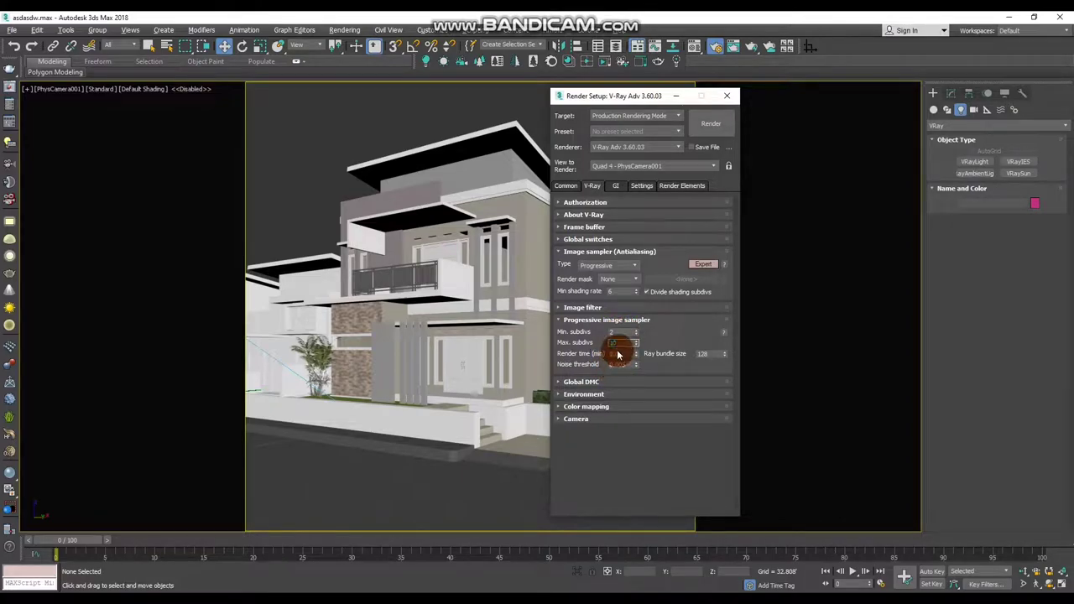
{"action": "left_click", "coordinate": [619, 367]}
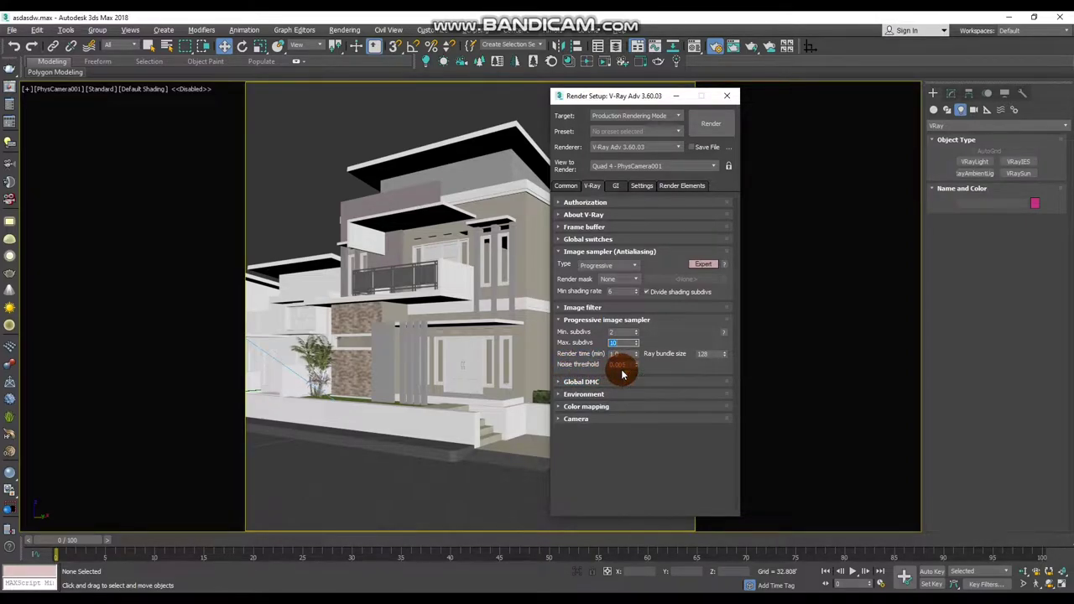
- Enable Lock noise pattern and Use local subdivs in Global DMC
{"action": "left_click", "coordinate": [611, 382]}
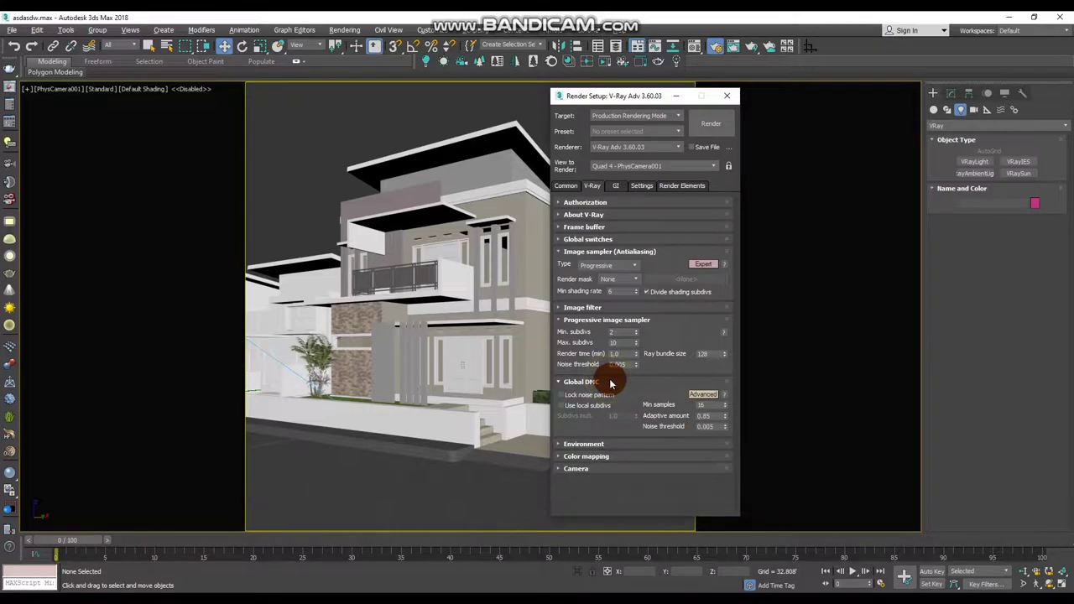
{"action": "left_click", "coordinate": [592, 396]}
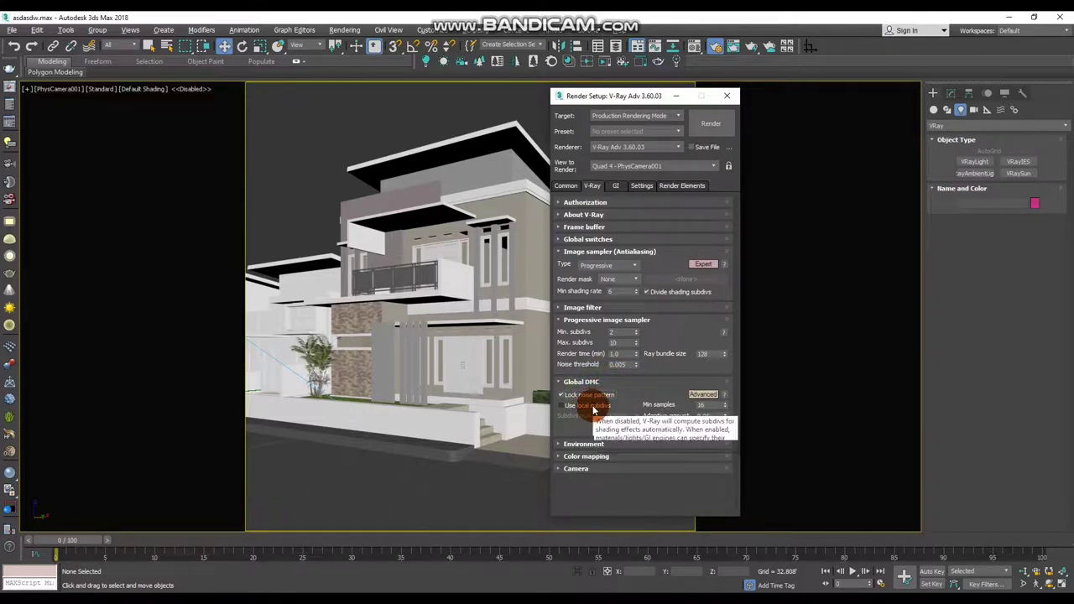
{"action": "left_click", "coordinate": [586, 407]}
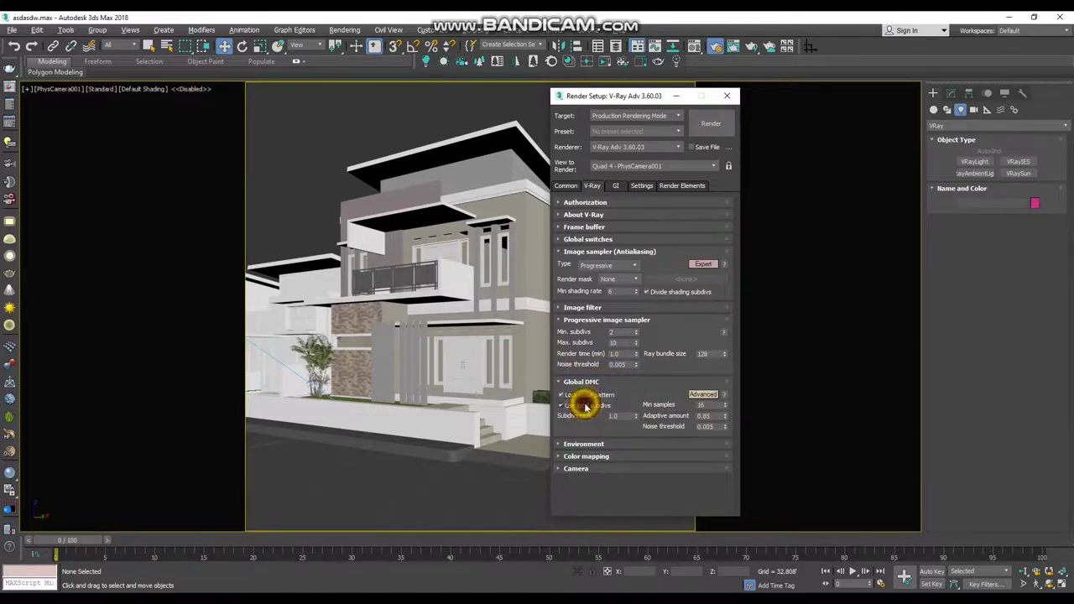
{"action": "left_click", "coordinate": [638, 427]}
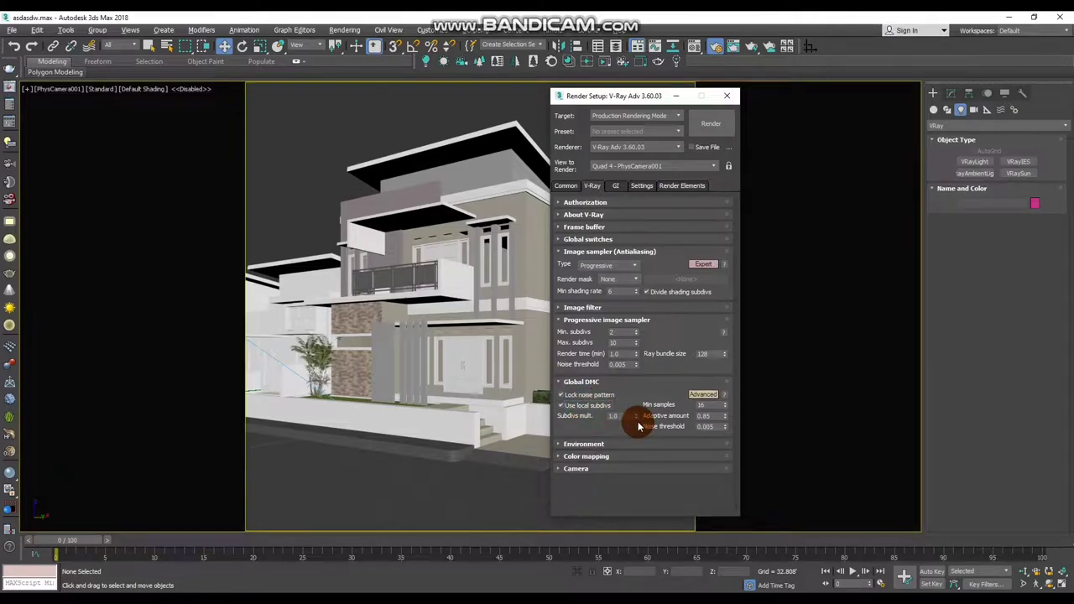
{"action": "left_click", "coordinate": [548, 419]}
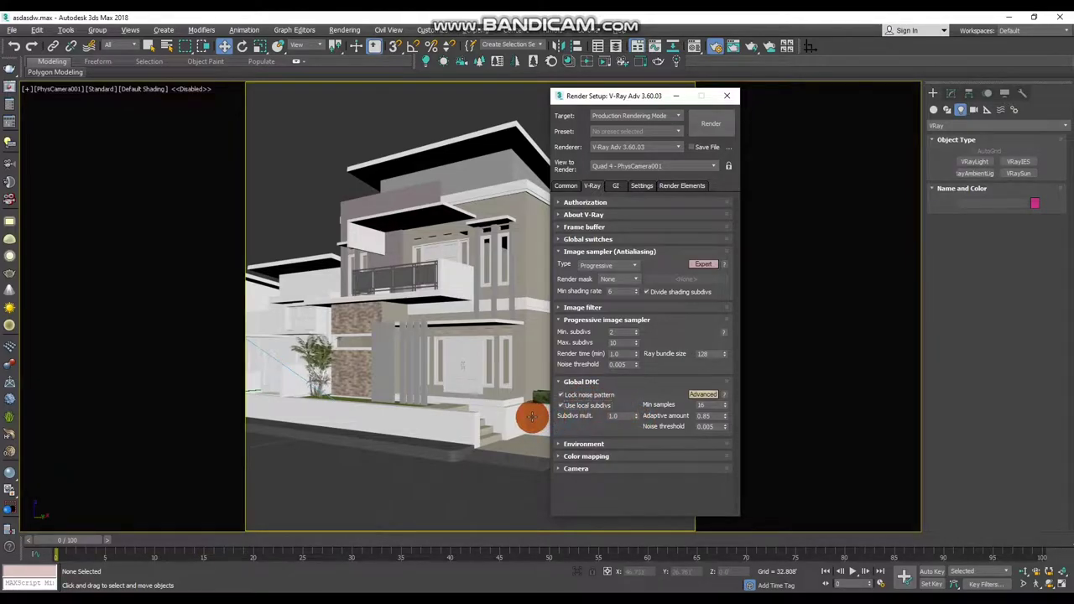
{"action": "left_click", "coordinate": [489, 442]}
- Switch to perspective view and place a Dome-type VRayLight in the scene
{"action": "key", "text": "p"}
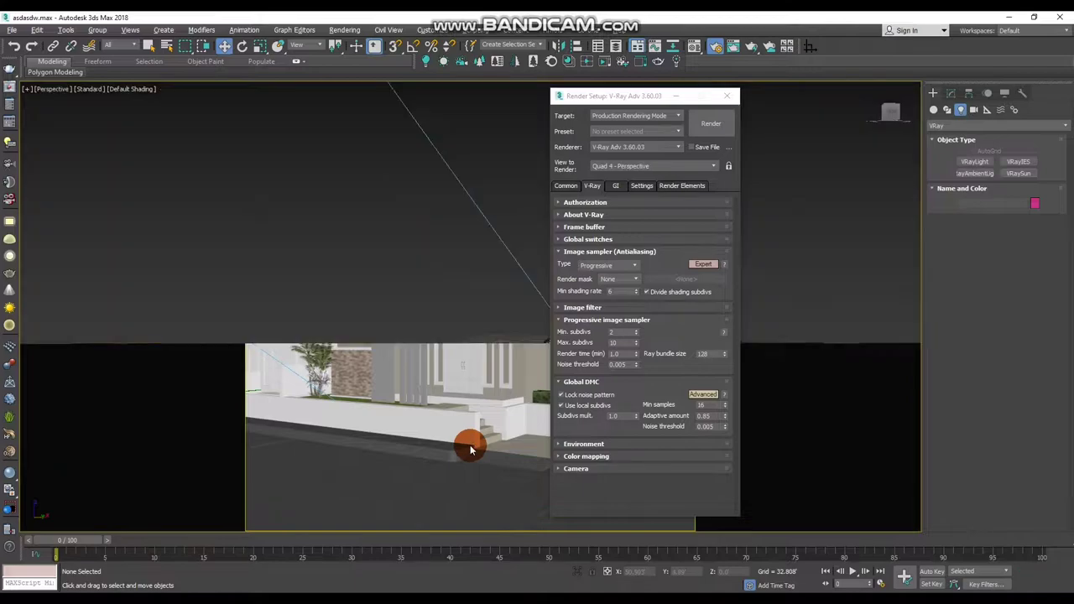
{"action": "scroll", "coordinate": [470, 450], "scroll_direction": "down", "scroll_amount": 10}
{"action": "scroll", "coordinate": [422, 468], "scroll_direction": "down", "scroll_amount": 3}
{"action": "scroll", "coordinate": [408, 448], "scroll_direction": "up", "scroll_amount": 3}
{"action": "scroll", "coordinate": [408, 456], "scroll_direction": "up", "scroll_amount": 3}
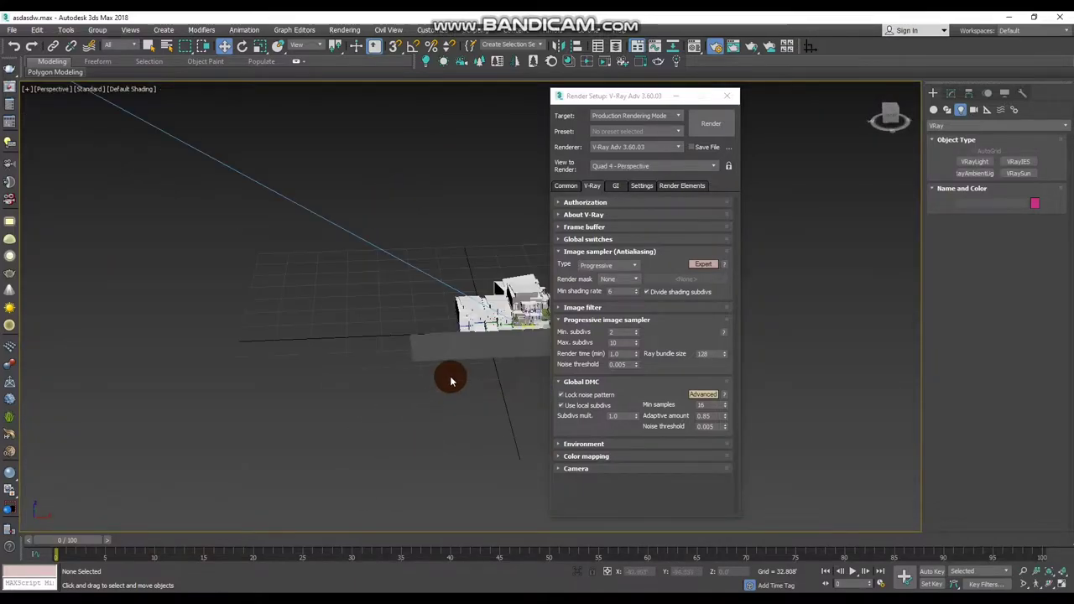
{"action": "scroll", "coordinate": [450, 382], "scroll_direction": "up", "scroll_amount": 3}
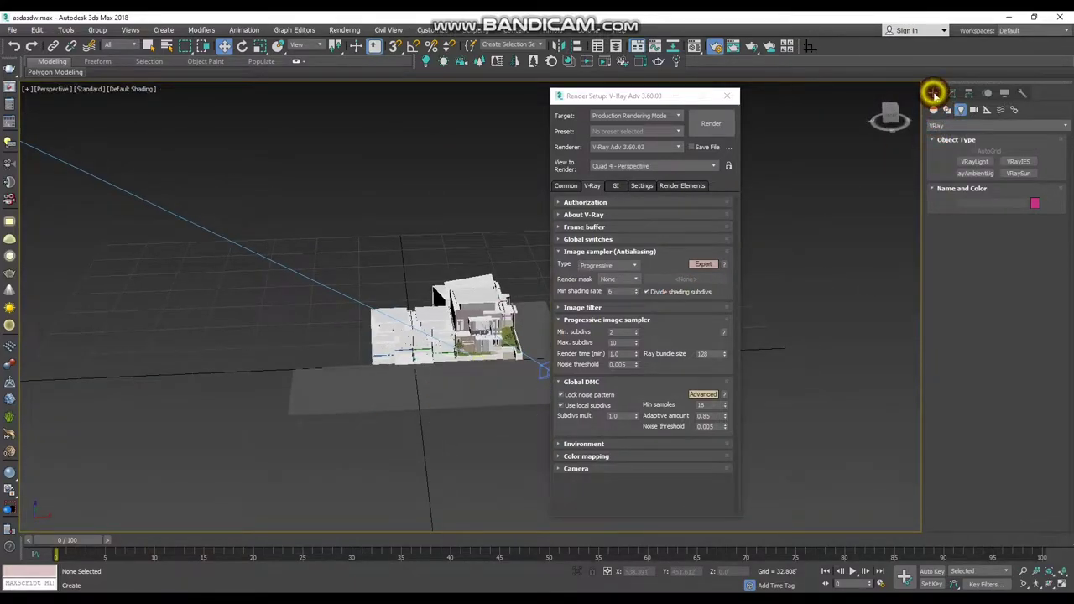
{"action": "left_click", "coordinate": [977, 161]}
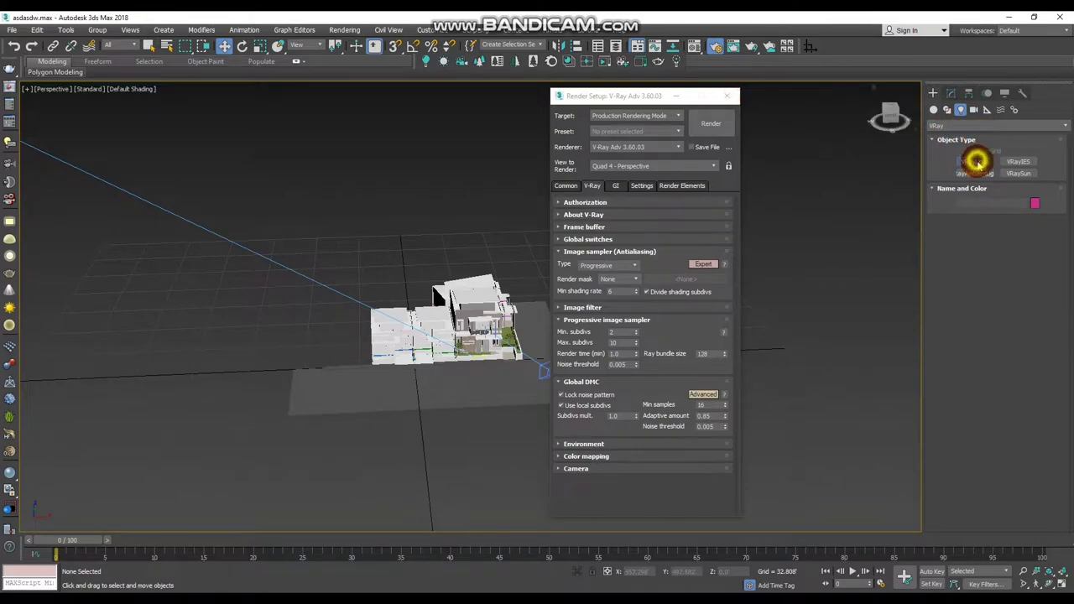
{"action": "left_click", "coordinate": [1016, 235]}
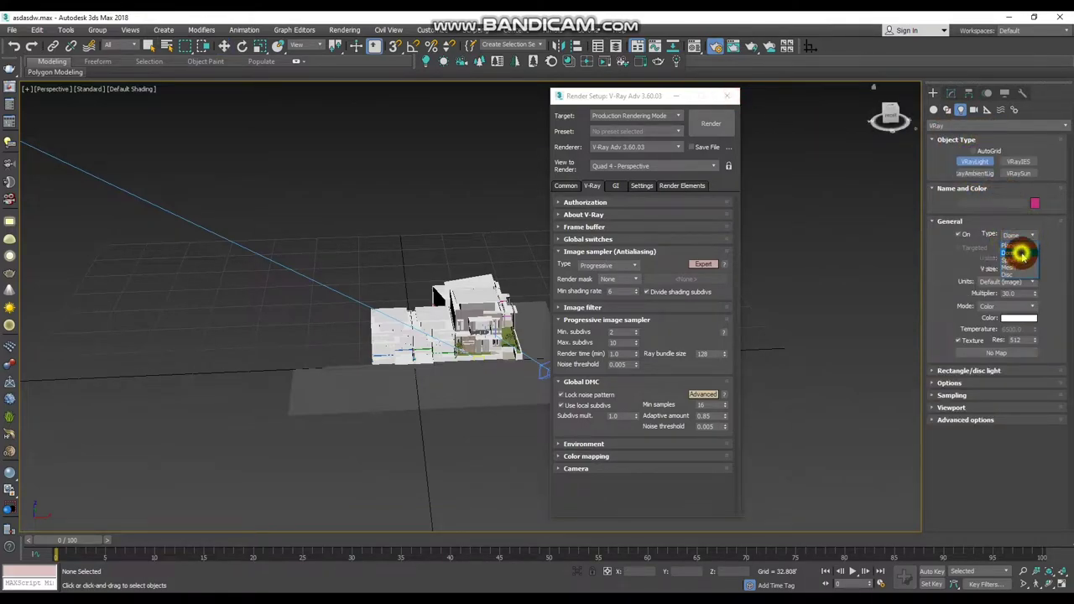
{"action": "left_click", "coordinate": [1022, 254]}
{"action": "left_click", "coordinate": [447, 432]}
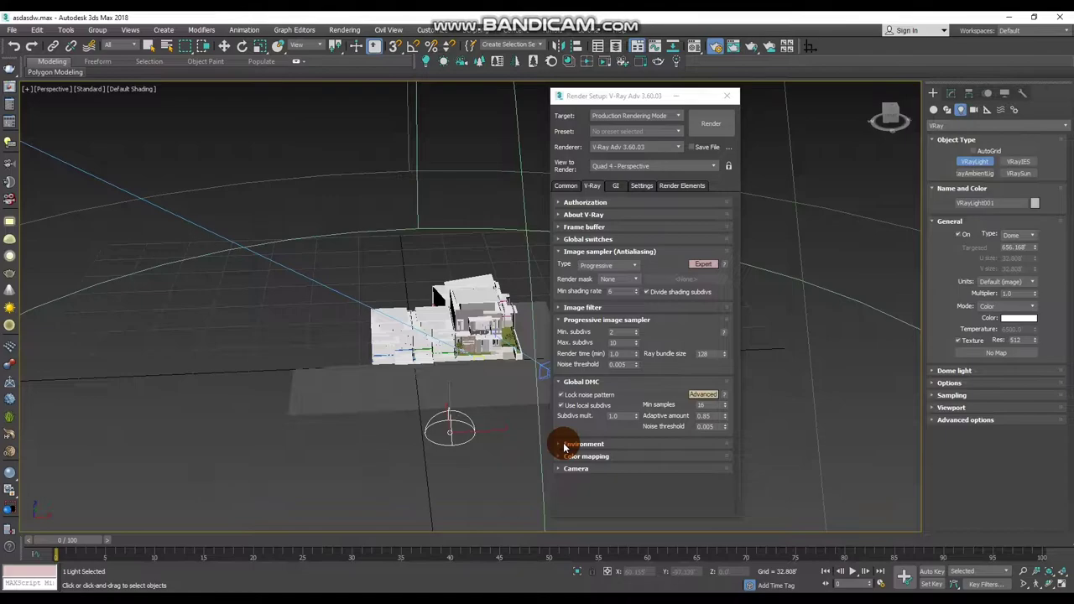
- Set the dome light's sampling Subdivs to 8
{"action": "left_click", "coordinate": [955, 384]}
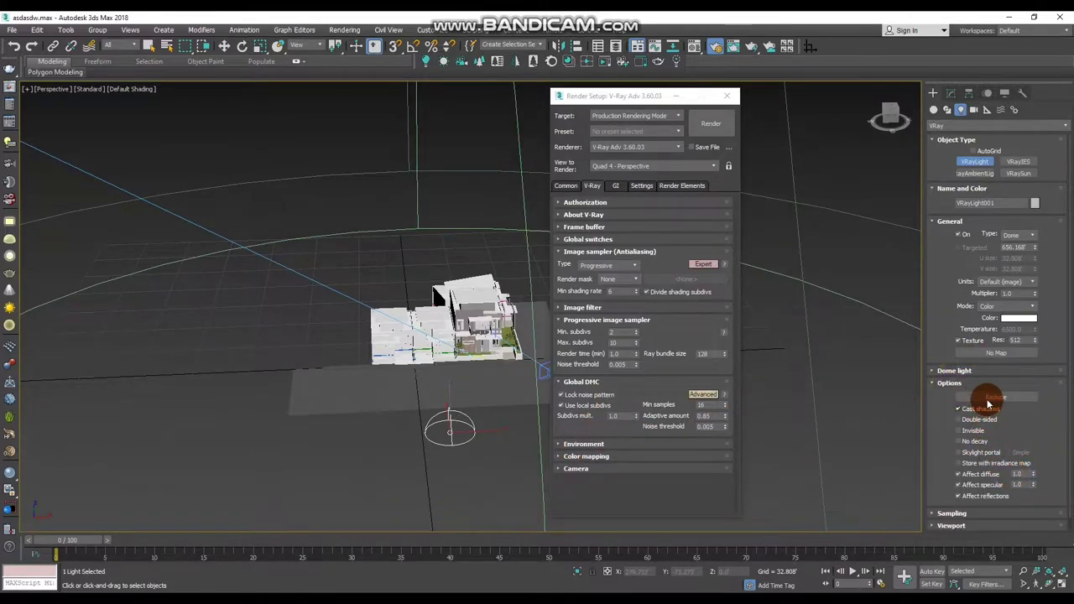
{"action": "left_click_drag", "start_coordinate": [973, 319], "coordinate": [970, 304]}
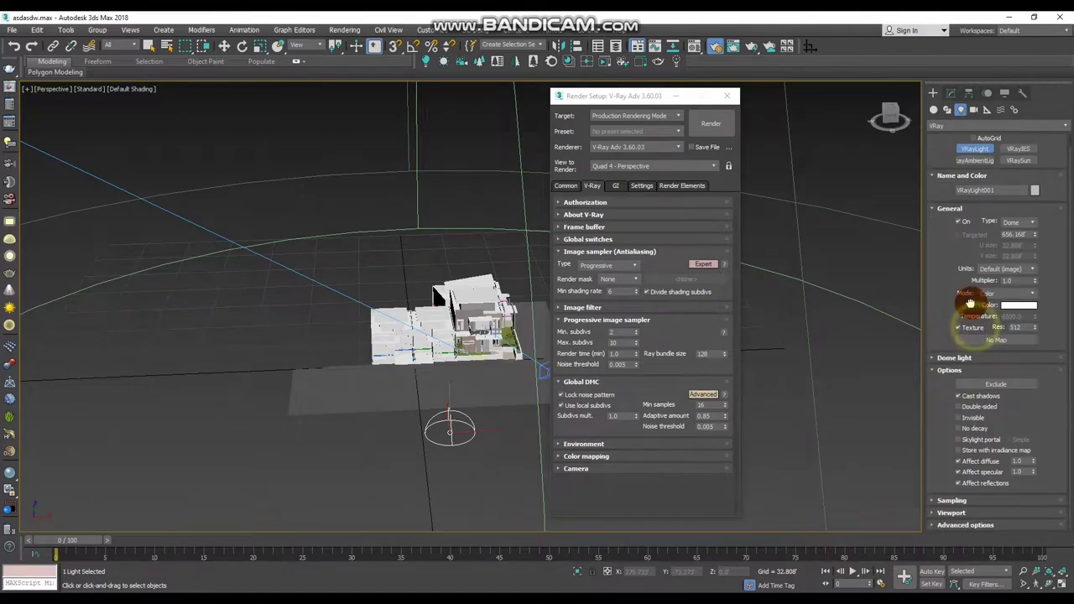
{"action": "left_click", "coordinate": [965, 500]}
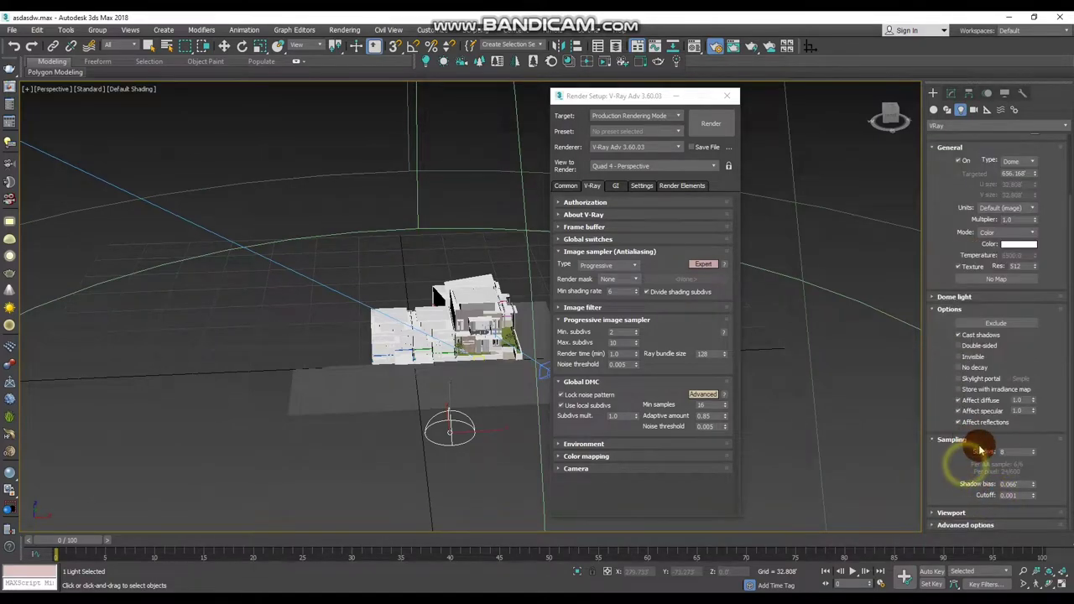
{"action": "left_click", "coordinate": [1011, 453]}
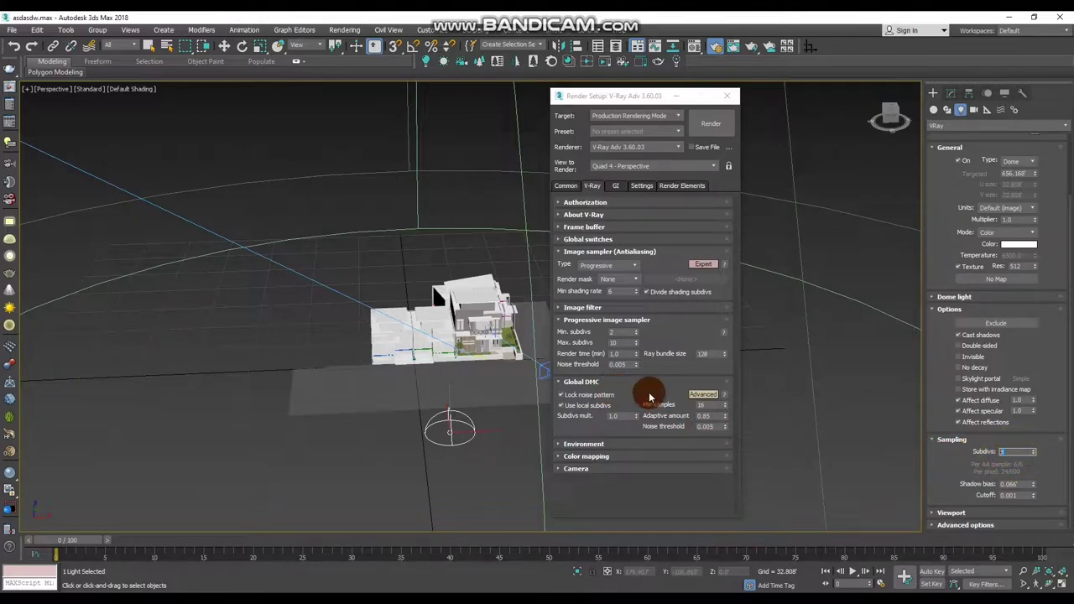
{"action": "left_click", "coordinate": [574, 393]}
{"action": "left_click", "coordinate": [575, 405]}
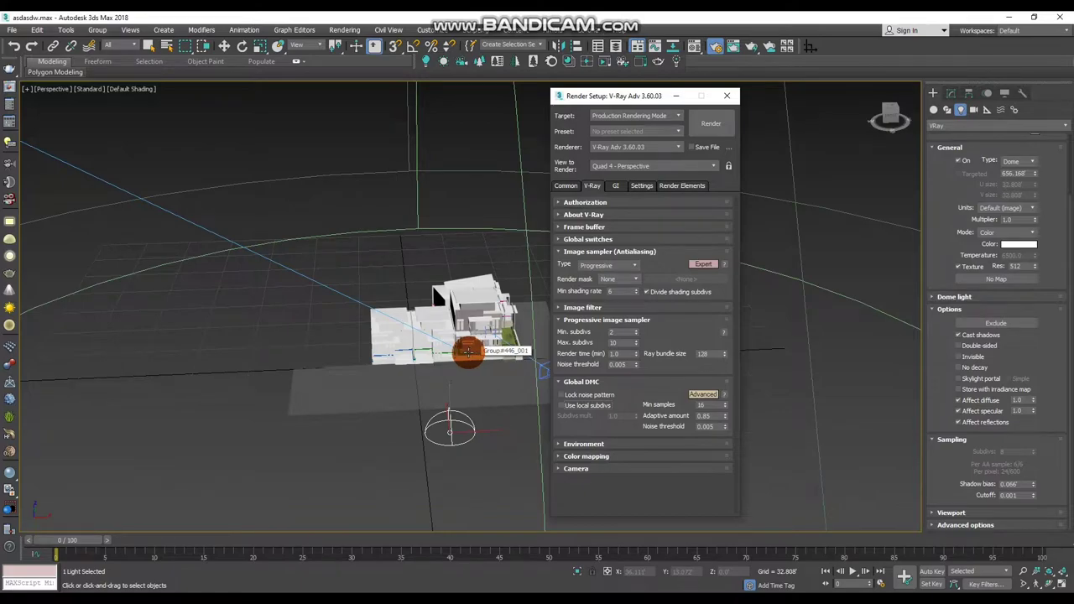
{"action": "scroll", "coordinate": [468, 353], "scroll_direction": "up", "scroll_amount": 5}
{"action": "scroll", "coordinate": [467, 348], "scroll_direction": "up", "scroll_amount": 3}
{"action": "scroll", "coordinate": [487, 319], "scroll_direction": "up", "scroll_amount": 2}
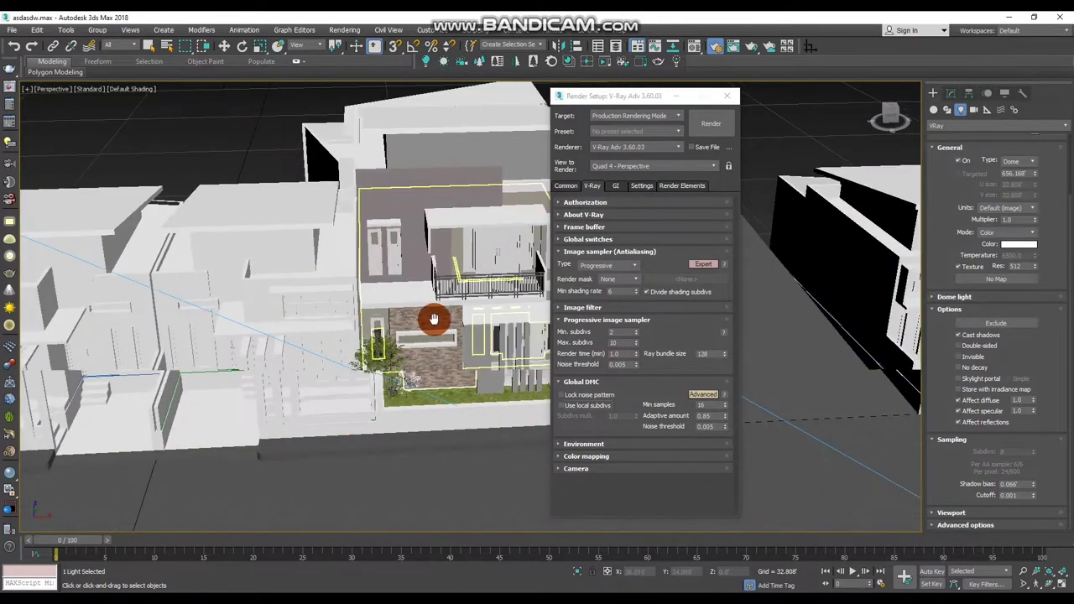
{"action": "scroll", "coordinate": [432, 314], "scroll_direction": "up", "scroll_amount": 1}
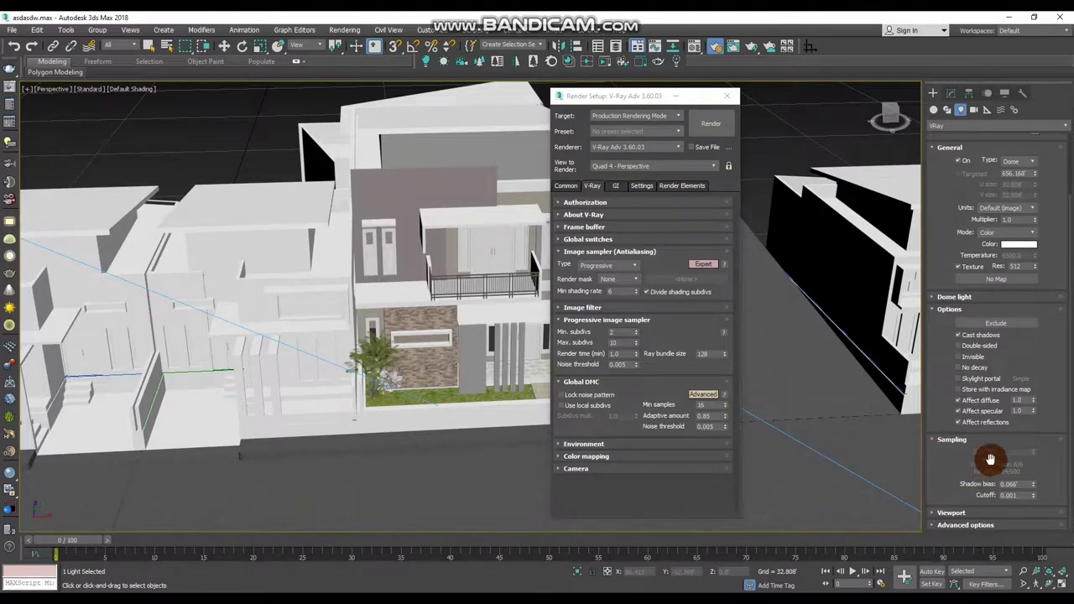
- Recheck the dome light's Subdivs value, pan back from the building and deselect the light
{"action": "left_click", "coordinate": [578, 402]}
{"action": "left_click", "coordinate": [1011, 453]}
{"action": "double_click", "coordinate": [1011, 453]}
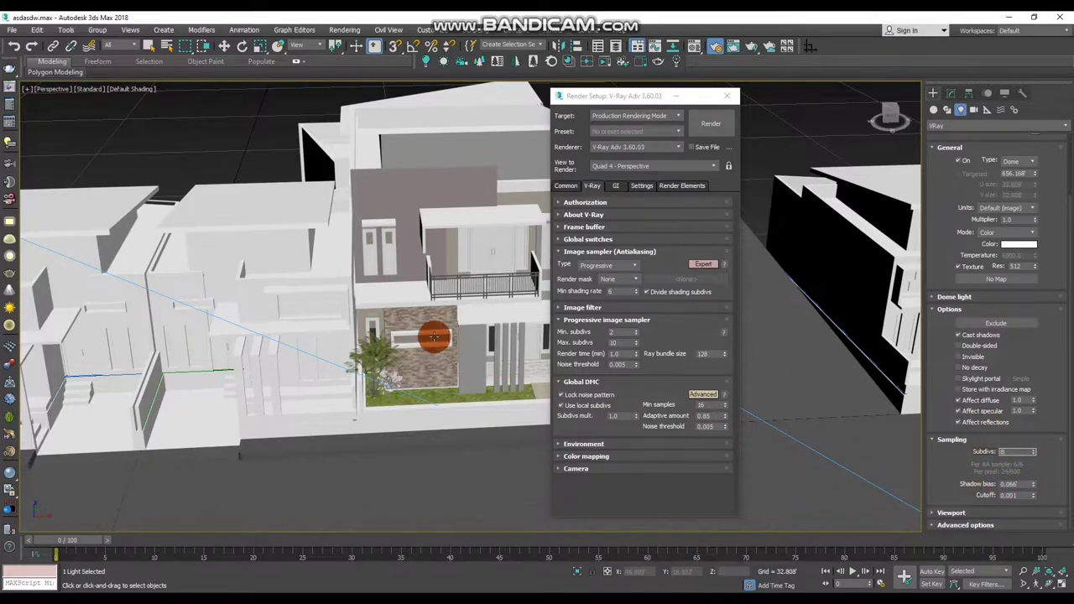
{"action": "middle_click_drag", "start_coordinate": [423, 331], "coordinate": [422, 319]}
{"action": "scroll", "coordinate": [422, 319], "scroll_direction": "down", "scroll_amount": 5}
{"action": "scroll", "coordinate": [424, 344], "scroll_direction": "down", "scroll_amount": 3}
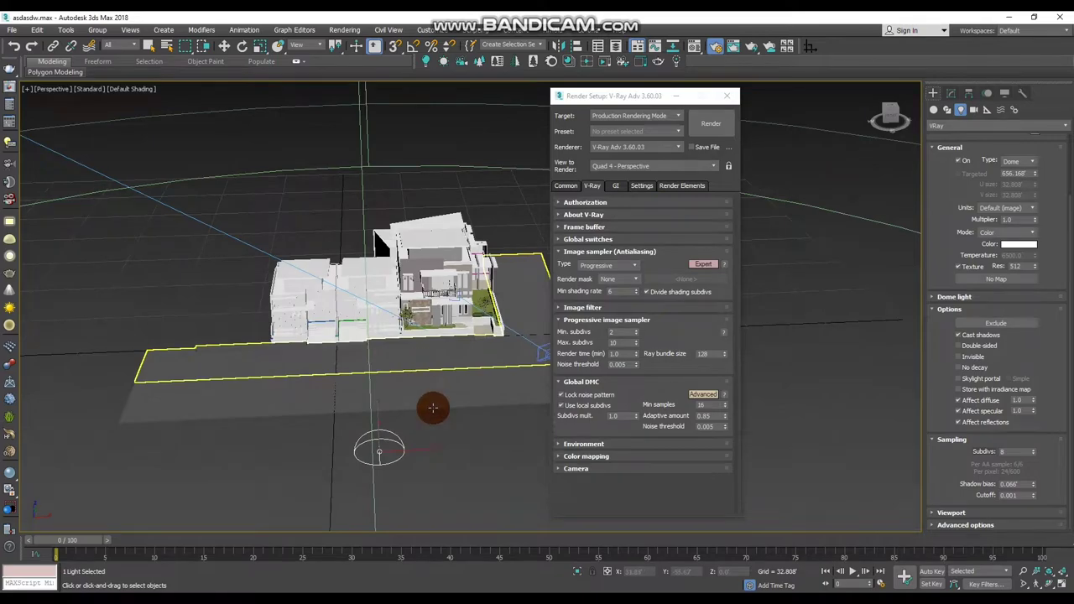
{"action": "left_click", "coordinate": [443, 403]}
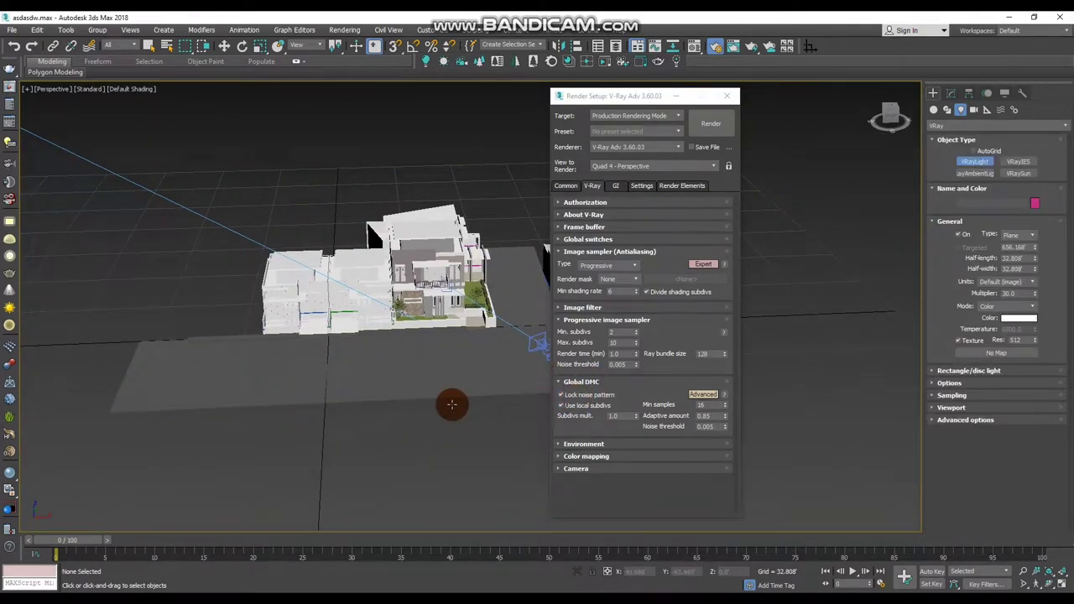
- Enable GI environment and instance the DefaultVRaySky map from Environment and Effects into it
{"action": "left_click", "coordinate": [614, 418]}
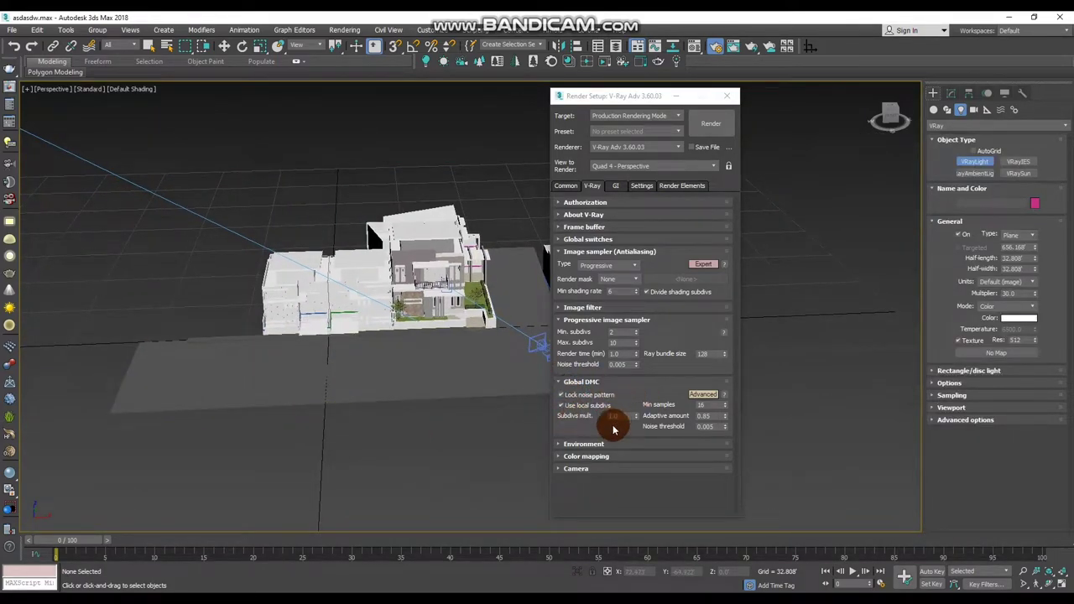
{"action": "left_click", "coordinate": [614, 442]}
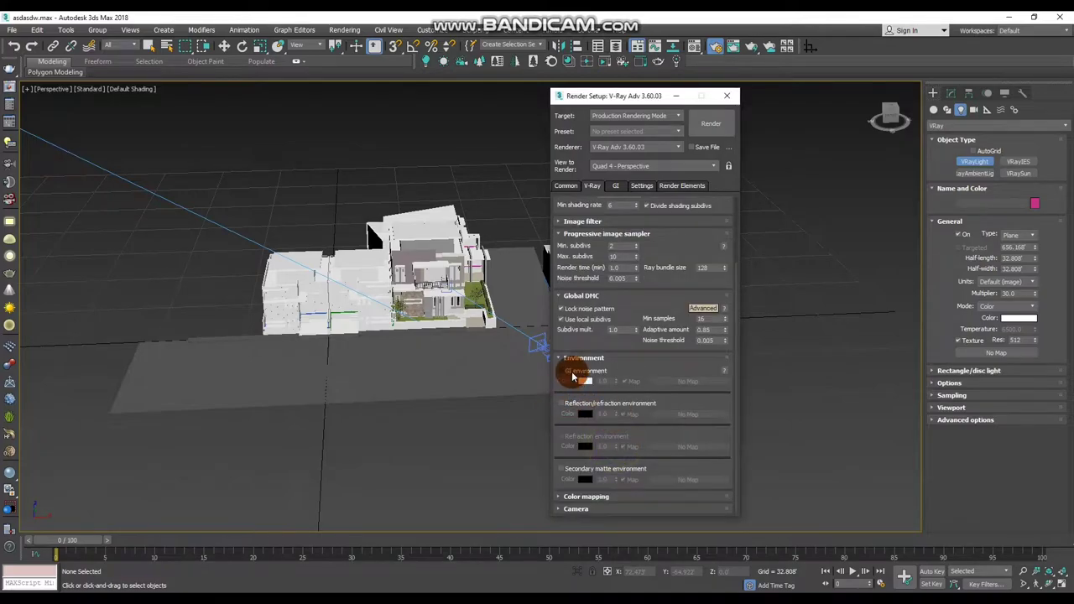
{"action": "left_click", "coordinate": [561, 371]}
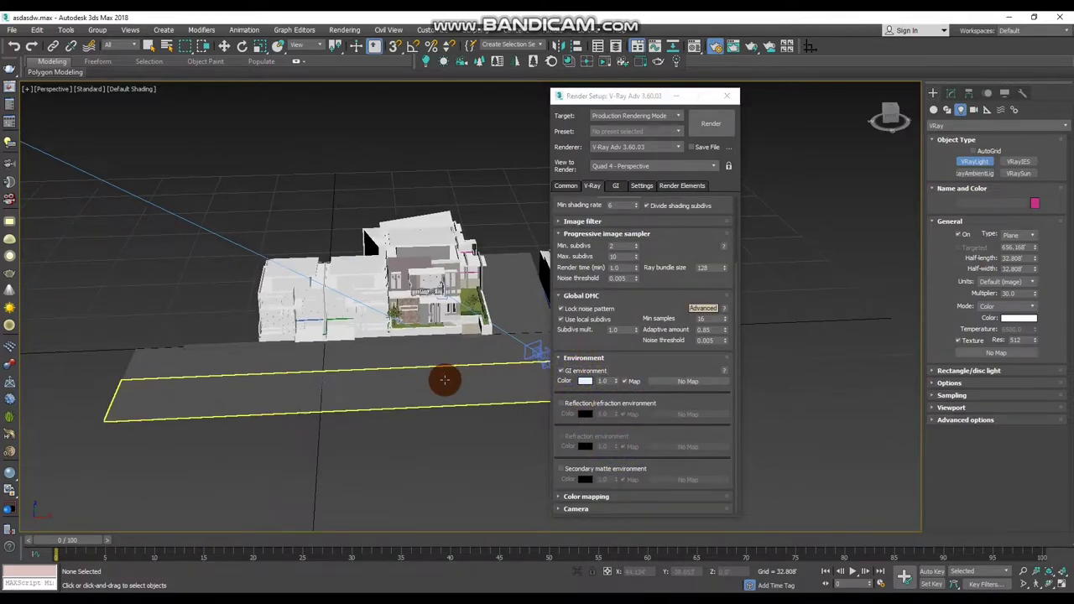
{"action": "key", "text": "8"}
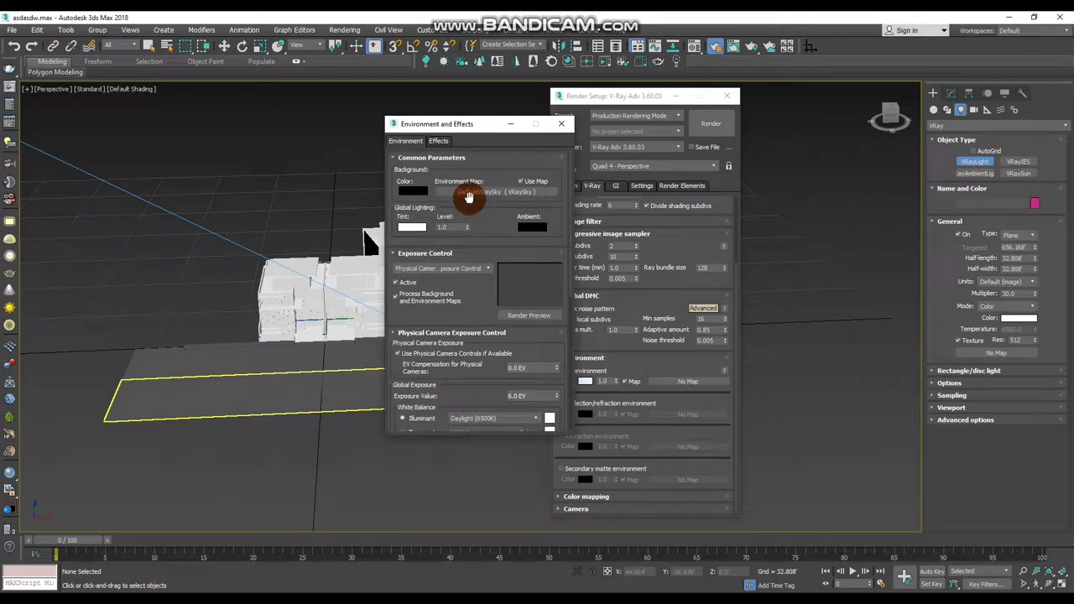
{"action": "left_click_drag", "start_coordinate": [472, 196], "coordinate": [683, 379]}
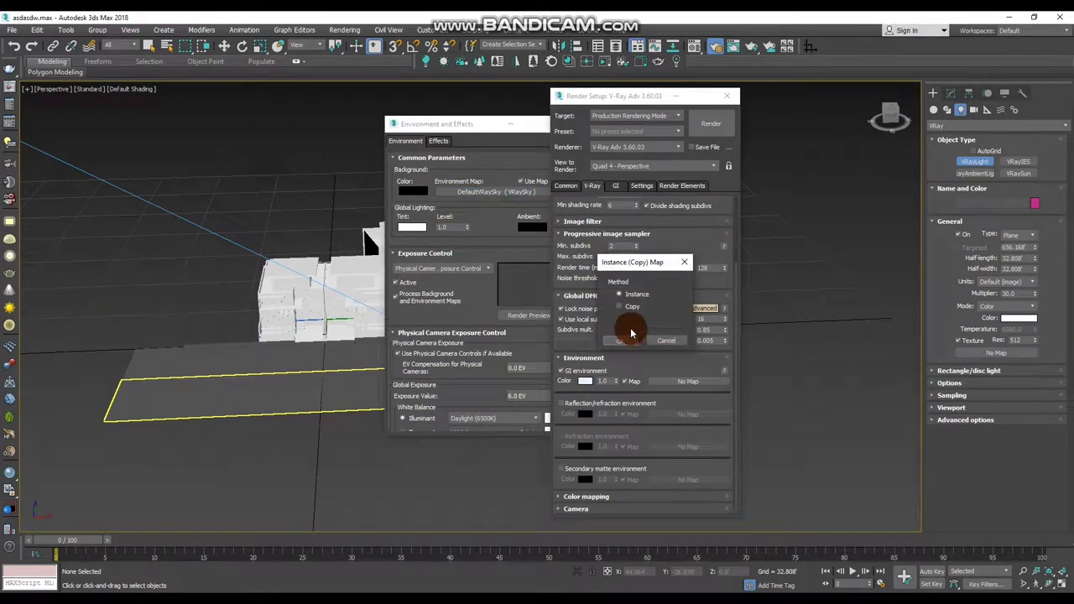
{"action": "left_click", "coordinate": [631, 333]}
- Set the GI environment multiplier to 20.0
{"action": "double_click", "coordinate": [606, 381]}
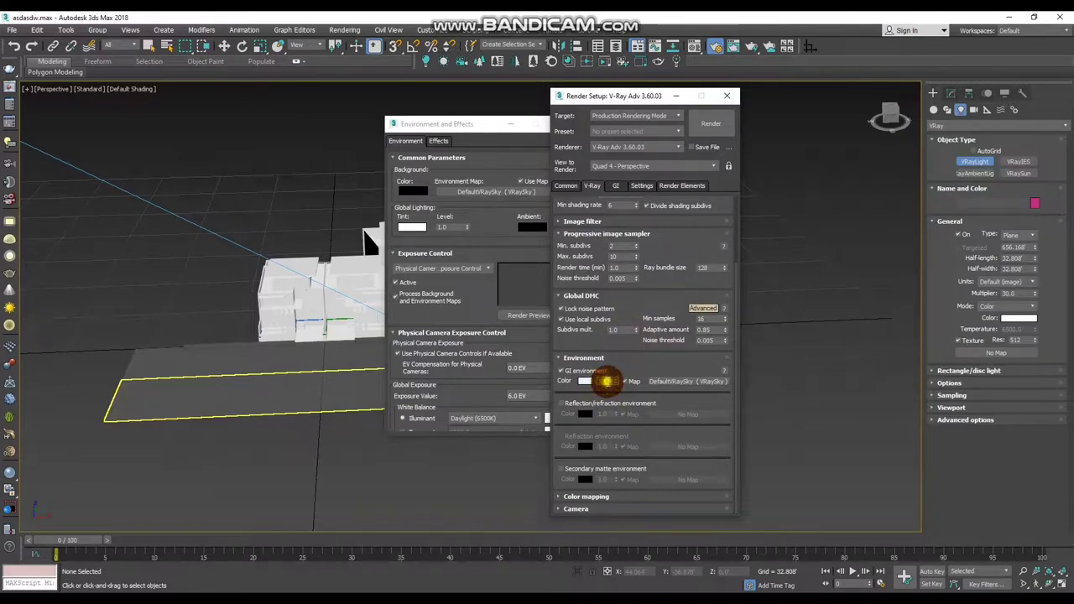
{"action": "type", "text": "20"}
{"action": "left_click", "coordinate": [575, 339]}
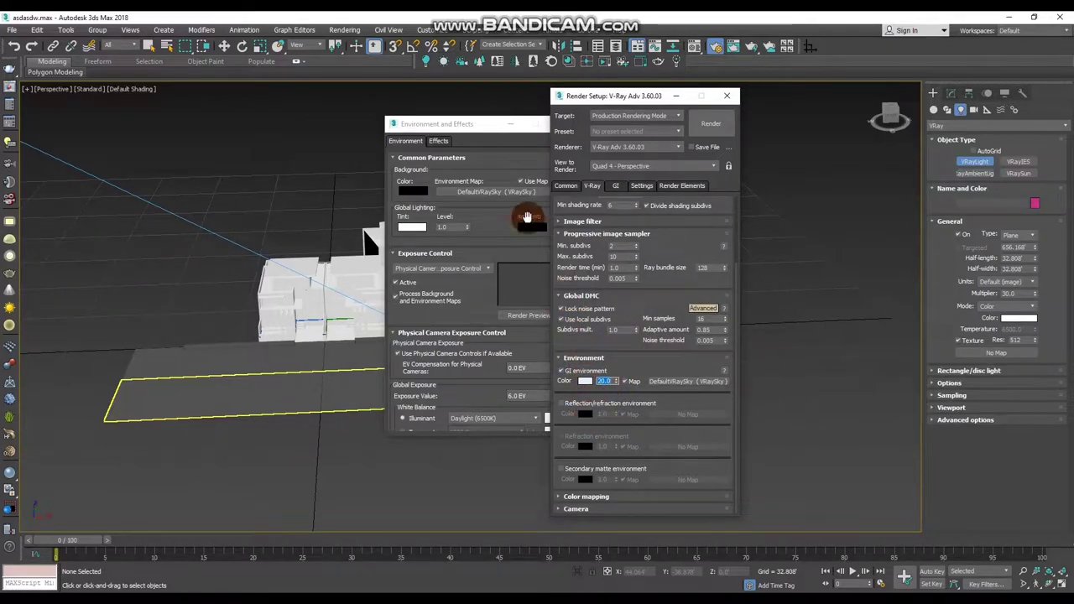
{"action": "left_click_drag", "start_coordinate": [471, 130], "coordinate": [405, 141]}
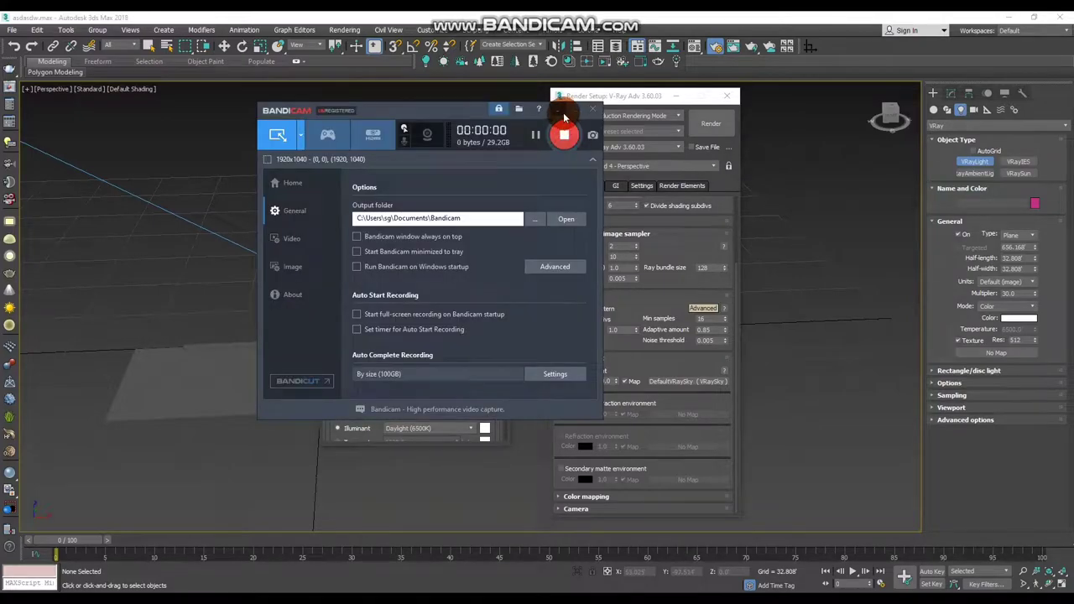
{"action": "left_click", "coordinate": [572, 113]}
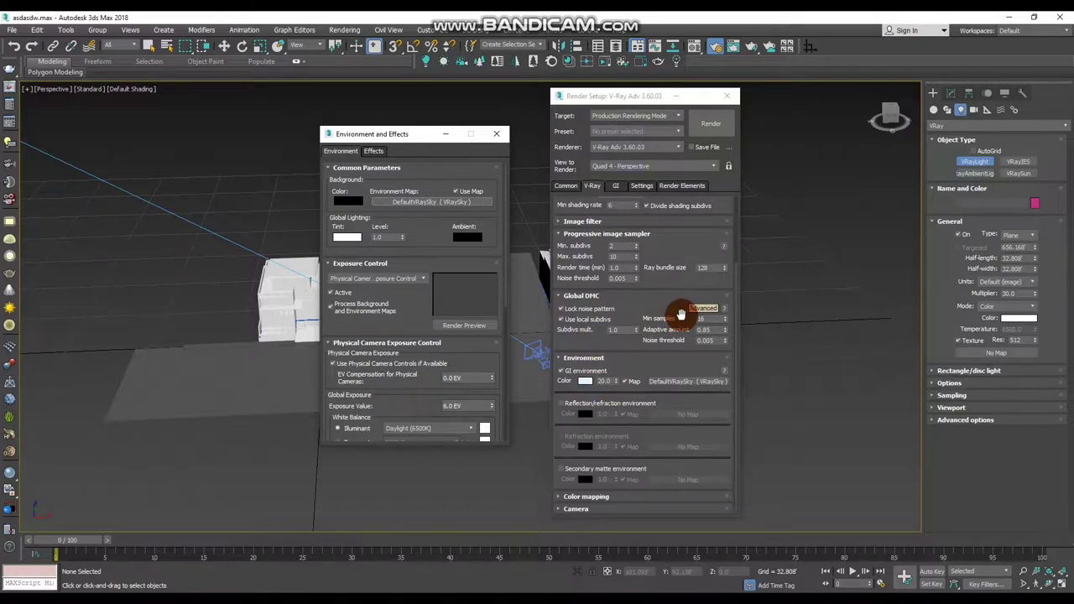
{"action": "mouse_move", "coordinate": [453, 202]}
{"action": "left_mouse_down"}
{"action": "mouse_move", "coordinate": [654, 369]}
{"action": "mouse_move", "coordinate": [606, 379]}
{"action": "left_mouse_up"}
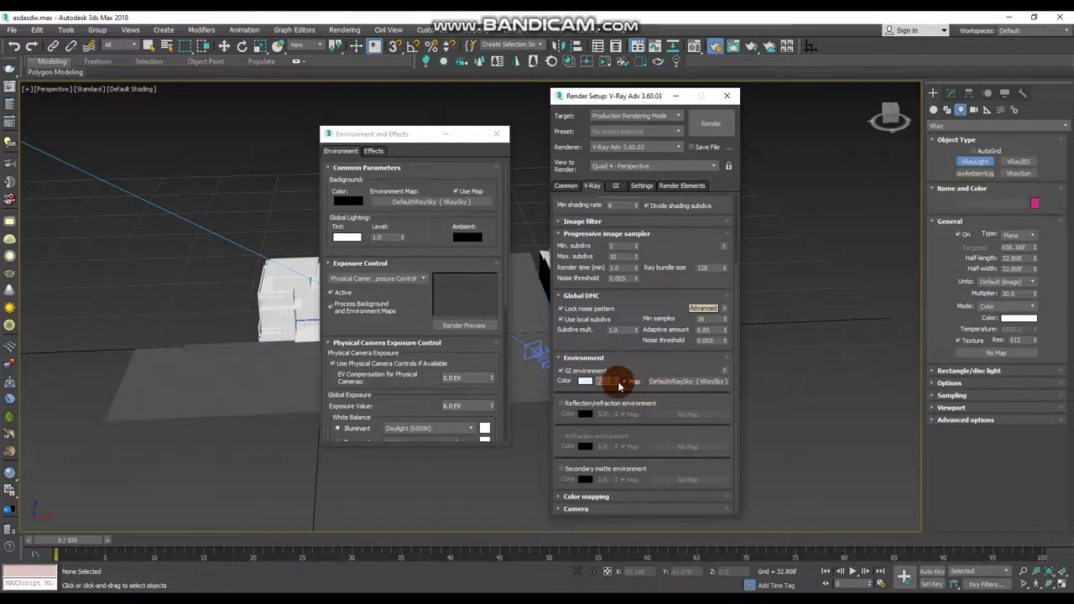
{"action": "type", "text": "20"}
{"action": "key", "text": "Return"}
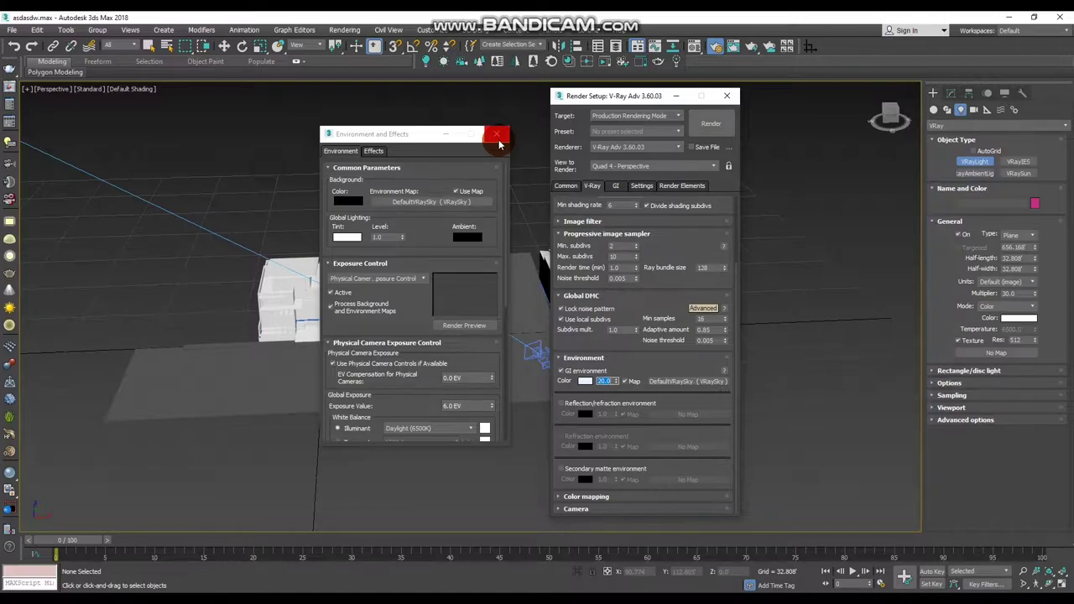
- Close Environment and Effects and expand the Color mapping rollout
{"action": "left_click", "coordinate": [496, 136]}
{"action": "left_click", "coordinate": [635, 306]}
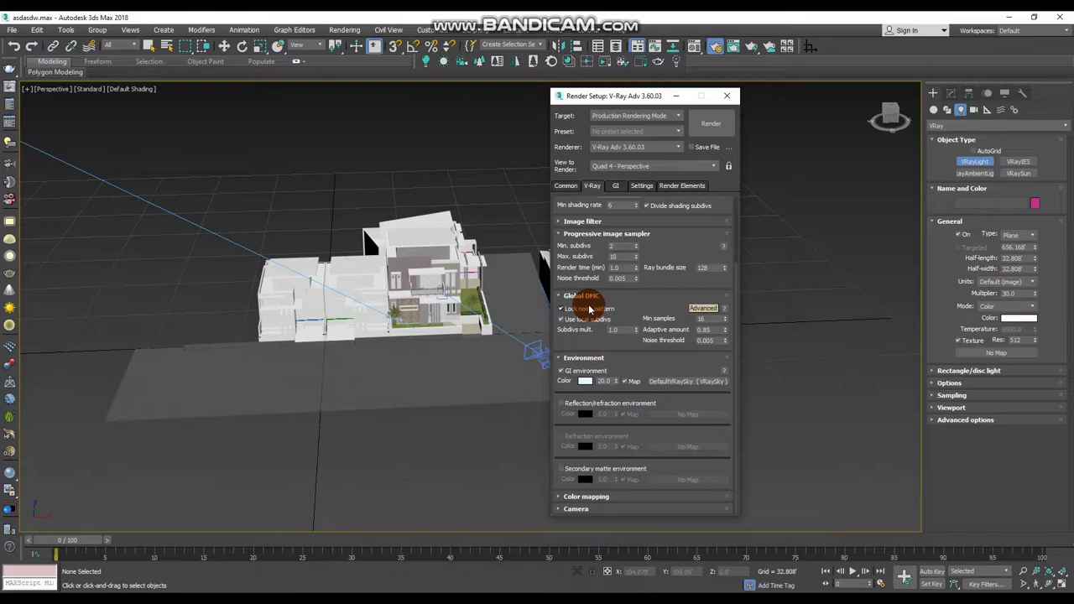
{"action": "left_click", "coordinate": [576, 502]}
{"action": "left_click_drag", "start_coordinate": [576, 504], "coordinate": [587, 424]}
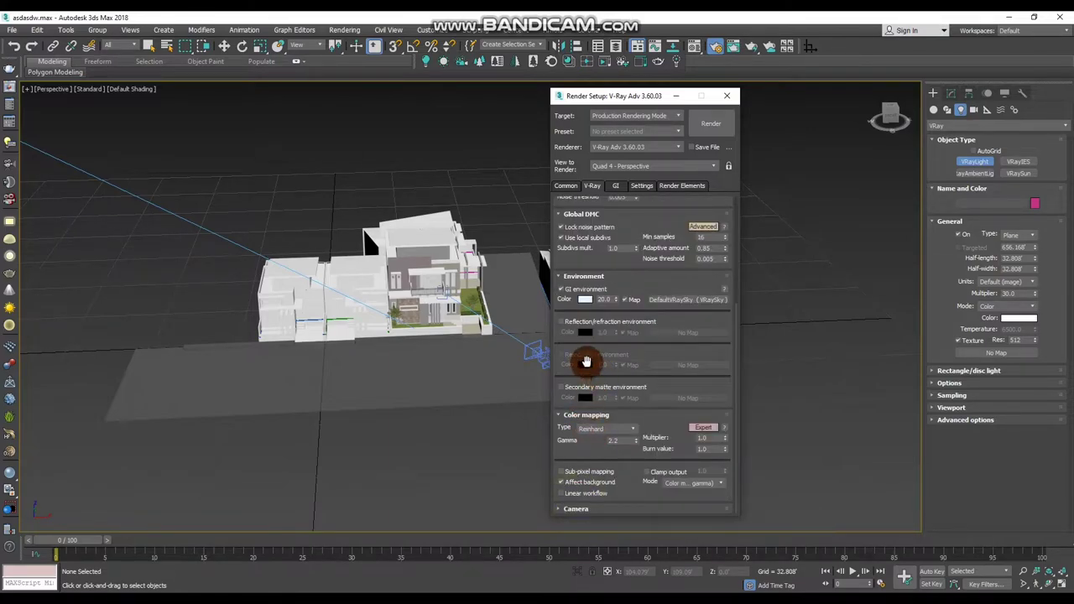
{"action": "mouse_move", "coordinate": [604, 429]}
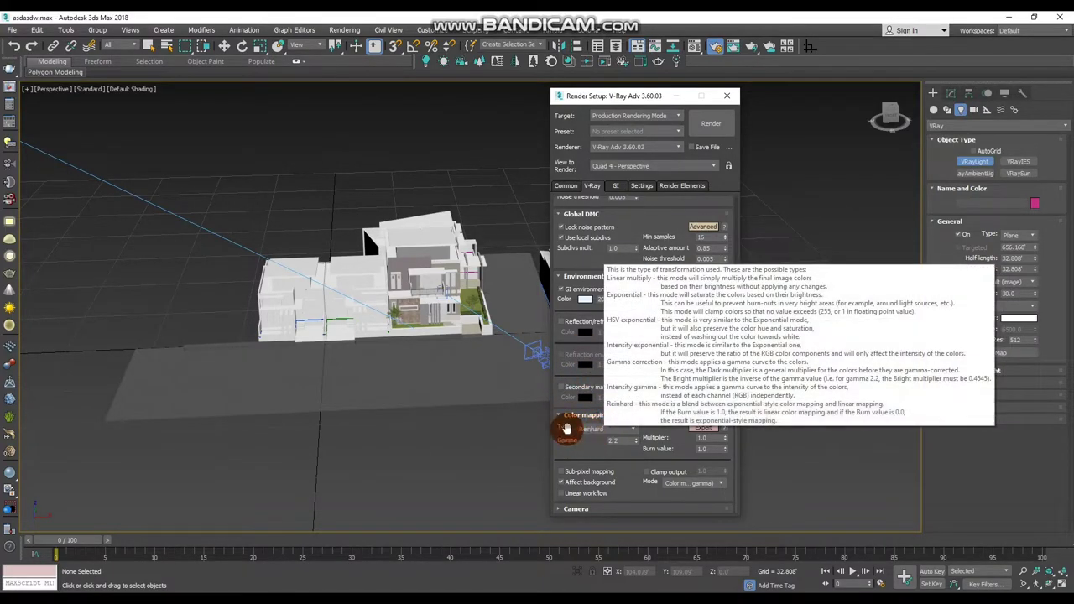
- Set Exponential colour mapping at gamma 1.0 with sub-pixel mapping and clamp output, then view GI settings
{"action": "left_click", "coordinate": [592, 429]}
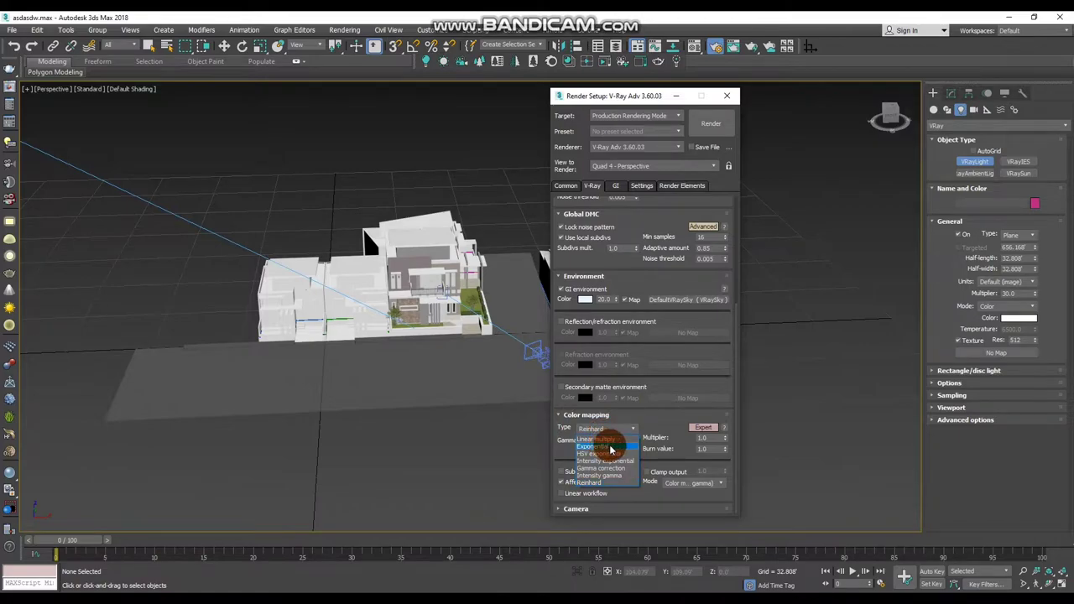
{"action": "left_click", "coordinate": [610, 448]}
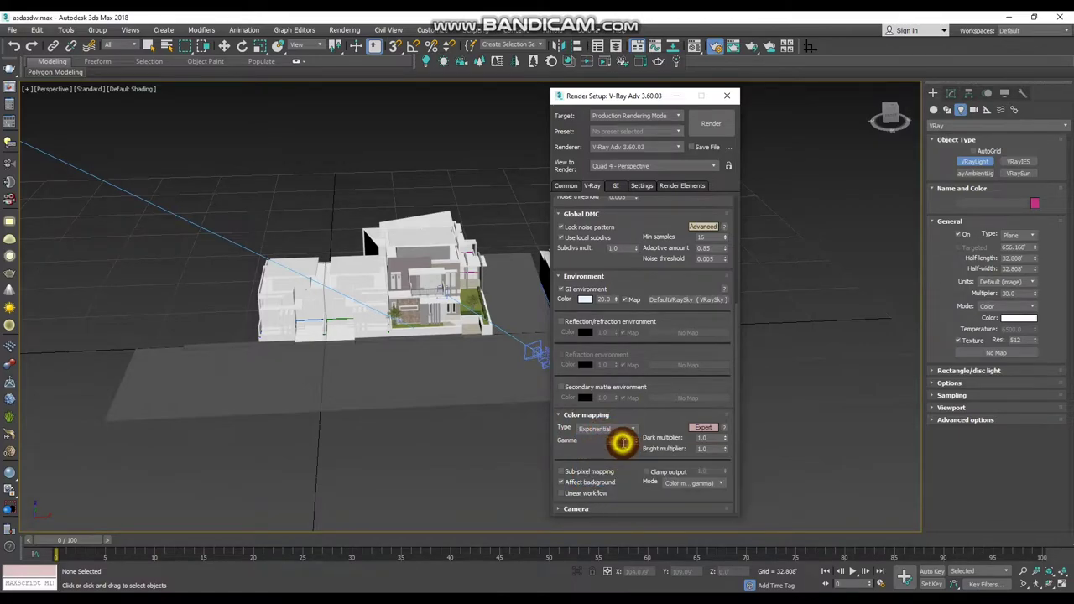
{"action": "type", "text": "1"}
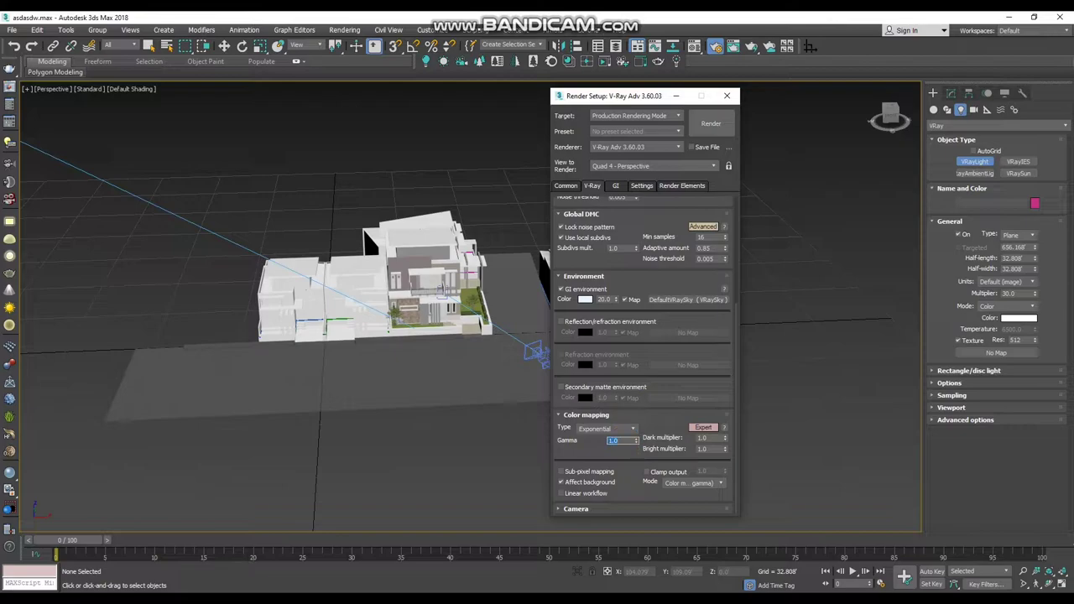
{"action": "left_click_drag", "start_coordinate": [556, 444], "coordinate": [624, 447]}
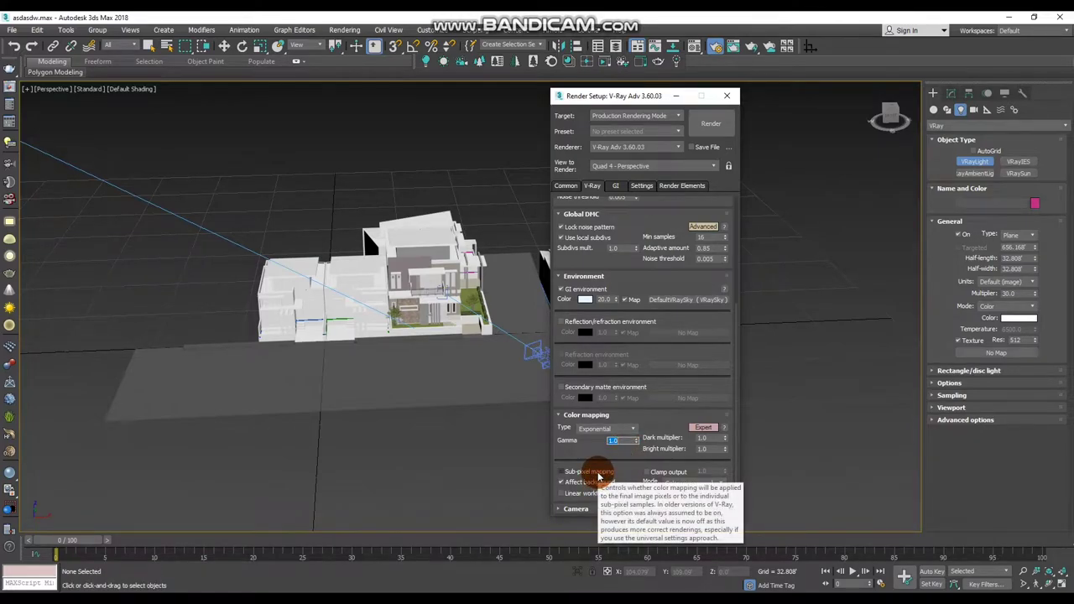
{"action": "left_click", "coordinate": [597, 473]}
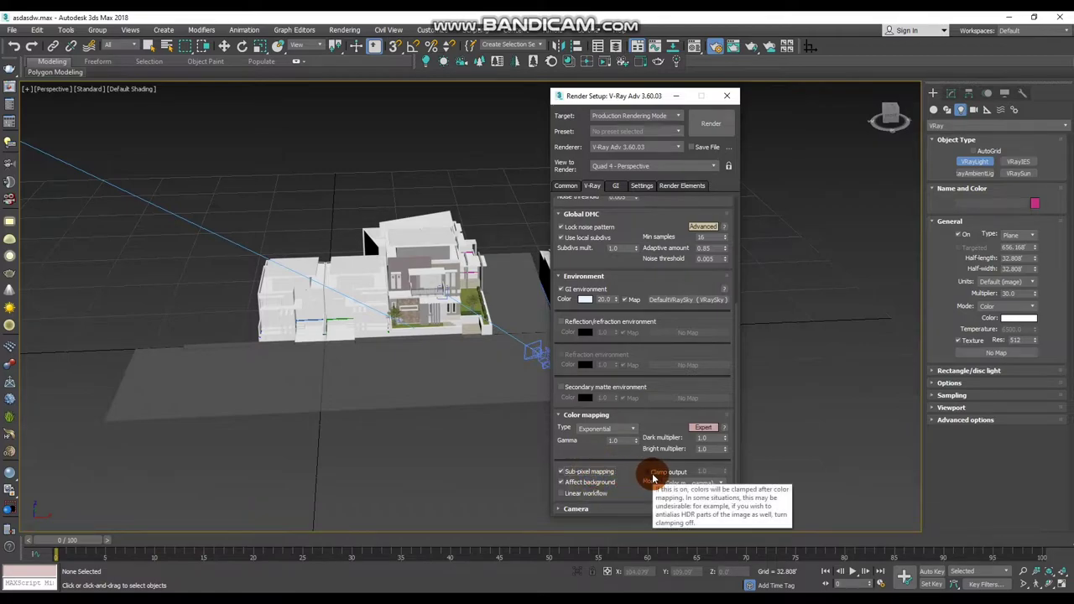
{"action": "left_click", "coordinate": [645, 473]}
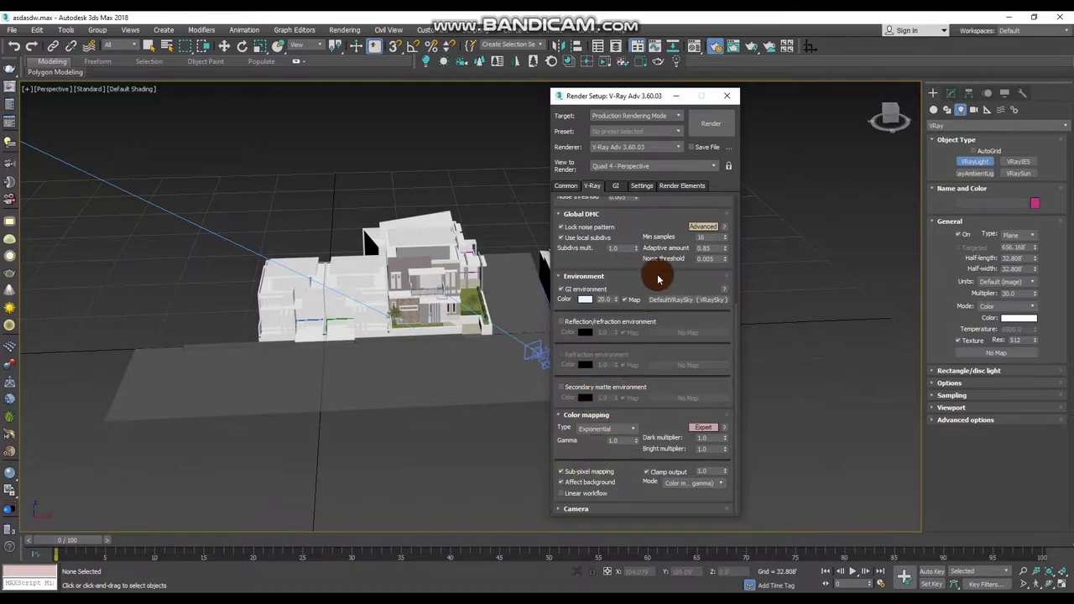
{"action": "left_click", "coordinate": [613, 187]}
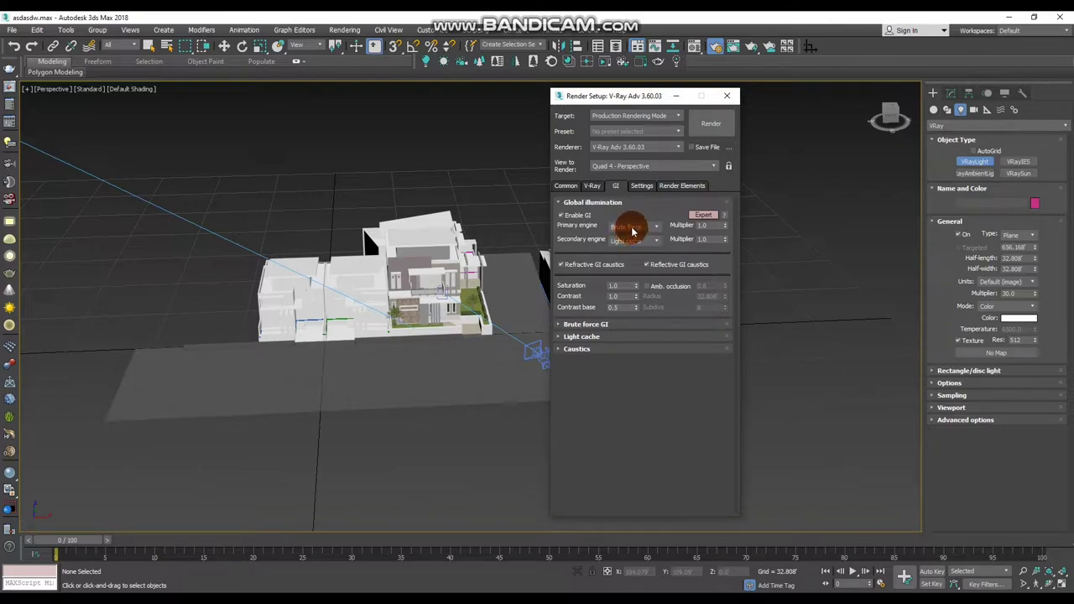
- Use Irradiance map as primary GI engine with reflective caustics and ambient occlusion radius 1
{"action": "left_click", "coordinate": [633, 228]}
{"action": "left_click", "coordinate": [635, 240]}
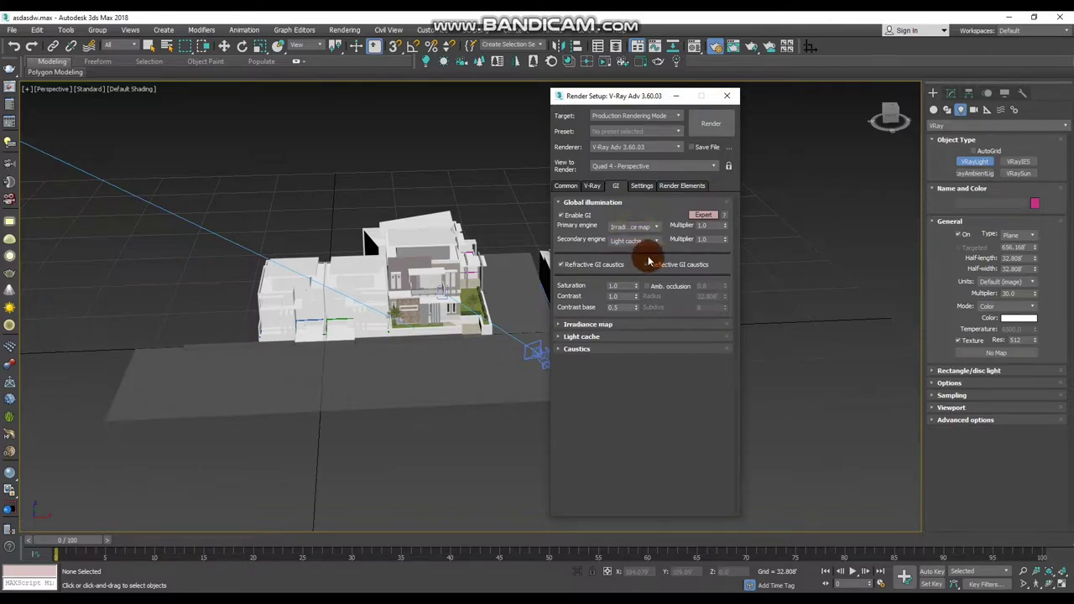
{"action": "left_click", "coordinate": [648, 263]}
{"action": "left_click", "coordinate": [648, 286]}
{"action": "double_click", "coordinate": [718, 287]}
{"action": "type", "text": "1"}
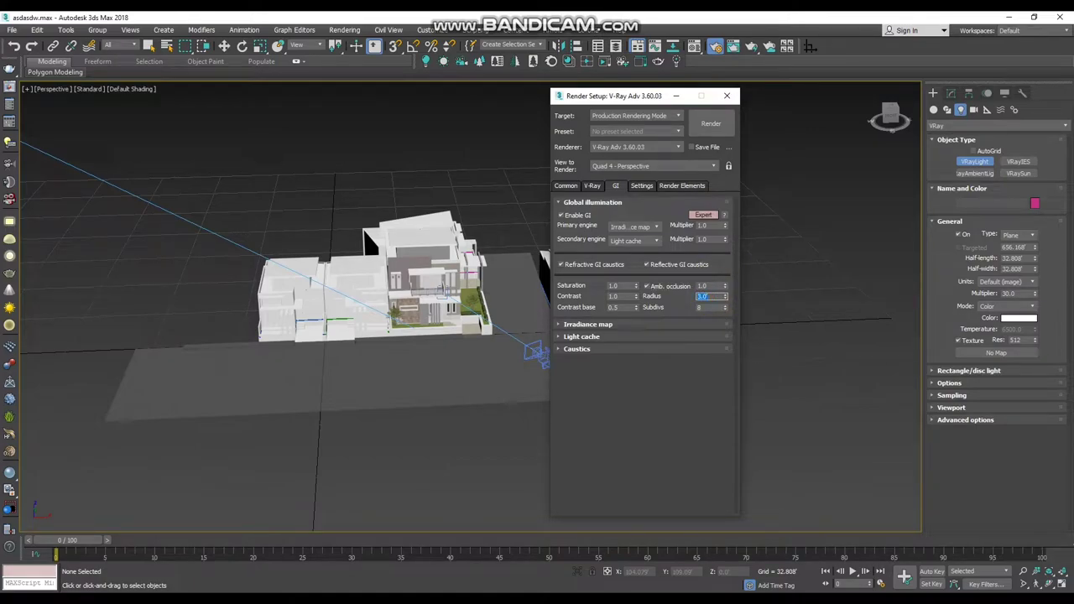
- Set the irradiance map preset to Very low
{"action": "left_click", "coordinate": [608, 324]}
{"action": "left_click", "coordinate": [629, 232]}
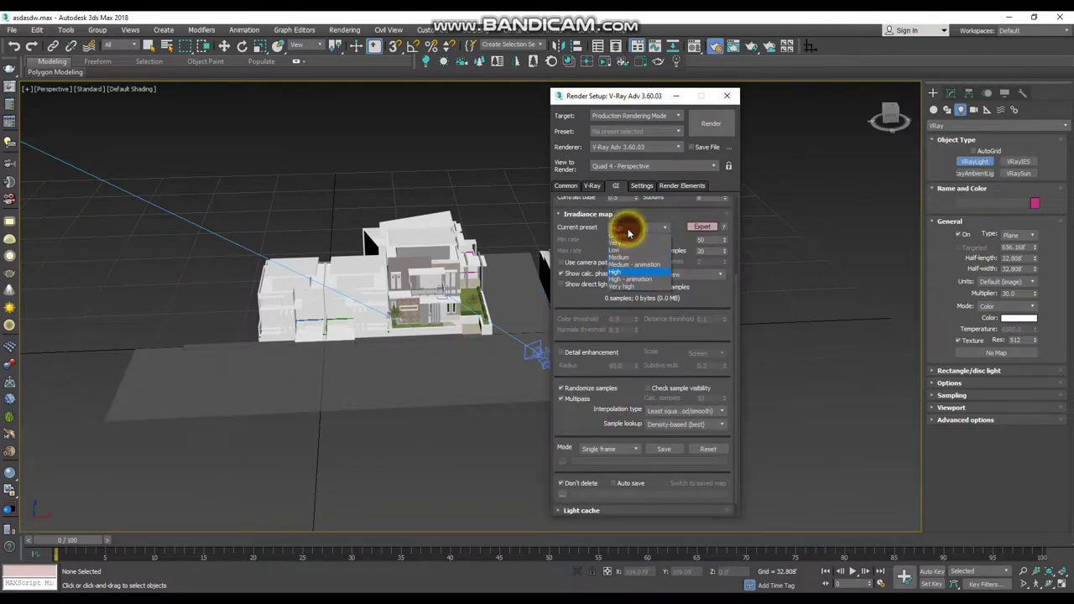
{"action": "left_click", "coordinate": [637, 246]}
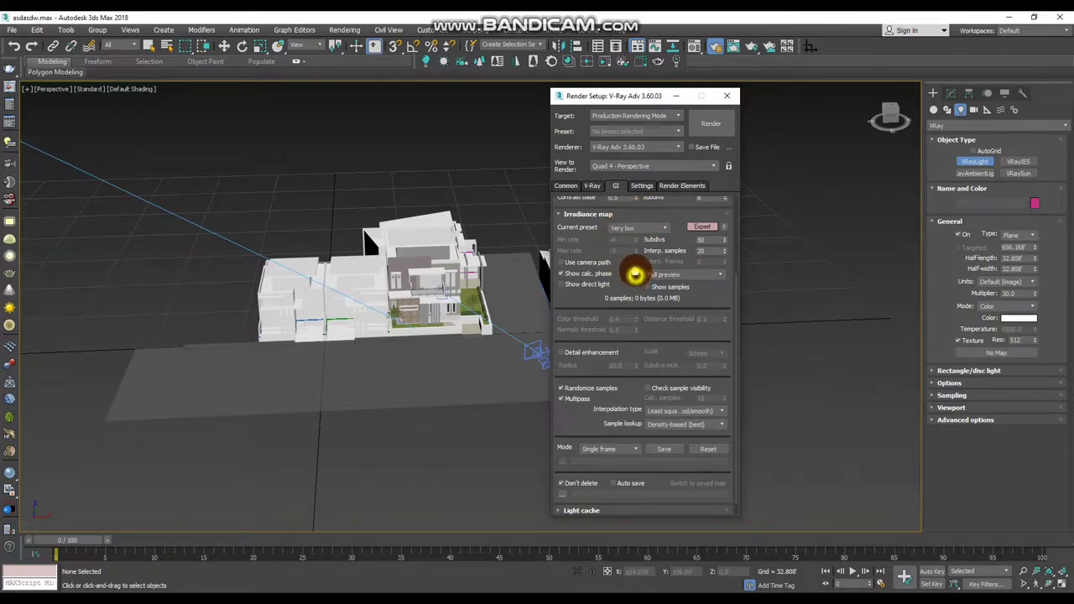
{"action": "left_click_drag", "start_coordinate": [635, 274], "coordinate": [636, 261]}
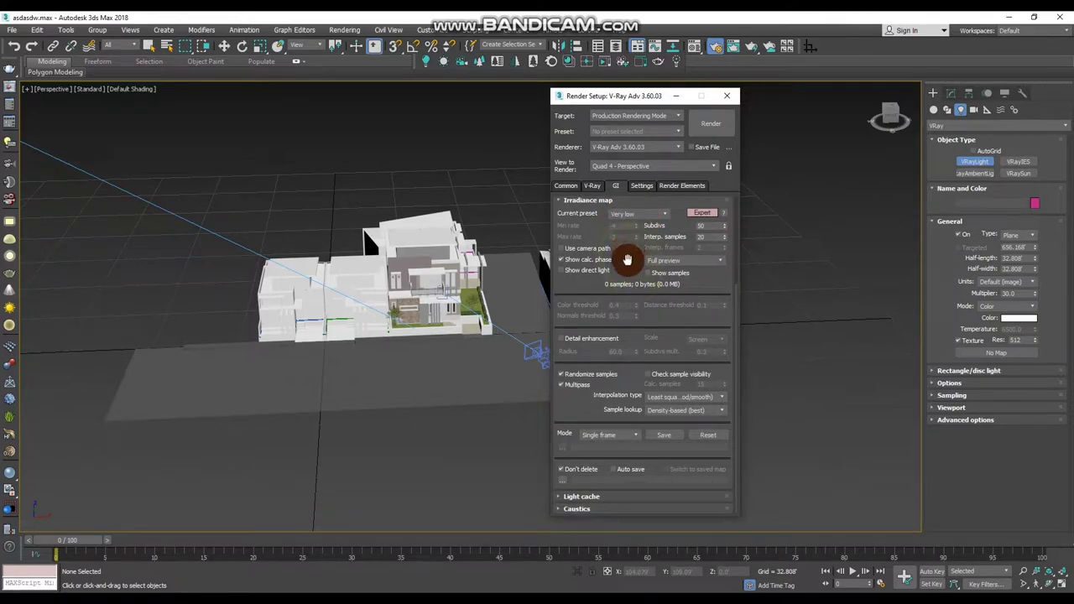
{"action": "left_click", "coordinate": [634, 216]}
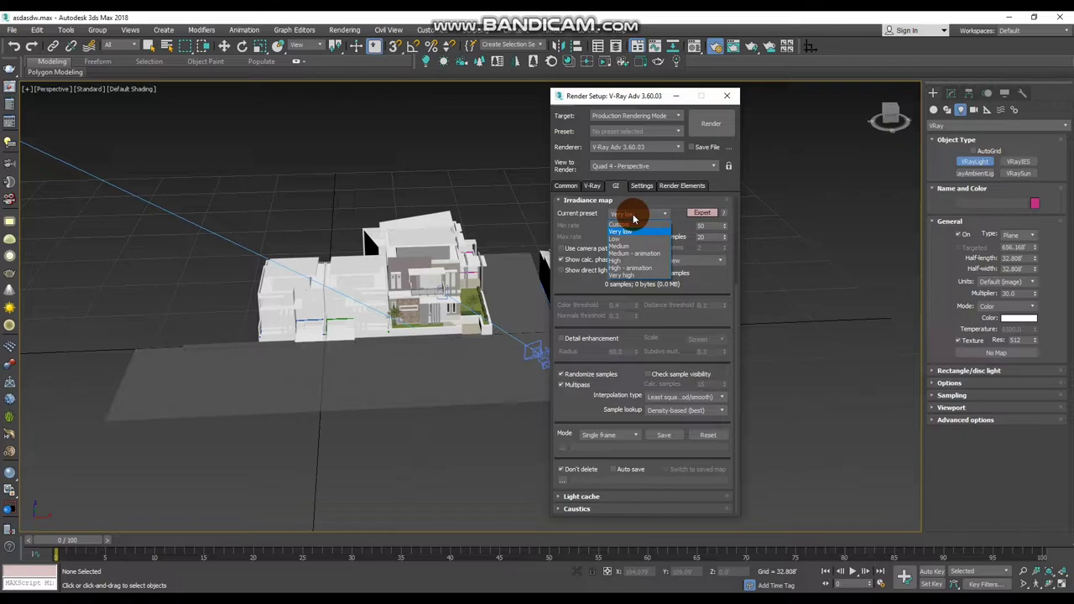
{"action": "left_click", "coordinate": [634, 218]}
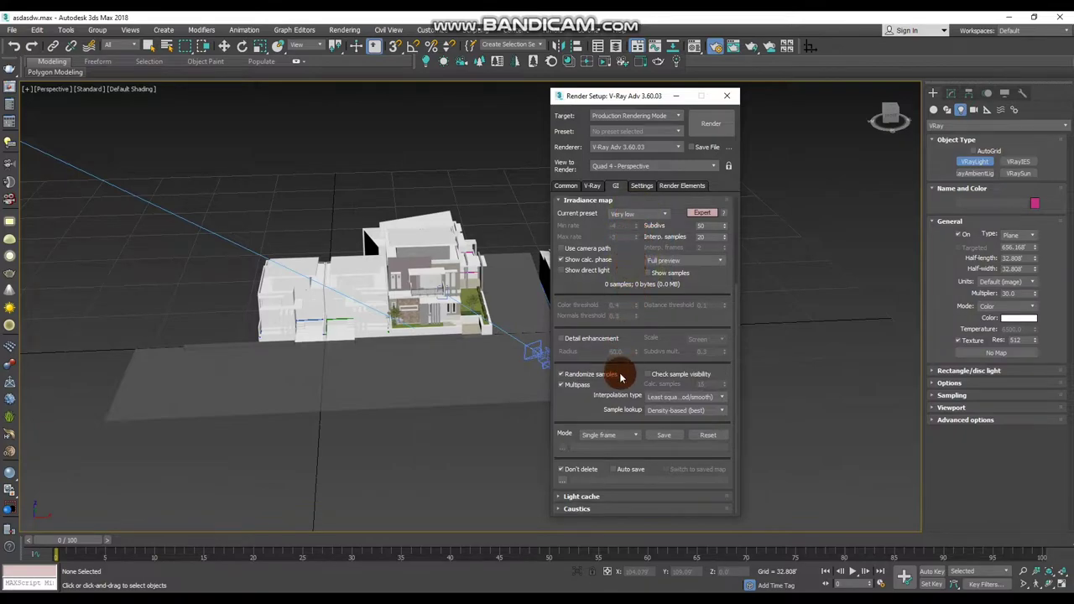
- Lower the Light cache Subdivs to 8
{"action": "left_click", "coordinate": [606, 496]}
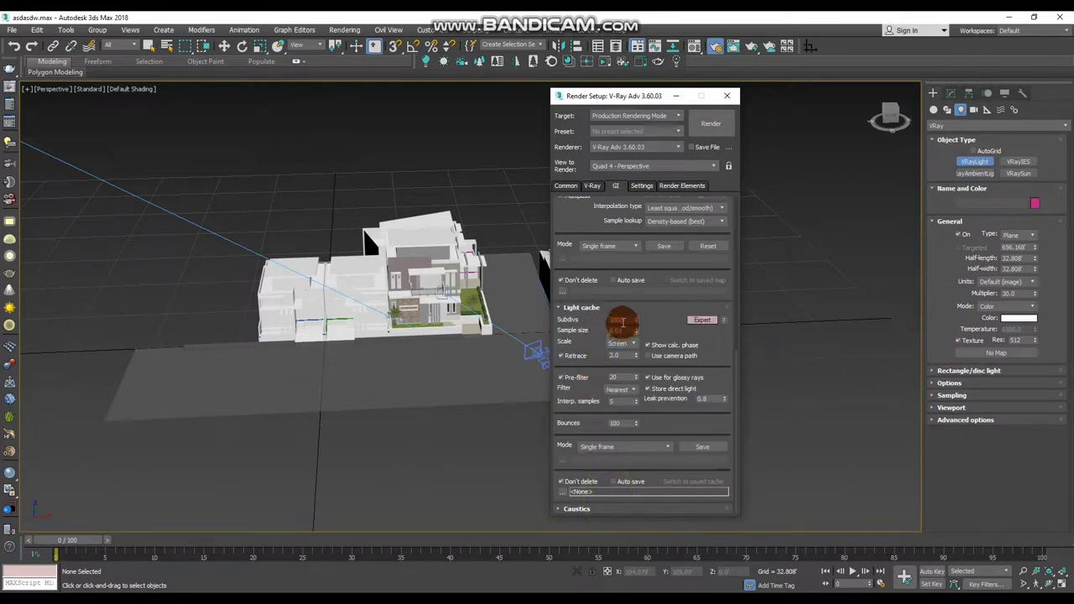
{"action": "double_click", "coordinate": [622, 321]}
{"action": "type", "text": "8"}
{"action": "left_click", "coordinate": [641, 186]}
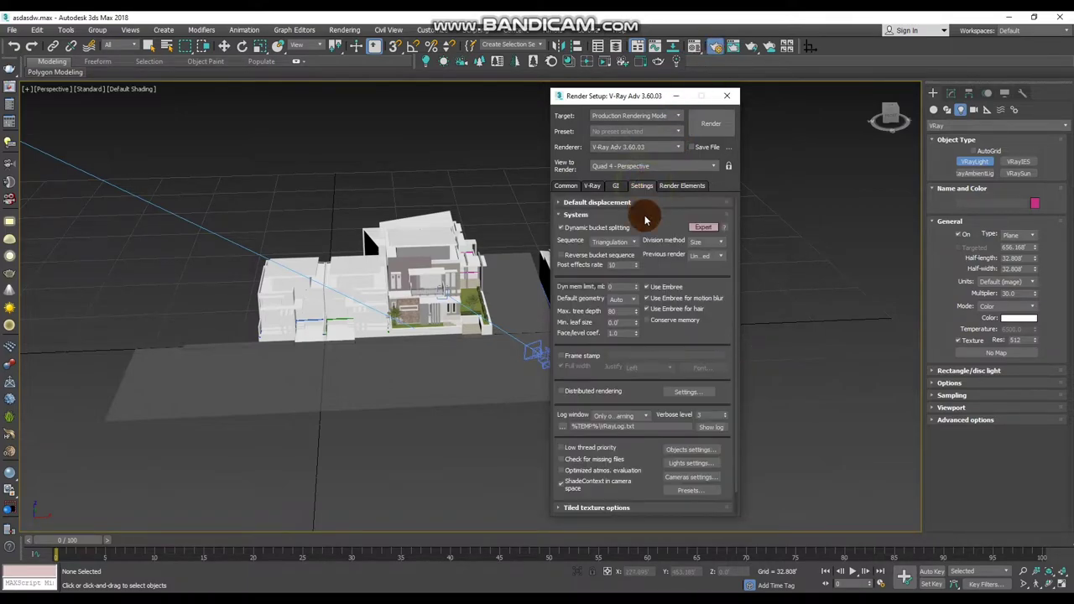
- Select the Dyn mem limit field, then show the Windows desktop
{"action": "double_click", "coordinate": [609, 287]}
{"action": "mouse_move", "coordinate": [617, 287]}
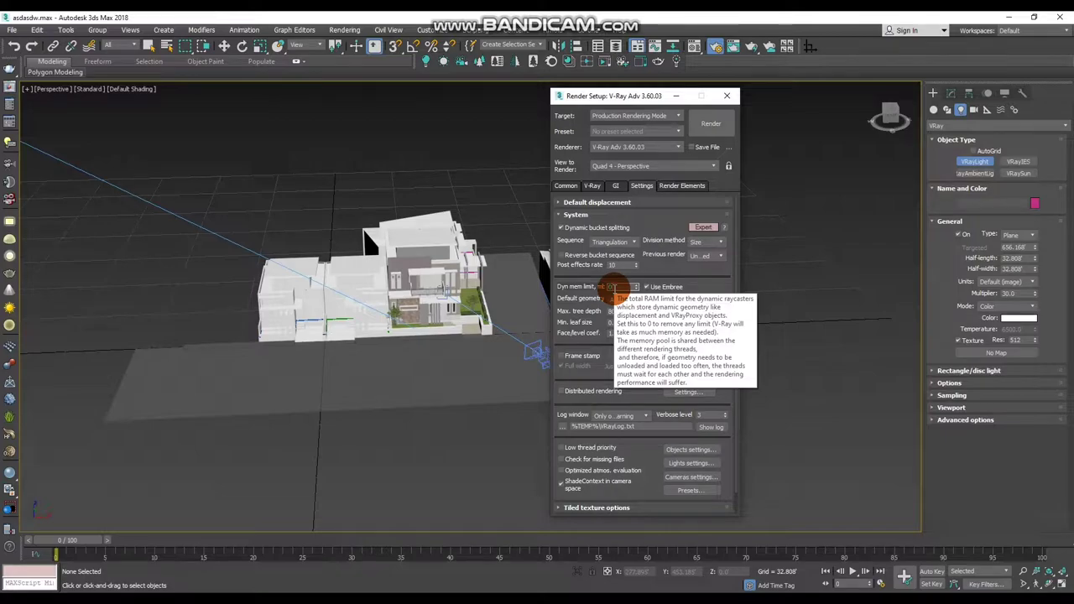
{"action": "key", "text": "super+d"}
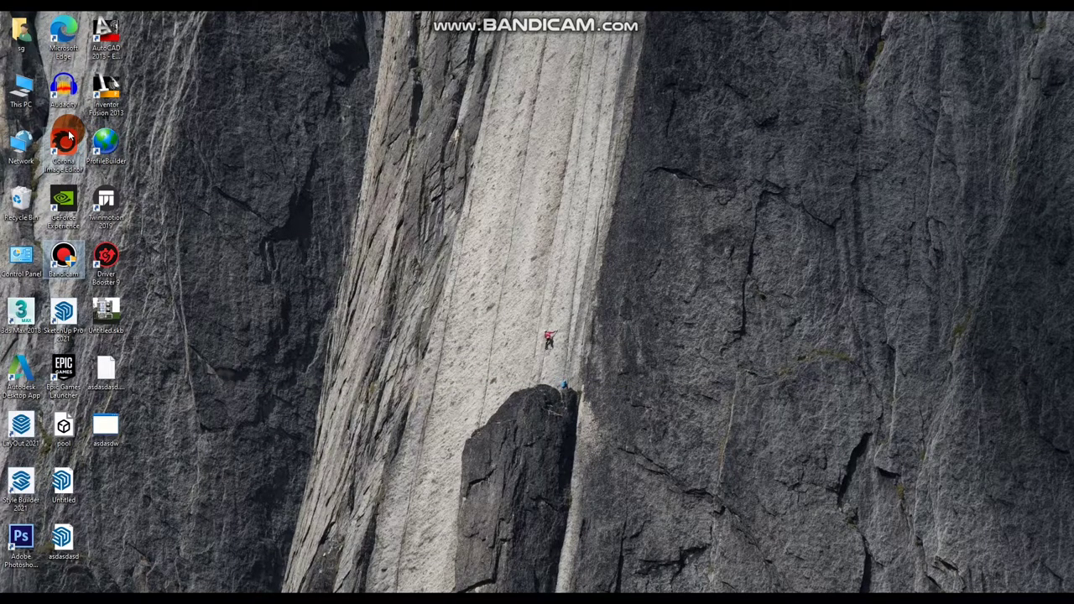
- Read the installed RAM (16.0 GB) on Windows' About page, then close it
{"action": "key", "text": "super+Pause"}
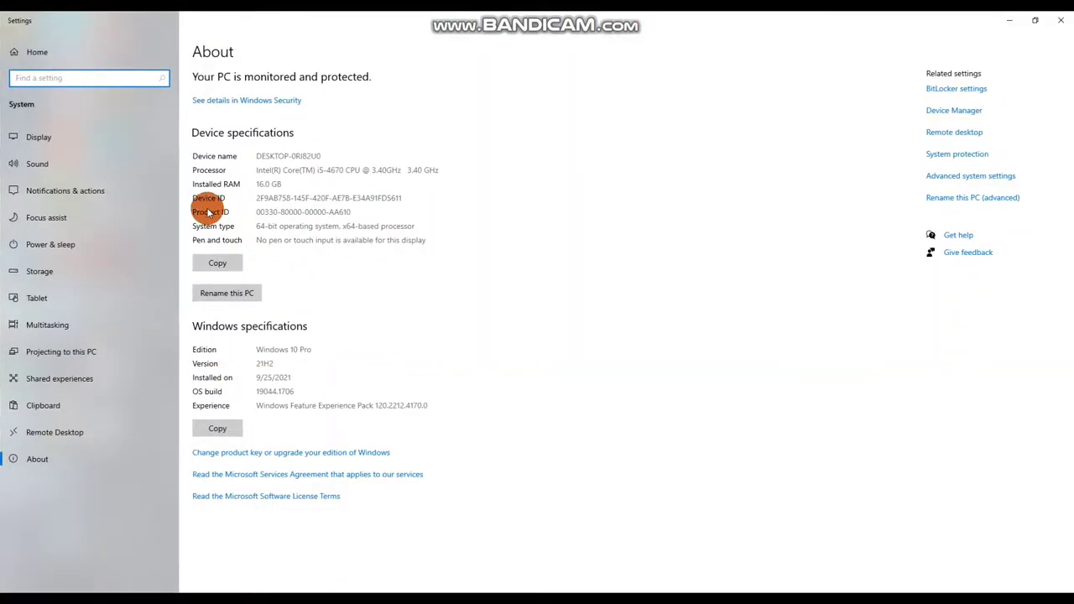
{"action": "left_click_drag", "start_coordinate": [282, 183], "coordinate": [192, 190]}
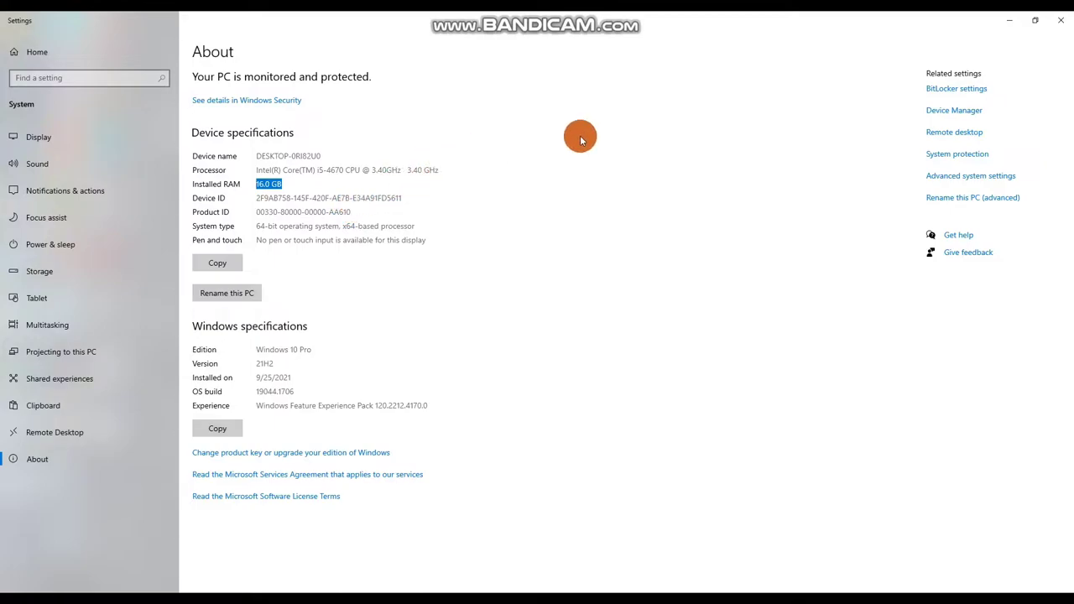
{"action": "left_click", "coordinate": [1061, 19]}
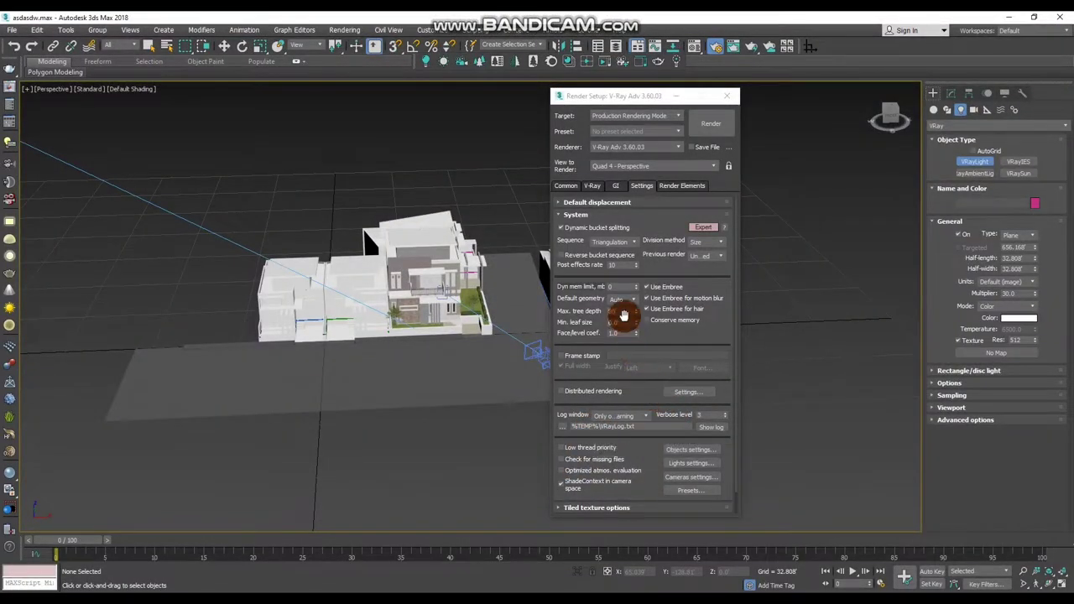
- Enter a 16000 MB dynamic memory limit and enable Low thread priority, then return to Common
{"action": "left_click", "coordinate": [616, 287]}
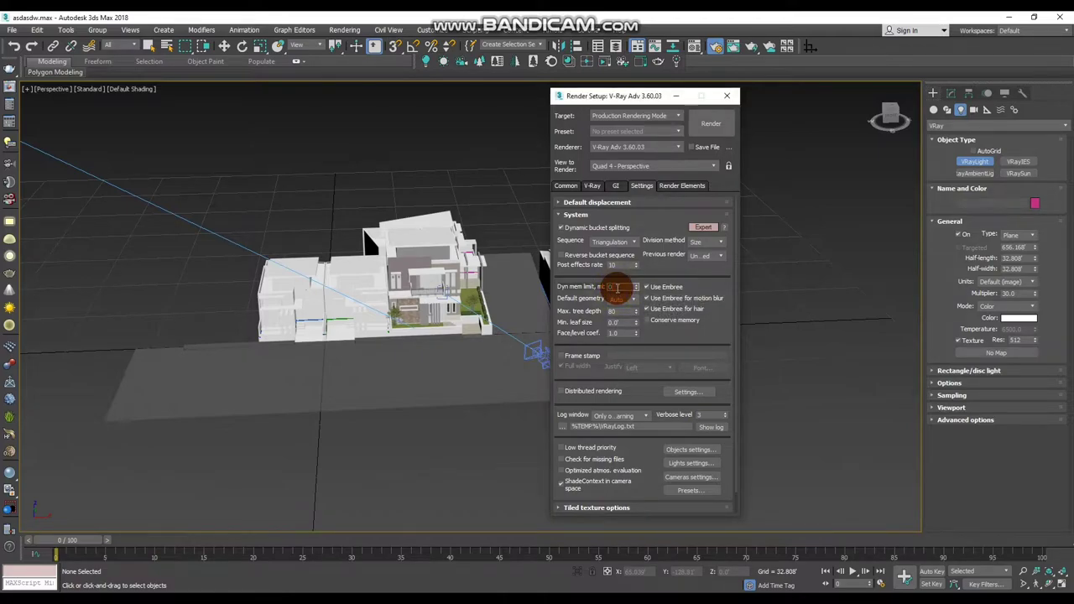
{"action": "type", "text": "16000"}
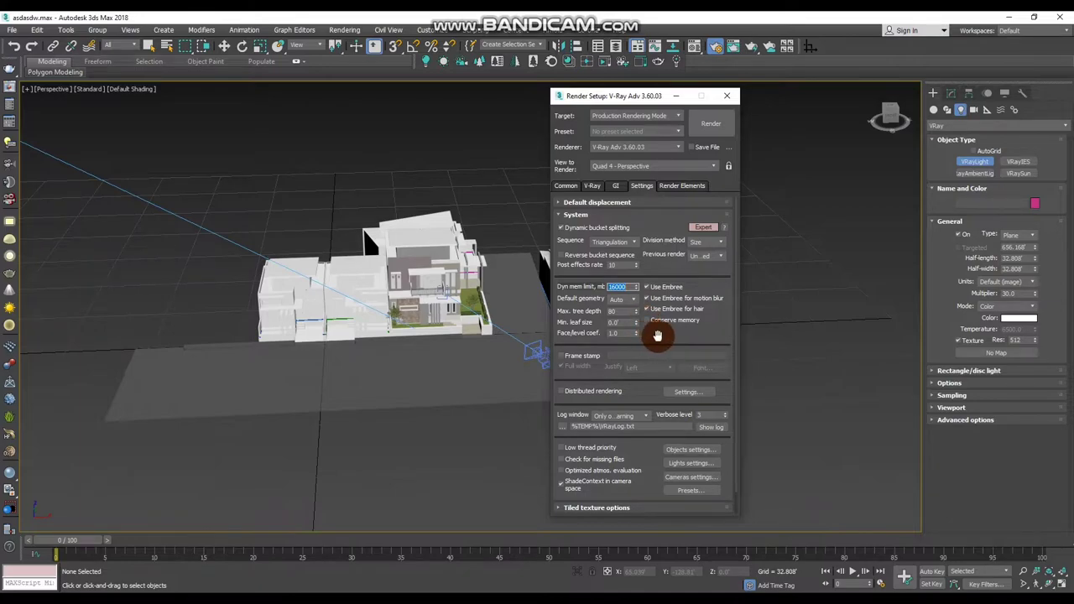
{"action": "scroll", "coordinate": [660, 334], "scroll_direction": "down", "scroll_amount": 1}
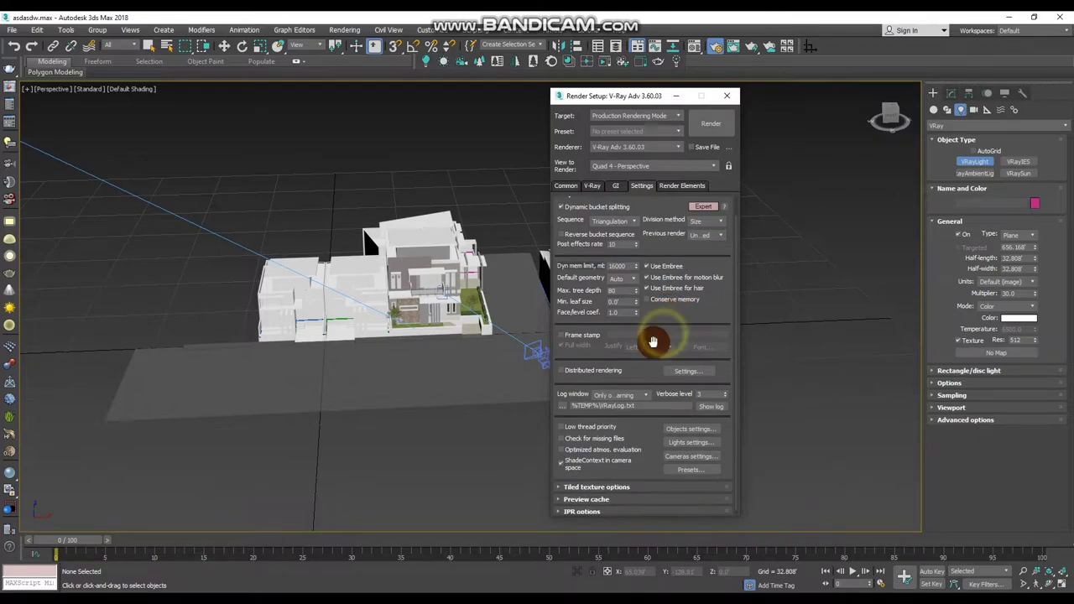
{"action": "left_click", "coordinate": [597, 426]}
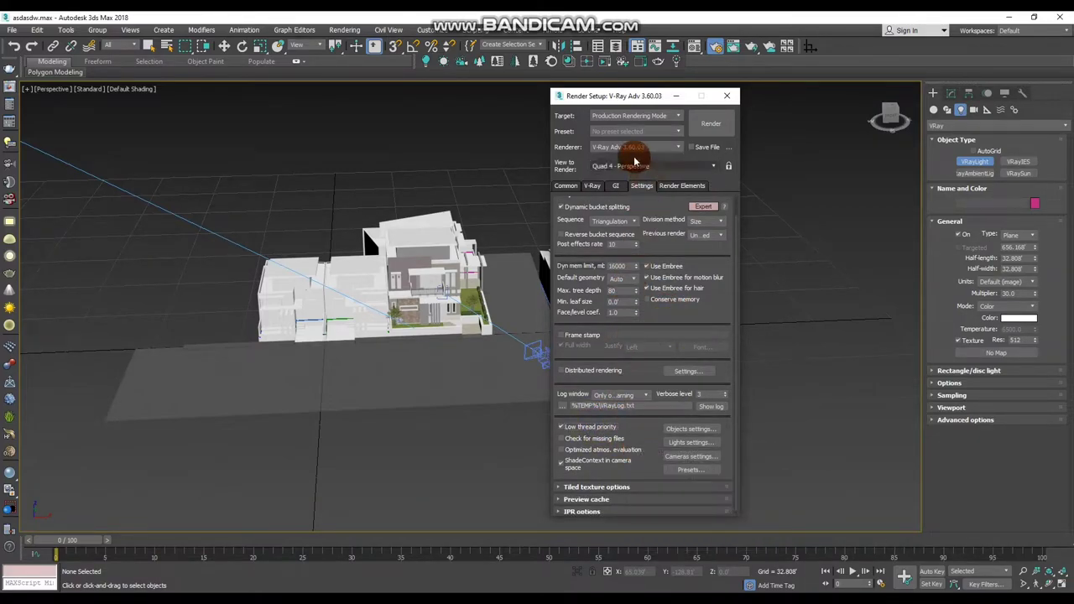
{"action": "left_click", "coordinate": [565, 186]}
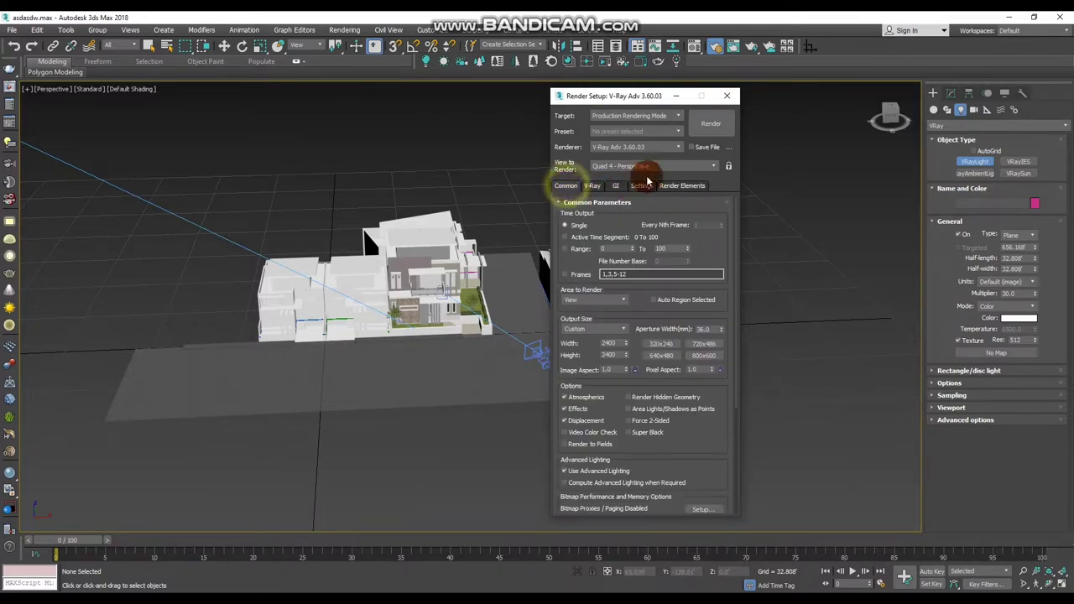
- Render a 2400×2400 test image through PhysCamera001, then close the render windows
{"action": "left_click", "coordinate": [727, 95]}
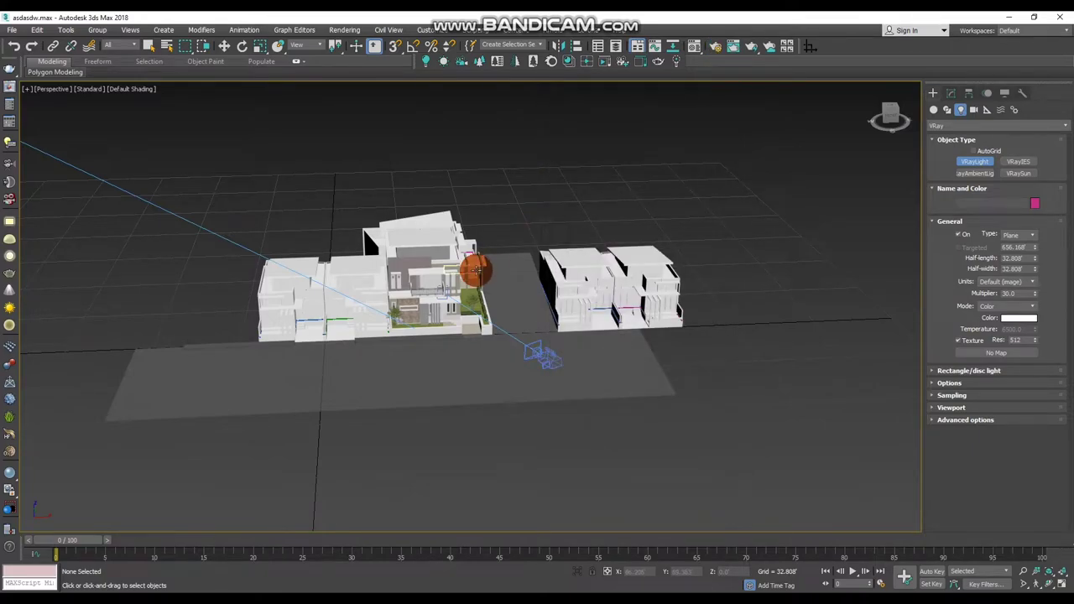
{"action": "key", "text": "c"}
{"action": "key", "text": "shift+q"}
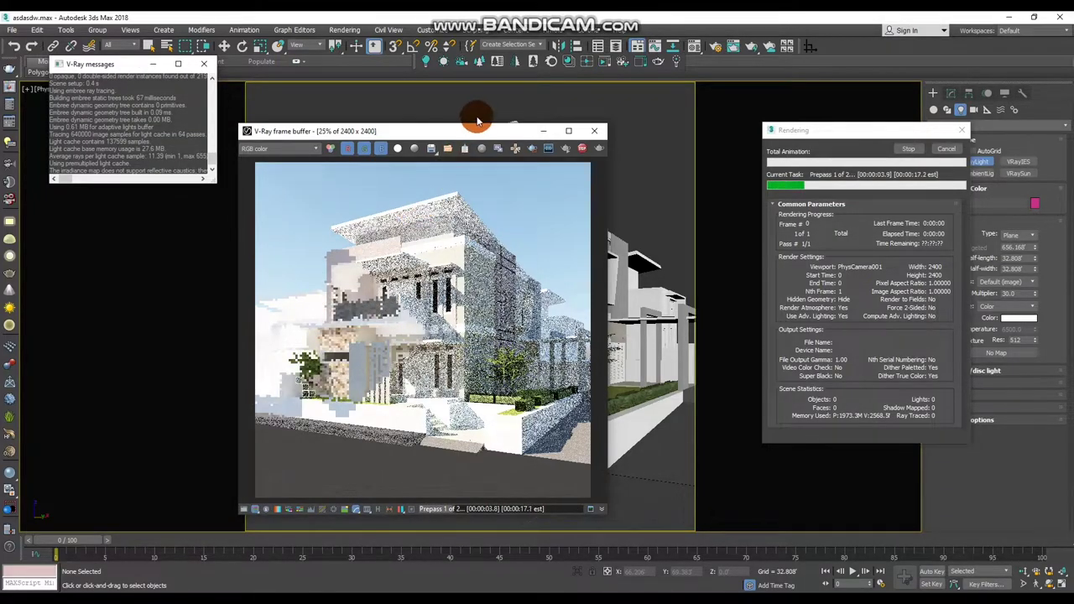
{"action": "left_click_drag", "start_coordinate": [472, 132], "coordinate": [480, 122]}
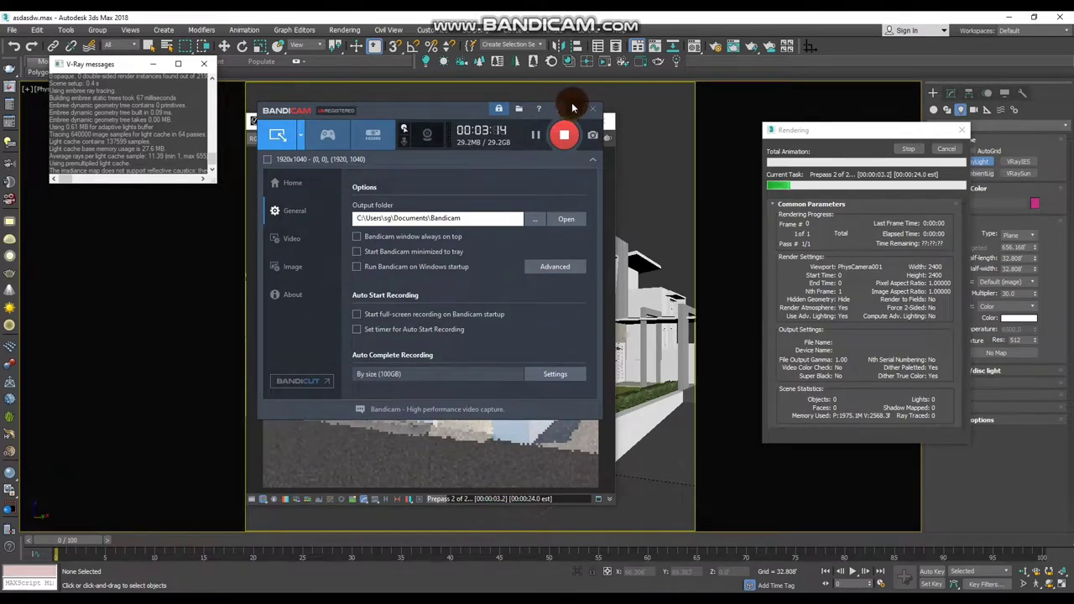
{"action": "left_click", "coordinate": [574, 110]}
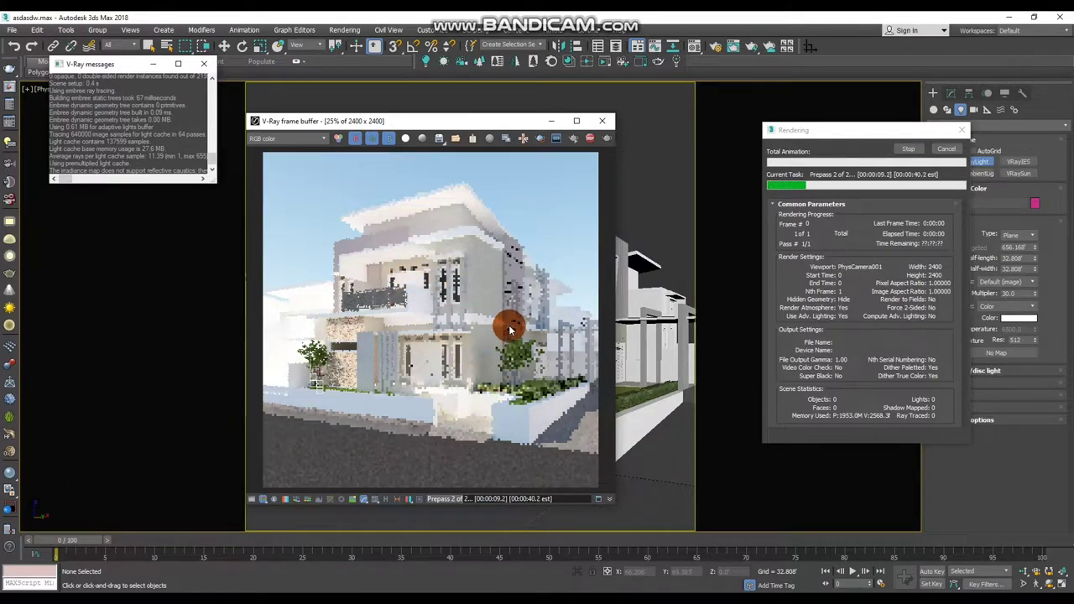
{"action": "left_click", "coordinate": [908, 148]}
{"action": "left_click", "coordinate": [977, 126]}
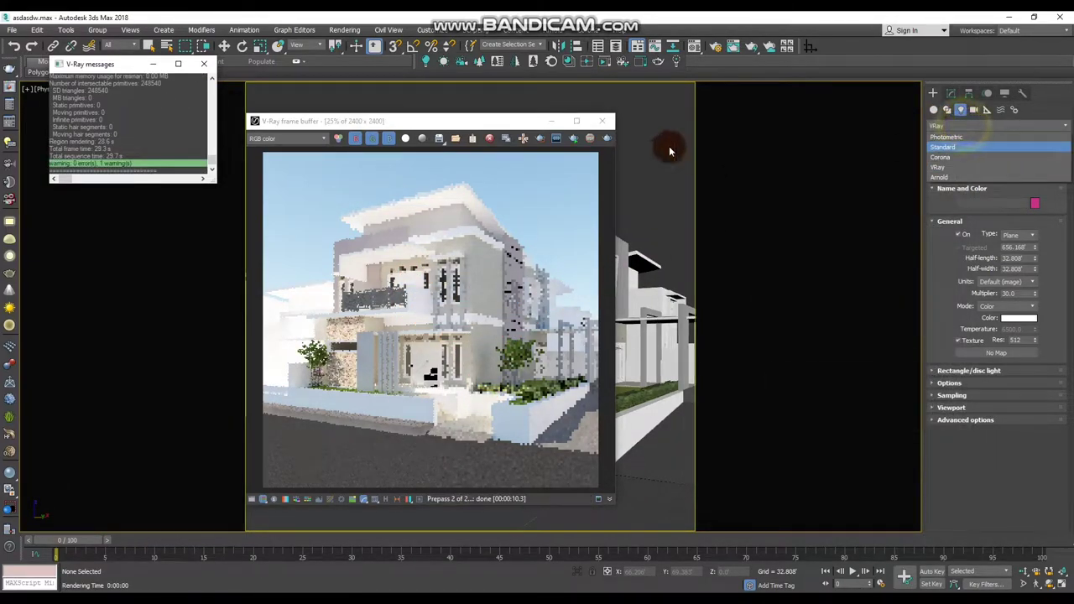
{"action": "left_click", "coordinate": [607, 120]}
- Close the V-Ray log and load the front ground piece's material into the Material Editor
{"action": "left_click", "coordinate": [203, 64]}
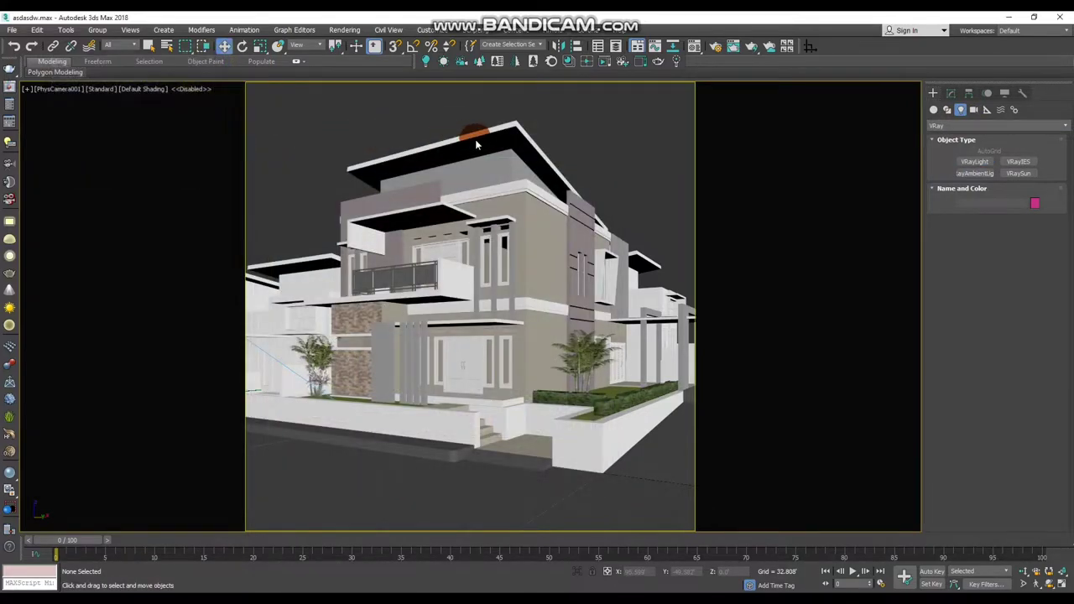
{"action": "key", "text": "m"}
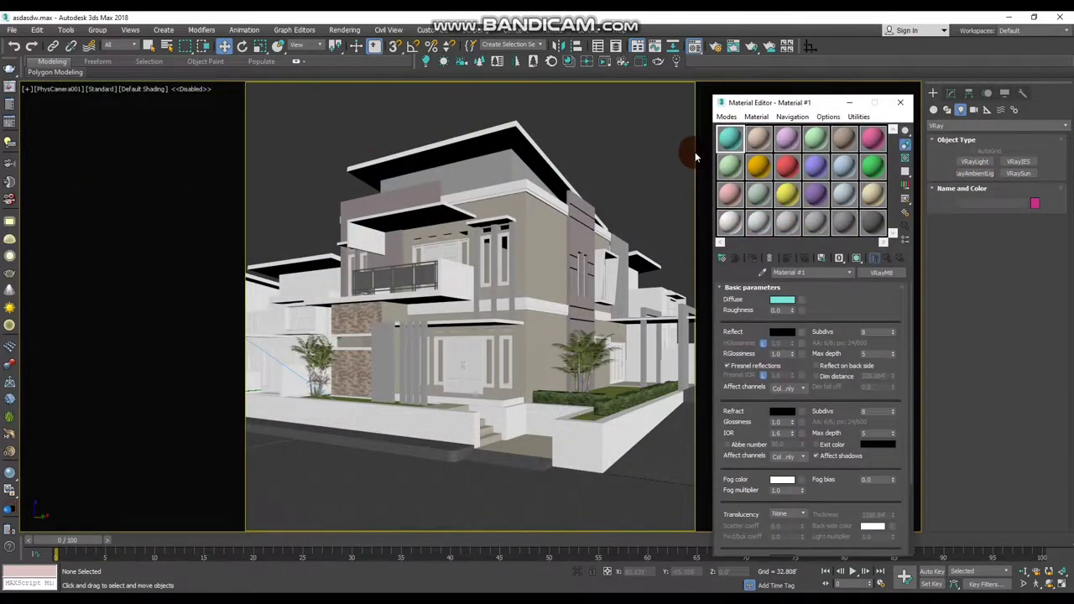
{"action": "left_click", "coordinate": [762, 272]}
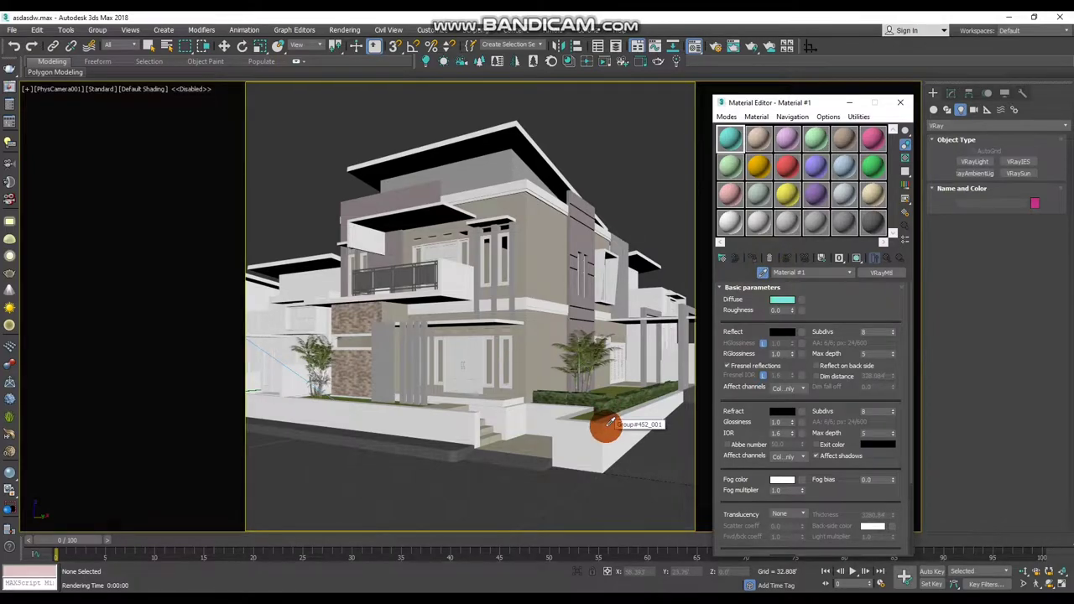
{"action": "left_click", "coordinate": [608, 424]}
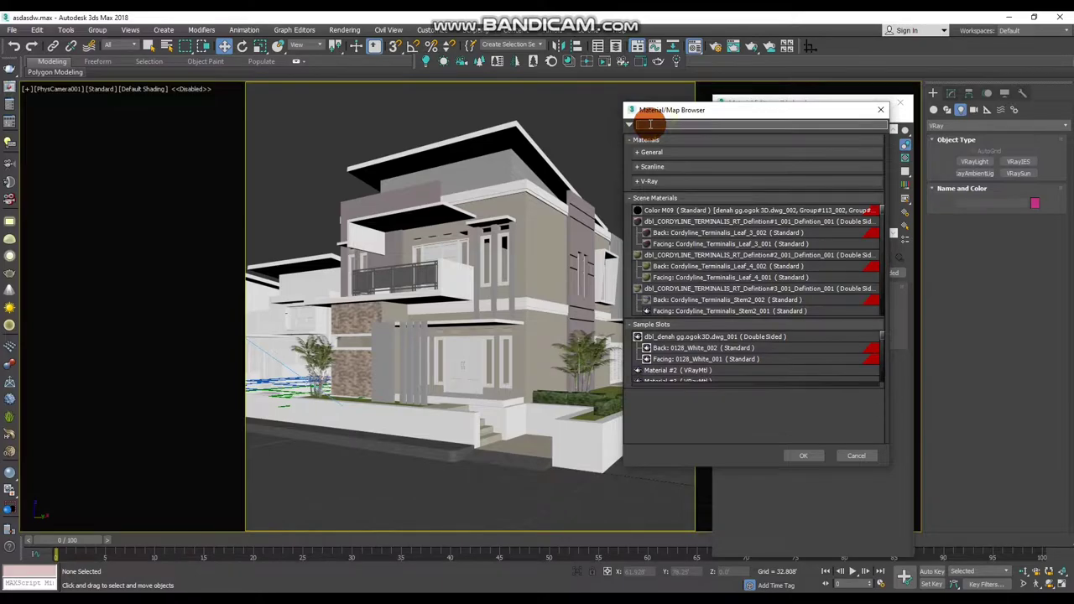
- Convert dbl_denah gg.ogok 3D.dwg_001 to a VRayMtl with a light grey diffuse of 230
{"action": "type", "text": "vraymtl"}
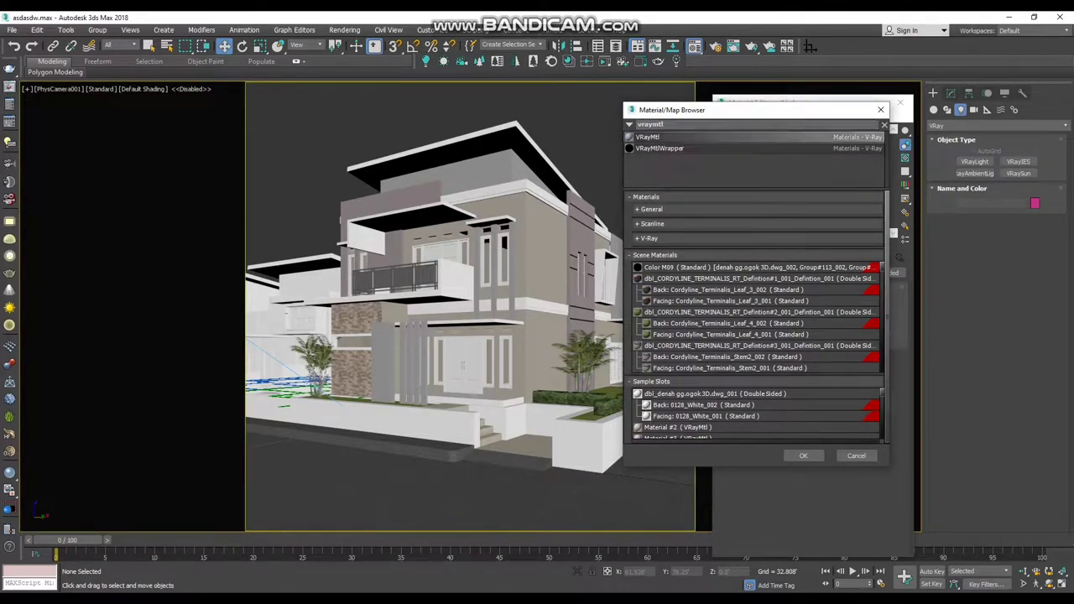
{"action": "key", "text": "Return"}
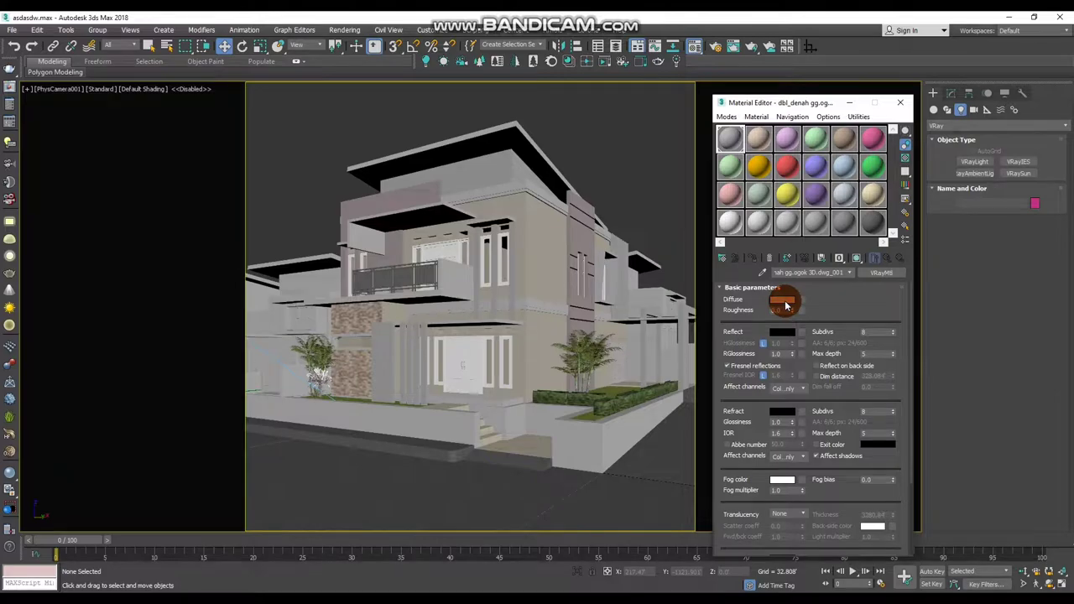
{"action": "left_click", "coordinate": [784, 303]}
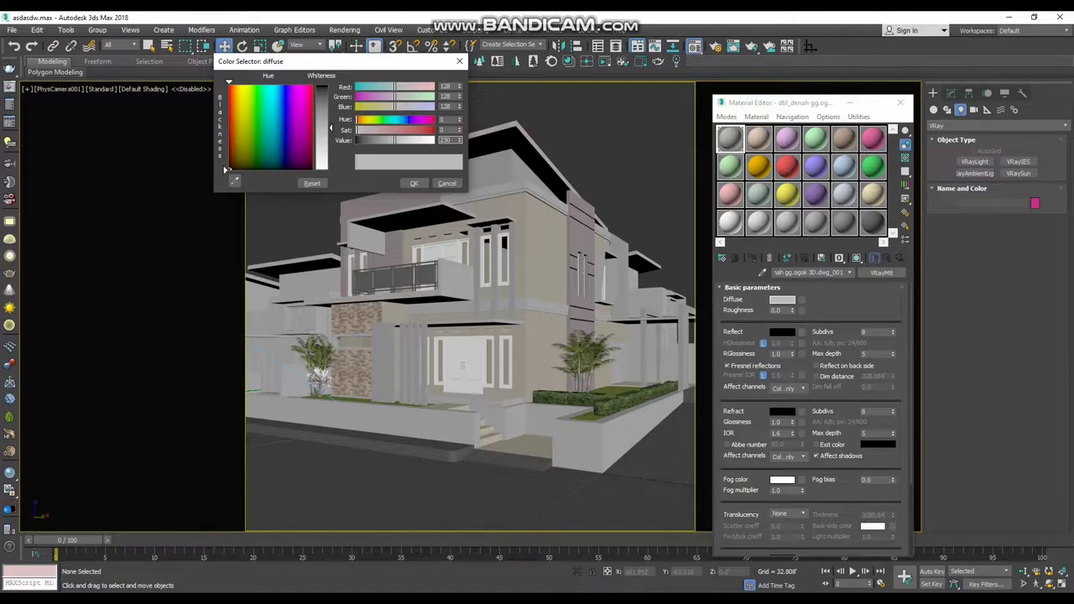
{"action": "key", "text": "Return"}
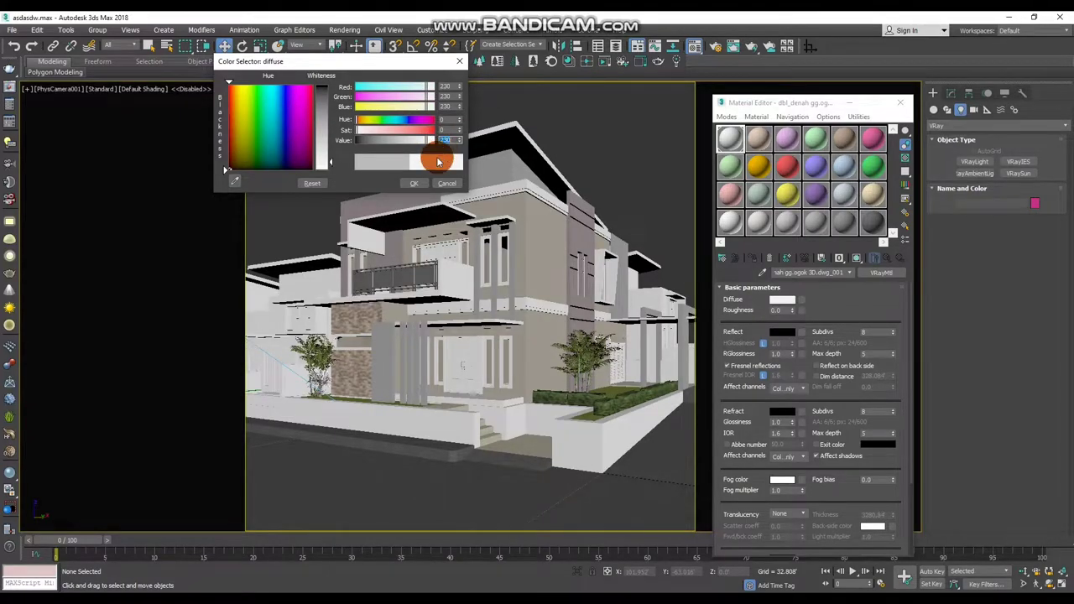
{"action": "left_click", "coordinate": [414, 183]}
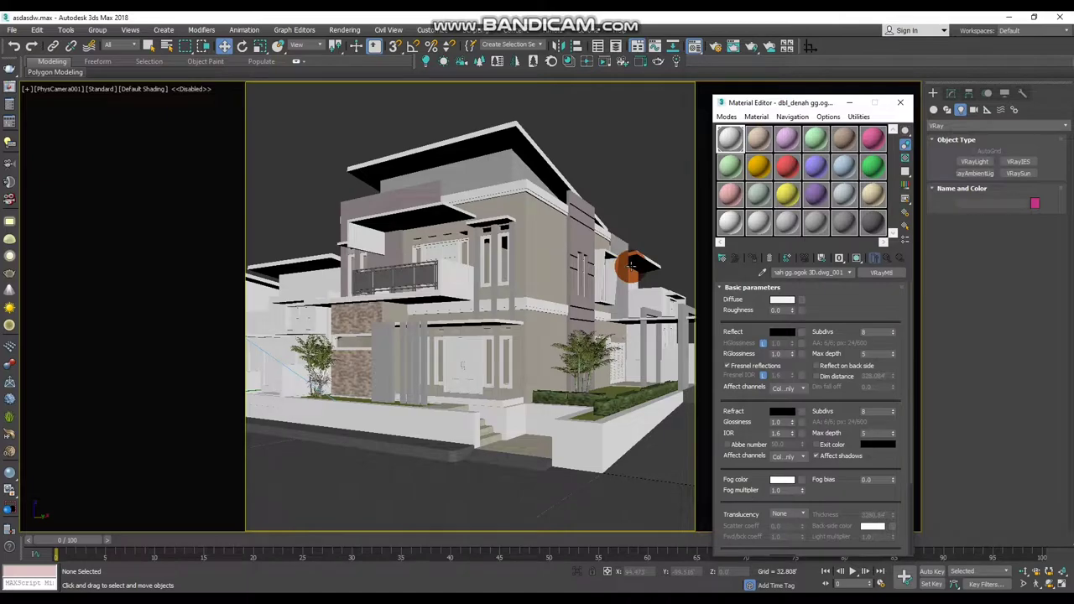
- Load the wall's dbl_Group#446_001 material into a fresh slot
{"action": "left_click", "coordinate": [758, 141]}
{"action": "left_click", "coordinate": [757, 277]}
{"action": "left_click", "coordinate": [554, 246]}
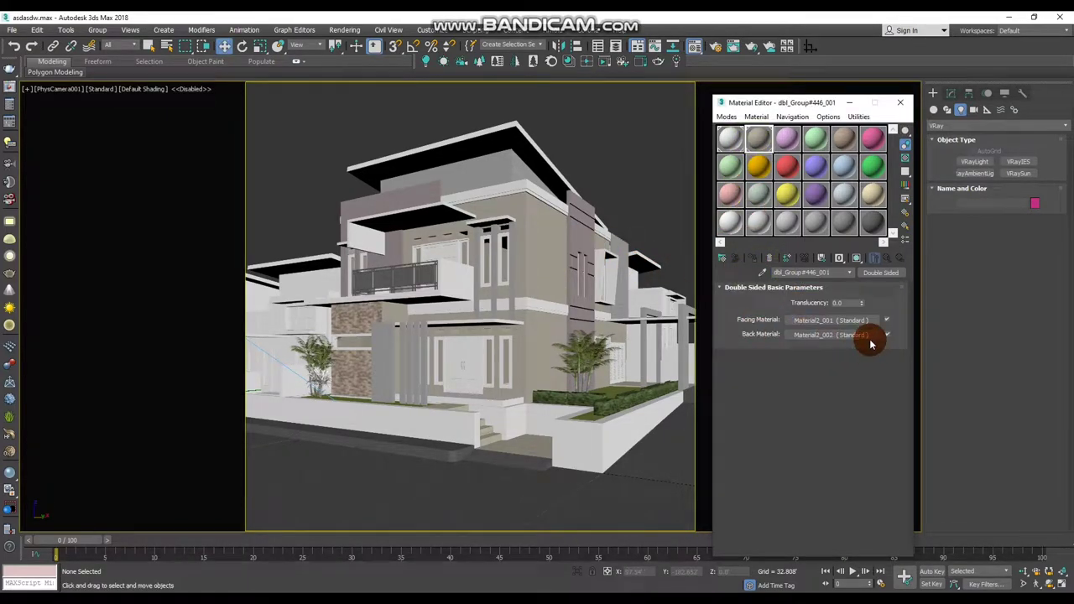
- Browse the Facing and Back sub-materials, opening Material2_002's diffuse texture map
{"action": "left_click", "coordinate": [844, 320]}
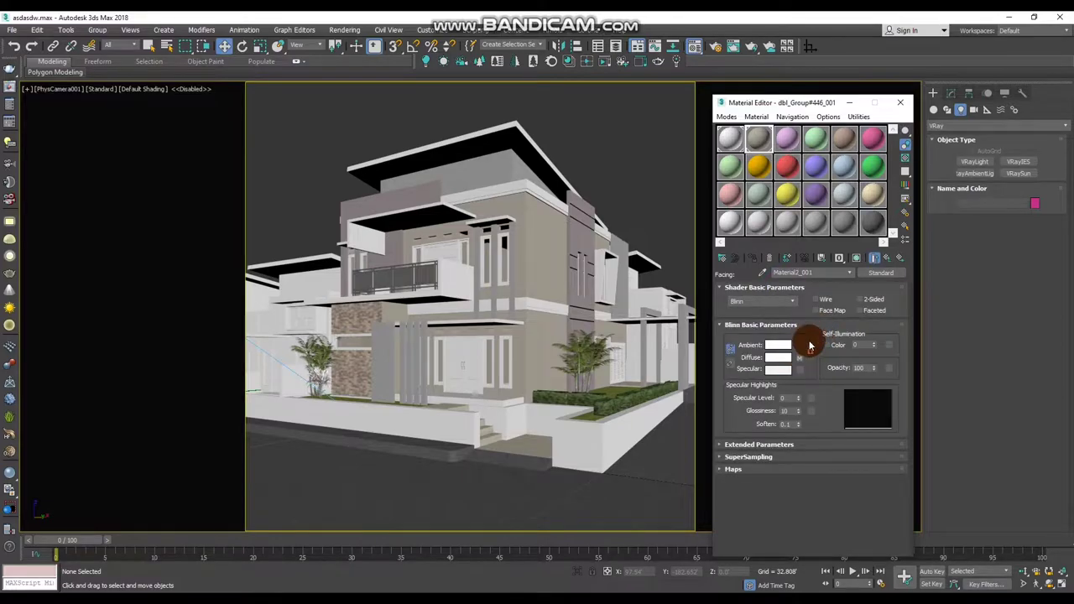
{"action": "left_click", "coordinate": [849, 273]}
{"action": "left_click", "coordinate": [813, 279]}
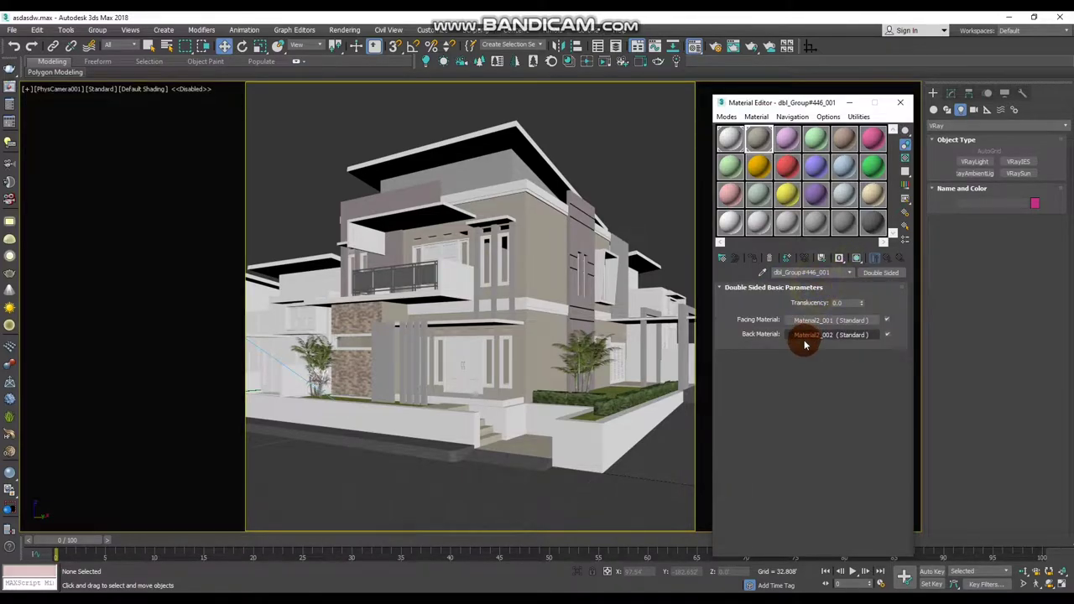
{"action": "left_click", "coordinate": [804, 339]}
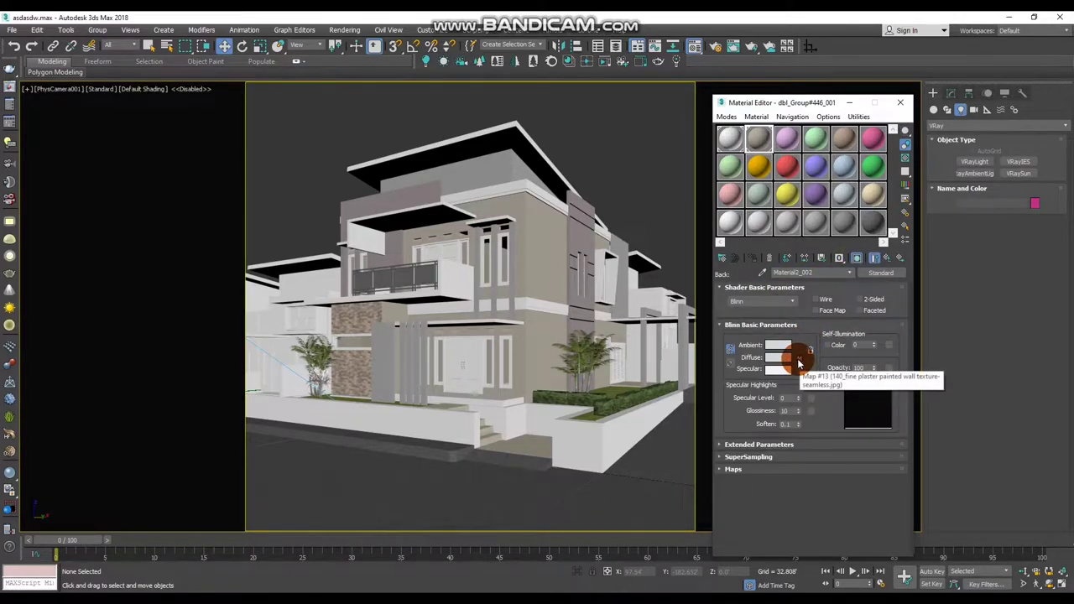
{"action": "left_click", "coordinate": [800, 359]}
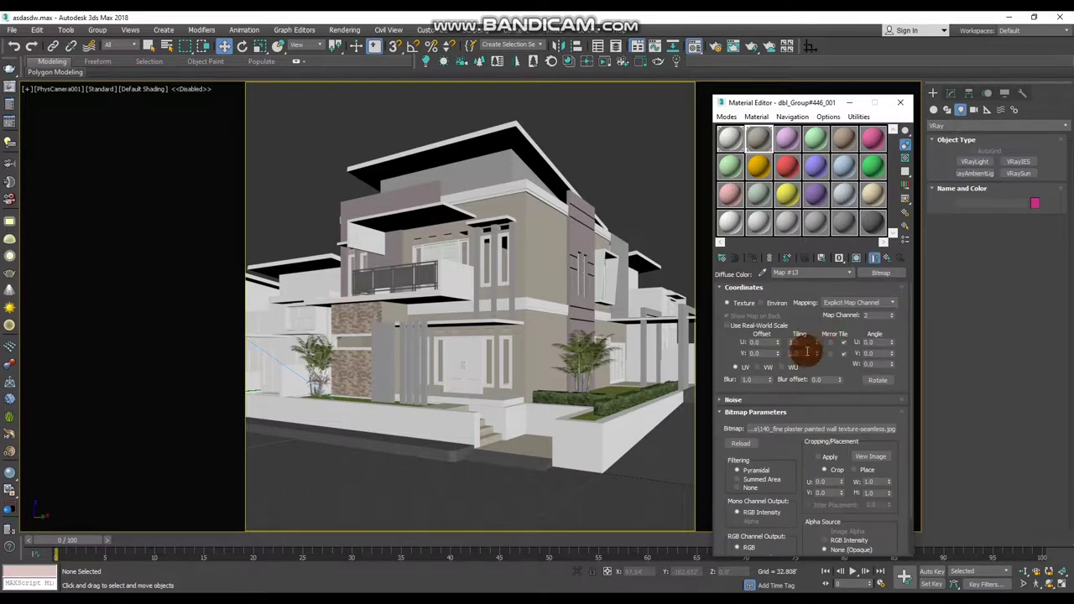
- Return from Map #13 to Material2_002 and bring up the plaster texture map's options
{"action": "left_click_drag", "start_coordinate": [803, 363], "coordinate": [735, 327]}
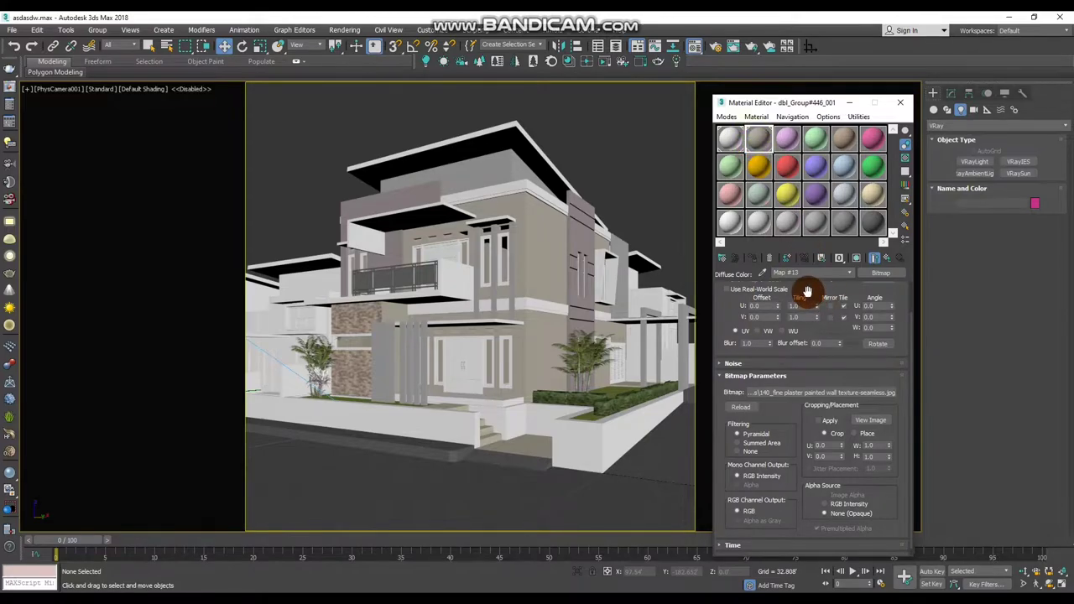
{"action": "left_click_drag", "start_coordinate": [808, 291], "coordinate": [841, 317]}
{"action": "left_click", "coordinate": [850, 276]}
{"action": "left_click", "coordinate": [827, 291]}
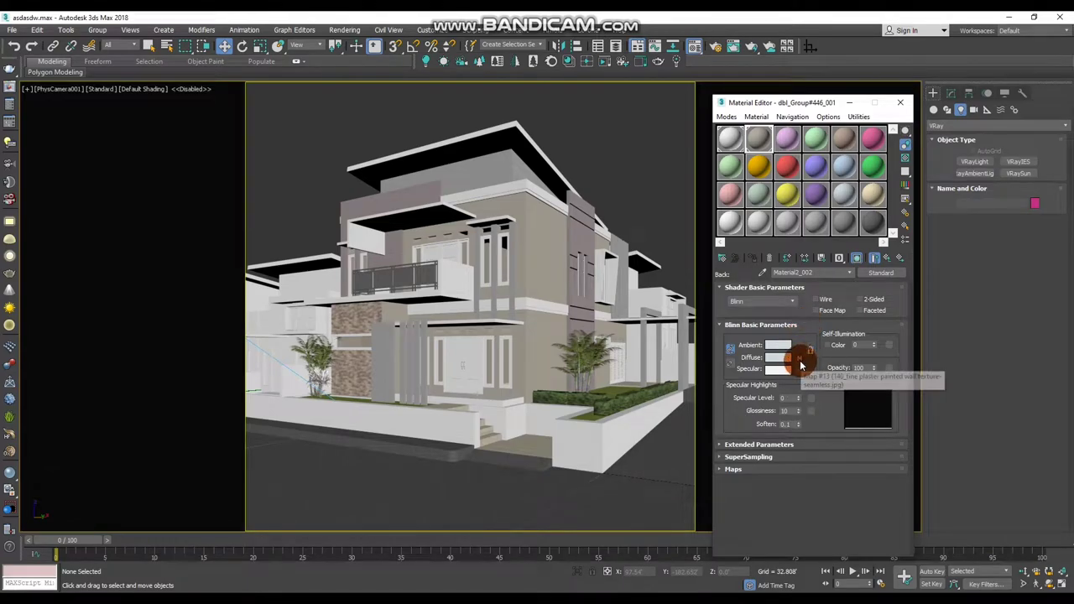
{"action": "right_click", "coordinate": [801, 358]}
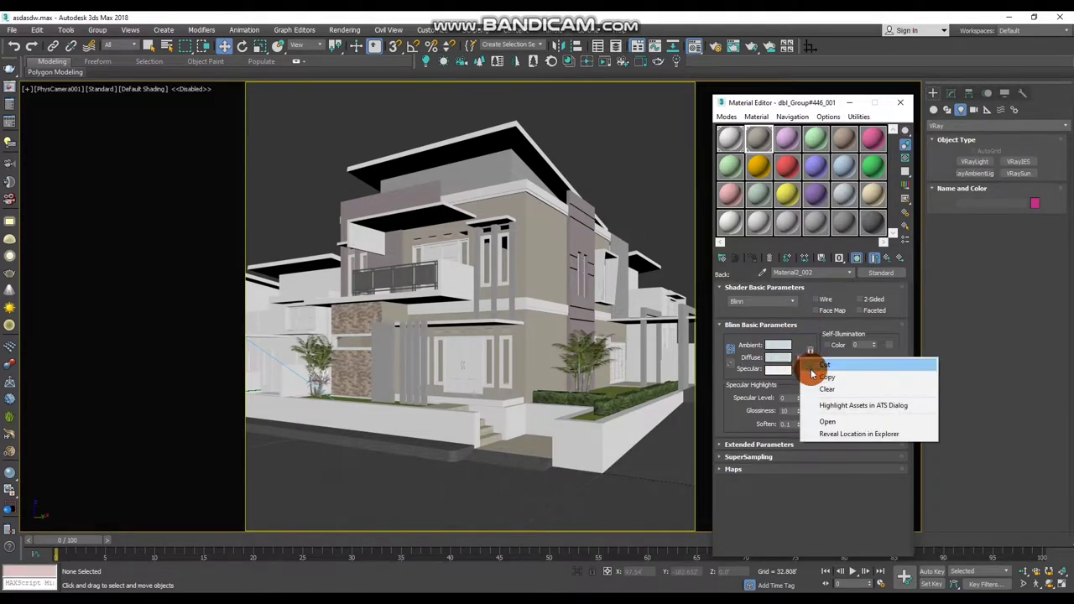
- Copy the plaster texture map and replace dbl_Group#446_001 with a VRayMtl
{"action": "left_click", "coordinate": [815, 367]}
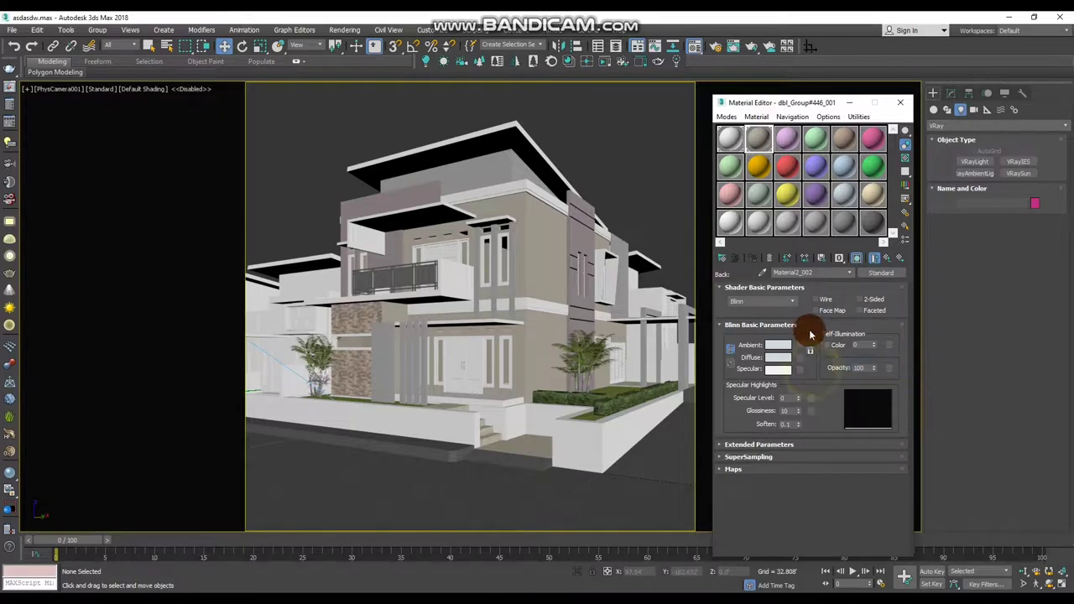
{"action": "left_click", "coordinate": [846, 272]}
{"action": "left_click", "coordinate": [834, 286]}
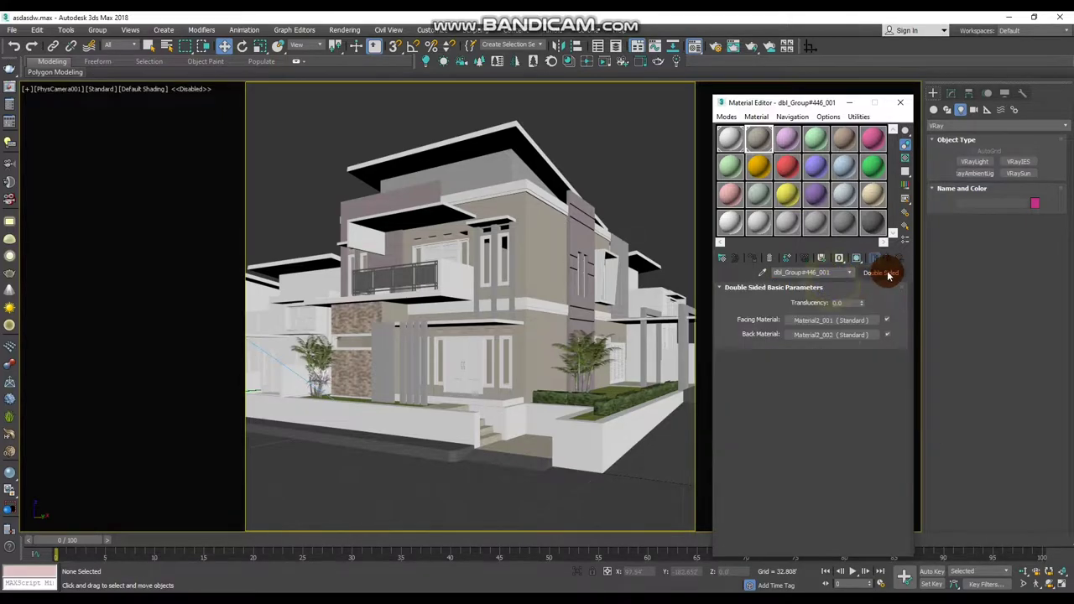
{"action": "left_click", "coordinate": [886, 272]}
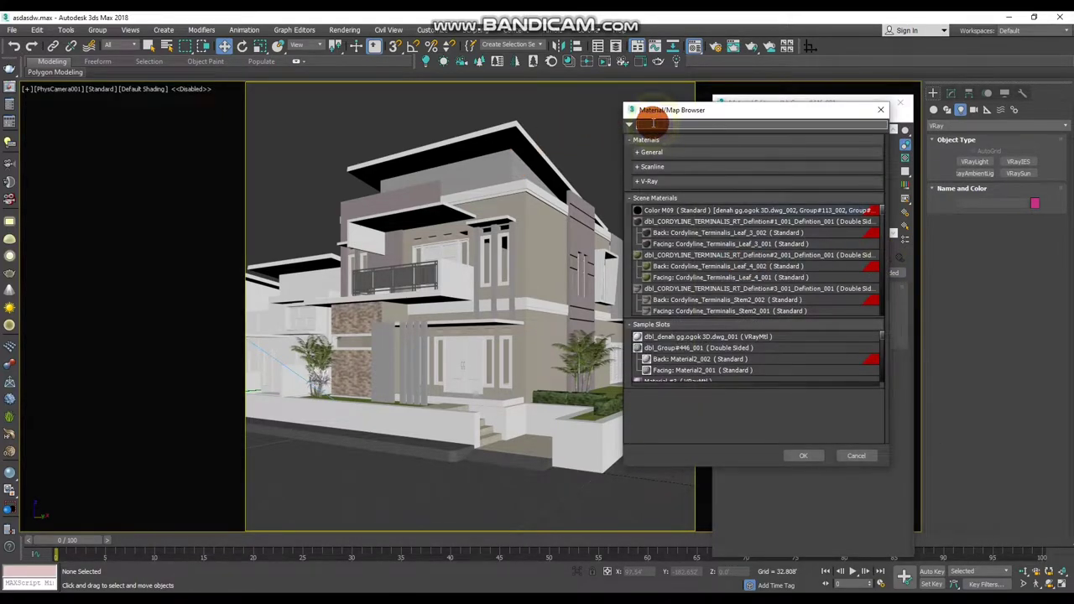
{"action": "type", "text": "raymtl"}
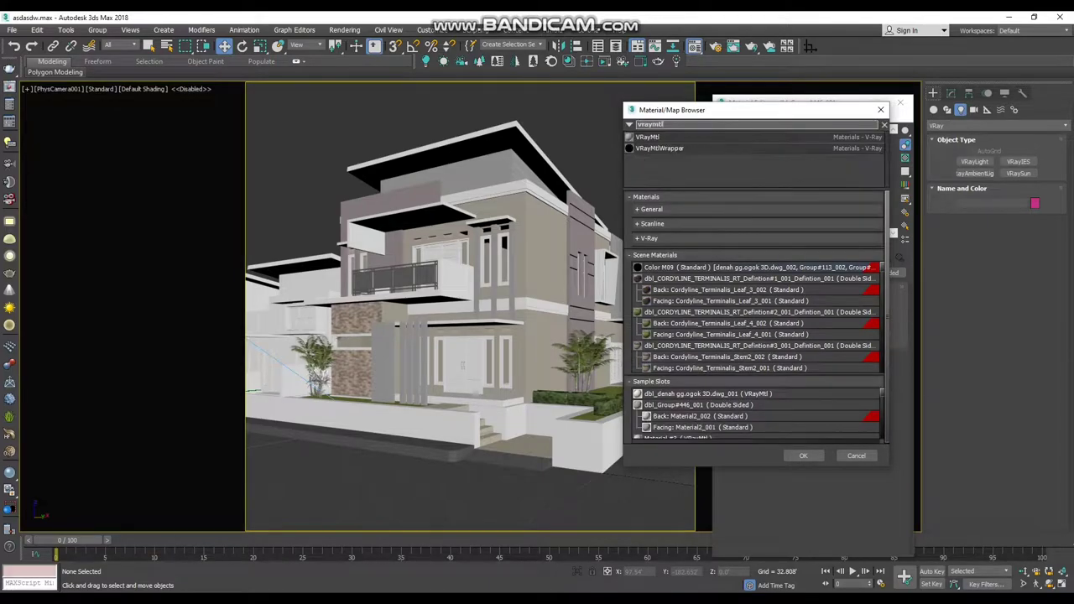
{"action": "key", "text": "Return"}
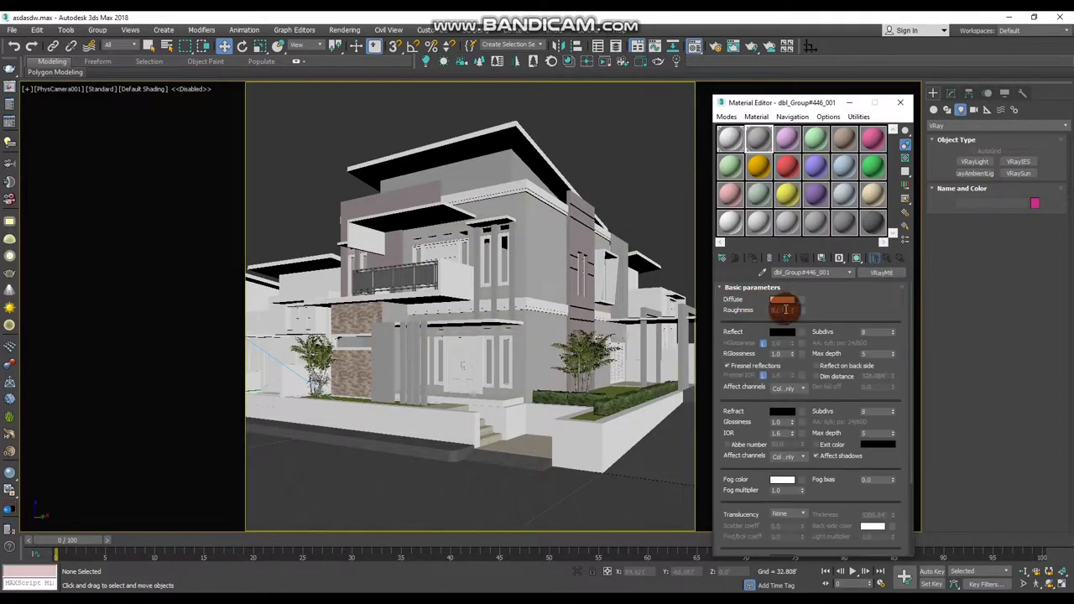
- Paste the plaster texture into the VRayMtl diffuse and show it shaded in the viewport
{"action": "right_click", "coordinate": [802, 306]}
{"action": "left_click", "coordinate": [815, 316]}
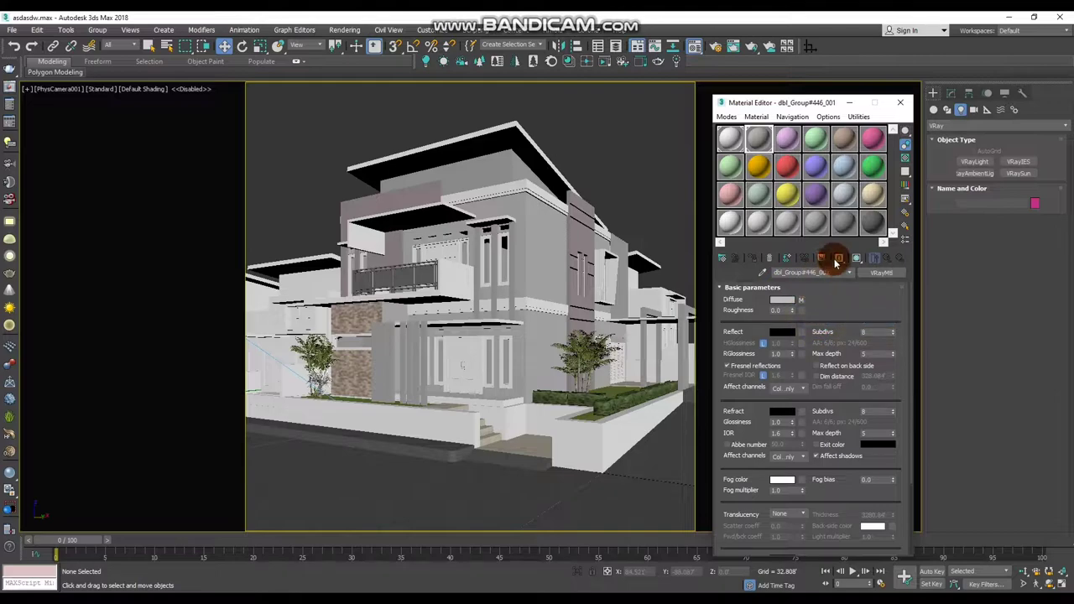
{"action": "left_click", "coordinate": [855, 260]}
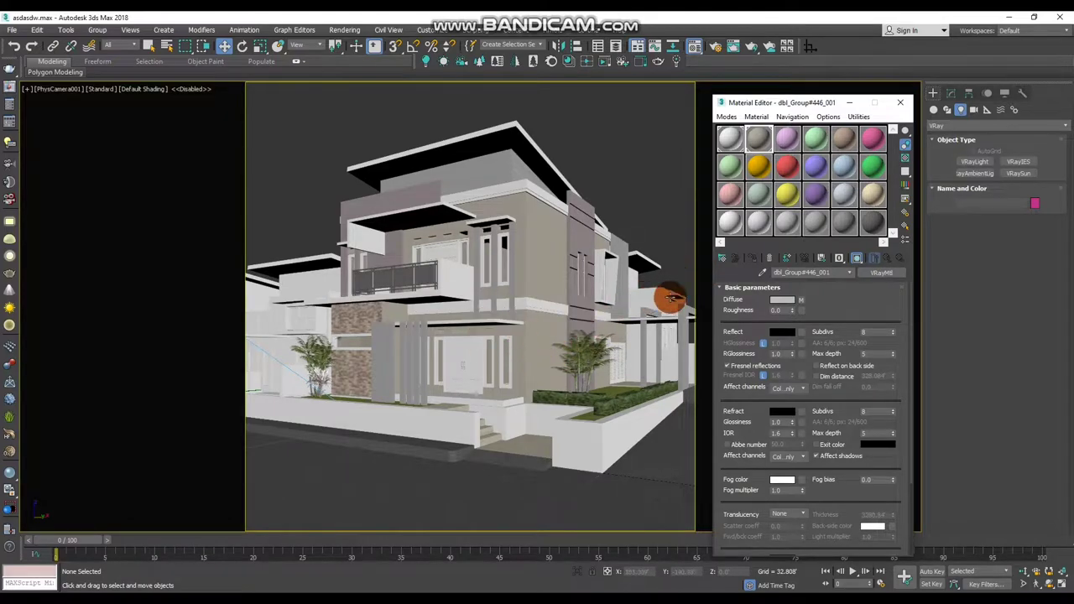
- Pick the wall's material from the scene into the third material slot
{"action": "left_click", "coordinate": [790, 151]}
{"action": "left_click", "coordinate": [763, 273]}
{"action": "left_click", "coordinate": [380, 313]}
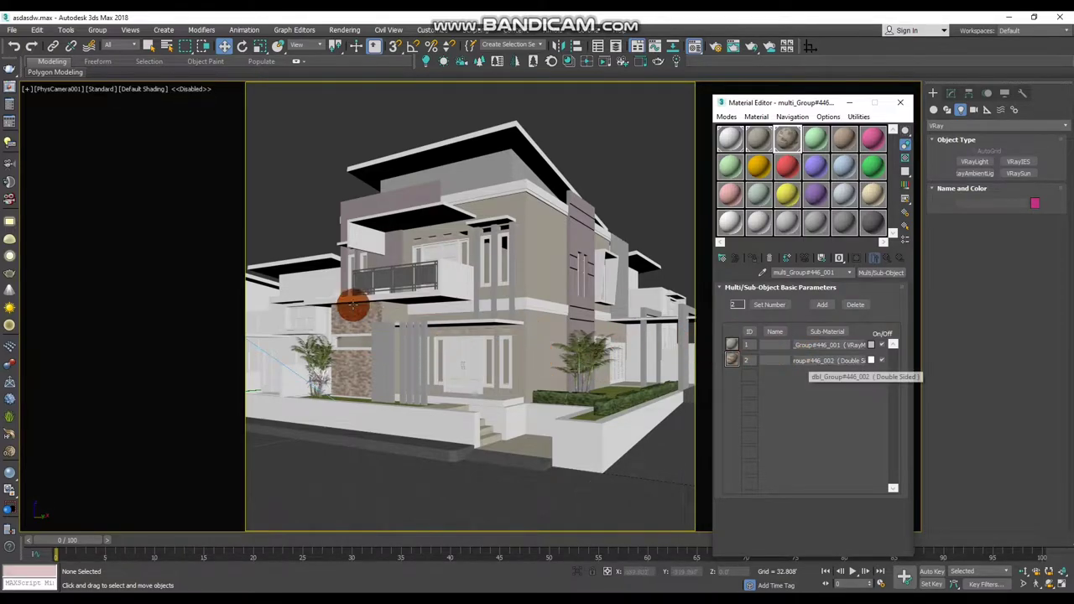
- Inspect multi_Group#446_001's sub-material list, then close the Material Editor
{"action": "mouse_move", "coordinate": [359, 315]}
{"action": "left_mouse_down"}
{"action": "mouse_move", "coordinate": [806, 366]}
{"action": "mouse_move", "coordinate": [814, 350]}
{"action": "mouse_move", "coordinate": [709, 227]}
{"action": "mouse_move", "coordinate": [640, 182]}
{"action": "left_mouse_up"}
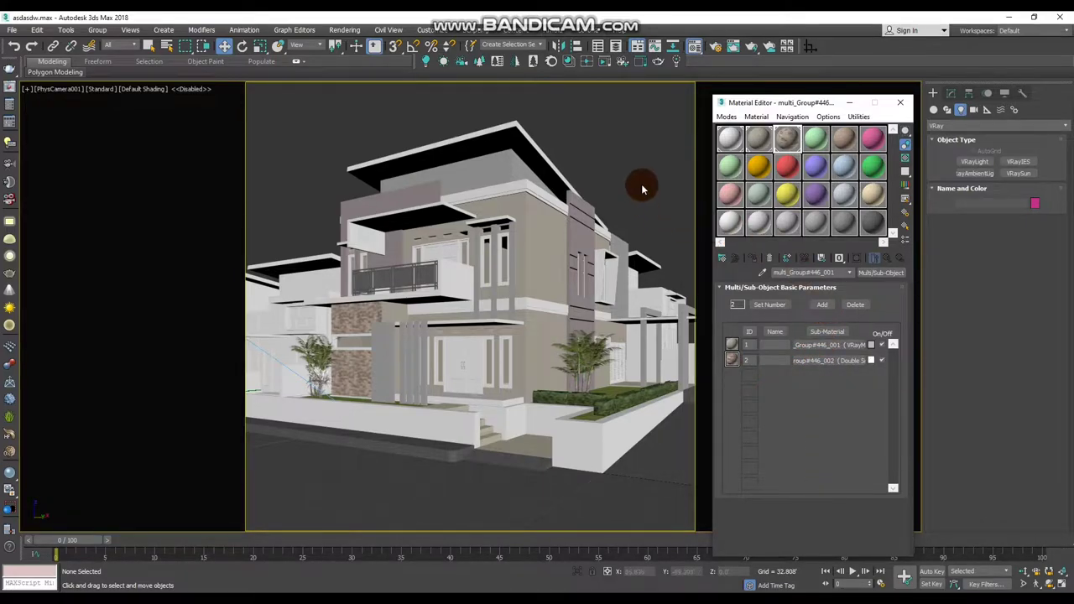
{"action": "left_click", "coordinate": [851, 102]}
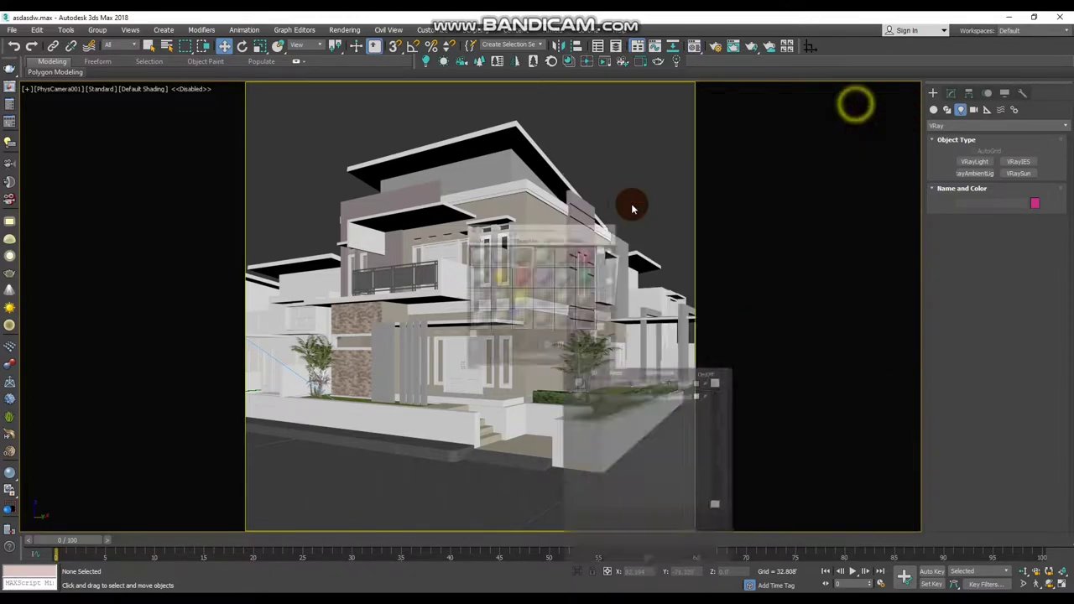
- Select the stone wall panel faces of the Group#446_001 mesh
{"action": "left_click", "coordinate": [362, 316]}
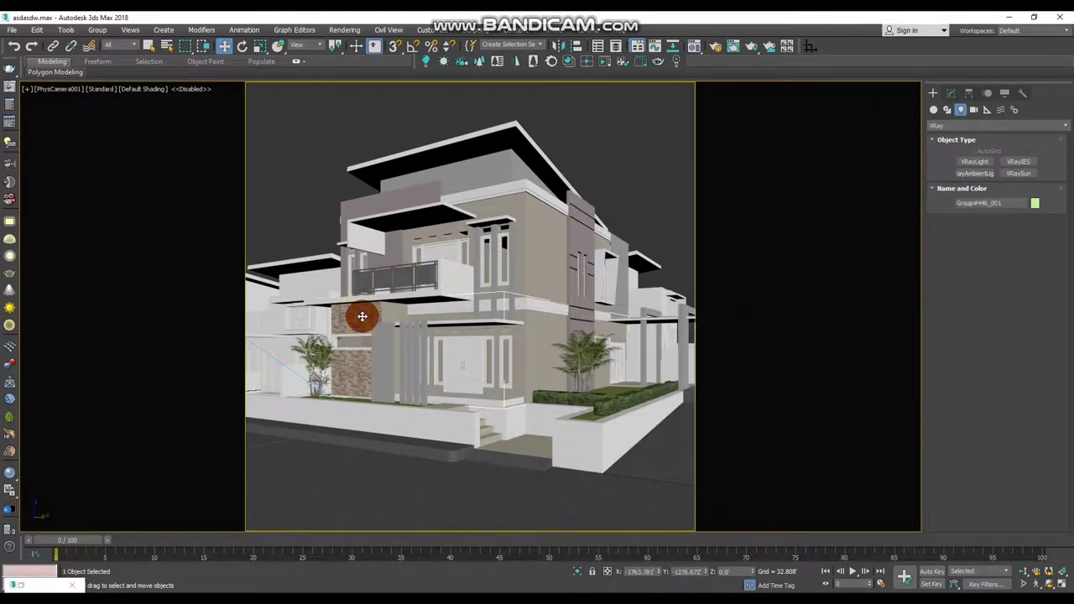
{"action": "left_click", "coordinate": [1009, 258]}
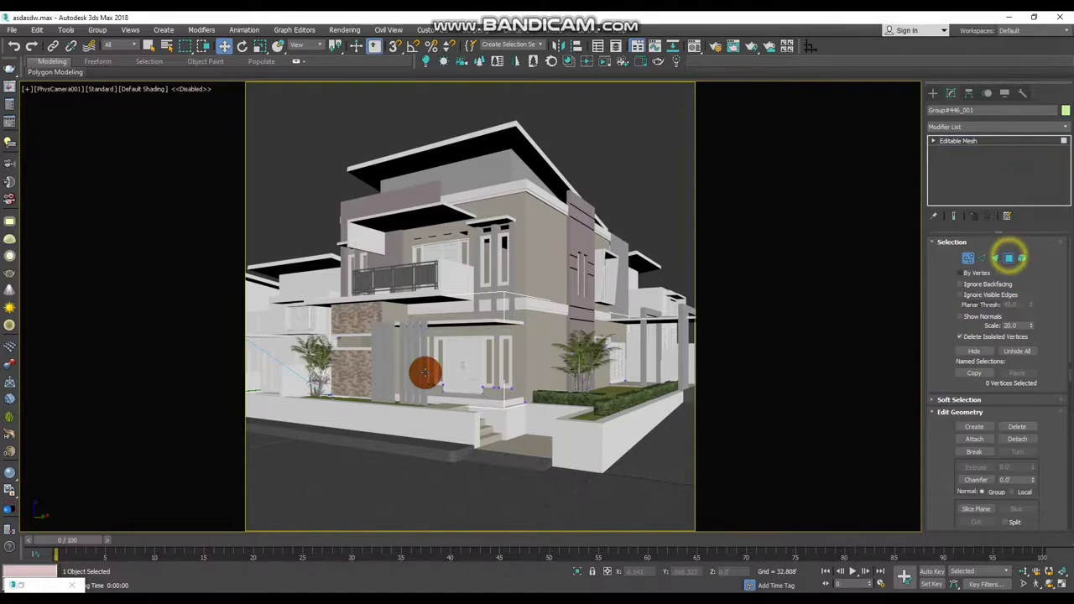
{"action": "left_click", "coordinate": [362, 325]}
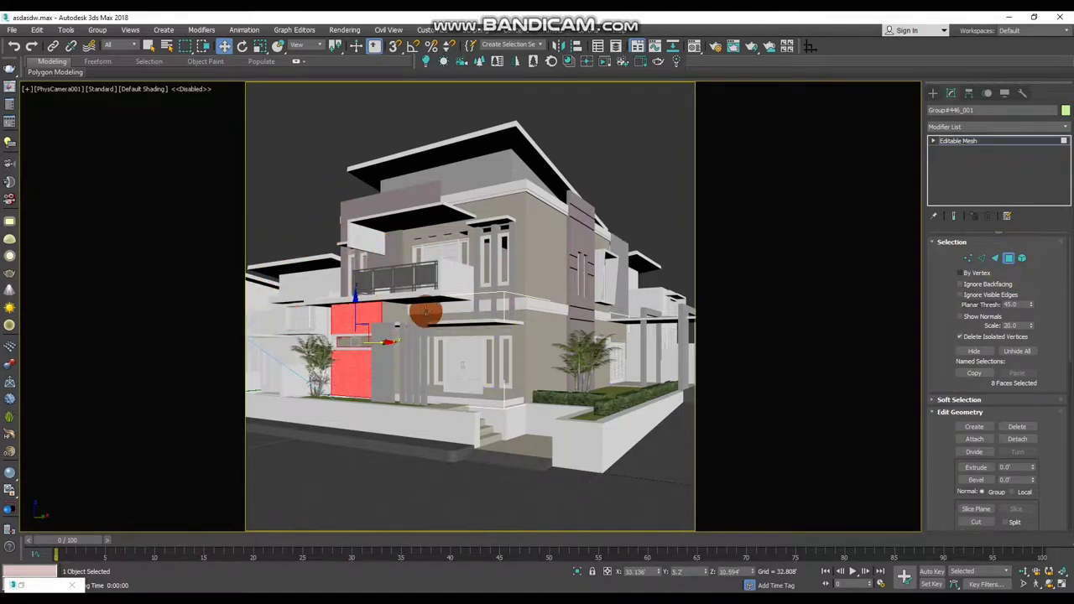
{"action": "left_click_drag", "start_coordinate": [940, 442], "coordinate": [936, 90]}
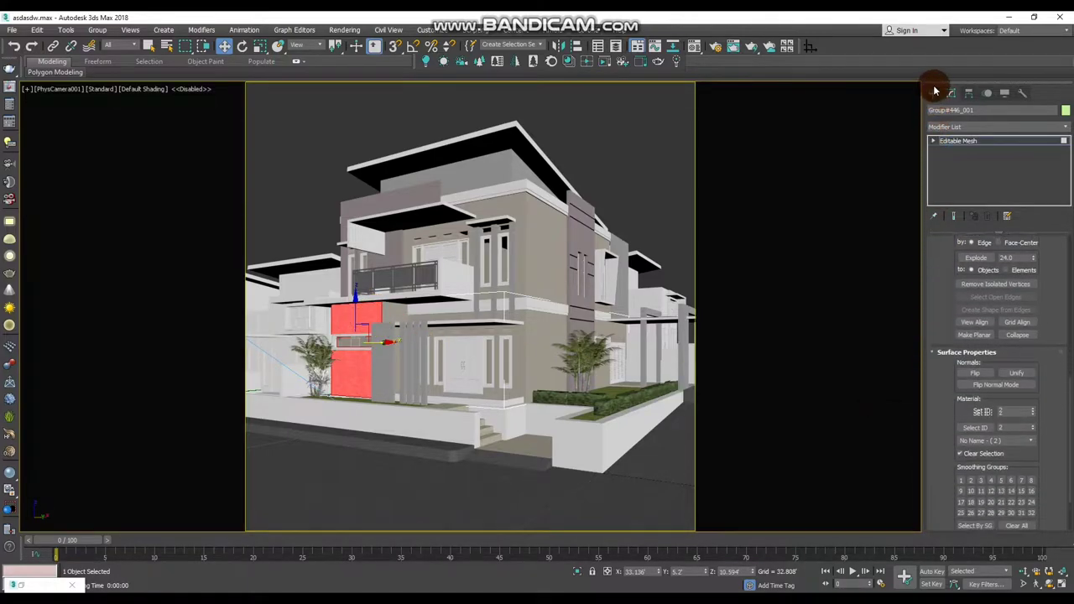
- Give the selected wall faces material ID 2 and reopen the Material Editor
{"action": "left_click", "coordinate": [1014, 410]}
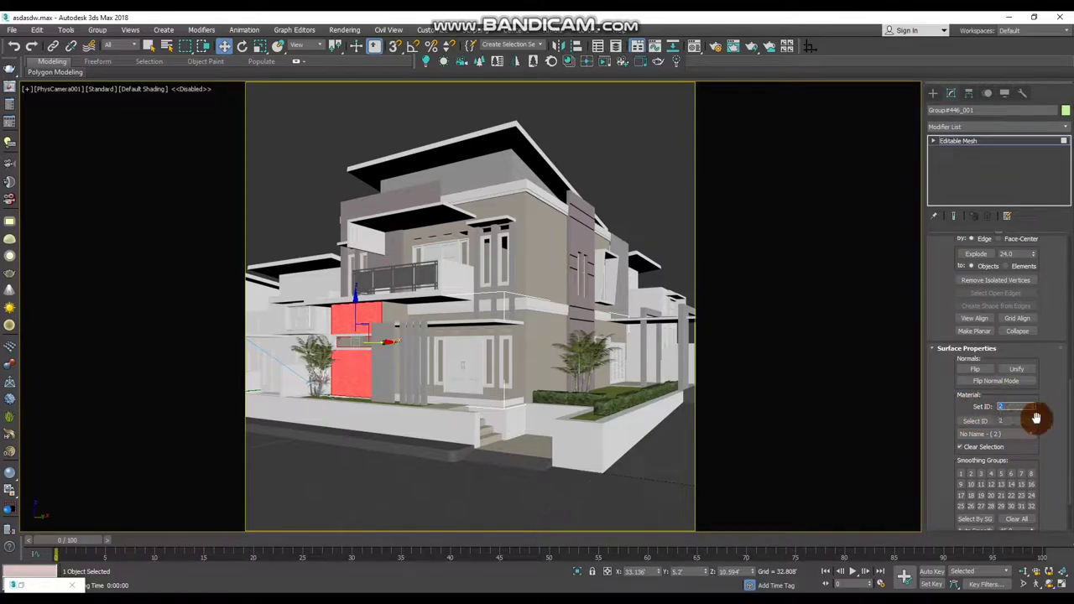
{"action": "left_click_drag", "start_coordinate": [1051, 417], "coordinate": [1049, 381]}
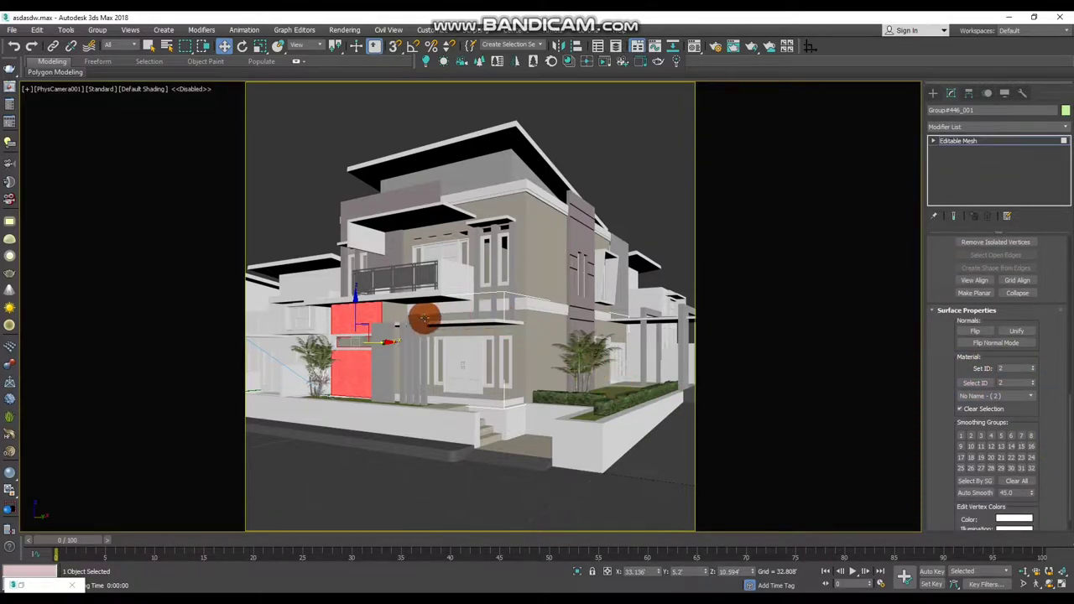
{"action": "left_click", "coordinate": [1012, 372]}
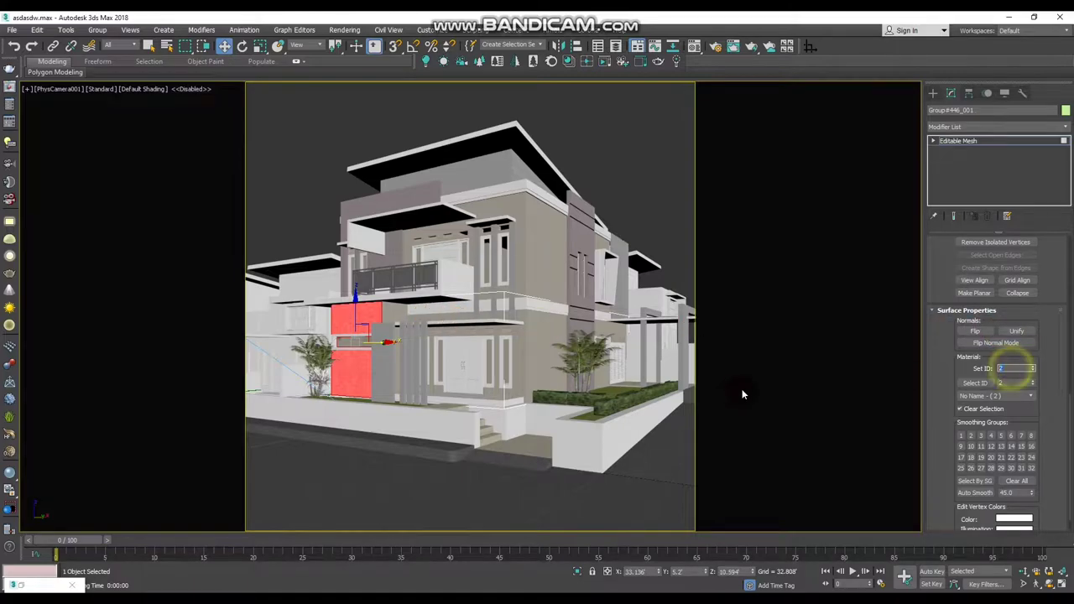
{"action": "left_click", "coordinate": [1007, 367]}
{"action": "left_click", "coordinate": [356, 351]}
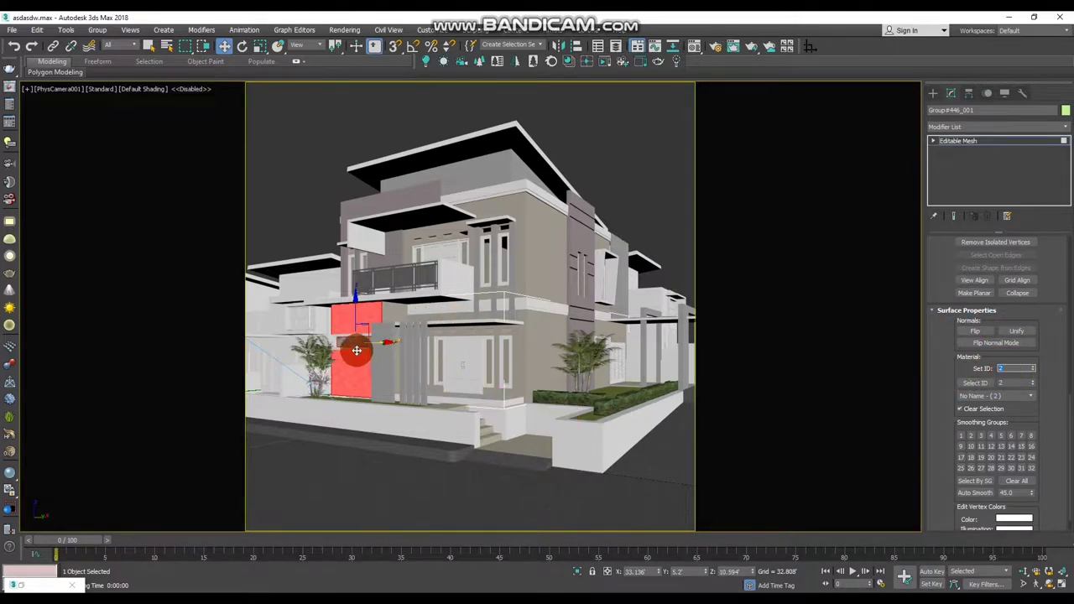
{"action": "key", "text": "m"}
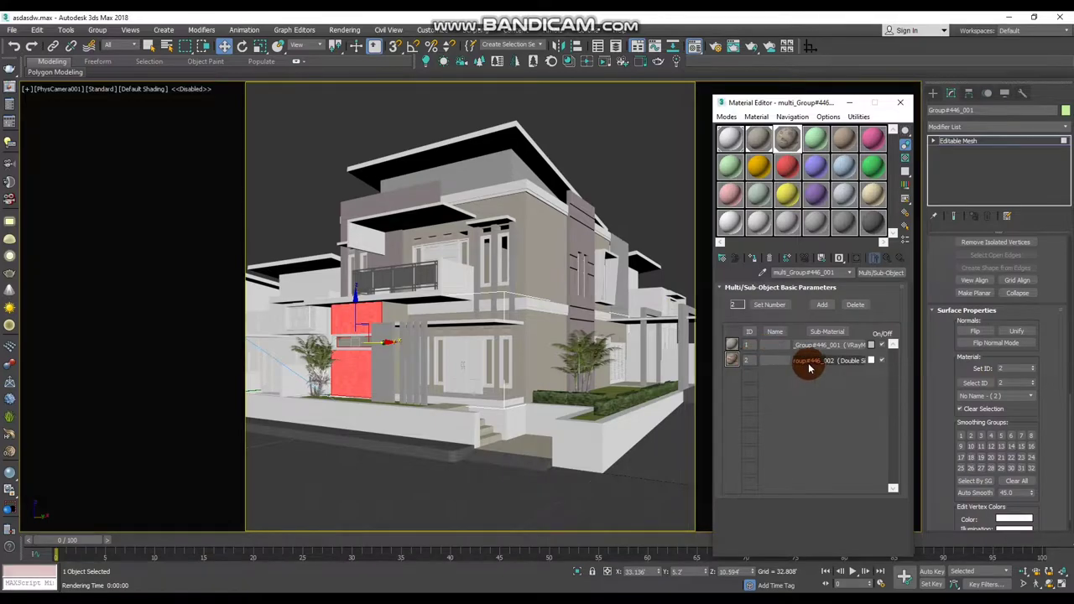
- Inspect sub-material 2, return to the multi/sub-object material, and close the editor
{"action": "left_click_drag", "start_coordinate": [812, 365], "coordinate": [827, 346]}
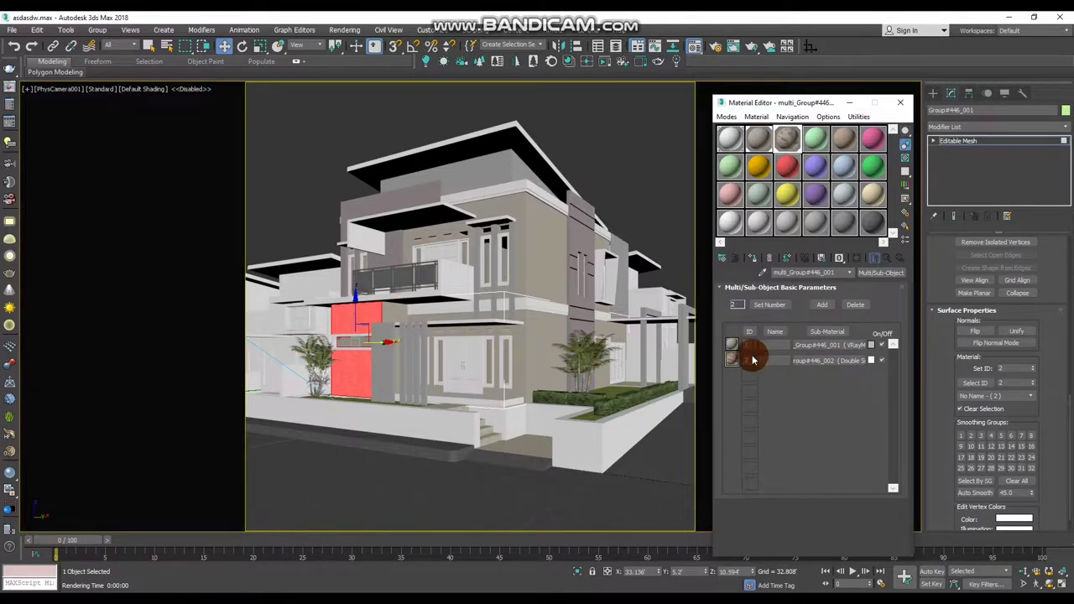
{"action": "left_click", "coordinate": [818, 361]}
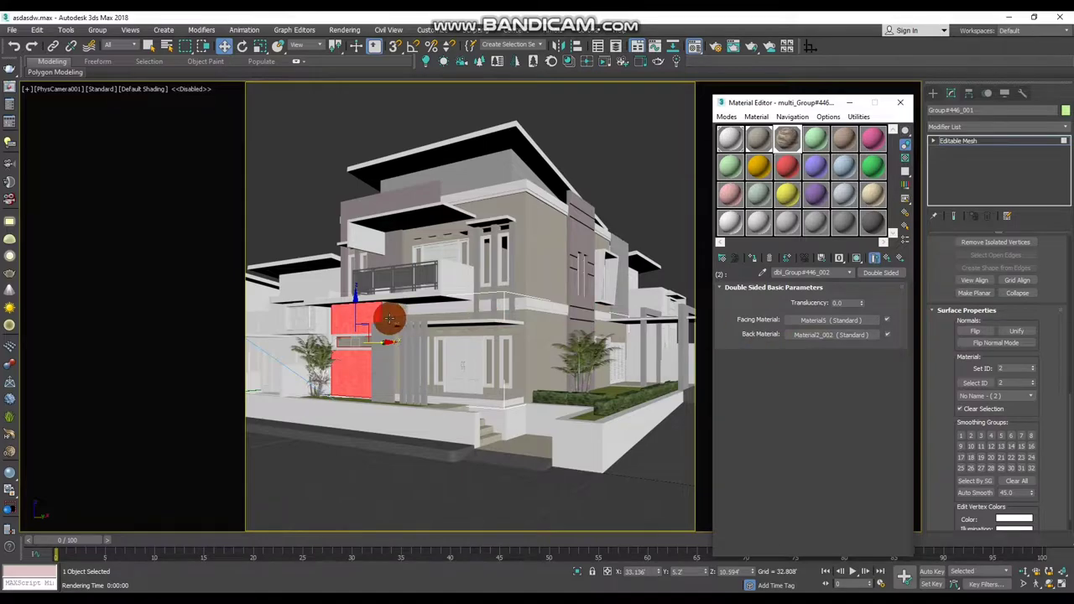
{"action": "left_click", "coordinate": [849, 272]}
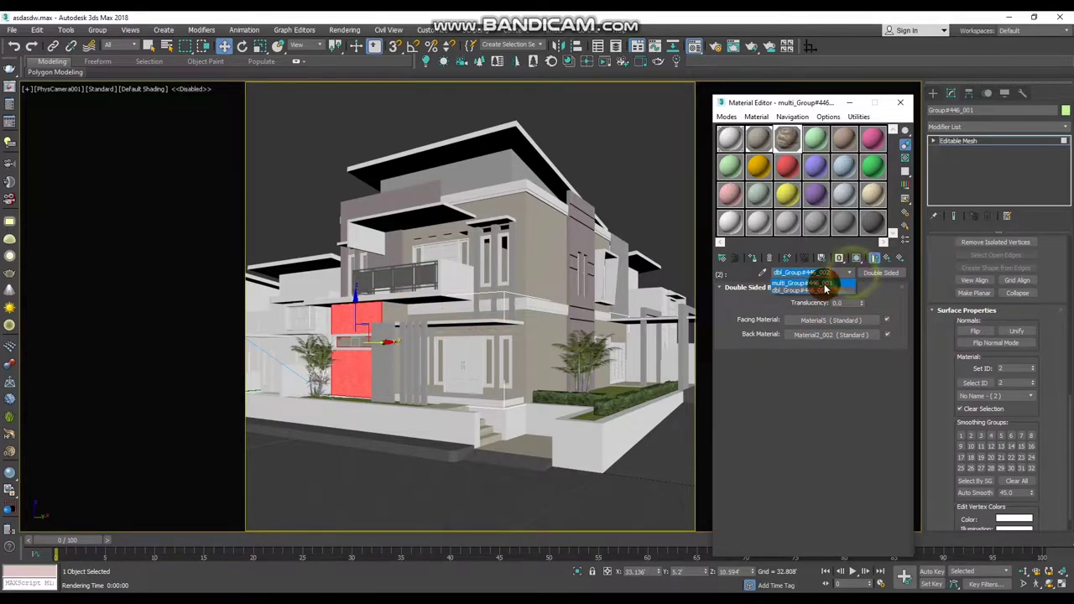
{"action": "left_click", "coordinate": [825, 284]}
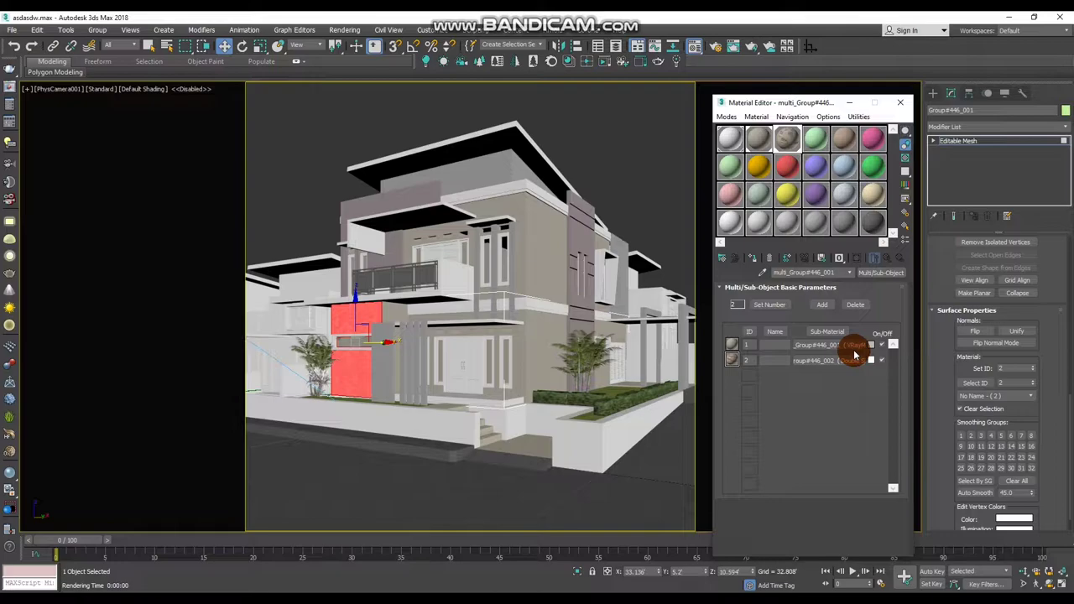
{"action": "left_click", "coordinate": [900, 105]}
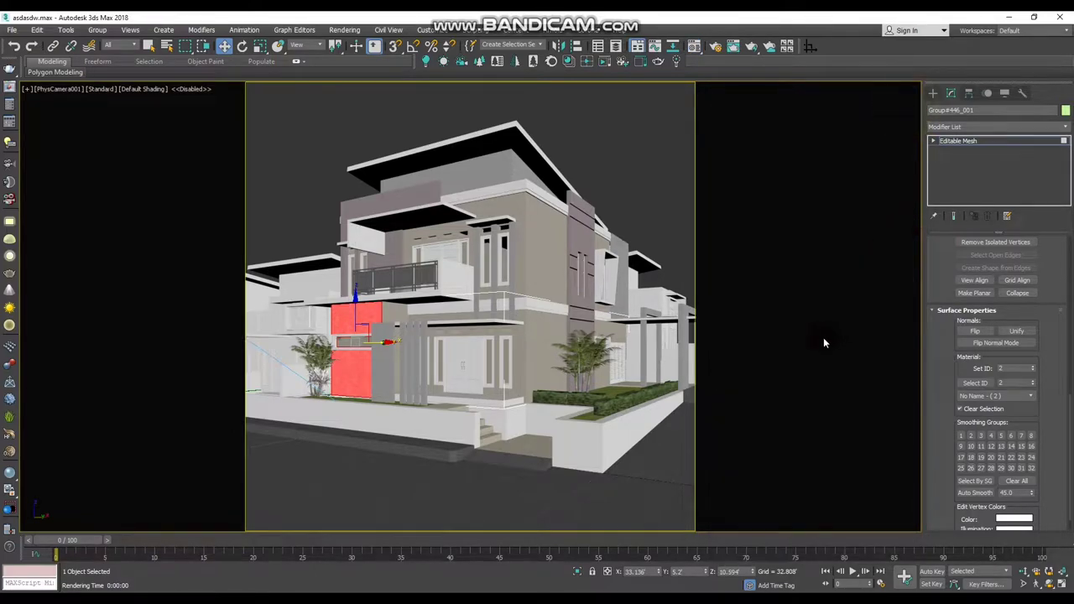
- Exit Face sub-object mode back to the whole Editable Mesh object
{"action": "scroll", "coordinate": [936, 324], "scroll_direction": "up", "scroll_amount": 3}
{"action": "scroll", "coordinate": [996, 259], "scroll_direction": "up", "scroll_amount": 3}
{"action": "scroll", "coordinate": [1002, 276], "scroll_direction": "up", "scroll_amount": 3}
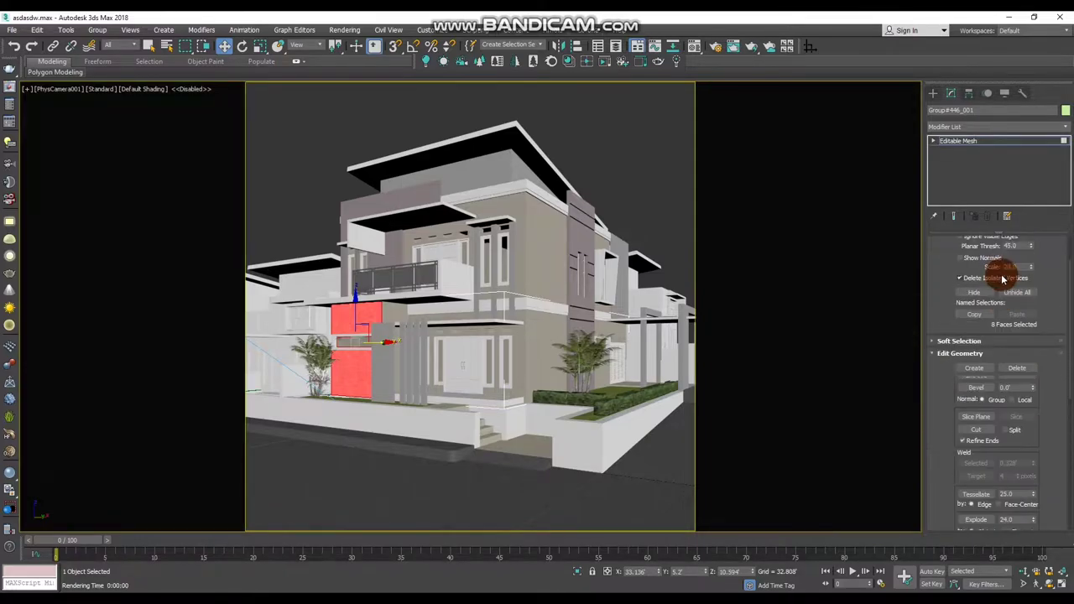
{"action": "scroll", "coordinate": [1013, 261], "scroll_direction": "up", "scroll_amount": 3}
{"action": "left_click", "coordinate": [1011, 262]}
{"action": "left_click", "coordinate": [618, 265]}
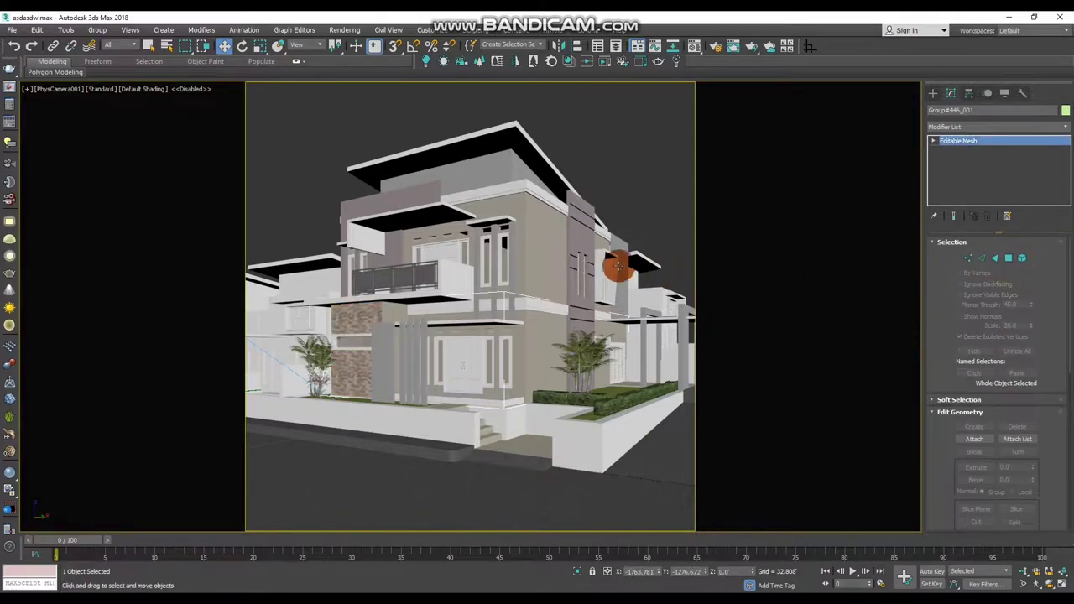
- Pick the balcony's dbl_Group_004 material and replace it with VRayMtl via a 'vraymtl' search
{"action": "left_click", "coordinate": [507, 287]}
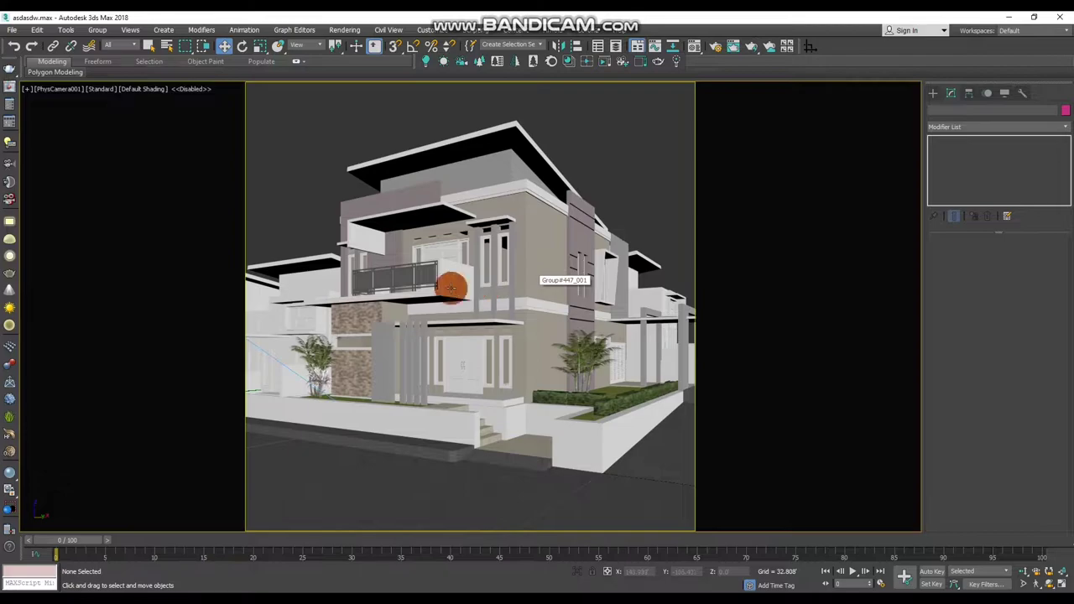
{"action": "key", "text": "m"}
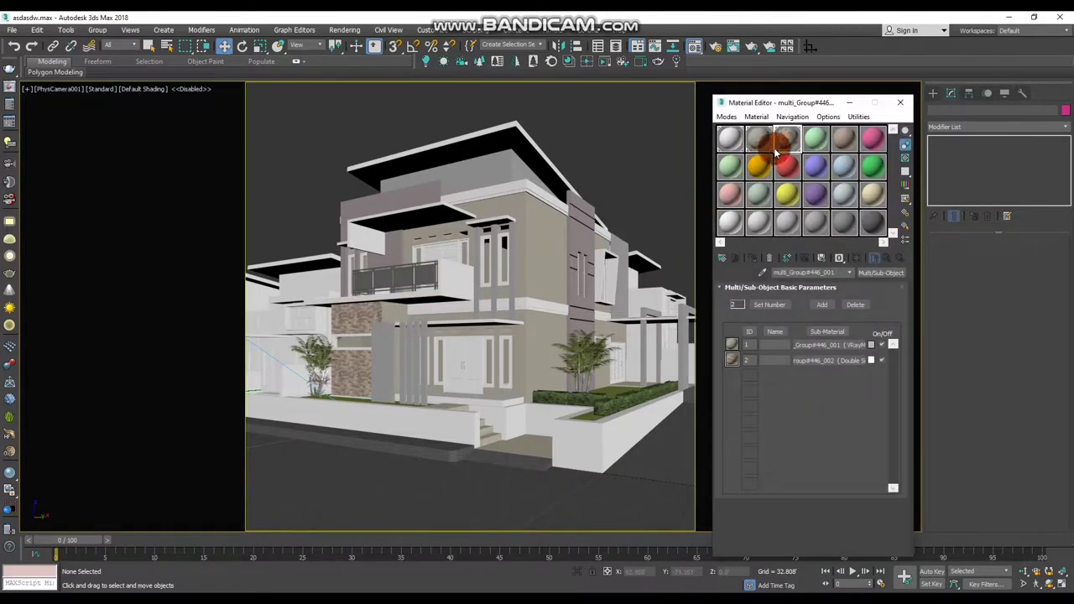
{"action": "left_click_drag", "start_coordinate": [767, 238], "coordinate": [427, 277]}
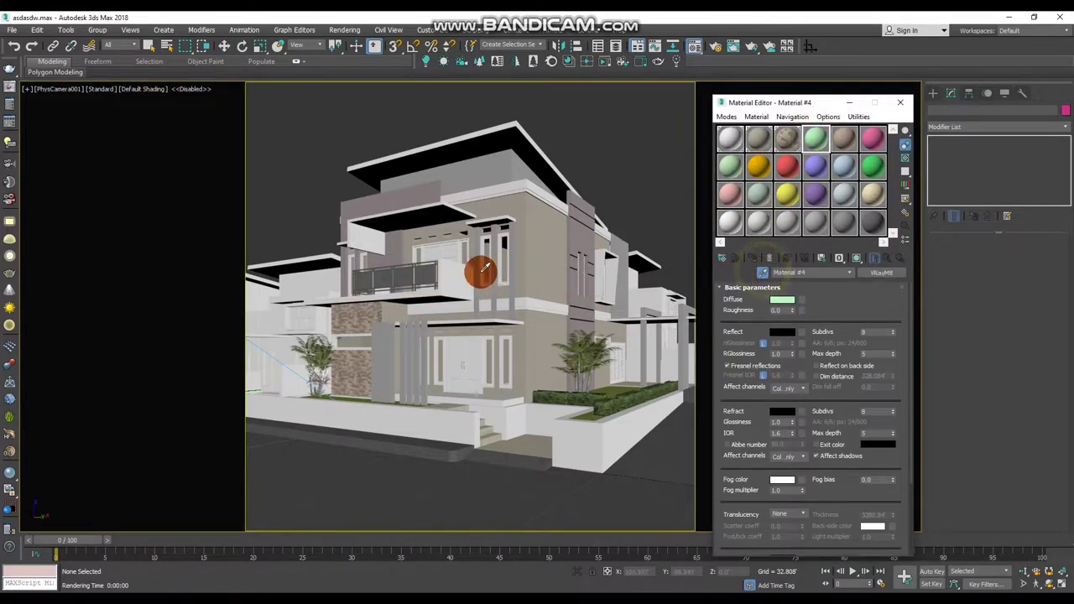
{"action": "left_click", "coordinate": [880, 273]}
{"action": "left_click", "coordinate": [653, 123]}
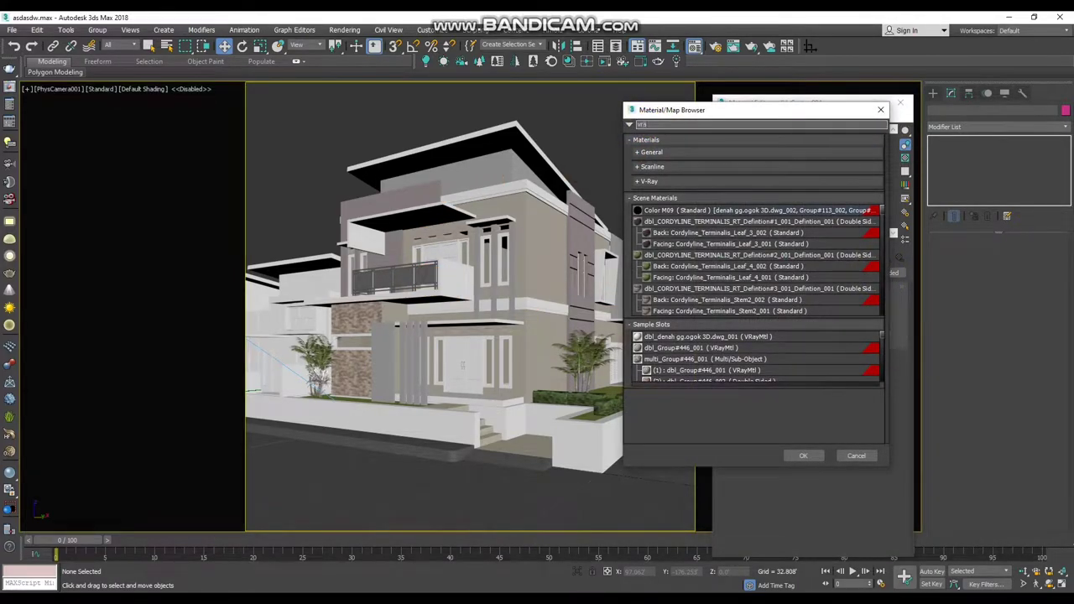
{"action": "key", "text": "BackSpace"}
{"action": "key", "text": "BackSpace"}
{"action": "key", "text": "BackSpace"}
{"action": "type", "text": "aymtl"}
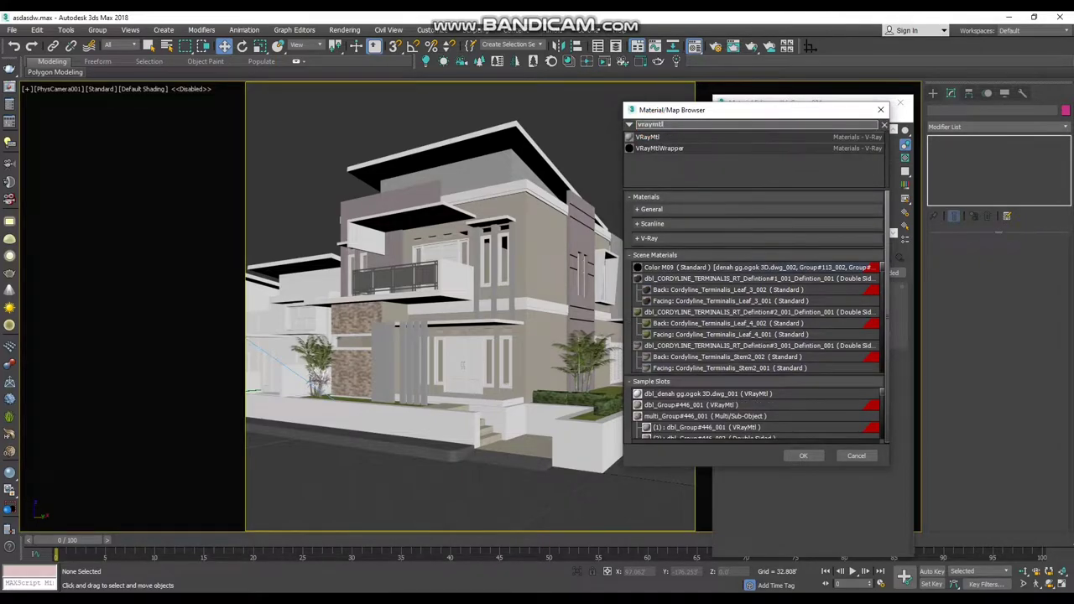
{"action": "double_click", "coordinate": [655, 135]}
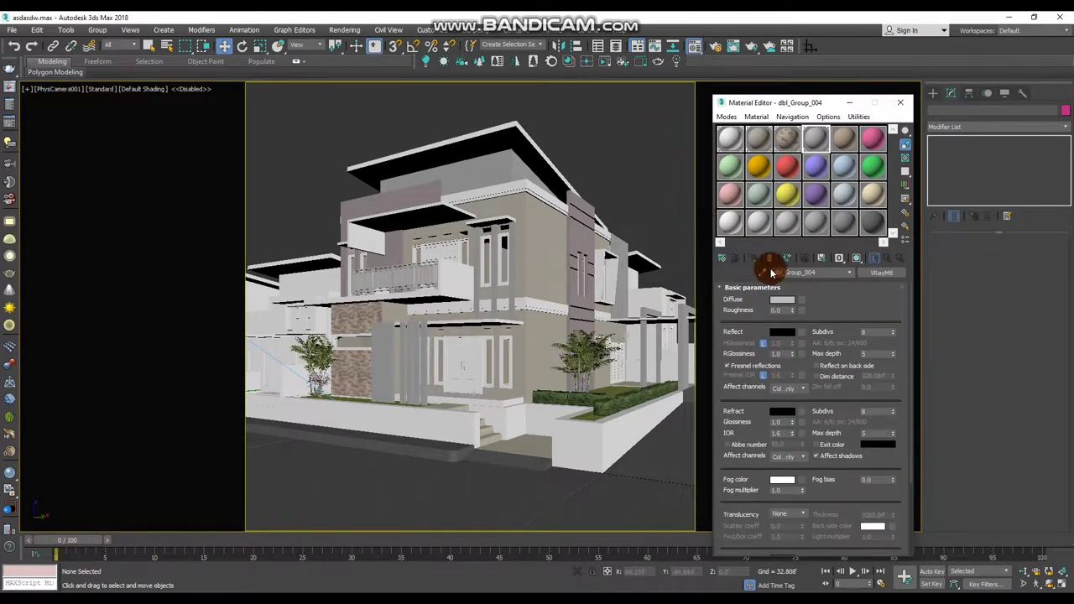
- Set the balcony VRayMtl's diffuse to dark grey and its reflection to white
{"action": "left_click", "coordinate": [782, 299]}
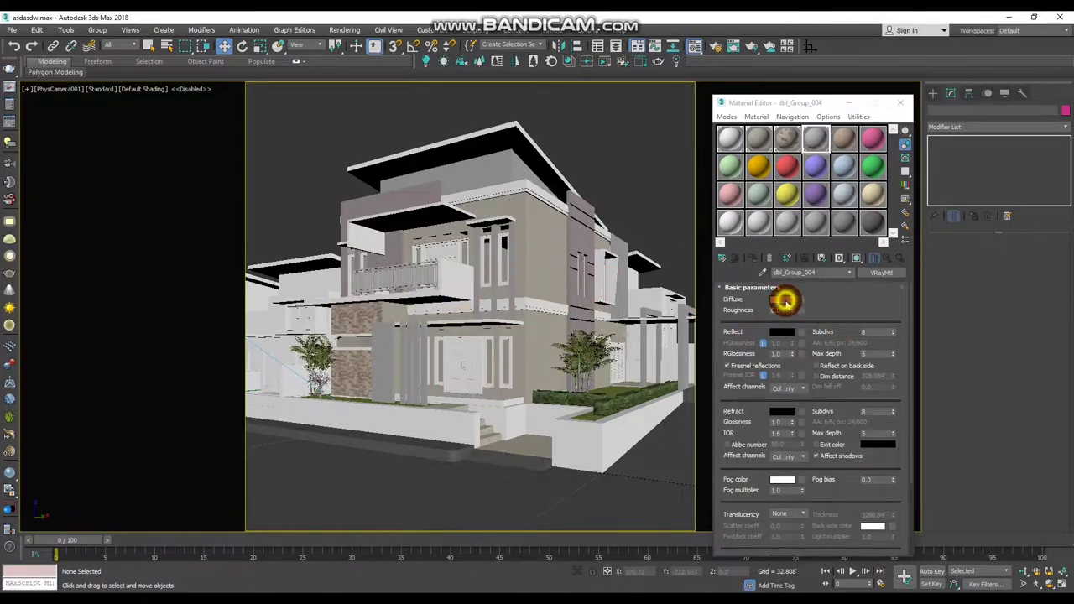
{"action": "left_click_drag", "start_coordinate": [395, 139], "coordinate": [369, 140]}
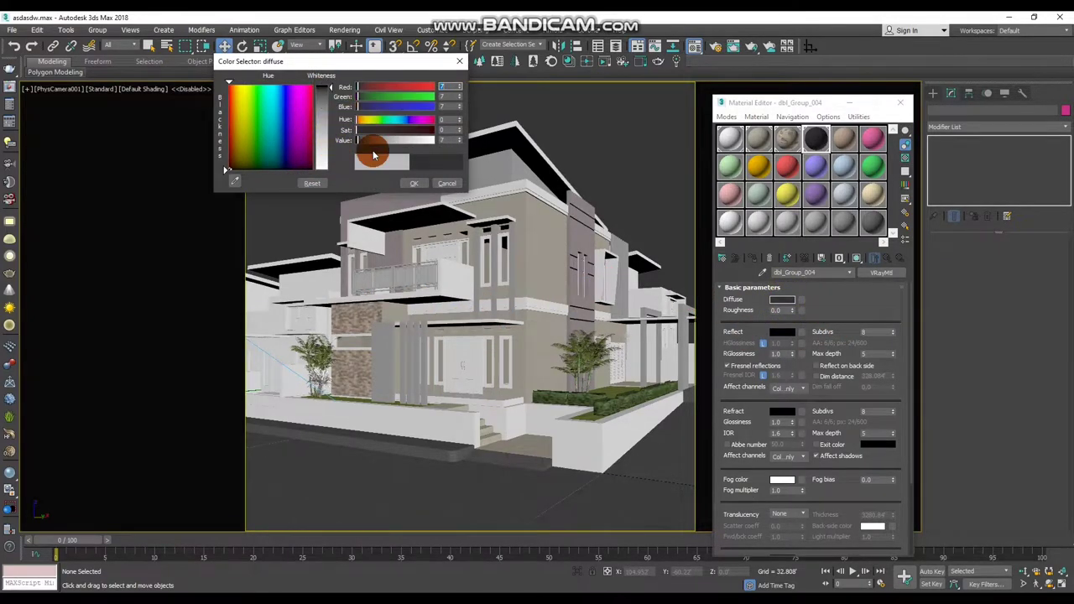
{"action": "left_click", "coordinate": [413, 183]}
{"action": "left_click", "coordinate": [783, 332]}
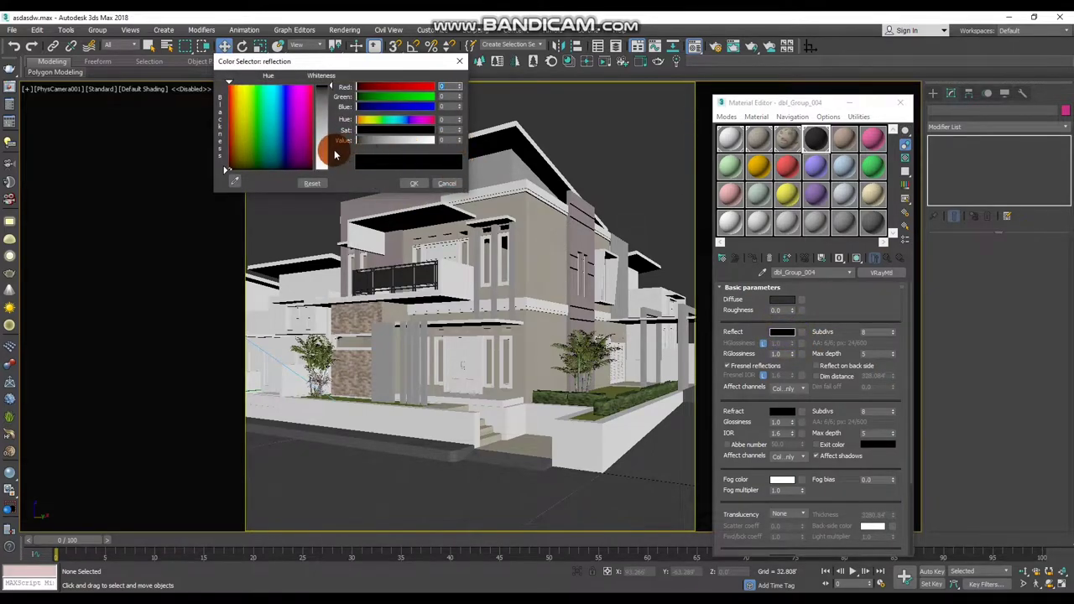
{"action": "left_click_drag", "start_coordinate": [335, 153], "coordinate": [336, 167]}
{"action": "left_click", "coordinate": [413, 183]}
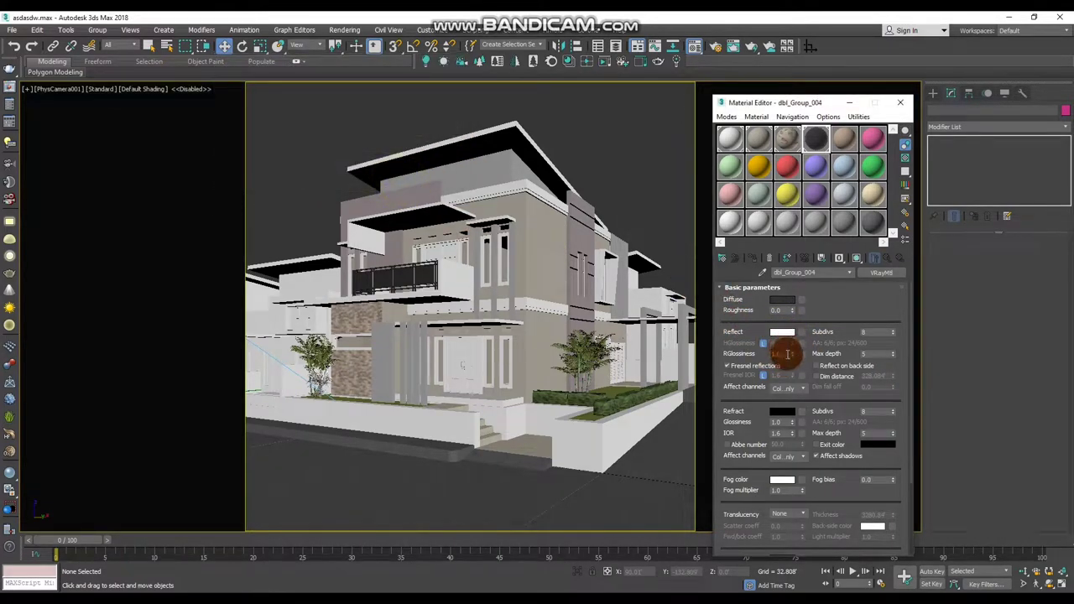
- Set reflection glossiness to 0.8, unlock Fresnel IOR, and start a V-Ray test render
{"action": "left_click", "coordinate": [786, 353]}
{"action": "type", "text": "0.8"}
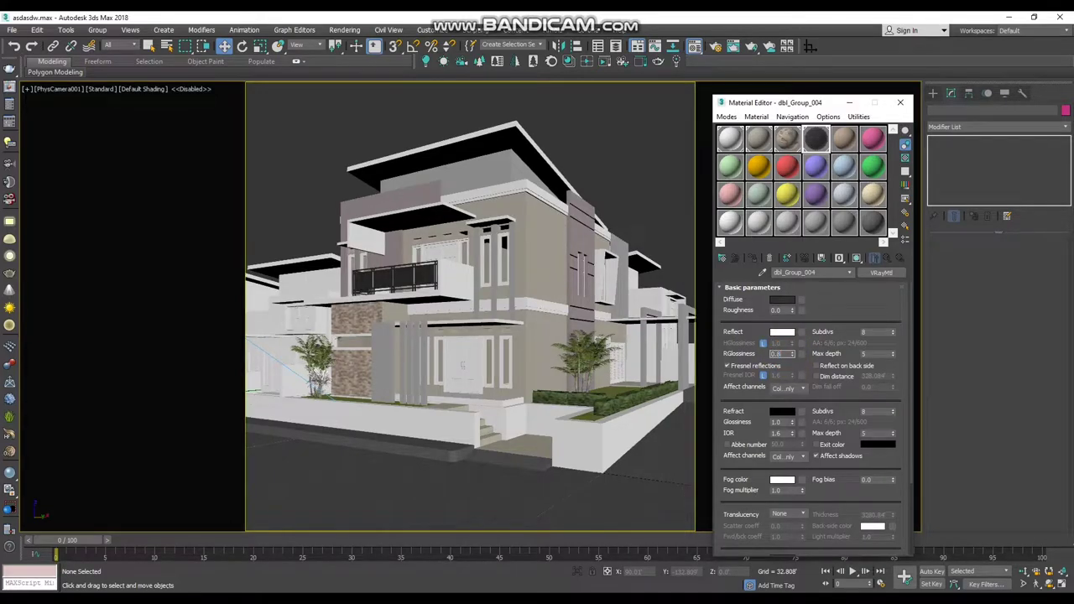
{"action": "left_click", "coordinate": [762, 376]}
{"action": "left_click", "coordinate": [781, 377]}
{"action": "left_click", "coordinate": [789, 348]}
{"action": "type", "text": "3"}
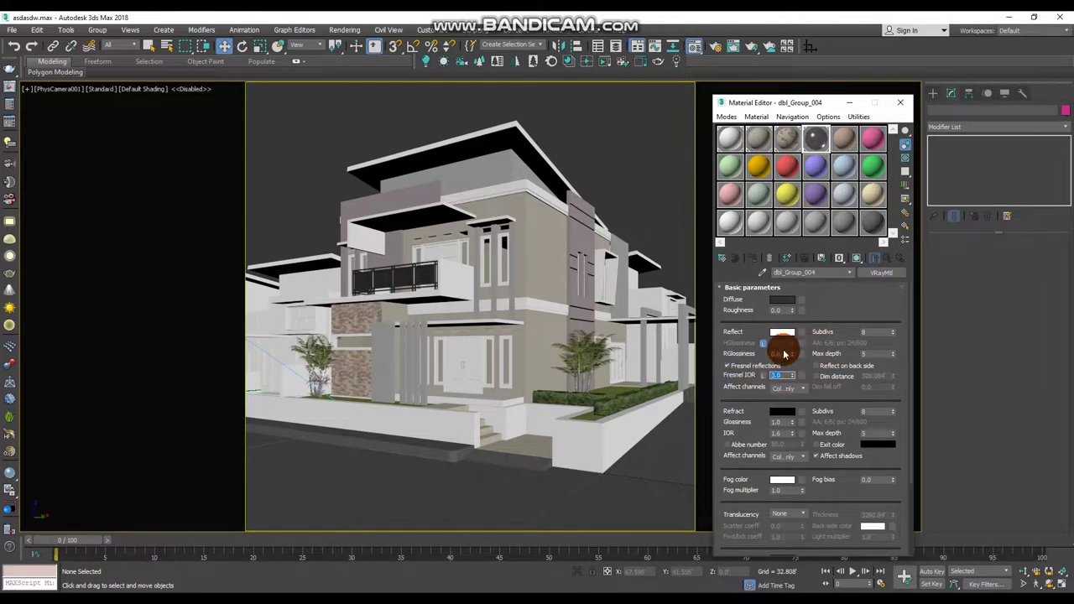
{"action": "left_click", "coordinate": [757, 371]}
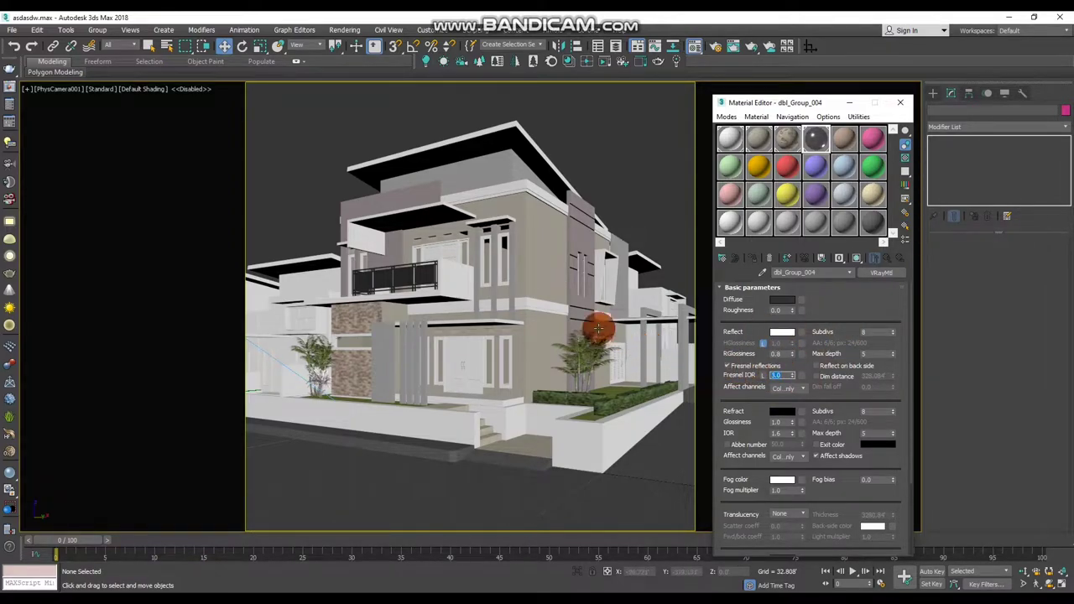
{"action": "left_click", "coordinate": [496, 356]}
{"action": "key", "text": "shift+q"}
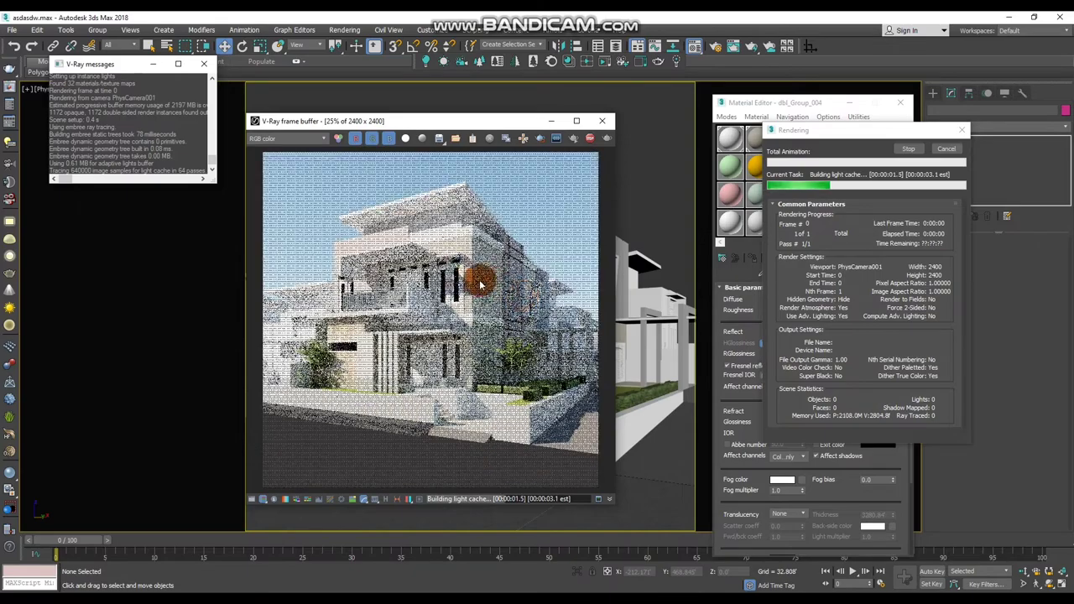
- Zoom the V-Ray frame buffer and use Track mouse while rendering to refine the facade first
{"action": "double_click", "coordinate": [378, 303]}
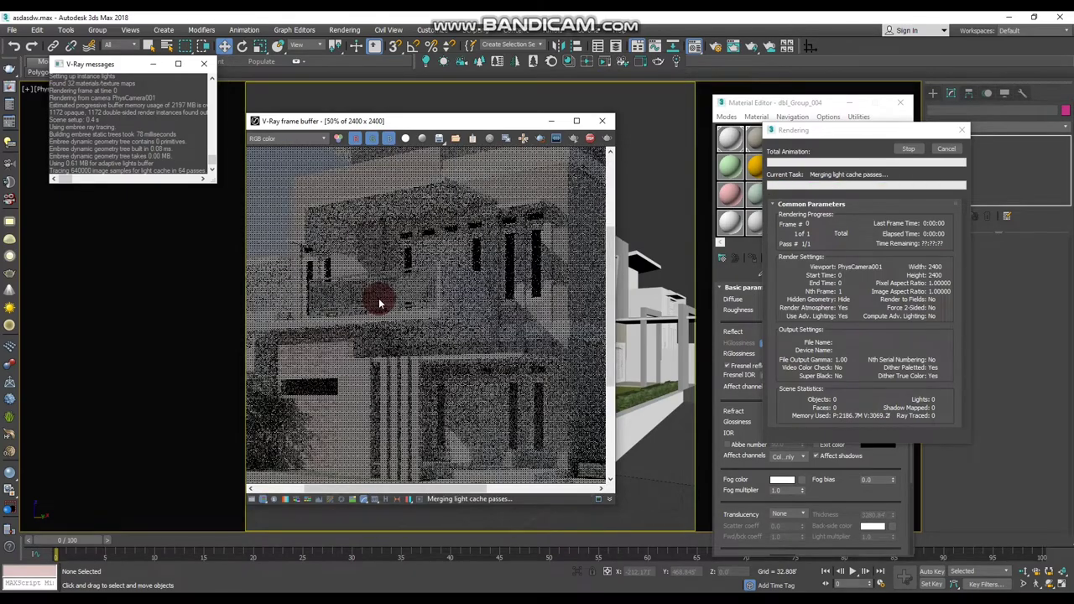
{"action": "scroll", "coordinate": [379, 302], "scroll_direction": "down", "scroll_amount": 1}
{"action": "scroll", "coordinate": [379, 304], "scroll_direction": "down", "scroll_amount": 1}
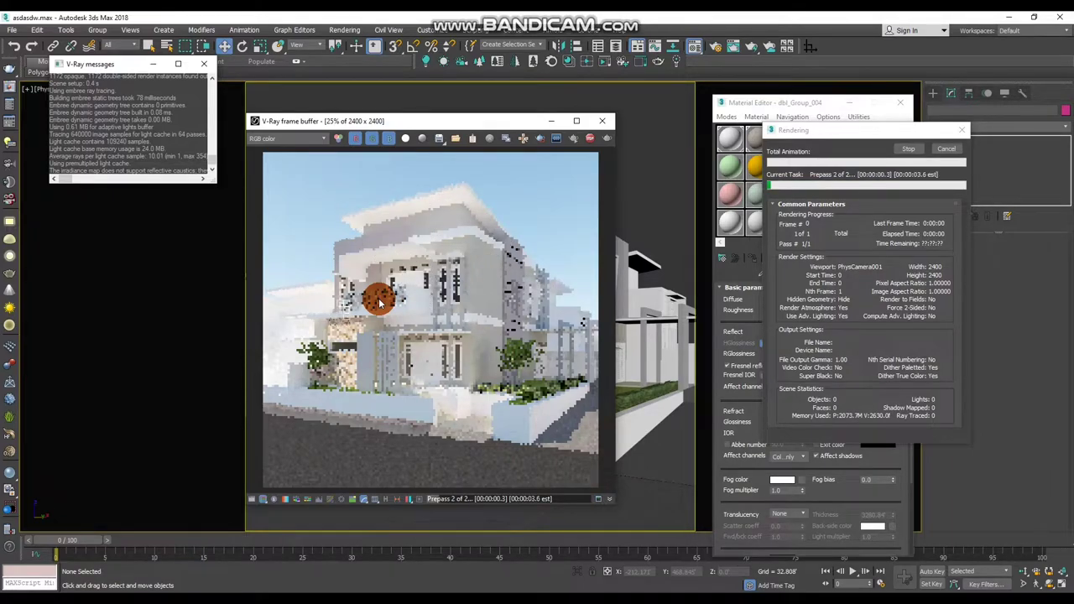
{"action": "left_click", "coordinate": [523, 138]}
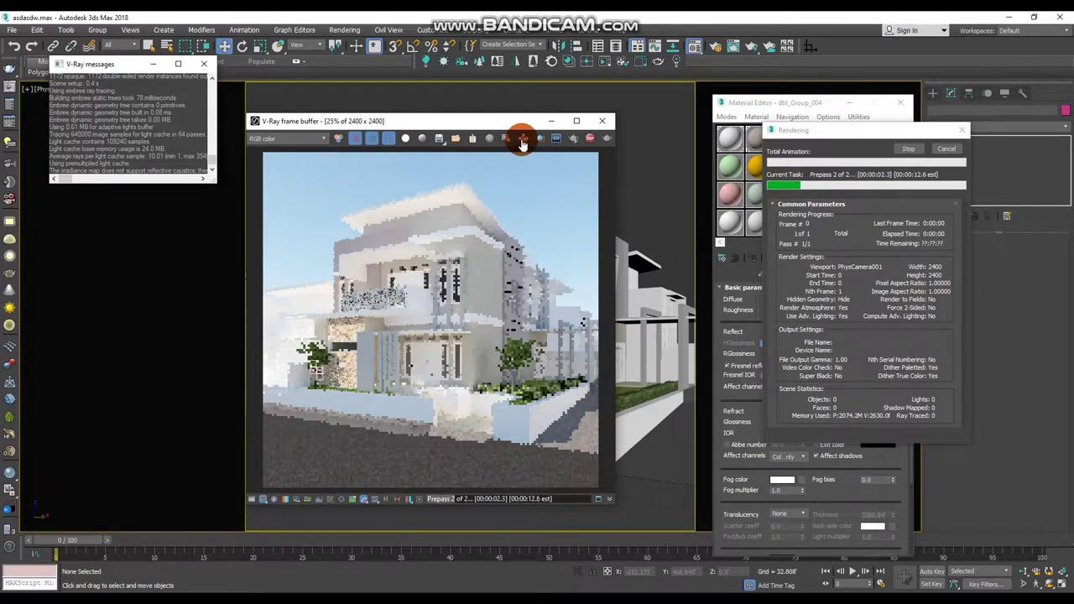
{"action": "mouse_move", "coordinate": [393, 300]}
{"action": "left_mouse_down"}
{"action": "mouse_move", "coordinate": [435, 257]}
{"action": "mouse_move", "coordinate": [439, 230]}
{"action": "mouse_move", "coordinate": [445, 264]}
{"action": "mouse_move", "coordinate": [498, 300]}
{"action": "mouse_move", "coordinate": [473, 352]}
{"action": "mouse_move", "coordinate": [372, 344]}
{"action": "mouse_move", "coordinate": [384, 387]}
{"action": "mouse_move", "coordinate": [488, 403]}
{"action": "mouse_move", "coordinate": [497, 418]}
{"action": "mouse_move", "coordinate": [410, 435]}
{"action": "mouse_move", "coordinate": [487, 363]}
{"action": "left_mouse_up"}
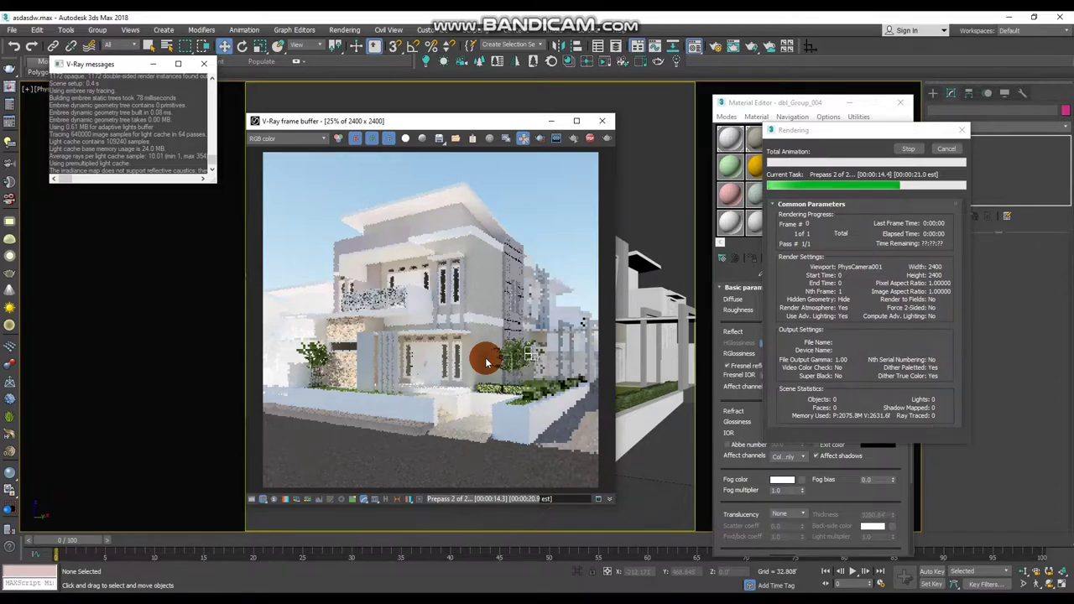
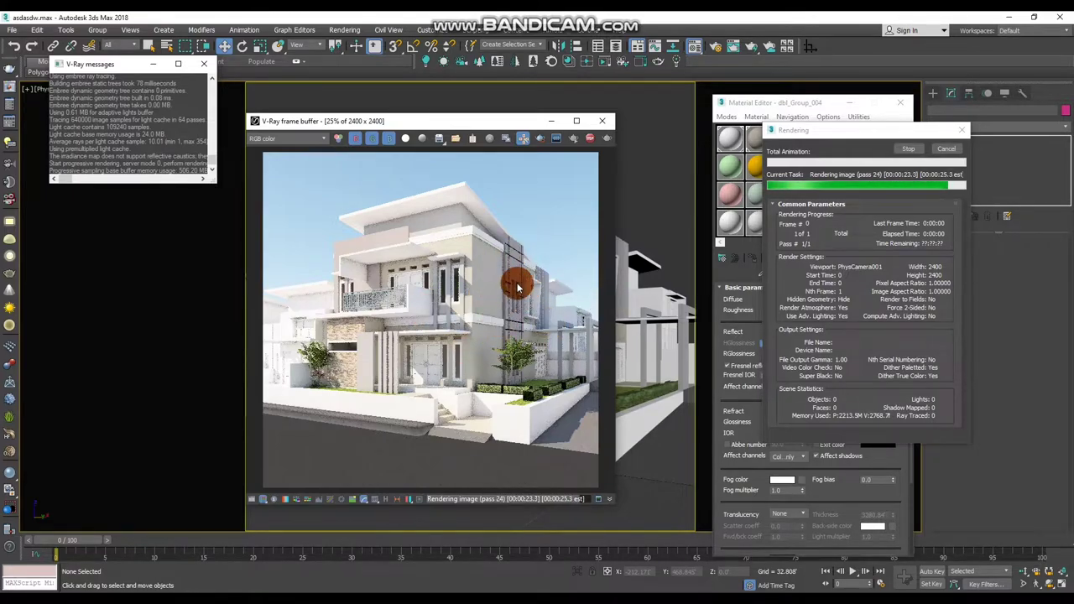
- Zoom and pan across the finished render to check the roof corner, balcony, windows and facade for noise
{"action": "scroll", "coordinate": [486, 256], "scroll_direction": "up", "scroll_amount": 2}
{"action": "scroll", "coordinate": [486, 256], "scroll_direction": "up", "scroll_amount": 1}
{"action": "middle_click_drag", "start_coordinate": [470, 216], "coordinate": [477, 302]}
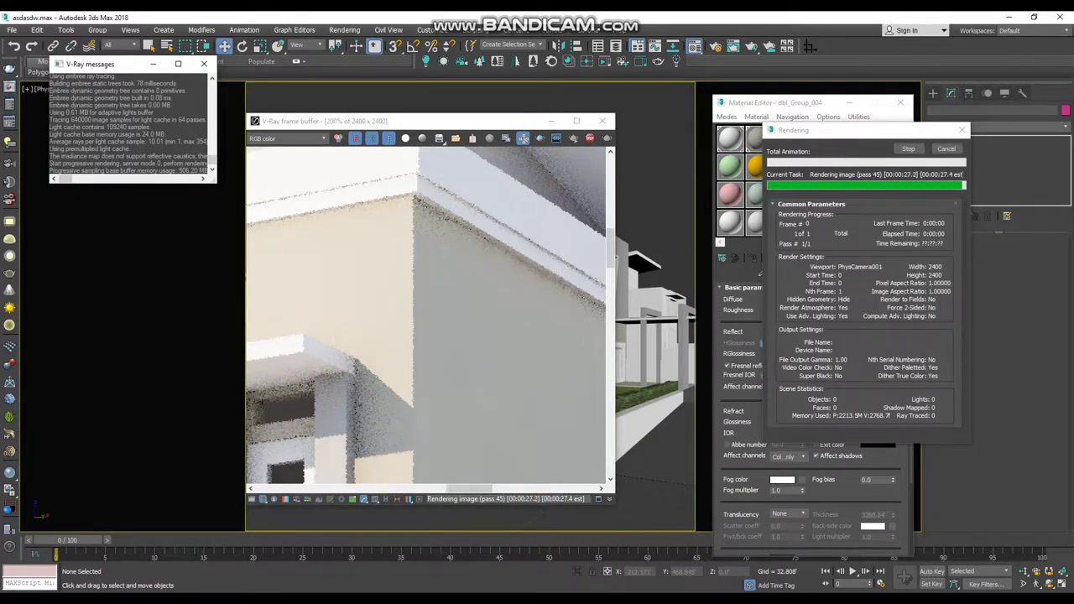
{"action": "left_click", "coordinate": [495, 603]}
{"action": "left_click", "coordinate": [495, 603]}
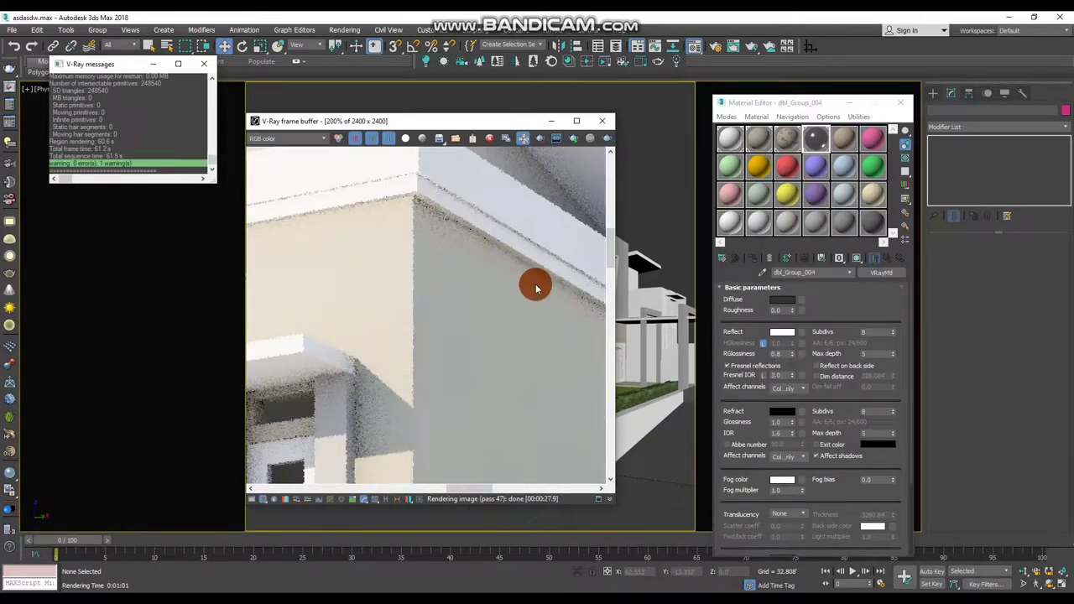
{"action": "scroll", "coordinate": [528, 288], "scroll_direction": "down", "scroll_amount": 2}
{"action": "scroll", "coordinate": [504, 293], "scroll_direction": "down", "scroll_amount": 1}
{"action": "scroll", "coordinate": [491, 296], "scroll_direction": "up", "scroll_amount": 2}
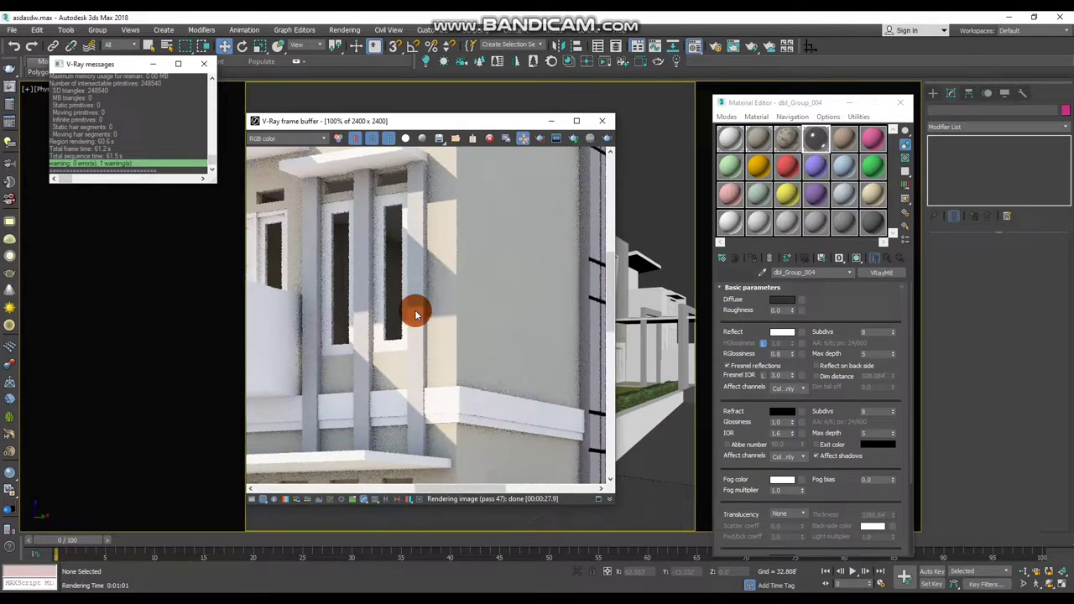
{"action": "middle_click_drag", "start_coordinate": [412, 310], "coordinate": [532, 319]}
{"action": "mouse_move", "coordinate": [449, 308]}
{"action": "middle_mouse_down"}
{"action": "mouse_move", "coordinate": [431, 302]}
{"action": "mouse_move", "coordinate": [422, 260]}
{"action": "middle_mouse_up"}
{"action": "scroll", "coordinate": [422, 260], "scroll_direction": "down", "scroll_amount": 1}
{"action": "scroll", "coordinate": [418, 273], "scroll_direction": "down", "scroll_amount": 1}
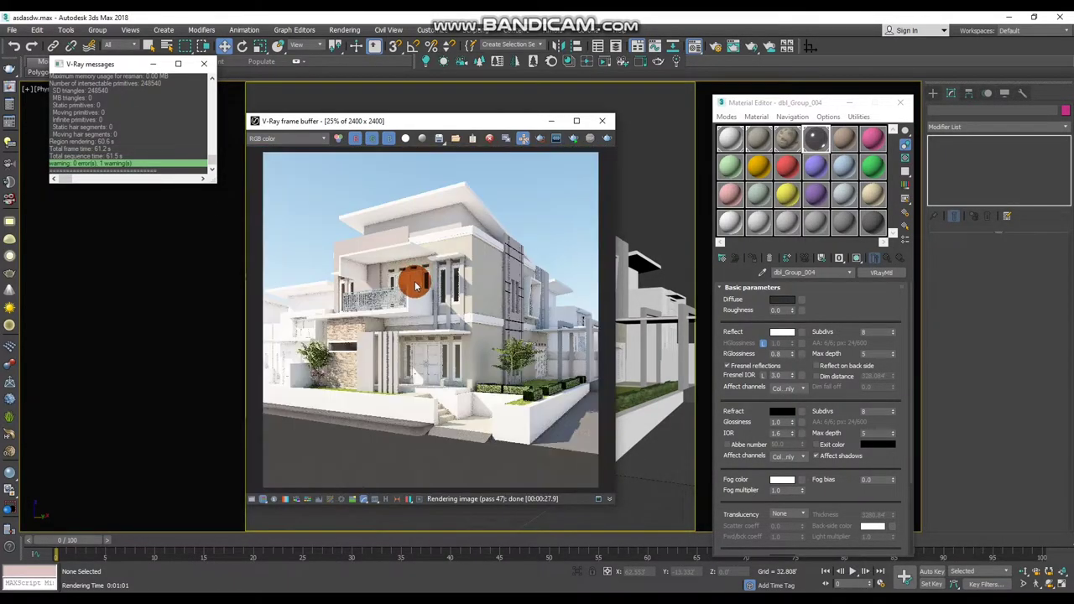
- Bring the Render Setup window forward
{"action": "left_click", "coordinate": [643, 185]}
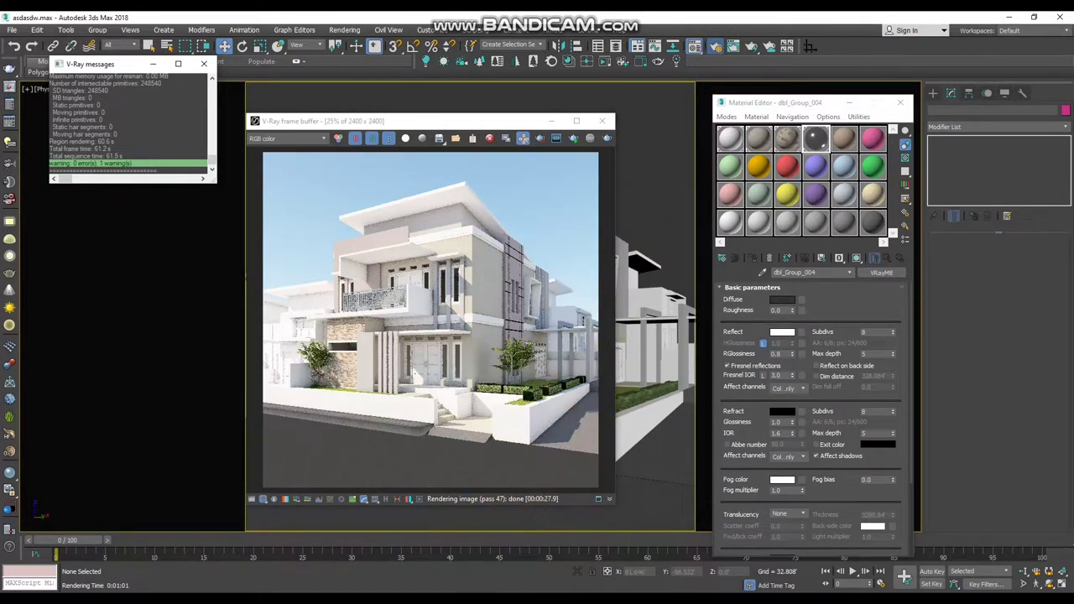
{"action": "left_click", "coordinate": [503, 603]}
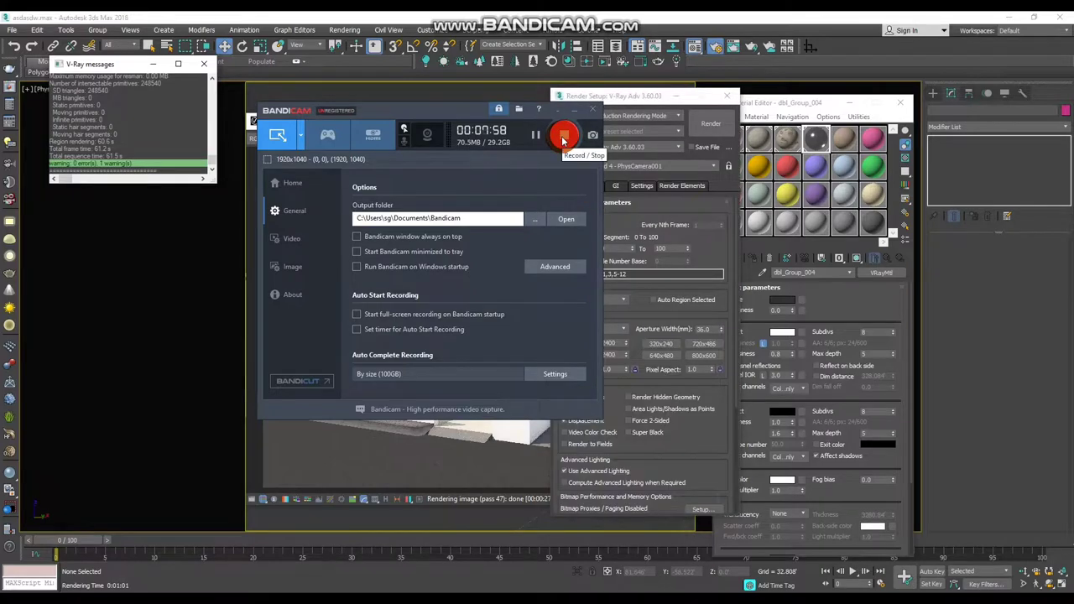
{"action": "left_click", "coordinate": [564, 137]}
{"action": "left_click", "coordinate": [577, 110]}
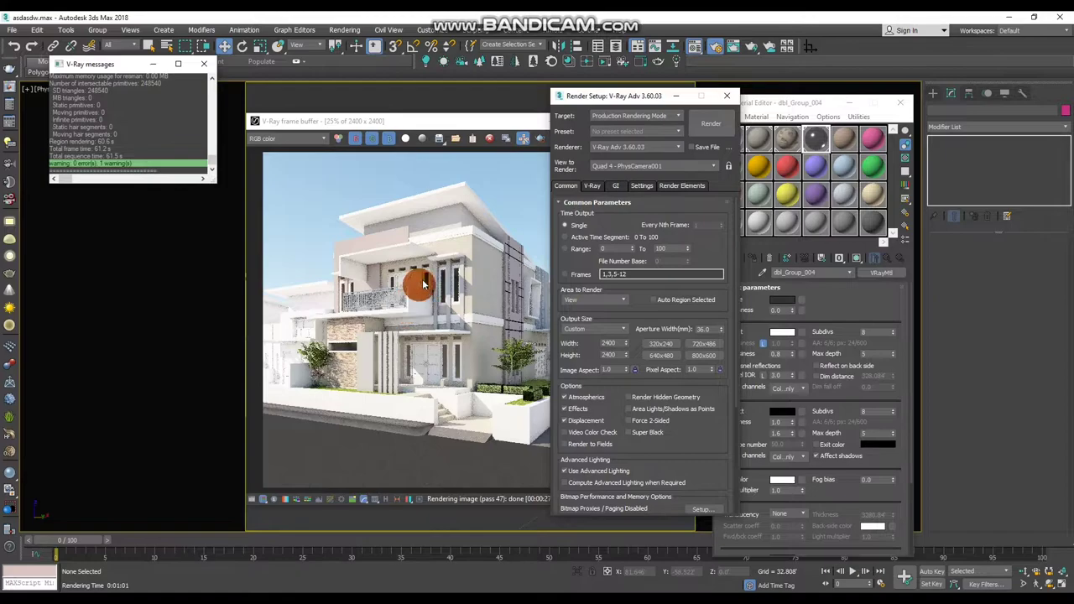
- Set the V-Ray image sampler to Bucket with max subdivs 10 and noise threshold 0.001
{"action": "left_click", "coordinate": [591, 186]}
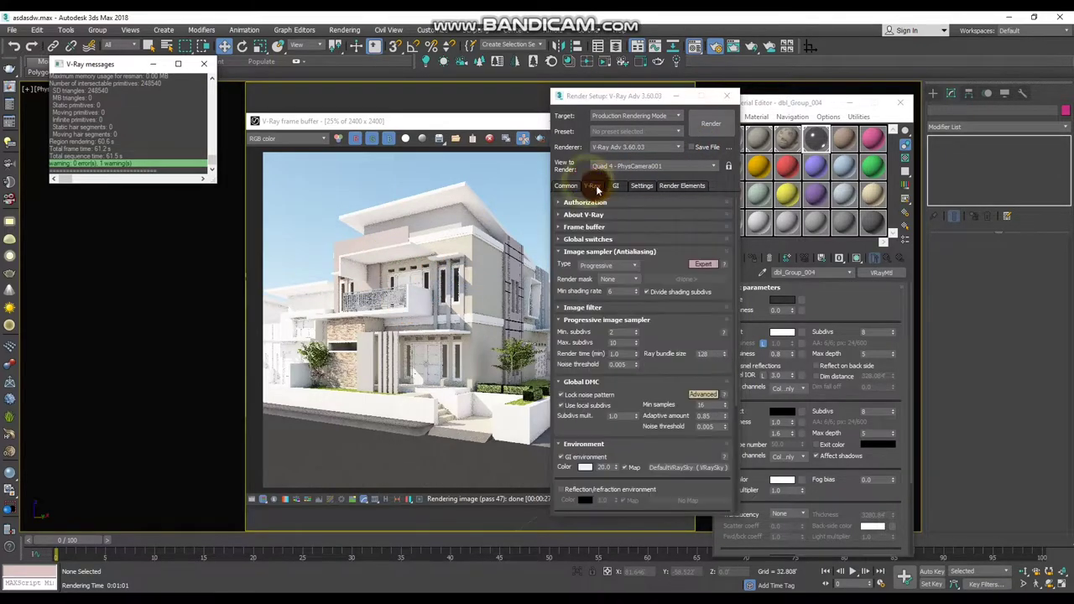
{"action": "left_click", "coordinate": [605, 267]}
{"action": "left_click", "coordinate": [612, 268]}
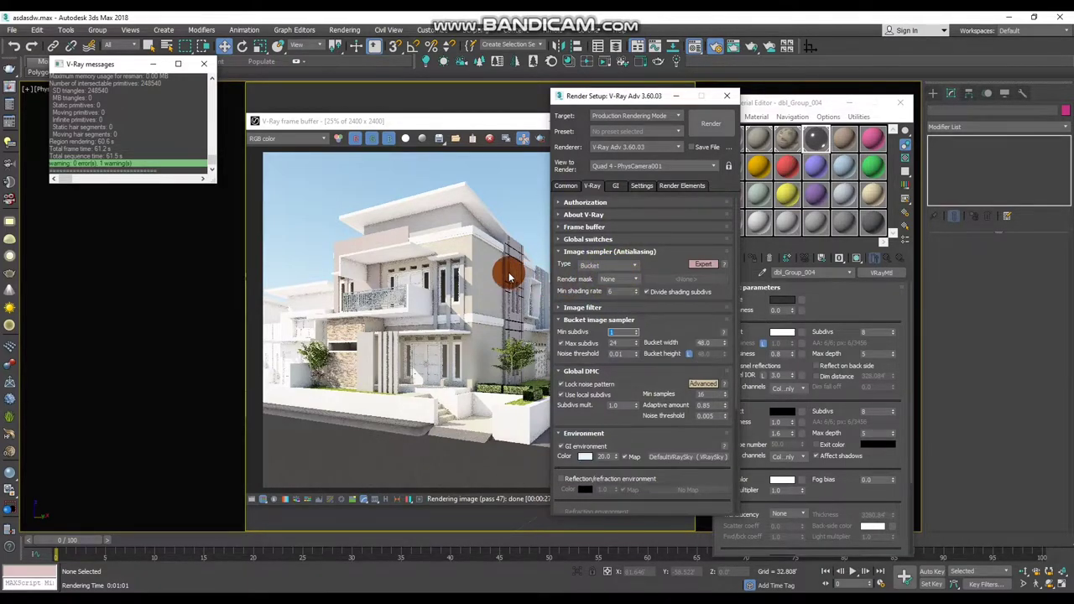
{"action": "left_click", "coordinate": [625, 336]}
{"action": "type", "text": "10"}
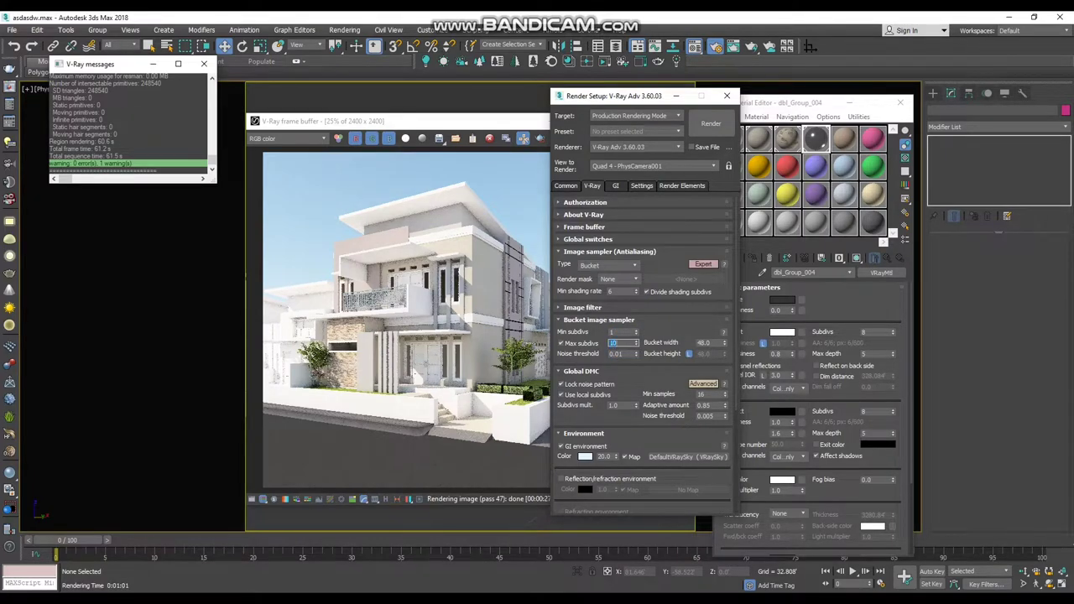
{"action": "left_click", "coordinate": [610, 269]}
{"action": "left_click", "coordinate": [621, 359]}
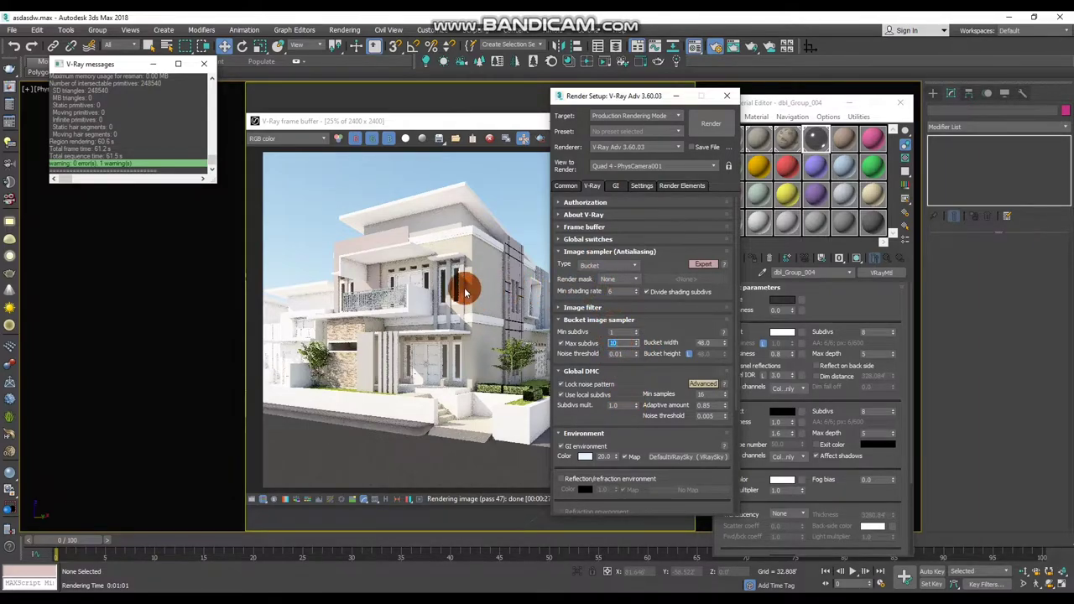
{"action": "left_click", "coordinate": [619, 355]}
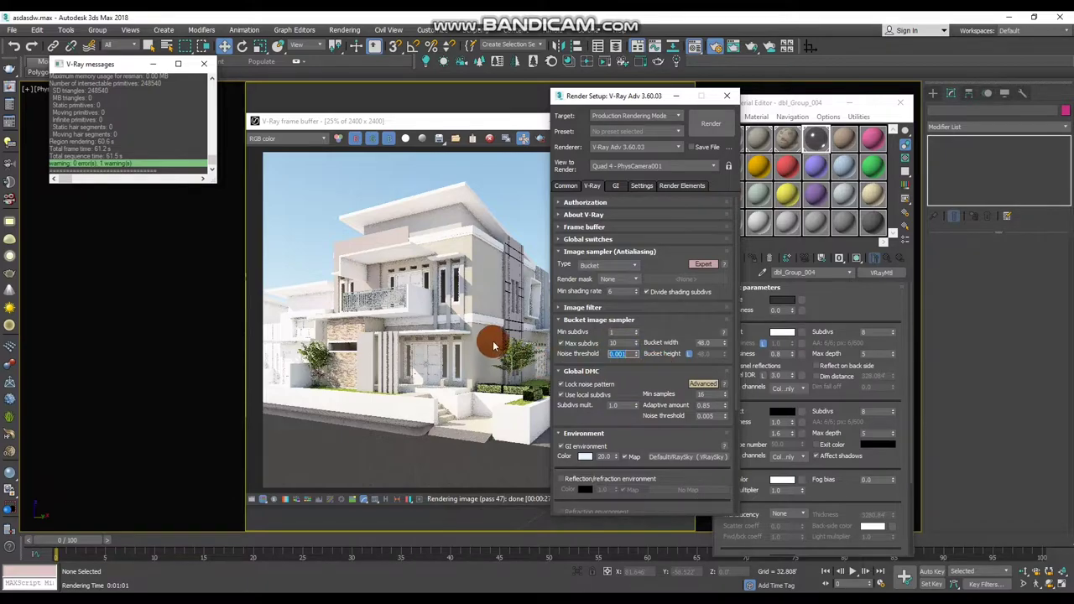
- Enable Region render in the frame buffer and mark a box around the upper-floor windows
{"action": "left_click", "coordinate": [477, 323]}
{"action": "left_click", "coordinate": [538, 139]}
{"action": "left_click_drag", "start_coordinate": [490, 217], "coordinate": [435, 317]}
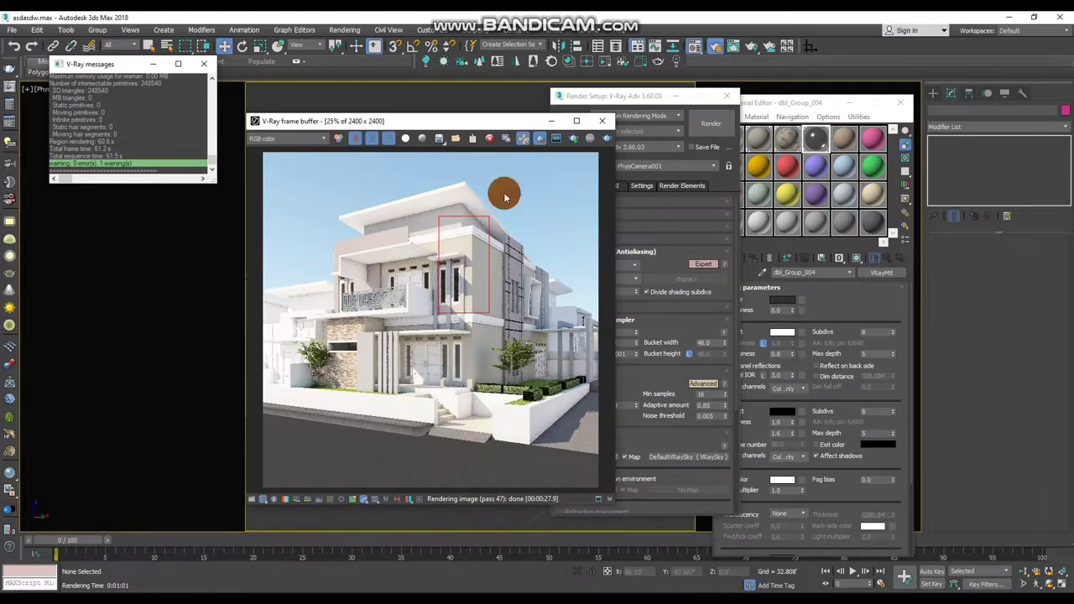
- Render the upper-floor window region and zoom in to inspect it until it finishes in 18 seconds
{"action": "left_click", "coordinate": [606, 139]}
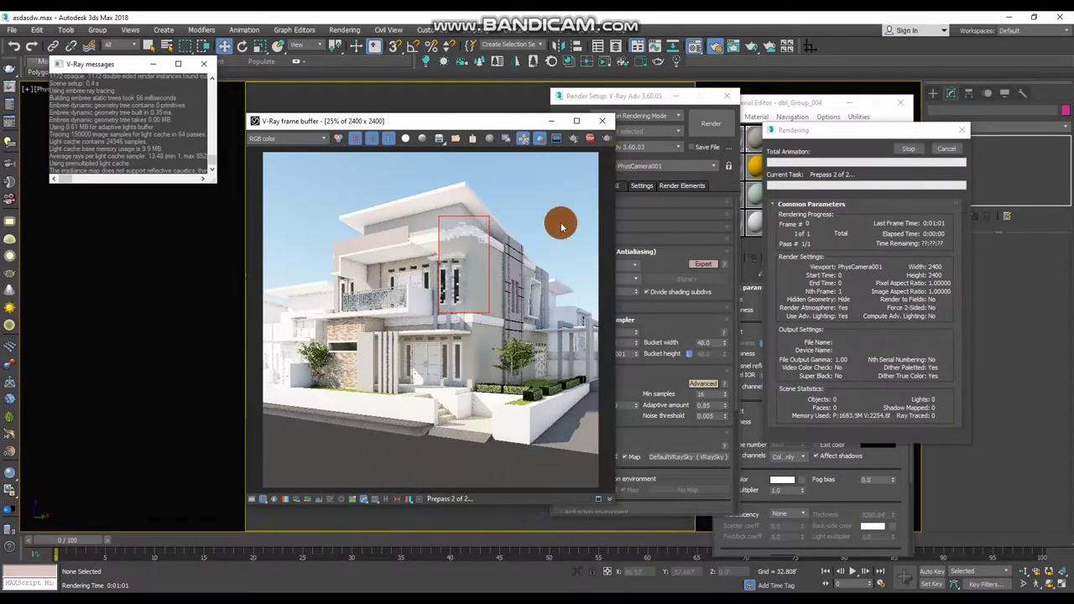
{"action": "double_click", "coordinate": [463, 282]}
{"action": "scroll", "coordinate": [462, 282], "scroll_direction": "up", "scroll_amount": 1}
{"action": "scroll", "coordinate": [463, 282], "scroll_direction": "down", "scroll_amount": 1}
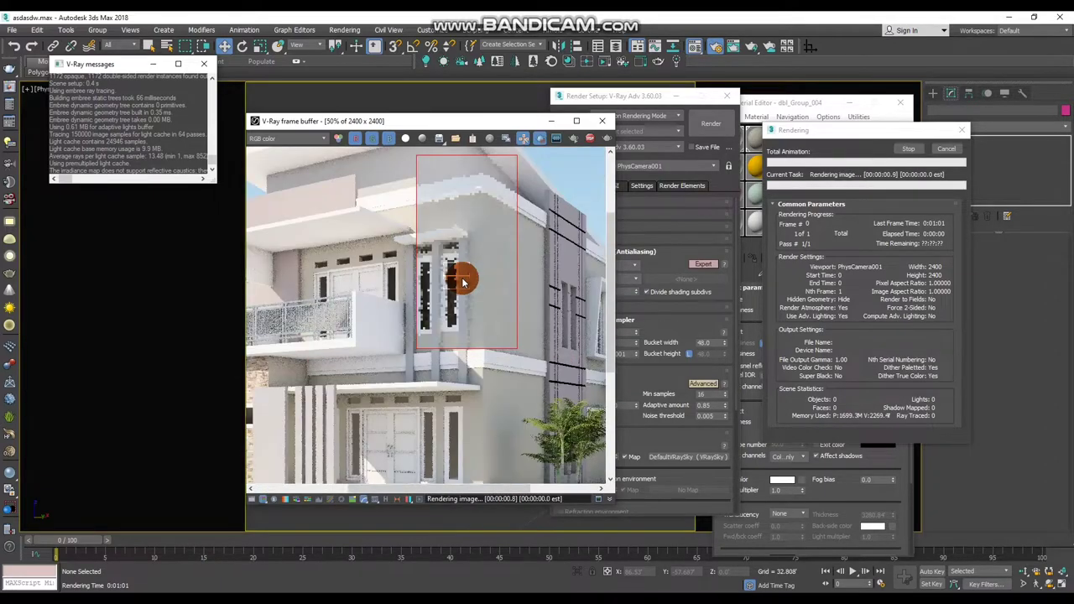
{"action": "scroll", "coordinate": [462, 282], "scroll_direction": "up", "scroll_amount": 1}
{"action": "scroll", "coordinate": [462, 280], "scroll_direction": "up", "scroll_amount": 1}
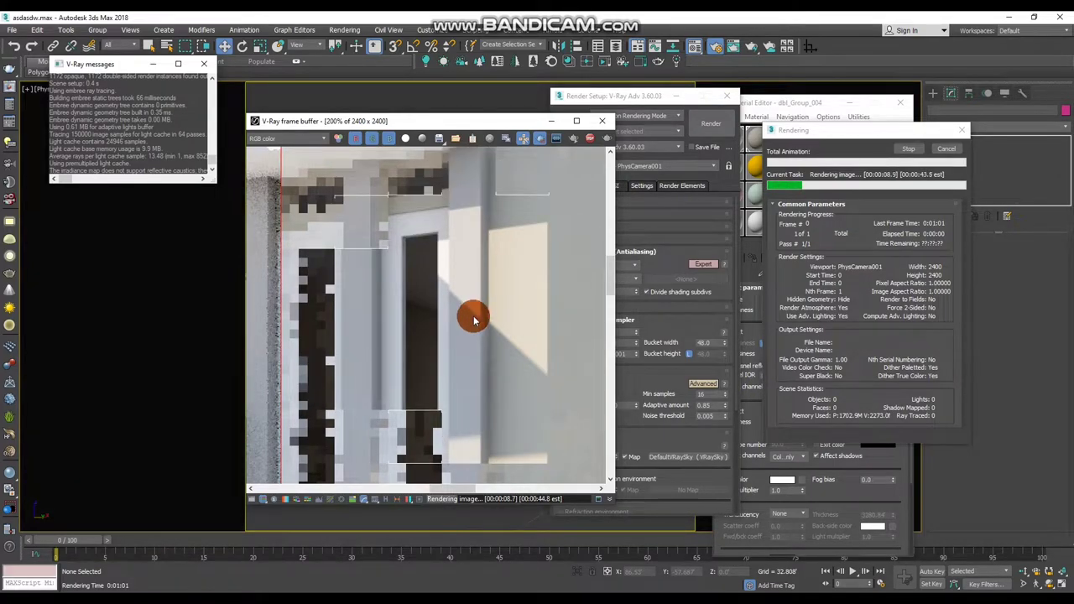
{"action": "scroll", "coordinate": [482, 314], "scroll_direction": "down", "scroll_amount": 1}
{"action": "scroll", "coordinate": [483, 314], "scroll_direction": "down", "scroll_amount": 1}
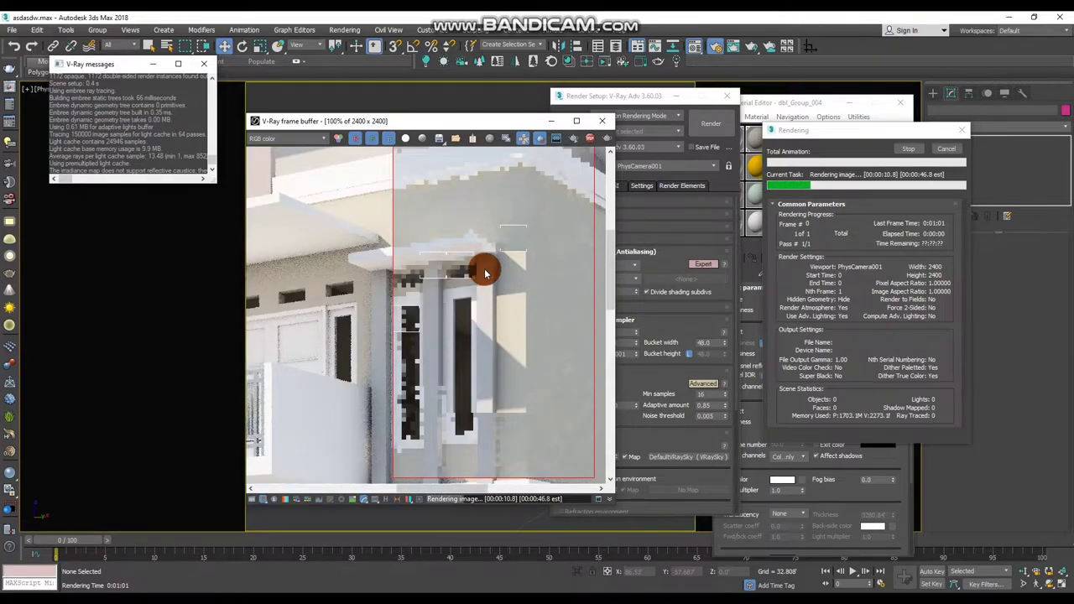
{"action": "middle_click_drag", "start_coordinate": [439, 297], "coordinate": [482, 314]}
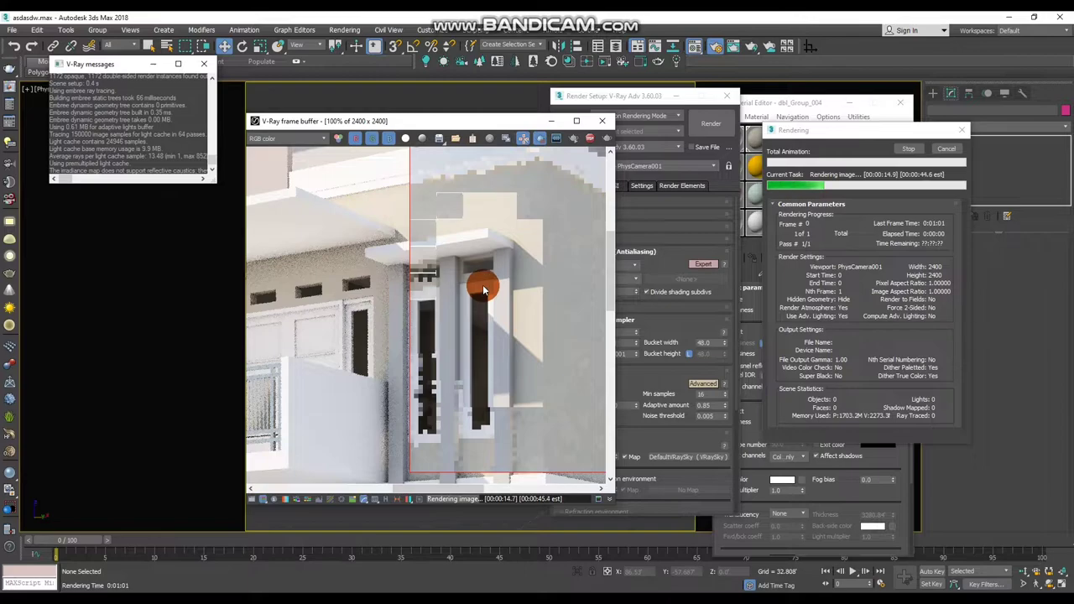
{"action": "scroll", "coordinate": [482, 289], "scroll_direction": "down", "scroll_amount": 1}
{"action": "scroll", "coordinate": [482, 298], "scroll_direction": "down", "scroll_amount": 1}
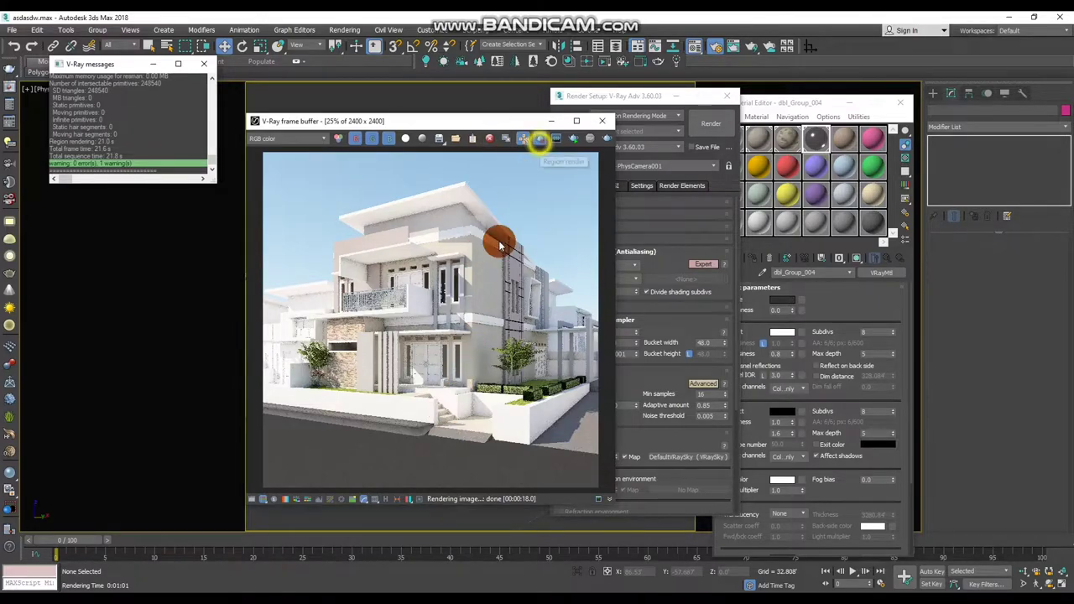
- Mark a new region over the front wall and entrance steps and render it
{"action": "left_click", "coordinate": [540, 137]}
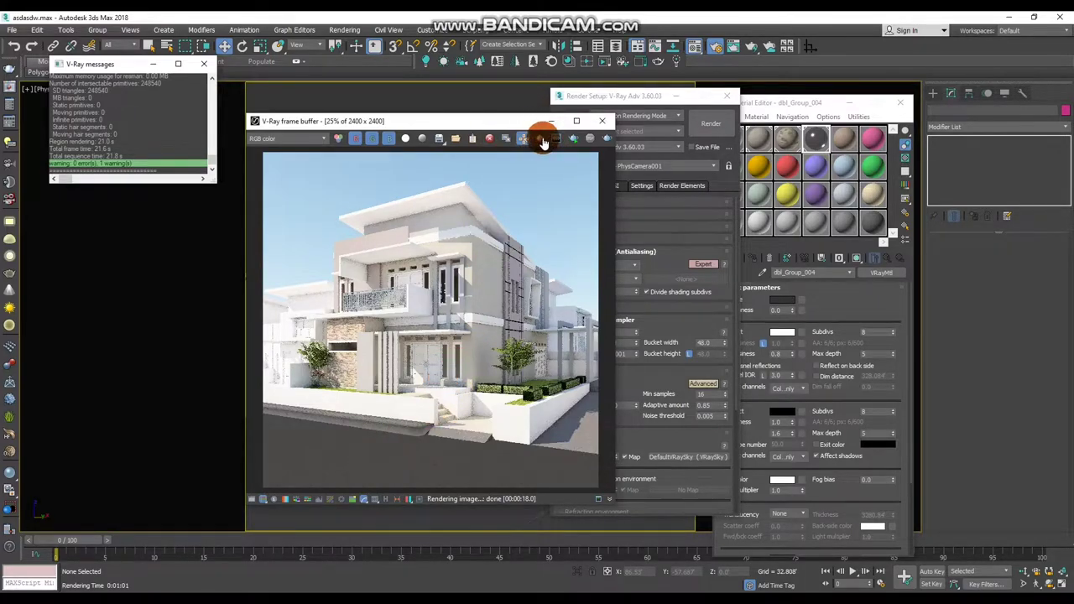
{"action": "left_click_drag", "start_coordinate": [458, 368], "coordinate": [329, 441]}
{"action": "left_click", "coordinate": [607, 138]}
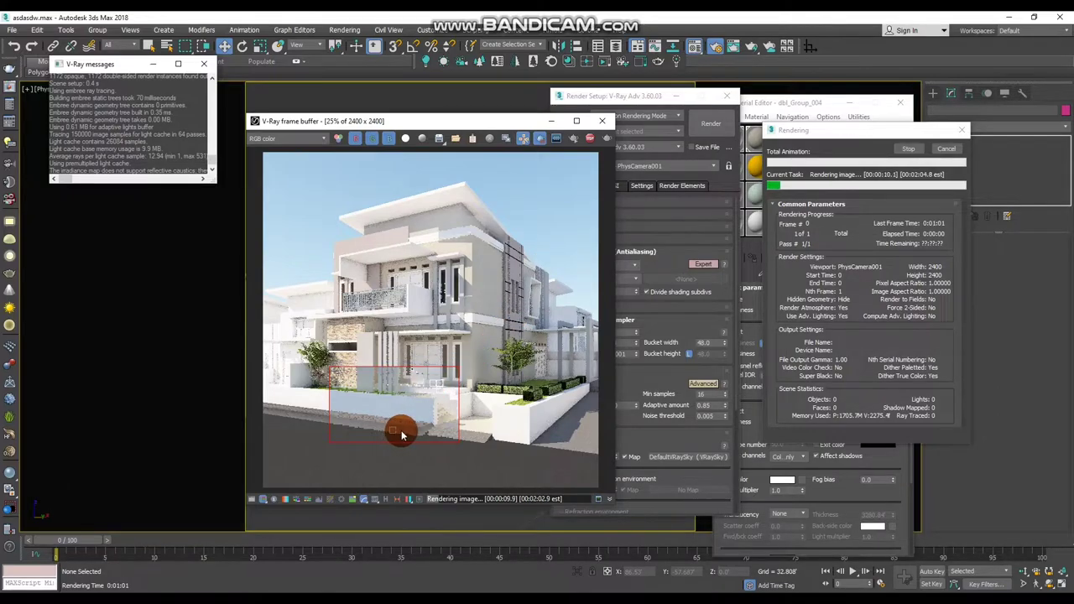
- Zoom and pan over the entrance steps and street edge to inspect the finished region render
{"action": "scroll", "coordinate": [445, 405], "scroll_direction": "up", "scroll_amount": 1}
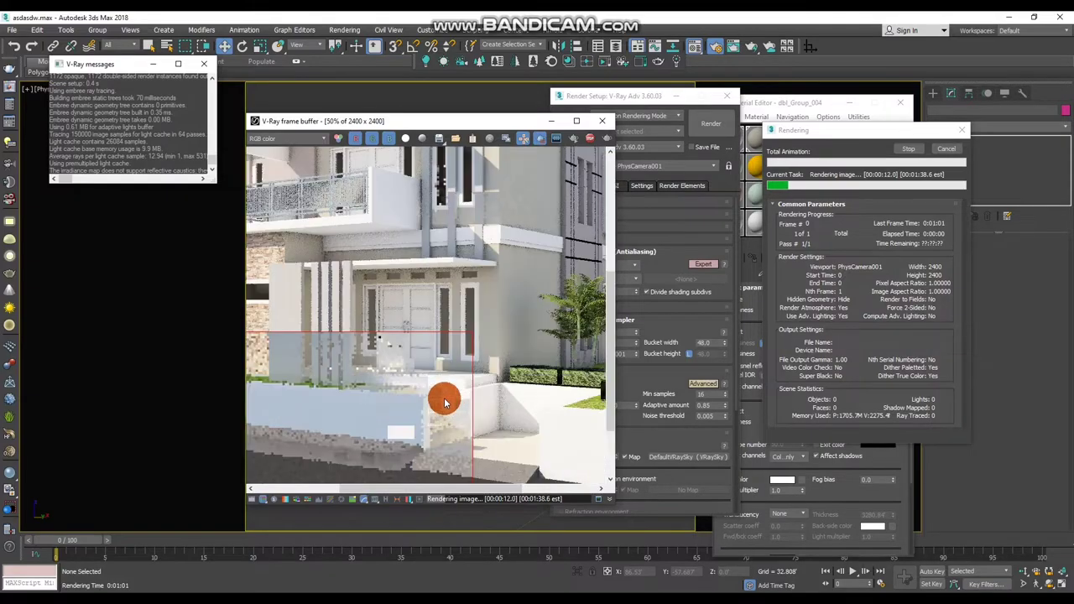
{"action": "middle_click_drag", "start_coordinate": [450, 402], "coordinate": [468, 401]}
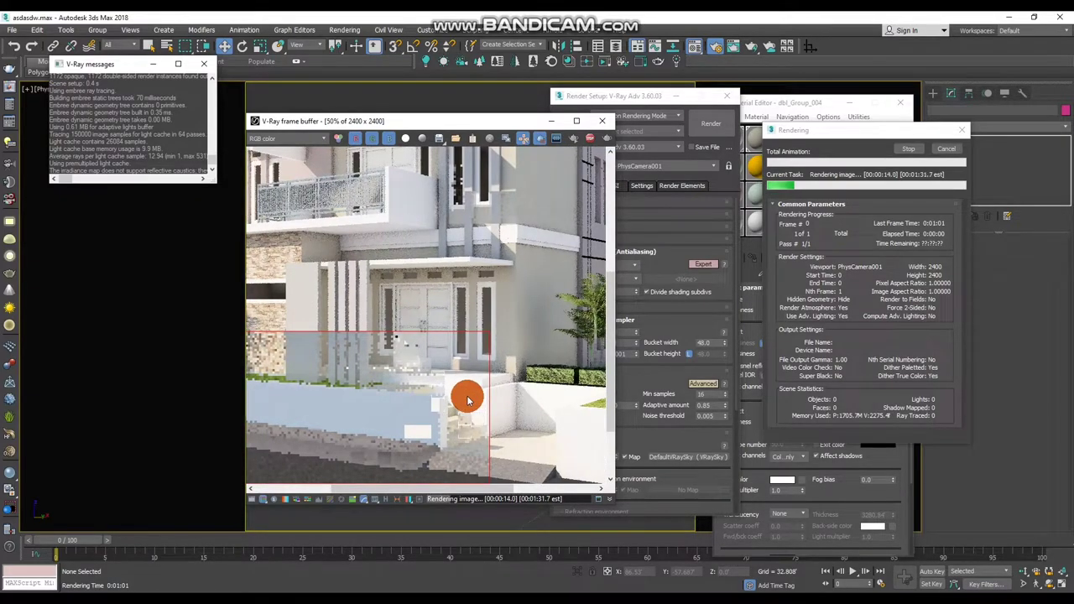
{"action": "middle_click_drag", "start_coordinate": [441, 442], "coordinate": [468, 412]}
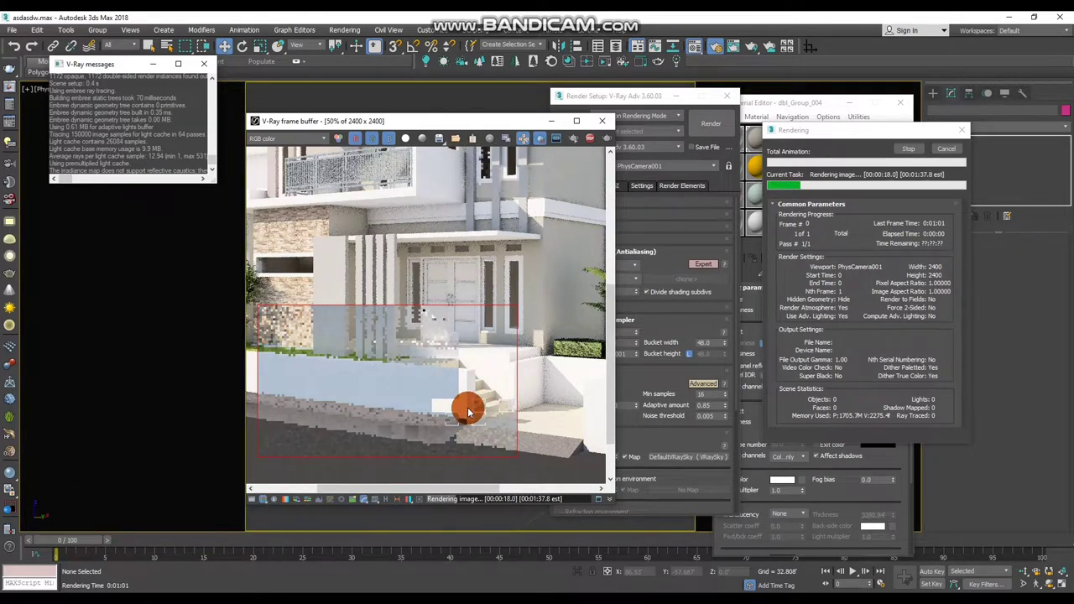
{"action": "scroll", "coordinate": [435, 431], "scroll_direction": "up", "scroll_amount": 1}
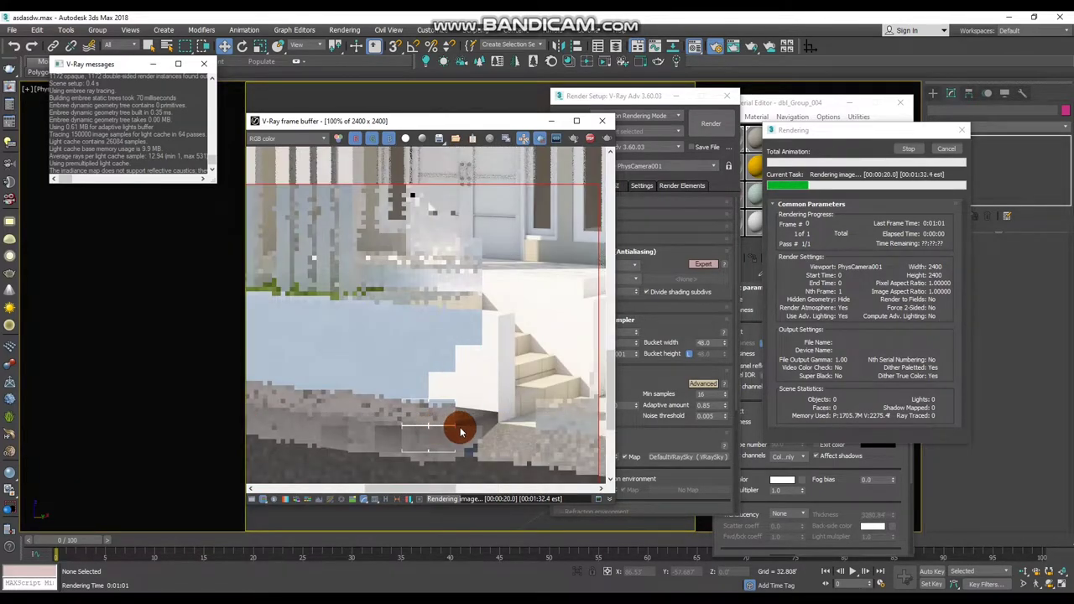
{"action": "scroll", "coordinate": [460, 432], "scroll_direction": "up", "scroll_amount": 1}
{"action": "middle_click_drag", "start_coordinate": [419, 425], "coordinate": [449, 406]}
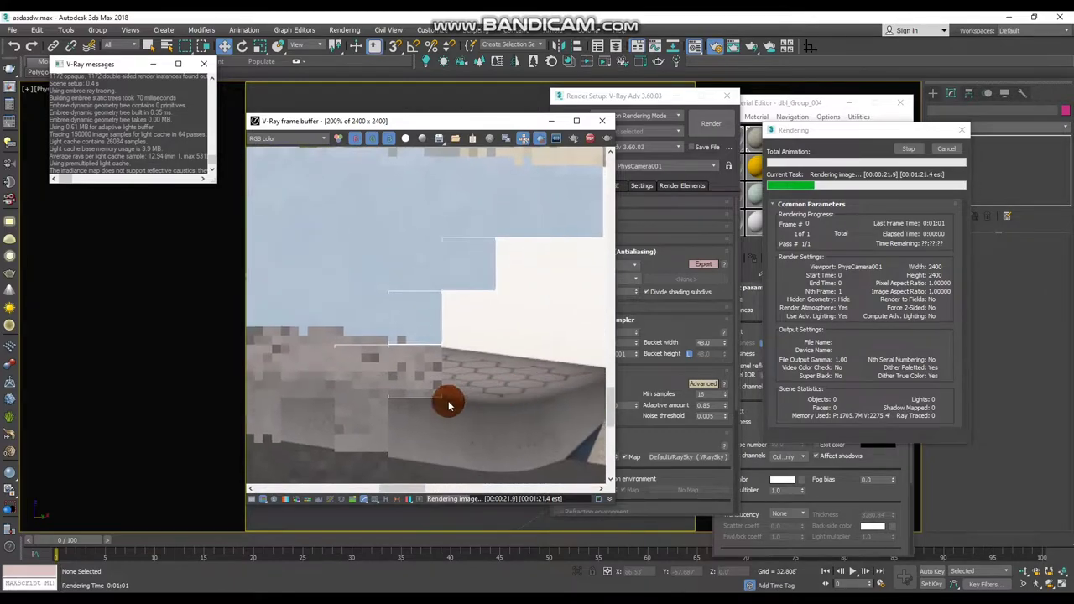
{"action": "scroll", "coordinate": [453, 415], "scroll_direction": "down", "scroll_amount": 2}
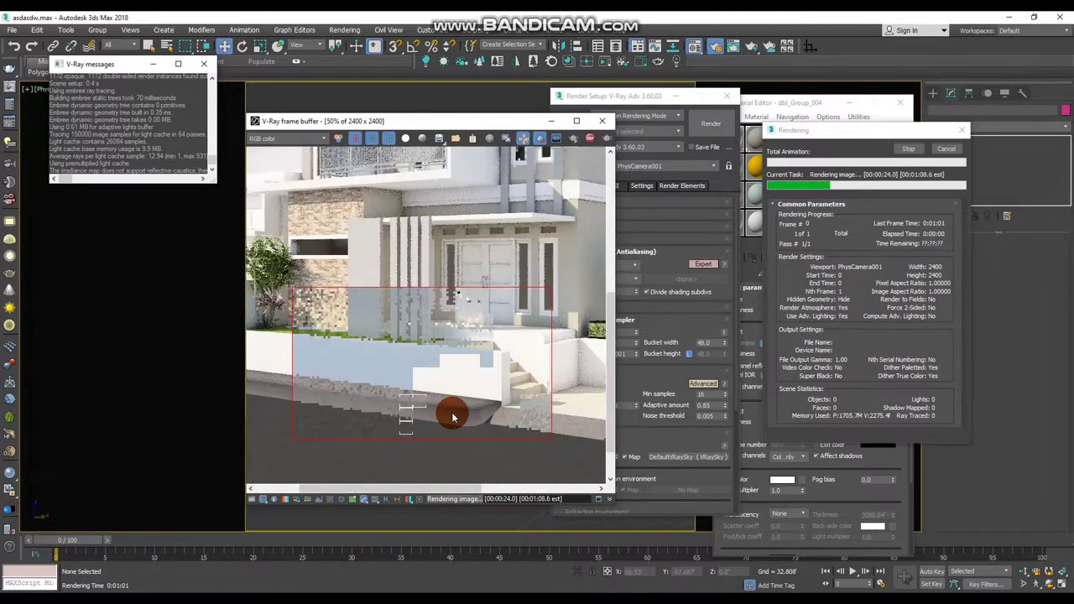
{"action": "scroll", "coordinate": [450, 431], "scroll_direction": "down", "scroll_amount": 1}
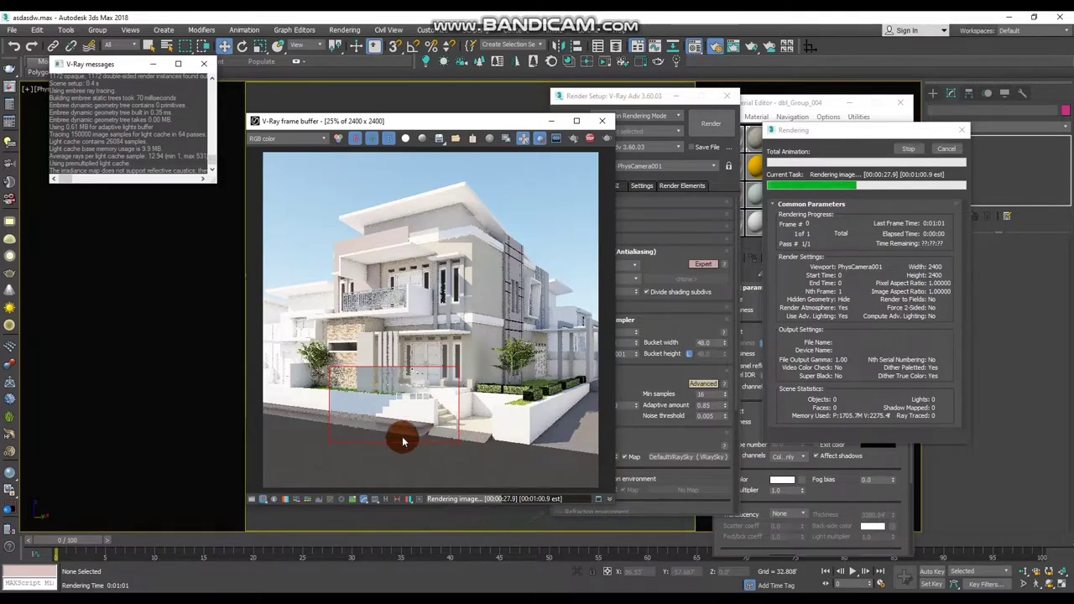
{"action": "scroll", "coordinate": [403, 441], "scroll_direction": "up", "scroll_amount": 2}
{"action": "middle_click_drag", "start_coordinate": [372, 437], "coordinate": [461, 438]}
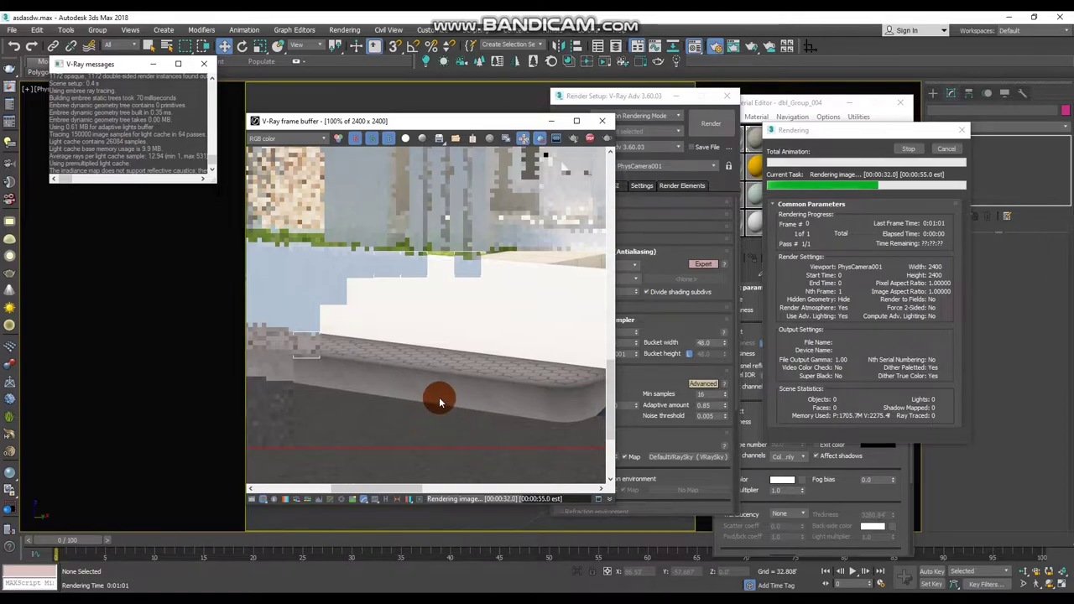
{"action": "scroll", "coordinate": [437, 387], "scroll_direction": "down", "scroll_amount": 1}
{"action": "scroll", "coordinate": [437, 387], "scroll_direction": "down", "scroll_amount": 1}
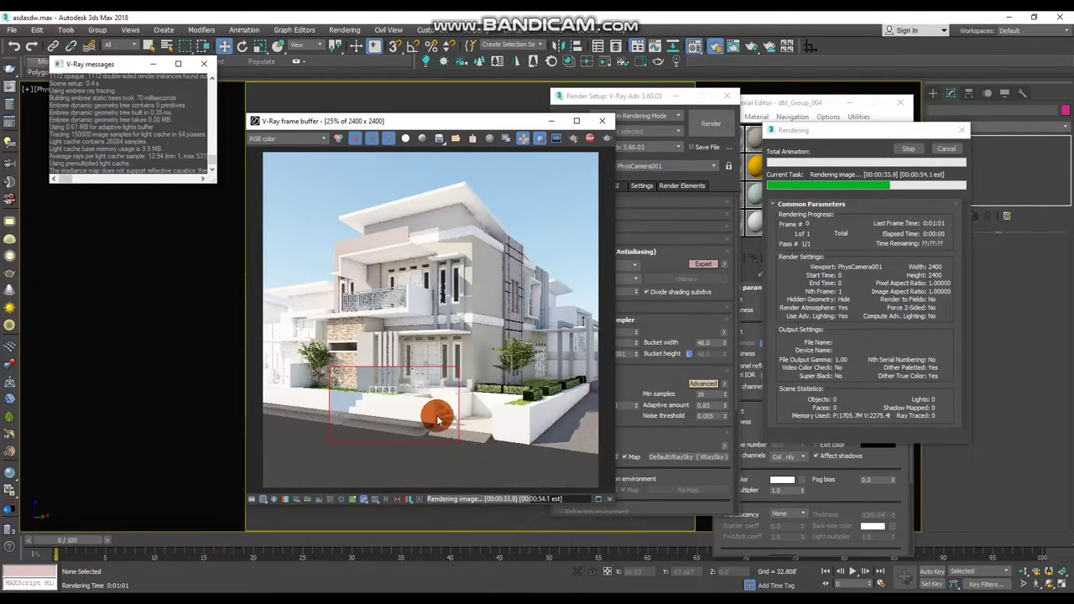
{"action": "scroll", "coordinate": [374, 427], "scroll_direction": "up", "scroll_amount": 2}
{"action": "scroll", "coordinate": [379, 428], "scroll_direction": "down", "scroll_amount": 2}
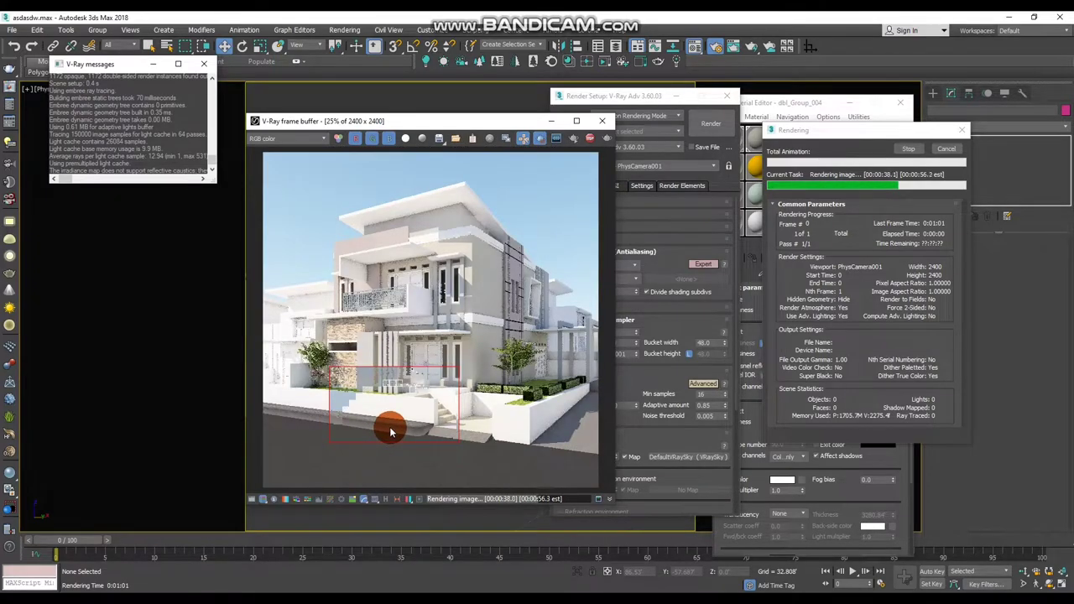
{"action": "left_click", "coordinate": [552, 120]}
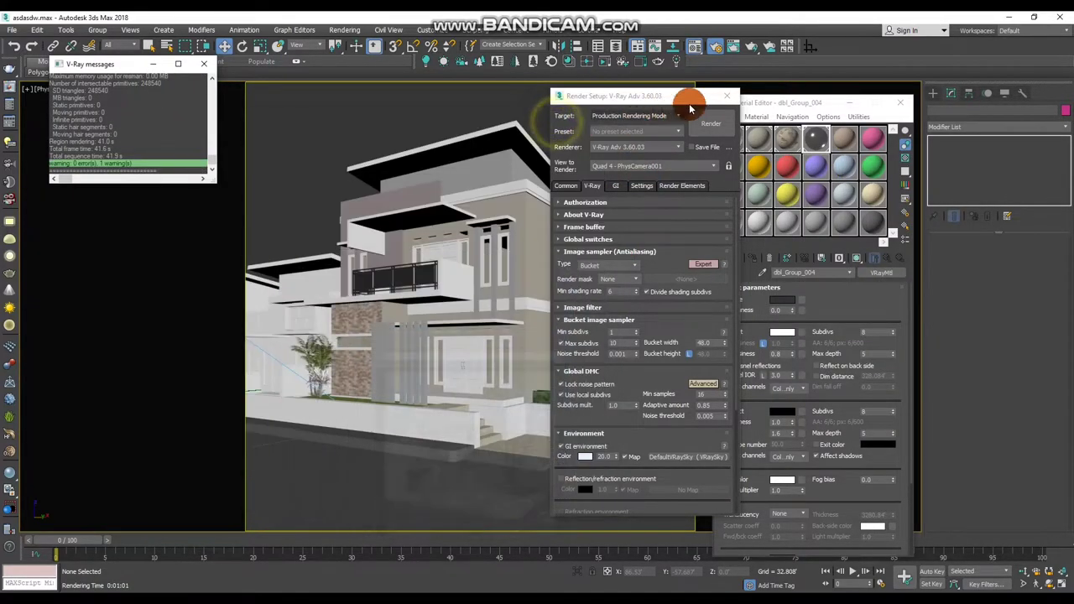
- Pick the house's material into an empty slot and copy the Blacktop facing diffuse texture
{"action": "left_click", "coordinate": [727, 96]}
{"action": "left_click", "coordinate": [843, 138]}
{"action": "left_click", "coordinate": [763, 272]}
{"action": "left_click", "coordinate": [435, 444]}
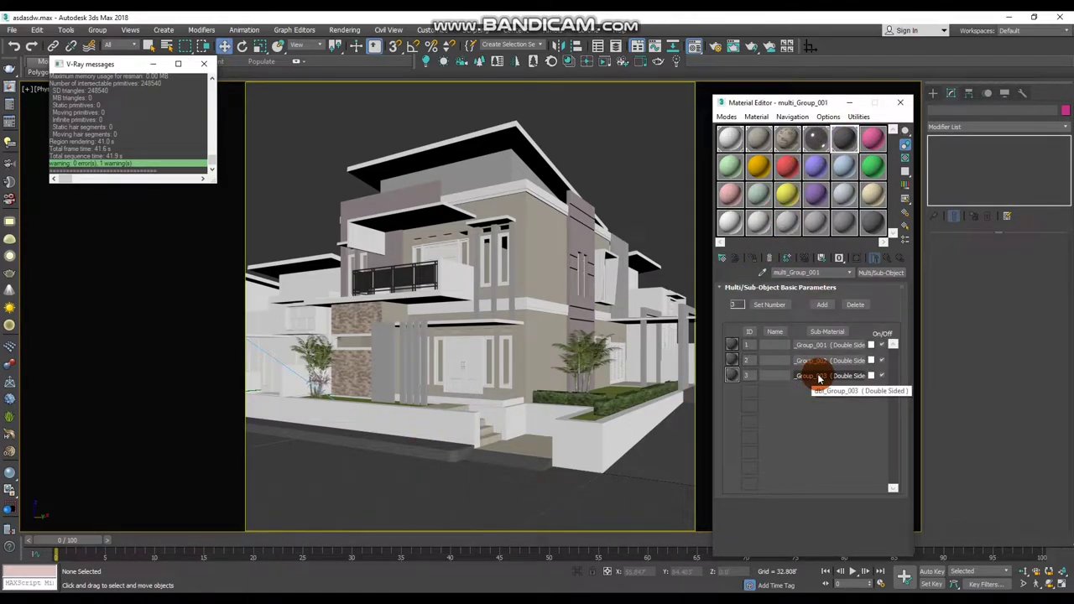
{"action": "left_click", "coordinate": [819, 377]}
{"action": "left_click", "coordinate": [835, 319]}
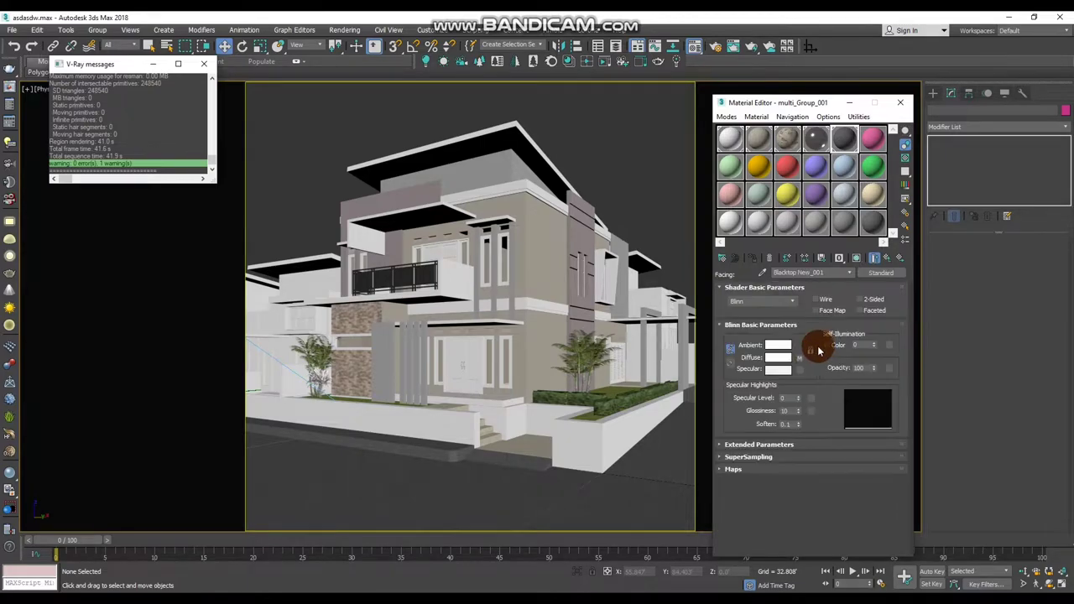
{"action": "right_click", "coordinate": [802, 367]}
{"action": "left_click", "coordinate": [831, 412]}
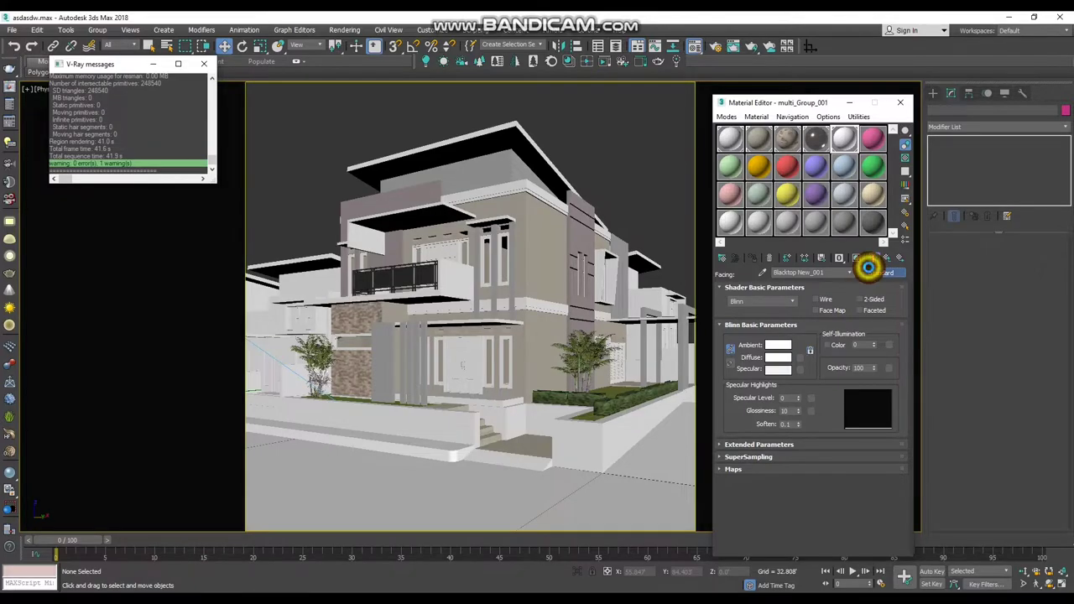
- Convert Blacktop facing to VRayMtl, pasting the asphalt texture back as an instance
{"action": "left_click", "coordinate": [869, 268]}
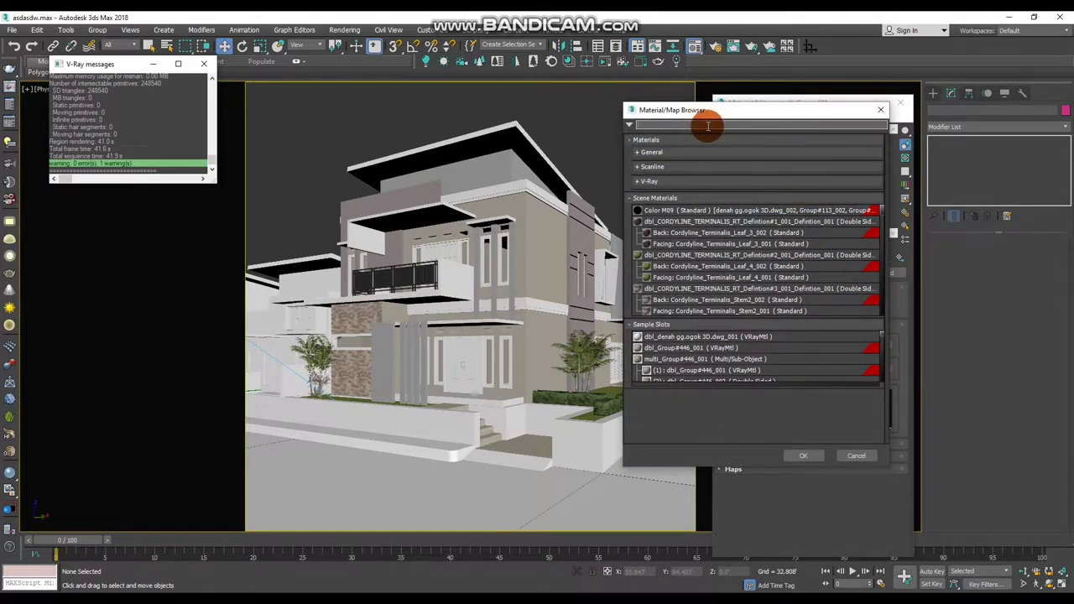
{"action": "type", "text": "vraymtl"}
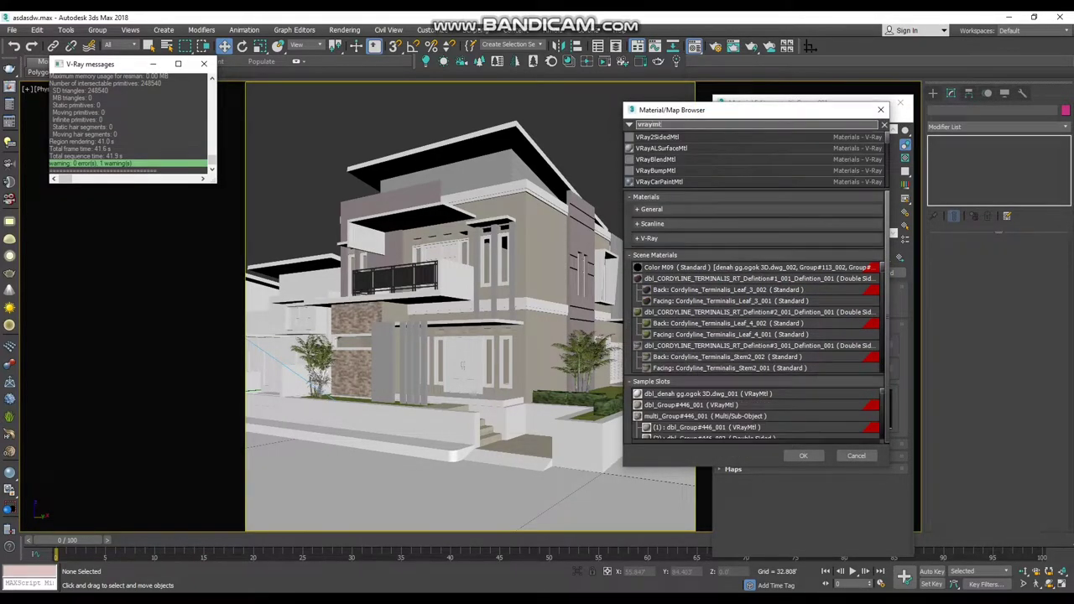
{"action": "key", "text": "Return"}
{"action": "mouse_move", "coordinate": [810, 228]}
{"action": "left_mouse_down"}
{"action": "mouse_move", "coordinate": [825, 303]}
{"action": "mouse_move", "coordinate": [804, 306]}
{"action": "left_mouse_up"}
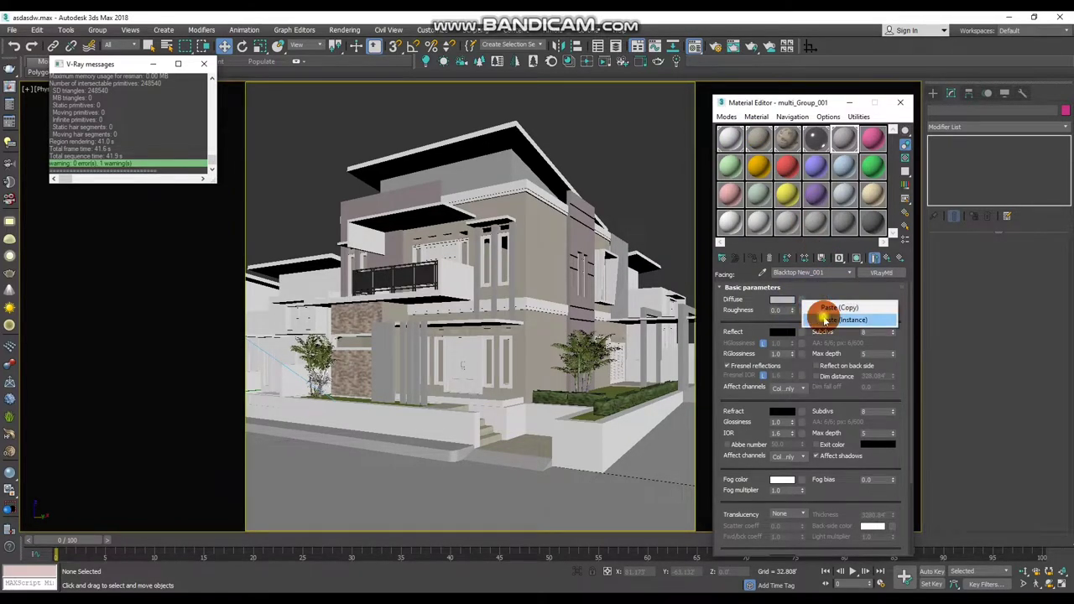
{"action": "left_click", "coordinate": [822, 311]}
{"action": "left_click", "coordinate": [856, 261]}
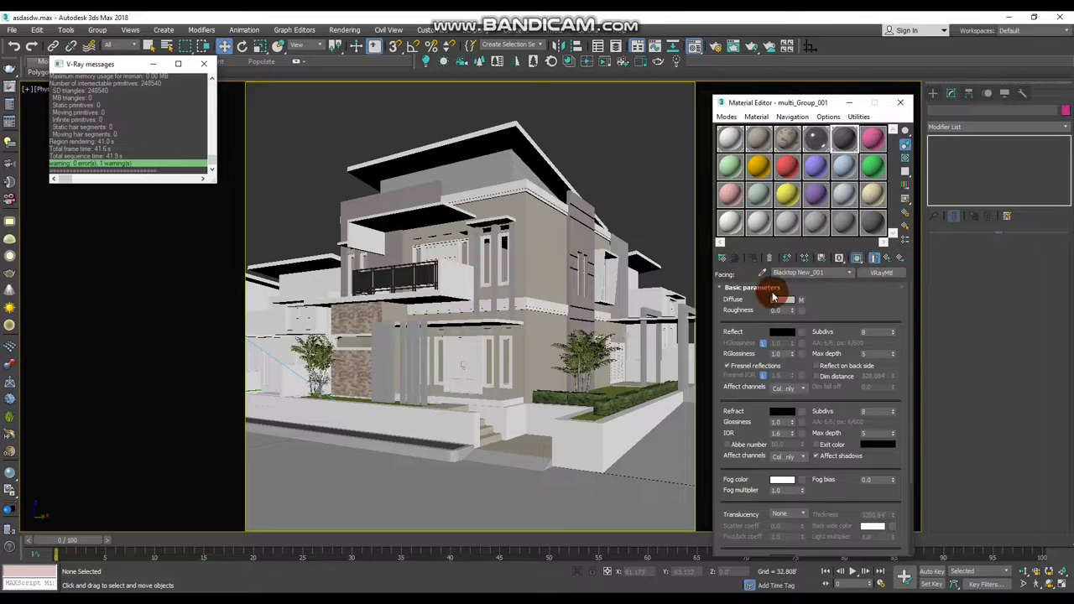
- Select the ground object and orbit in to the entrance and rounded end of the planter strip
{"action": "left_click_drag", "start_coordinate": [774, 298], "coordinate": [536, 438]}
{"action": "left_click_drag", "start_coordinate": [236, 504], "coordinate": [460, 430]}
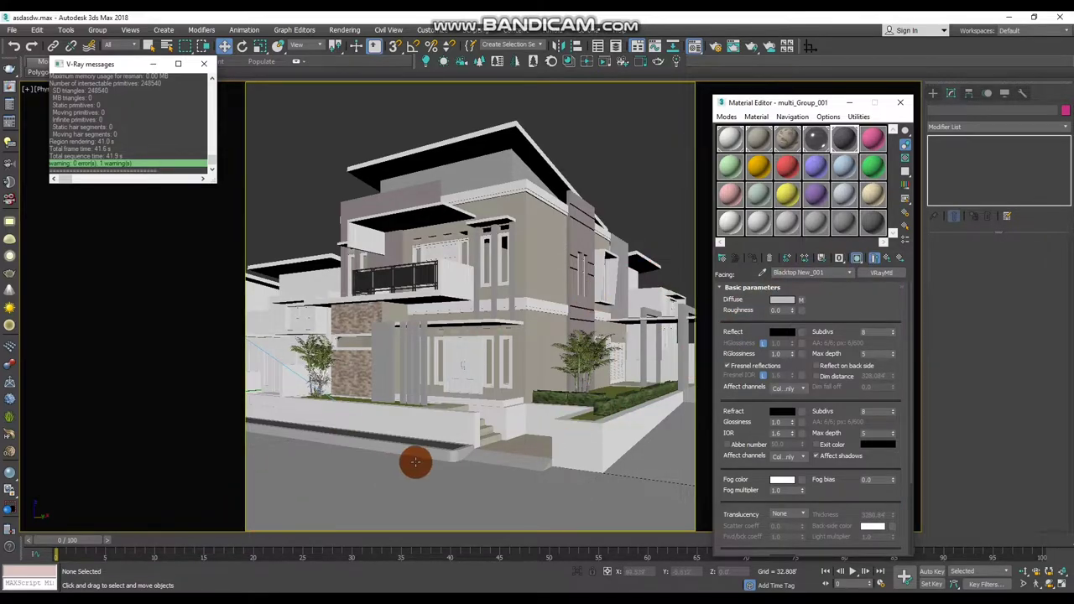
{"action": "scroll", "coordinate": [427, 420], "scroll_direction": "down", "scroll_amount": 5}
{"action": "mouse_move", "coordinate": [426, 420]}
{"action": "middle_mouse_down", "text": "alt"}
{"action": "mouse_move", "coordinate": [506, 362]}
{"action": "mouse_move", "coordinate": [451, 355]}
{"action": "middle_mouse_up", "text": "alt"}
{"action": "scroll", "coordinate": [496, 327], "scroll_direction": "up", "scroll_amount": 10}
{"action": "scroll", "coordinate": [496, 327], "scroll_direction": "down", "scroll_amount": 5}
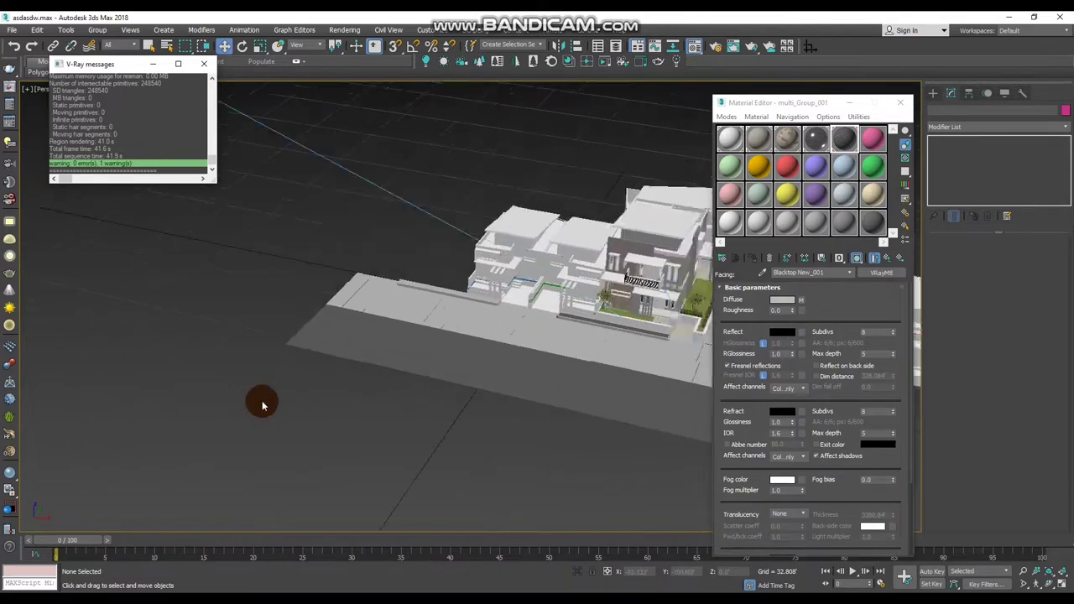
{"action": "left_click", "coordinate": [640, 335]}
{"action": "middle_click_drag", "start_coordinate": [641, 331], "coordinate": [451, 348], "text": "alt"}
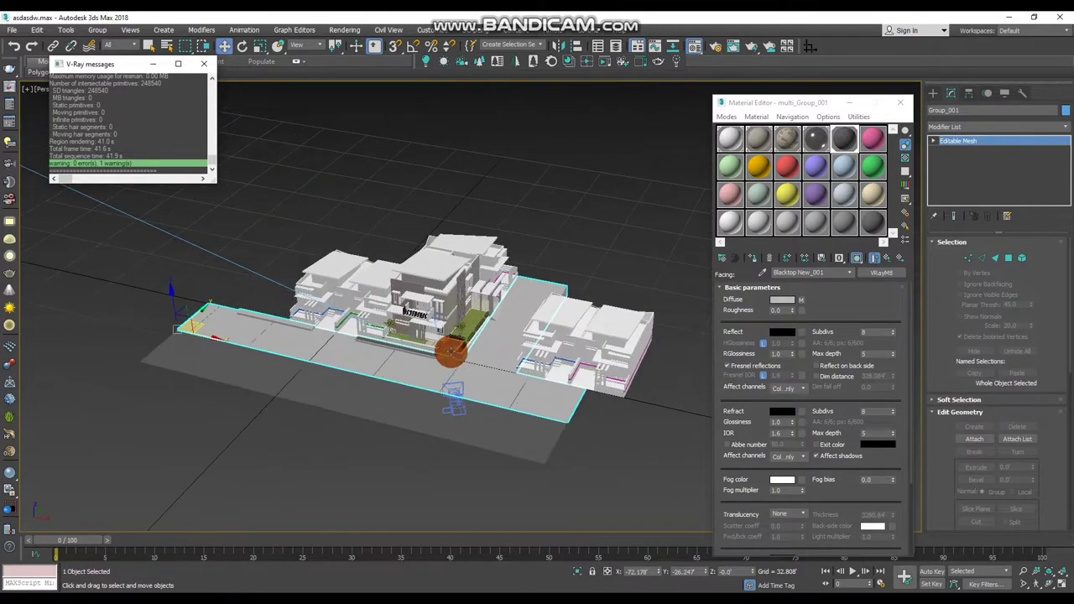
{"action": "scroll", "coordinate": [409, 349], "scroll_direction": "up", "scroll_amount": 5}
{"action": "scroll", "coordinate": [408, 349], "scroll_direction": "up", "scroll_amount": 3}
{"action": "mouse_move", "coordinate": [515, 396]}
{"action": "middle_mouse_down", "text": "alt"}
{"action": "mouse_move", "coordinate": [384, 361]}
{"action": "mouse_move", "coordinate": [535, 357]}
{"action": "middle_mouse_up", "text": "alt"}
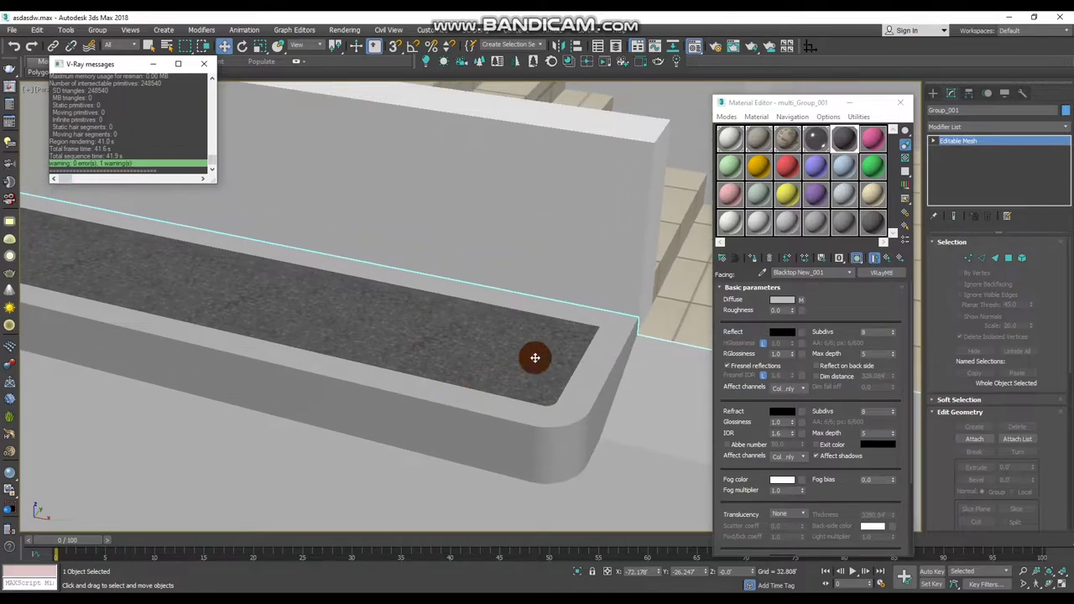
- Copy the dbl_Group_002 sub-material into a free sample slot as an independent copy
{"action": "left_click", "coordinate": [853, 272]}
{"action": "left_click", "coordinate": [839, 285]}
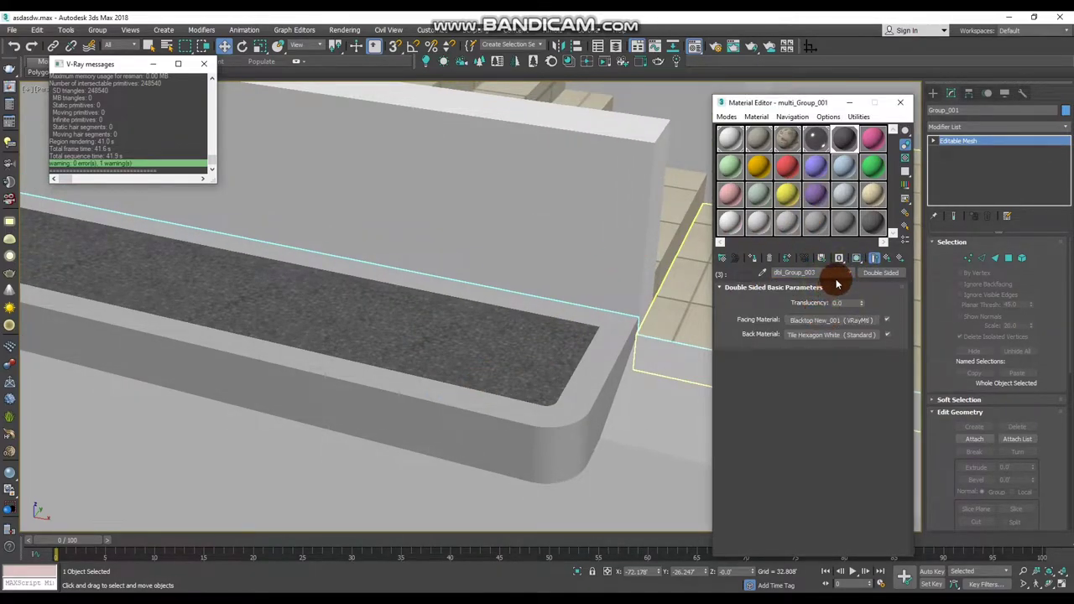
{"action": "left_click", "coordinate": [849, 273]}
{"action": "left_click", "coordinate": [823, 277]}
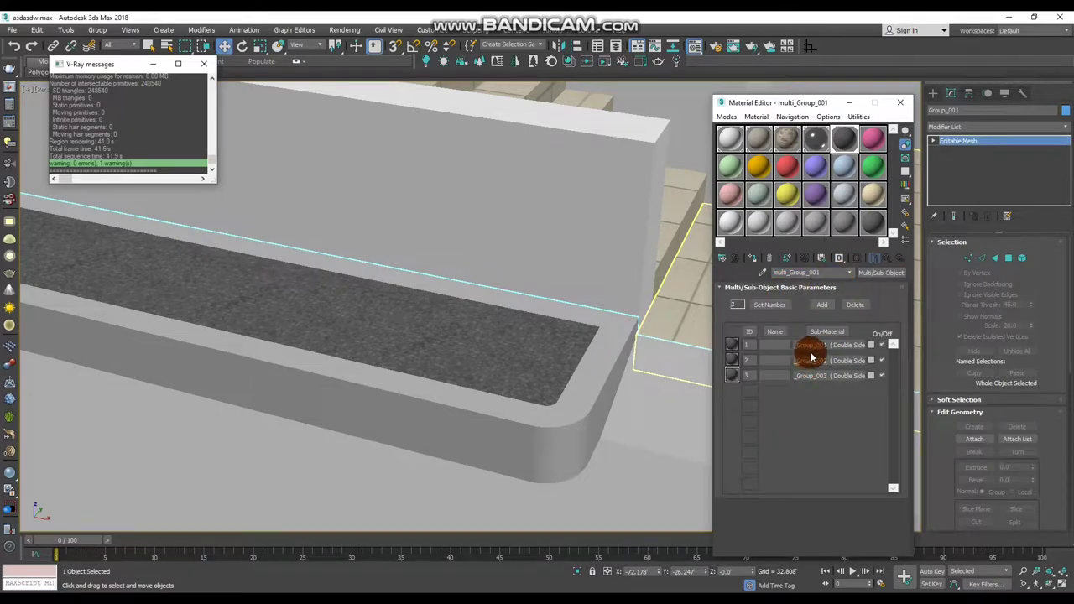
{"action": "left_click_drag", "start_coordinate": [810, 361], "coordinate": [871, 144]}
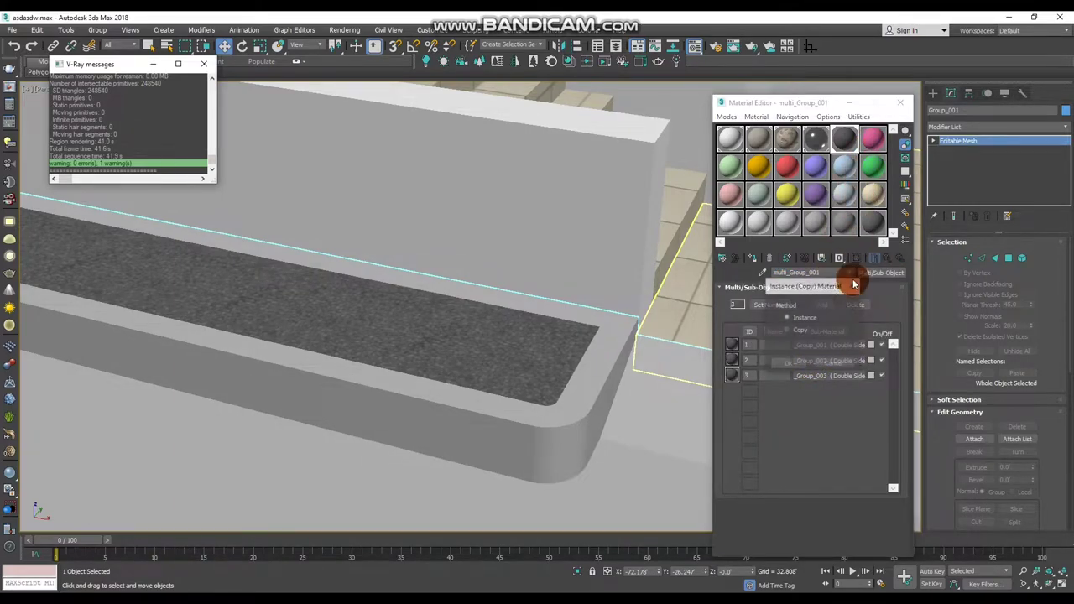
{"action": "left_click", "coordinate": [803, 334]}
{"action": "left_click", "coordinate": [792, 361]}
{"action": "double_click", "coordinate": [870, 144]}
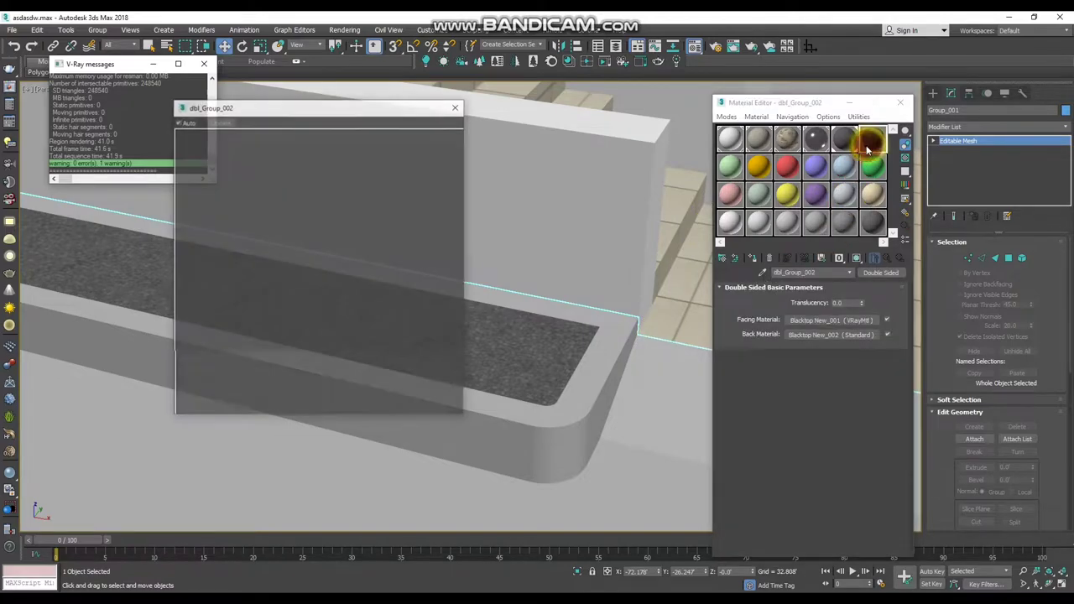
{"action": "left_click", "coordinate": [455, 108]}
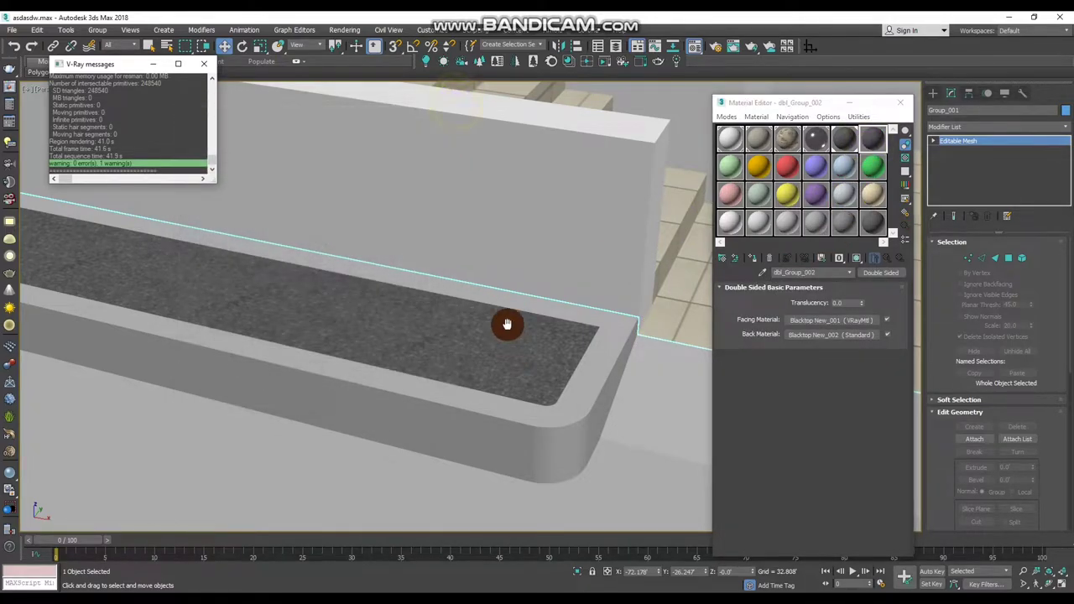
- Assign the copied material to the planter curb, renaming it 'sdfd'
{"action": "scroll", "coordinate": [507, 327], "scroll_direction": "down", "scroll_amount": 3}
{"action": "scroll", "coordinate": [504, 350], "scroll_direction": "down", "scroll_amount": 2}
{"action": "scroll", "coordinate": [511, 355], "scroll_direction": "down", "scroll_amount": 1}
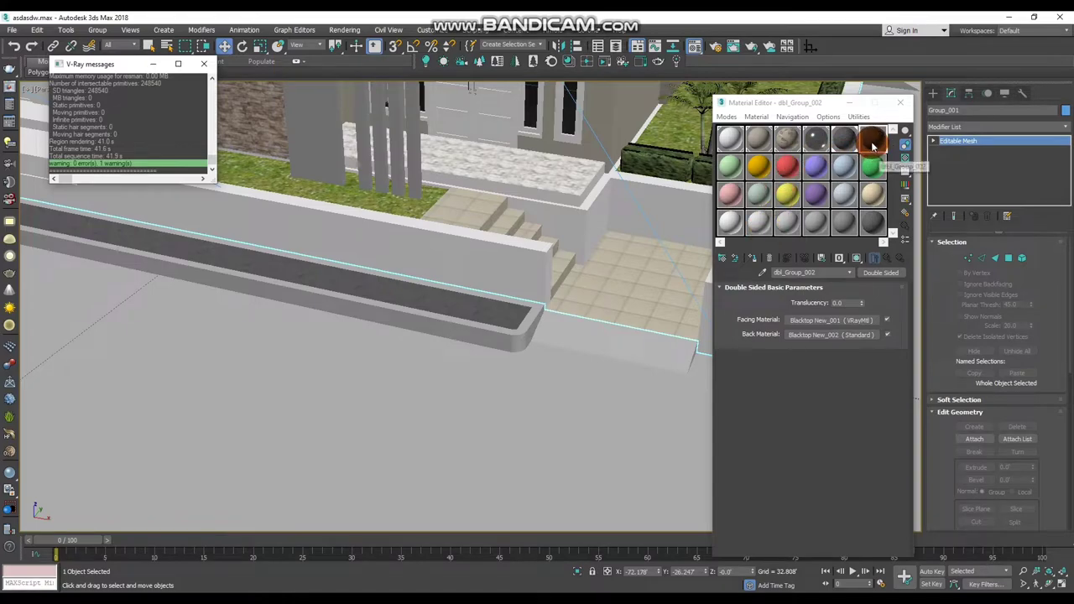
{"action": "left_click_drag", "start_coordinate": [873, 144], "coordinate": [631, 377]}
{"action": "mouse_move", "coordinate": [866, 138]}
{"action": "left_mouse_down"}
{"action": "mouse_move", "coordinate": [632, 373]}
{"action": "mouse_move", "coordinate": [542, 413]}
{"action": "left_mouse_up"}
{"action": "left_click", "coordinate": [520, 301]}
{"action": "type", "text": "sdfd"}
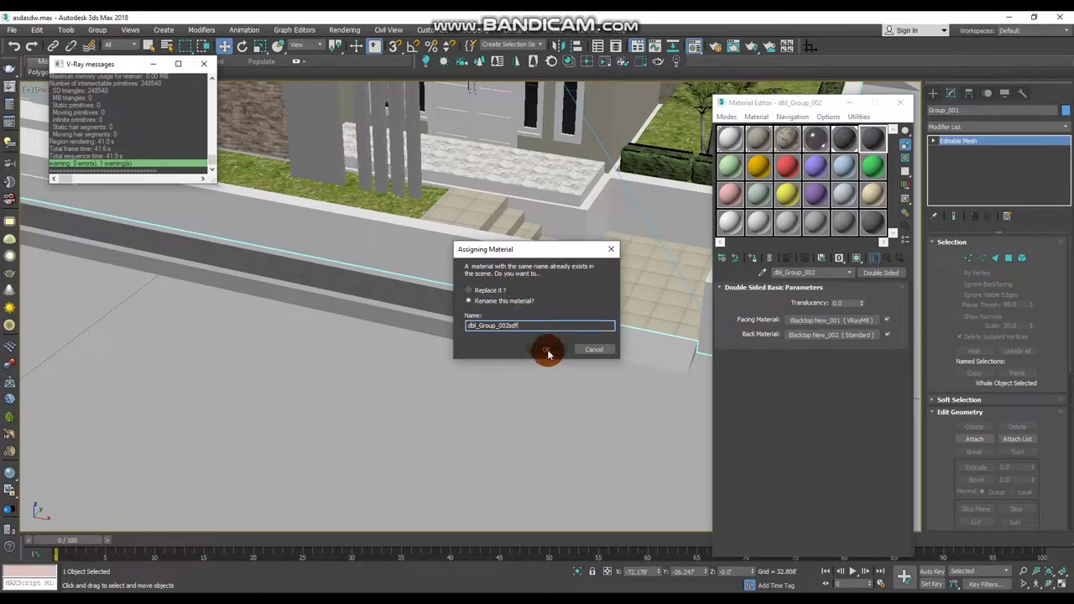
{"action": "left_click", "coordinate": [541, 349]}
- Display the curb's facing Blacktop asphalt texture in the viewport
{"action": "middle_click_drag", "start_coordinate": [559, 347], "coordinate": [821, 215], "text": "alt"}
{"action": "left_click_drag", "start_coordinate": [820, 214], "coordinate": [813, 275]}
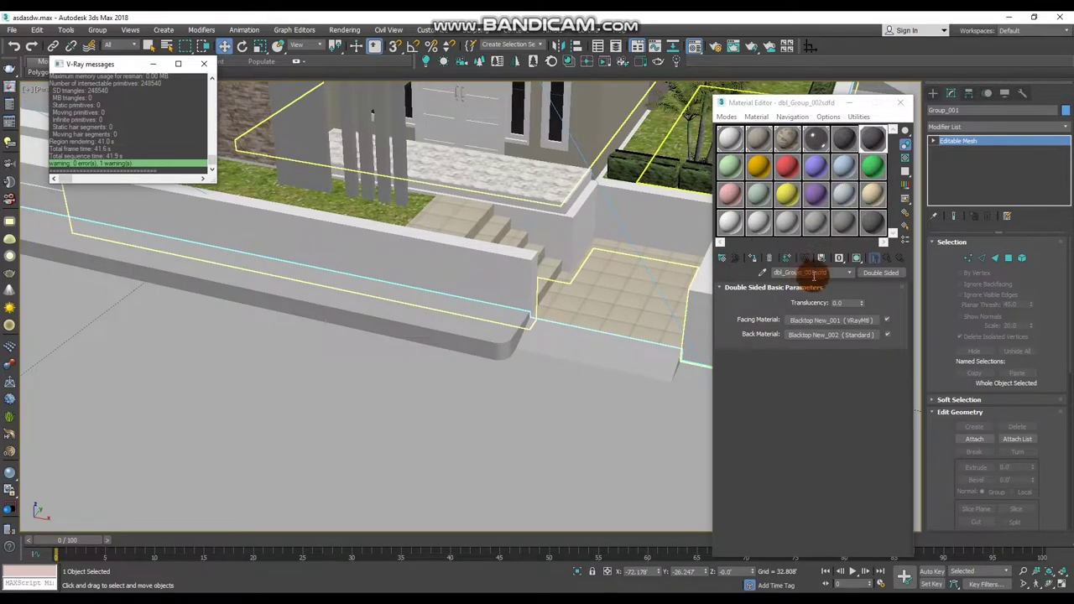
{"action": "left_click", "coordinate": [854, 319]}
{"action": "left_click", "coordinate": [856, 258]}
{"action": "mouse_move", "coordinate": [408, 384]}
{"action": "middle_mouse_down", "text": "alt"}
{"action": "mouse_move", "coordinate": [465, 362]}
{"action": "mouse_move", "coordinate": [377, 401]}
{"action": "mouse_move", "coordinate": [448, 369]}
{"action": "middle_mouse_up", "text": "alt"}
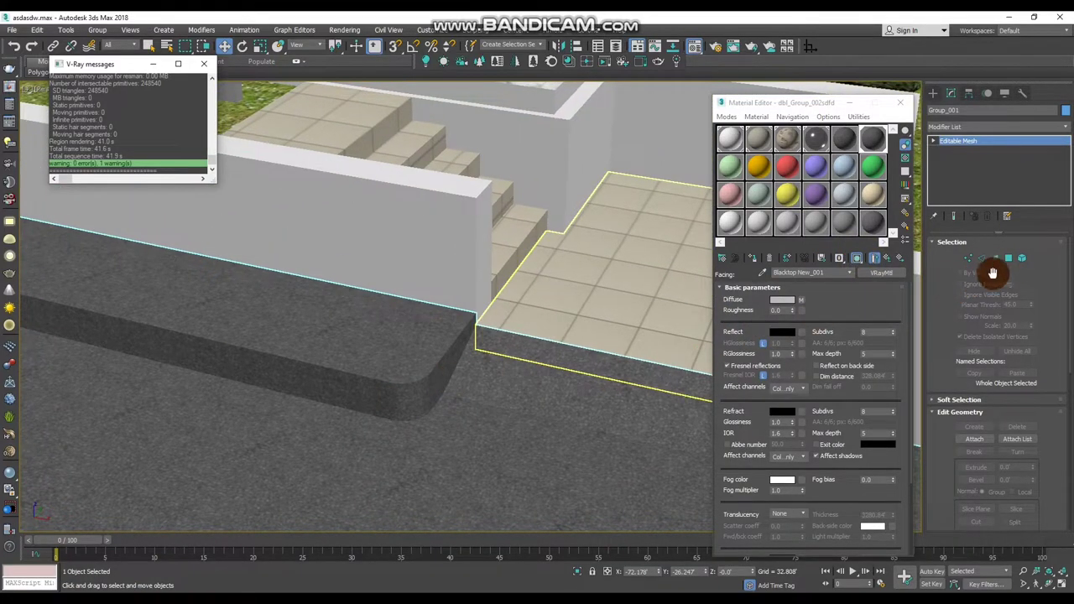
{"action": "left_click", "coordinate": [1023, 259]}
- Detach the selected curb element from the ground mesh as Object001
{"action": "left_click", "coordinate": [430, 355]}
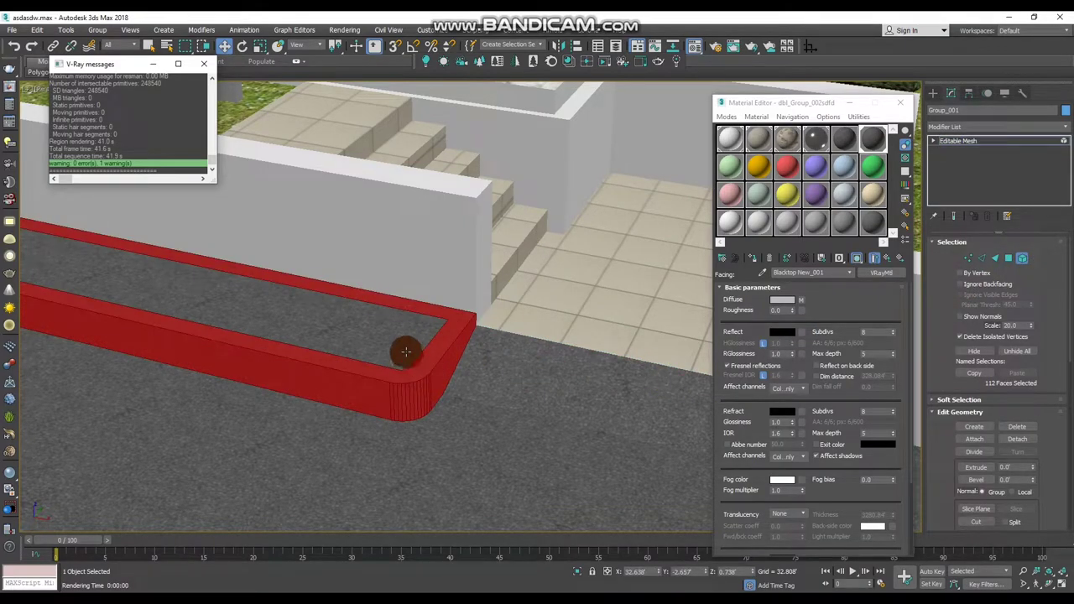
{"action": "mouse_move", "coordinate": [406, 352]}
{"action": "middle_mouse_down", "text": "alt"}
{"action": "mouse_move", "coordinate": [551, 377]}
{"action": "mouse_move", "coordinate": [456, 400]}
{"action": "mouse_move", "coordinate": [305, 391]}
{"action": "middle_mouse_up", "text": "alt"}
{"action": "scroll", "coordinate": [533, 402], "scroll_direction": "down", "scroll_amount": 2}
{"action": "scroll", "coordinate": [578, 391], "scroll_direction": "down", "scroll_amount": 2}
{"action": "scroll", "coordinate": [490, 403], "scroll_direction": "up", "scroll_amount": 3}
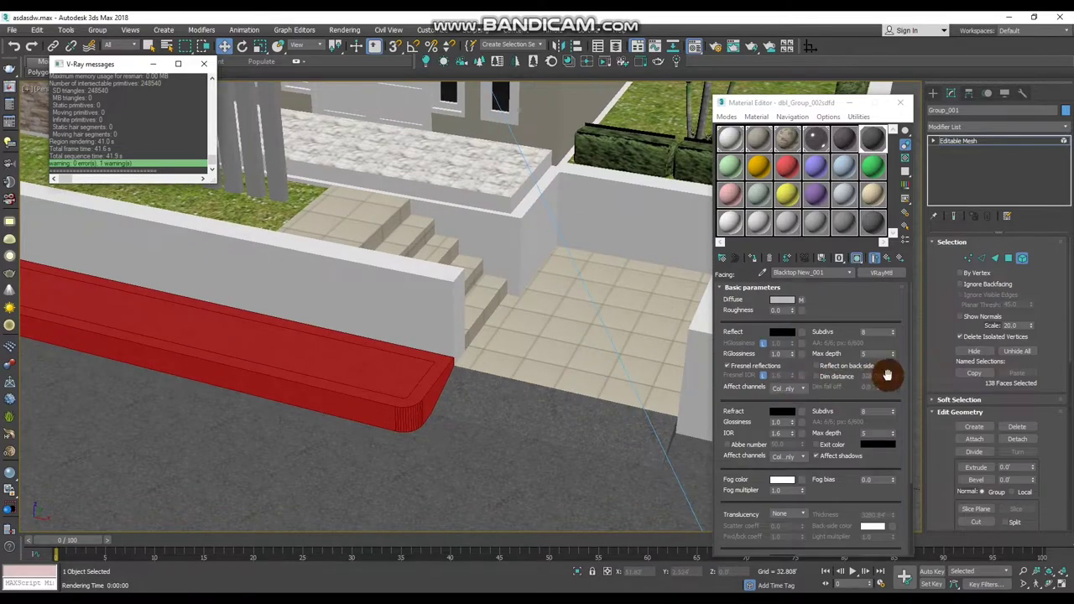
{"action": "left_click", "coordinate": [1018, 439]}
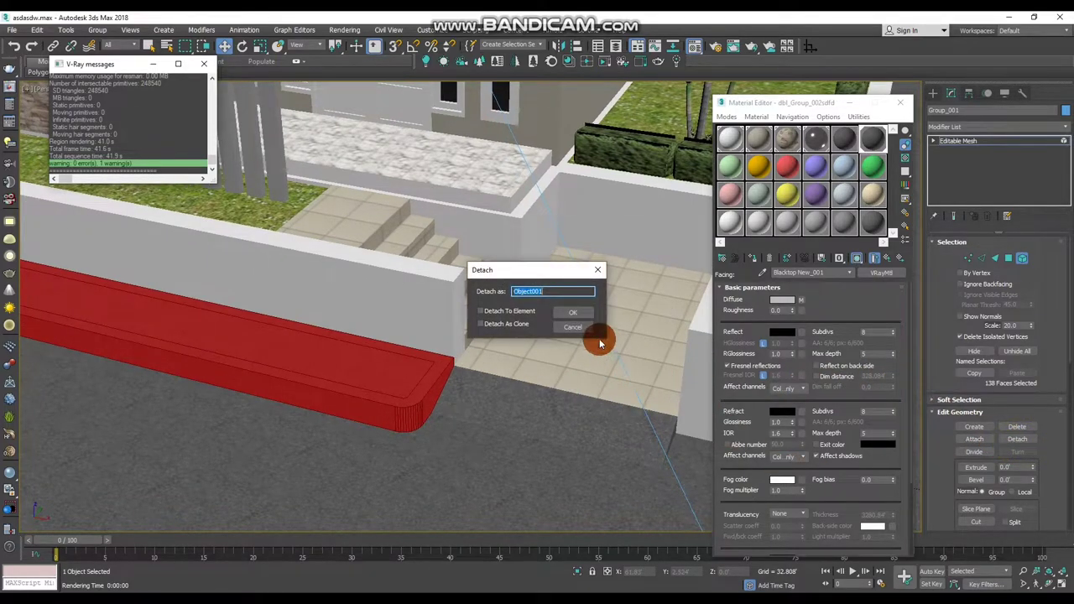
{"action": "left_click", "coordinate": [582, 313]}
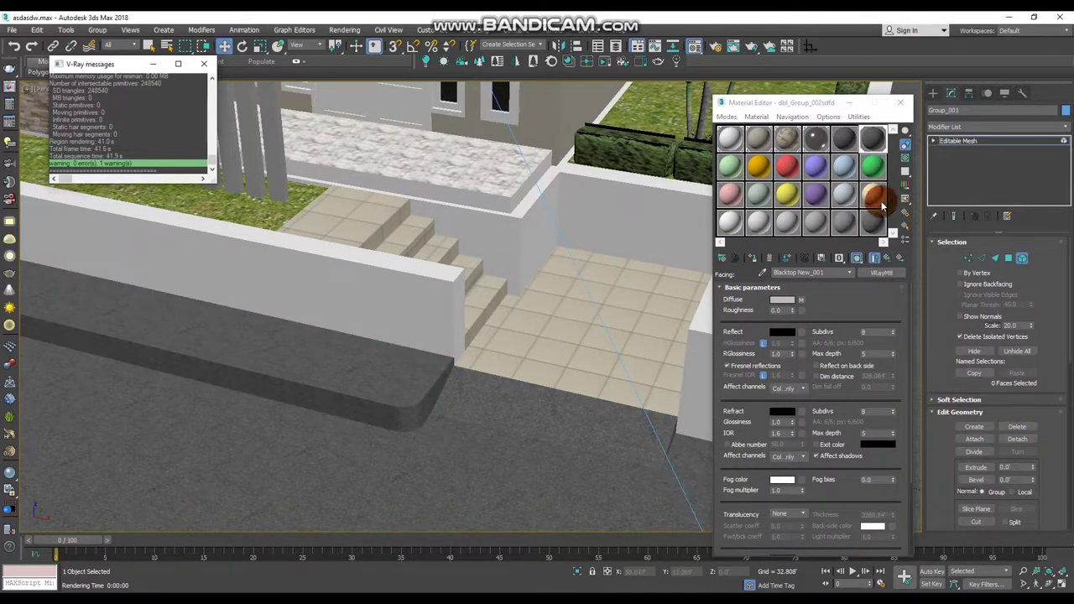
{"action": "left_click", "coordinate": [1022, 258]}
{"action": "left_click", "coordinate": [735, 175]}
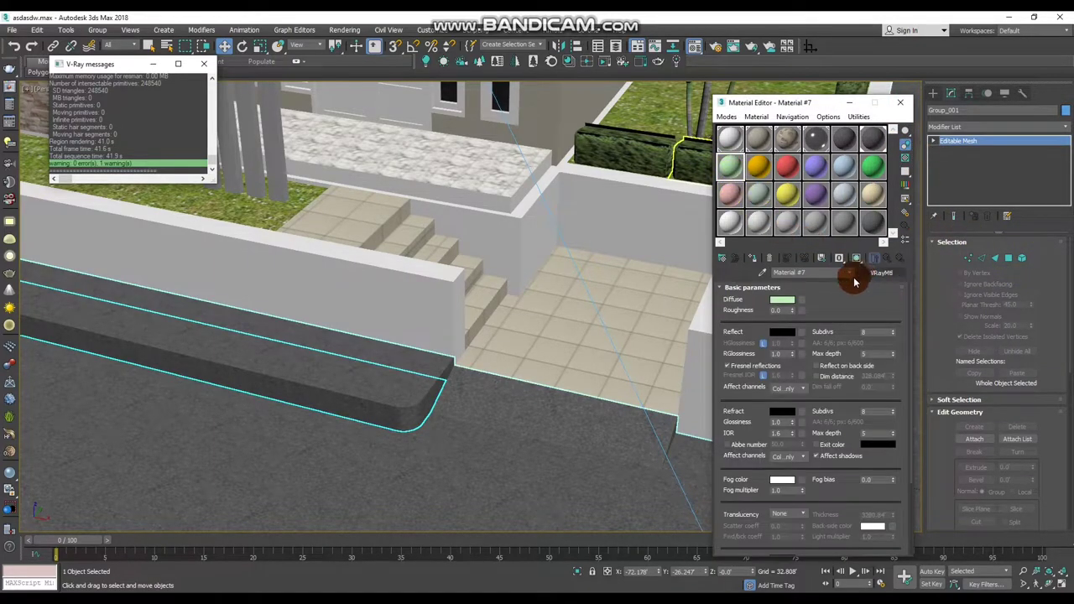
{"action": "left_click", "coordinate": [783, 301]}
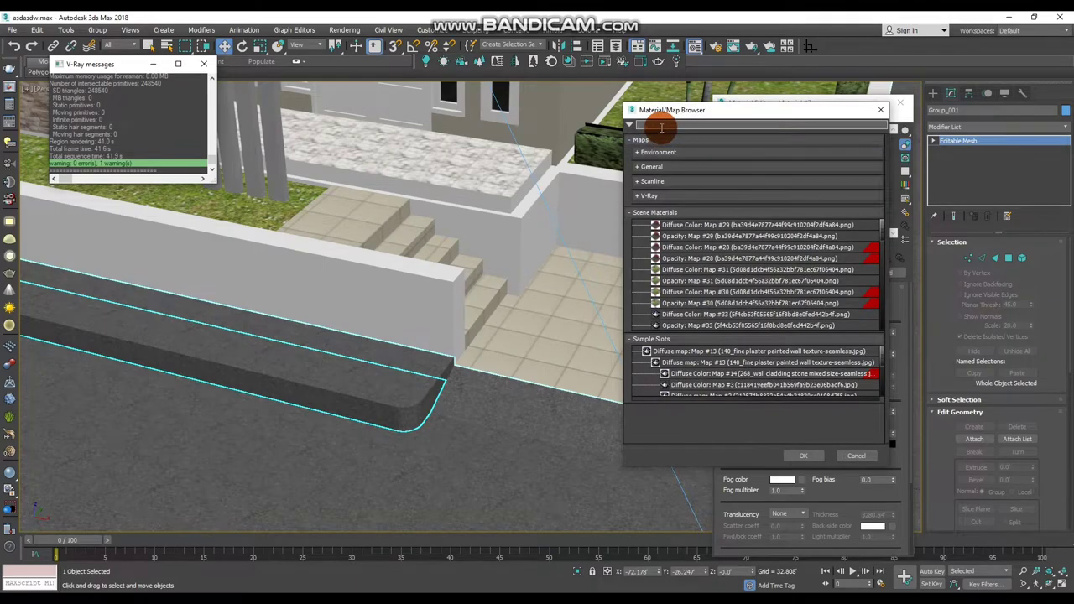
{"action": "type", "text": "bit"}
- Load '268_wall cladding stone mixed size-seamless.jpg' as the new material's diffuse bitmap
{"action": "left_click", "coordinate": [653, 125]}
{"action": "key", "text": "Return"}
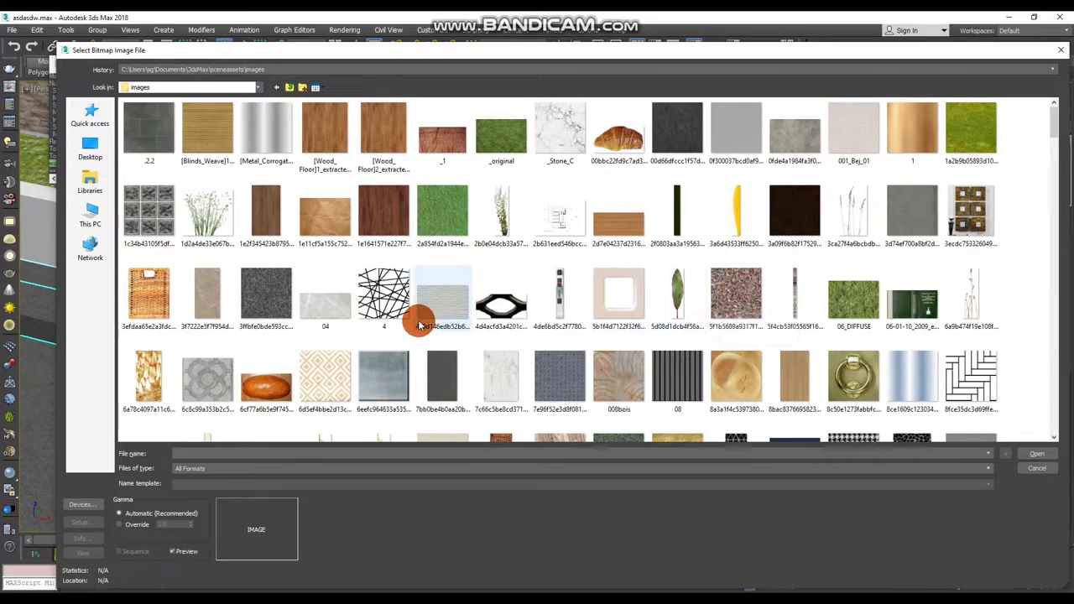
{"action": "scroll", "coordinate": [335, 233], "scroll_direction": "down", "scroll_amount": 2}
{"action": "scroll", "coordinate": [347, 250], "scroll_direction": "down", "scroll_amount": 2}
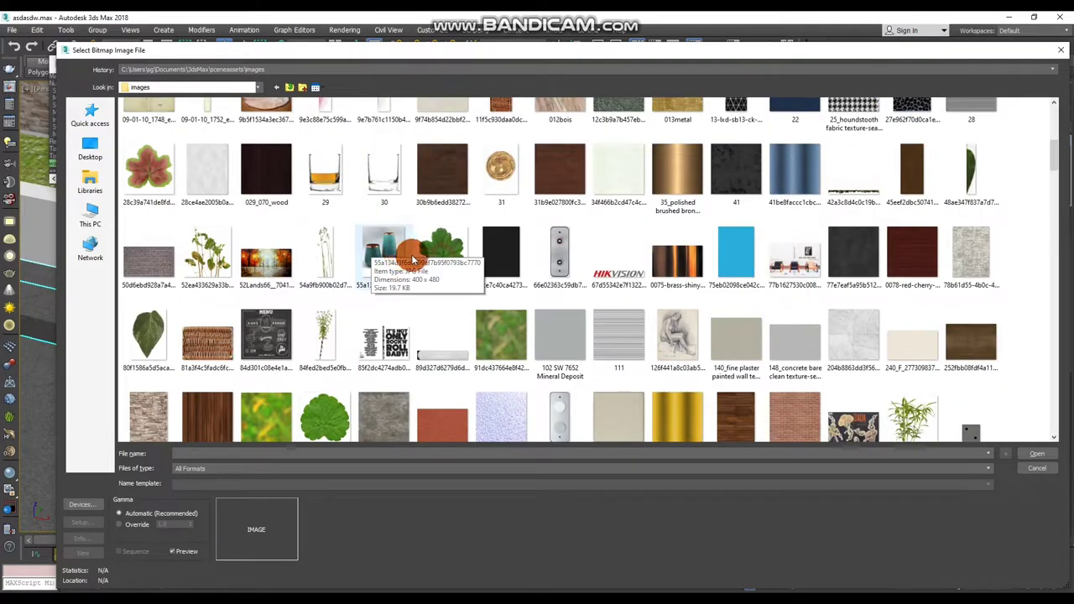
{"action": "scroll", "coordinate": [511, 269], "scroll_direction": "down", "scroll_amount": 2}
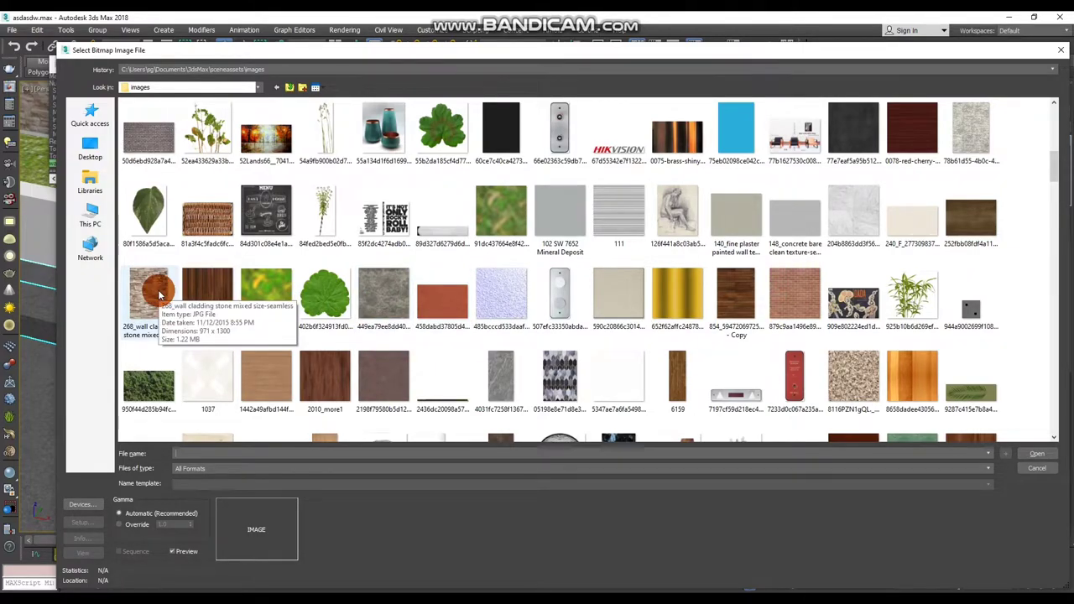
{"action": "double_click", "coordinate": [160, 294]}
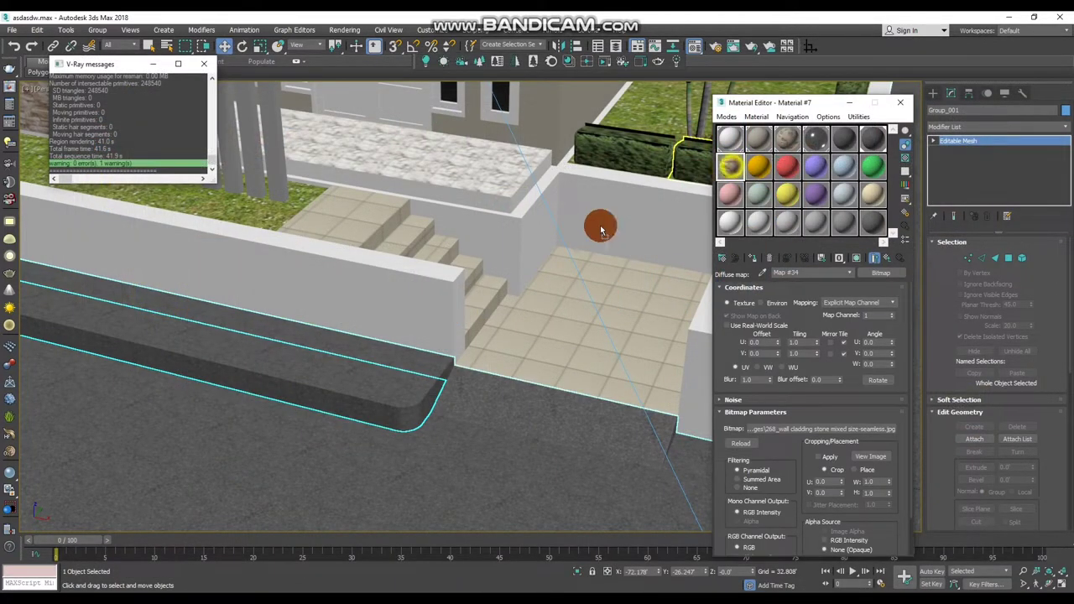
- Apply the stone cladding material to the curb, show it shaded, and select the curb alone
{"action": "left_click", "coordinate": [377, 367]}
{"action": "middle_click_drag", "start_coordinate": [377, 367], "coordinate": [479, 342]}
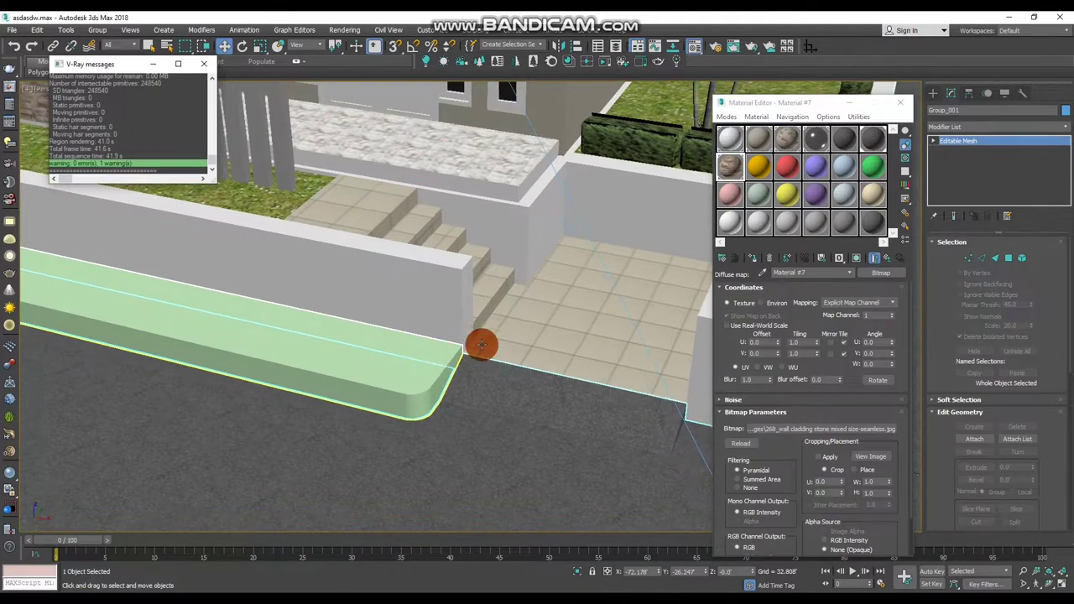
{"action": "left_click", "coordinate": [855, 262]}
{"action": "middle_click_drag", "start_coordinate": [582, 366], "coordinate": [428, 392], "text": "alt"}
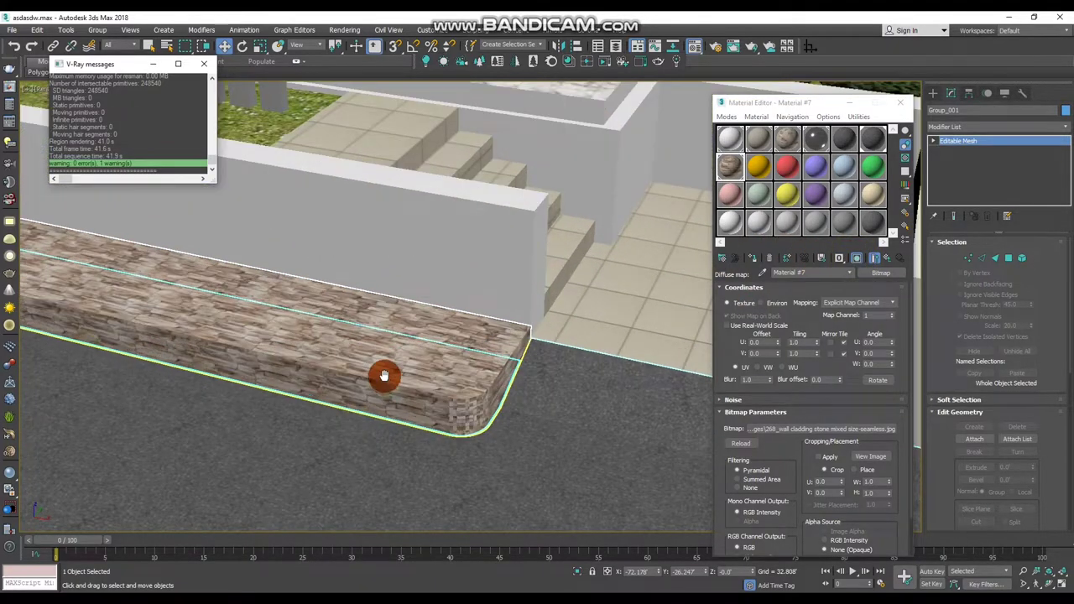
{"action": "left_click", "coordinate": [901, 102]}
{"action": "left_click", "coordinate": [576, 351]}
{"action": "left_click", "coordinate": [465, 366]}
{"action": "left_click", "coordinate": [891, 240]}
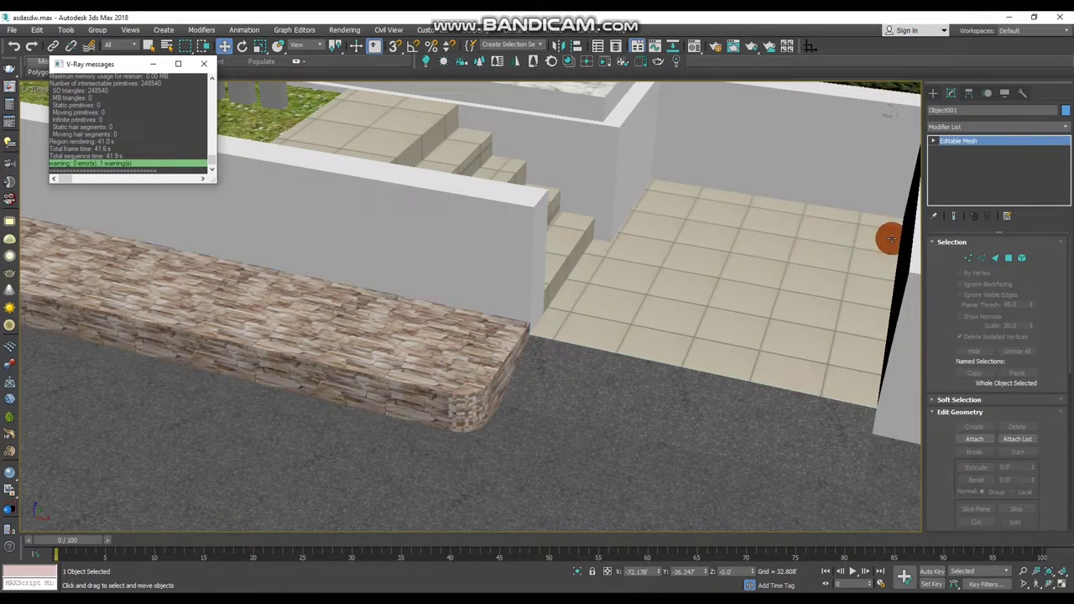
- Add a Box UVW Map to the curb with length 2.067 and width 2.195
{"action": "left_click", "coordinate": [1007, 131]}
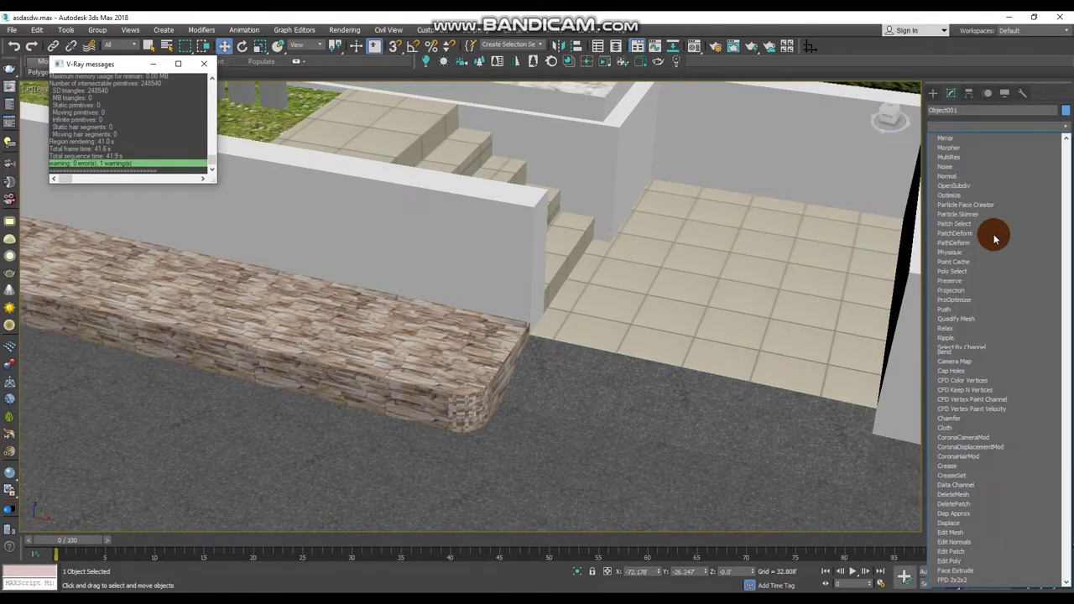
{"action": "type", "text": "uvw"}
{"action": "key", "text": "Return"}
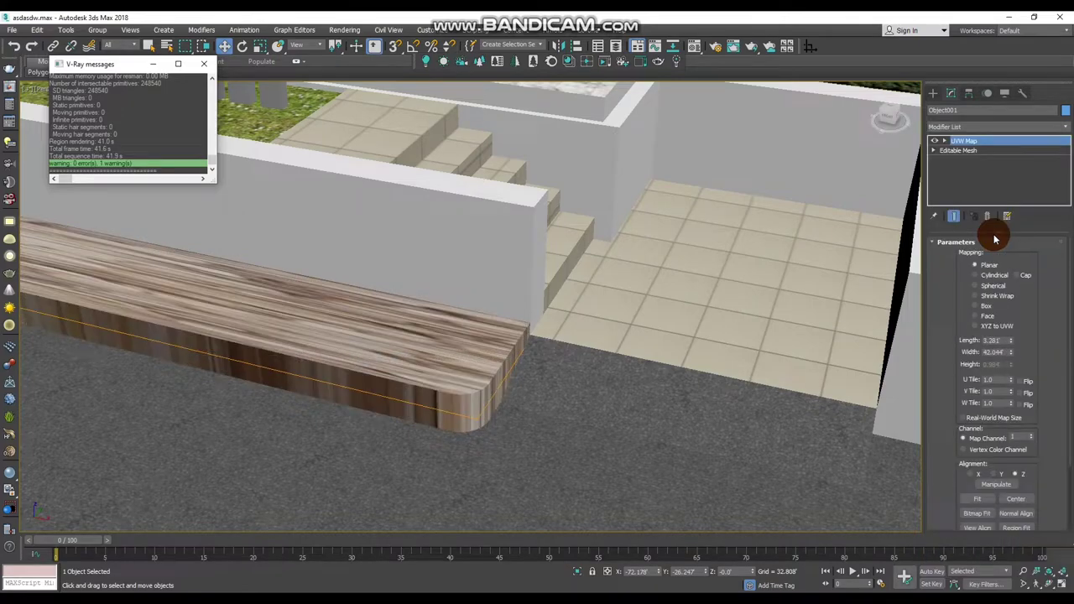
{"action": "left_click", "coordinate": [986, 305]}
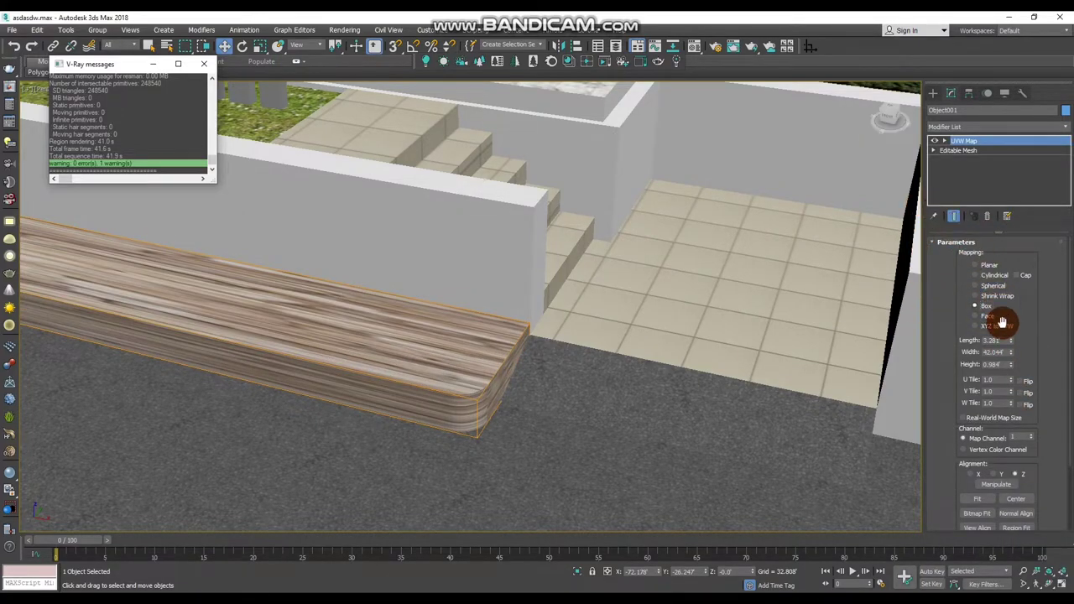
{"action": "mouse_move", "coordinate": [1013, 345]}
{"action": "left_mouse_down"}
{"action": "mouse_move", "coordinate": [1010, 396]}
{"action": "mouse_move", "coordinate": [991, 315]}
{"action": "left_mouse_up"}
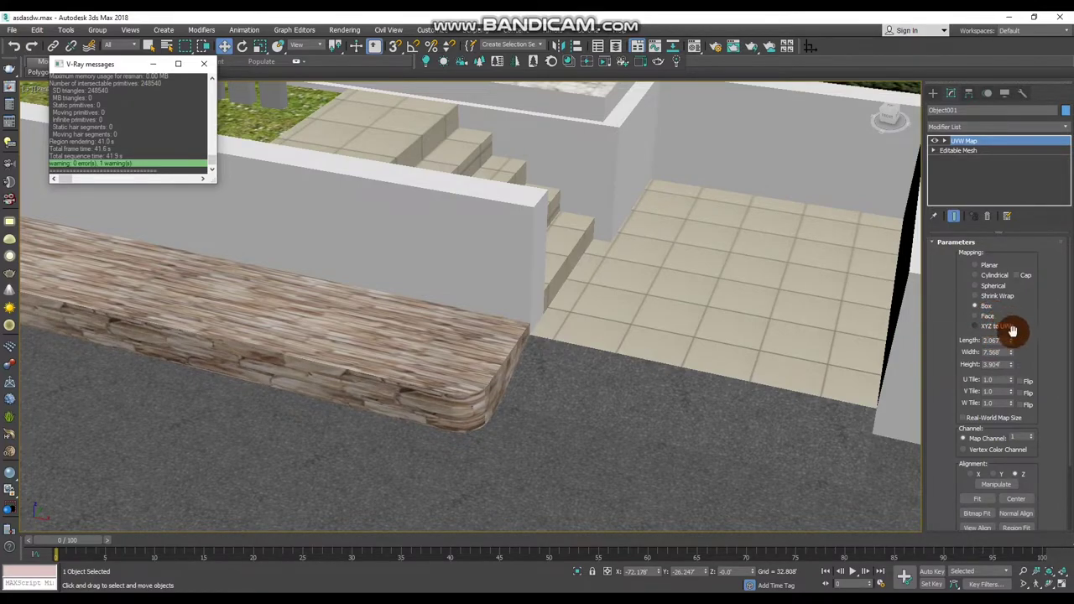
{"action": "mouse_move", "coordinate": [1012, 356]}
{"action": "left_mouse_down"}
{"action": "mouse_move", "coordinate": [1002, 336]}
{"action": "mouse_move", "coordinate": [1010, 394]}
{"action": "left_mouse_up"}
{"action": "mouse_move", "coordinate": [367, 259]}
{"action": "middle_mouse_down", "text": "alt"}
{"action": "mouse_move", "coordinate": [425, 336]}
{"action": "mouse_move", "coordinate": [478, 345]}
{"action": "mouse_move", "coordinate": [532, 337]}
{"action": "mouse_move", "coordinate": [439, 355]}
{"action": "mouse_move", "coordinate": [444, 343]}
{"action": "mouse_move", "coordinate": [475, 414]}
{"action": "mouse_move", "coordinate": [511, 364]}
{"action": "mouse_move", "coordinate": [490, 386]}
{"action": "middle_mouse_up", "text": "alt"}
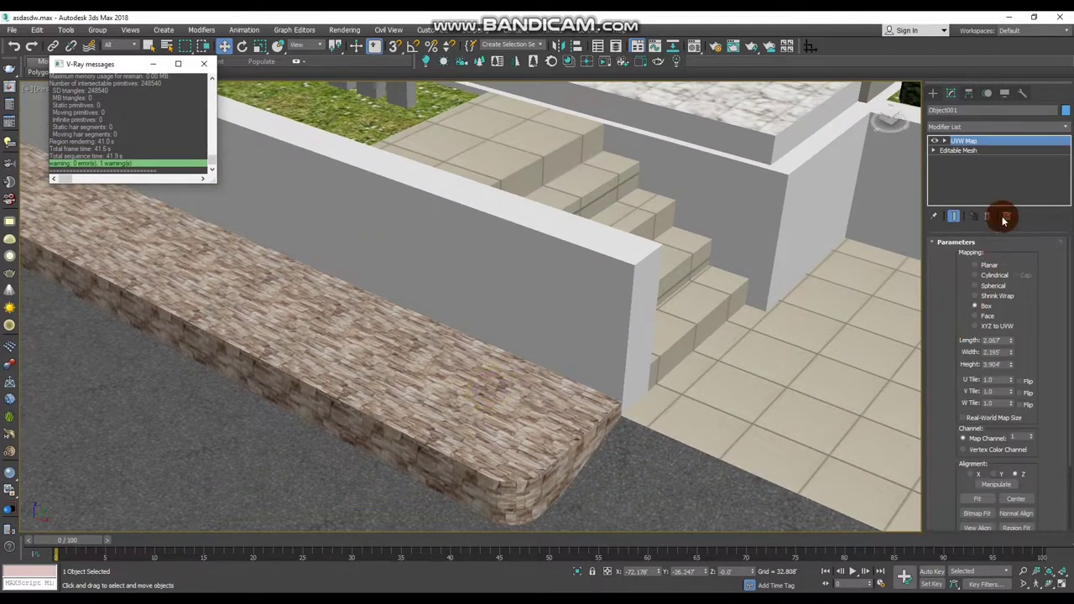
- Convert the curb to an Editable Poly
{"action": "right_click", "coordinate": [498, 391]}
{"action": "mouse_move", "coordinate": [537, 516]}
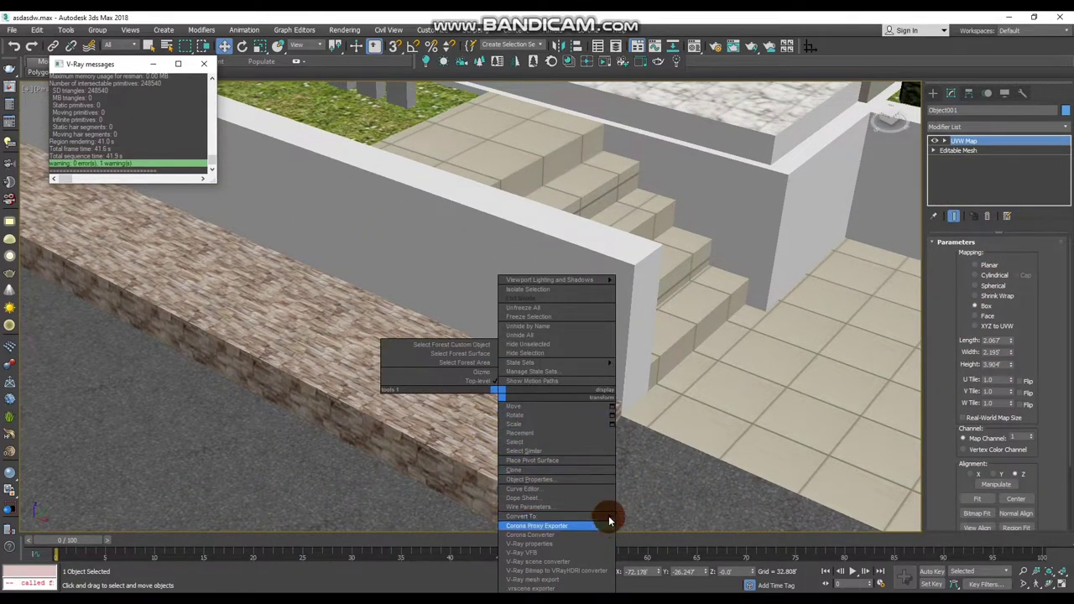
{"action": "left_click", "coordinate": [652, 526]}
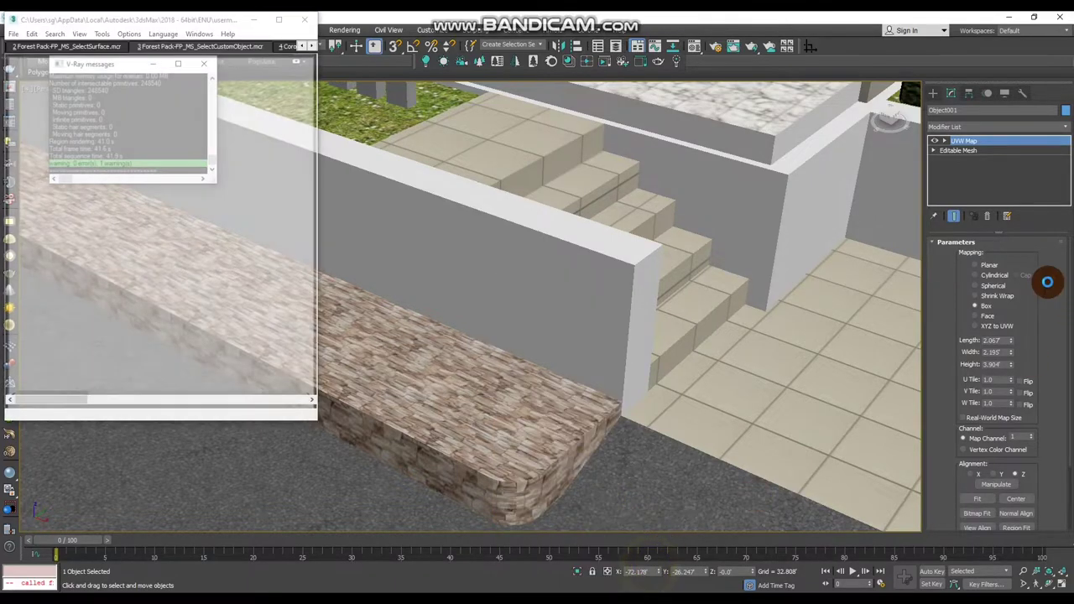
{"action": "left_click", "coordinate": [306, 13]}
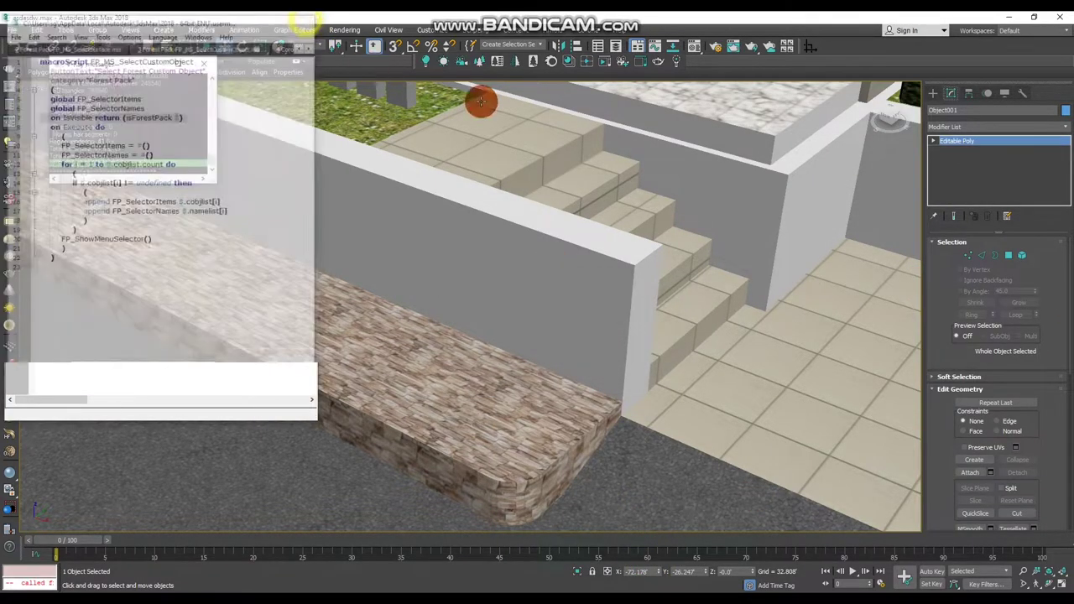
- In Polygon mode, drag a material onto the curb's top face, then exit Polygon mode
{"action": "left_click", "coordinate": [1009, 255]}
{"action": "left_click", "coordinate": [513, 422]}
{"action": "mouse_move", "coordinate": [513, 425]}
{"action": "middle_mouse_down"}
{"action": "mouse_move", "coordinate": [725, 422]}
{"action": "mouse_move", "coordinate": [859, 506]}
{"action": "mouse_move", "coordinate": [741, 494]}
{"action": "mouse_move", "coordinate": [605, 424]}
{"action": "middle_mouse_up"}
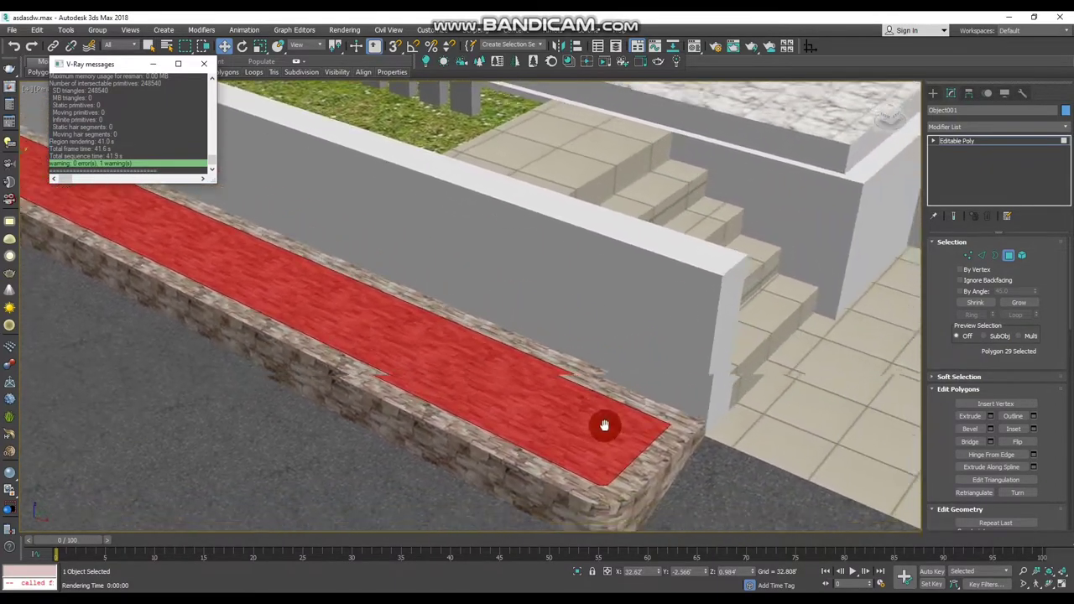
{"action": "key", "text": "m"}
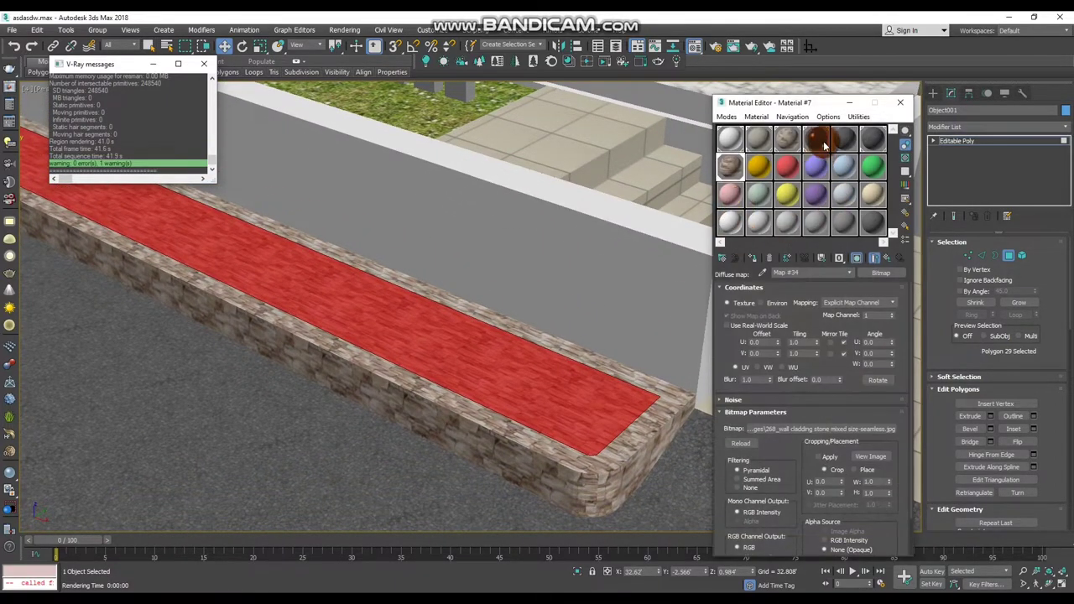
{"action": "left_click_drag", "start_coordinate": [841, 142], "coordinate": [559, 394]}
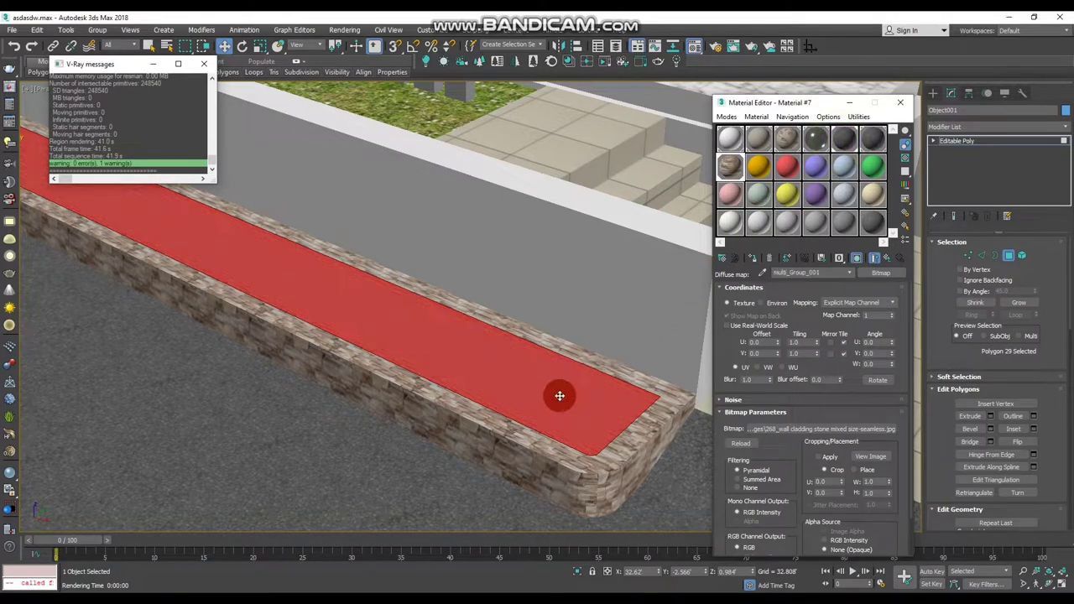
{"action": "left_click", "coordinate": [1009, 255]}
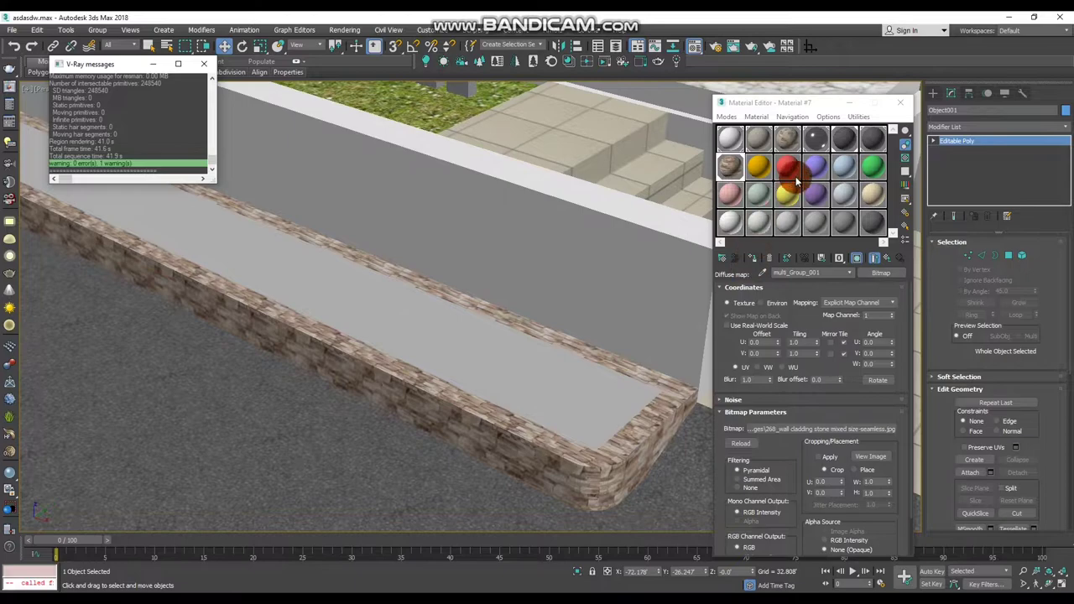
- Try a multi-material sub-material on the curb, then undo the grey result
{"action": "left_click", "coordinate": [845, 149]}
{"action": "left_click_drag", "start_coordinate": [806, 375], "coordinate": [586, 385]}
{"action": "mouse_move", "coordinate": [588, 382]}
{"action": "middle_mouse_down"}
{"action": "mouse_move", "coordinate": [594, 366]}
{"action": "mouse_move", "coordinate": [559, 350]}
{"action": "middle_mouse_up"}
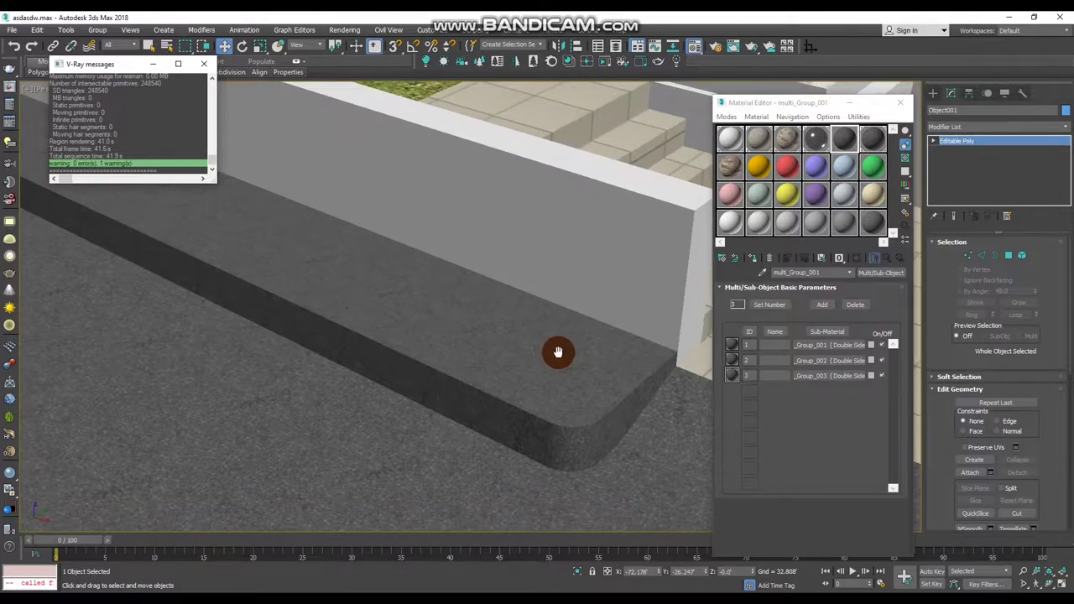
{"action": "key", "text": "ctrl+z"}
{"action": "mouse_move", "coordinate": [583, 424]}
{"action": "middle_mouse_down"}
{"action": "mouse_move", "coordinate": [573, 432]}
{"action": "mouse_move", "coordinate": [546, 392]}
{"action": "mouse_move", "coordinate": [554, 404]}
{"action": "middle_mouse_up"}
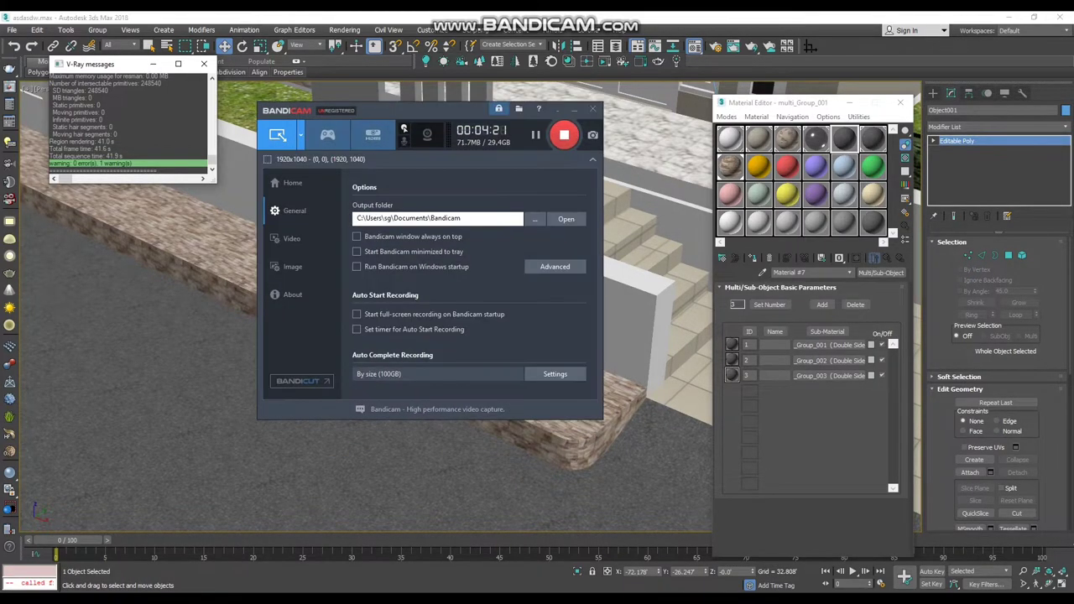
{"action": "left_click", "coordinate": [563, 408]}
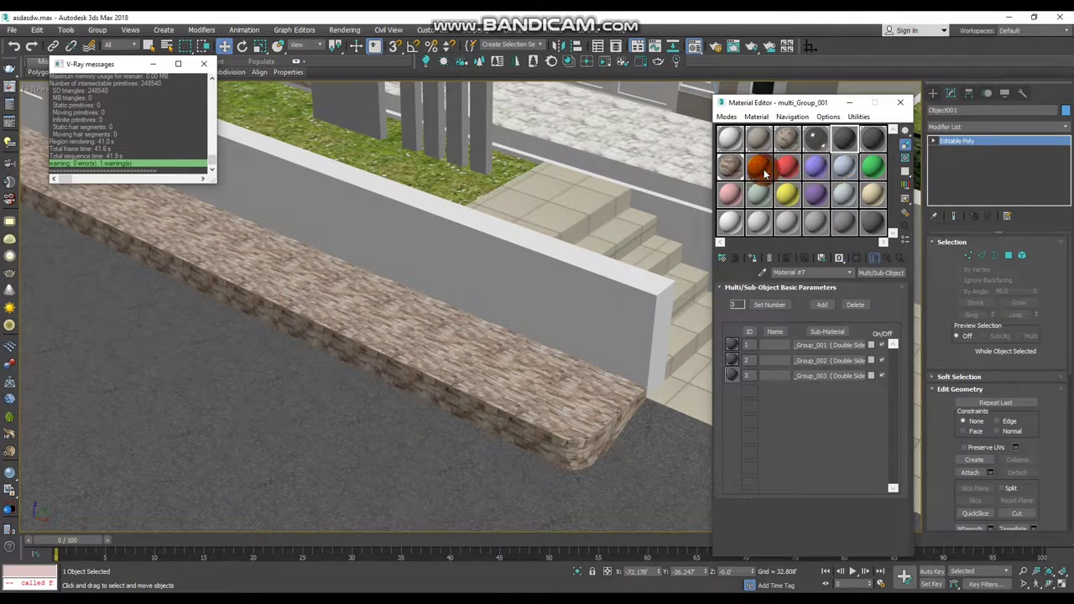
{"action": "left_click", "coordinate": [523, 390]}
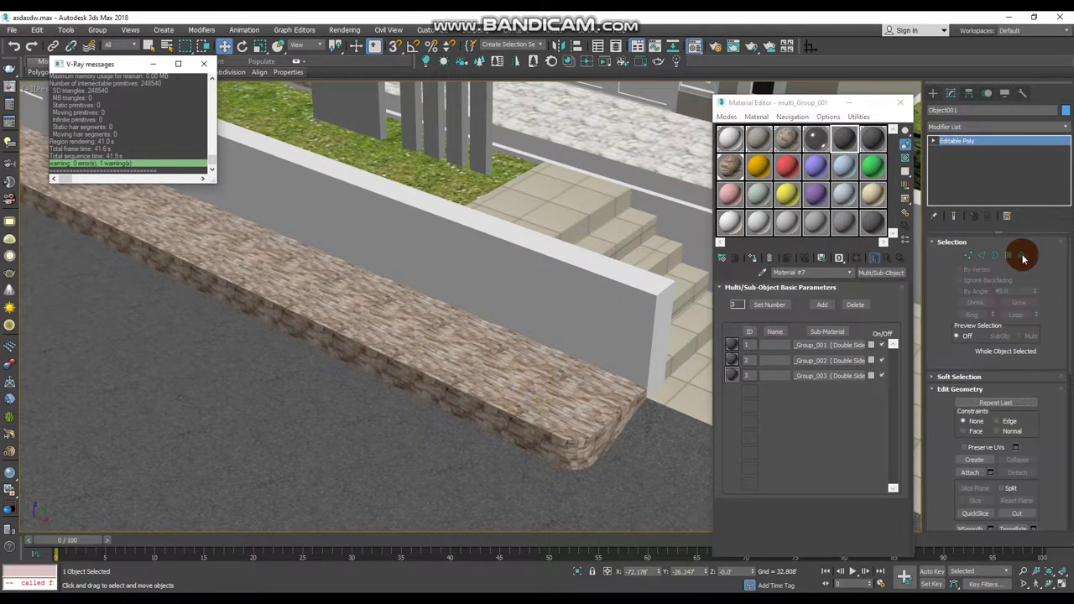
- Switch to the camera view, select the tree group, and start a V-Ray render
{"action": "key", "text": "c"}
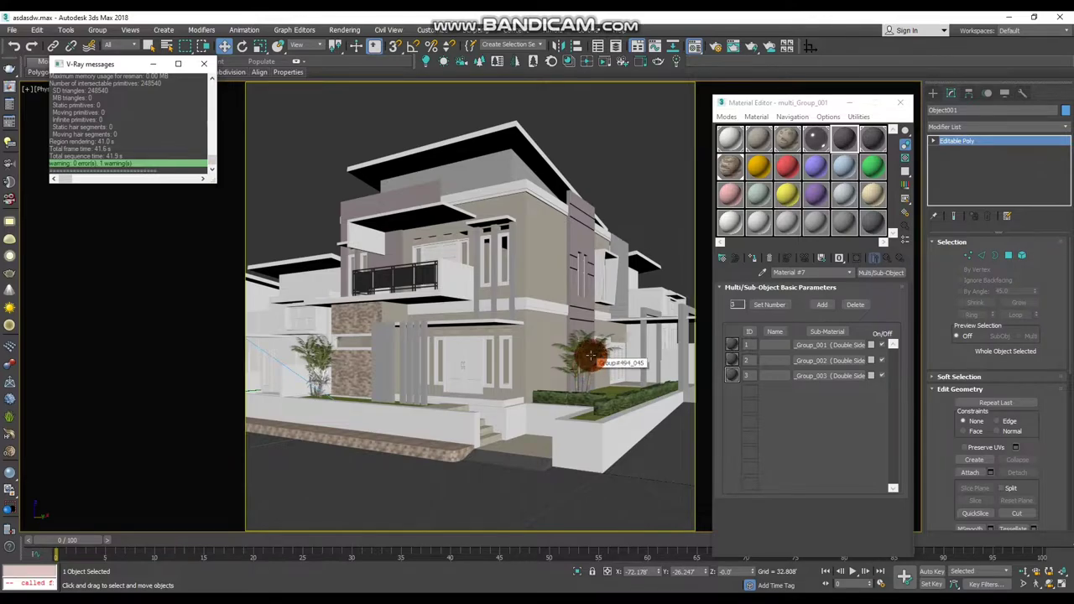
{"action": "left_click", "coordinate": [592, 356]}
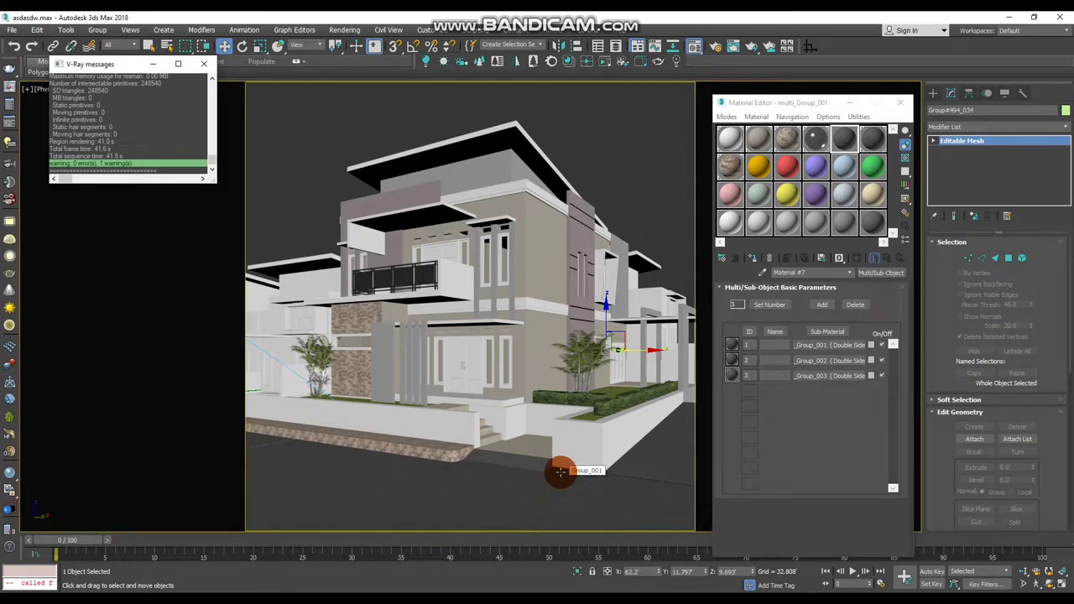
{"action": "key", "text": "shift+q"}
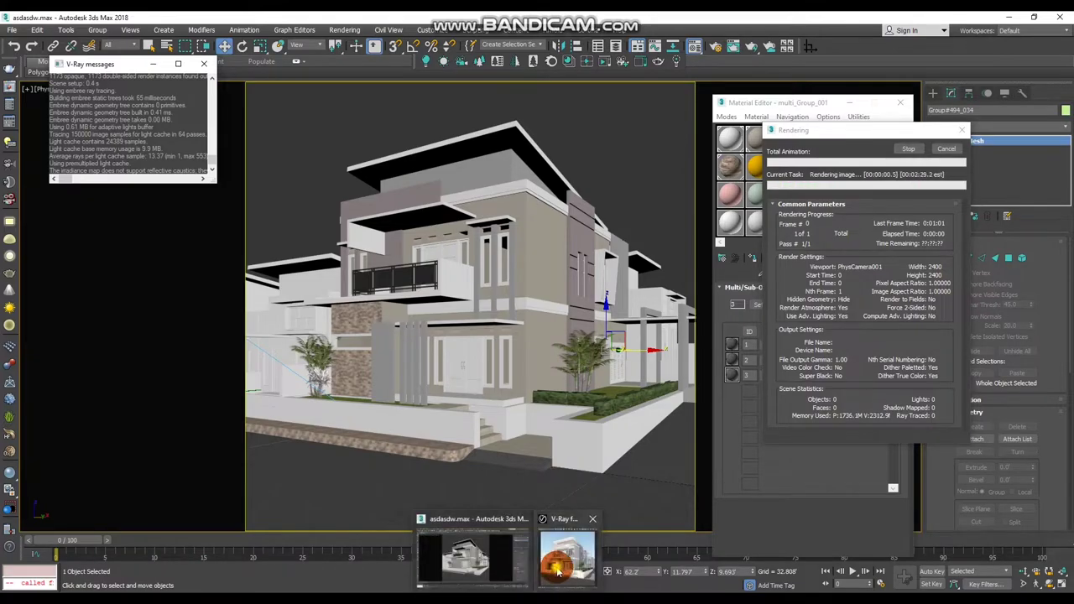
- Zoom and pan the V-Ray frame buffer to inspect the curb and front steps
{"action": "left_click", "coordinate": [561, 561]}
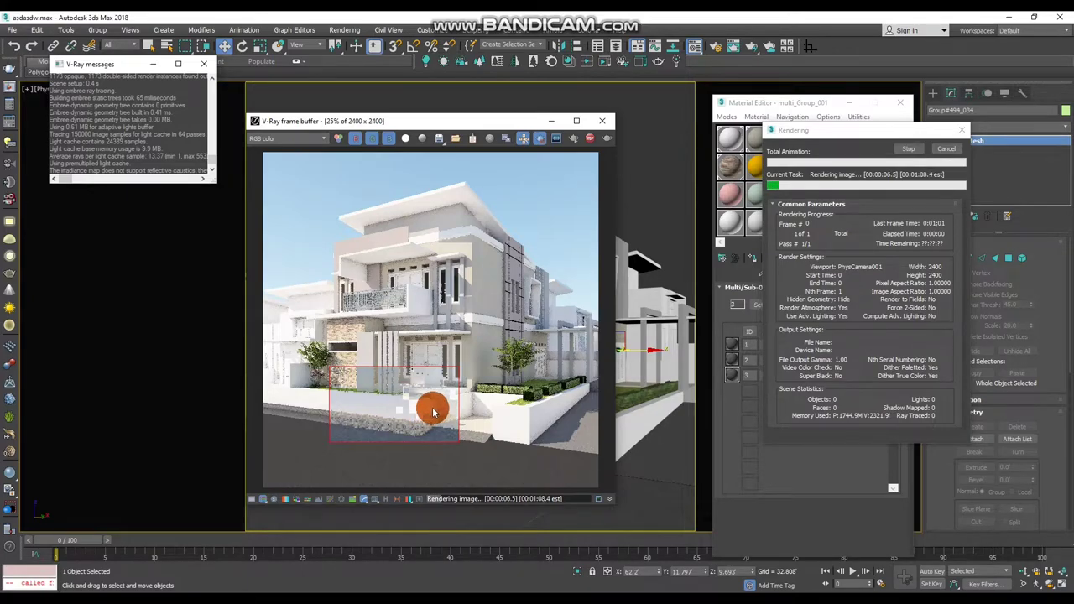
{"action": "scroll", "coordinate": [433, 412], "scroll_direction": "up", "scroll_amount": 2}
{"action": "scroll", "coordinate": [428, 412], "scroll_direction": "up", "scroll_amount": 2}
{"action": "scroll", "coordinate": [426, 412], "scroll_direction": "down", "scroll_amount": 2}
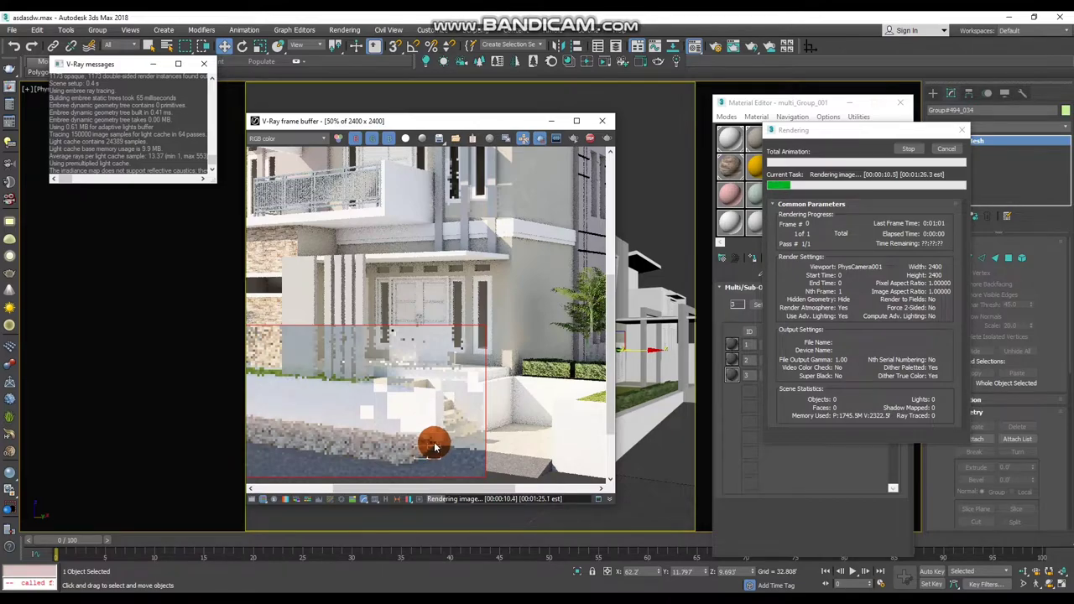
{"action": "scroll", "coordinate": [435, 428], "scroll_direction": "down", "scroll_amount": 2}
{"action": "scroll", "coordinate": [437, 412], "scroll_direction": "up", "scroll_amount": 2}
{"action": "scroll", "coordinate": [430, 406], "scroll_direction": "up", "scroll_amount": 2}
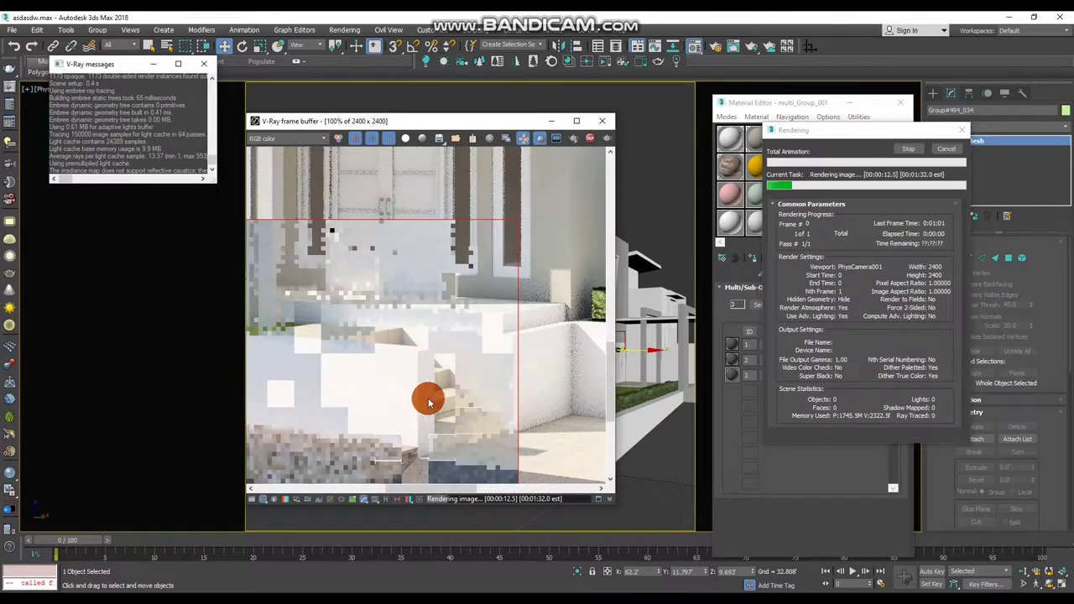
{"action": "middle_click_drag", "start_coordinate": [428, 400], "coordinate": [433, 363]}
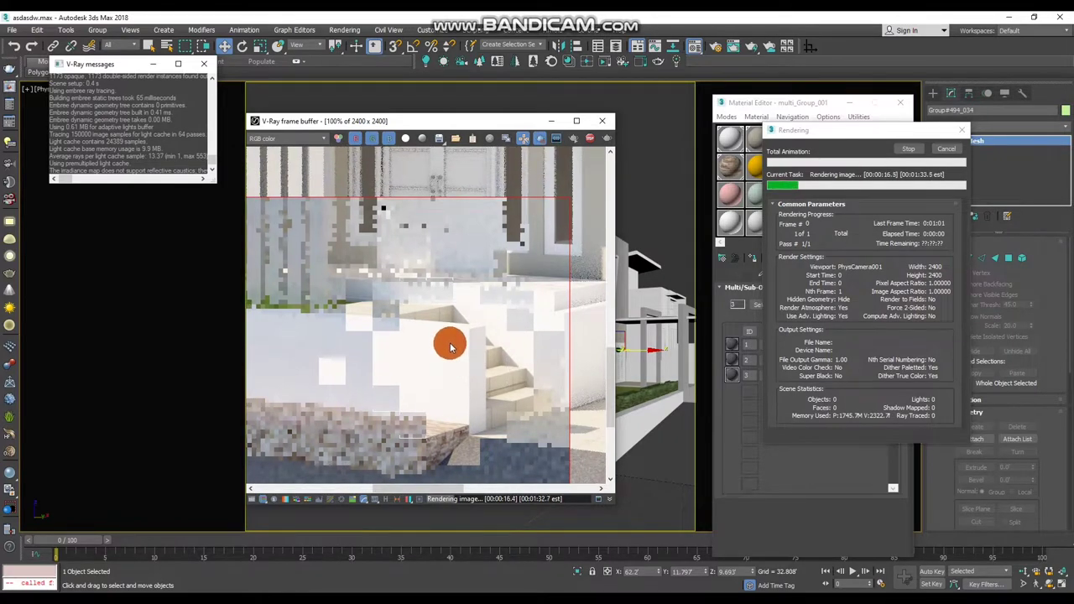
{"action": "scroll", "coordinate": [451, 346], "scroll_direction": "down", "scroll_amount": 2}
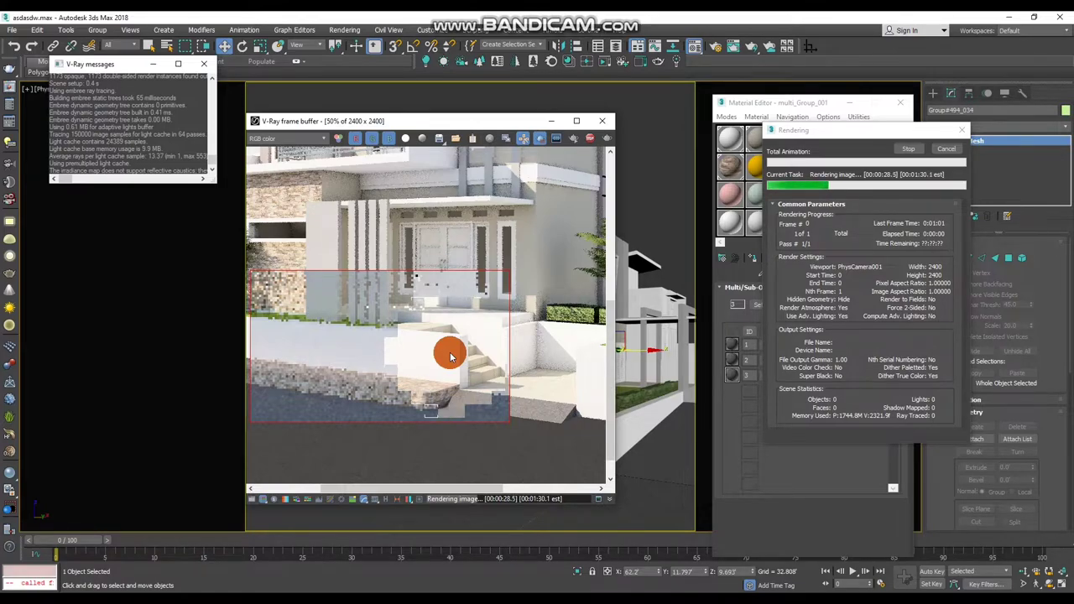
{"action": "scroll", "coordinate": [430, 396], "scroll_direction": "up", "scroll_amount": 2}
{"action": "middle_click_drag", "start_coordinate": [431, 395], "coordinate": [484, 377]}
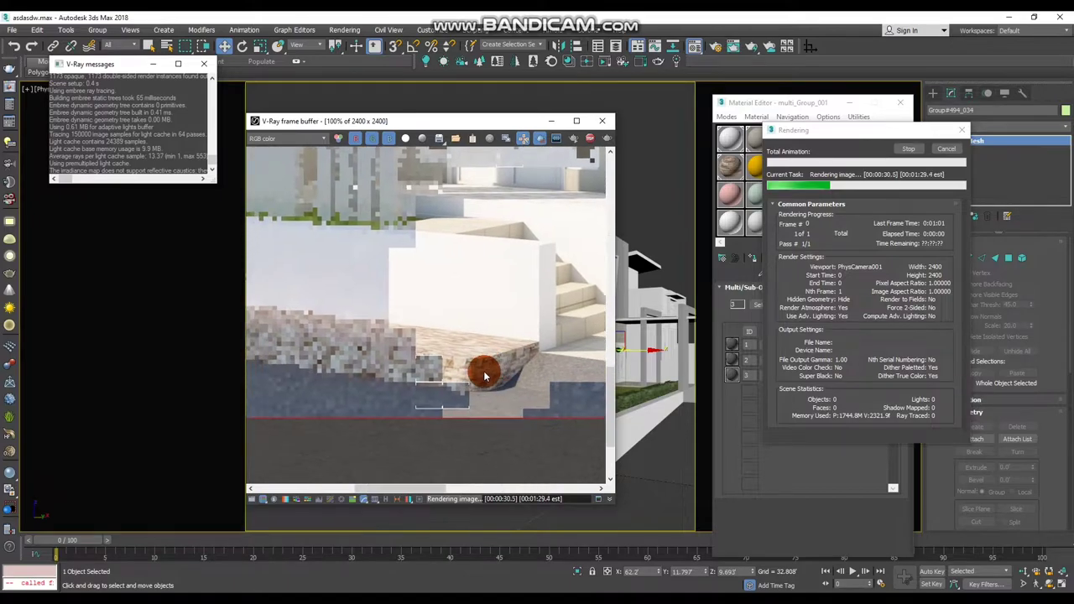
{"action": "scroll", "coordinate": [484, 377], "scroll_direction": "down", "scroll_amount": 1}
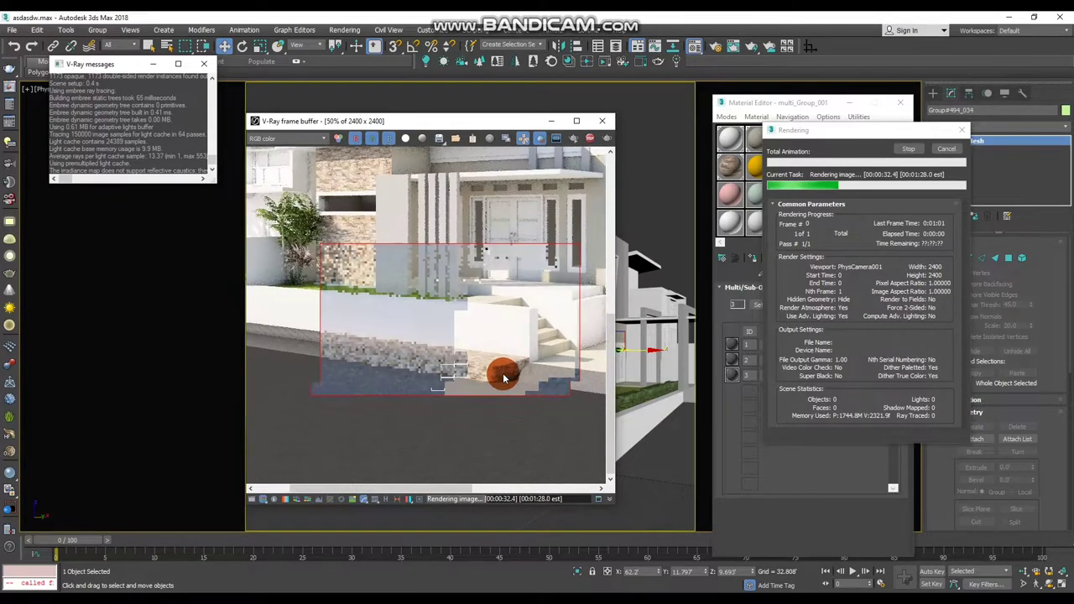
{"action": "scroll", "coordinate": [492, 378], "scroll_direction": "down", "scroll_amount": 1}
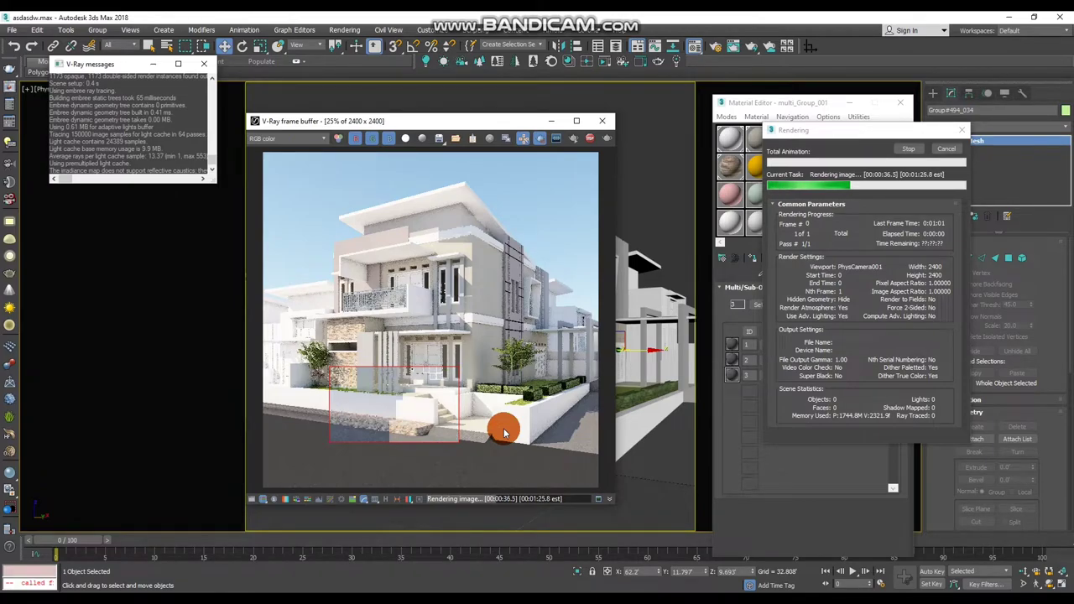
{"action": "mouse_move", "coordinate": [512, 420]}
{"action": "left_mouse_down"}
{"action": "mouse_move", "coordinate": [517, 387]}
{"action": "mouse_move", "coordinate": [537, 367]}
{"action": "mouse_move", "coordinate": [447, 440]}
{"action": "mouse_move", "coordinate": [409, 385]}
{"action": "mouse_move", "coordinate": [435, 291]}
{"action": "mouse_move", "coordinate": [431, 312]}
{"action": "mouse_move", "coordinate": [341, 201]}
{"action": "mouse_move", "coordinate": [446, 229]}
{"action": "mouse_move", "coordinate": [508, 278]}
{"action": "mouse_move", "coordinate": [424, 264]}
{"action": "mouse_move", "coordinate": [506, 296]}
{"action": "mouse_move", "coordinate": [419, 317]}
{"action": "mouse_move", "coordinate": [464, 324]}
{"action": "mouse_move", "coordinate": [457, 305]}
{"action": "mouse_move", "coordinate": [412, 425]}
{"action": "mouse_move", "coordinate": [482, 388]}
{"action": "mouse_move", "coordinate": [468, 388]}
{"action": "left_mouse_up"}
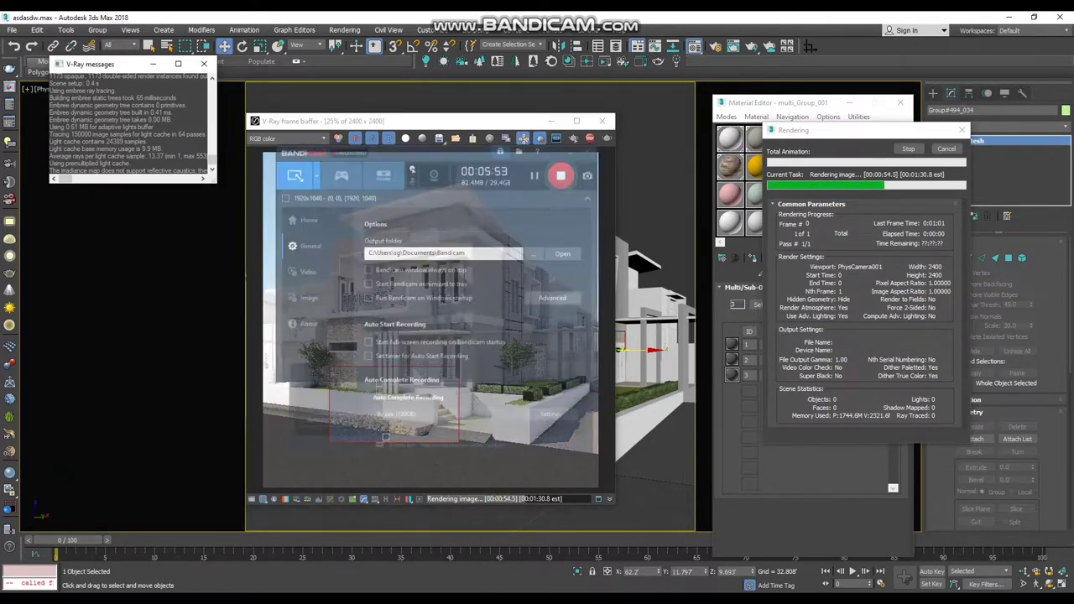
{"action": "left_click", "coordinate": [382, 428]}
{"action": "left_click", "coordinate": [513, 403]}
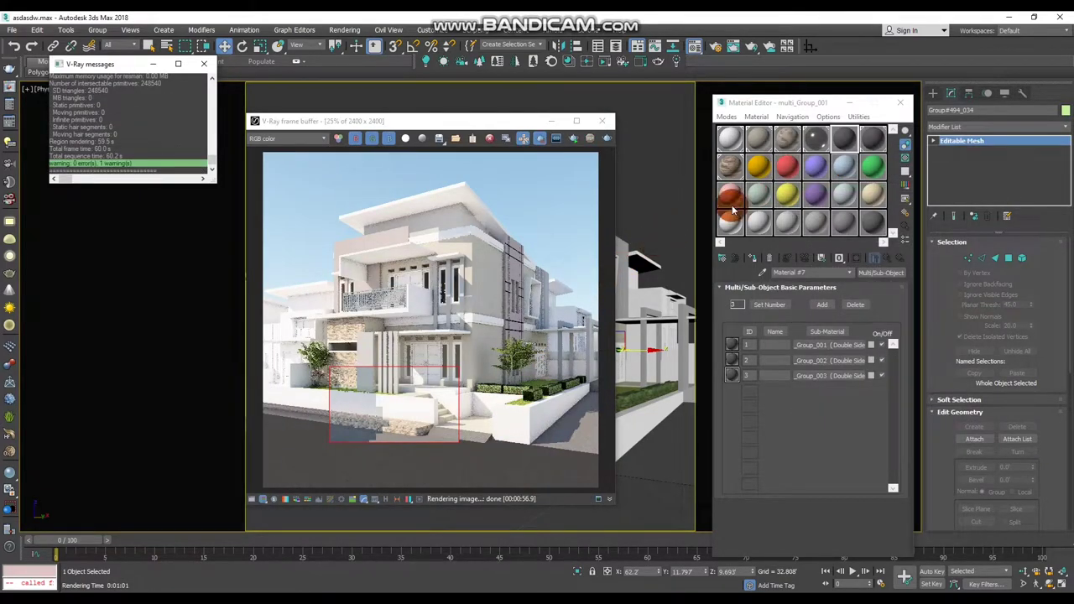
- Lower the V-Ray material's diffuse whiteness slightly for a greyer colour
{"action": "left_click", "coordinate": [731, 140]}
{"action": "left_click_drag", "start_coordinate": [815, 333], "coordinate": [791, 300]}
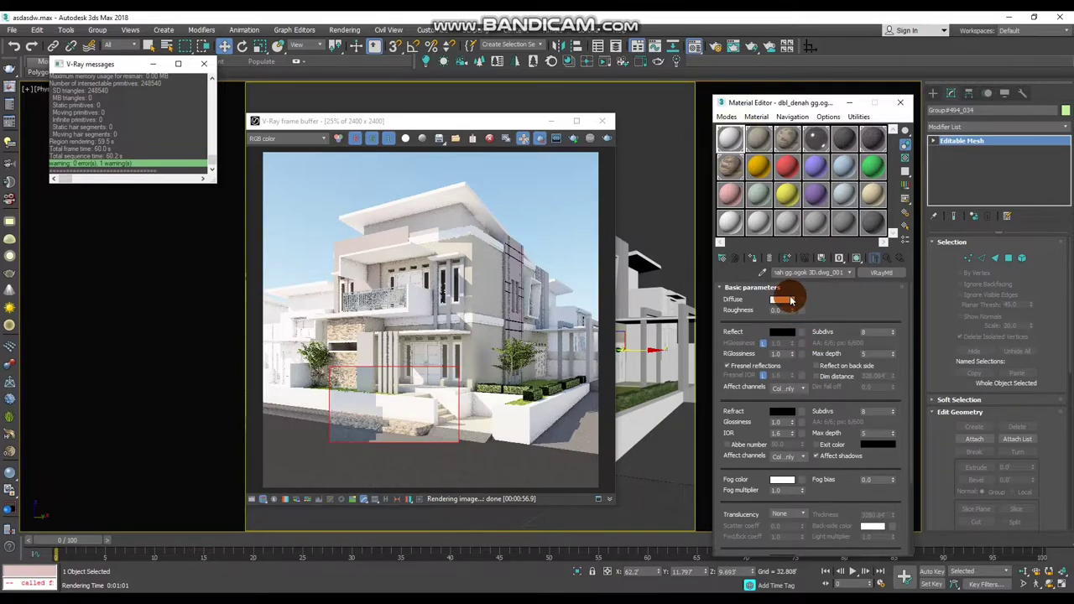
{"action": "left_click", "coordinate": [791, 308]}
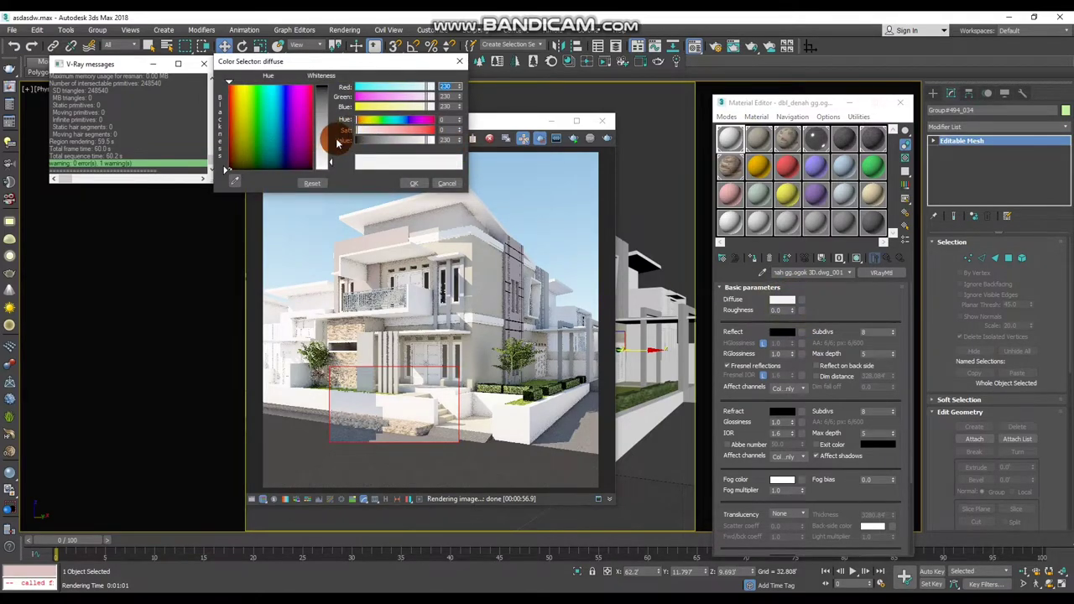
{"action": "left_click_drag", "start_coordinate": [330, 148], "coordinate": [332, 152]}
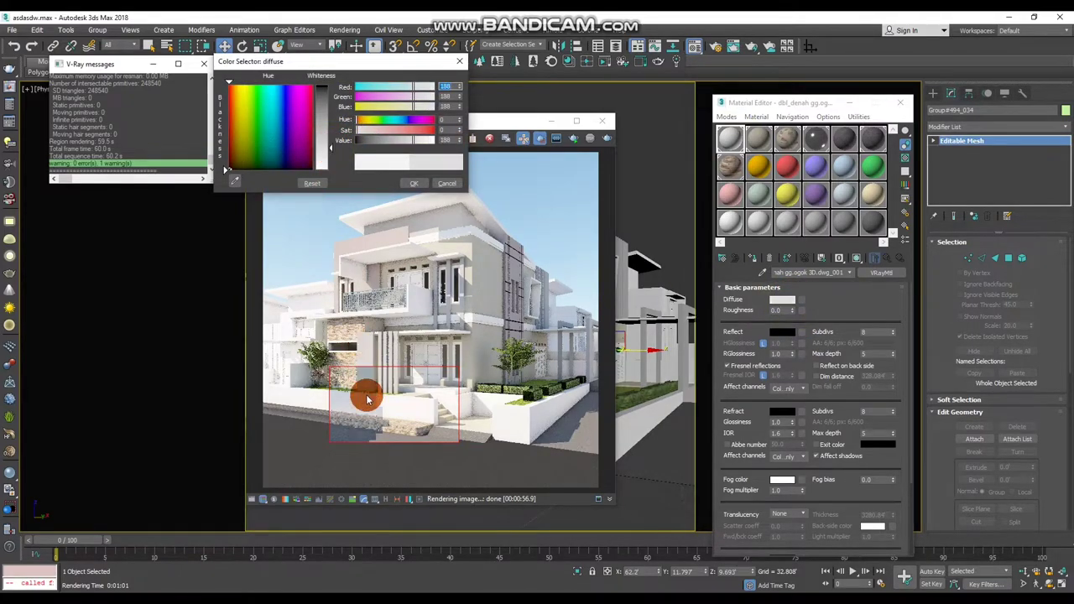
{"action": "left_click", "coordinate": [416, 183]}
- Re-render a smaller region over the steps, inspect it, and close the frame buffer
{"action": "left_click_drag", "start_coordinate": [445, 382], "coordinate": [381, 439]}
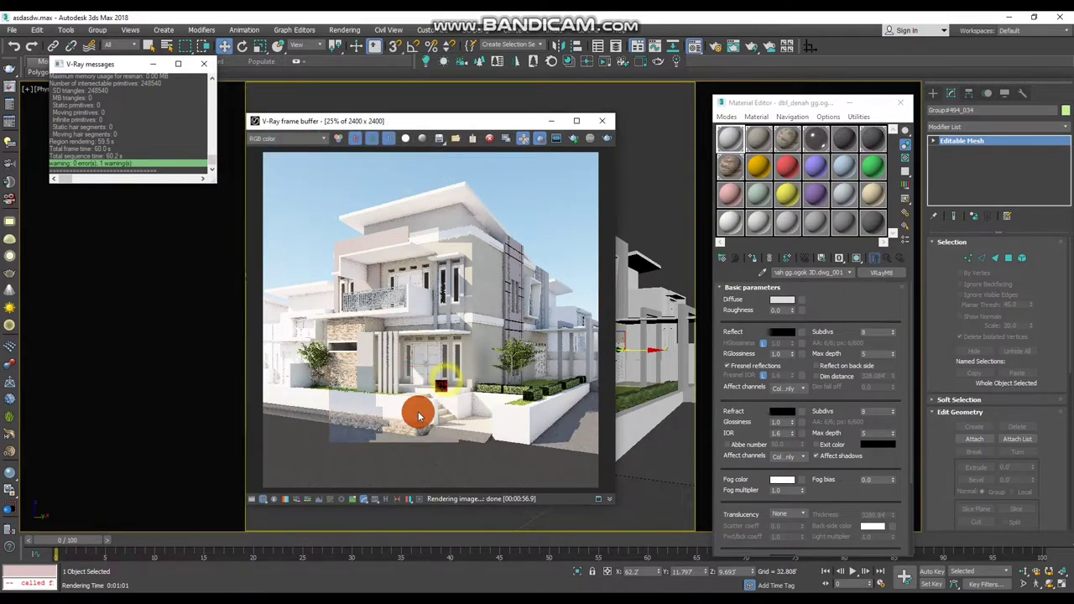
{"action": "left_click", "coordinate": [607, 140]}
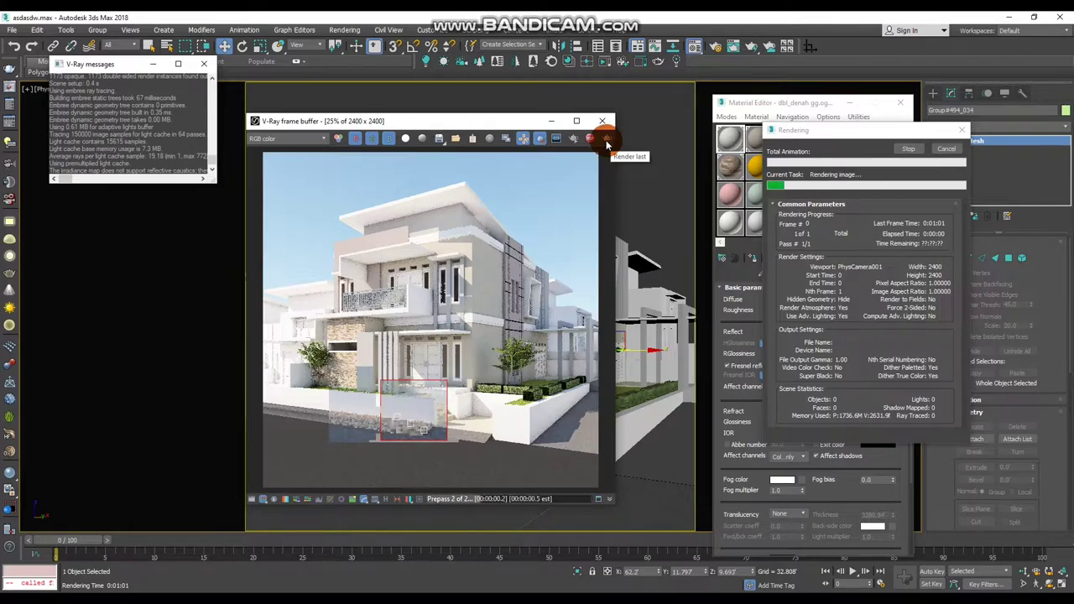
{"action": "double_click", "coordinate": [410, 438]}
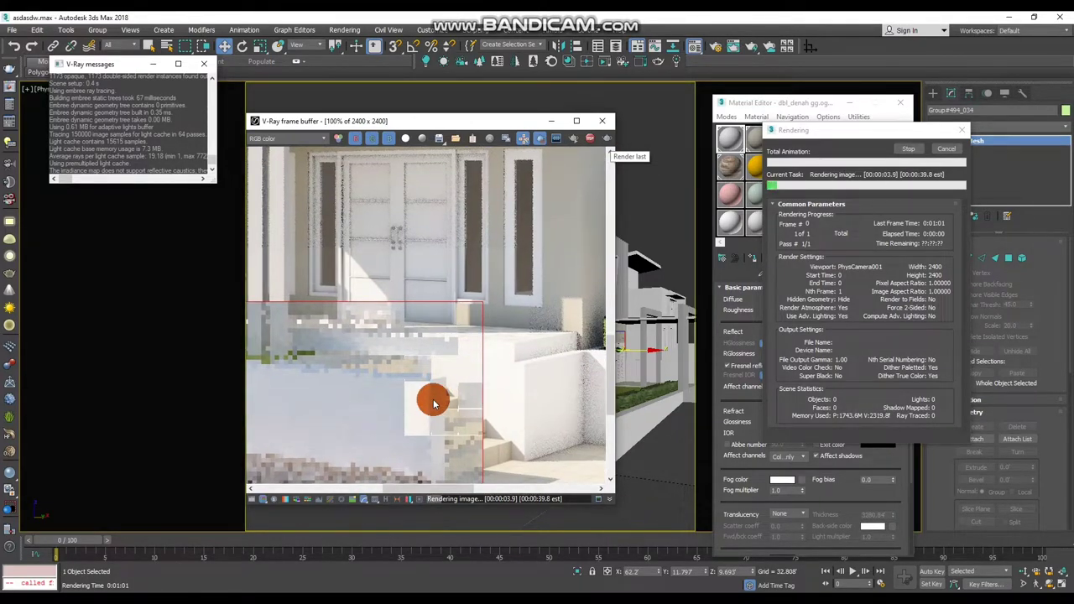
{"action": "scroll", "coordinate": [445, 390], "scroll_direction": "down", "scroll_amount": 2}
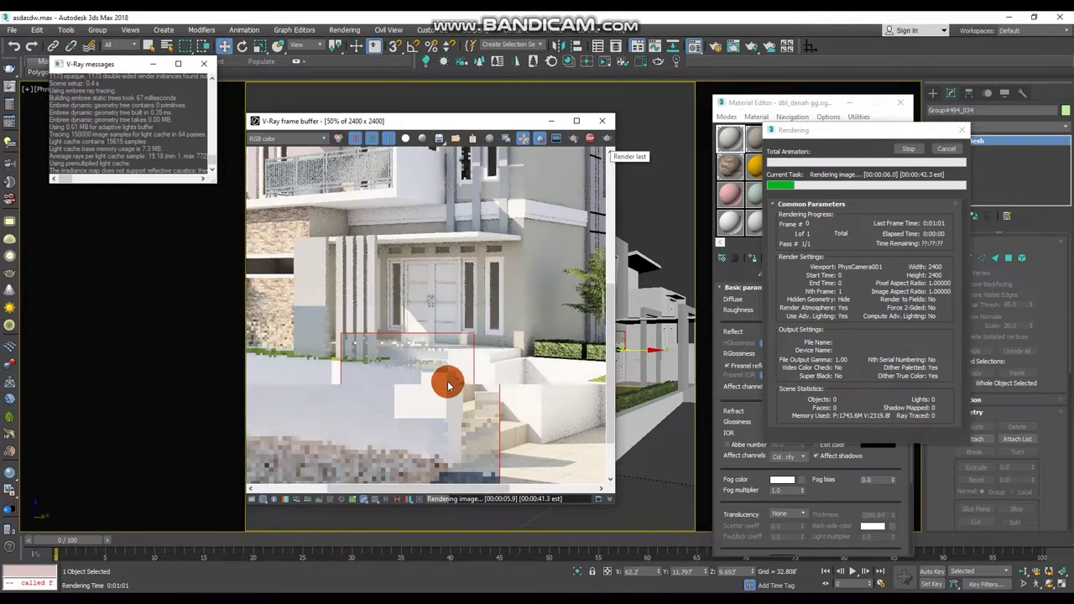
{"action": "scroll", "coordinate": [449, 395], "scroll_direction": "down", "scroll_amount": 2}
{"action": "scroll", "coordinate": [445, 398], "scroll_direction": "up", "scroll_amount": 2}
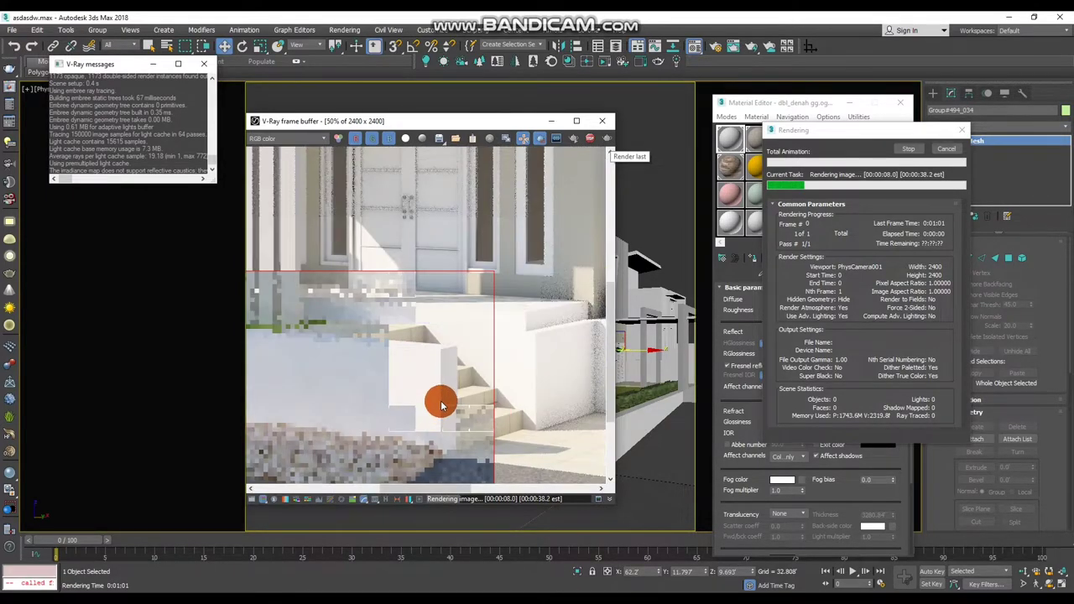
{"action": "scroll", "coordinate": [441, 403], "scroll_direction": "down", "scroll_amount": 2}
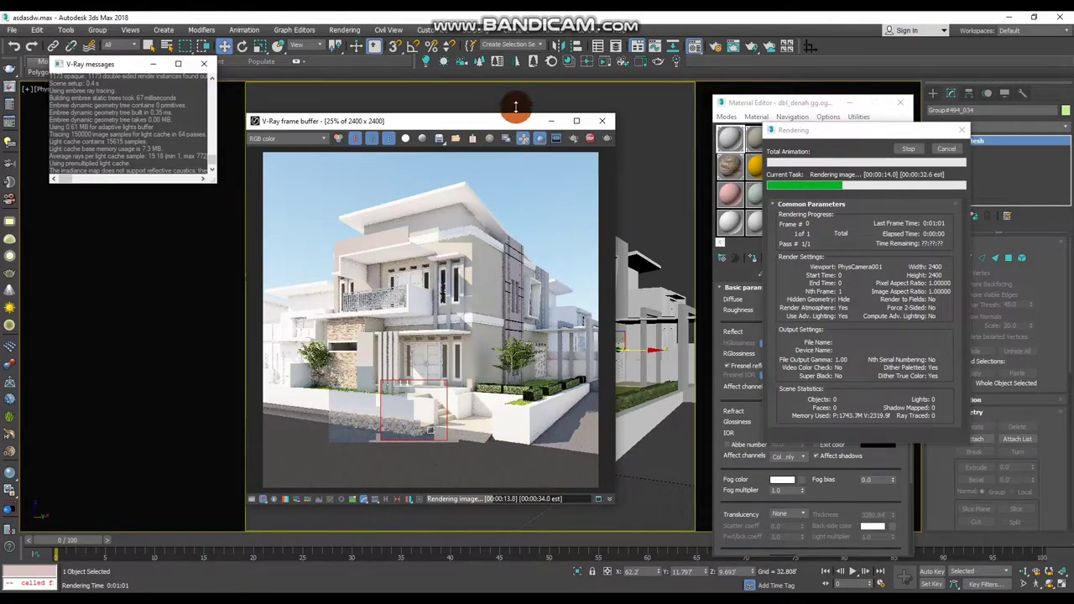
{"action": "left_click", "coordinate": [601, 124]}
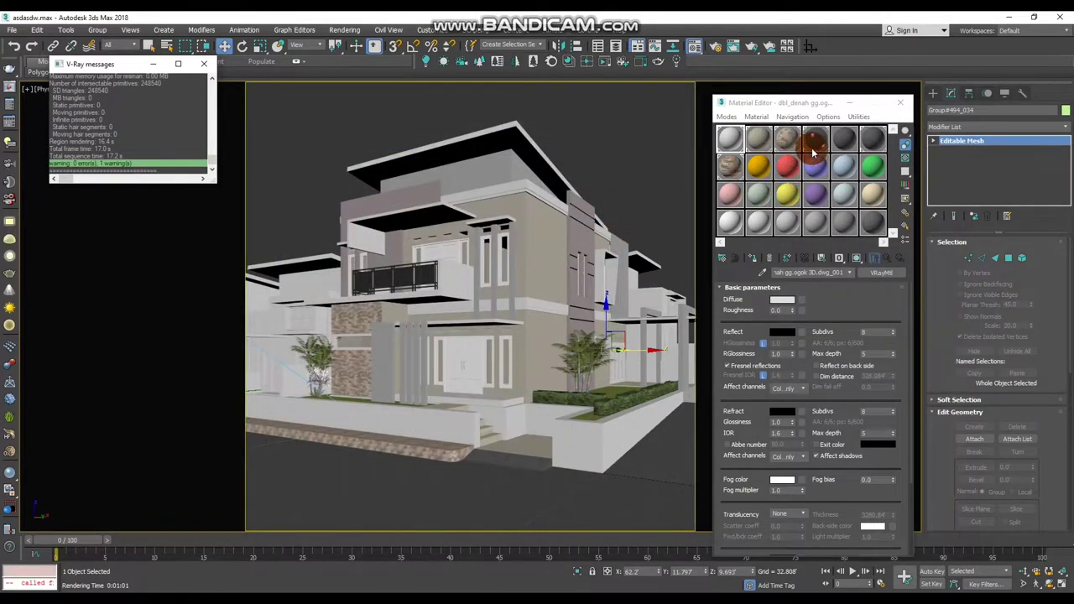
- Give the Blacktop New_001 facing material a Reflect value of 15 and 0.6 reflection glossiness
{"action": "left_click", "coordinate": [762, 272]}
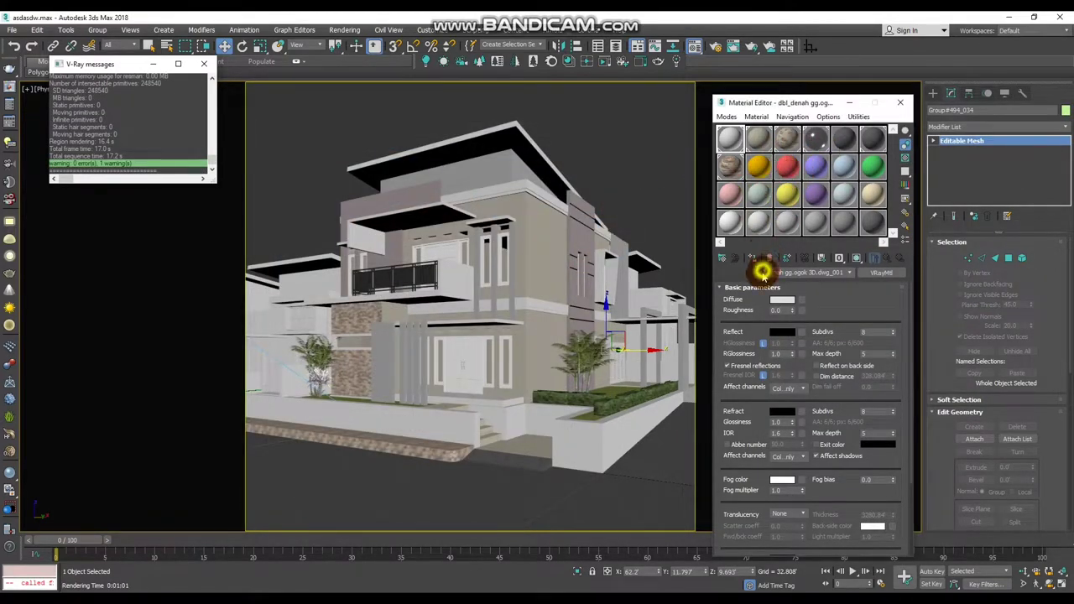
{"action": "left_click", "coordinate": [523, 481]}
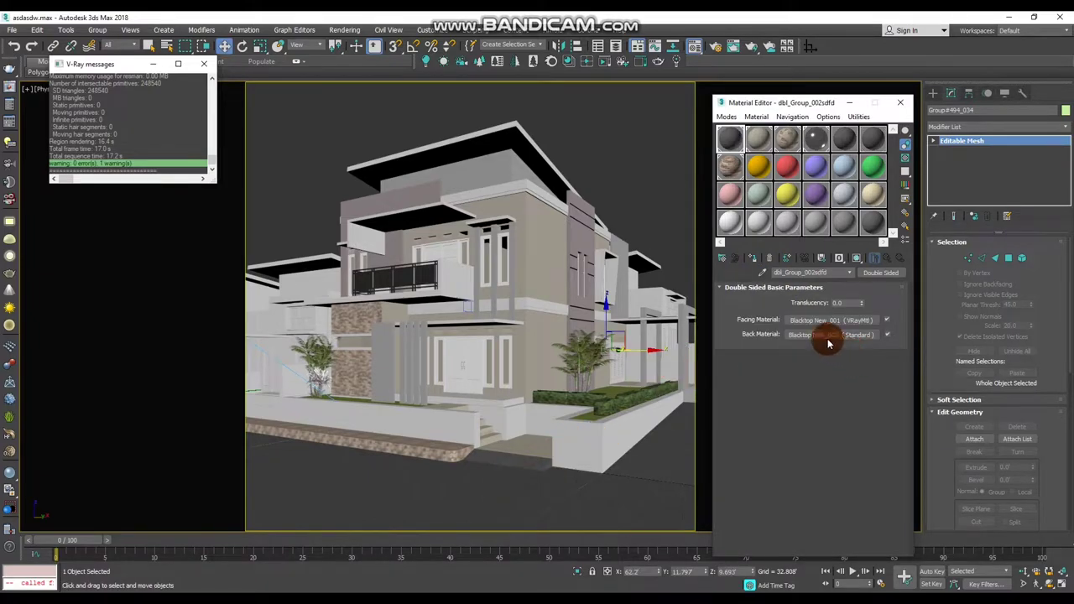
{"action": "left_click", "coordinate": [844, 320]}
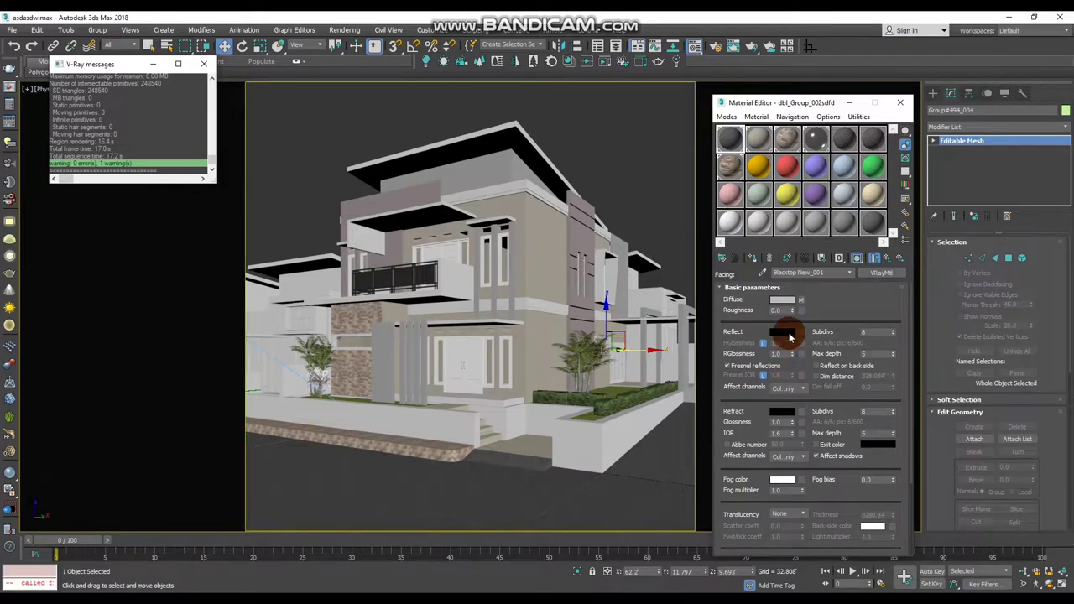
{"action": "left_click", "coordinate": [787, 334]}
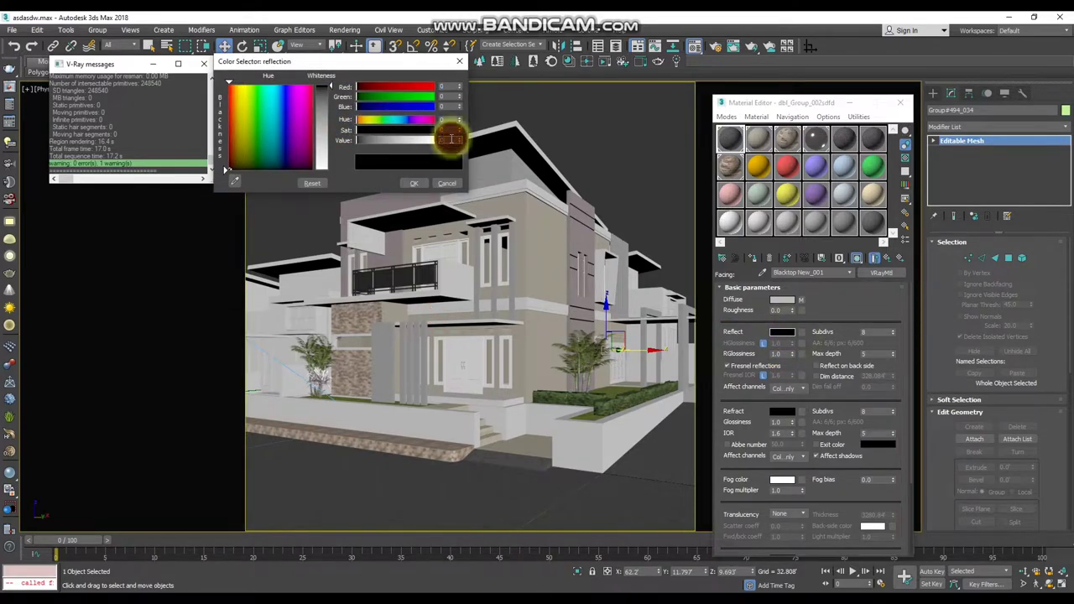
{"action": "key", "text": "Return"}
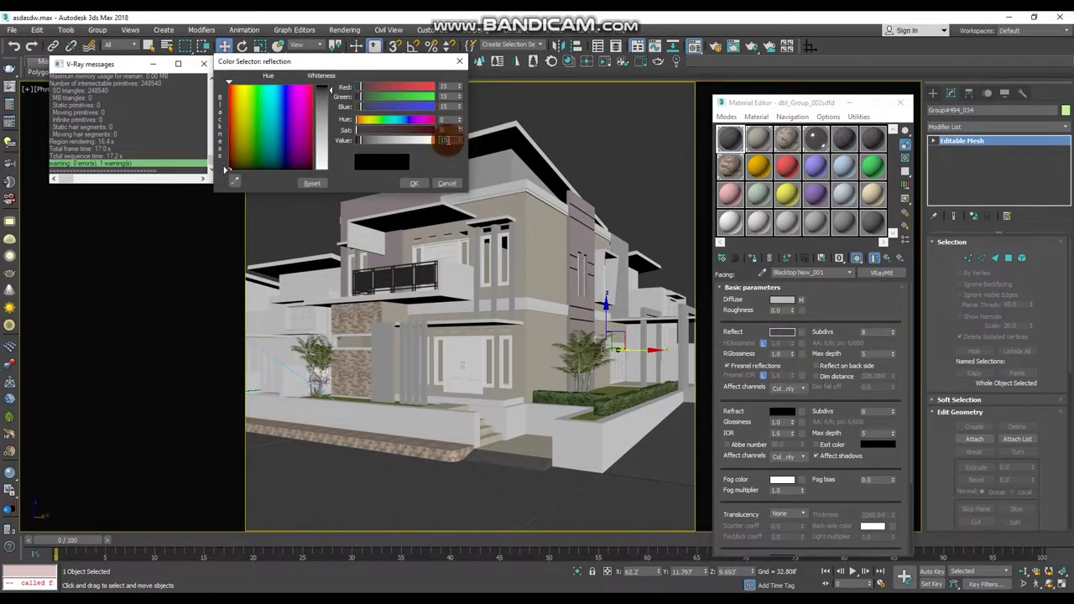
{"action": "left_click", "coordinate": [424, 178]}
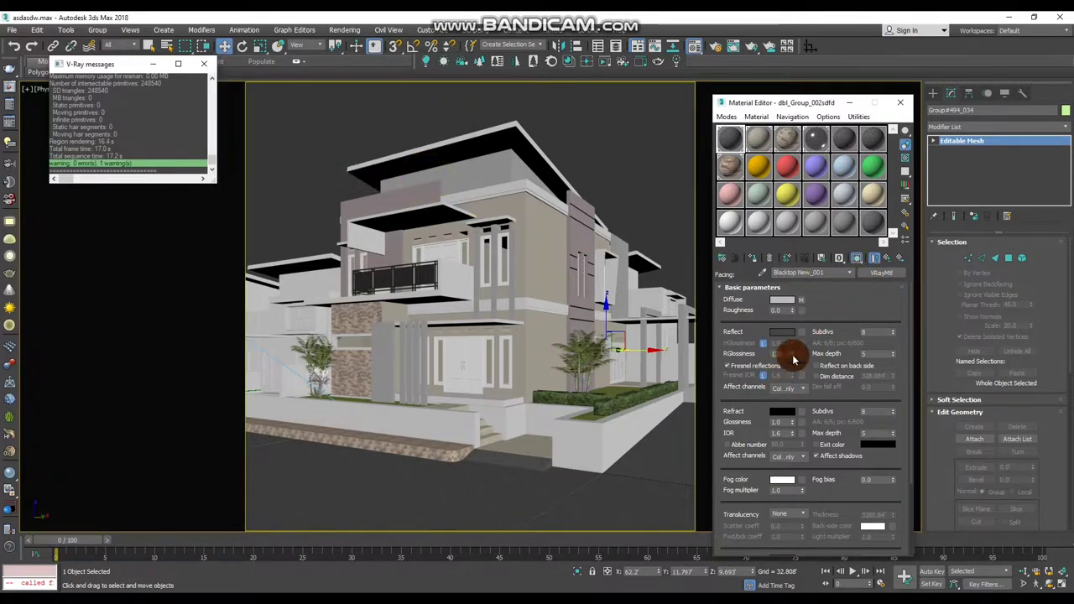
{"action": "left_click_drag", "start_coordinate": [802, 305], "coordinate": [783, 359]}
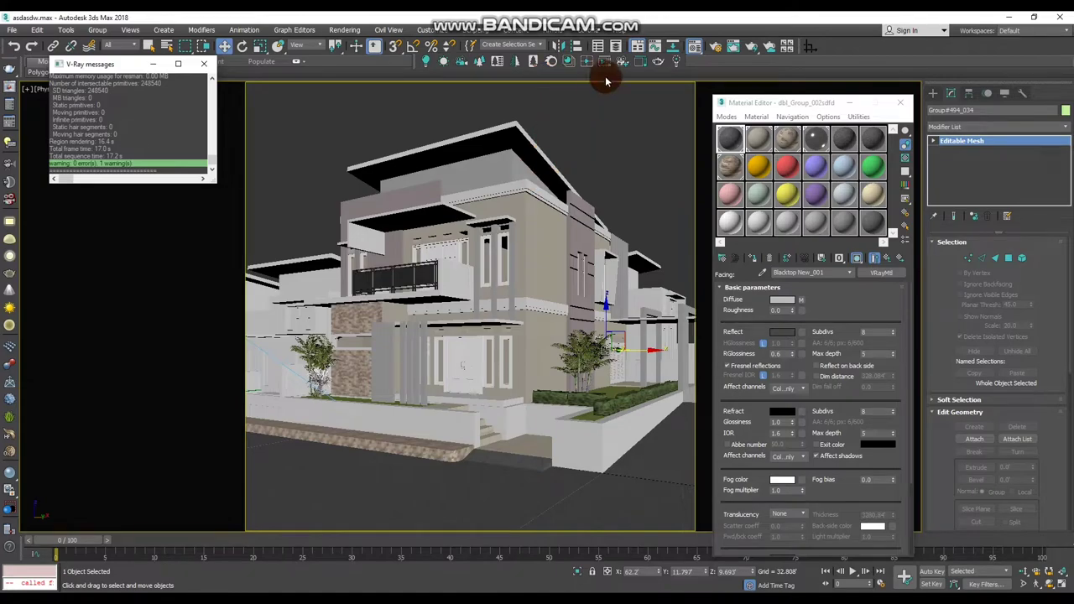
{"action": "left_click", "coordinate": [717, 46]}
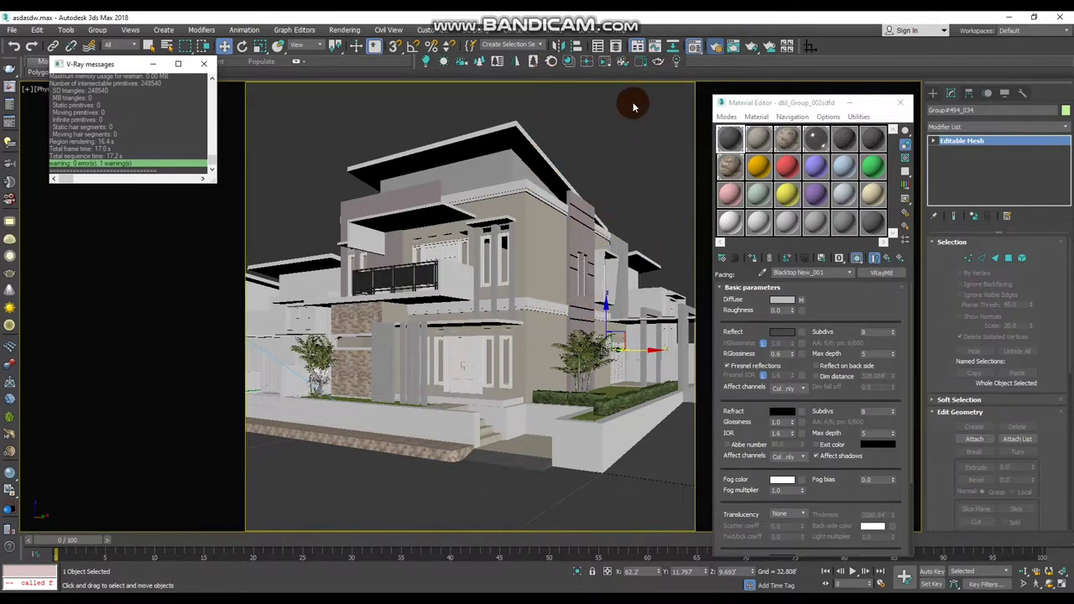
{"action": "left_click", "coordinate": [750, 46]}
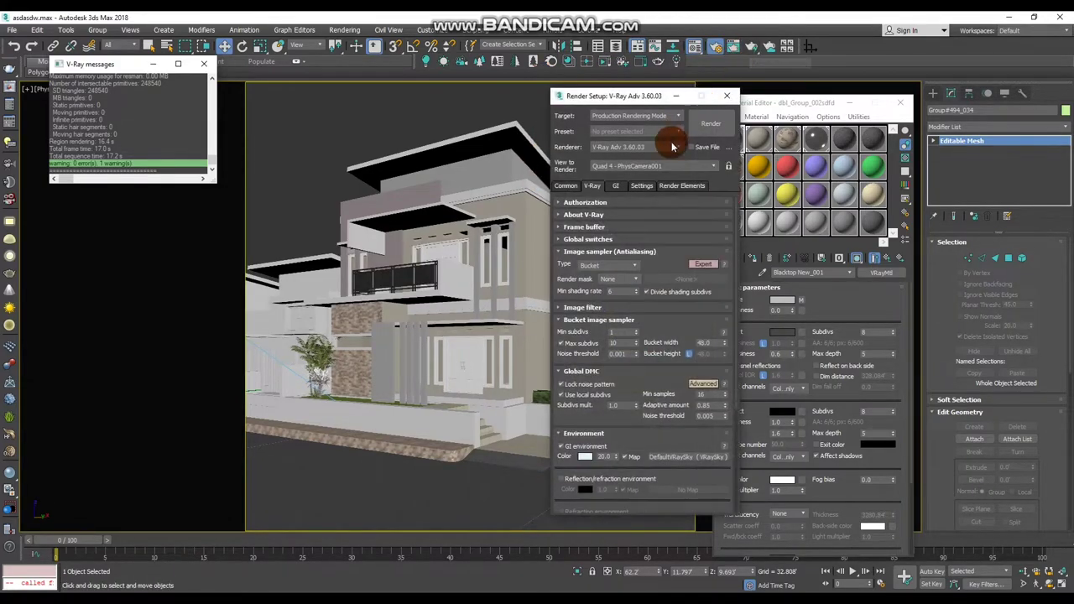
- Show the last frame buffer and render a region over the foreground road, zooming to check it
{"action": "left_click", "coordinate": [600, 228]}
{"action": "left_click", "coordinate": [676, 245]}
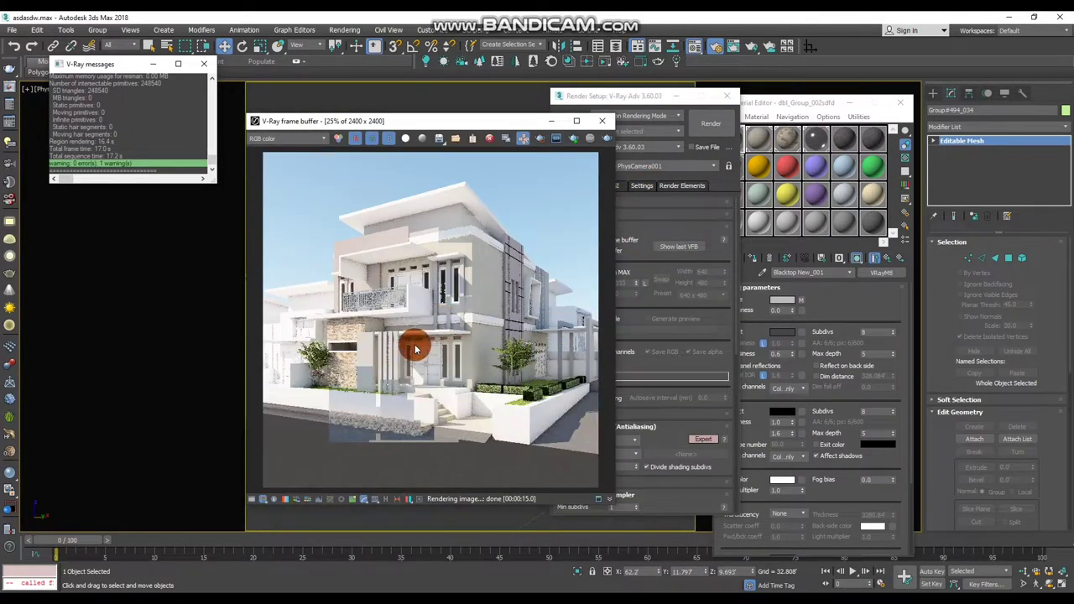
{"action": "left_click", "coordinate": [540, 138]}
{"action": "left_click_drag", "start_coordinate": [450, 409], "coordinate": [317, 481]}
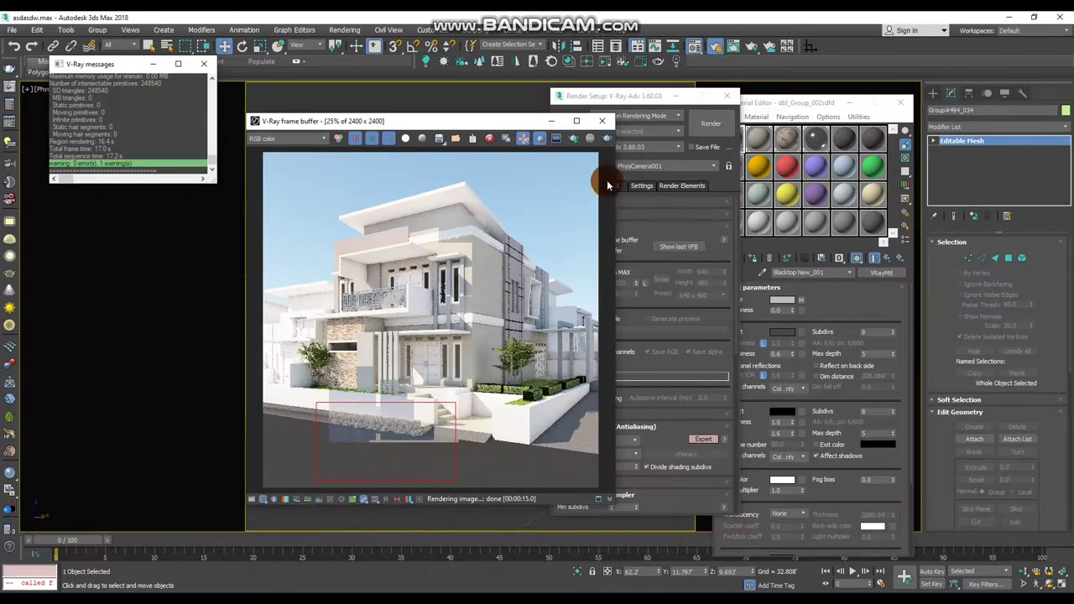
{"action": "left_click", "coordinate": [603, 140]}
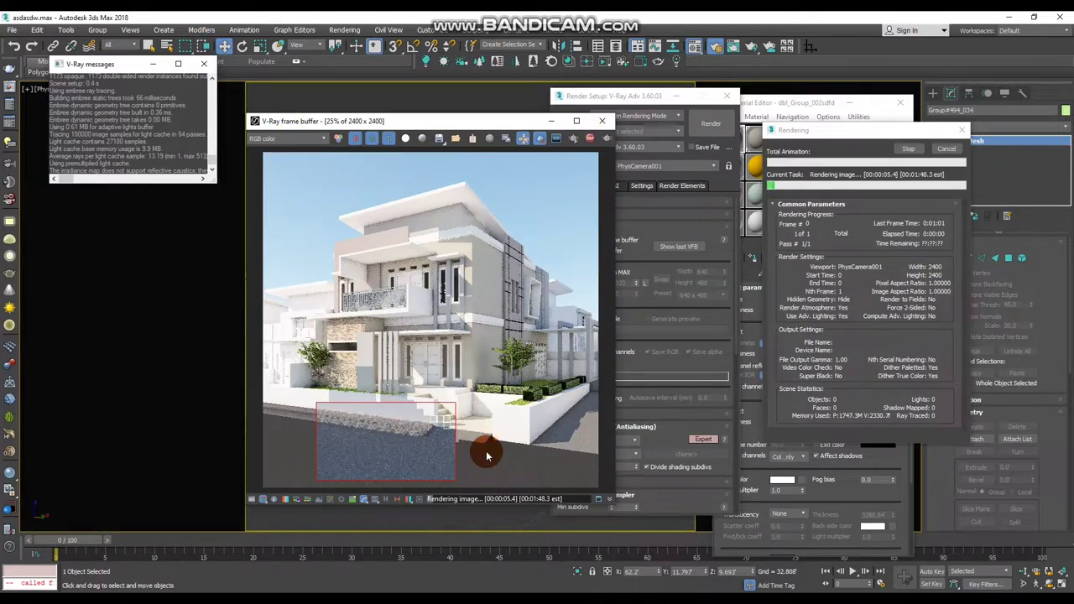
{"action": "scroll", "coordinate": [487, 452], "scroll_direction": "up", "scroll_amount": 2}
{"action": "scroll", "coordinate": [462, 436], "scroll_direction": "up", "scroll_amount": 1}
{"action": "scroll", "coordinate": [374, 416], "scroll_direction": "up", "scroll_amount": 1}
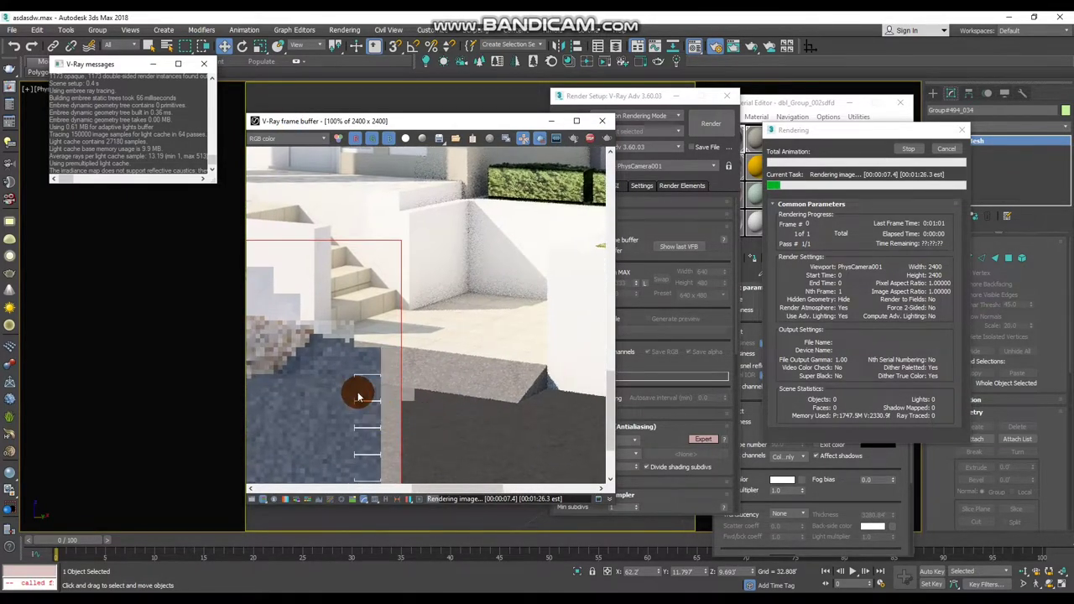
{"action": "scroll", "coordinate": [378, 415], "scroll_direction": "down", "scroll_amount": 1}
{"action": "scroll", "coordinate": [382, 419], "scroll_direction": "down", "scroll_amount": 1}
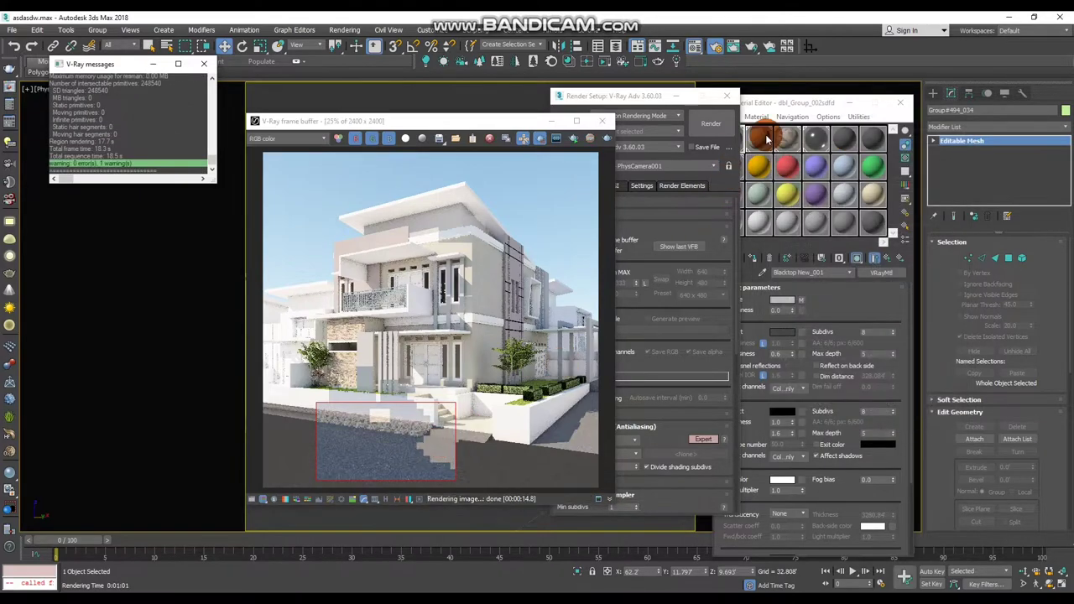
{"action": "left_click", "coordinate": [733, 98]}
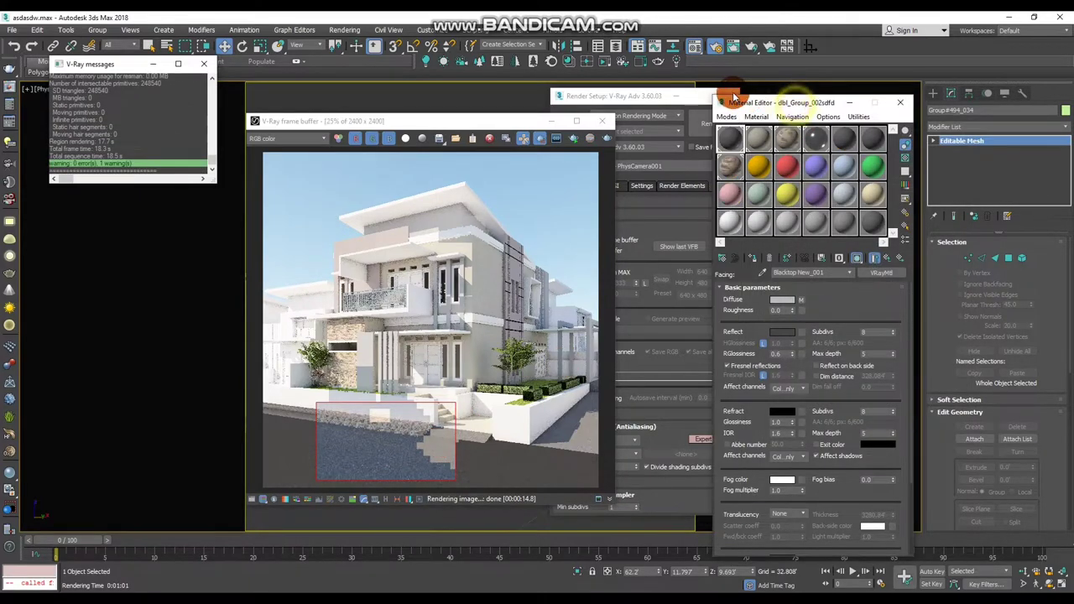
- Close Render Setup and open the asphalt material's diffuse texture settings
{"action": "left_click", "coordinate": [659, 96]}
{"action": "left_click", "coordinate": [733, 98]}
{"action": "left_click", "coordinate": [735, 144]}
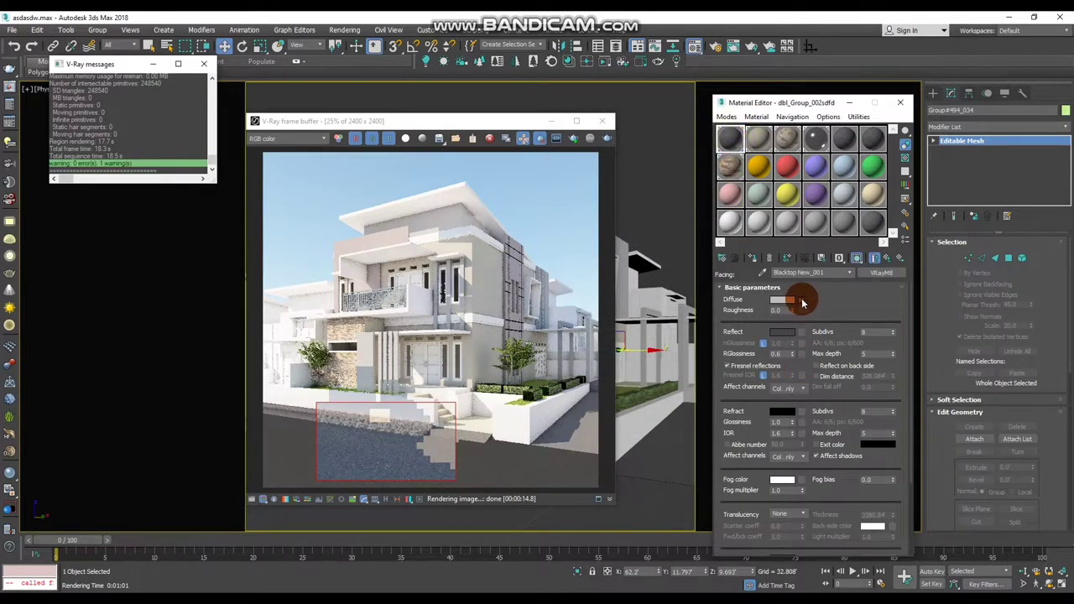
{"action": "left_click", "coordinate": [803, 303]}
{"action": "left_click_drag", "start_coordinate": [725, 368], "coordinate": [745, 240]}
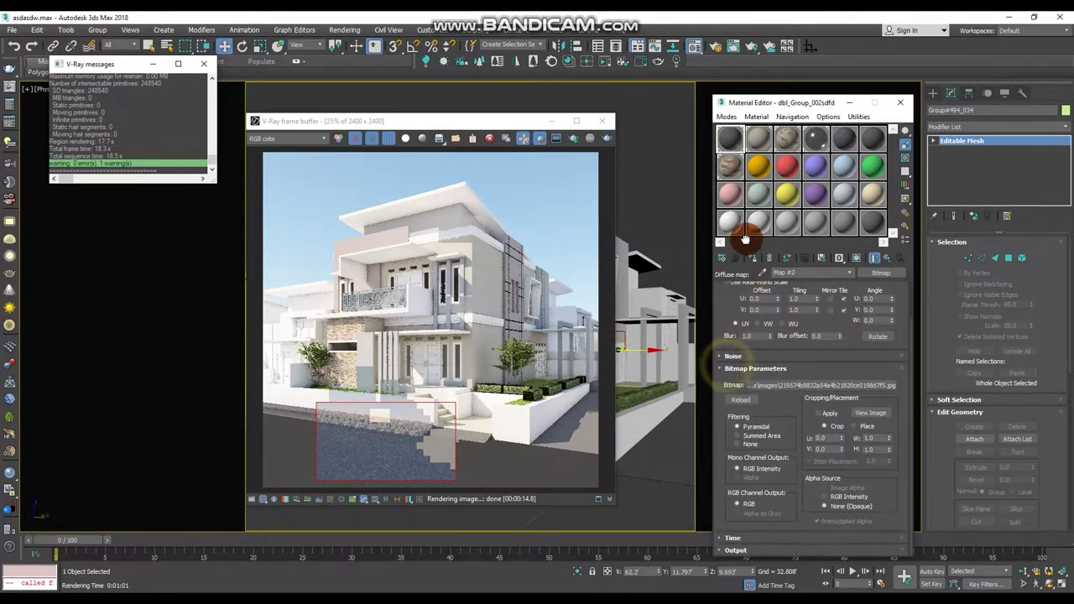
- Enable the texture's Output Color Map and pick the smooth curve point type
{"action": "left_click", "coordinate": [766, 551]}
{"action": "left_click_drag", "start_coordinate": [763, 547], "coordinate": [737, 353]}
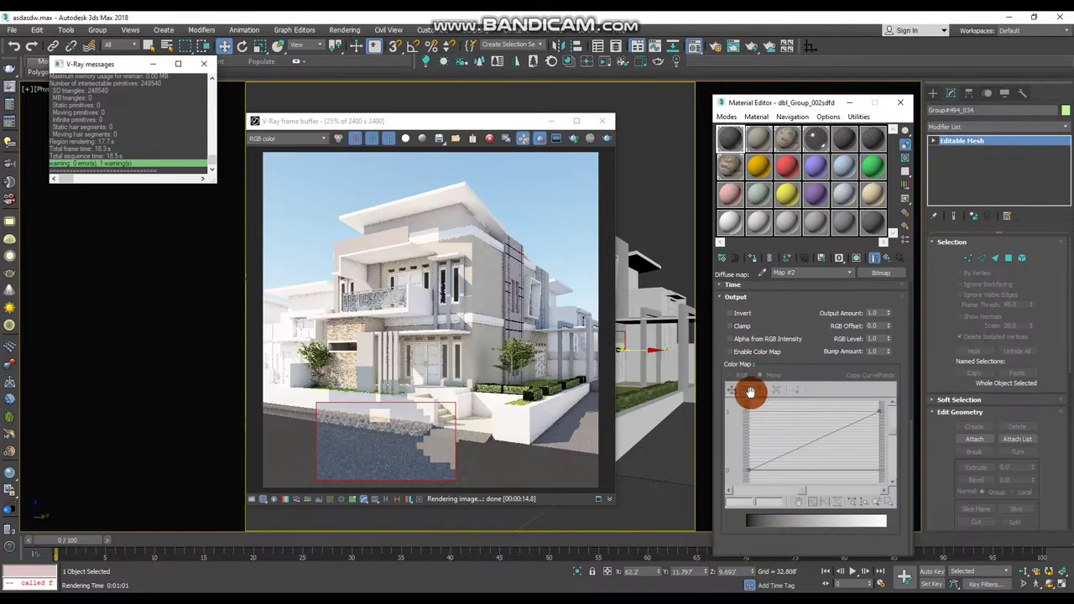
{"action": "left_click", "coordinate": [737, 352]}
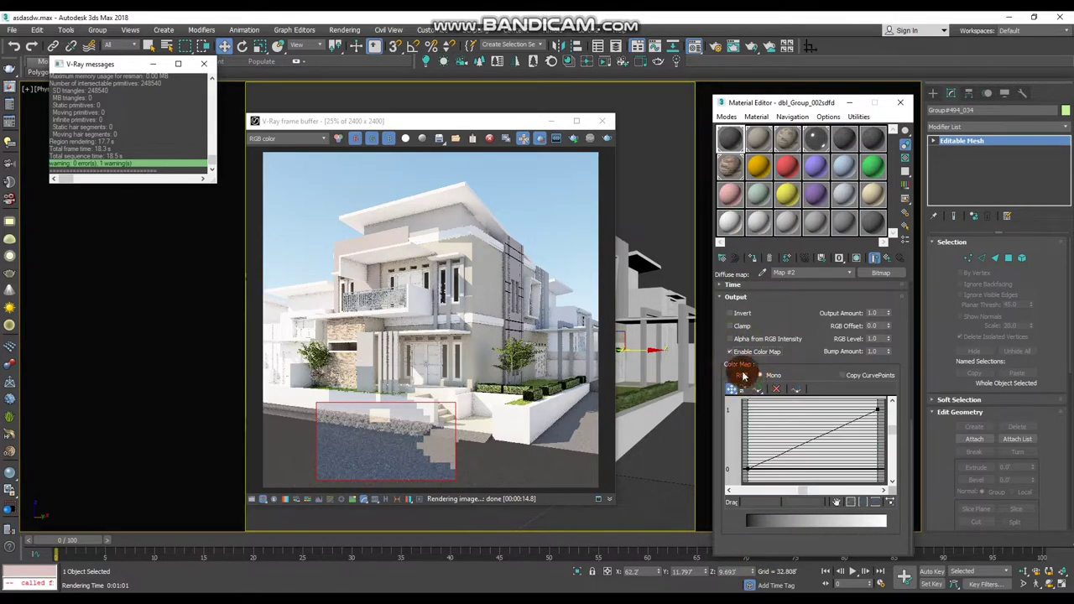
{"action": "left_click", "coordinate": [758, 392]}
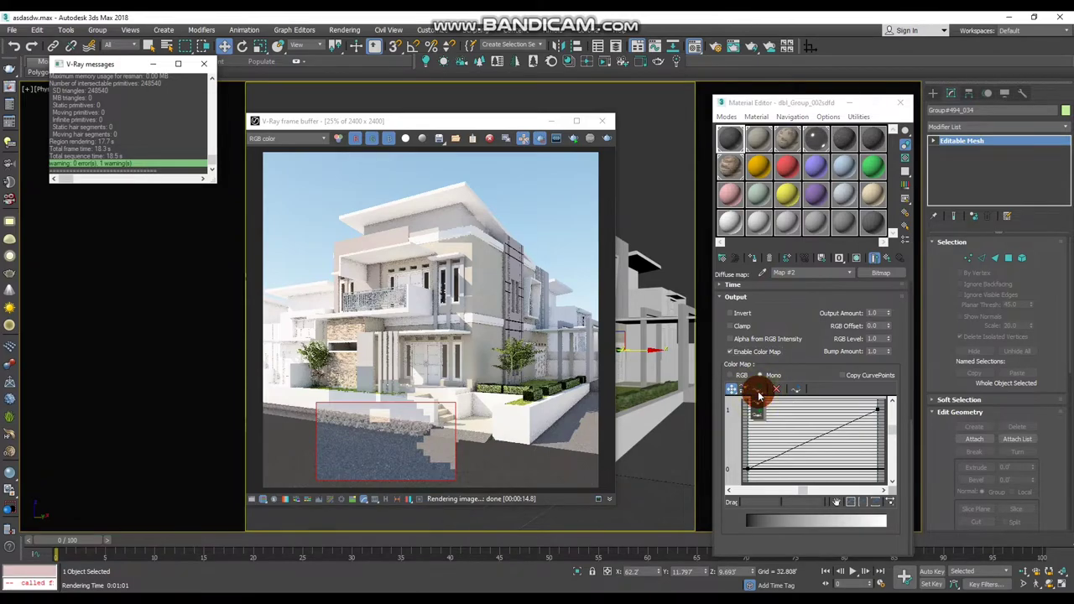
{"action": "left_click_drag", "start_coordinate": [761, 411], "coordinate": [761, 417]}
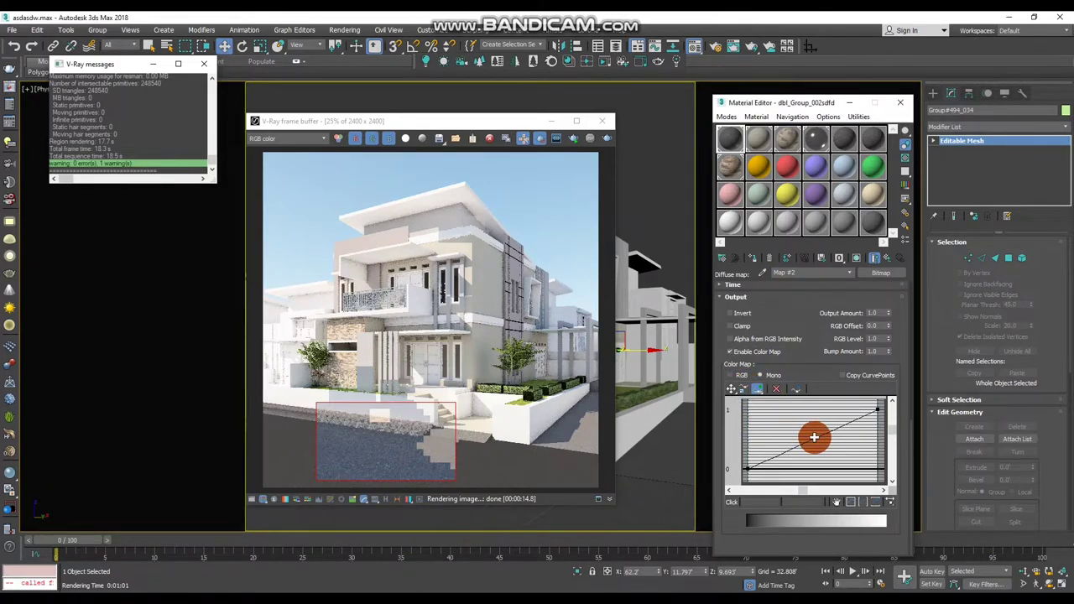
- Add a middle point to the colour curve and pull it down to darken the texture
{"action": "left_click", "coordinate": [814, 437]}
{"action": "left_click", "coordinate": [732, 390]}
{"action": "left_click_drag", "start_coordinate": [814, 437], "coordinate": [814, 440]}
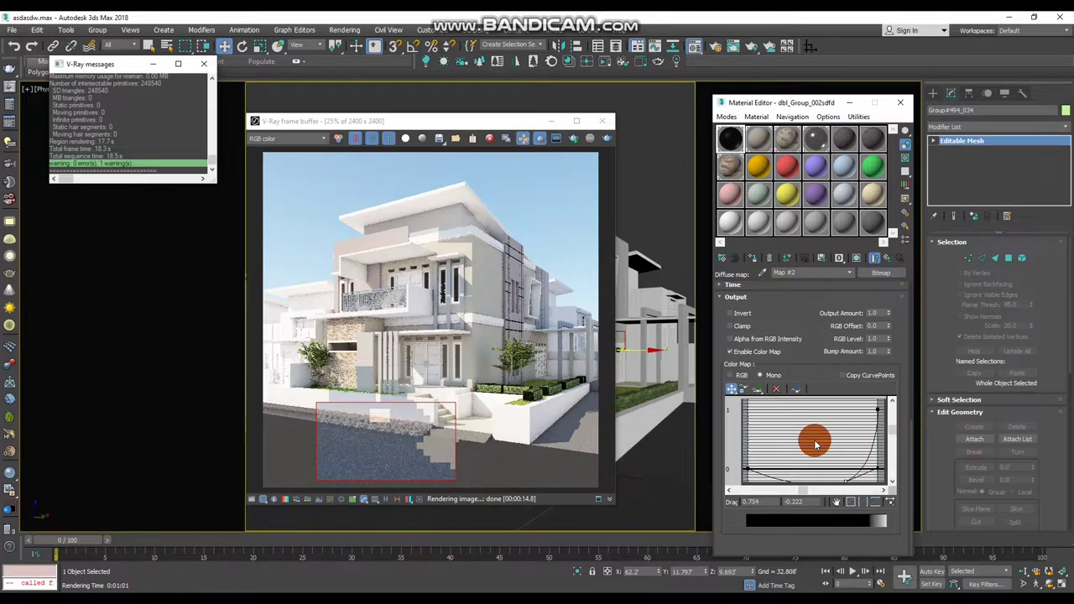
{"action": "mouse_move", "coordinate": [825, 439]}
{"action": "left_mouse_down"}
{"action": "mouse_move", "coordinate": [847, 489]}
{"action": "mouse_move", "coordinate": [838, 468]}
{"action": "left_mouse_up"}
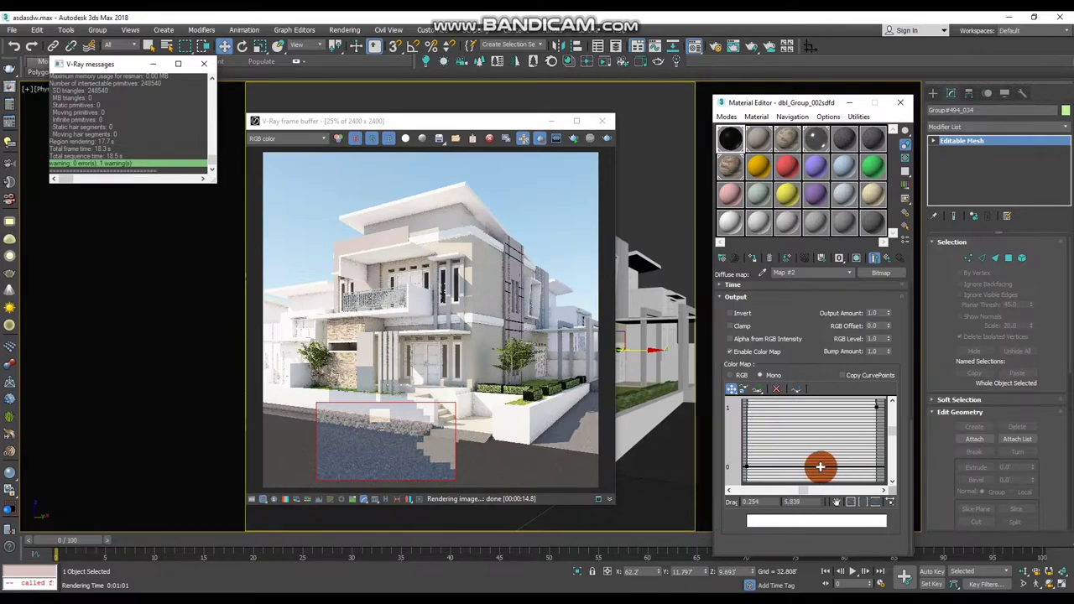
{"action": "mouse_move", "coordinate": [822, 437]}
{"action": "left_mouse_down"}
{"action": "mouse_move", "coordinate": [824, 464]}
{"action": "mouse_move", "coordinate": [761, 409]}
{"action": "left_mouse_up"}
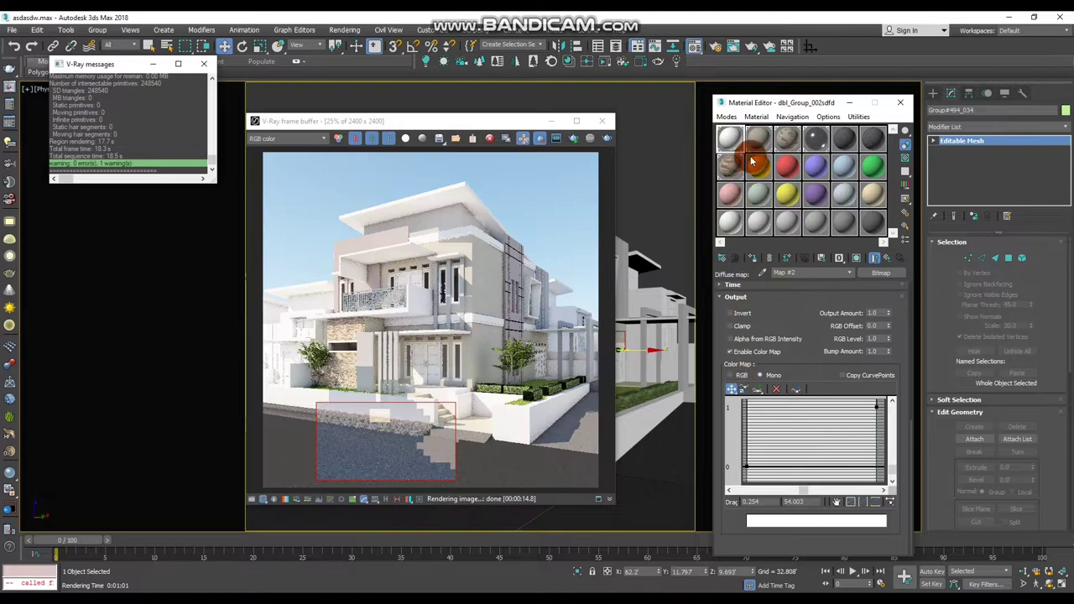
{"action": "mouse_move", "coordinate": [894, 476]}
{"action": "left_mouse_down"}
{"action": "mouse_move", "coordinate": [891, 412]}
{"action": "mouse_move", "coordinate": [743, 403]}
{"action": "left_mouse_up"}
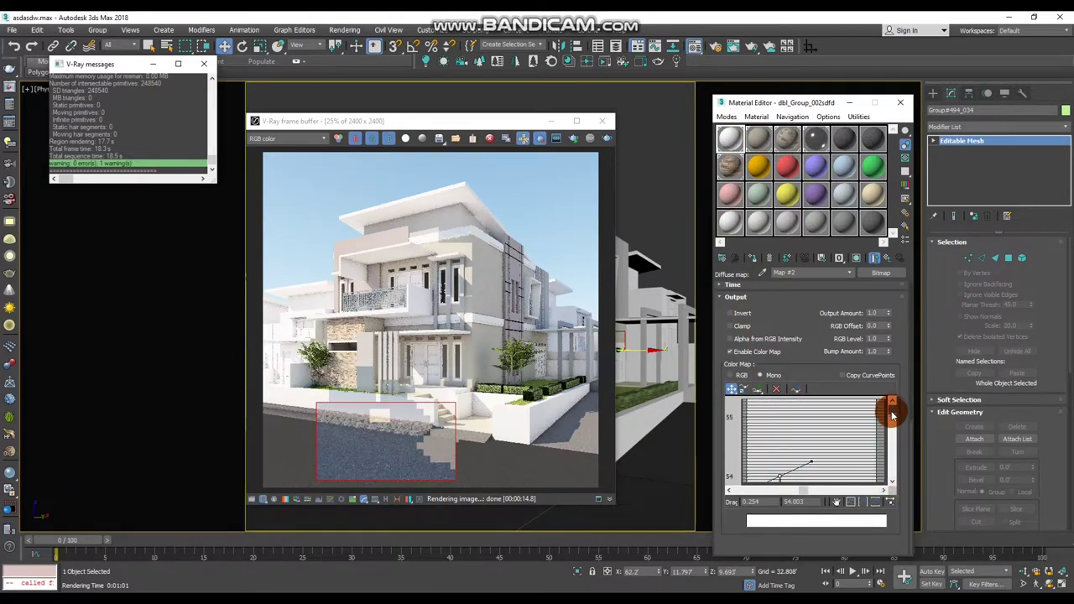
{"action": "left_click", "coordinate": [759, 390]}
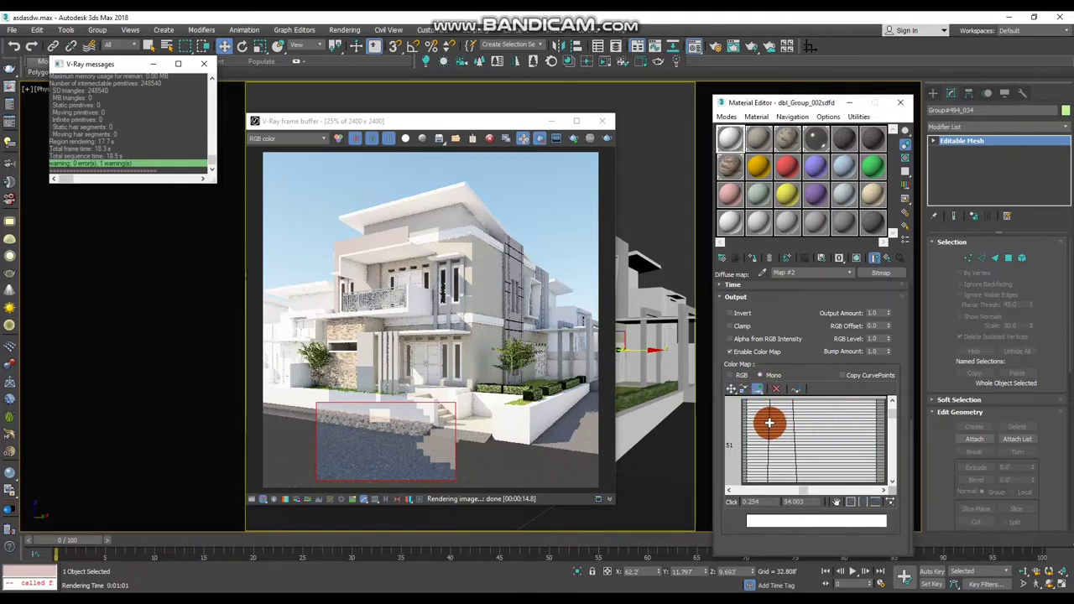
{"action": "left_click_drag", "start_coordinate": [769, 422], "coordinate": [803, 458]}
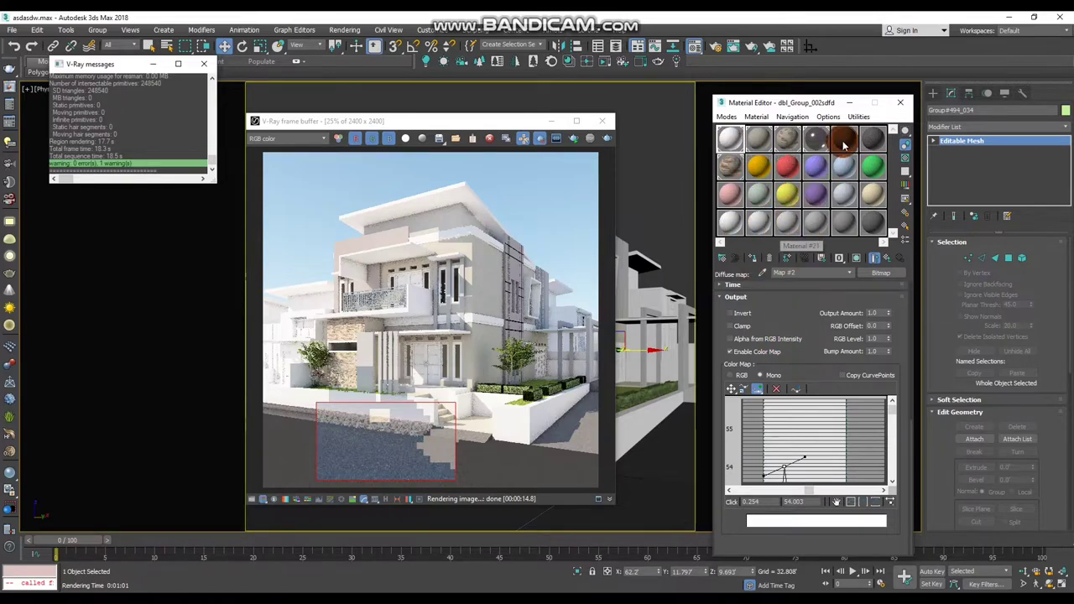
- Load multi_Group_001 into the sample slot to list its three double-sided sub-materials
{"action": "left_click_drag", "start_coordinate": [844, 145], "coordinate": [724, 143]}
{"action": "left_click", "coordinate": [728, 143]}
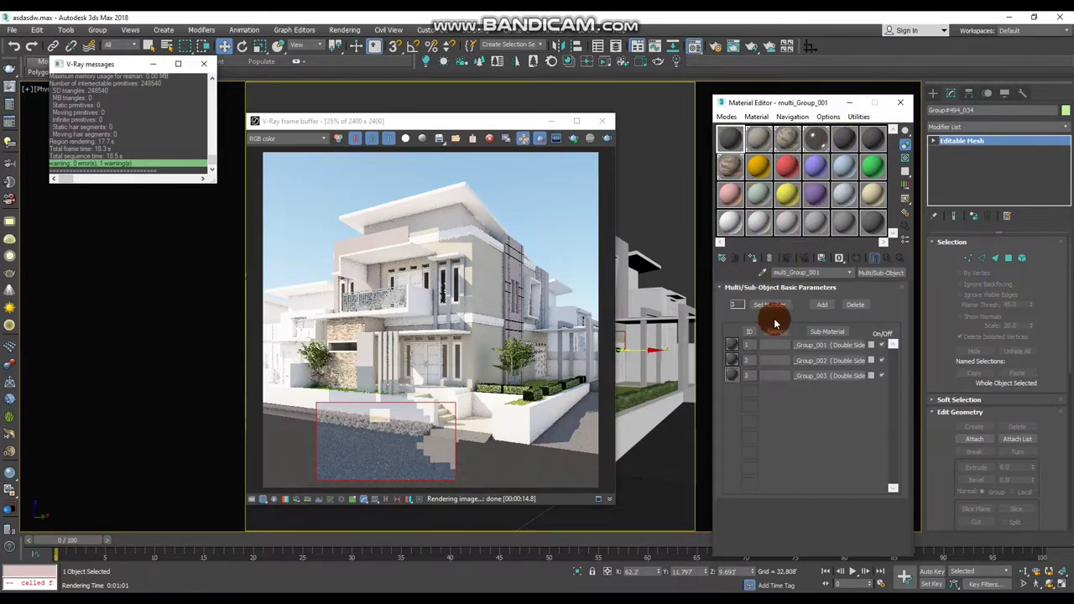
{"action": "mouse_move", "coordinate": [810, 378]}
{"action": "left_mouse_down"}
{"action": "mouse_move", "coordinate": [670, 454]}
{"action": "mouse_move", "coordinate": [600, 174]}
{"action": "left_mouse_up"}
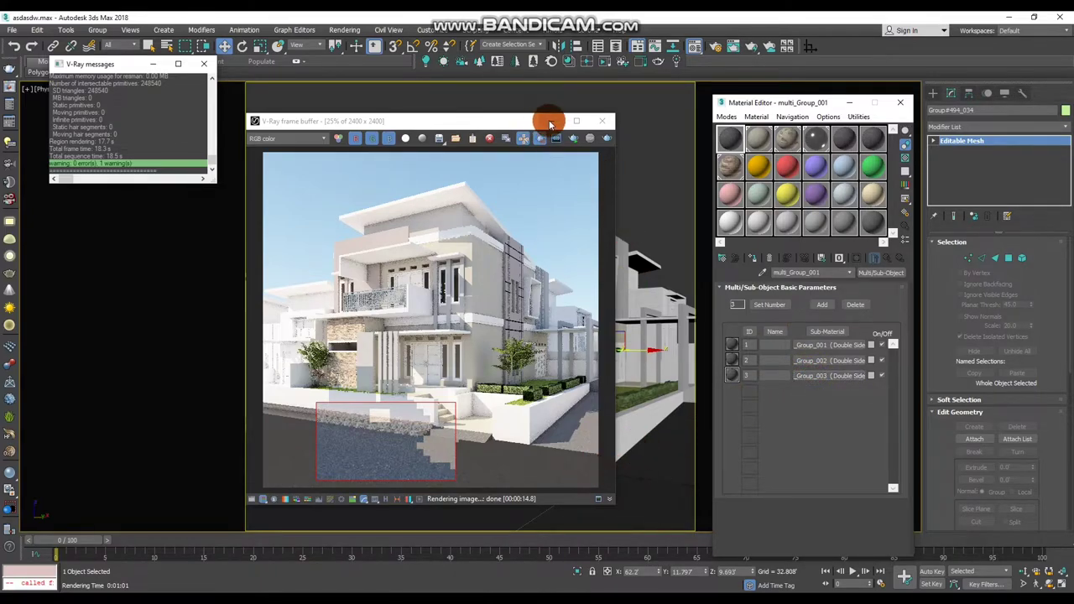
- Close the render window and navigate to dbl_Group_002sdfd's Blacktop New_001 facing material
{"action": "left_click", "coordinate": [549, 124]}
{"action": "left_click", "coordinate": [730, 134]}
{"action": "left_click", "coordinate": [761, 287]}
{"action": "left_click", "coordinate": [762, 272]}
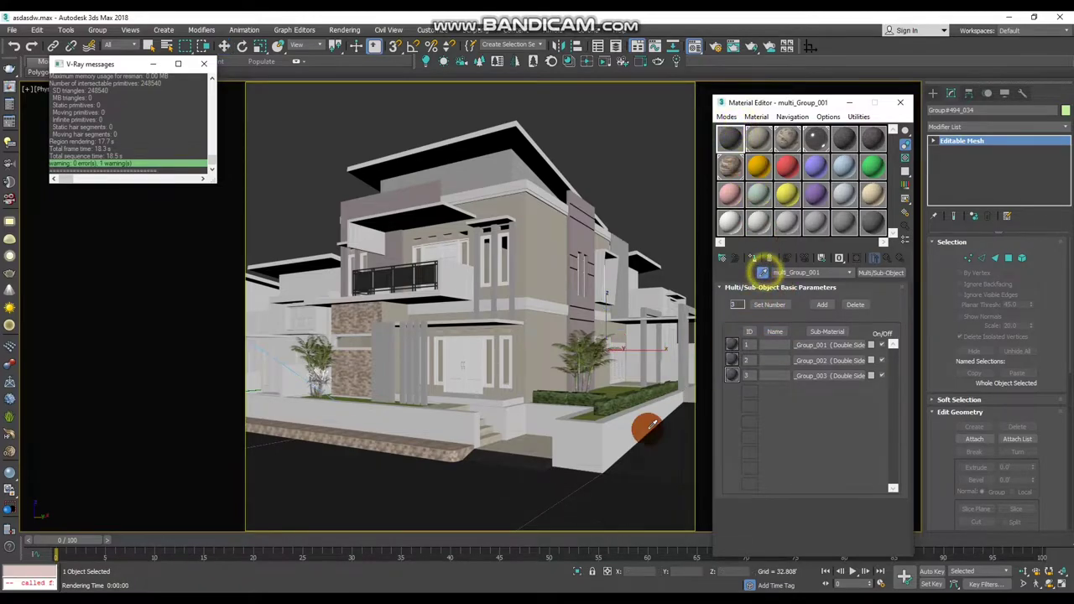
{"action": "left_click", "coordinate": [595, 450]}
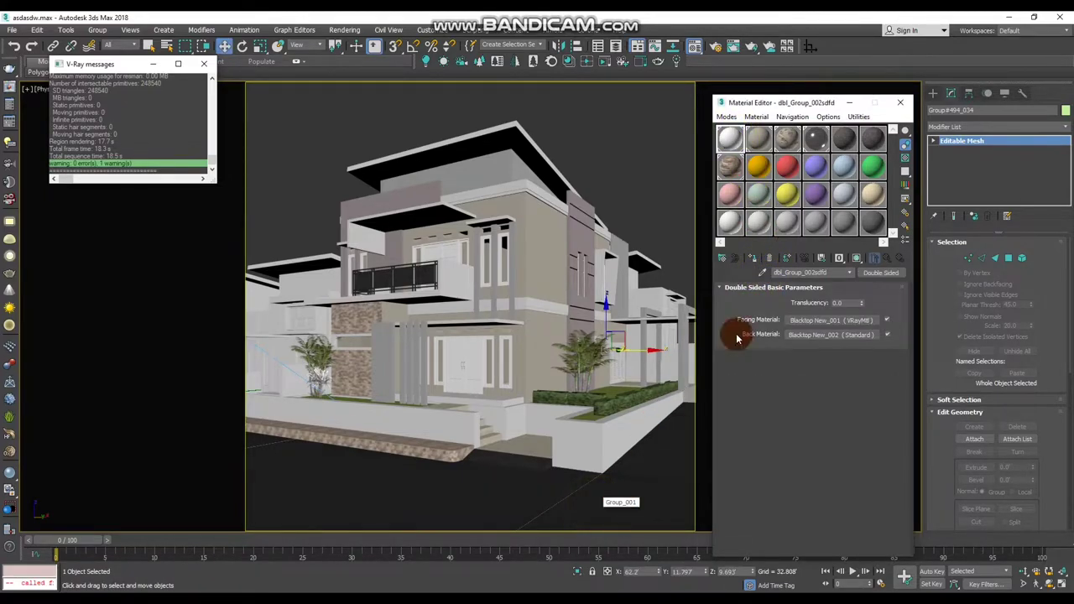
{"action": "left_click", "coordinate": [834, 320]}
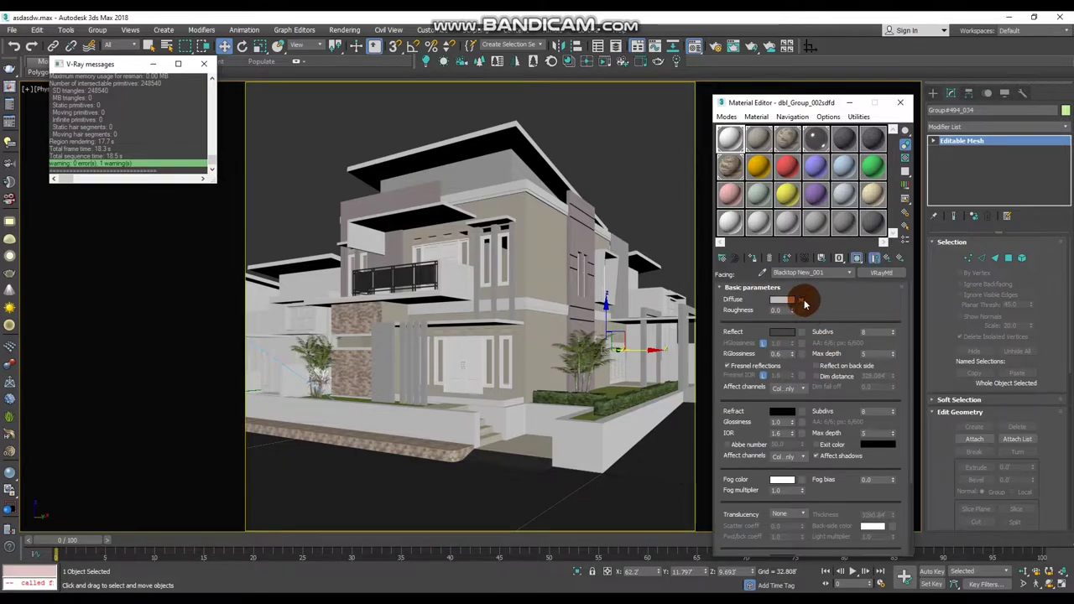
- Clear the Diffuse map and reassign VRayMtl through the Material/Map Browser
{"action": "right_click", "coordinate": [804, 304]}
{"action": "left_click", "coordinate": [819, 307]}
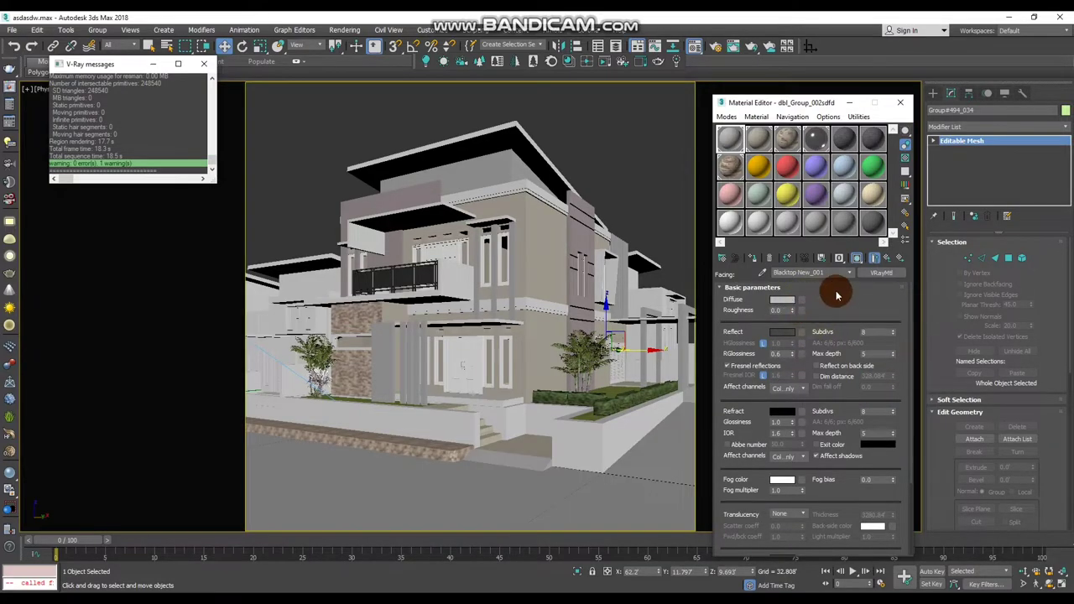
{"action": "left_click", "coordinate": [878, 274]}
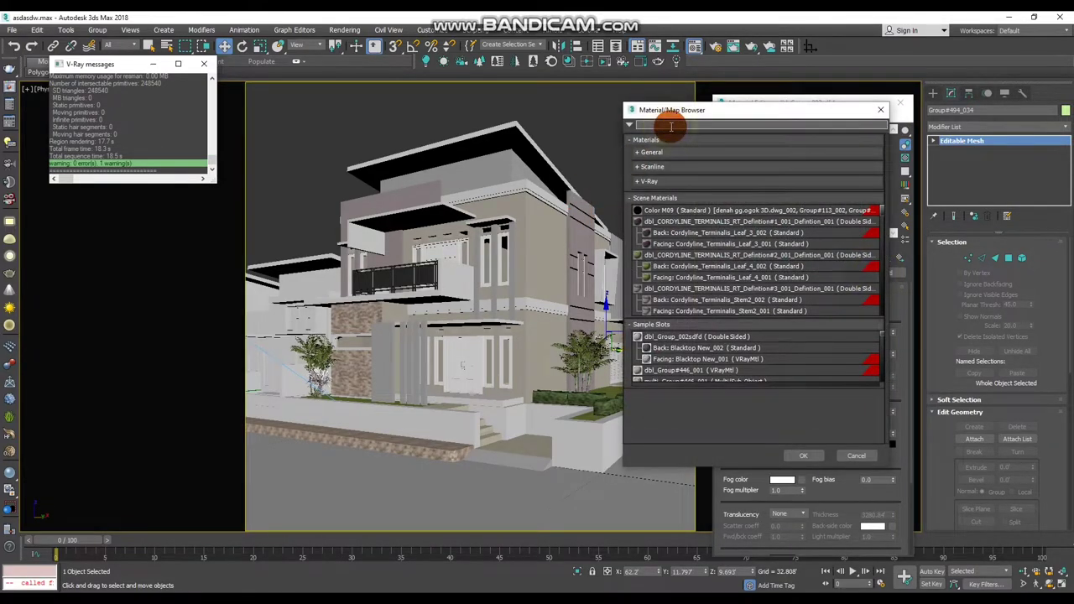
{"action": "type", "text": "vaymt"}
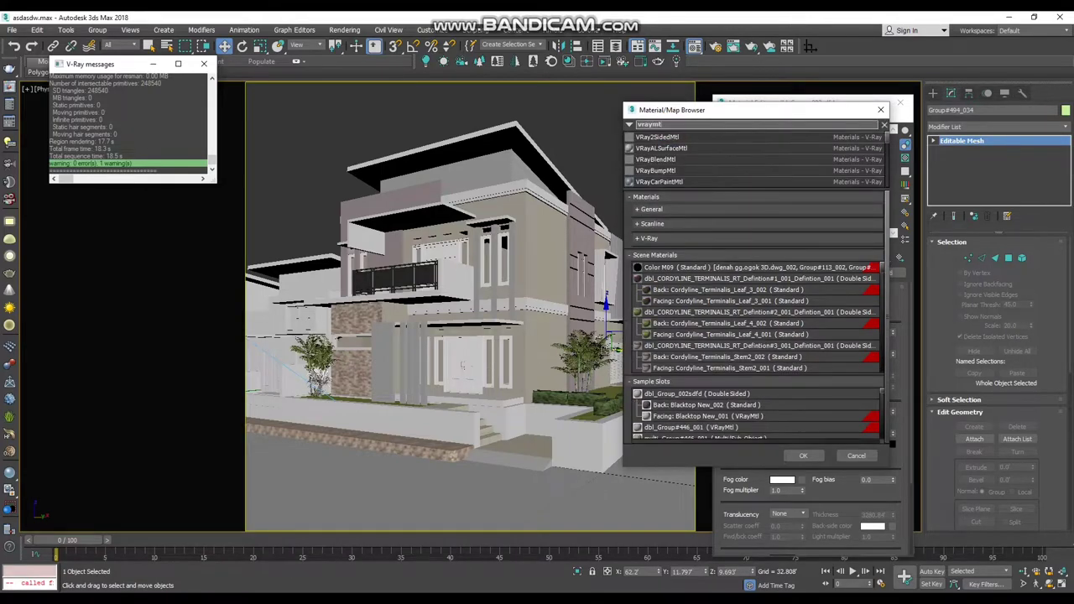
{"action": "type", "text": "l"}
{"action": "key", "text": "Return"}
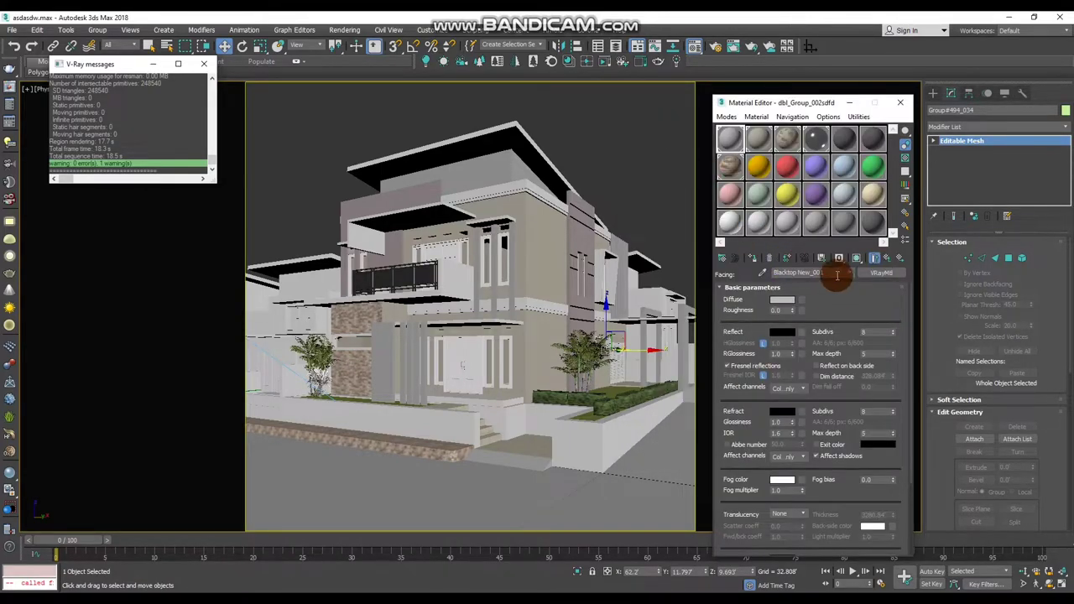
{"action": "right_click", "coordinate": [801, 300]}
{"action": "left_click", "coordinate": [857, 258]}
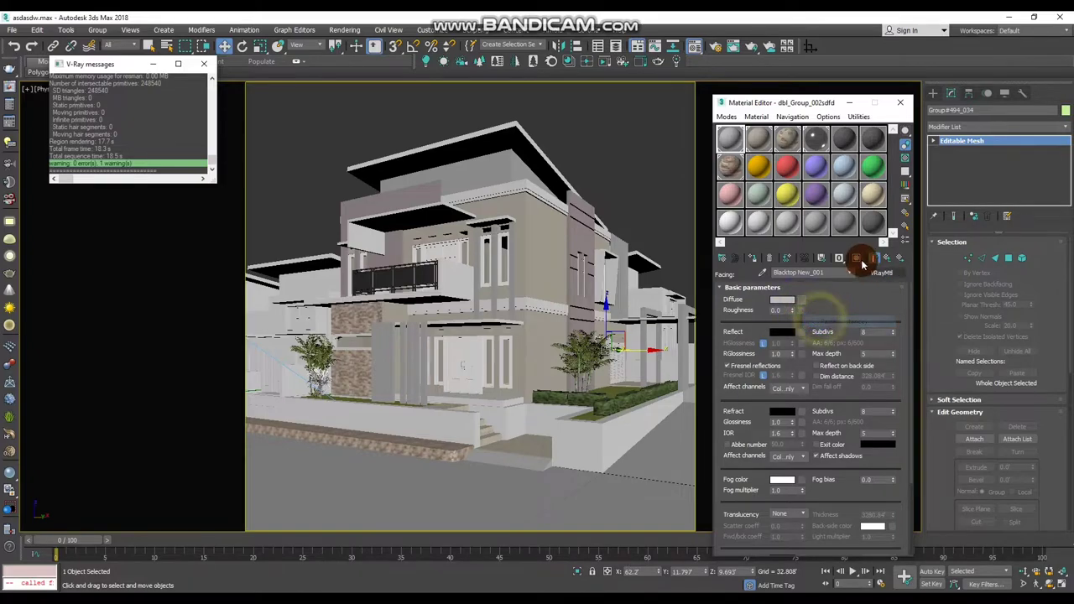
{"action": "left_click", "coordinate": [843, 142]}
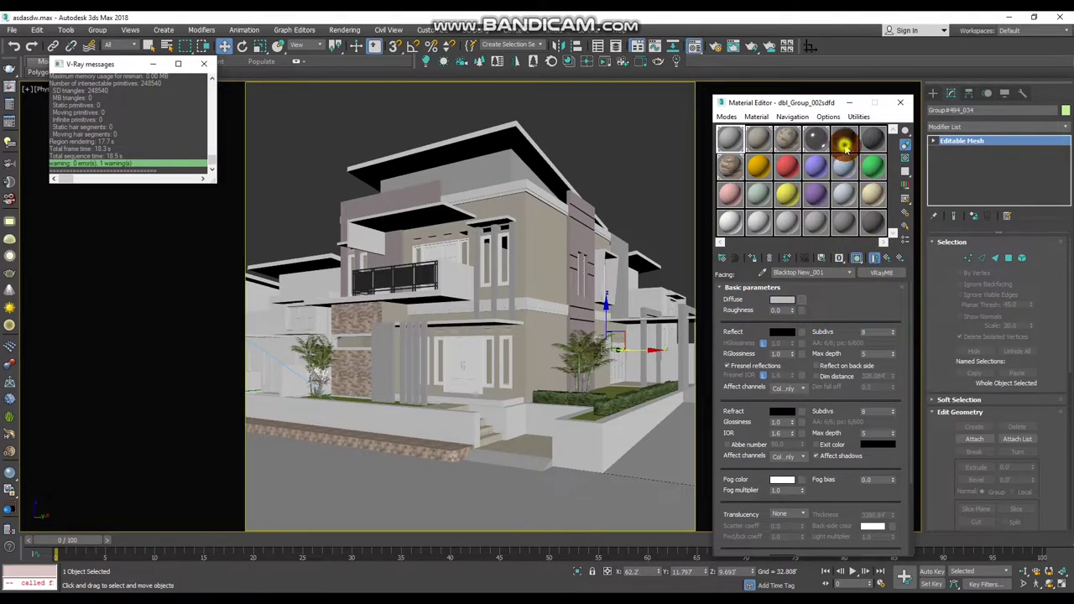
- Open the diffuse bitmap Map #2 and preview its gravel texture image
{"action": "left_click", "coordinate": [833, 365]}
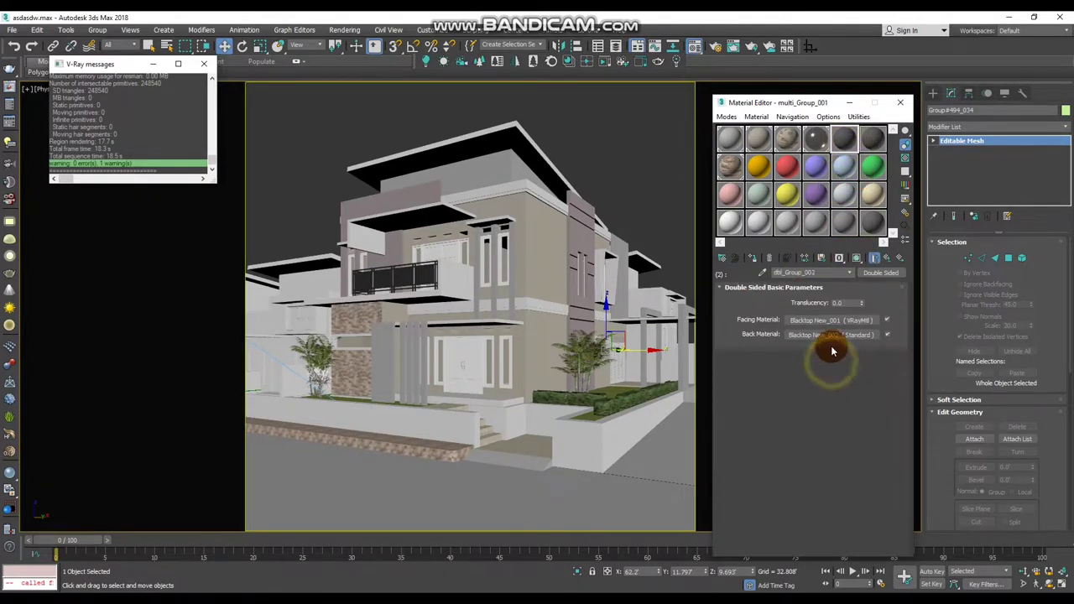
{"action": "left_click", "coordinate": [832, 319]}
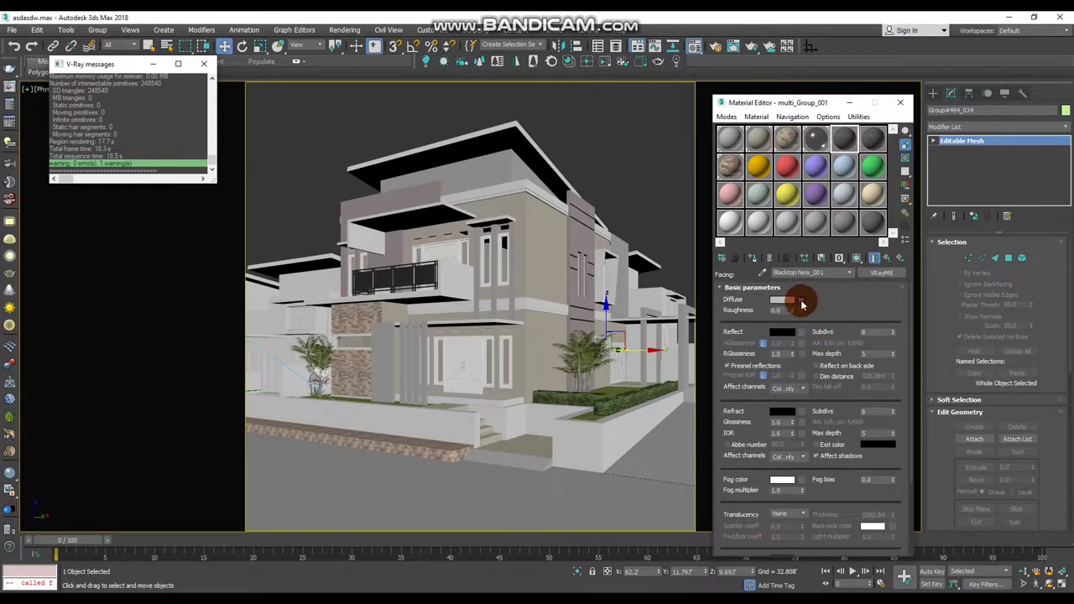
{"action": "left_click", "coordinate": [800, 301]}
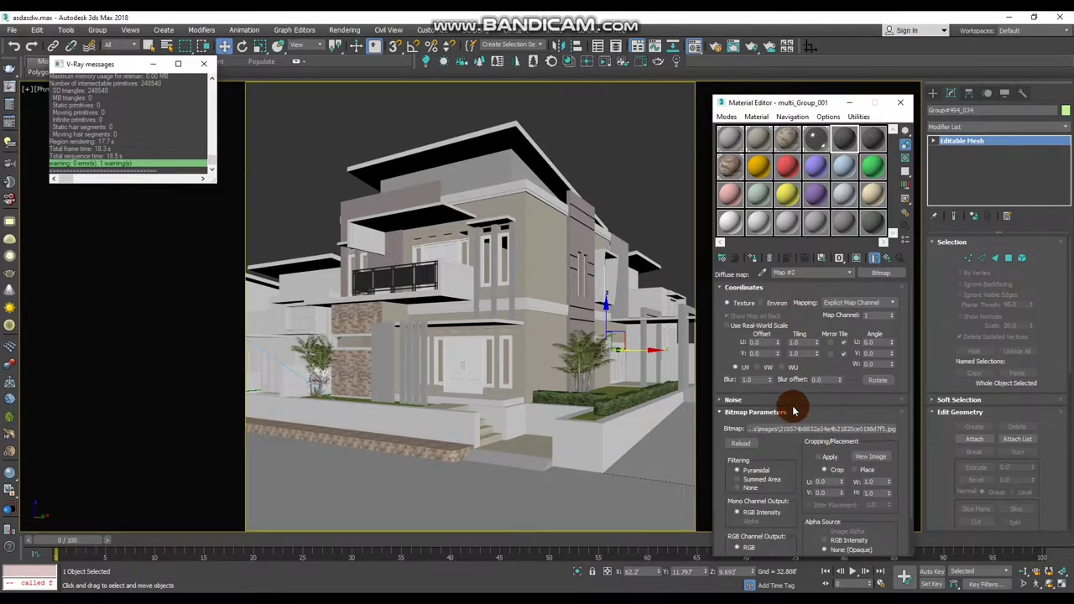
{"action": "scroll", "coordinate": [731, 347], "scroll_direction": "down", "scroll_amount": 2}
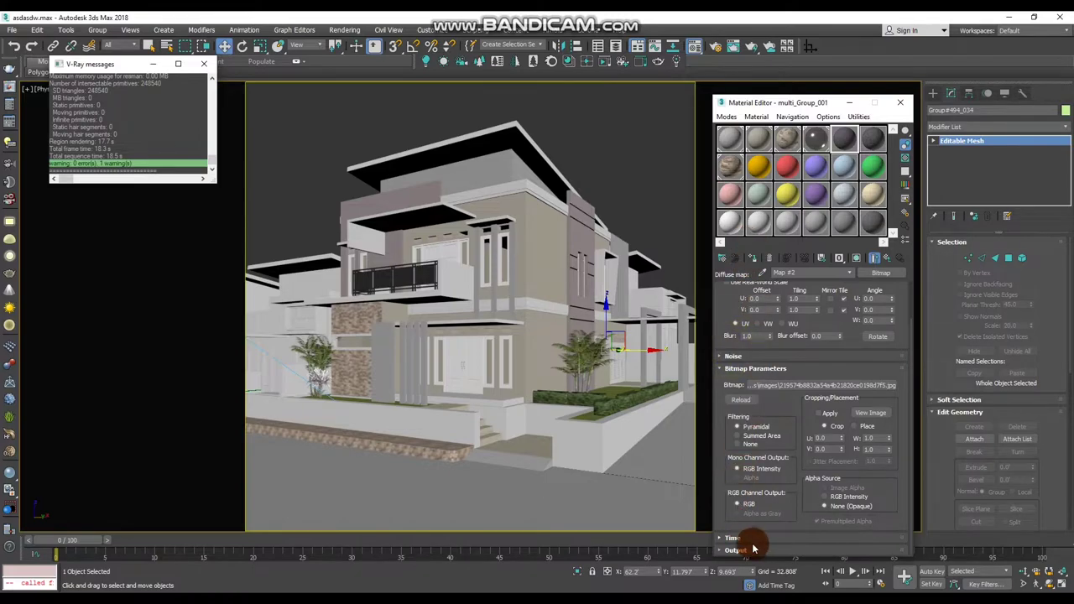
{"action": "left_click", "coordinate": [866, 412]}
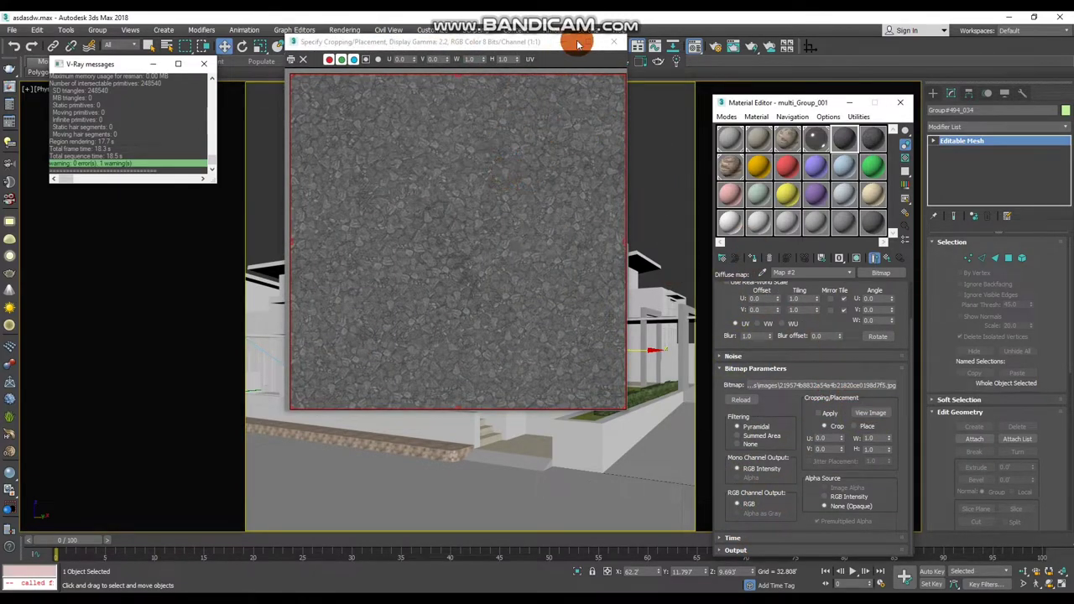
{"action": "left_click", "coordinate": [619, 44]}
{"action": "right_click", "coordinate": [770, 386]}
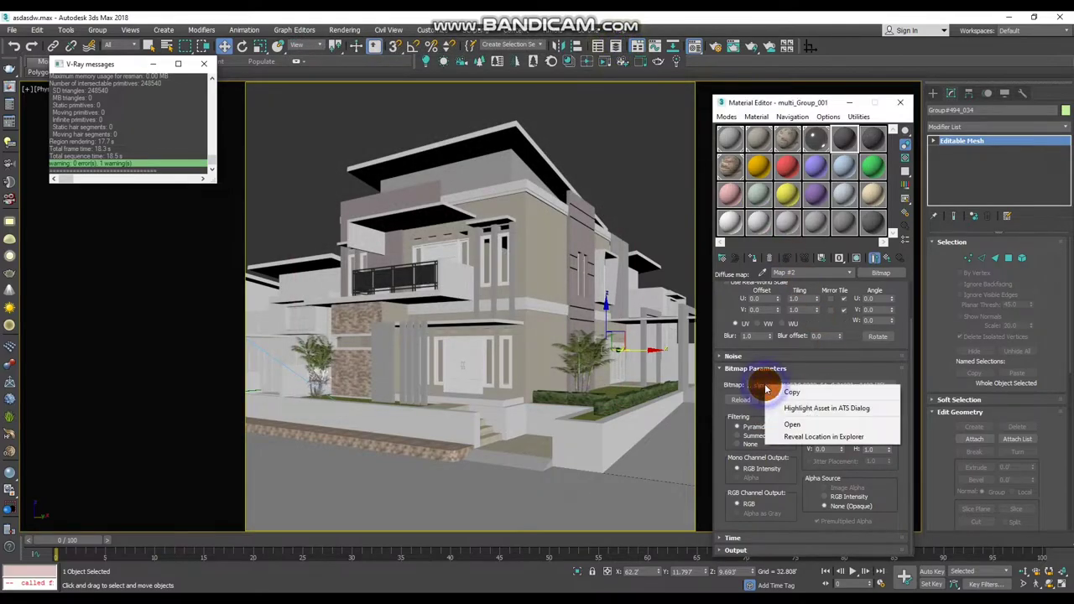
{"action": "left_click", "coordinate": [789, 392]}
- Paste the gravel bitmap into Blacktop New_001's Diffuse slot and re-sample the ground's material
{"action": "left_click", "coordinate": [729, 137]}
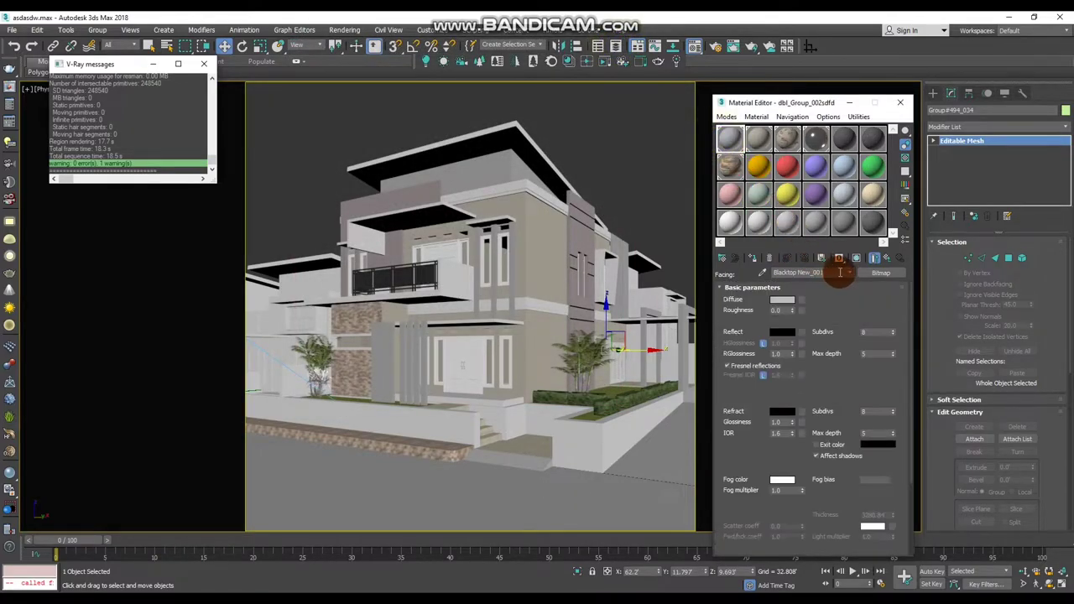
{"action": "left_click_drag", "start_coordinate": [810, 294], "coordinate": [803, 299]}
{"action": "left_click", "coordinate": [839, 307]}
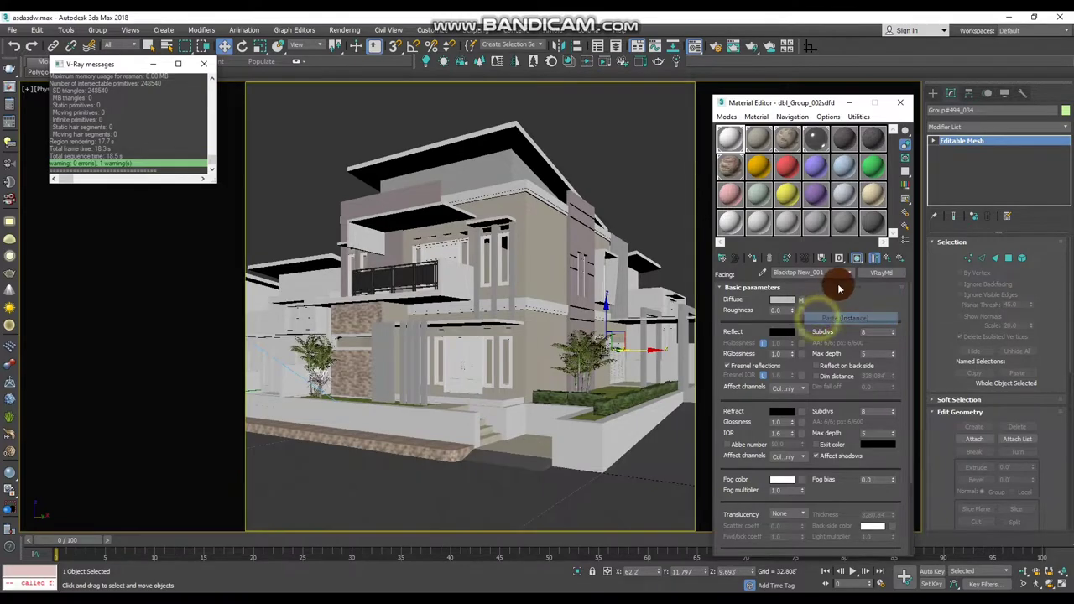
{"action": "left_click", "coordinate": [795, 300]}
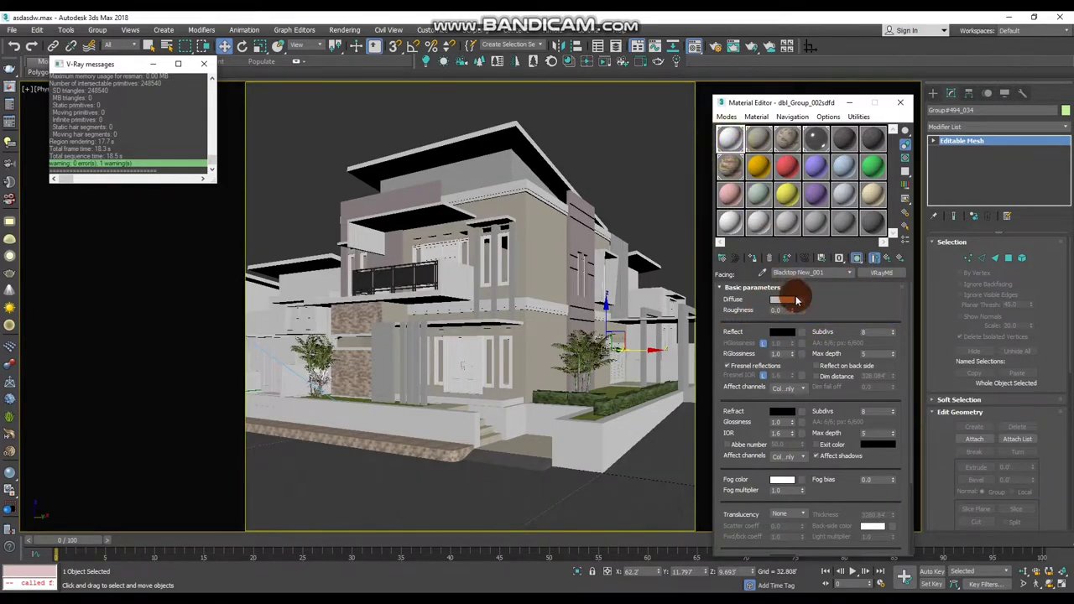
{"action": "left_click", "coordinate": [846, 258]}
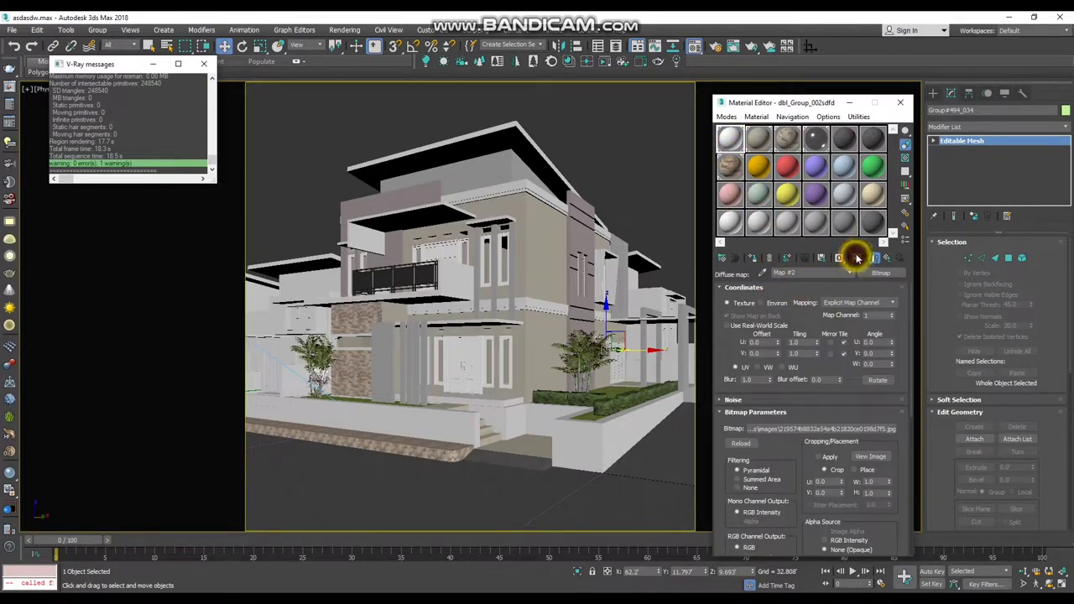
{"action": "left_click_drag", "start_coordinate": [736, 550], "coordinate": [772, 275]}
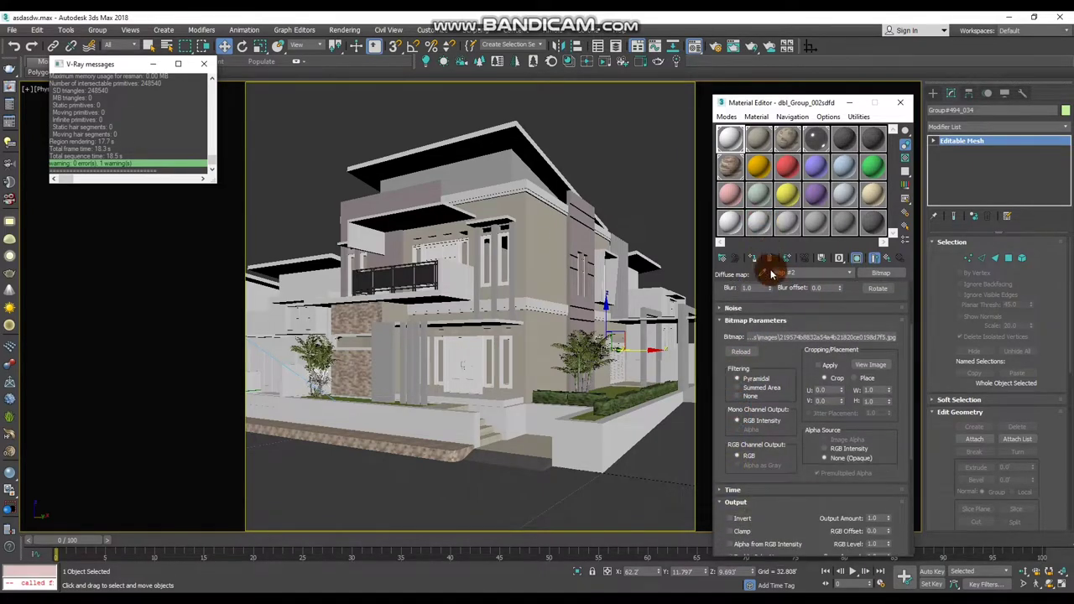
{"action": "left_click", "coordinate": [524, 488]}
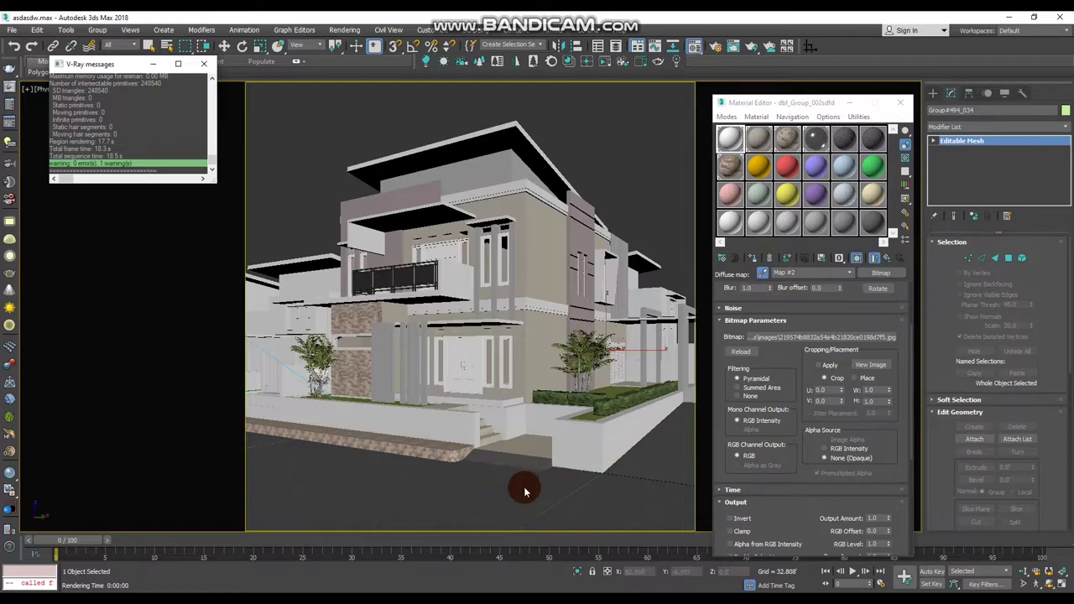
{"action": "left_click", "coordinate": [568, 503]}
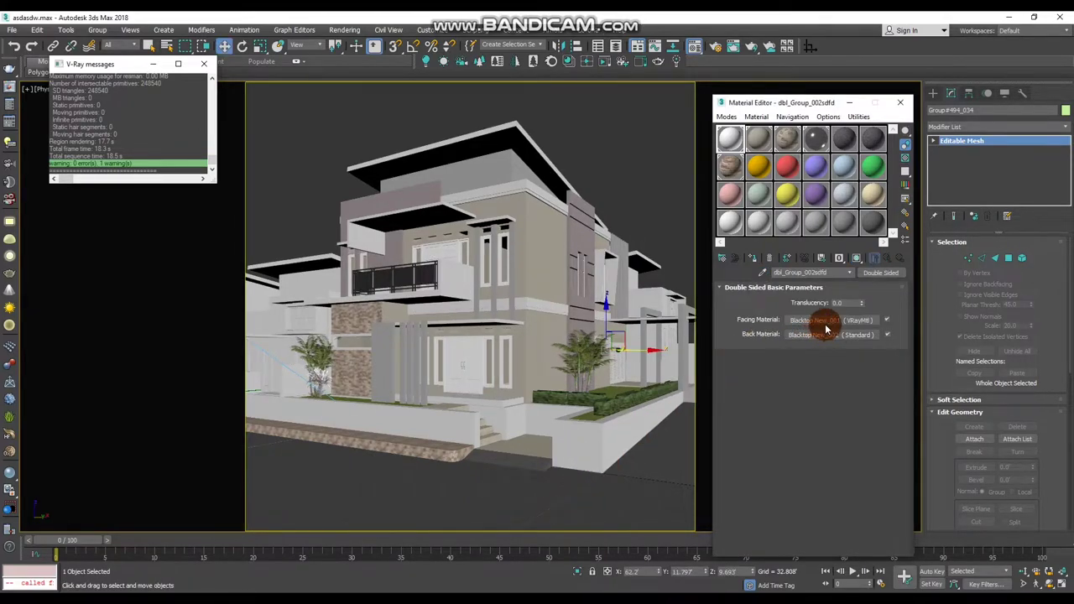
- Open Blacktop New_001's diffuse Map #2 and scroll to its Output Color Map graph
{"action": "left_click", "coordinate": [827, 325]}
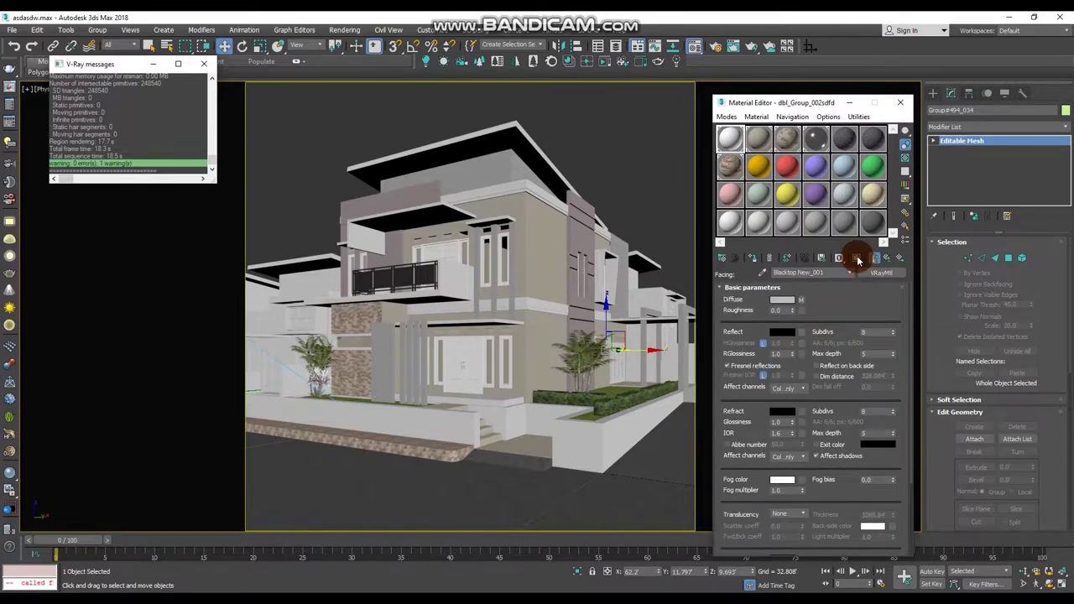
{"action": "scroll", "coordinate": [827, 311], "scroll_direction": "down", "scroll_amount": 3}
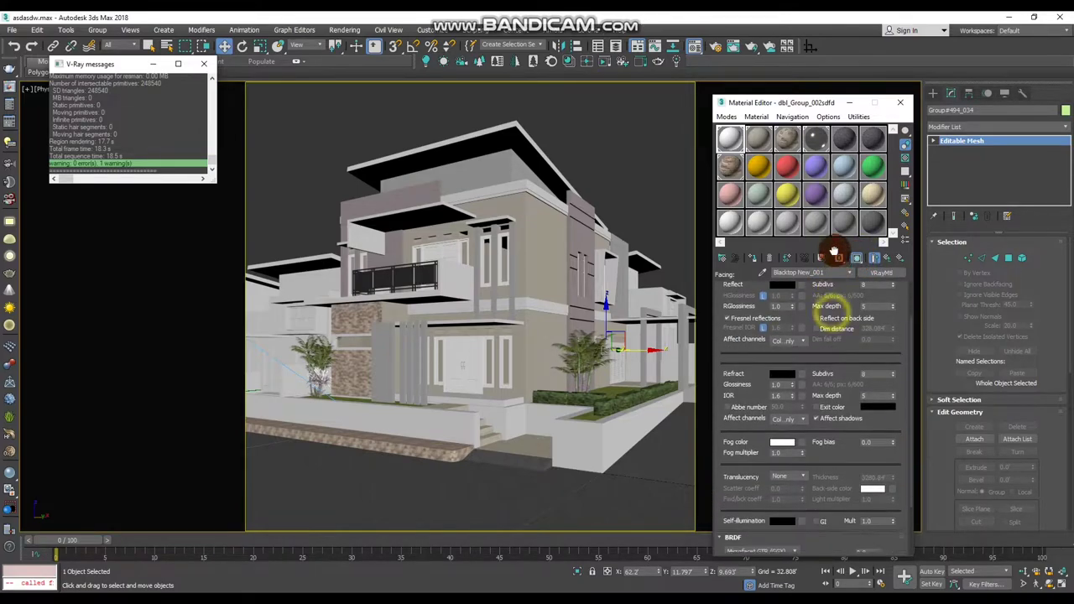
{"action": "left_click", "coordinate": [792, 549]}
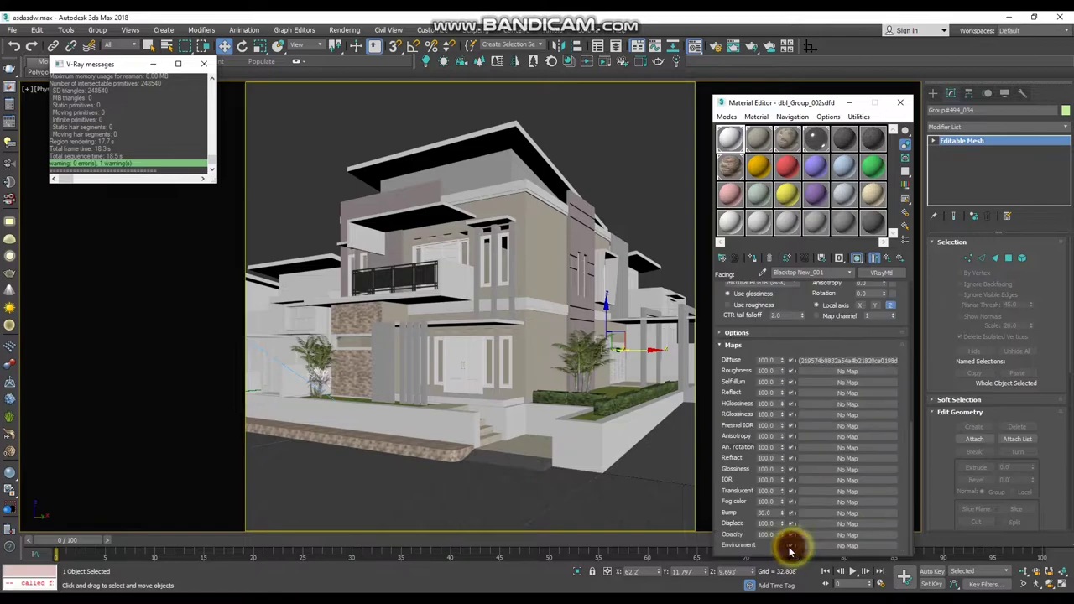
{"action": "scroll", "coordinate": [765, 520], "scroll_direction": "down", "scroll_amount": 3}
{"action": "scroll", "coordinate": [777, 496], "scroll_direction": "up", "scroll_amount": 5}
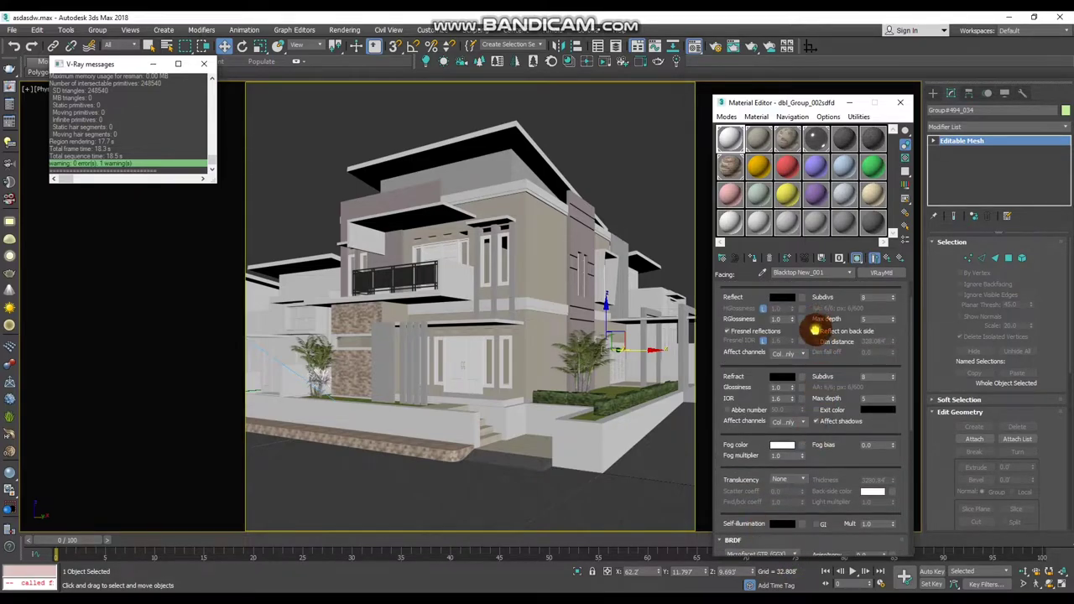
{"action": "scroll", "coordinate": [798, 327], "scroll_direction": "up", "scroll_amount": 2}
{"action": "left_click", "coordinate": [802, 301]}
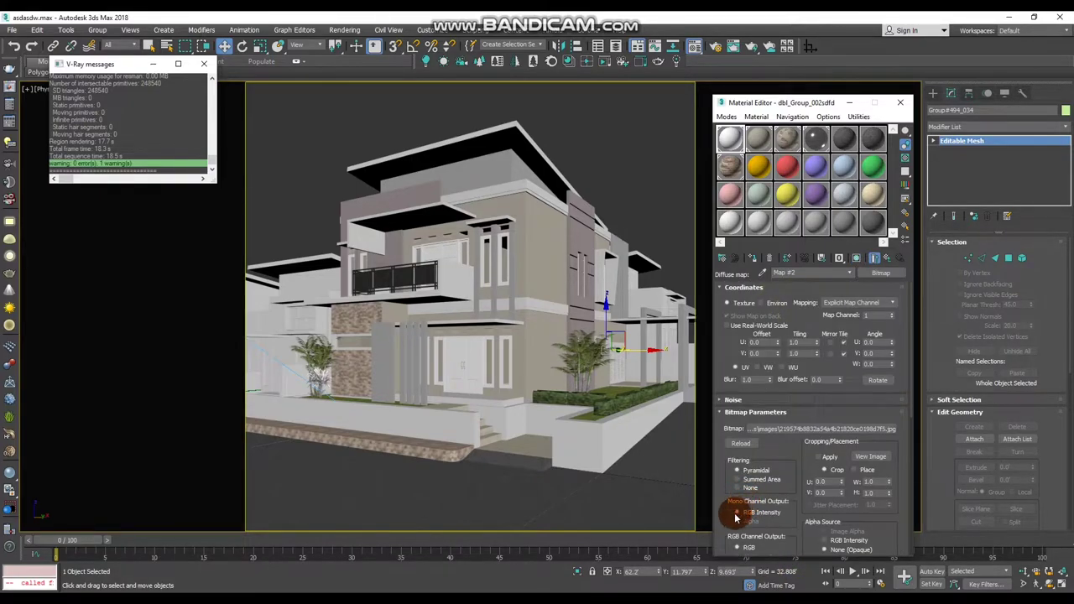
{"action": "scroll", "coordinate": [734, 462], "scroll_direction": "down", "scroll_amount": 3}
{"action": "scroll", "coordinate": [732, 495], "scroll_direction": "down", "scroll_amount": 3}
{"action": "scroll", "coordinate": [737, 510], "scroll_direction": "down", "scroll_amount": 3}
{"action": "left_click_drag", "start_coordinate": [739, 513], "coordinate": [738, 528]}
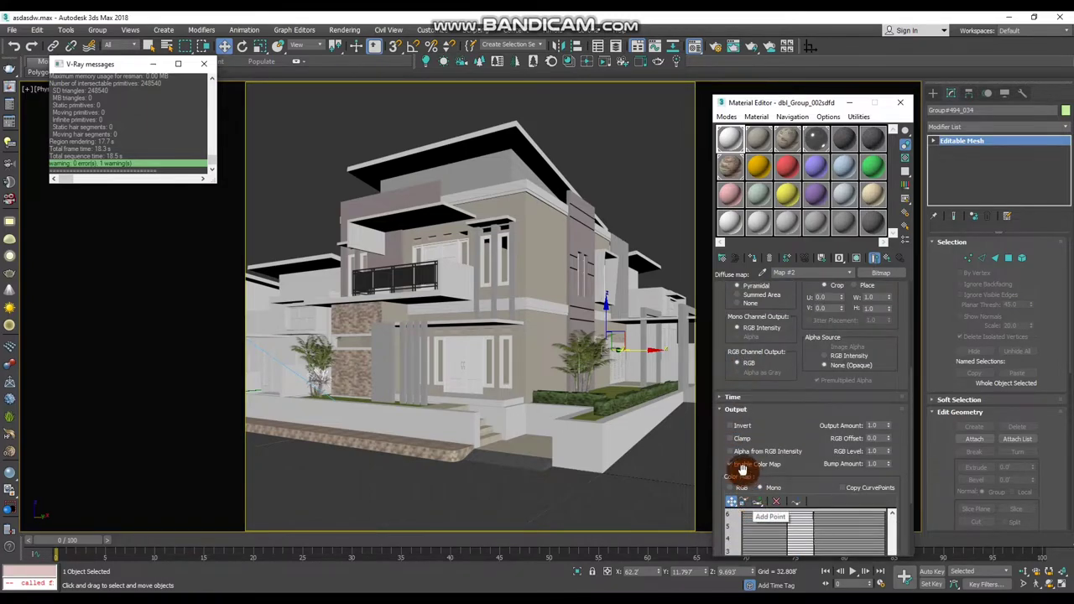
{"action": "left_click_drag", "start_coordinate": [723, 450], "coordinate": [722, 334]}
{"action": "left_click", "coordinate": [804, 453]}
- Add and adjust Color Map curve points, then drag dbl_Group_002sdfd onto the house model
{"action": "mouse_move", "coordinate": [787, 473]}
{"action": "left_mouse_down"}
{"action": "mouse_move", "coordinate": [769, 374]}
{"action": "mouse_move", "coordinate": [790, 428]}
{"action": "left_mouse_up"}
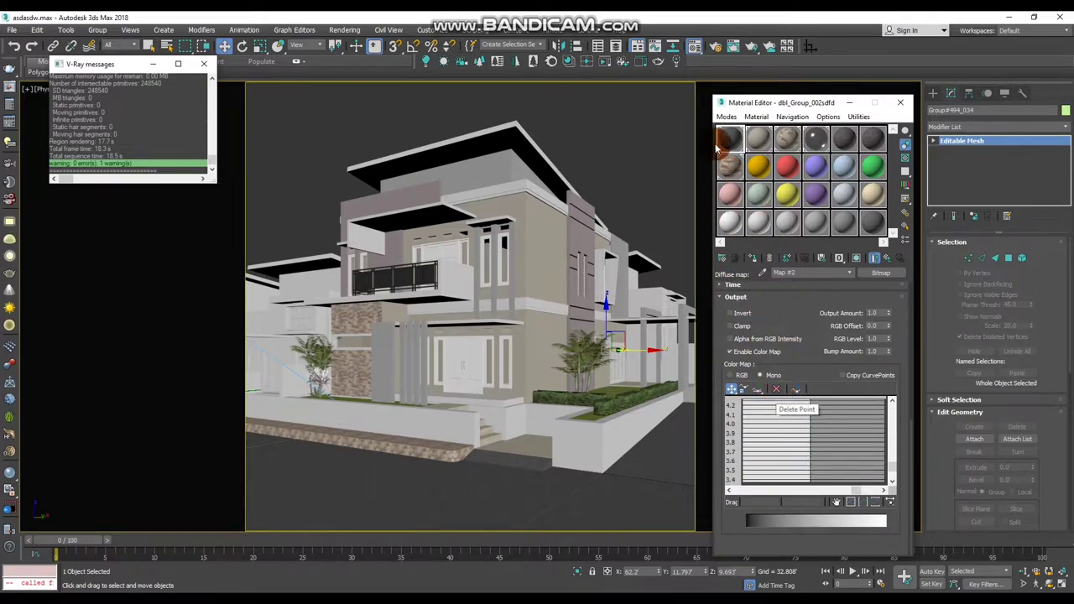
{"action": "left_click", "coordinate": [780, 390]}
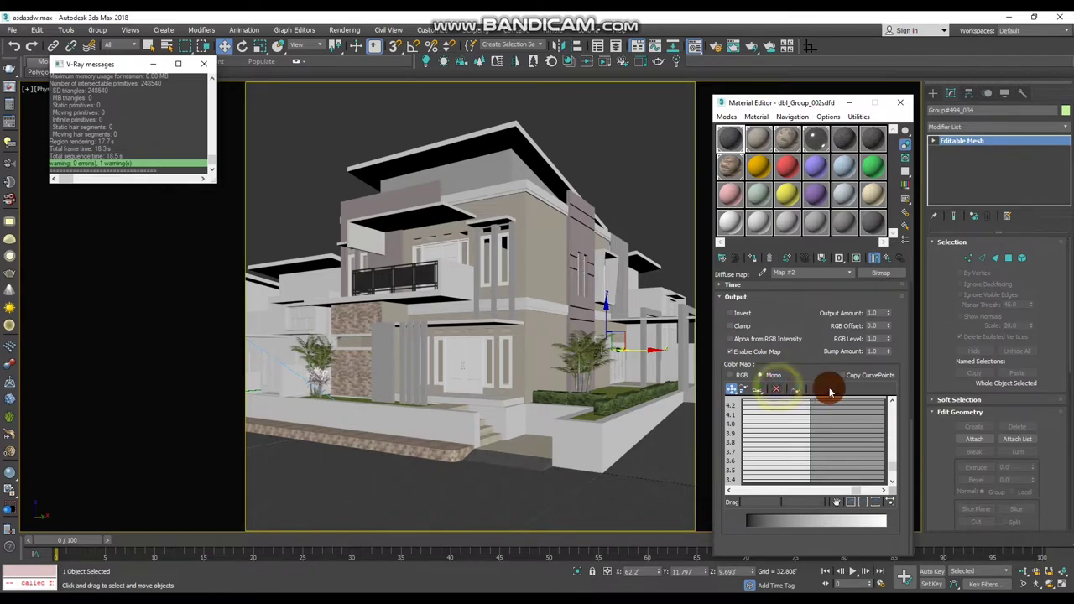
{"action": "left_click", "coordinate": [757, 390]}
{"action": "left_click_drag", "start_coordinate": [895, 469], "coordinate": [887, 497]}
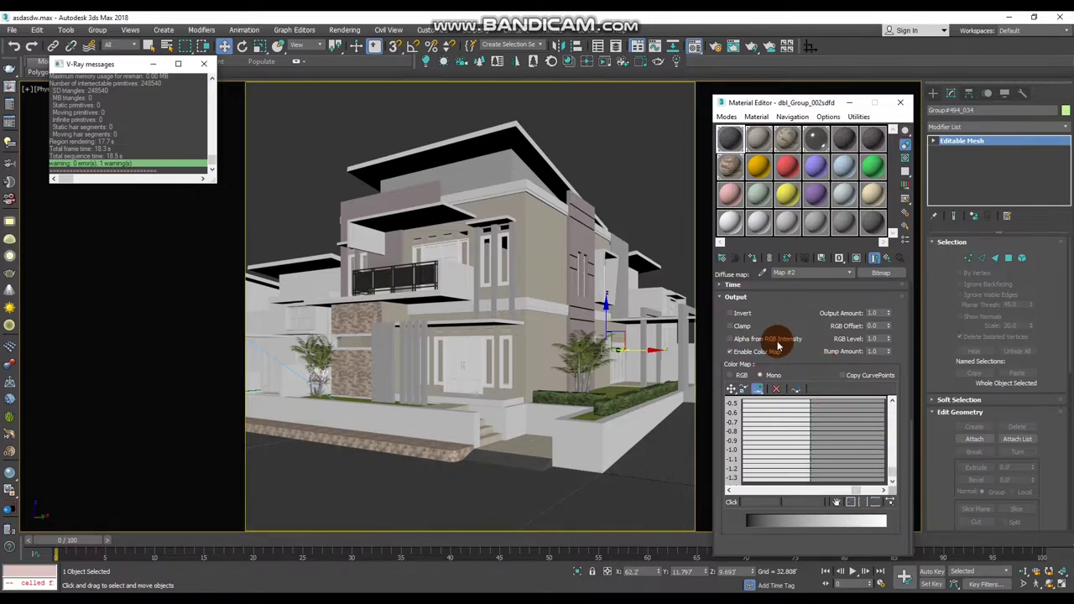
{"action": "mouse_move", "coordinate": [799, 355]}
{"action": "left_mouse_down"}
{"action": "mouse_move", "coordinate": [807, 433]}
{"action": "mouse_move", "coordinate": [792, 412]}
{"action": "mouse_move", "coordinate": [790, 375]}
{"action": "left_mouse_up"}
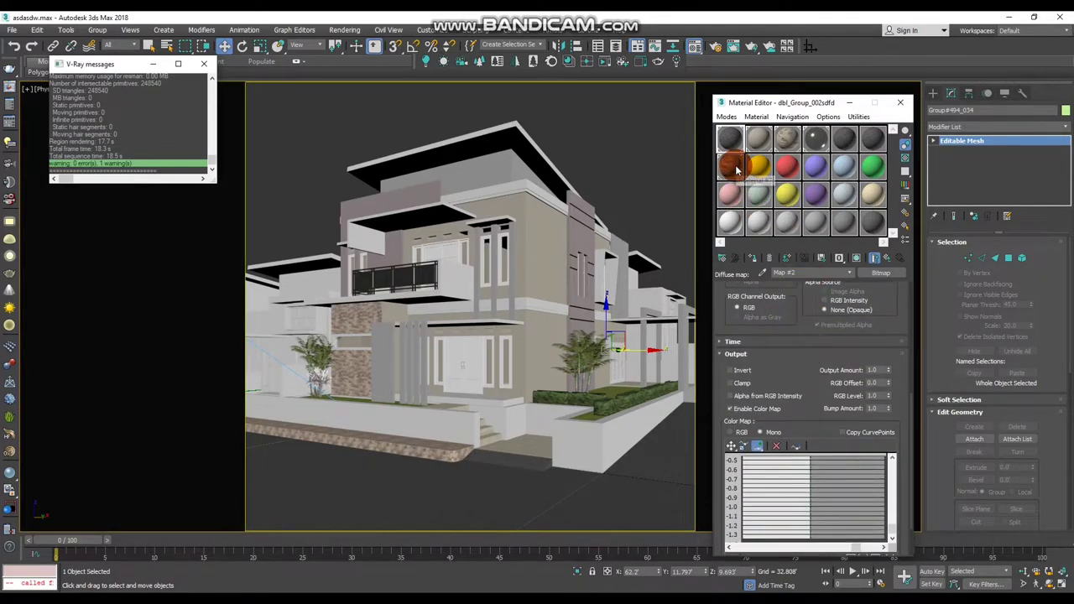
{"action": "mouse_move", "coordinate": [737, 171]}
{"action": "left_mouse_down"}
{"action": "mouse_move", "coordinate": [839, 143]}
{"action": "mouse_move", "coordinate": [565, 485]}
{"action": "mouse_move", "coordinate": [492, 506]}
{"action": "left_mouse_up"}
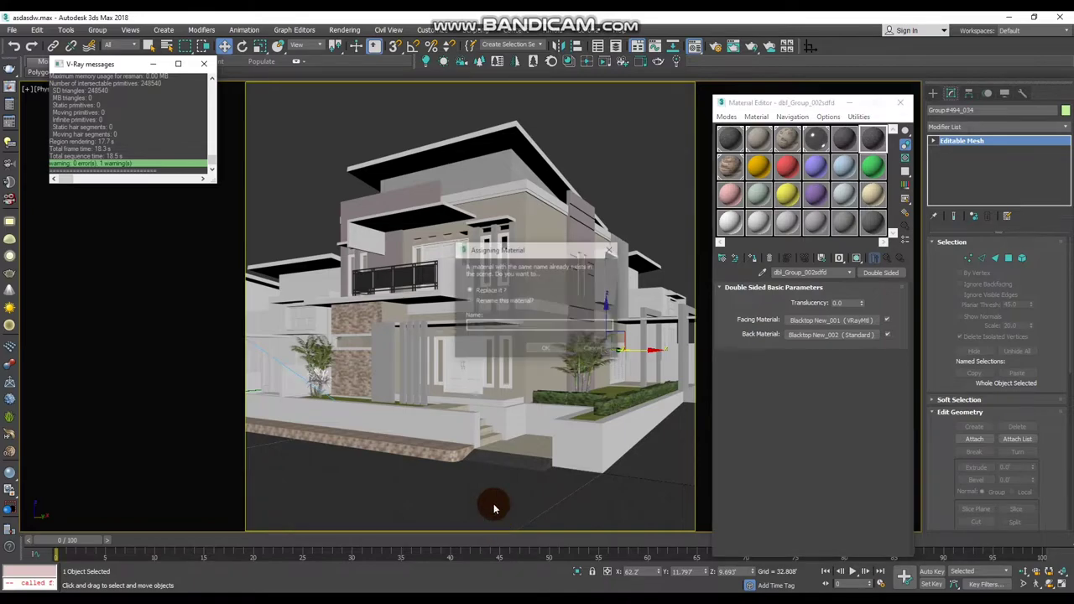
- Apply the material to the house, renamed with 'asd' appended
{"action": "left_click", "coordinate": [527, 300]}
{"action": "type", "text": "asd"}
{"action": "left_click", "coordinate": [550, 349]}
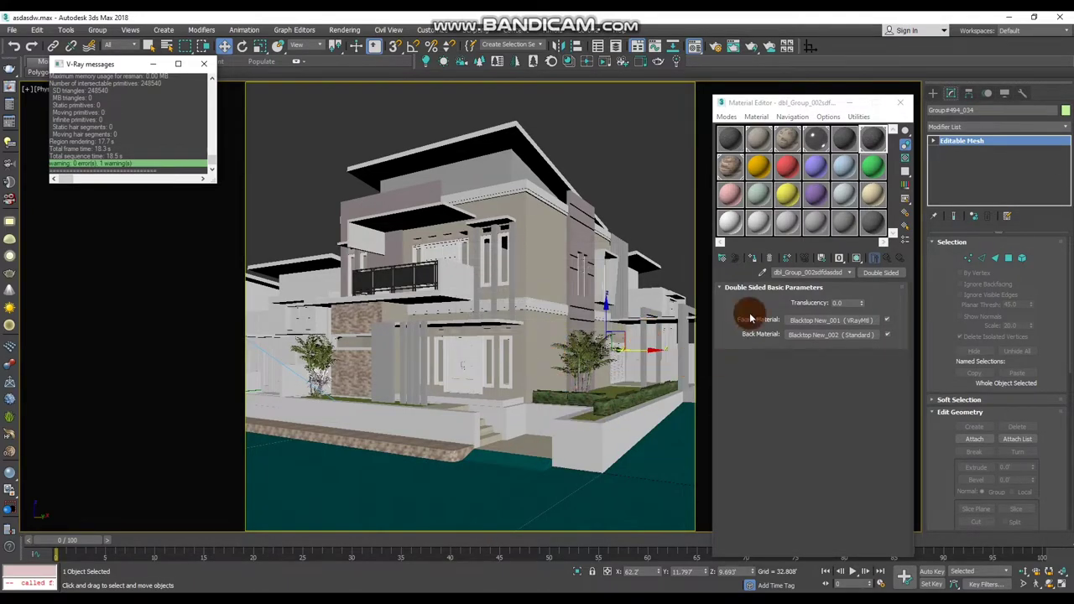
{"action": "double_click", "coordinate": [865, 140]}
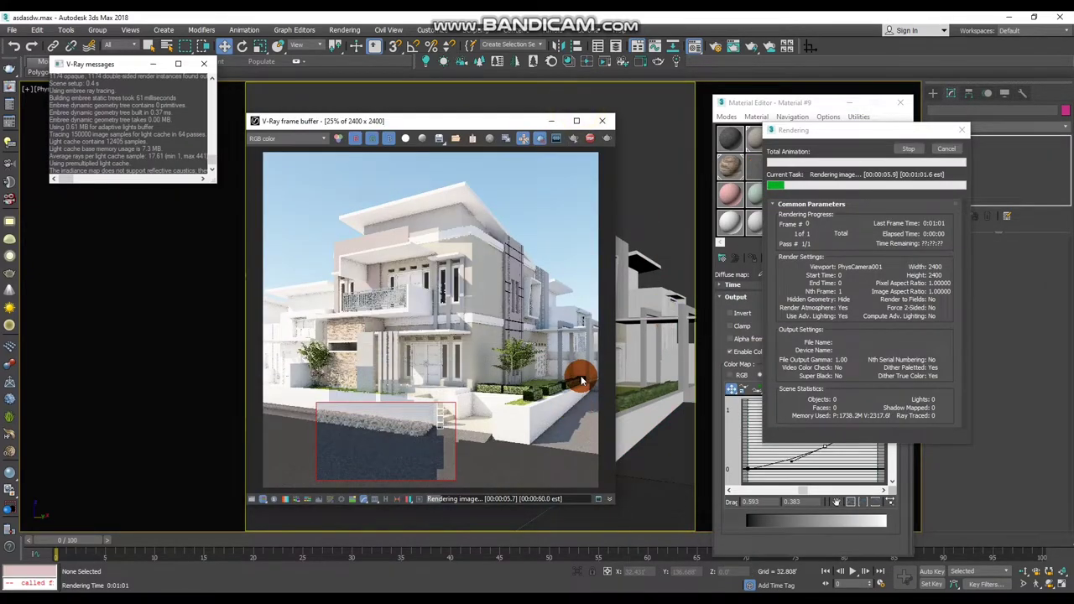
- Reshape the render region over the front pavement, inspect the render up close, then close it
{"action": "scroll", "coordinate": [445, 453], "scroll_direction": "up", "scroll_amount": 1}
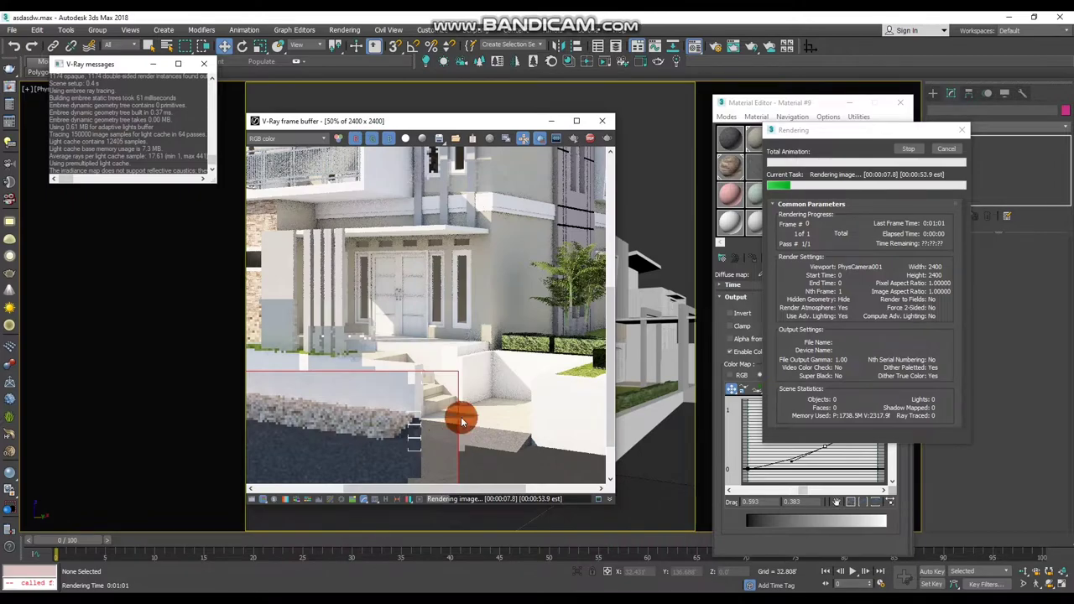
{"action": "left_click", "coordinate": [547, 146]}
{"action": "left_click_drag", "start_coordinate": [487, 417], "coordinate": [474, 437]}
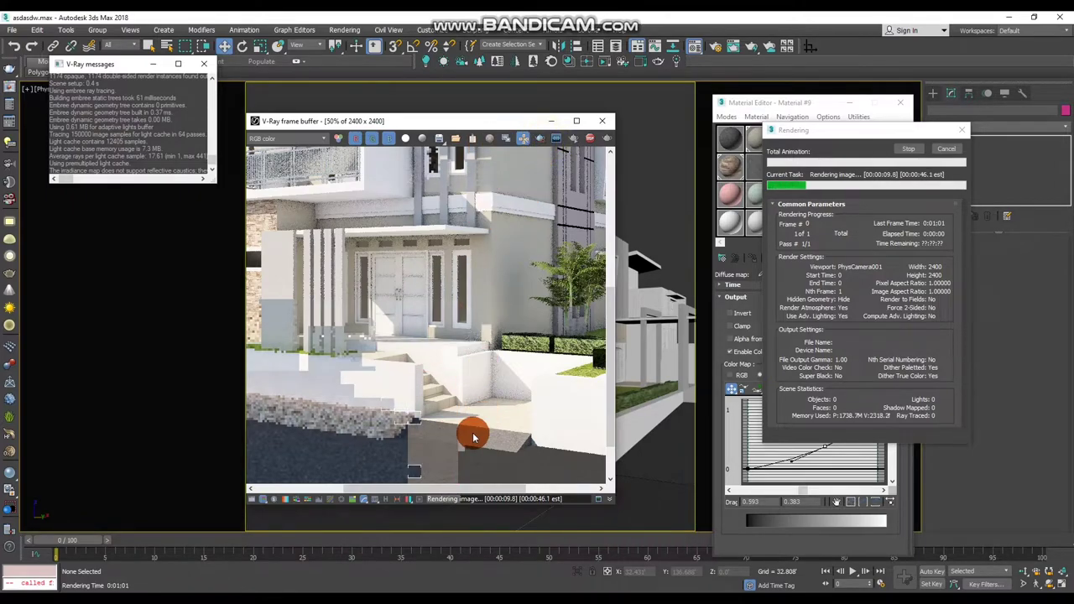
{"action": "middle_click_drag", "start_coordinate": [463, 452], "coordinate": [460, 391]}
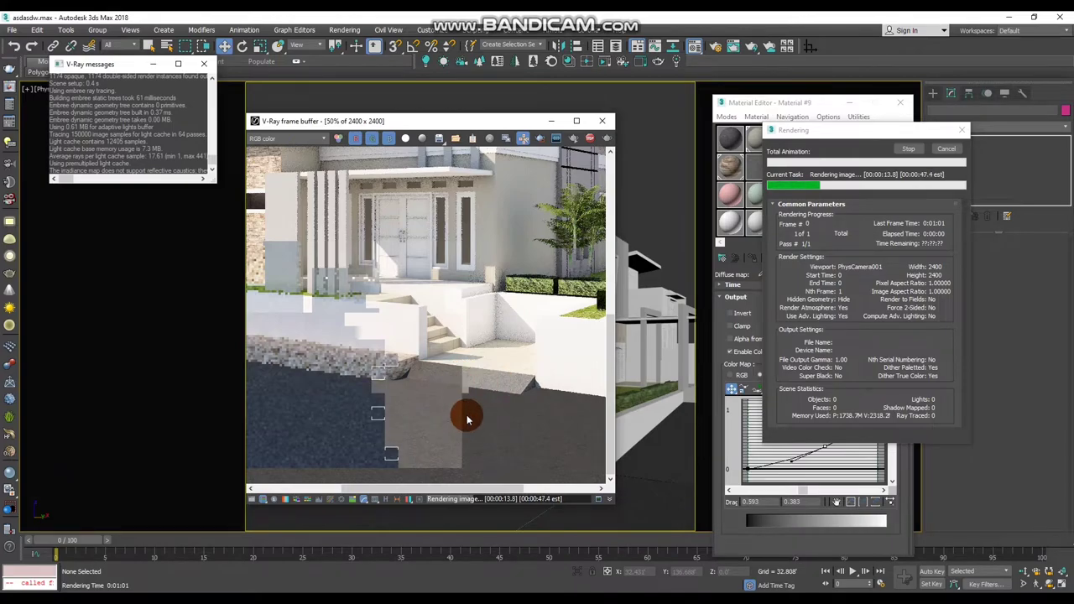
{"action": "scroll", "coordinate": [444, 389], "scroll_direction": "down", "scroll_amount": 2}
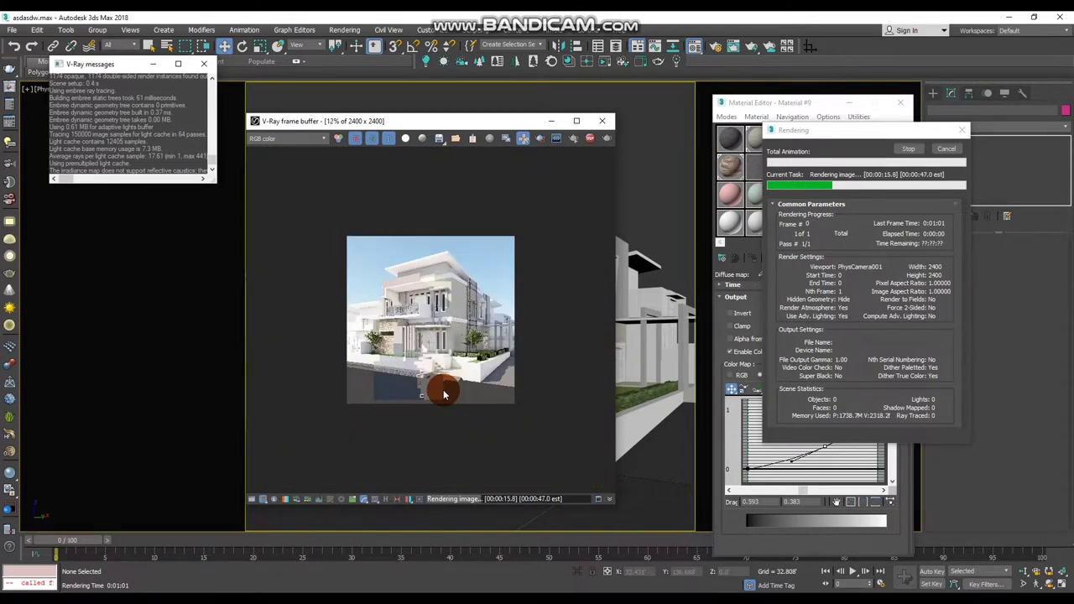
{"action": "scroll", "coordinate": [441, 388], "scroll_direction": "up", "scroll_amount": 1}
{"action": "scroll", "coordinate": [418, 442], "scroll_direction": "up", "scroll_amount": 2}
{"action": "middle_click_drag", "start_coordinate": [377, 434], "coordinate": [467, 420]}
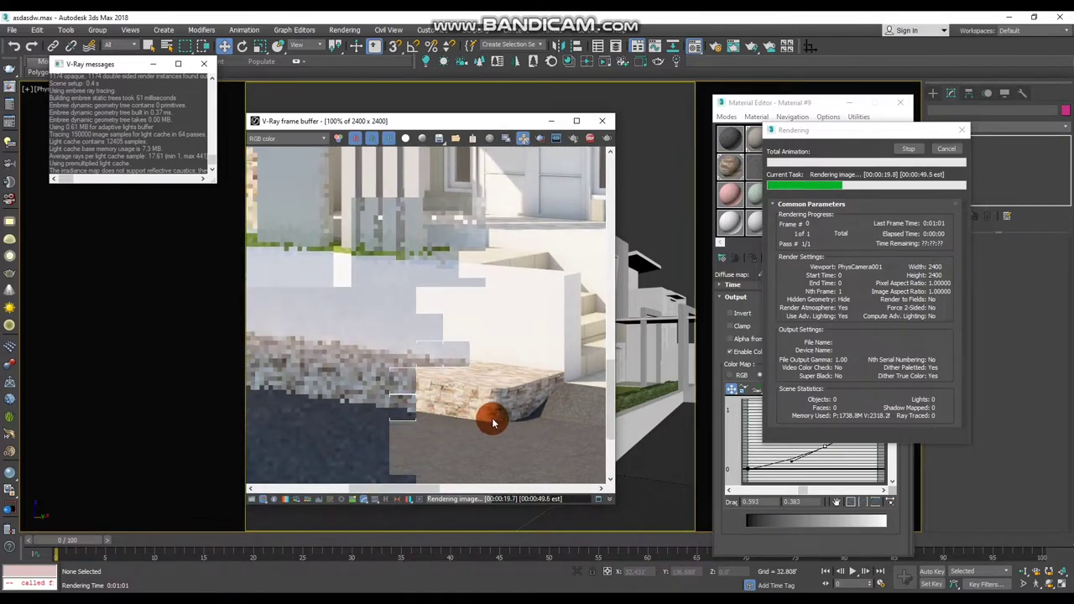
{"action": "middle_click_drag", "start_coordinate": [451, 422], "coordinate": [473, 422]}
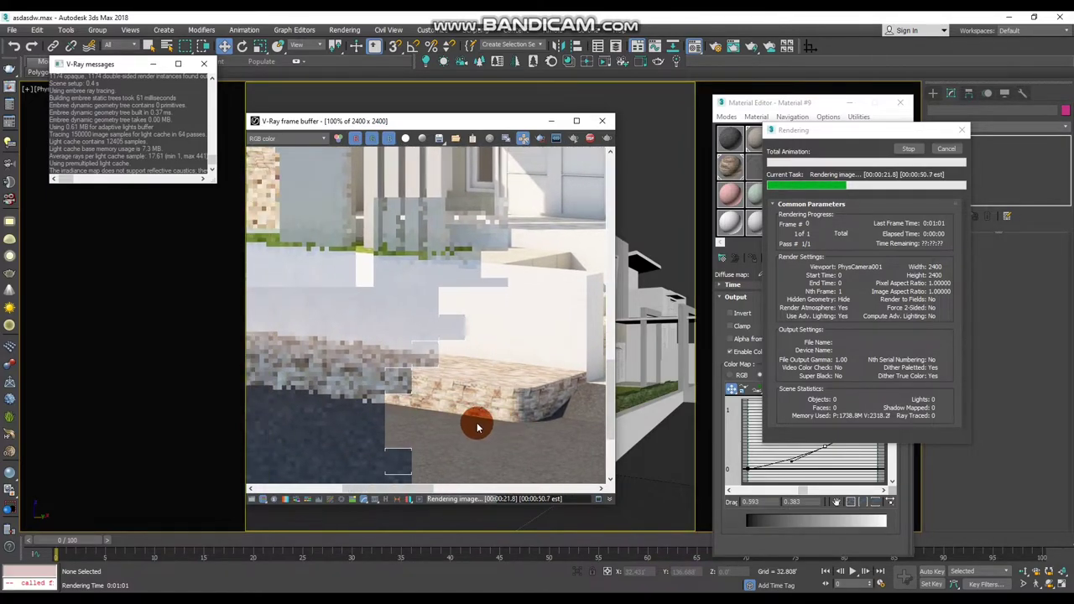
{"action": "scroll", "coordinate": [472, 422], "scroll_direction": "down", "scroll_amount": 1}
{"action": "scroll", "coordinate": [469, 425], "scroll_direction": "down", "scroll_amount": 1}
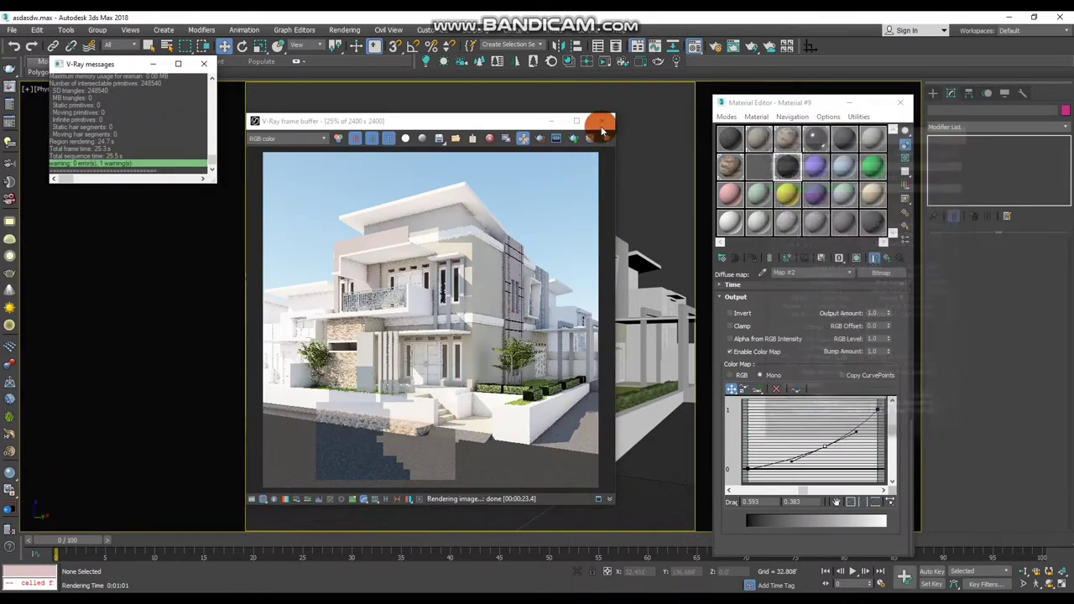
{"action": "left_click", "coordinate": [602, 121]}
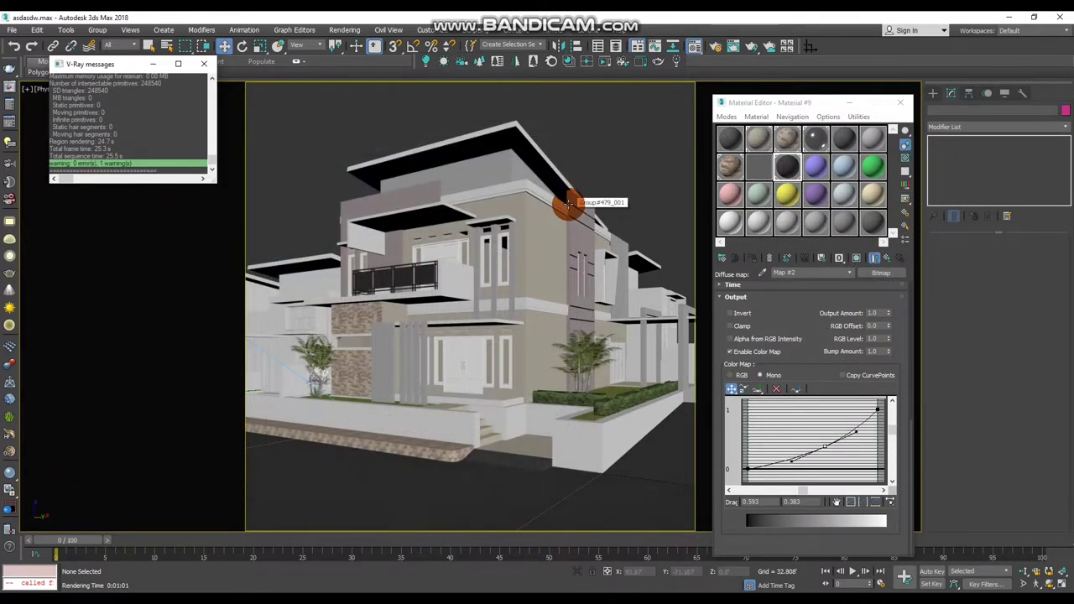
- In Front view, move the VRaySun lower and to the left
{"action": "key", "text": "f"}
{"action": "scroll", "coordinate": [570, 204], "scroll_direction": "down", "scroll_amount": 5}
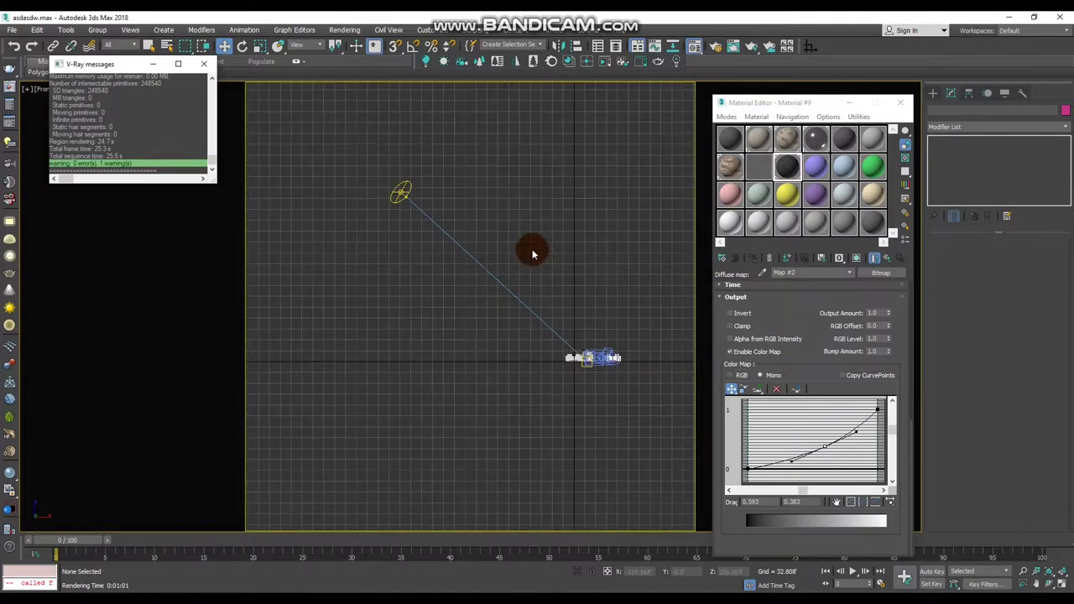
{"action": "left_click", "coordinate": [411, 199]}
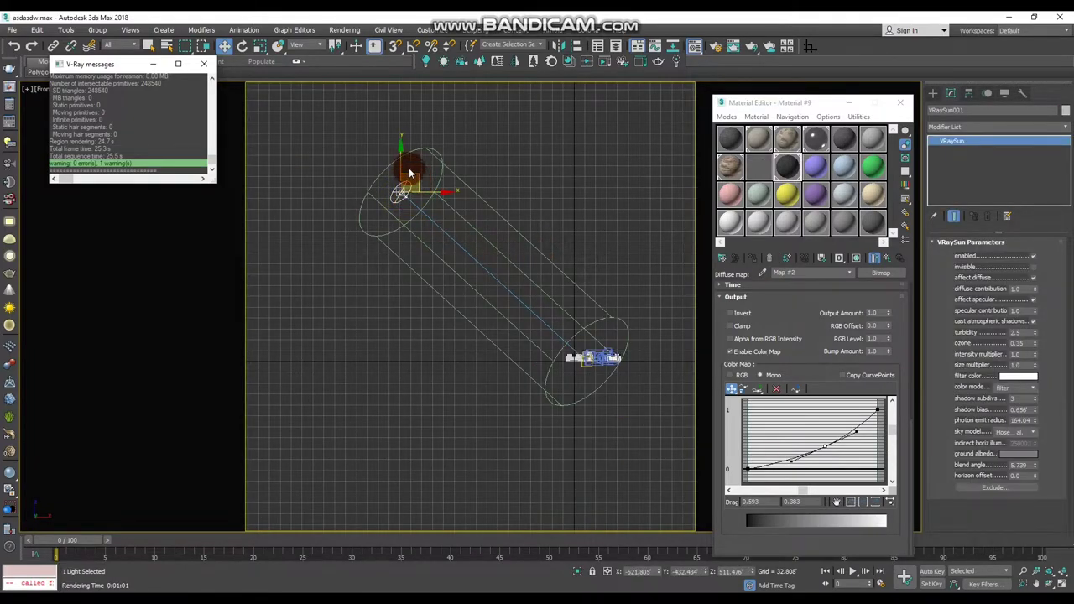
{"action": "left_click_drag", "start_coordinate": [402, 160], "coordinate": [381, 217]}
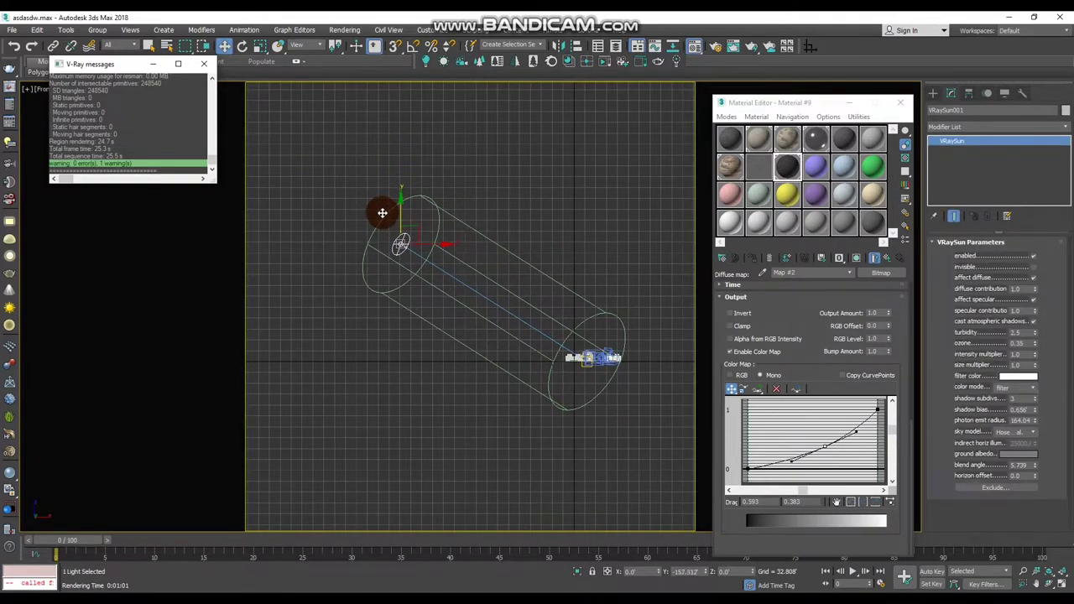
- Set the sun's size multiplier to 10.0 and render from the physical camera
{"action": "left_click", "coordinate": [900, 103]}
{"action": "left_click", "coordinate": [1024, 364]}
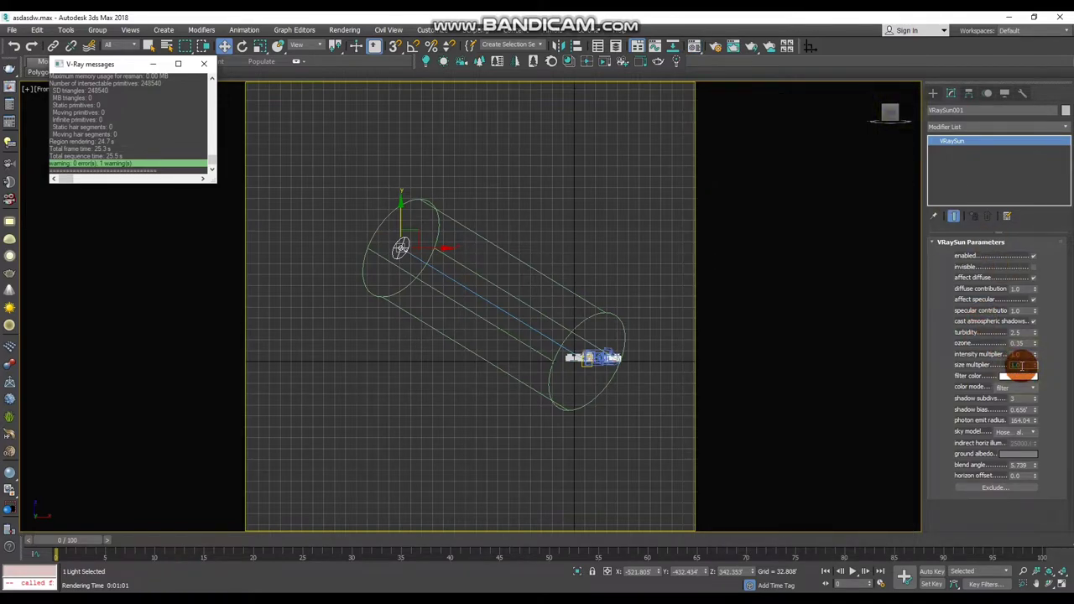
{"action": "type", "text": "10"}
{"action": "key", "text": "Return"}
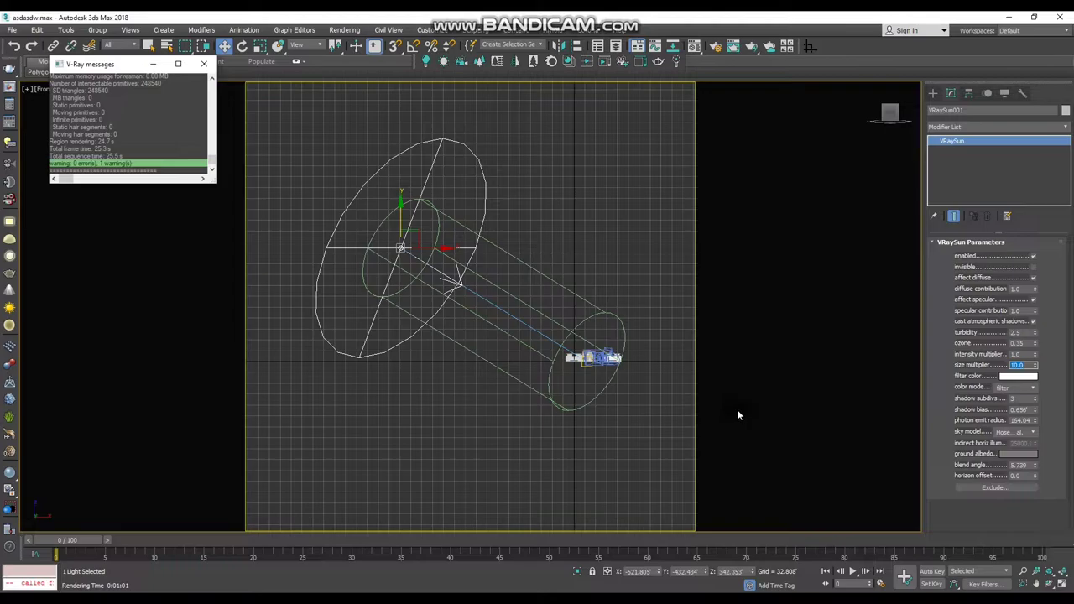
{"action": "key", "text": "c"}
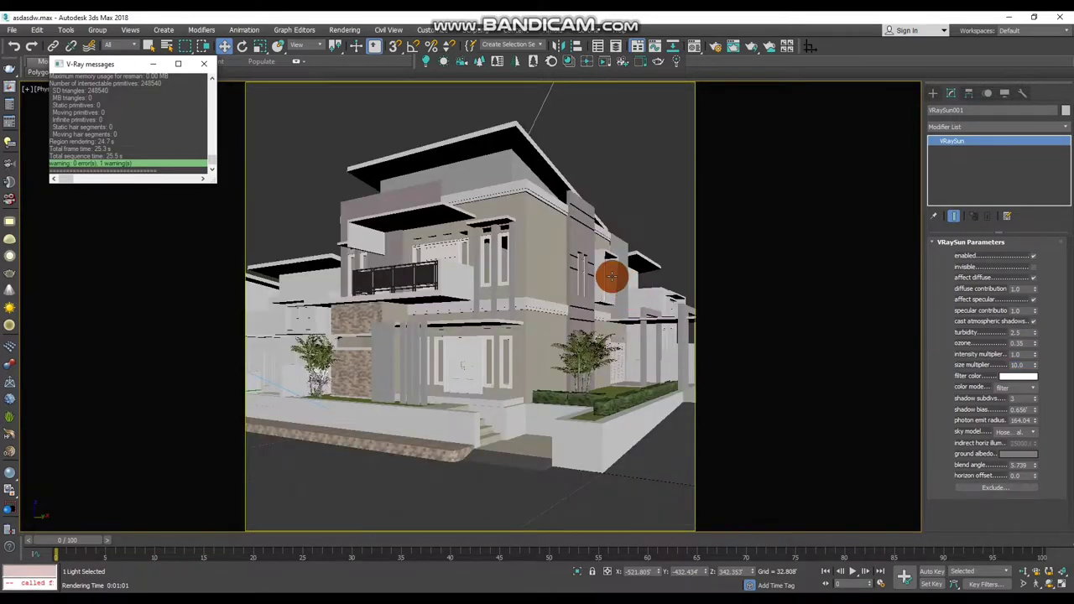
{"action": "key", "text": "shift+q"}
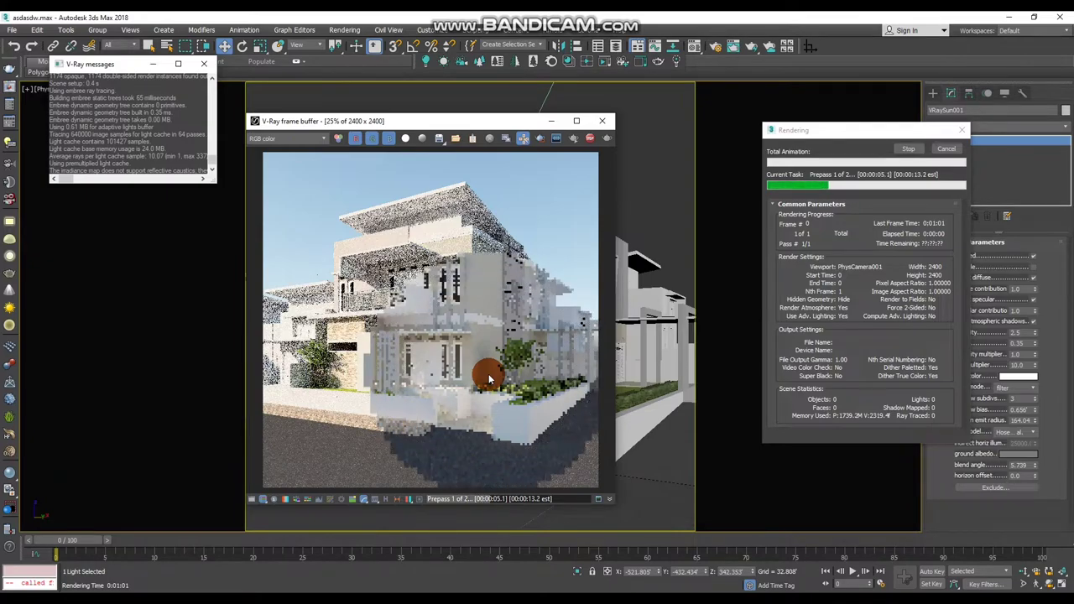
- Cancel the running render and close the frame buffer
{"action": "key", "text": "Escape"}
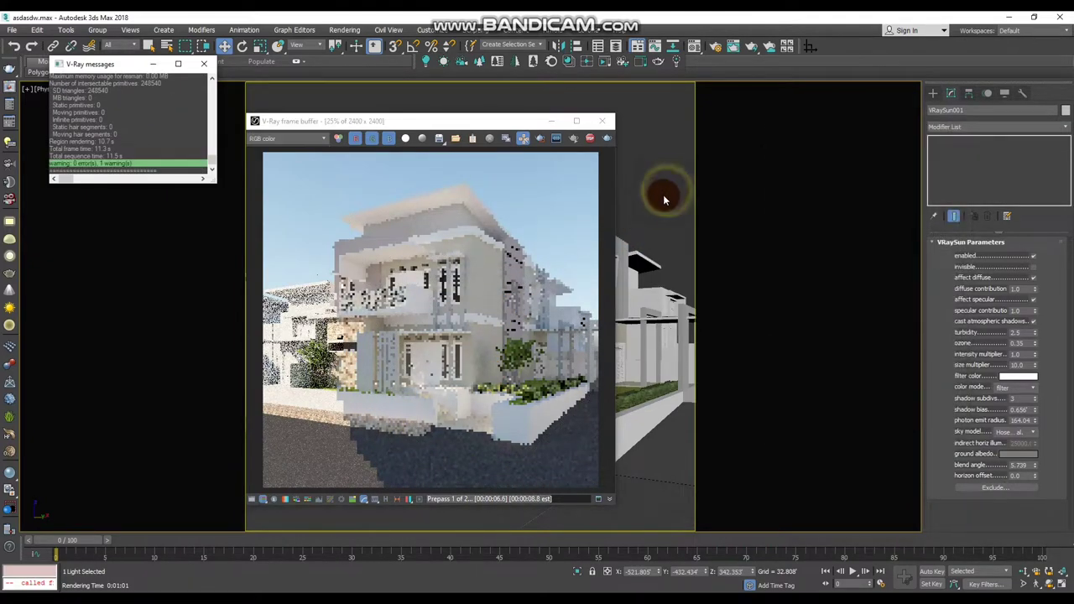
{"action": "left_click", "coordinate": [658, 197]}
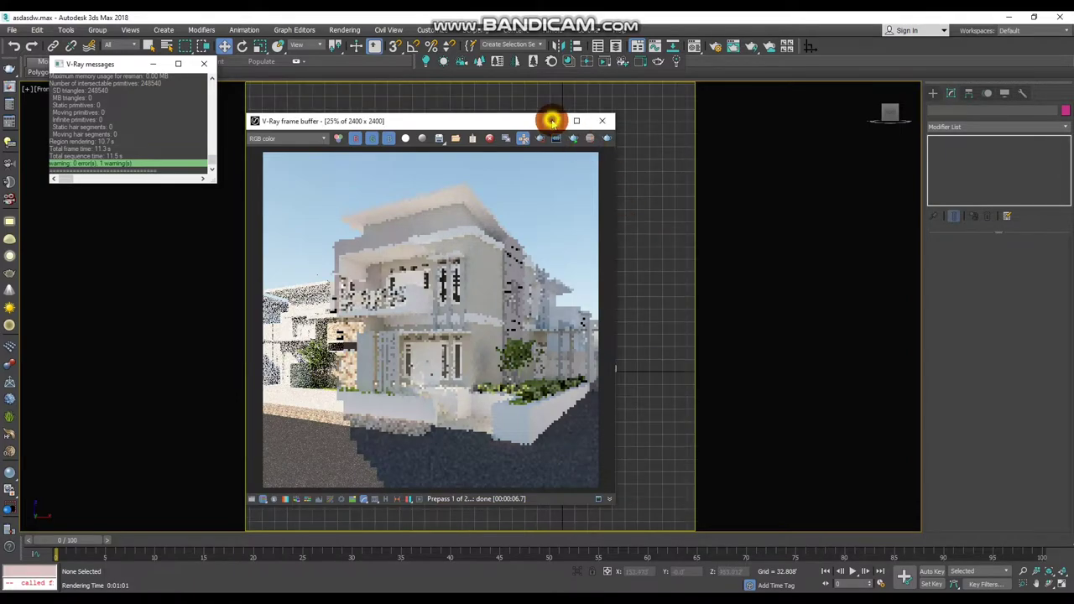
{"action": "left_click", "coordinate": [552, 121]}
- Move the VRaySun up and to the left, then re-render from the physical camera
{"action": "left_click", "coordinate": [374, 215]}
{"action": "left_click_drag", "start_coordinate": [365, 211], "coordinate": [333, 250]}
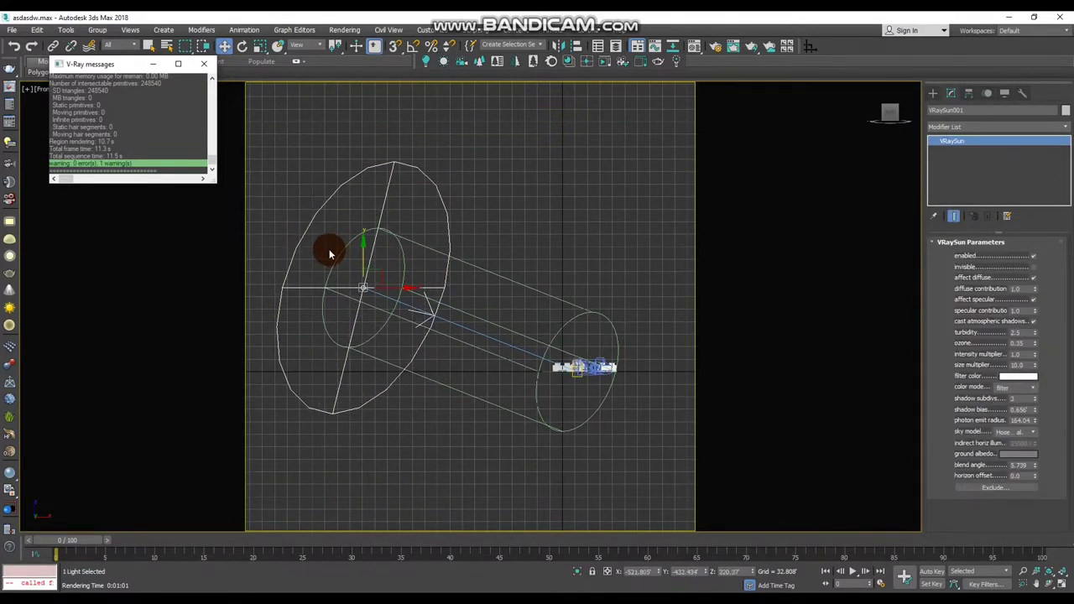
{"action": "key", "text": "c"}
{"action": "key", "text": "shift+q"}
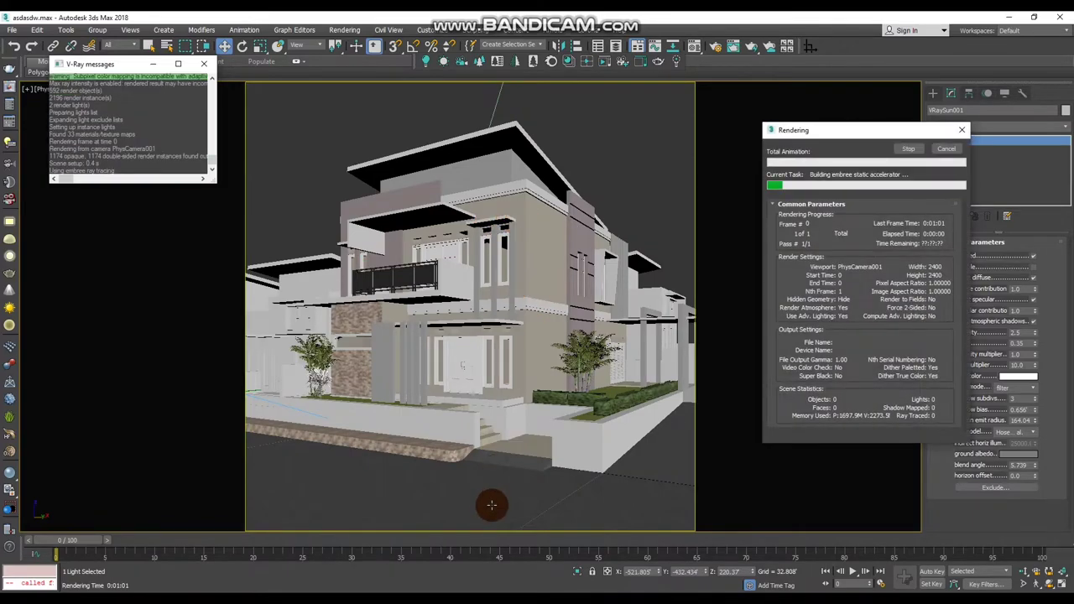
- Zoom and pan across the upper facade while the 2400 x 2400 render finishes, then close its progress window
{"action": "left_click", "coordinate": [554, 569]}
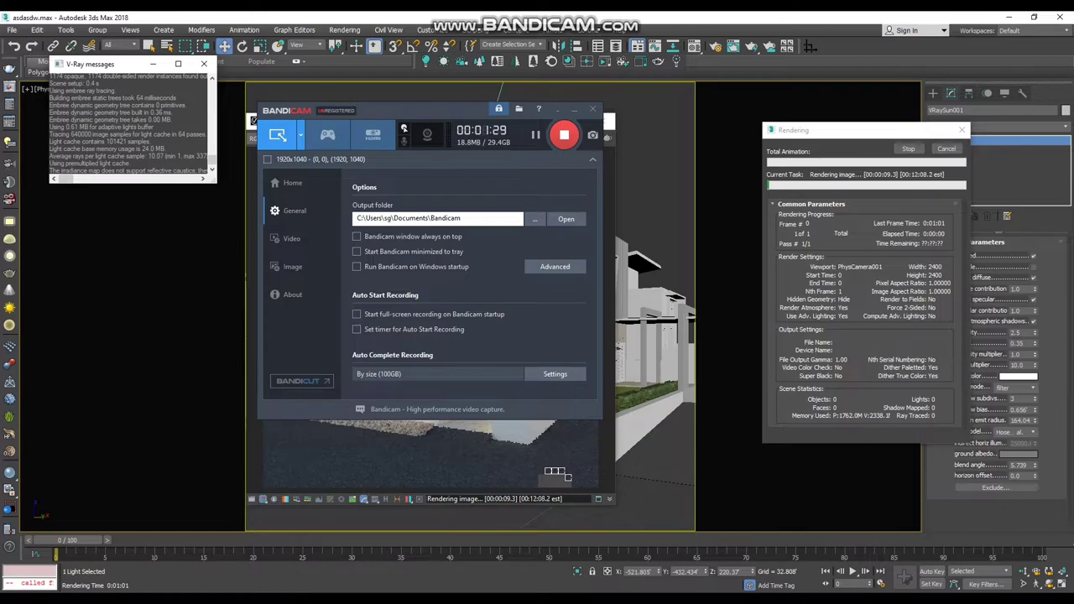
{"action": "left_click", "coordinate": [574, 110]}
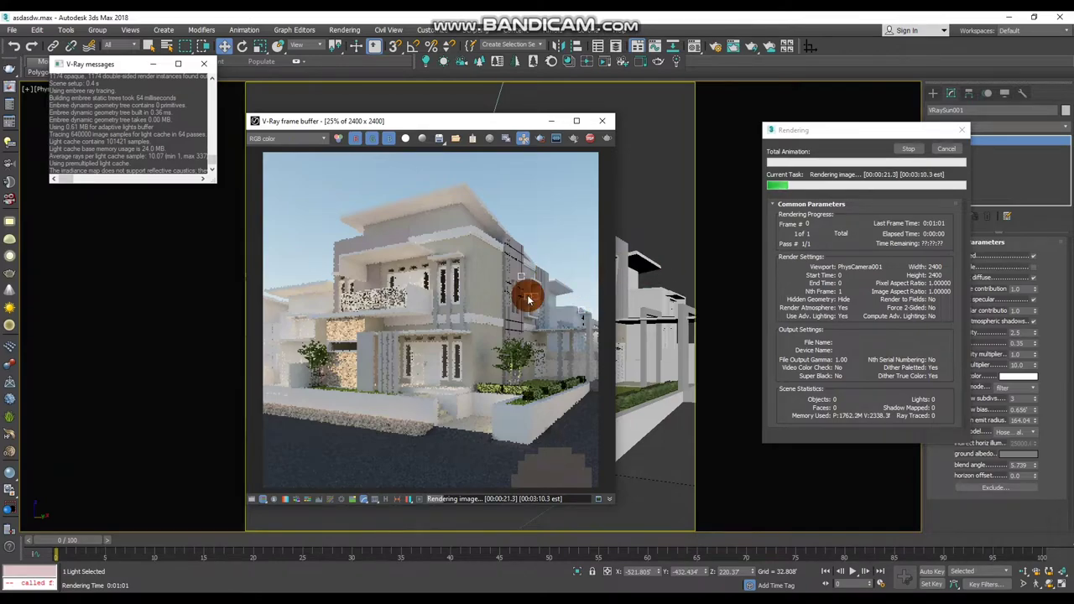
{"action": "scroll", "coordinate": [532, 296], "scroll_direction": "up", "scroll_amount": 2}
{"action": "scroll", "coordinate": [523, 281], "scroll_direction": "up", "scroll_amount": 2}
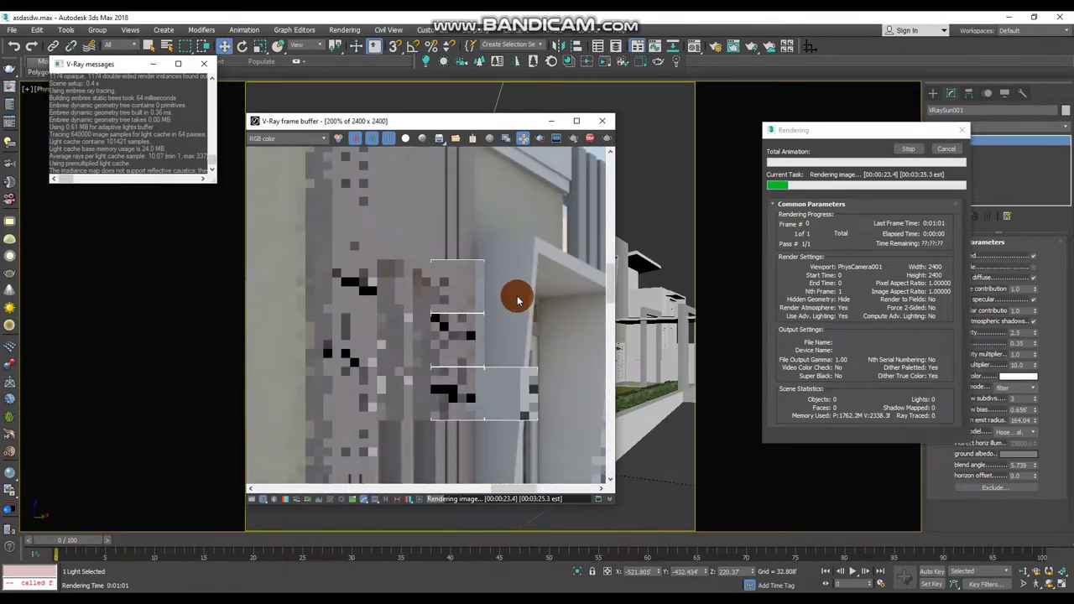
{"action": "scroll", "coordinate": [517, 338], "scroll_direction": "down", "scroll_amount": 1}
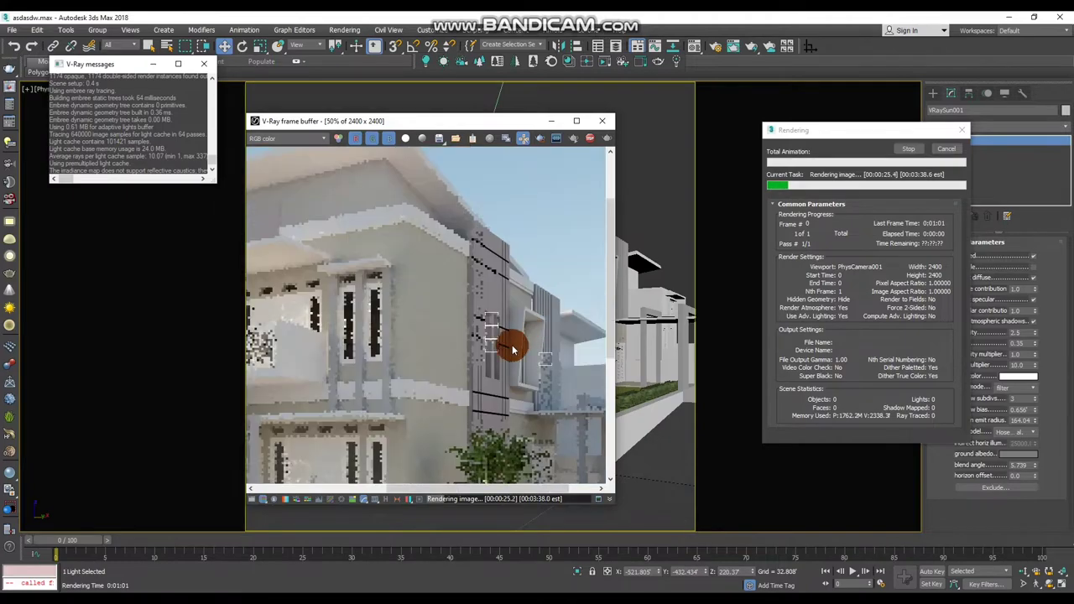
{"action": "scroll", "coordinate": [503, 339], "scroll_direction": "up", "scroll_amount": 1}
{"action": "scroll", "coordinate": [494, 318], "scroll_direction": "down", "scroll_amount": 1}
{"action": "scroll", "coordinate": [493, 315], "scroll_direction": "down", "scroll_amount": 1}
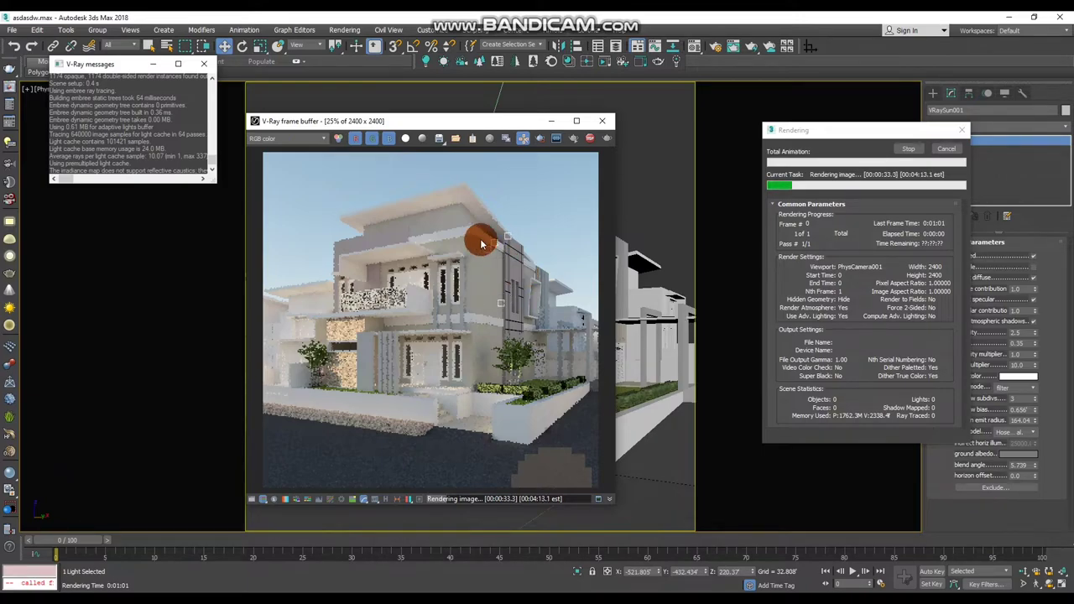
{"action": "scroll", "coordinate": [483, 247], "scroll_direction": "up", "scroll_amount": 1}
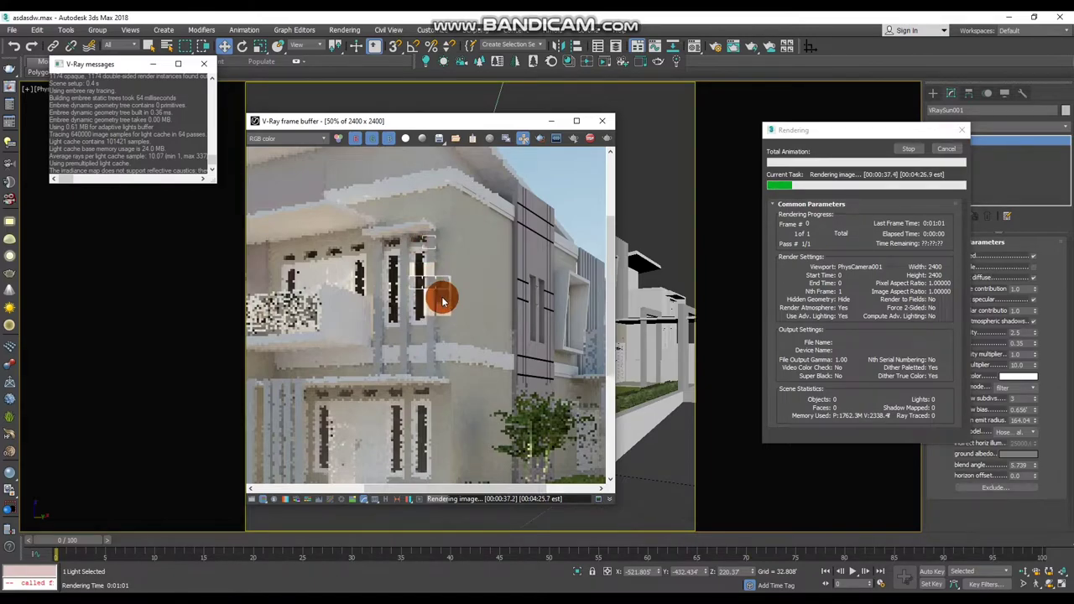
{"action": "middle_click_drag", "start_coordinate": [443, 300], "coordinate": [453, 313]}
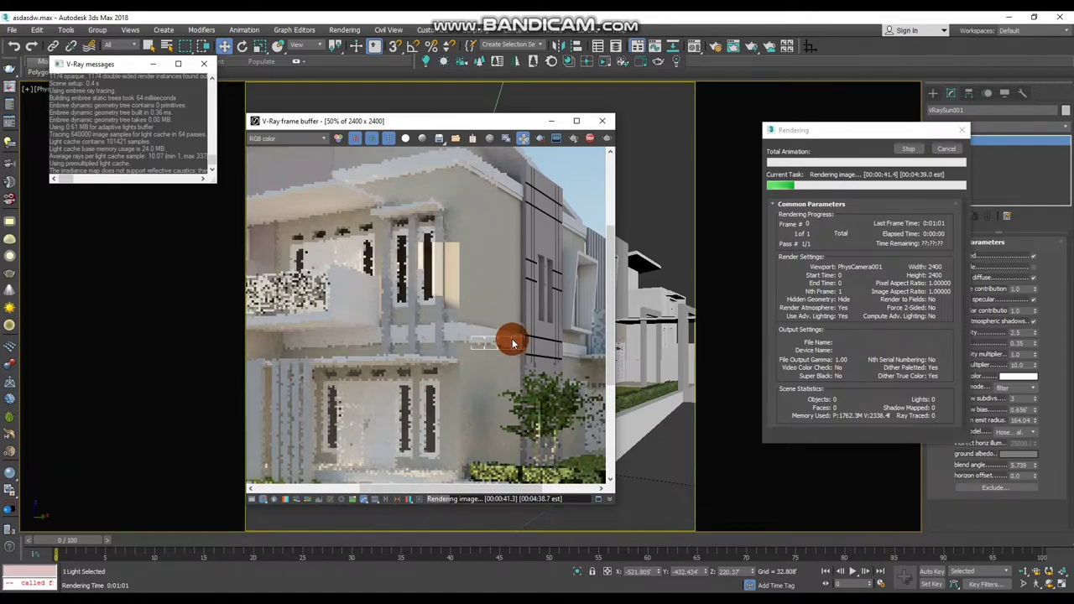
{"action": "scroll", "coordinate": [513, 344], "scroll_direction": "down", "scroll_amount": 1}
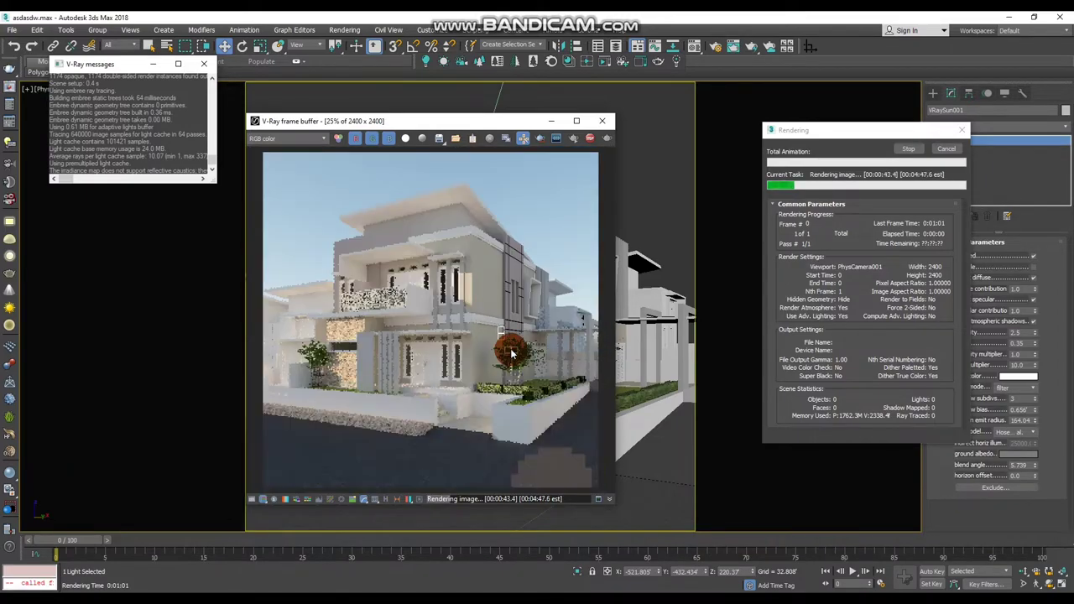
{"action": "scroll", "coordinate": [513, 336], "scroll_direction": "up", "scroll_amount": 2}
{"action": "scroll", "coordinate": [507, 319], "scroll_direction": "up", "scroll_amount": 1}
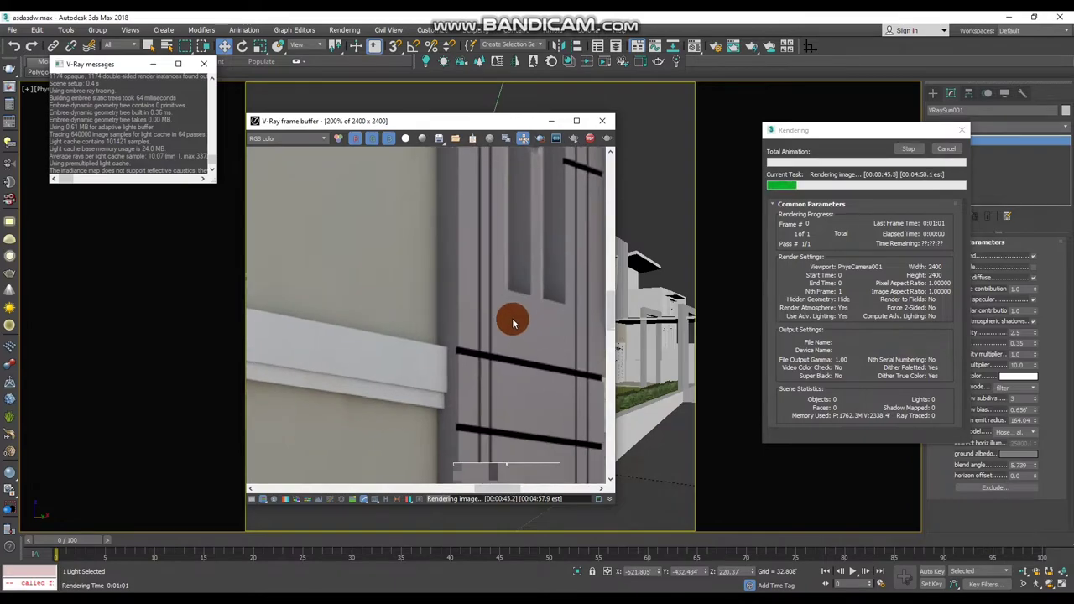
{"action": "scroll", "coordinate": [508, 331], "scroll_direction": "down", "scroll_amount": 2}
{"action": "scroll", "coordinate": [504, 345], "scroll_direction": "down", "scroll_amount": 1}
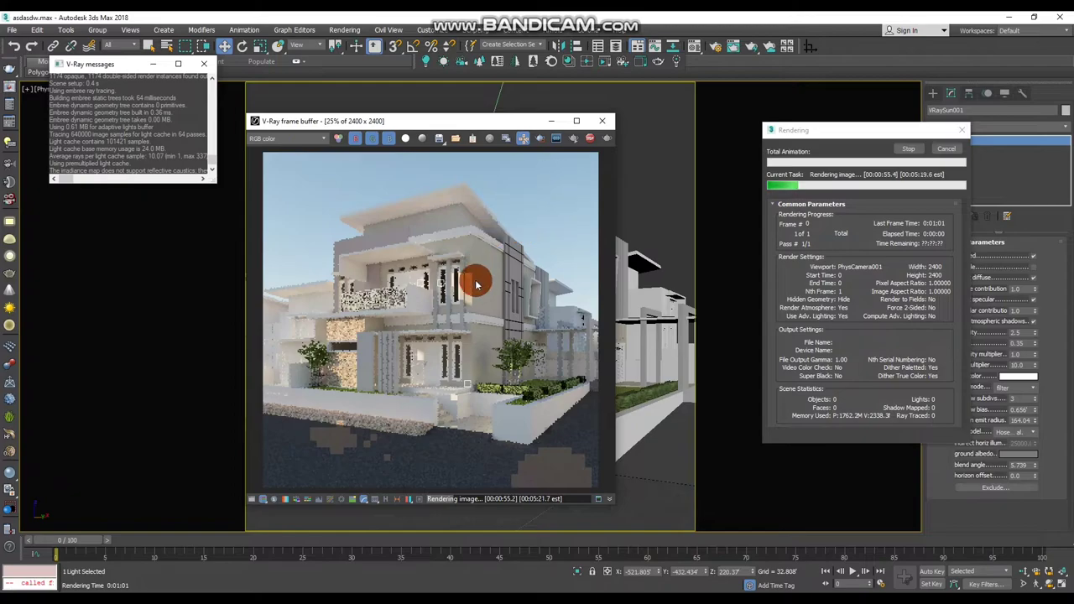
{"action": "left_click", "coordinate": [590, 138]}
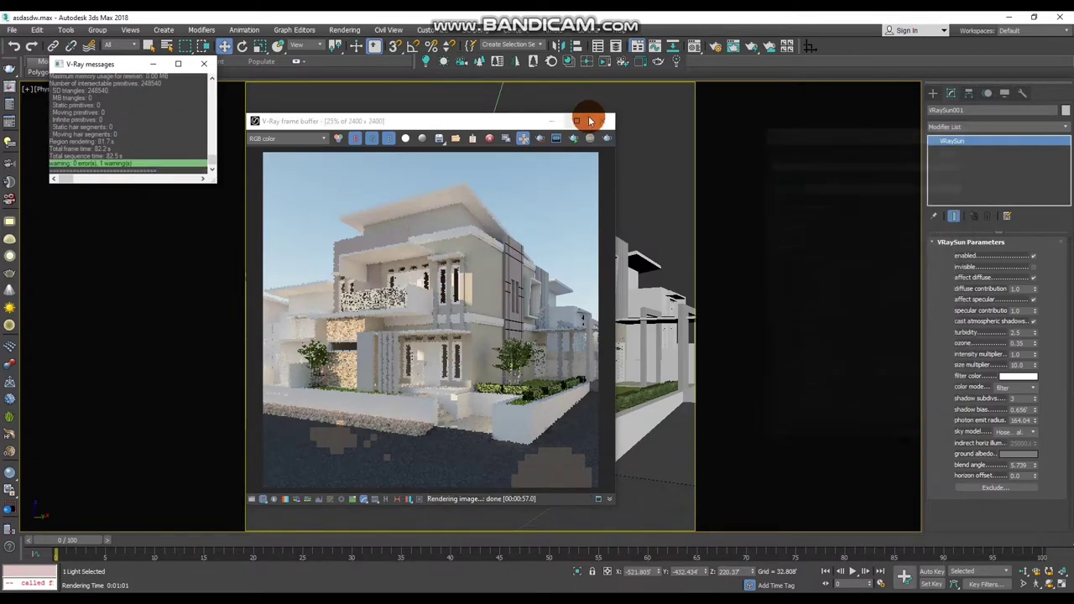
- Close the render and walk the view up to the upper-floor windows
{"action": "left_click", "coordinate": [602, 120]}
{"action": "mouse_move", "coordinate": [496, 275]}
{"action": "middle_mouse_down"}
{"action": "mouse_move", "coordinate": [569, 240]}
{"action": "mouse_move", "coordinate": [543, 324]}
{"action": "mouse_move", "coordinate": [563, 297]}
{"action": "mouse_move", "coordinate": [529, 352]}
{"action": "middle_mouse_up"}
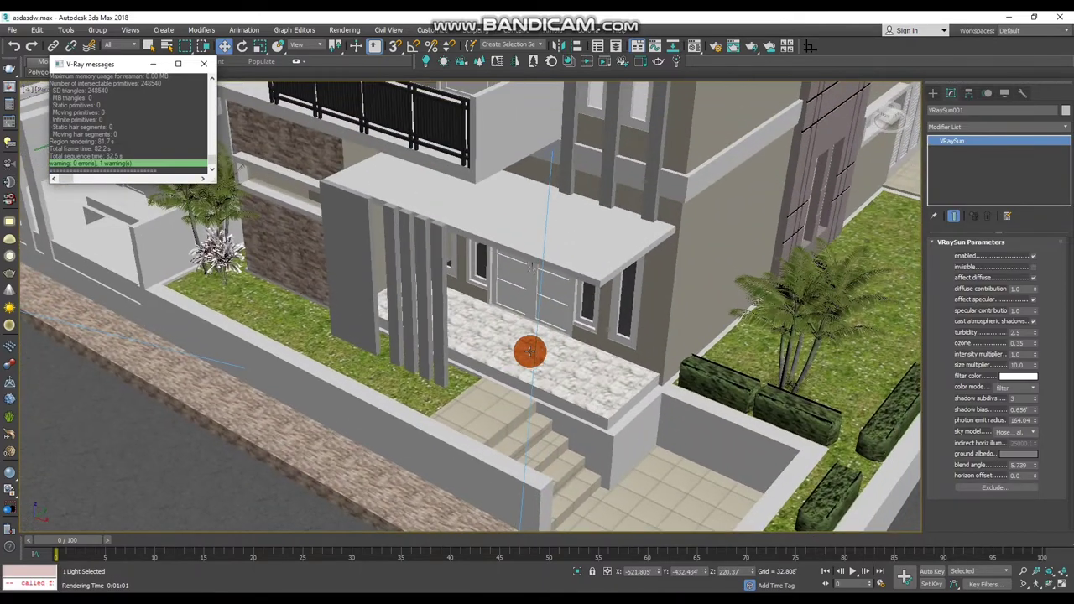
{"action": "key", "text": "Up"}
{"action": "mouse_move", "coordinate": [568, 307]}
{"action": "left_mouse_down"}
{"action": "mouse_move", "coordinate": [579, 263]}
{"action": "mouse_move", "coordinate": [576, 283]}
{"action": "mouse_move", "coordinate": [582, 264]}
{"action": "mouse_move", "coordinate": [590, 280]}
{"action": "mouse_move", "coordinate": [600, 223]}
{"action": "left_mouse_up"}
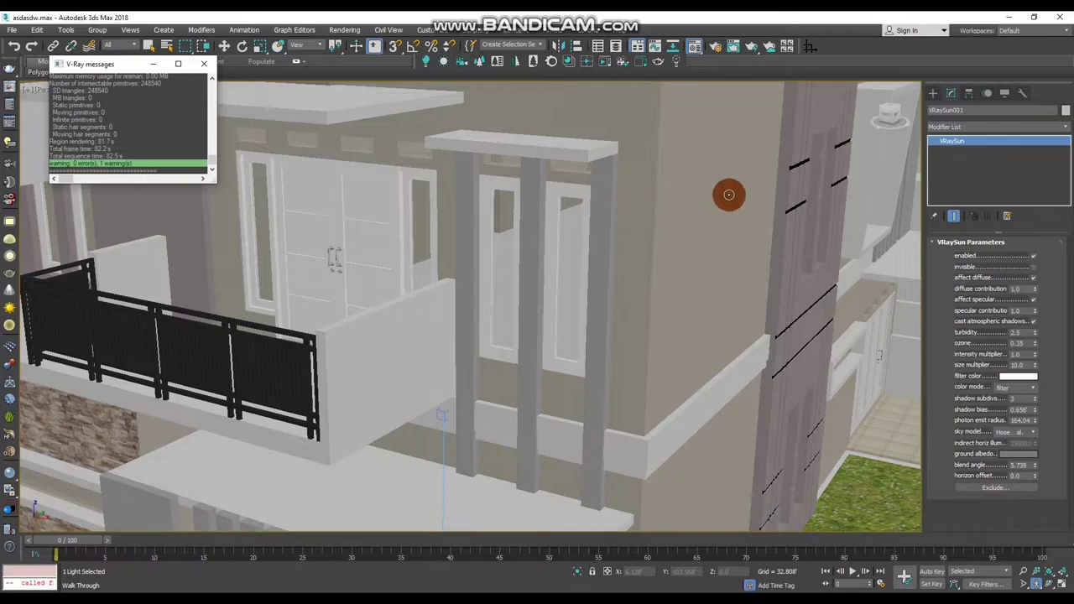
- Eyedrop the upper window material into the Material Editor and replace it with a VRayMtl
{"action": "key", "text": "m"}
{"action": "left_click", "coordinate": [815, 167]}
{"action": "left_click", "coordinate": [763, 273]}
{"action": "left_click", "coordinate": [576, 242]}
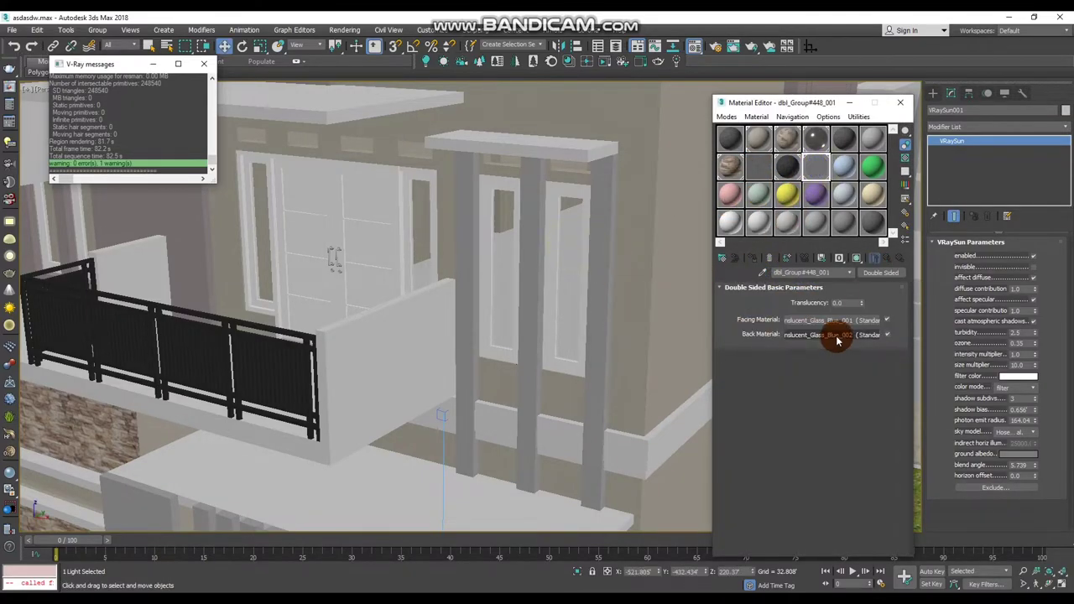
{"action": "left_click", "coordinate": [869, 272]}
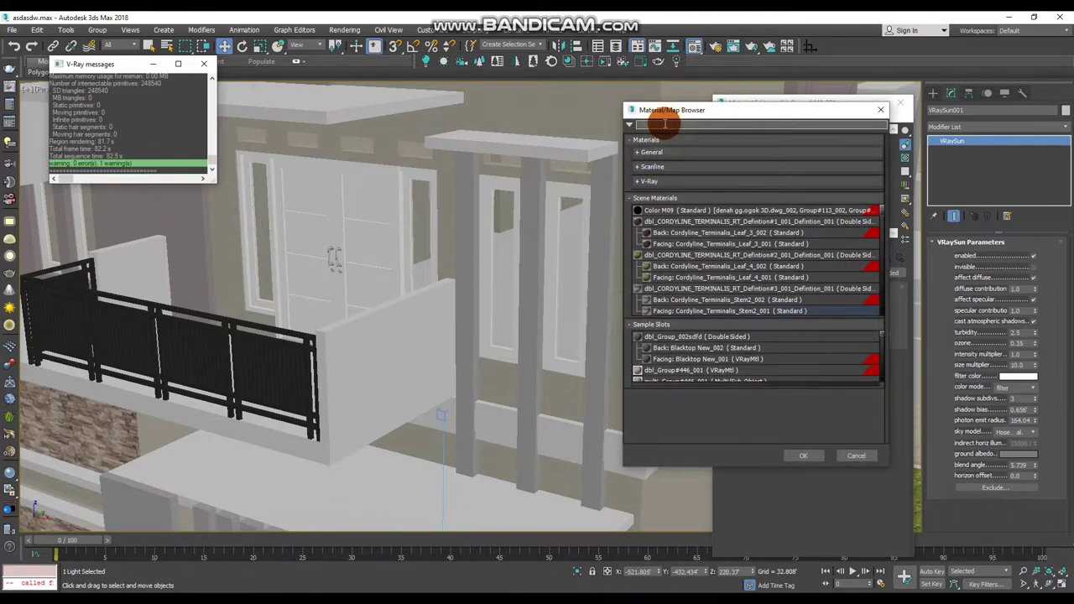
{"action": "type", "text": "vraymtl"}
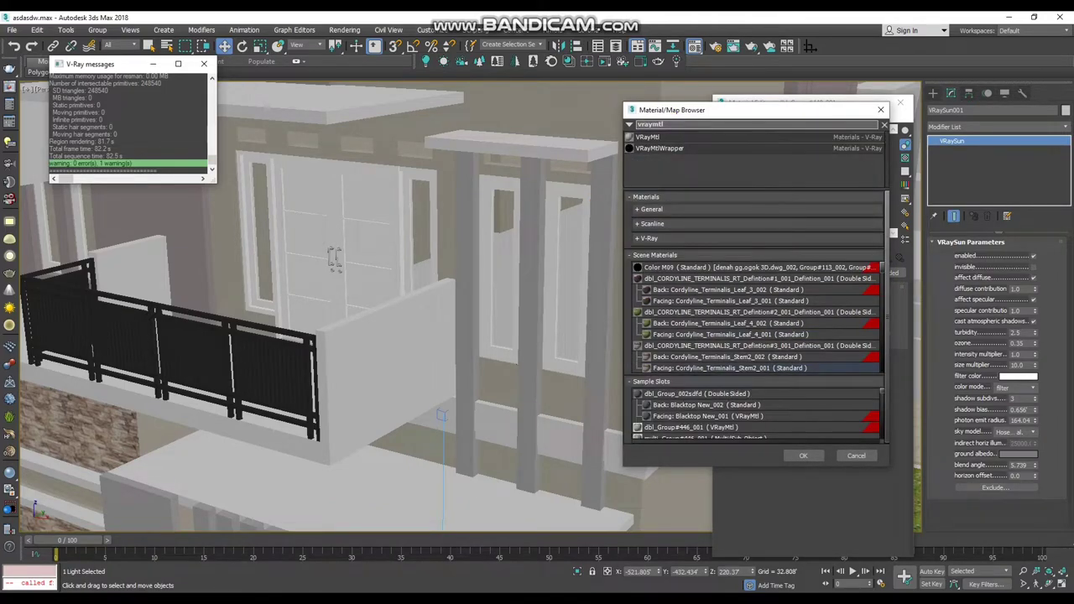
{"action": "key", "text": "Return"}
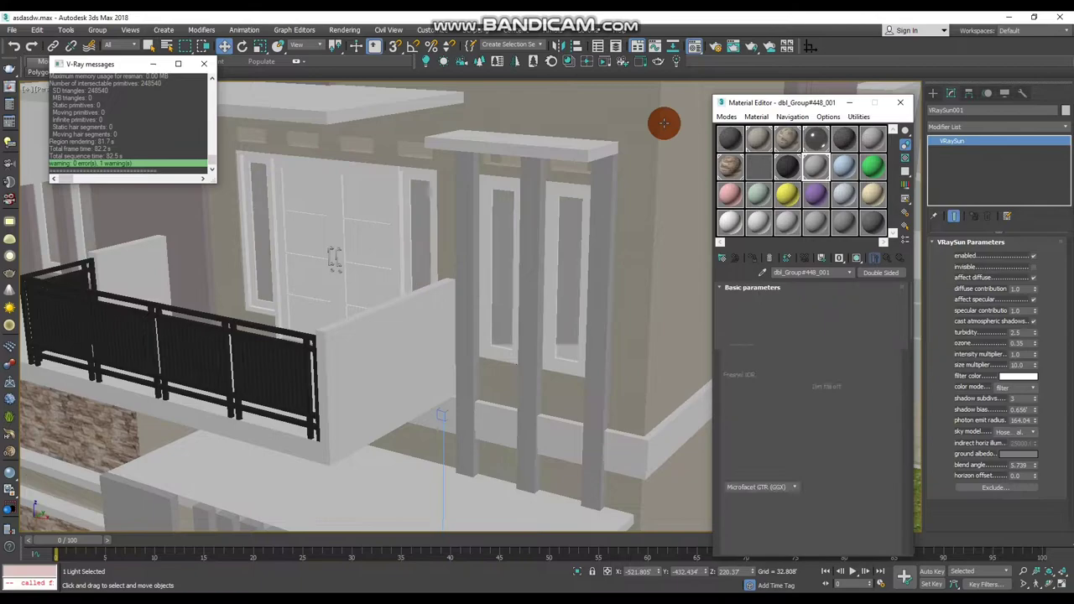
- Set diffuse black, reflection white with Fresnel IOR 3.0, and refraction white
{"action": "left_click", "coordinate": [782, 300]}
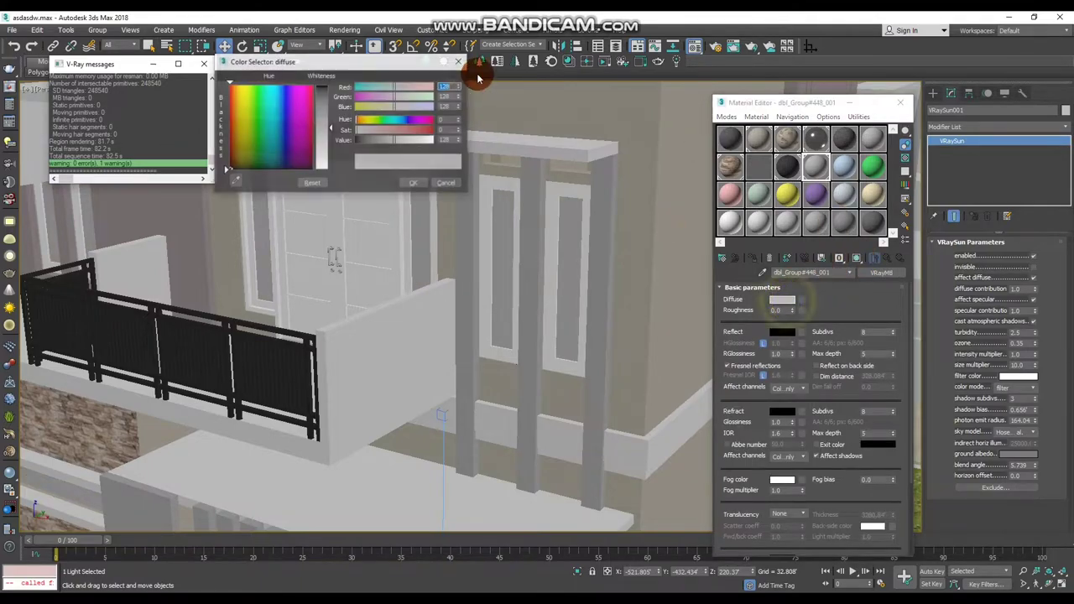
{"action": "left_click", "coordinate": [340, 117]}
{"action": "left_click", "coordinate": [403, 185]}
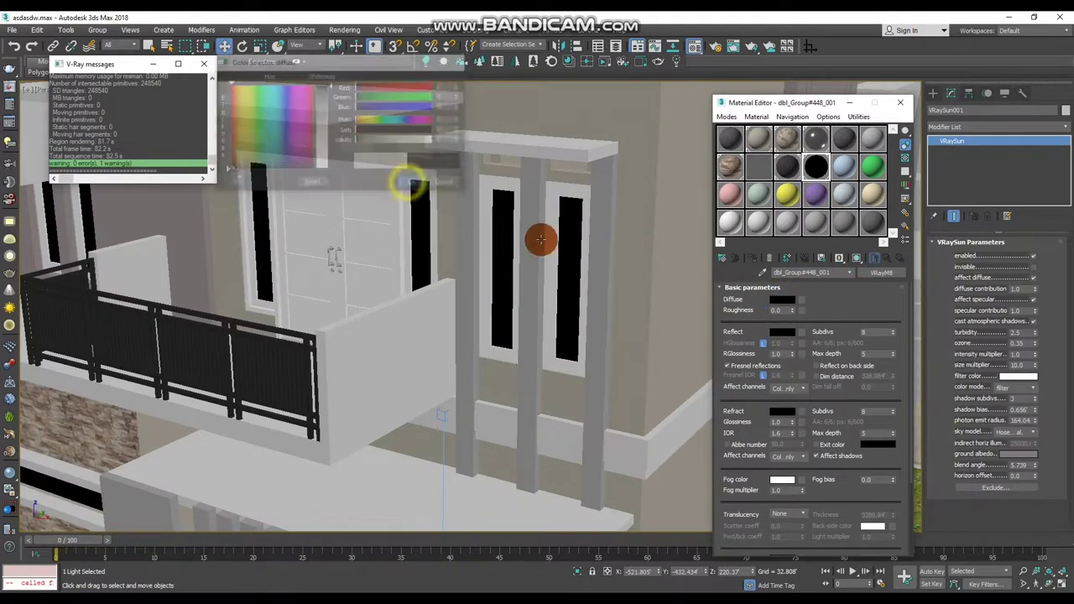
{"action": "left_click", "coordinate": [781, 331]}
{"action": "left_click_drag", "start_coordinate": [338, 145], "coordinate": [338, 168]}
{"action": "left_click", "coordinate": [414, 183]}
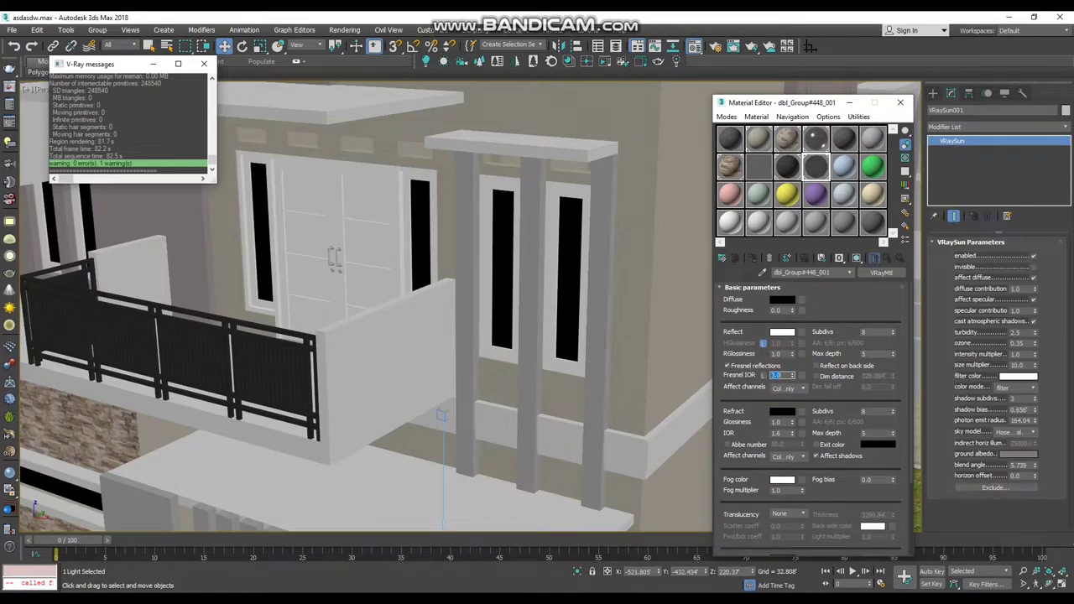
{"action": "left_click", "coordinate": [905, 160]}
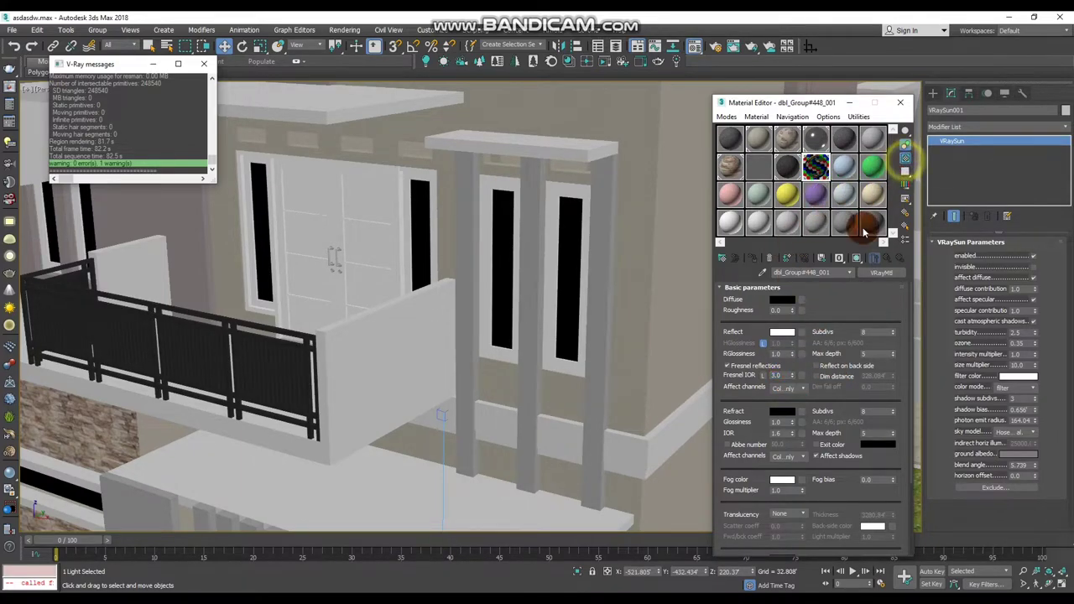
{"action": "left_click", "coordinate": [783, 411]}
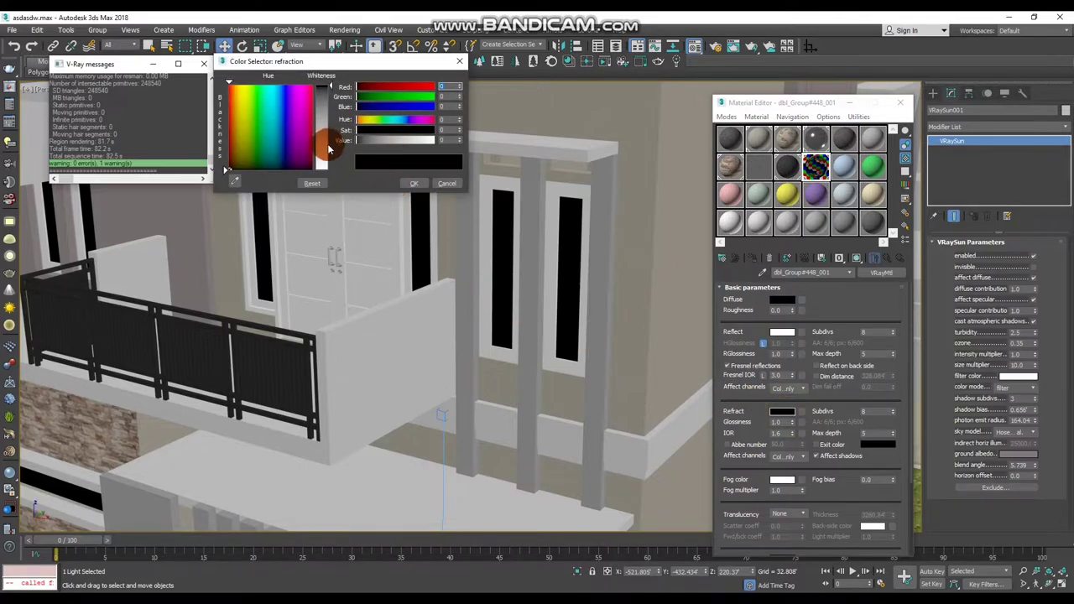
{"action": "left_click_drag", "start_coordinate": [328, 149], "coordinate": [359, 187]}
{"action": "left_click", "coordinate": [414, 183]}
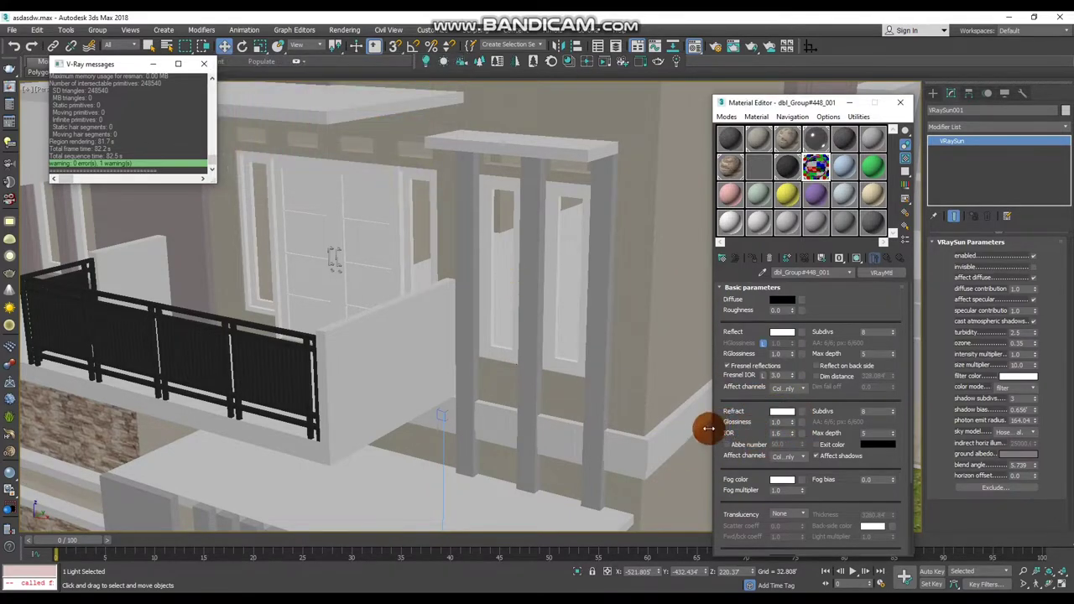
{"action": "middle_click_drag", "start_coordinate": [708, 429], "coordinate": [621, 431], "text": "alt"}
{"action": "key", "text": "c"}
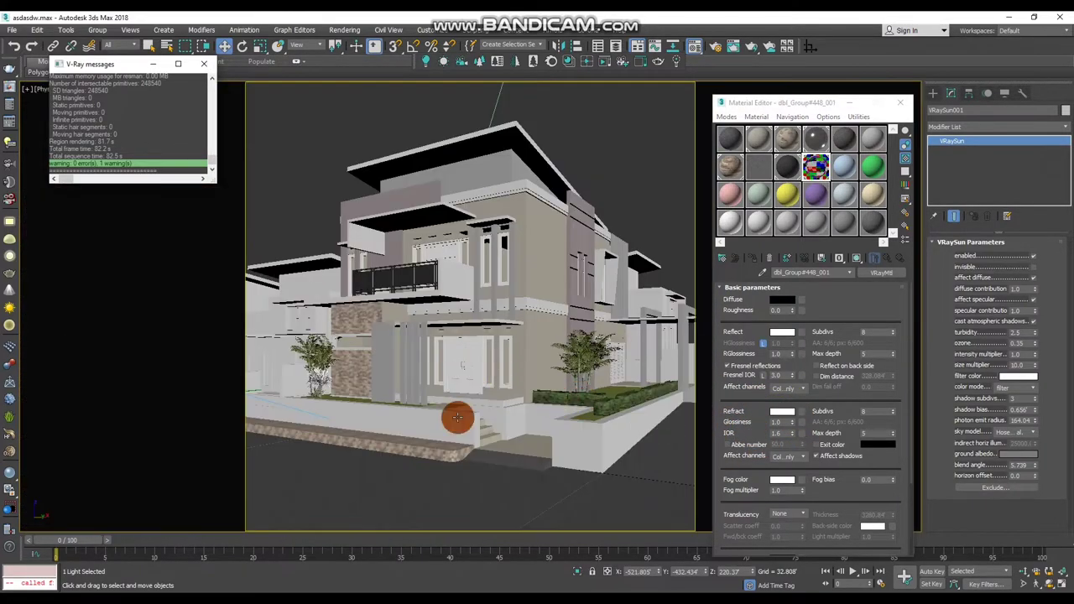
- Reopen the last render and re-render the upper window region with the new glass
{"action": "left_click", "coordinate": [712, 49]}
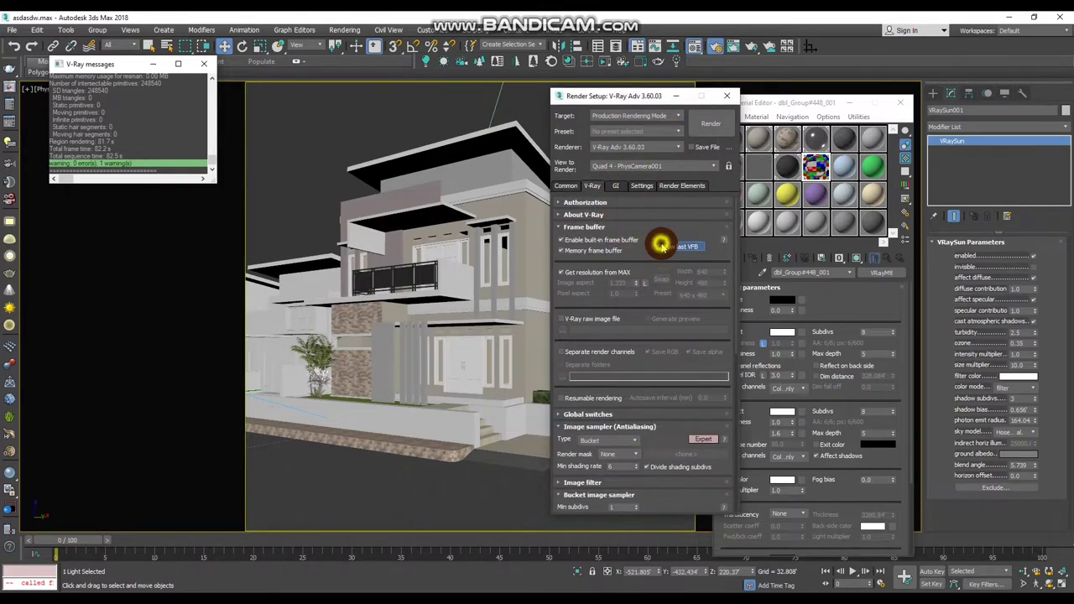
{"action": "left_click", "coordinate": [661, 243]}
{"action": "left_click_drag", "start_coordinate": [491, 126], "coordinate": [439, 121]}
{"action": "left_click", "coordinate": [374, 246]}
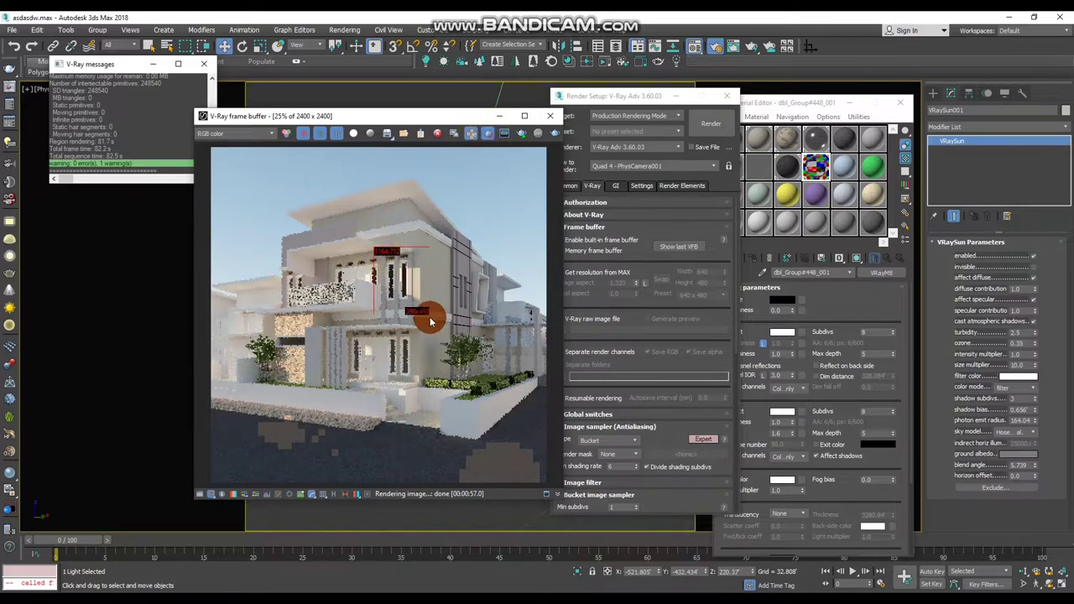
{"action": "left_click", "coordinate": [555, 132]}
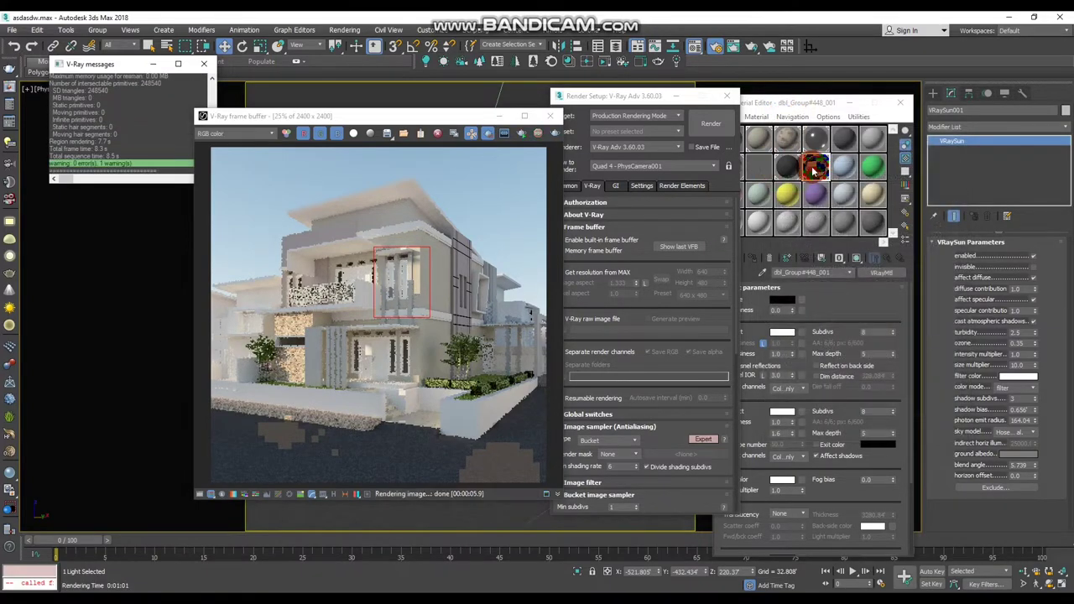
{"action": "left_click", "coordinate": [828, 304]}
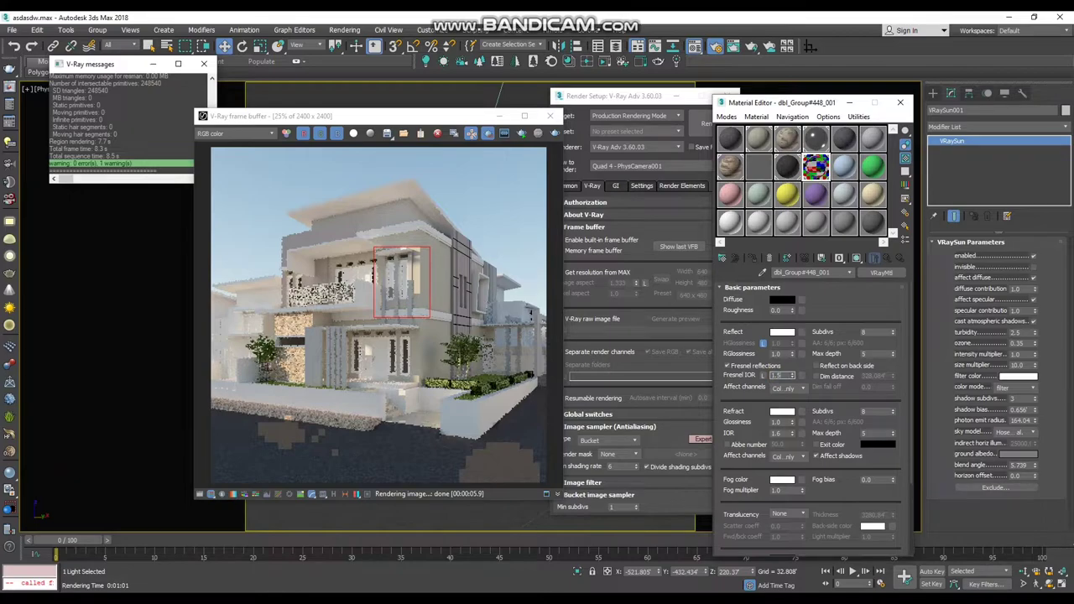
{"action": "left_click", "coordinate": [555, 133]}
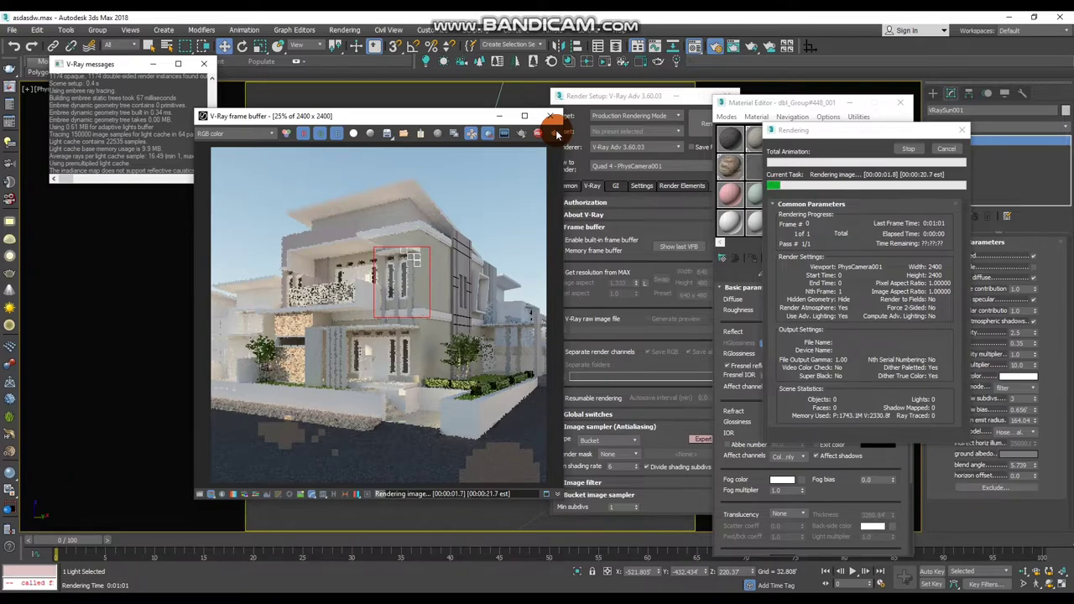
- Zoom the render to 100% on the windows, pan to inspect them, then close it
{"action": "left_click", "coordinate": [392, 276]}
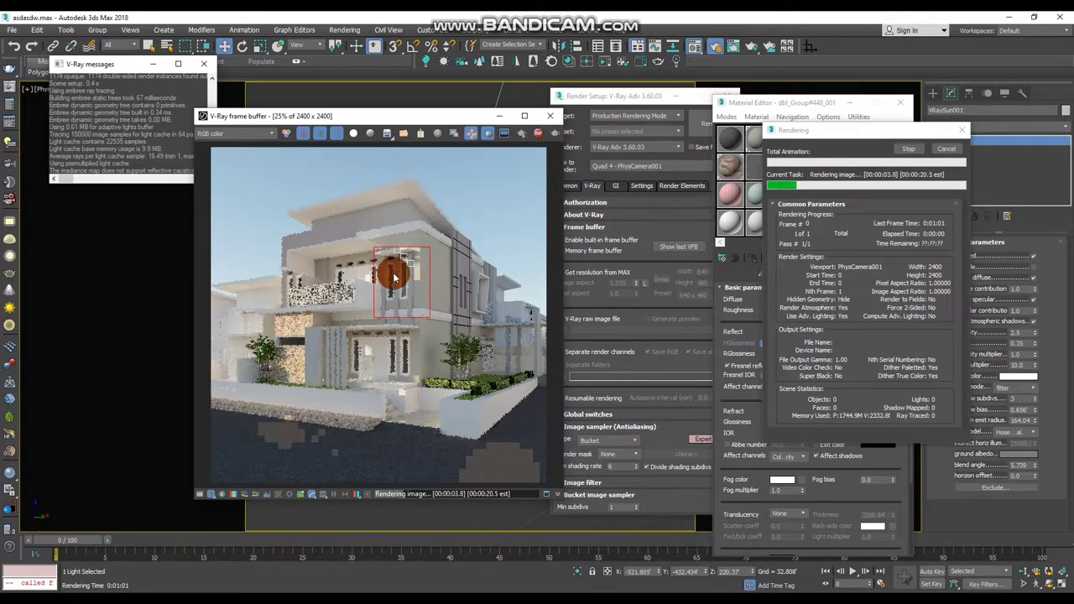
{"action": "double_click", "coordinate": [406, 272]}
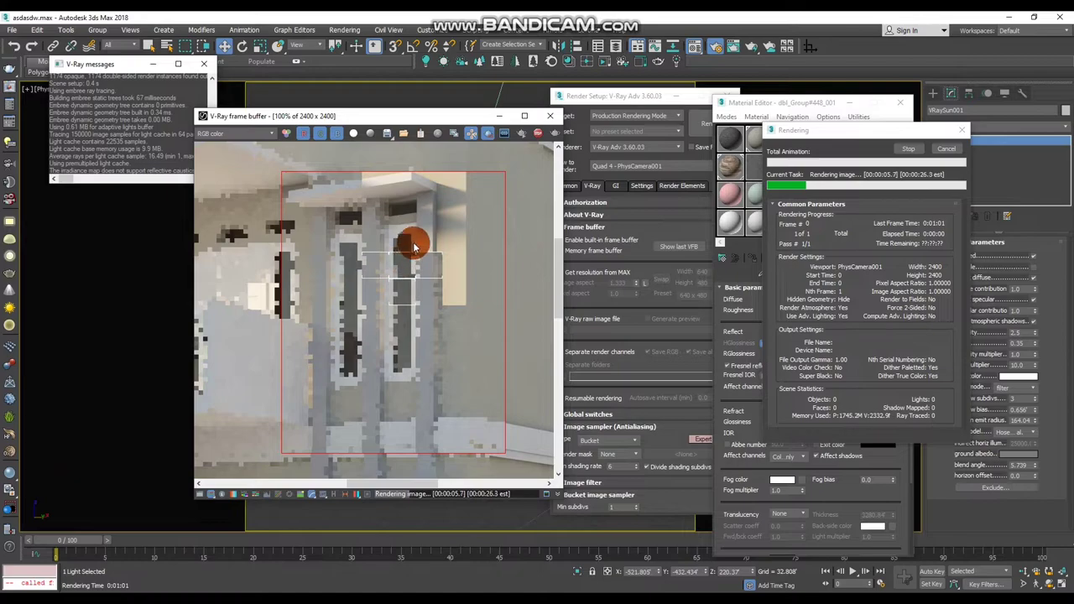
{"action": "left_click_drag", "start_coordinate": [402, 320], "coordinate": [434, 308]}
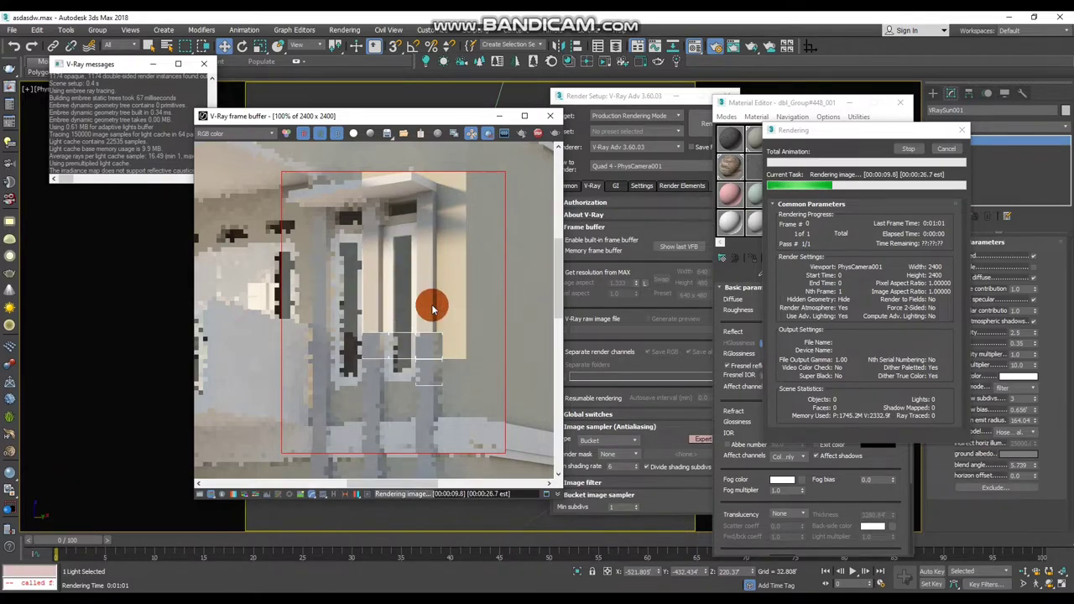
{"action": "scroll", "coordinate": [420, 315], "scroll_direction": "down", "scroll_amount": 2}
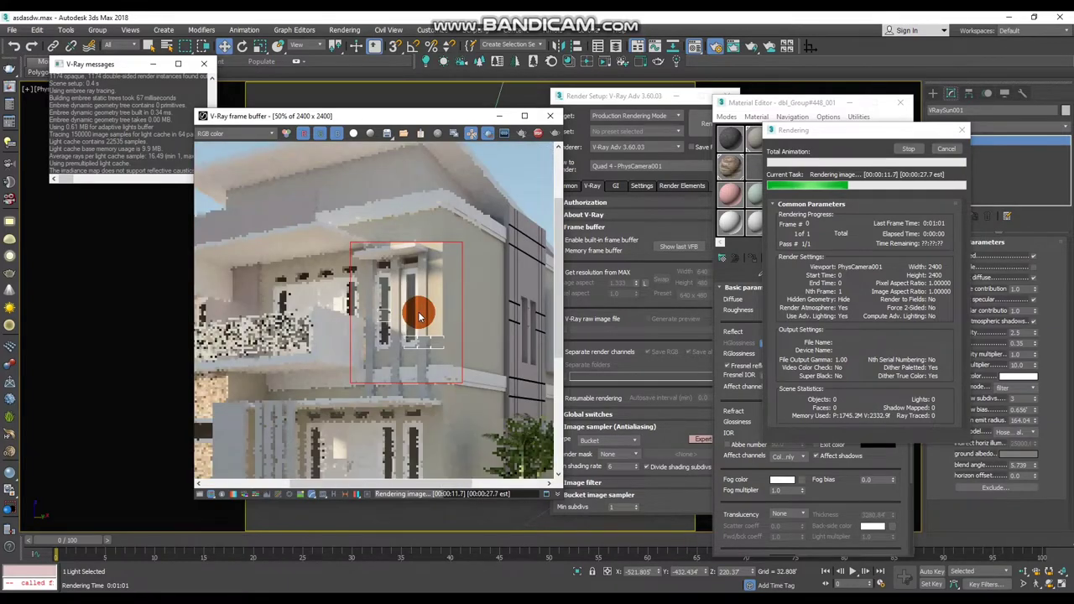
{"action": "left_click_drag", "start_coordinate": [423, 309], "coordinate": [448, 288]}
{"action": "scroll", "coordinate": [428, 304], "scroll_direction": "up", "scroll_amount": 2}
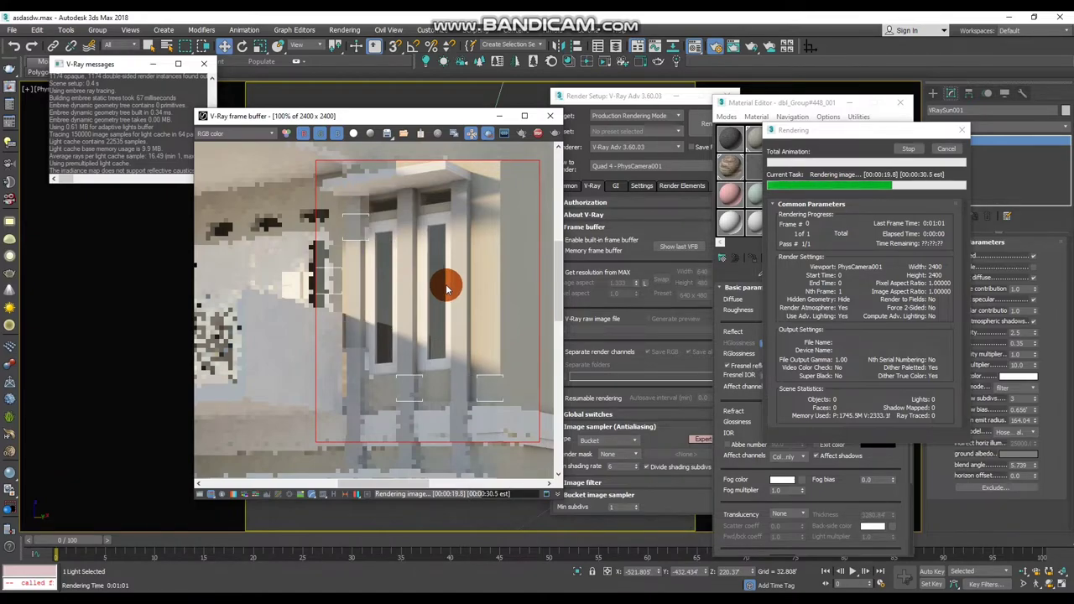
{"action": "scroll", "coordinate": [448, 288], "scroll_direction": "down", "scroll_amount": 2}
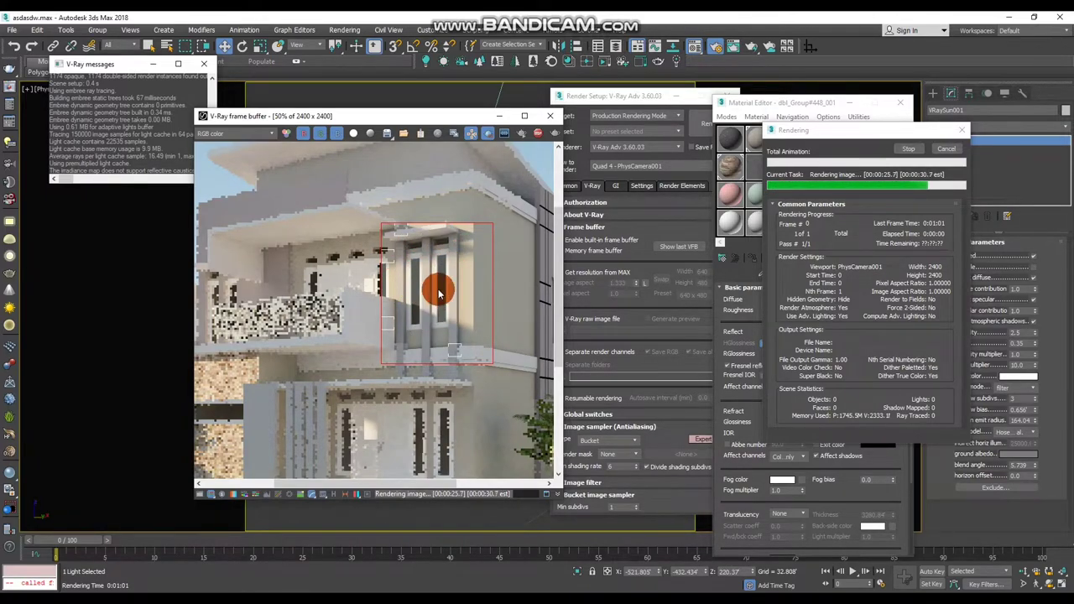
{"action": "middle_click_drag", "start_coordinate": [438, 293], "coordinate": [449, 269]}
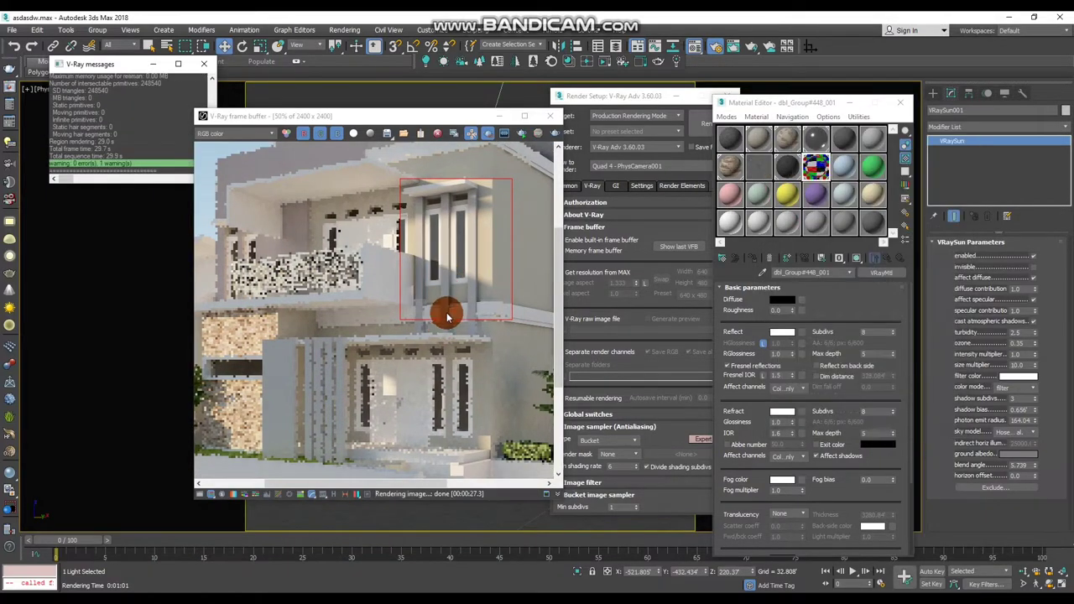
{"action": "scroll", "coordinate": [445, 307], "scroll_direction": "down", "scroll_amount": 2}
{"action": "scroll", "coordinate": [413, 291], "scroll_direction": "up", "scroll_amount": 1}
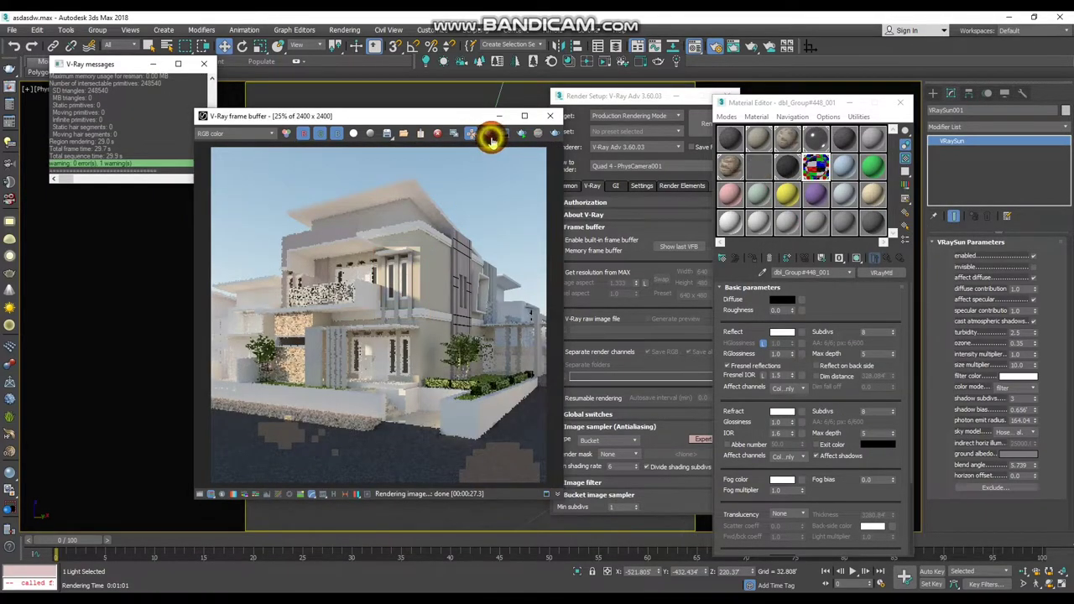
{"action": "left_click", "coordinate": [550, 116]}
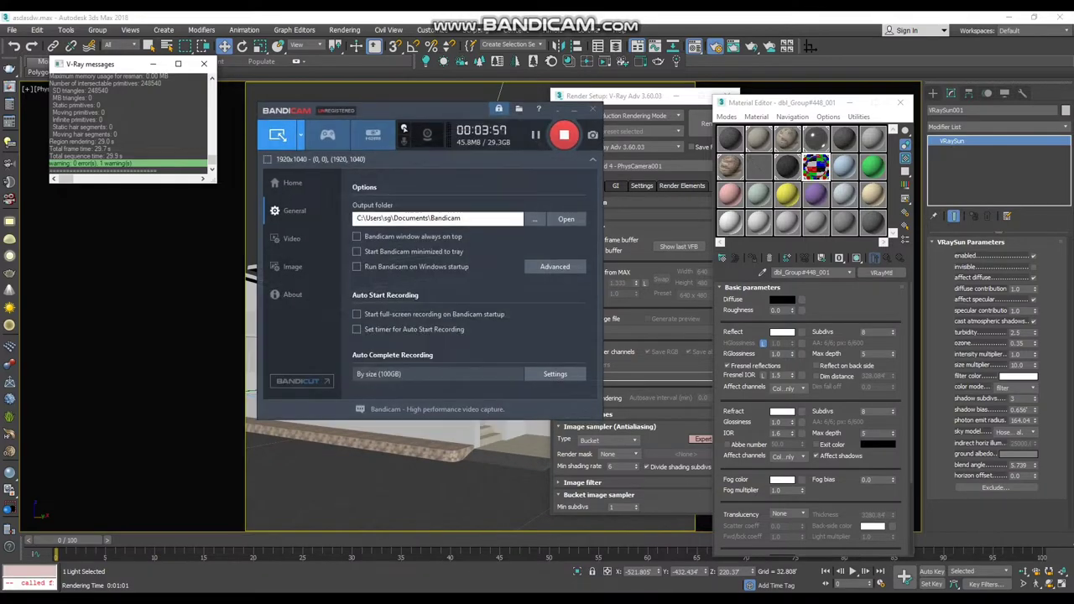
- Close the recorder settings, Material Editor and Render Setup windows, then zoom in on the house
{"action": "left_click", "coordinate": [804, 199]}
{"action": "left_click", "coordinate": [900, 109]}
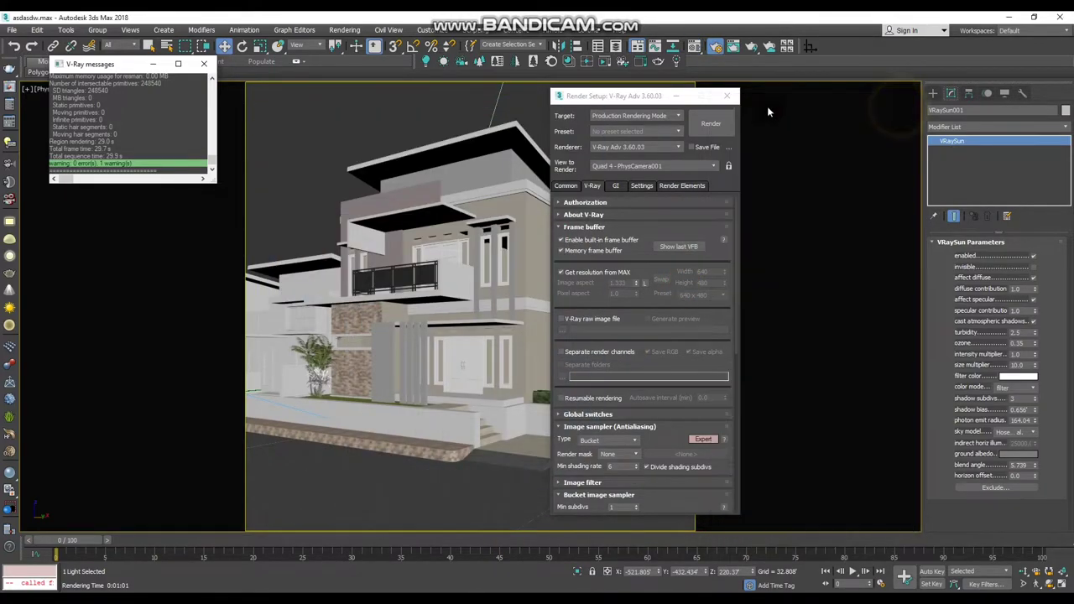
{"action": "left_click", "coordinate": [733, 97]}
{"action": "left_click", "coordinate": [598, 141]}
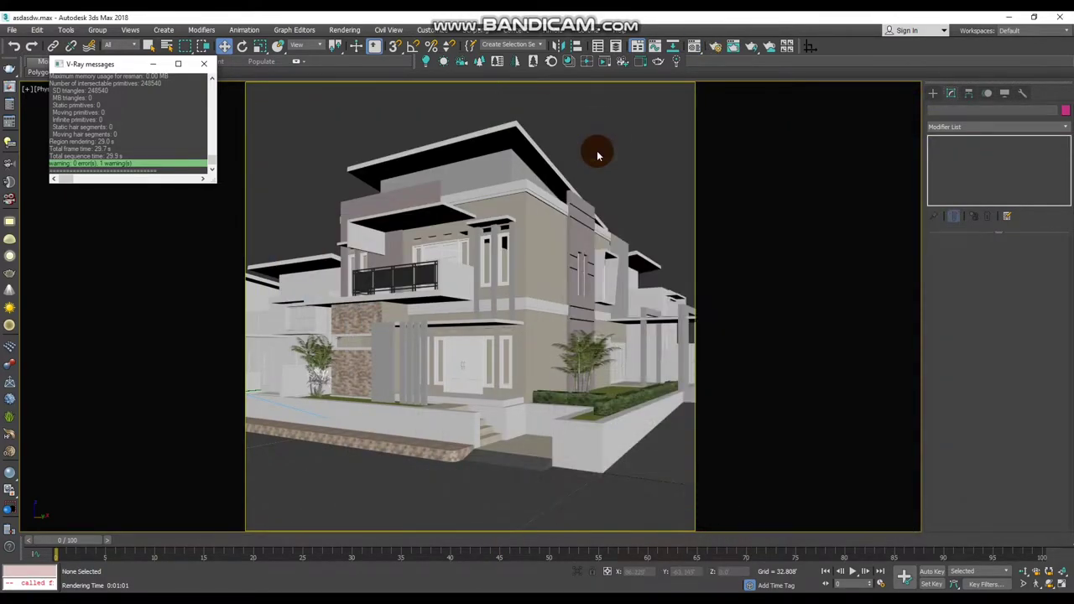
{"action": "scroll", "coordinate": [597, 186], "scroll_direction": "up", "scroll_amount": 5}
{"action": "scroll", "coordinate": [599, 232], "scroll_direction": "down", "scroll_amount": 5}
{"action": "scroll", "coordinate": [604, 248], "scroll_direction": "down", "scroll_amount": 5}
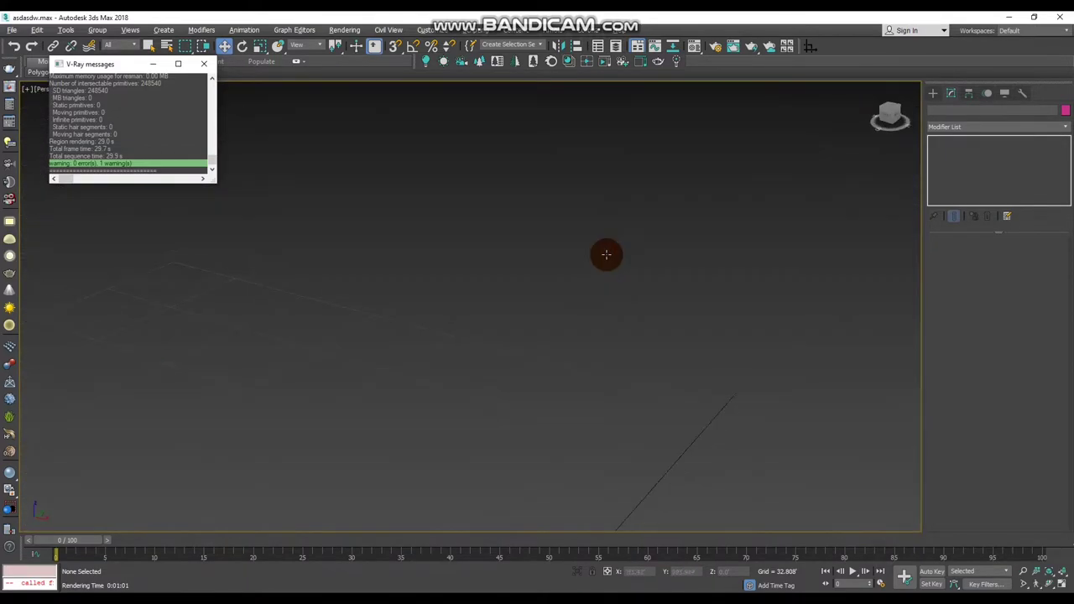
{"action": "scroll", "coordinate": [610, 259], "scroll_direction": "up", "scroll_amount": 5}
{"action": "scroll", "coordinate": [528, 302], "scroll_direction": "up", "scroll_amount": 2}
{"action": "left_click", "coordinate": [568, 397]}
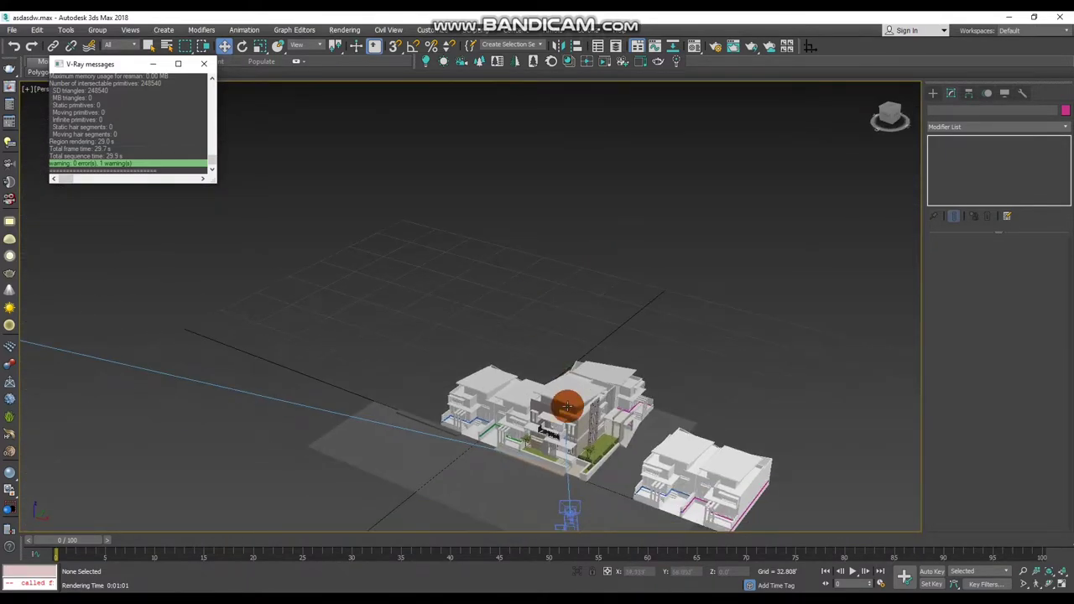
{"action": "scroll", "coordinate": [569, 397], "scroll_direction": "up", "scroll_amount": 5}
{"action": "scroll", "coordinate": [562, 381], "scroll_direction": "up", "scroll_amount": 2}
{"action": "scroll", "coordinate": [561, 381], "scroll_direction": "down", "scroll_amount": 5}
{"action": "scroll", "coordinate": [557, 439], "scroll_direction": "down", "scroll_amount": 3}
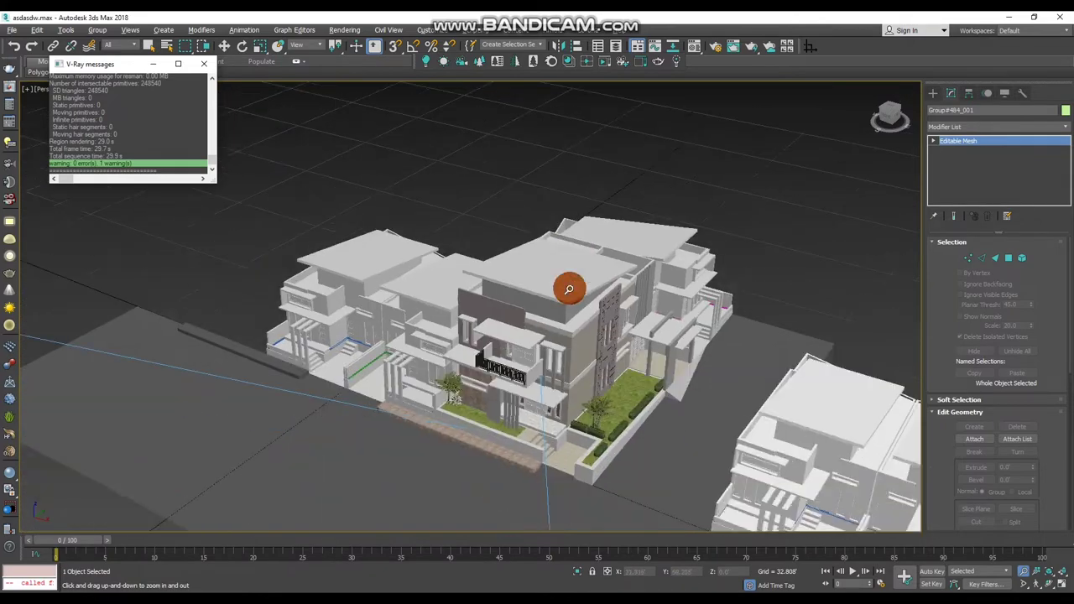
{"action": "left_click_drag", "start_coordinate": [559, 308], "coordinate": [600, 93]}
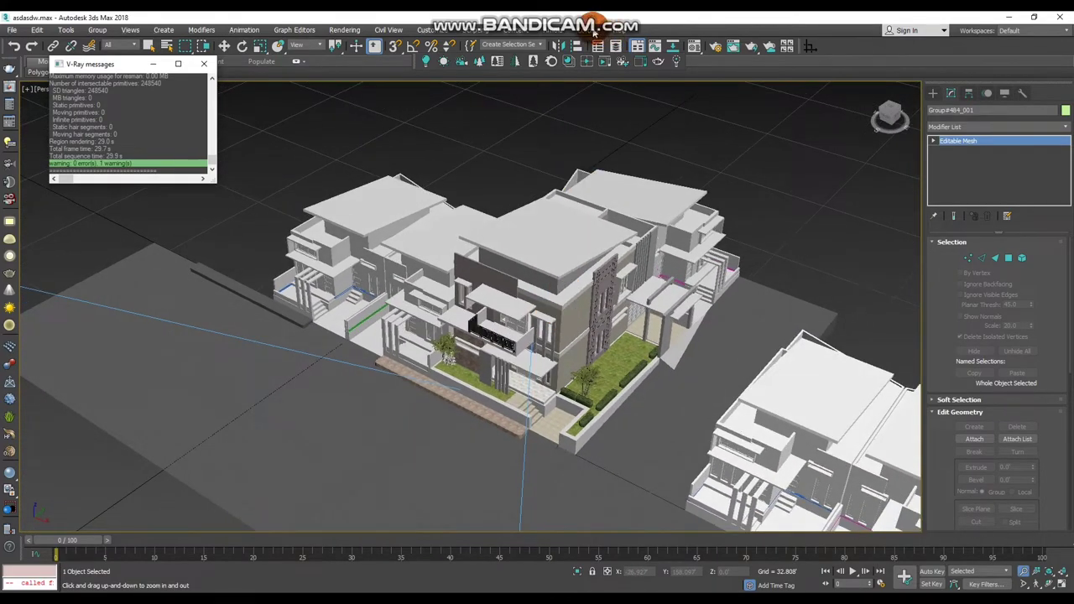
- Check Units Setup and keep US Standard decimal feet as the display unit
{"action": "left_click", "coordinate": [445, 31]}
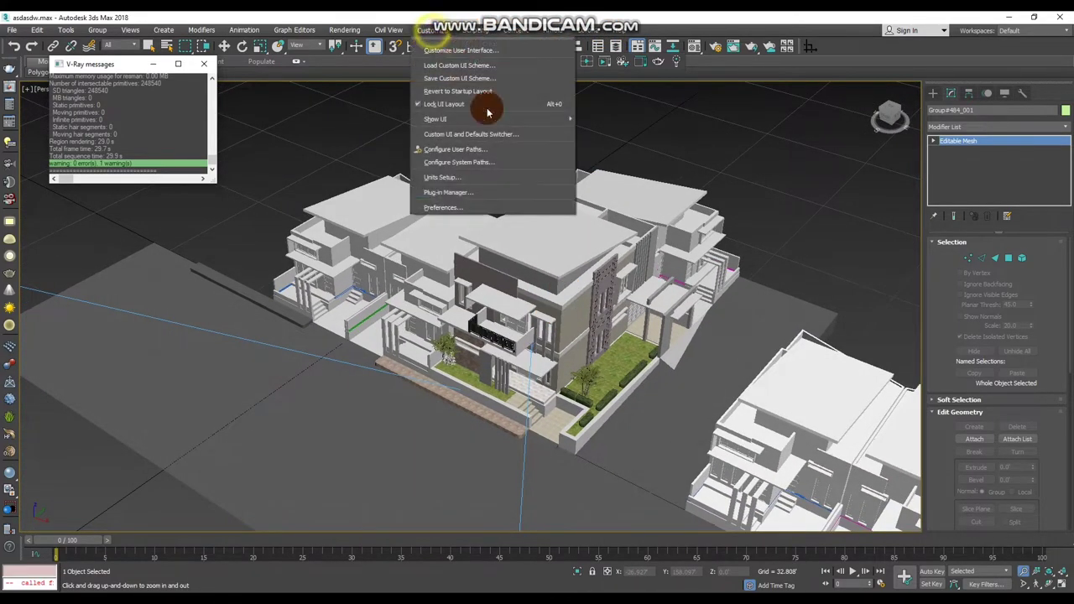
{"action": "left_click", "coordinate": [483, 178]}
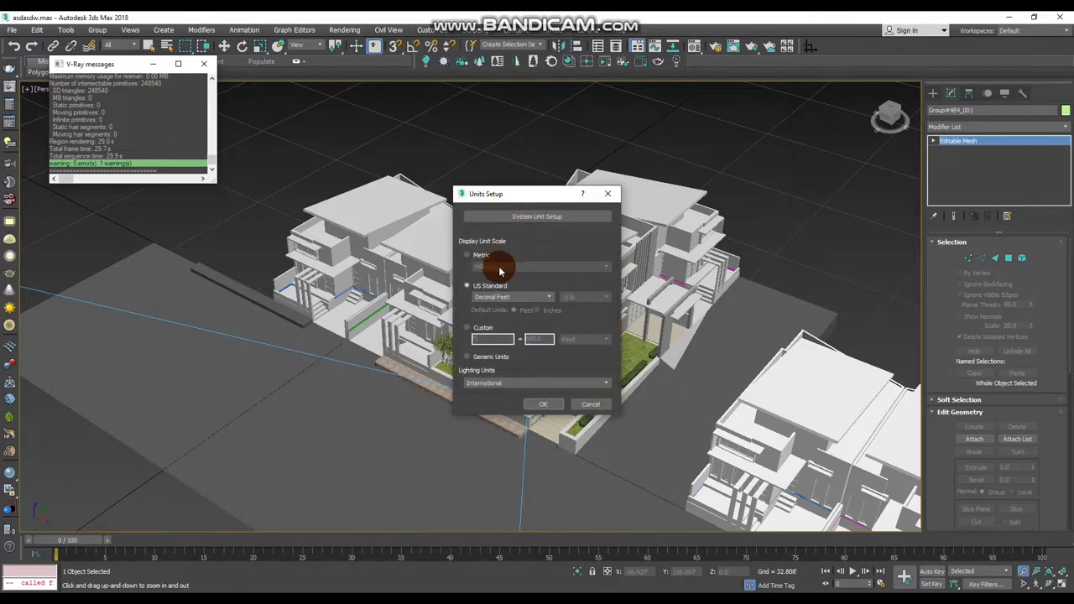
{"action": "left_click", "coordinate": [514, 298]}
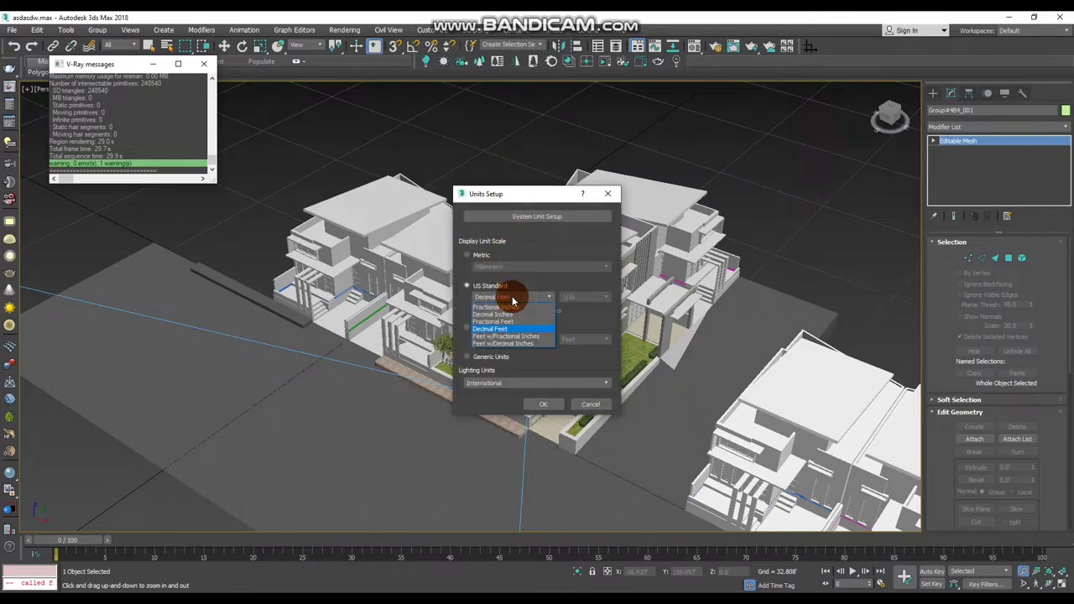
{"action": "left_click", "coordinate": [491, 328]}
{"action": "left_click", "coordinate": [543, 404]}
- Zoom in on the house, deselect it, and minimize 3ds Max
{"action": "left_click_drag", "start_coordinate": [619, 338], "coordinate": [755, 239]}
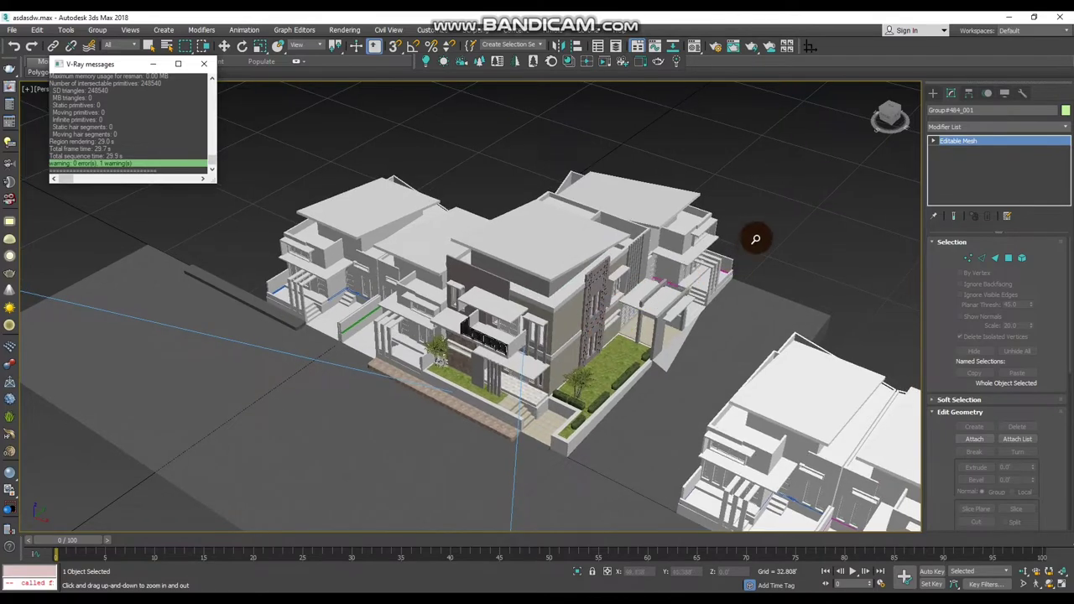
{"action": "right_click", "coordinate": [759, 230]}
{"action": "left_click", "coordinate": [758, 230]}
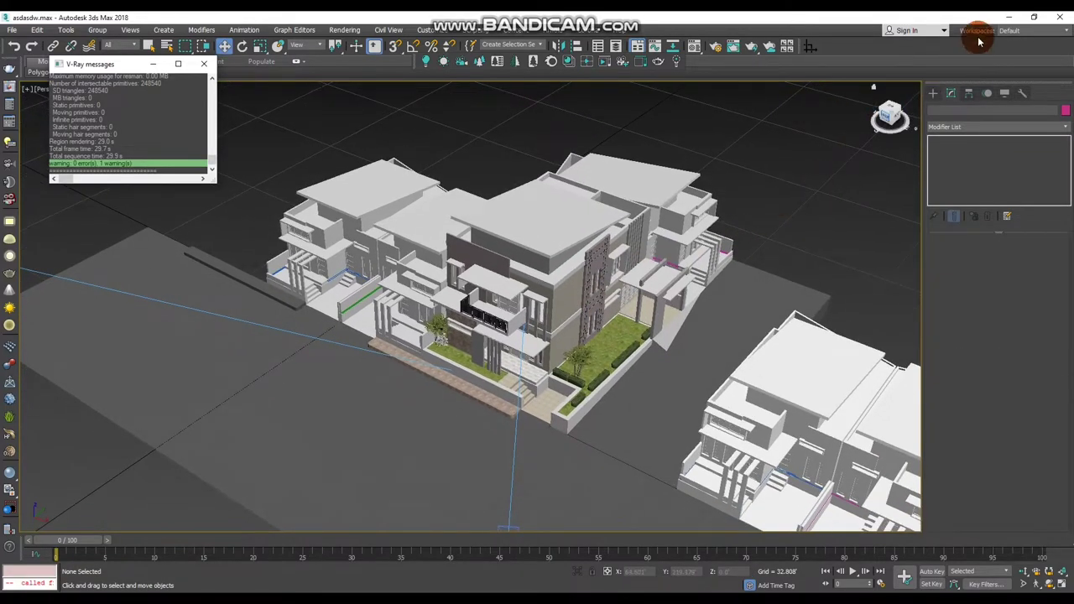
{"action": "left_click", "coordinate": [1012, 17]}
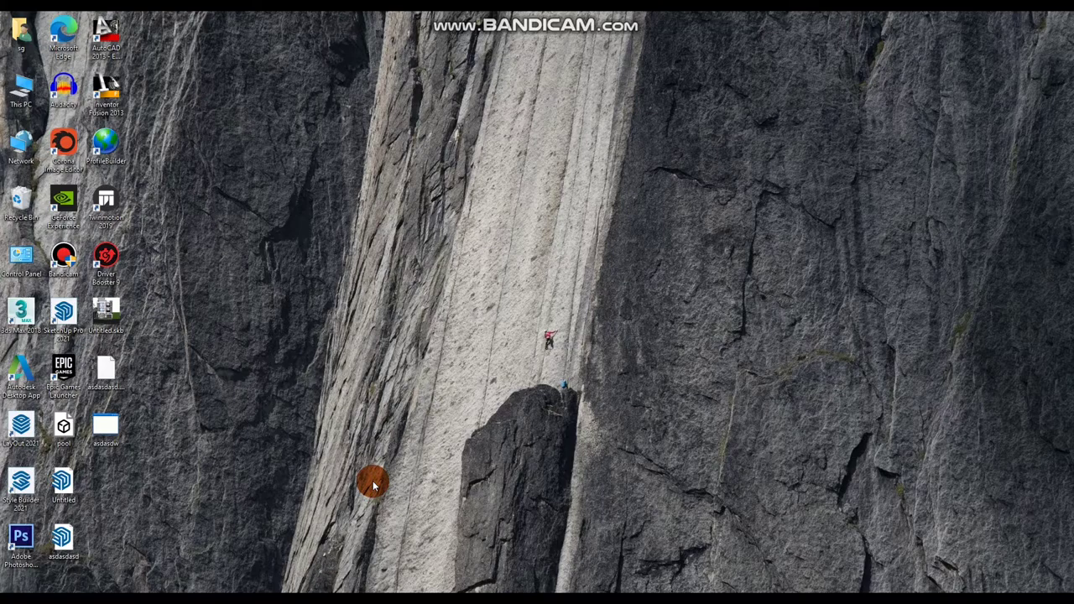
- Open the Archmodal library folder under E:\Files in File Explorer
{"action": "key", "text": "super+e"}
{"action": "double_click", "coordinate": [531, 79]}
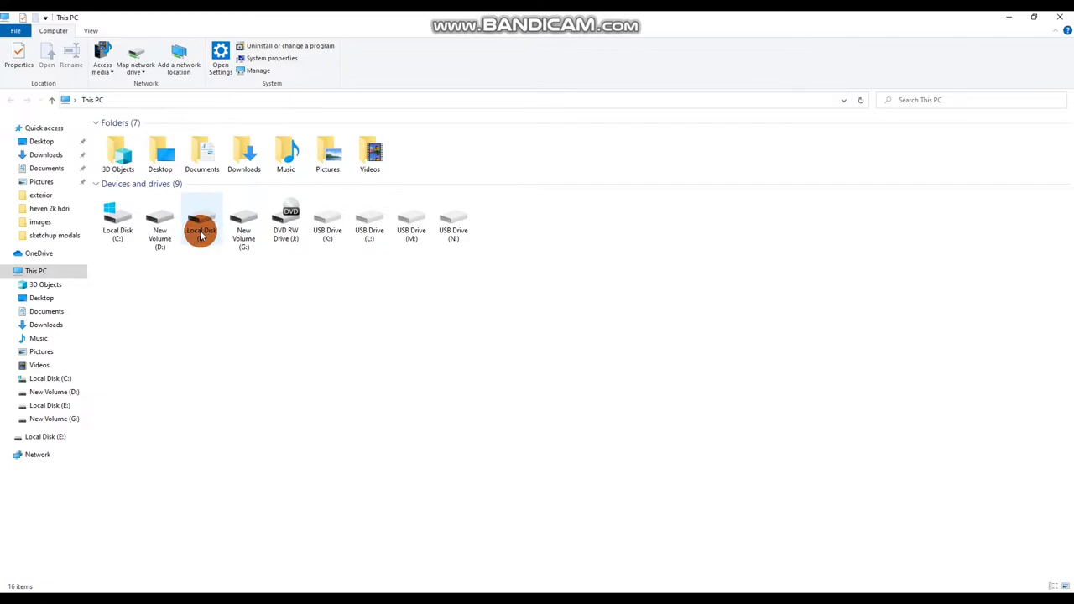
{"action": "double_click", "coordinate": [192, 232]}
{"action": "double_click", "coordinate": [131, 151]}
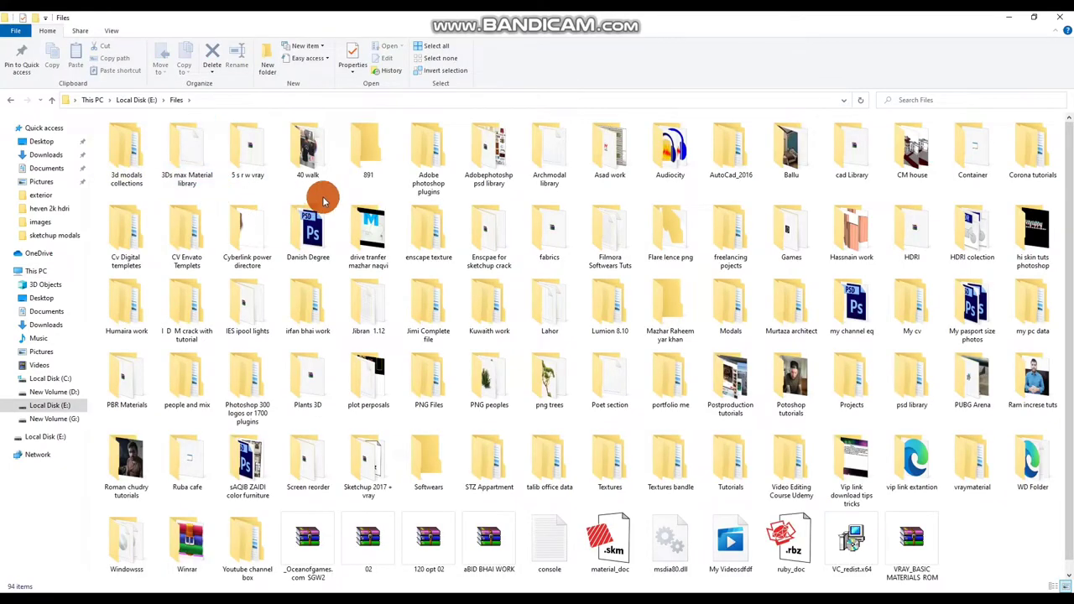
{"action": "left_click", "coordinate": [549, 178]}
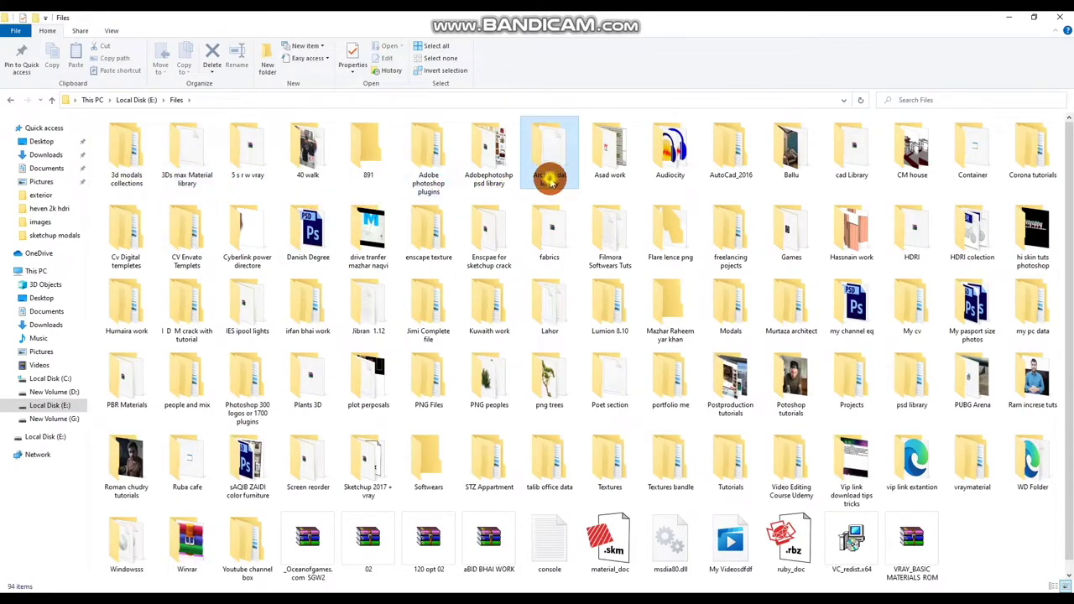
{"action": "double_click", "coordinate": [547, 188]}
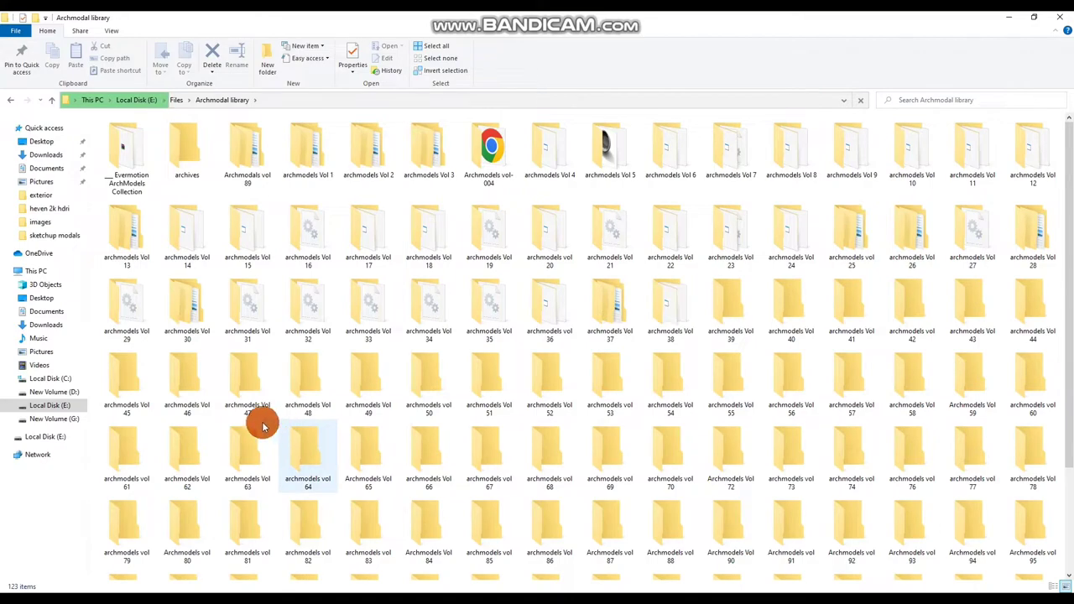
- Peek into archmodels vol 42, then open the CATALOGUE PDF folder and the vol 42 import plant catalogue
{"action": "double_click", "coordinate": [911, 307]}
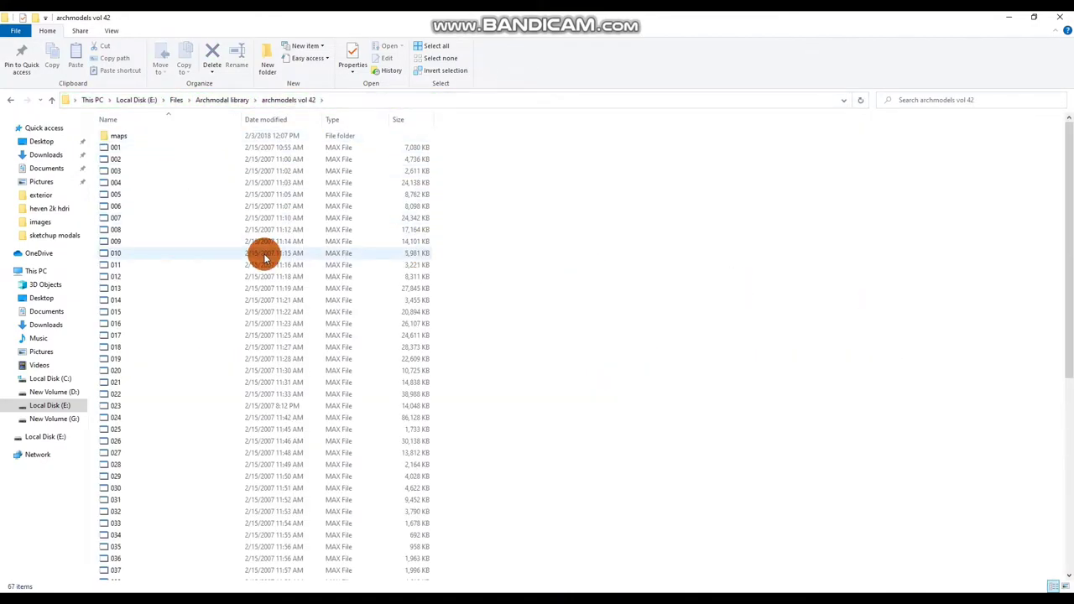
{"action": "key", "text": "BackSpace"}
{"action": "scroll", "coordinate": [402, 369], "scroll_direction": "down", "scroll_amount": 2}
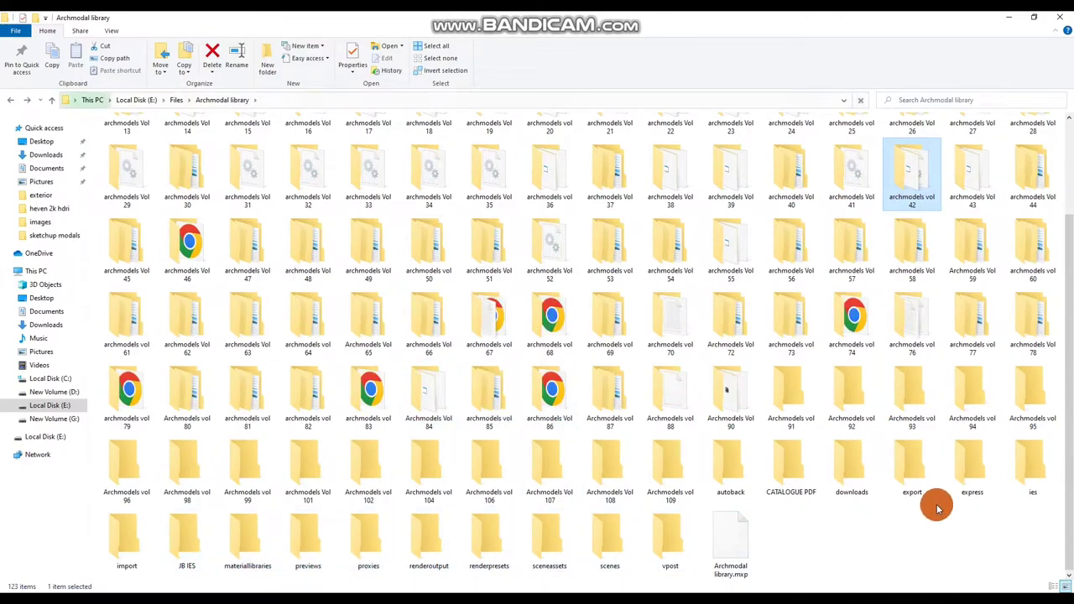
{"action": "double_click", "coordinate": [791, 474]}
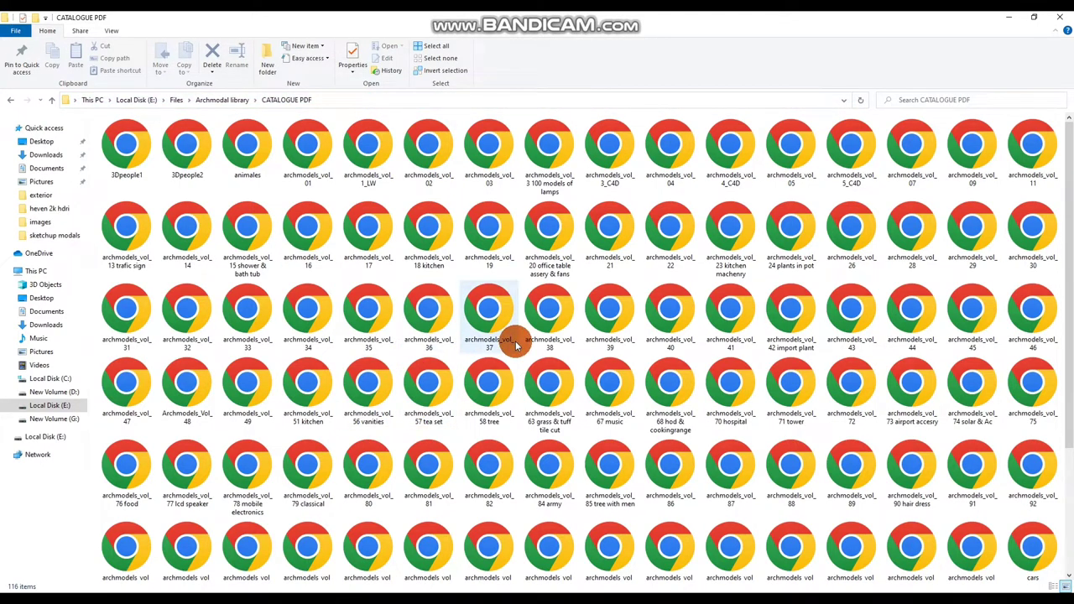
{"action": "left_click", "coordinate": [789, 313]}
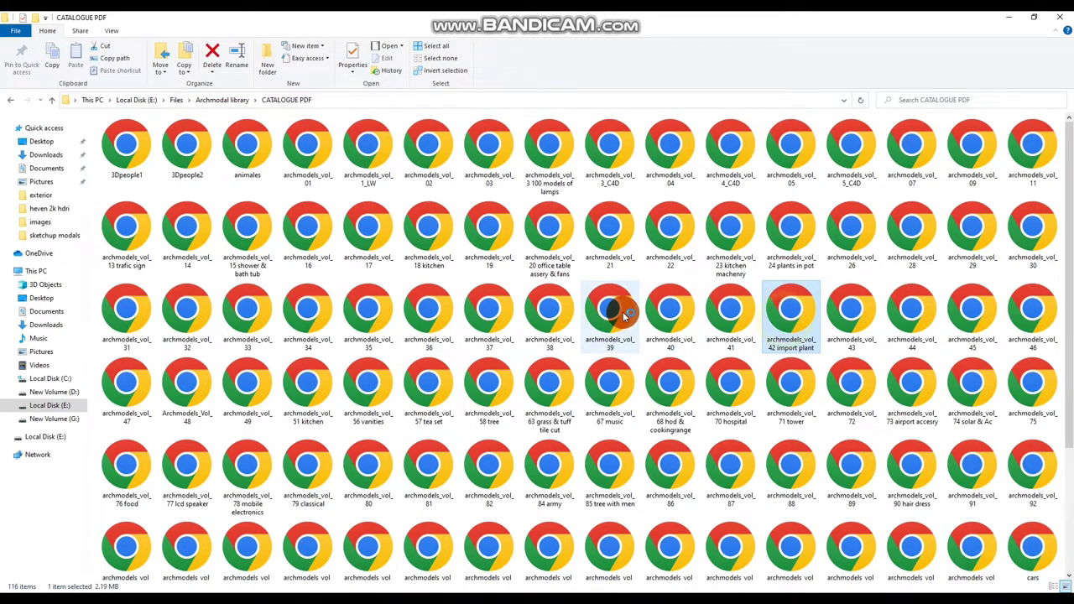
- Scroll the vol 42 plant catalogue to page 4 (plants 013–016), then minimize Chrome
{"action": "scroll", "coordinate": [579, 353], "scroll_direction": "down", "scroll_amount": 3}
{"action": "scroll", "coordinate": [572, 367], "scroll_direction": "down", "scroll_amount": 4}
{"action": "scroll", "coordinate": [571, 367], "scroll_direction": "down", "scroll_amount": 4}
{"action": "scroll", "coordinate": [572, 367], "scroll_direction": "down", "scroll_amount": 4}
{"action": "scroll", "coordinate": [572, 367], "scroll_direction": "down", "scroll_amount": 4}
{"action": "scroll", "coordinate": [572, 367], "scroll_direction": "down", "scroll_amount": 2}
{"action": "scroll", "coordinate": [572, 367], "scroll_direction": "up", "scroll_amount": 4}
{"action": "scroll", "coordinate": [554, 366], "scroll_direction": "up", "scroll_amount": 1}
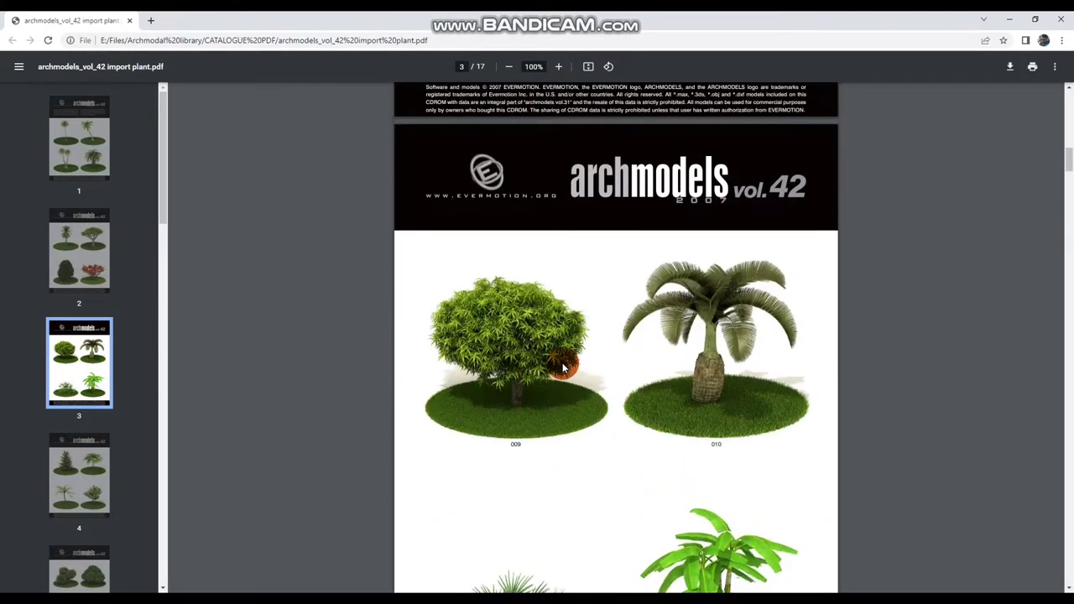
{"action": "scroll", "coordinate": [543, 360], "scroll_direction": "down", "scroll_amount": 4}
{"action": "scroll", "coordinate": [535, 390], "scroll_direction": "down", "scroll_amount": 1}
{"action": "scroll", "coordinate": [568, 365], "scroll_direction": "down", "scroll_amount": 3}
{"action": "scroll", "coordinate": [567, 370], "scroll_direction": "down", "scroll_amount": 1}
{"action": "scroll", "coordinate": [544, 342], "scroll_direction": "down", "scroll_amount": 1}
{"action": "scroll", "coordinate": [642, 424], "scroll_direction": "down", "scroll_amount": 1}
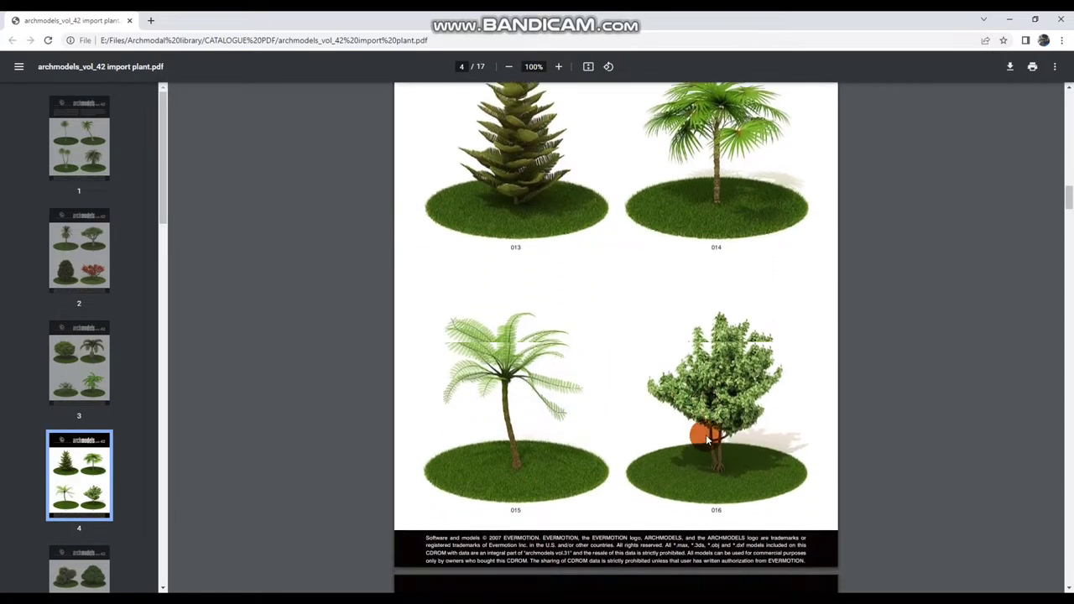
{"action": "left_click", "coordinate": [1014, 18]}
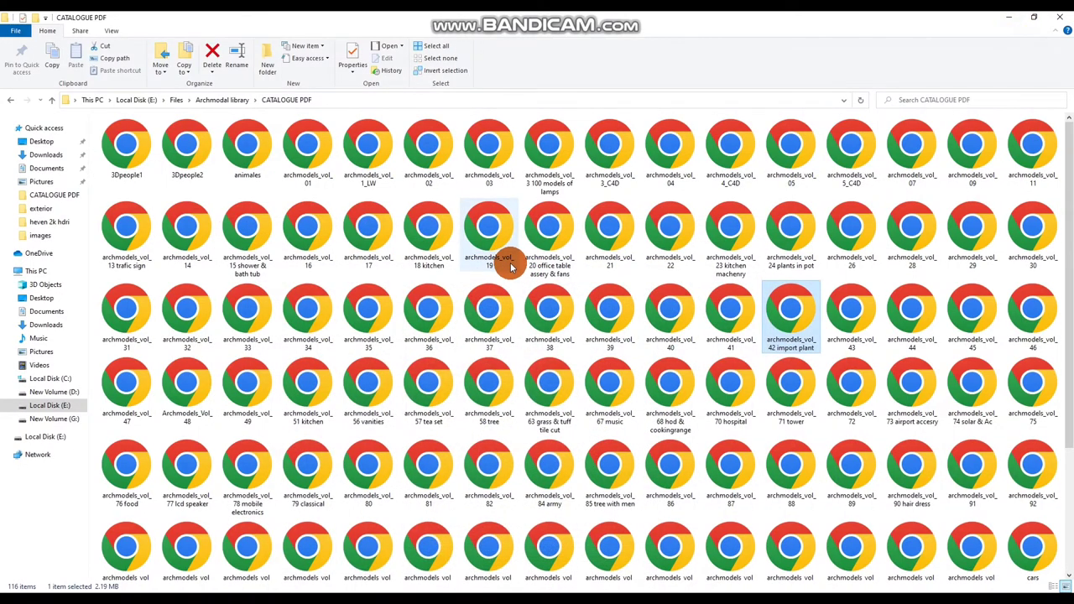
- Open the archmodels vol 42 folder, then return to the vol 42 catalogue PDF at plants 013–016
{"action": "key", "text": "BackSpace"}
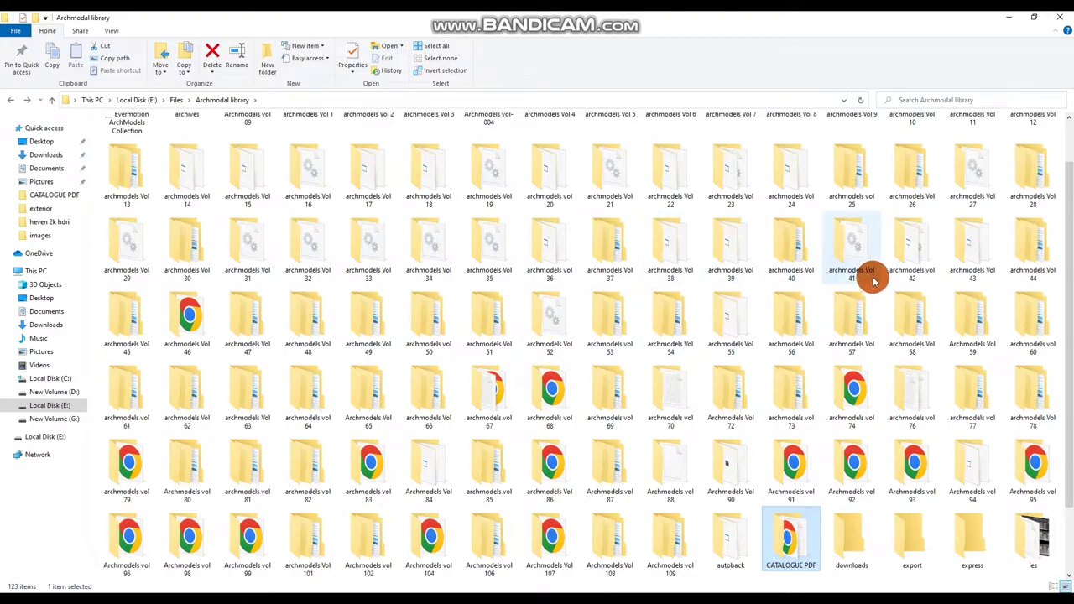
{"action": "double_click", "coordinate": [901, 254]}
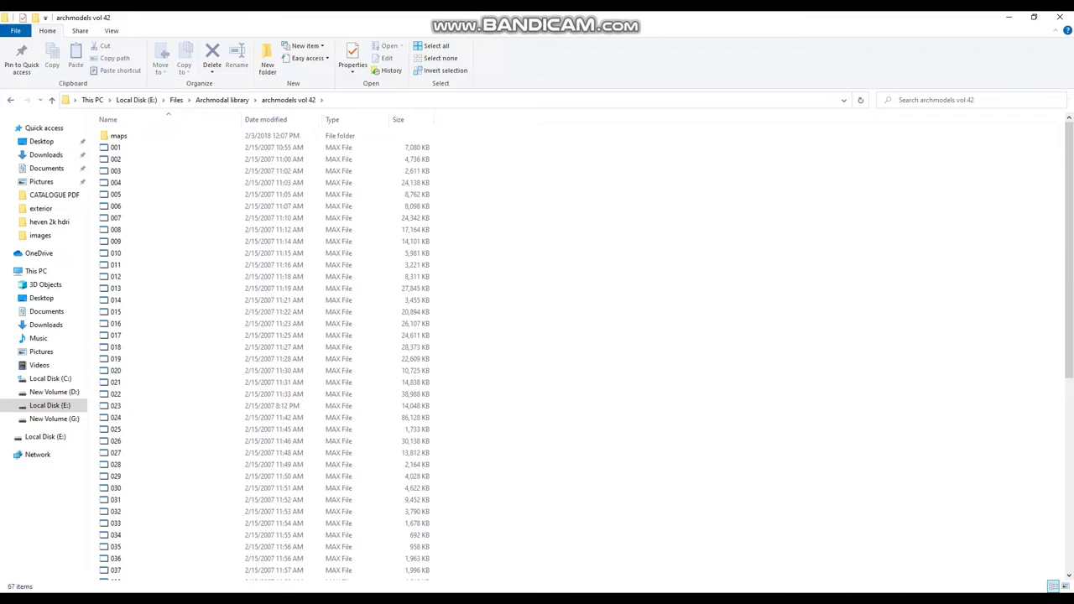
{"action": "key", "text": "alt+Tab"}
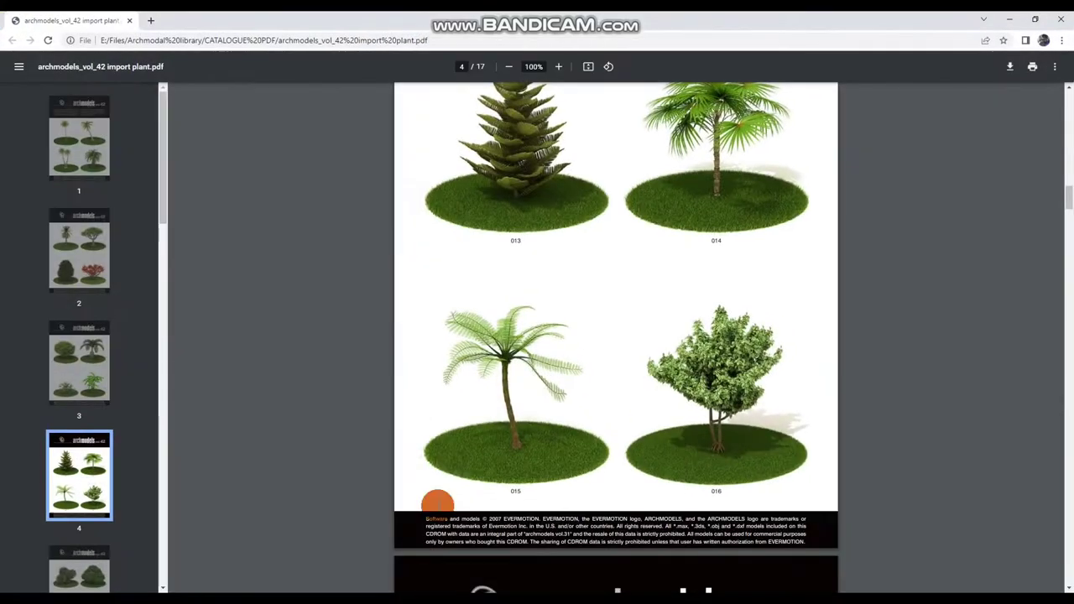
{"action": "scroll", "coordinate": [588, 348], "scroll_direction": "up", "scroll_amount": 1}
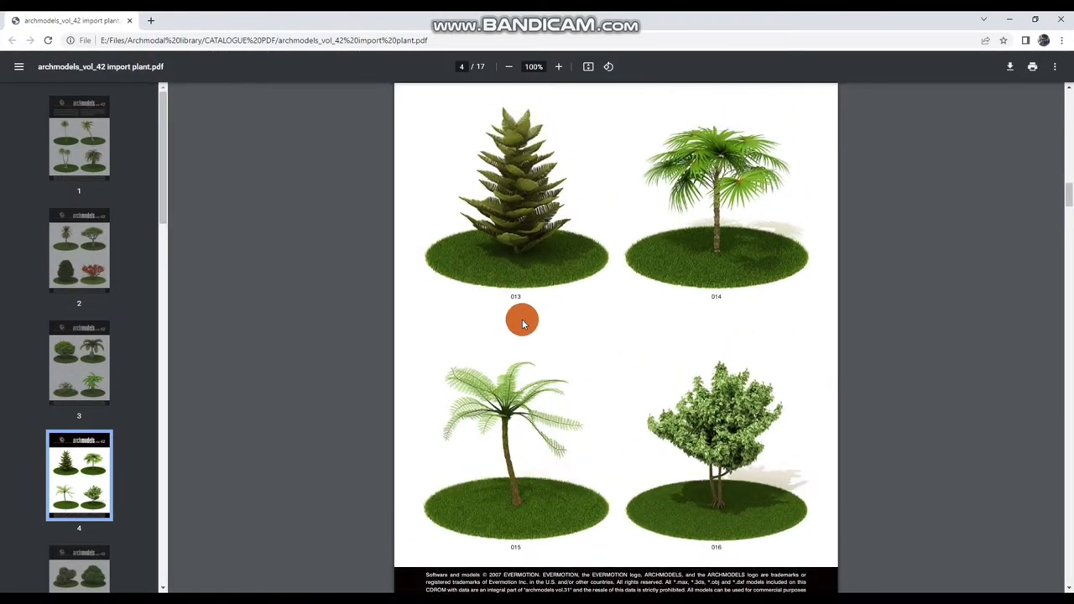
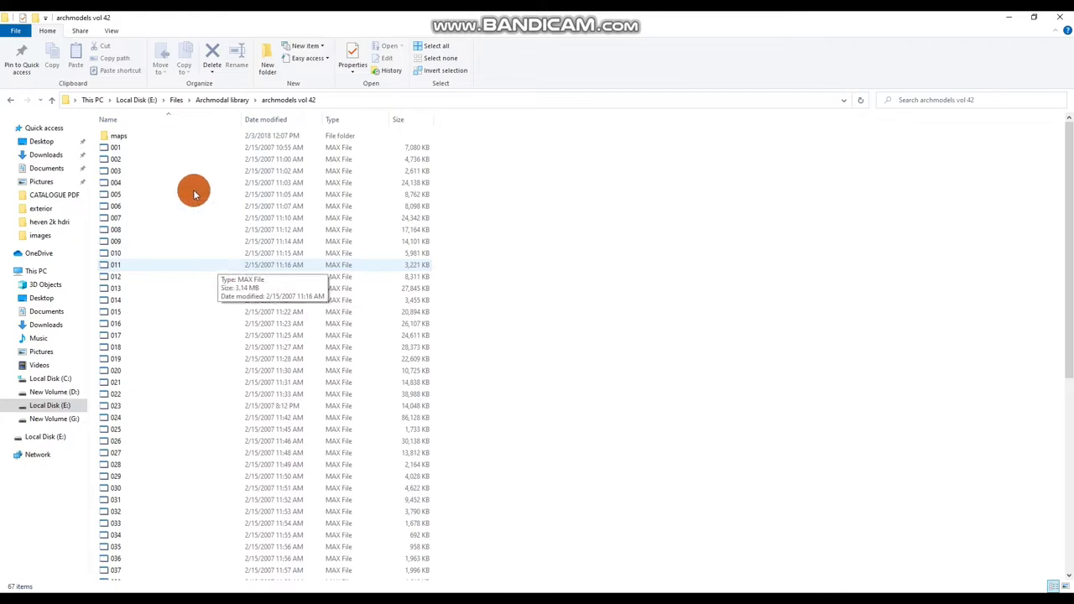
- Copy the full path of the archmodels vol 42 maps folder and return to 3ds Max
{"action": "double_click", "coordinate": [160, 136]}
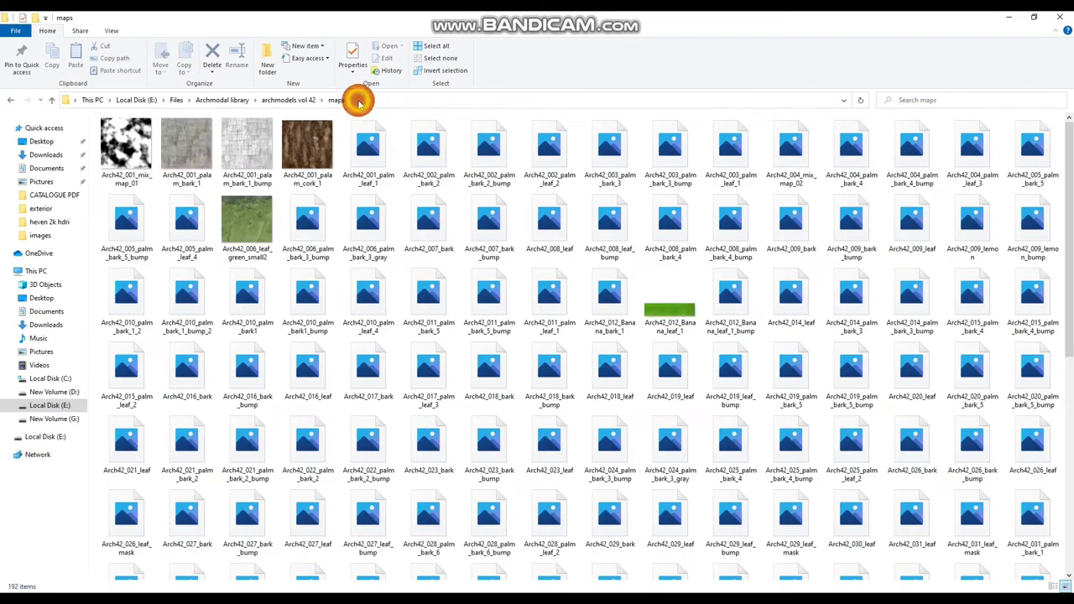
{"action": "left_click", "coordinate": [358, 100]}
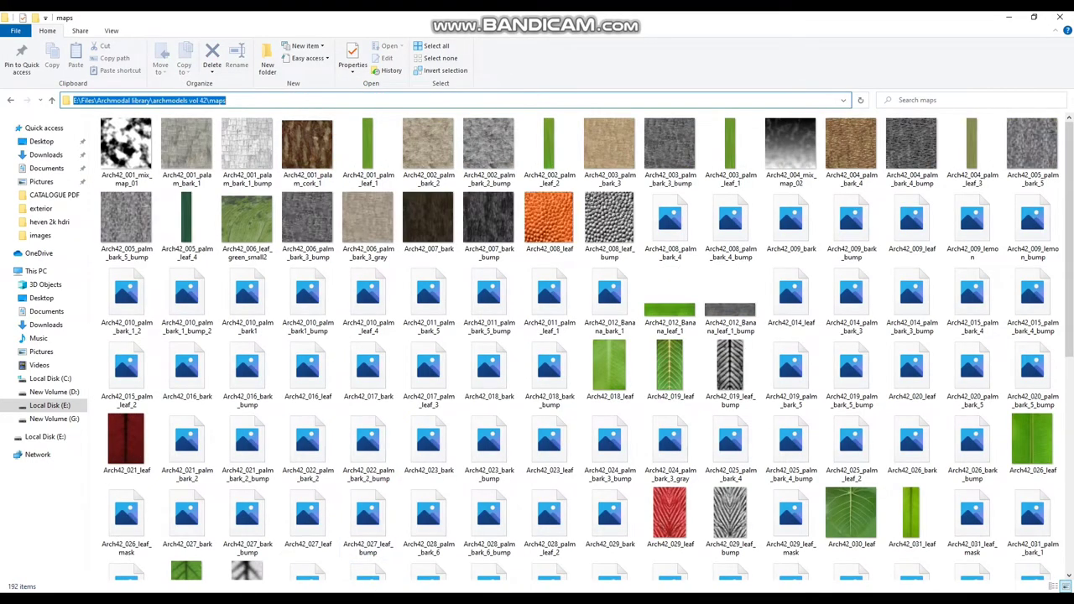
{"action": "key", "text": "alt+Tab"}
{"action": "left_click", "coordinate": [498, 119]}
- Add the pasted archmodels vol 42 maps folder to the External Files user paths, accepting the warning
{"action": "left_click", "coordinate": [437, 30]}
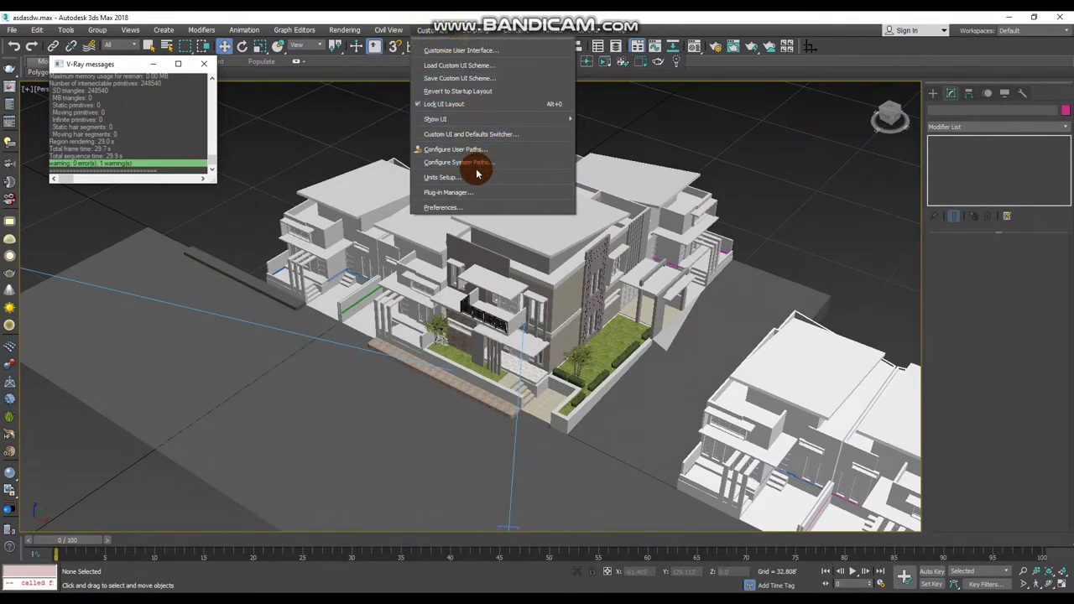
{"action": "left_click", "coordinate": [473, 151]}
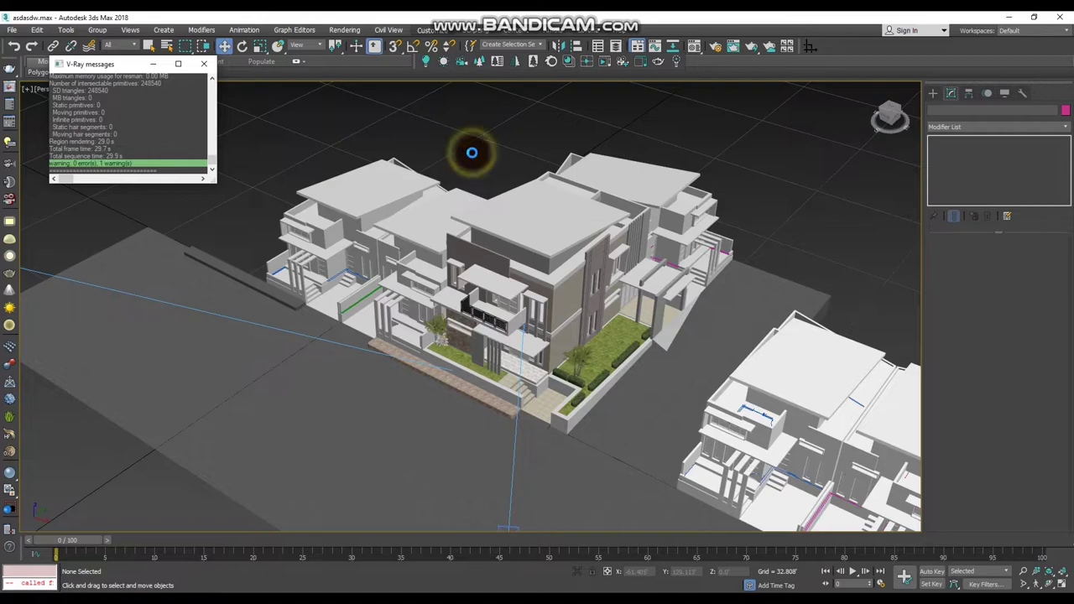
{"action": "left_click", "coordinate": [455, 220]}
{"action": "left_click", "coordinate": [631, 267]}
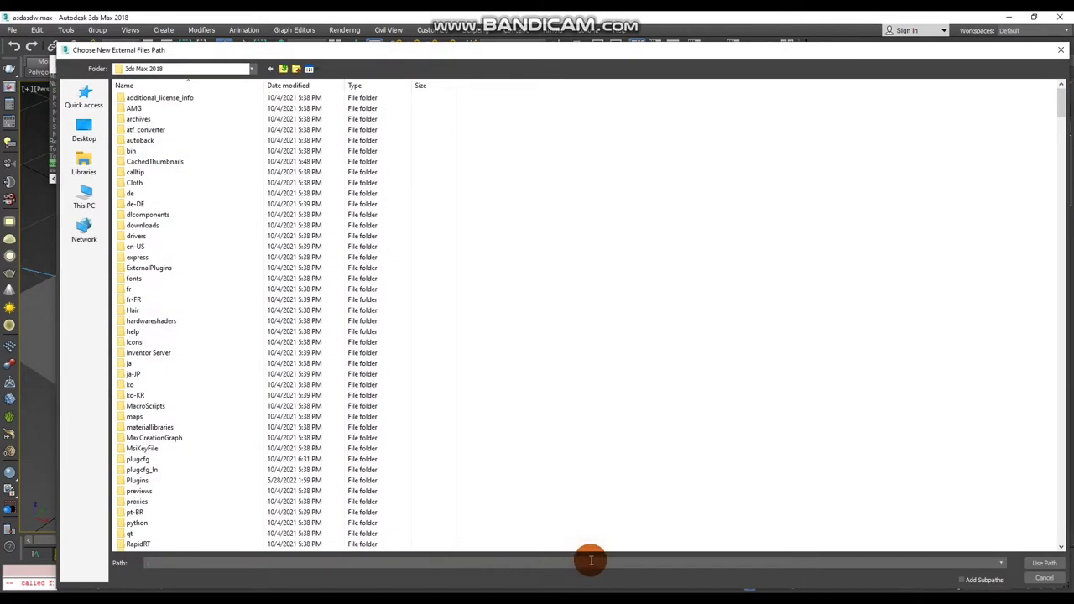
{"action": "left_click", "coordinate": [591, 561]}
{"action": "type", "text": "E:\\Files\\Archmodal library\\archmodels vol 42\\maps"}
{"action": "left_click", "coordinate": [1045, 563]}
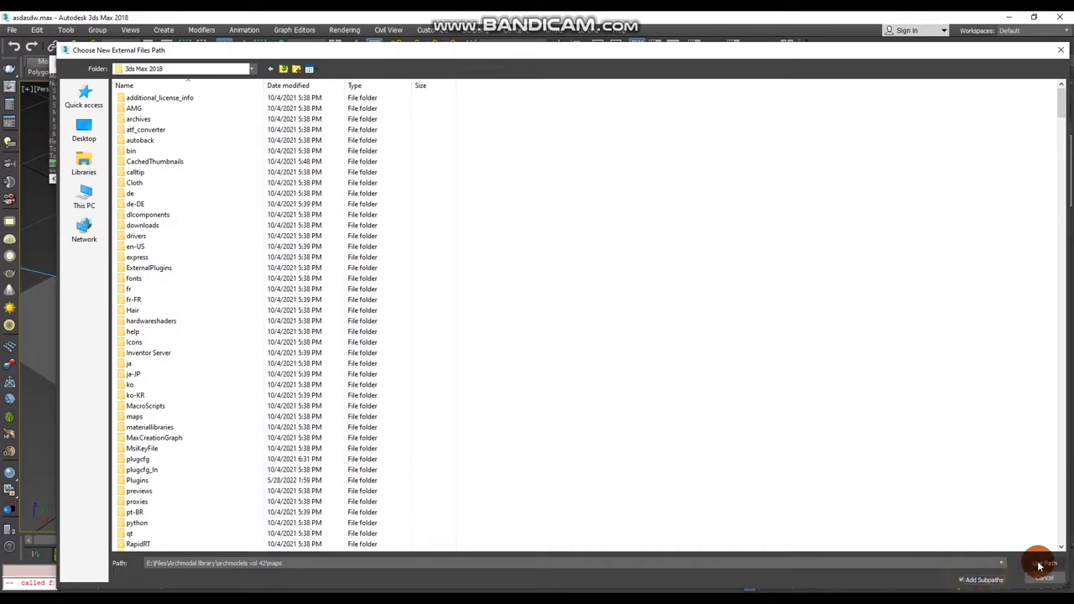
{"action": "left_click", "coordinate": [591, 393]}
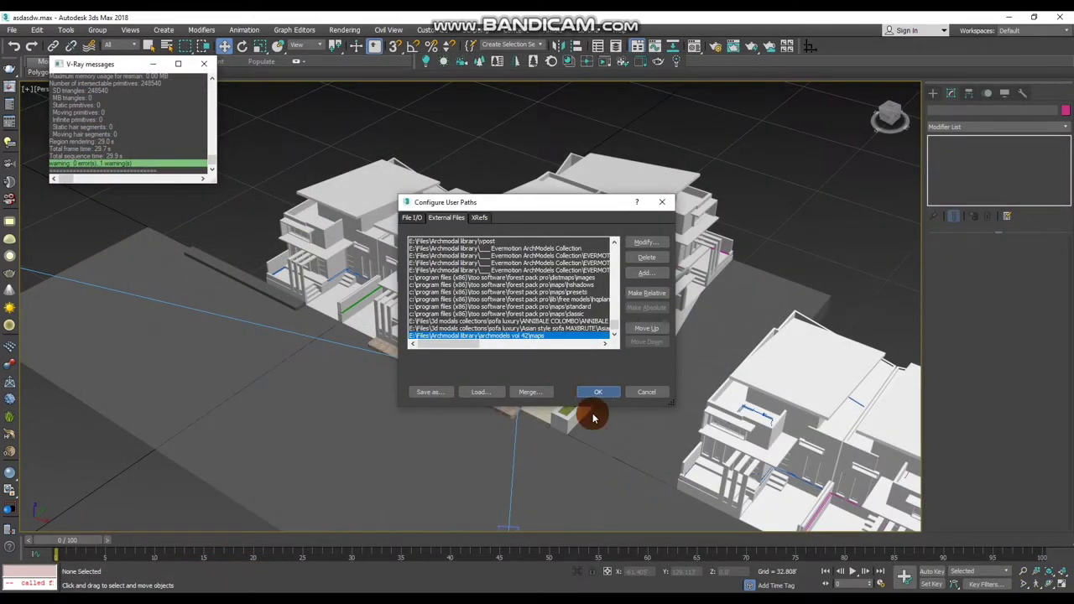
{"action": "left_click", "coordinate": [575, 382]}
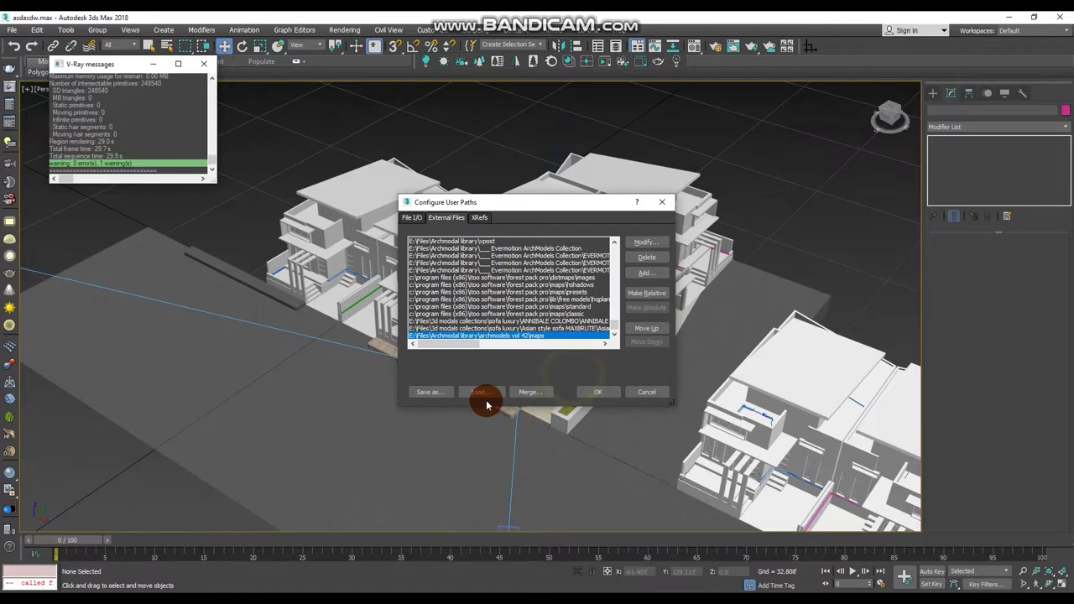
{"action": "left_click", "coordinate": [585, 392]}
- Orbit out to a wider view of the buildings and glance at the plant catalogue PDF
{"action": "middle_click_drag", "start_coordinate": [546, 419], "coordinate": [350, 285], "text": "alt"}
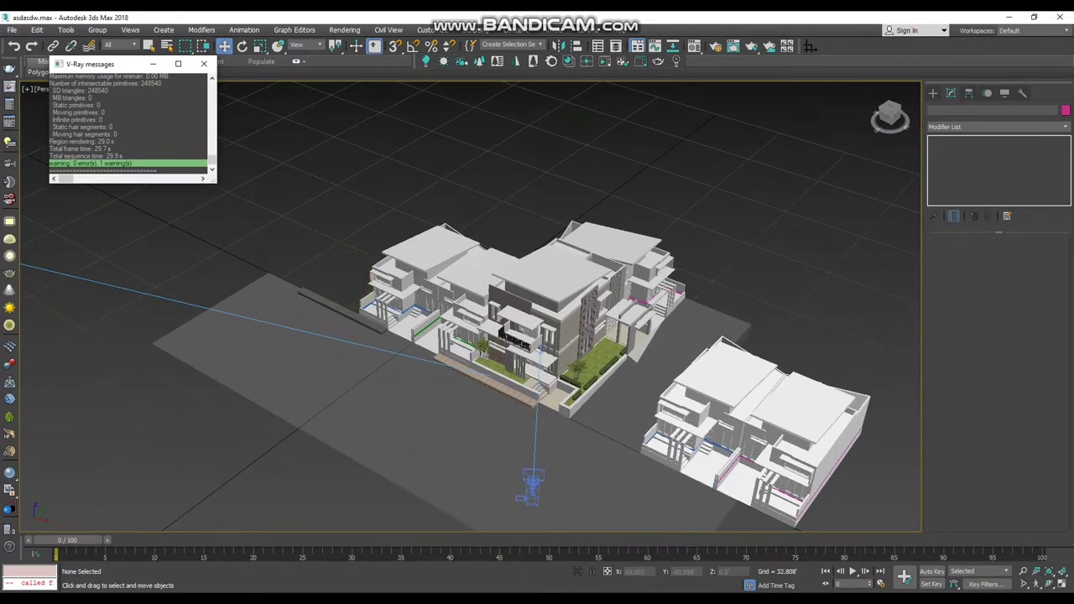
{"action": "key", "text": "alt+Tab"}
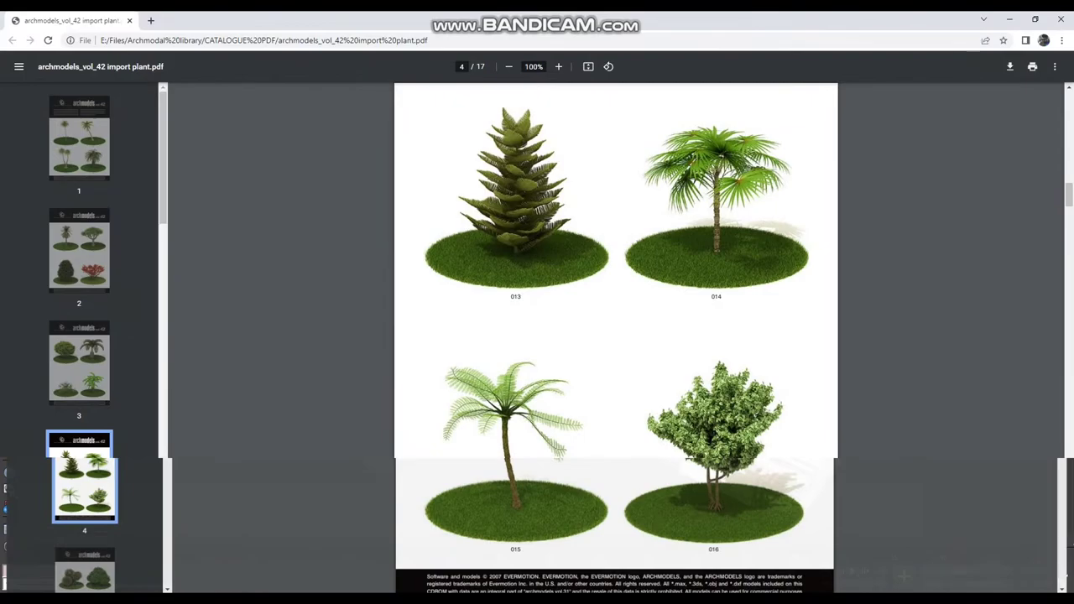
{"action": "key", "text": "alt+Tab"}
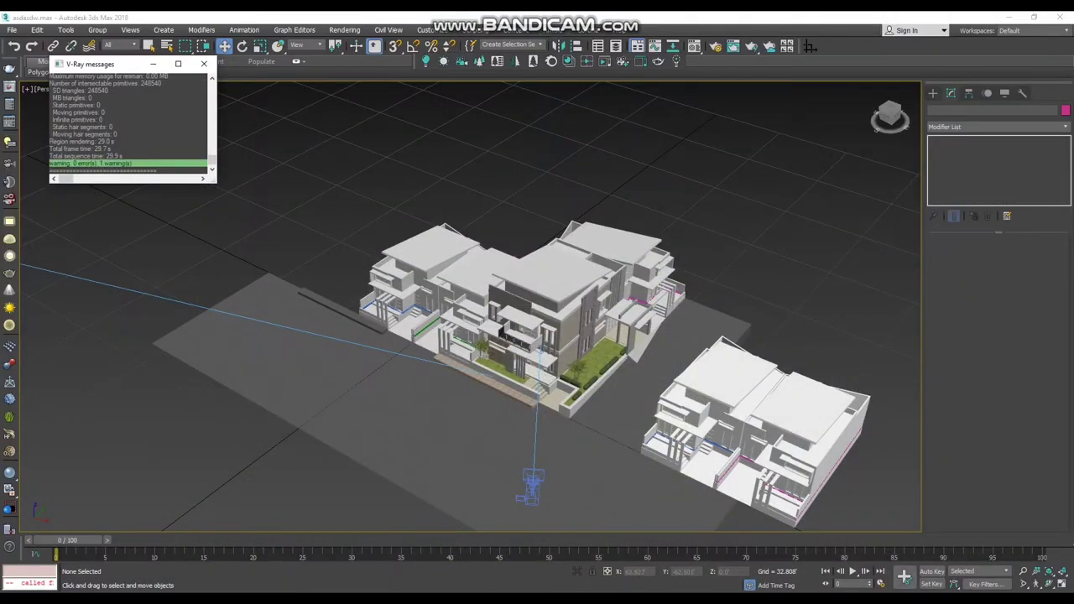
- Go up to archmodels vol 42, select model 013 and drop it into the 3ds Max viewport
{"action": "left_click", "coordinate": [377, 566]}
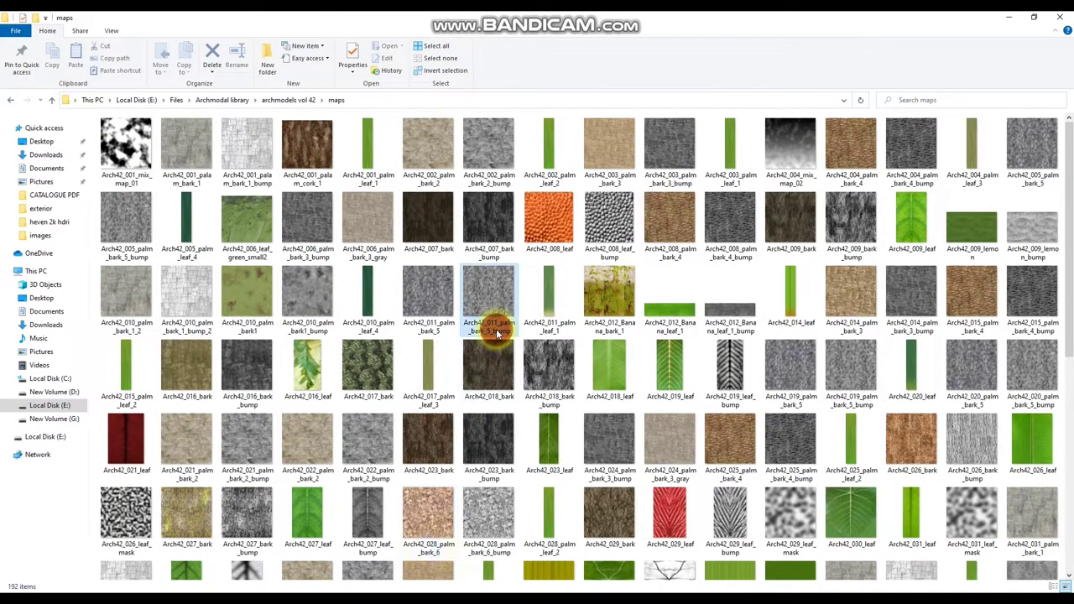
{"action": "key", "text": "BackSpace"}
{"action": "left_click", "coordinate": [182, 240]}
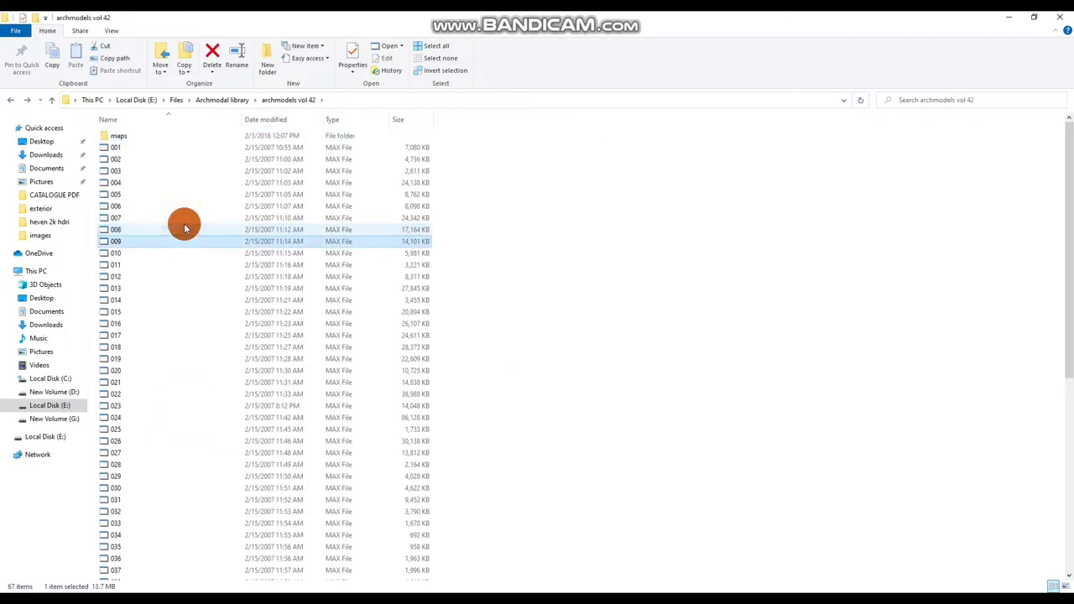
{"action": "key", "text": "Down"}
{"action": "key", "text": "Down"}
{"action": "key", "text": "Down"}
{"action": "left_click_drag", "start_coordinate": [139, 288], "coordinate": [520, 595]}
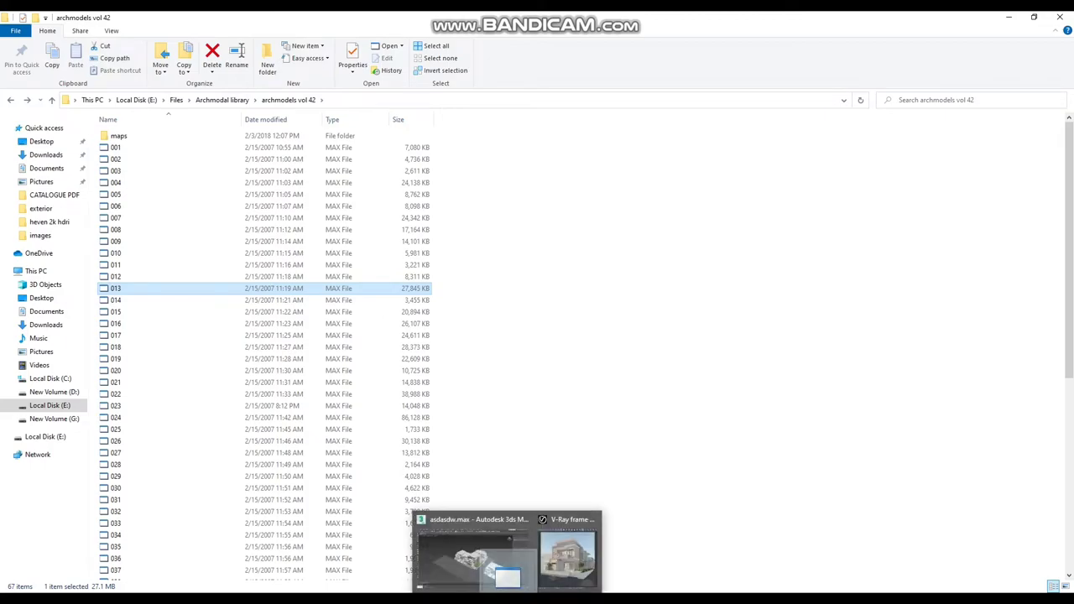
{"action": "mouse_move", "coordinate": [506, 577]}
{"action": "left_mouse_down"}
{"action": "mouse_move", "coordinate": [449, 489]}
{"action": "mouse_move", "coordinate": [244, 466]}
{"action": "left_mouse_up"}
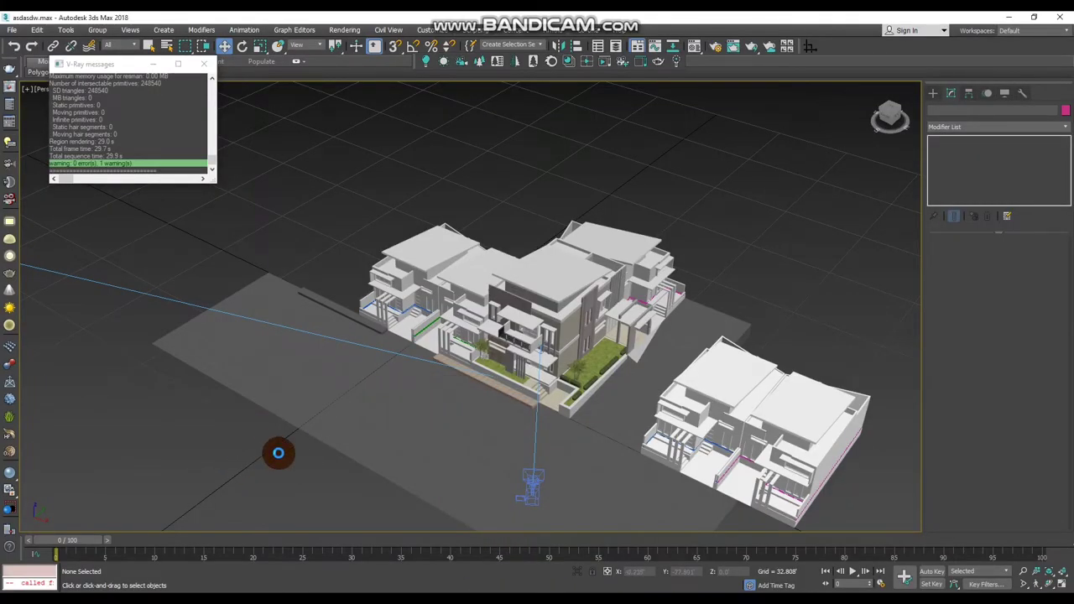
- In wireframe, select the merged tree with its surrounding geometry and isolate it
{"action": "scroll", "coordinate": [415, 334], "scroll_direction": "up", "scroll_amount": 2}
{"action": "scroll", "coordinate": [415, 335], "scroll_direction": "up", "scroll_amount": 3}
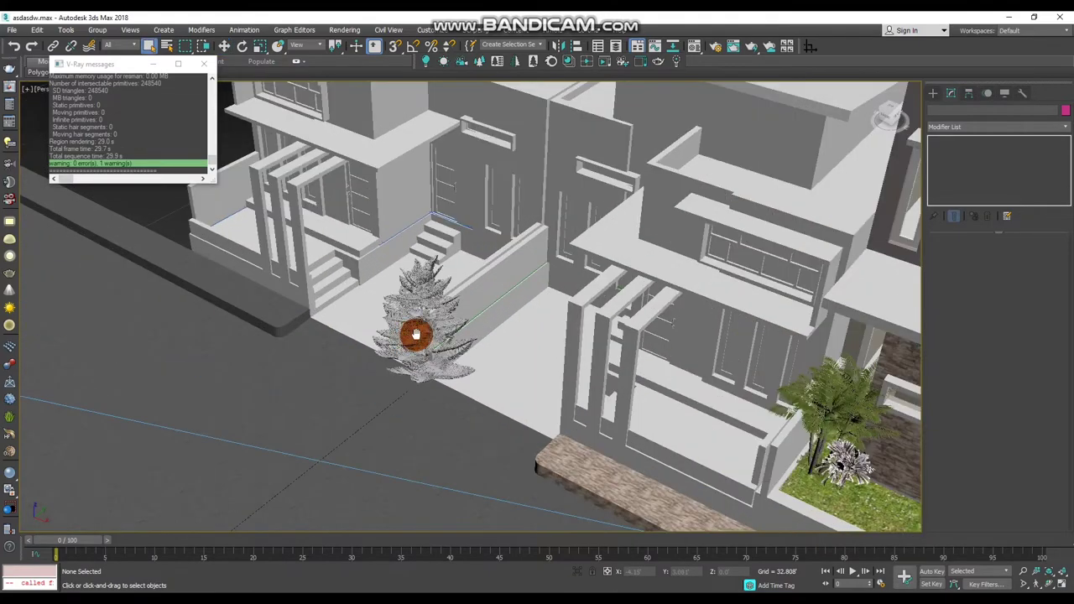
{"action": "scroll", "coordinate": [415, 334], "scroll_direction": "up", "scroll_amount": 1}
{"action": "left_click", "coordinate": [416, 332]}
{"action": "left_click", "coordinate": [414, 300]}
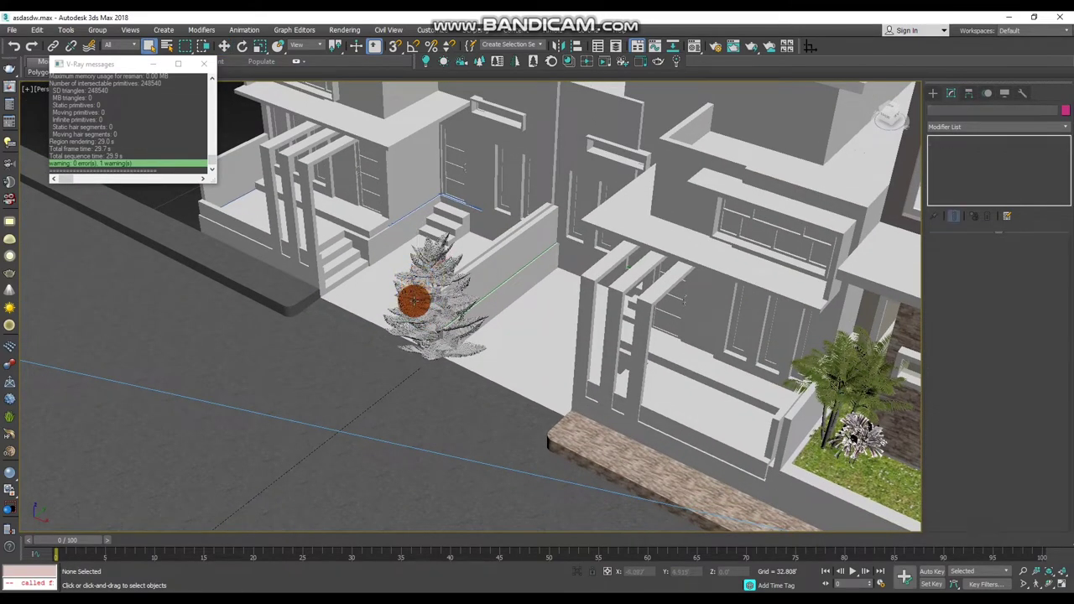
{"action": "middle_click_drag", "start_coordinate": [425, 302], "coordinate": [446, 303], "text": "alt"}
{"action": "key", "text": "F3"}
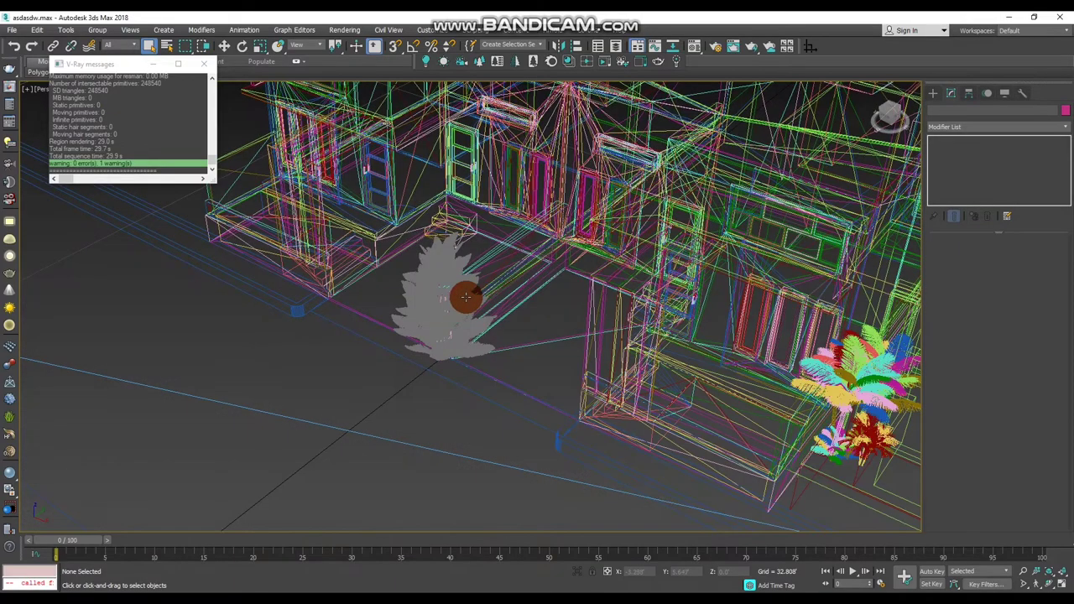
{"action": "left_click_drag", "start_coordinate": [488, 415], "coordinate": [390, 241]}
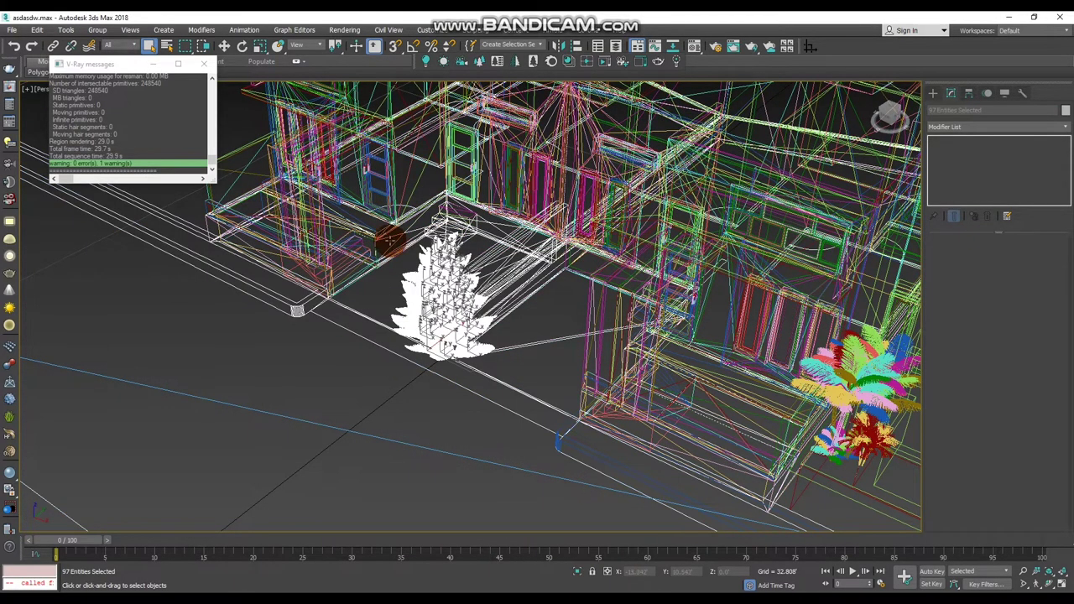
{"action": "left_click_drag", "start_coordinate": [534, 376], "coordinate": [499, 286]}
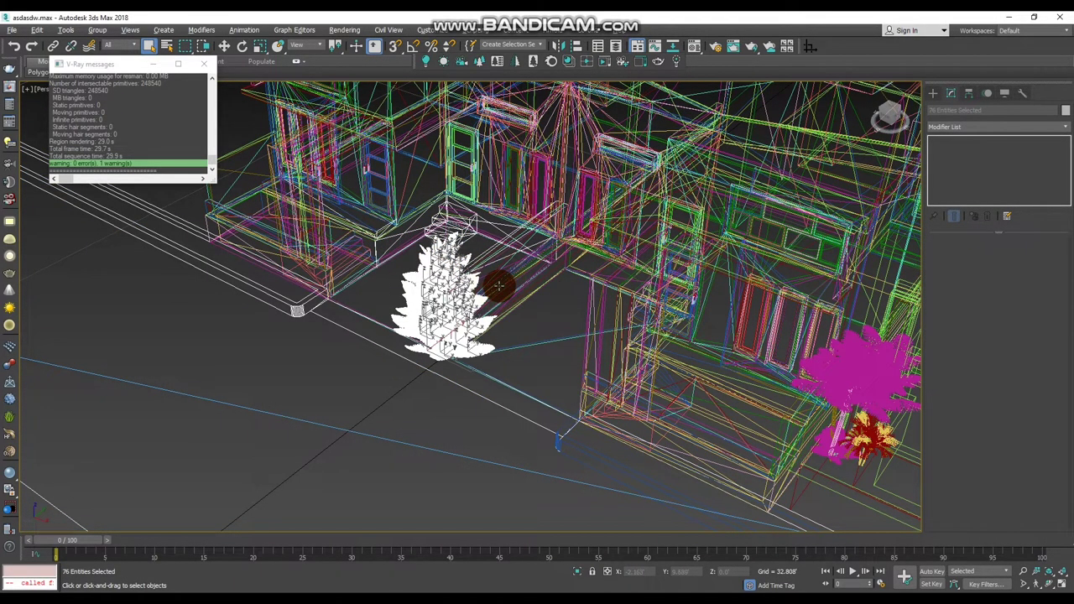
{"action": "key", "text": "alt+q"}
- Drop the floor and building frame from the selection, then delete the merged tree and building
{"action": "left_click", "coordinate": [426, 356], "text": "alt"}
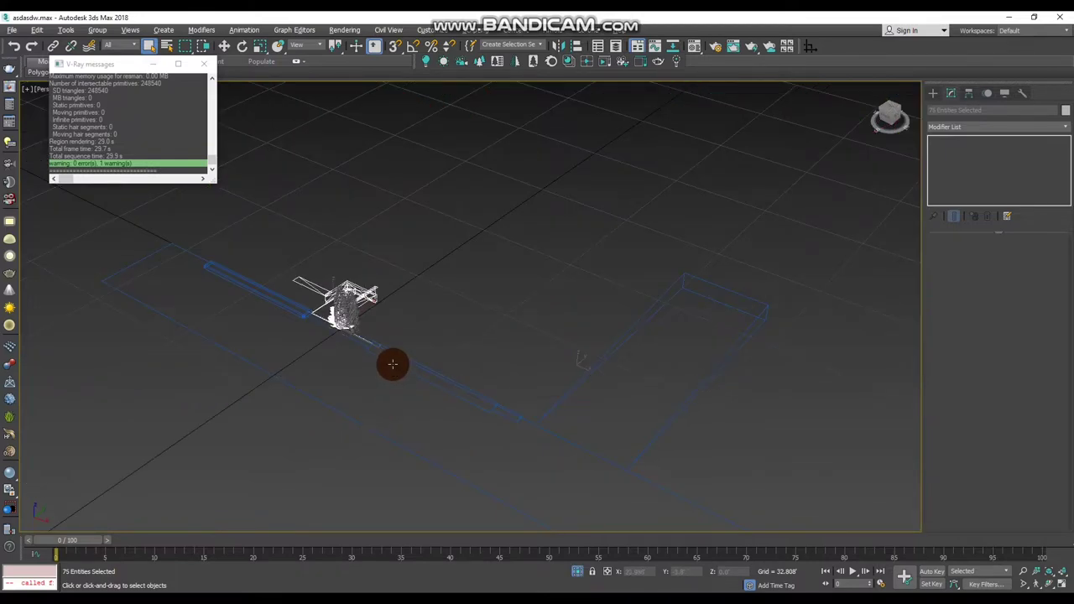
{"action": "mouse_move", "coordinate": [403, 298]}
{"action": "middle_mouse_down"}
{"action": "mouse_move", "coordinate": [275, 242]}
{"action": "mouse_move", "coordinate": [408, 283]}
{"action": "middle_mouse_up"}
{"action": "scroll", "coordinate": [405, 285], "scroll_direction": "up", "scroll_amount": 6}
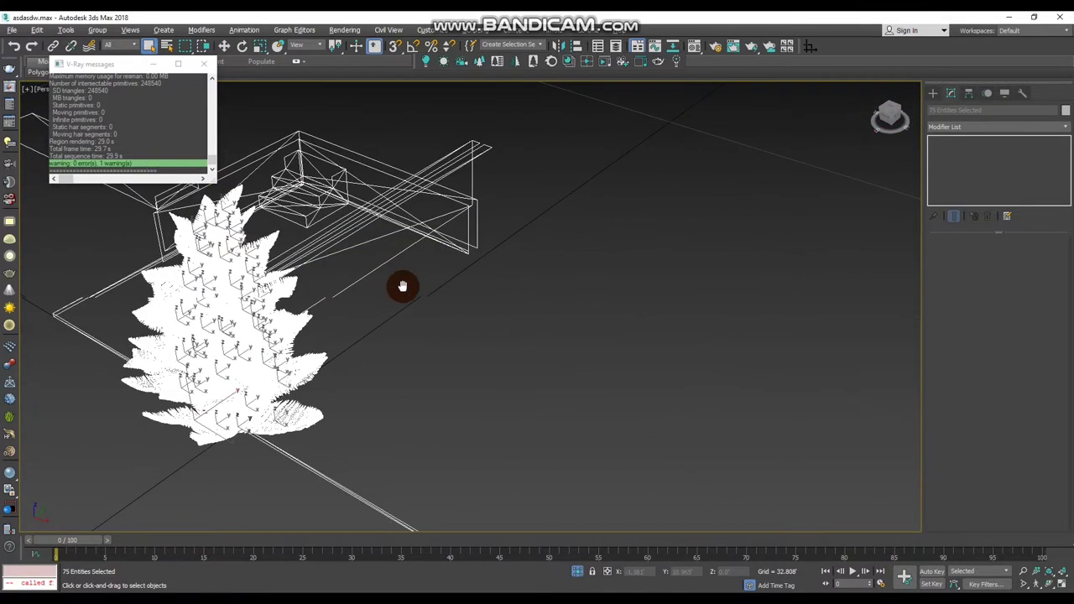
{"action": "left_click_drag", "start_coordinate": [430, 257], "coordinate": [365, 195], "text": "alt"}
{"action": "scroll", "coordinate": [374, 273], "scroll_direction": "down", "scroll_amount": 5}
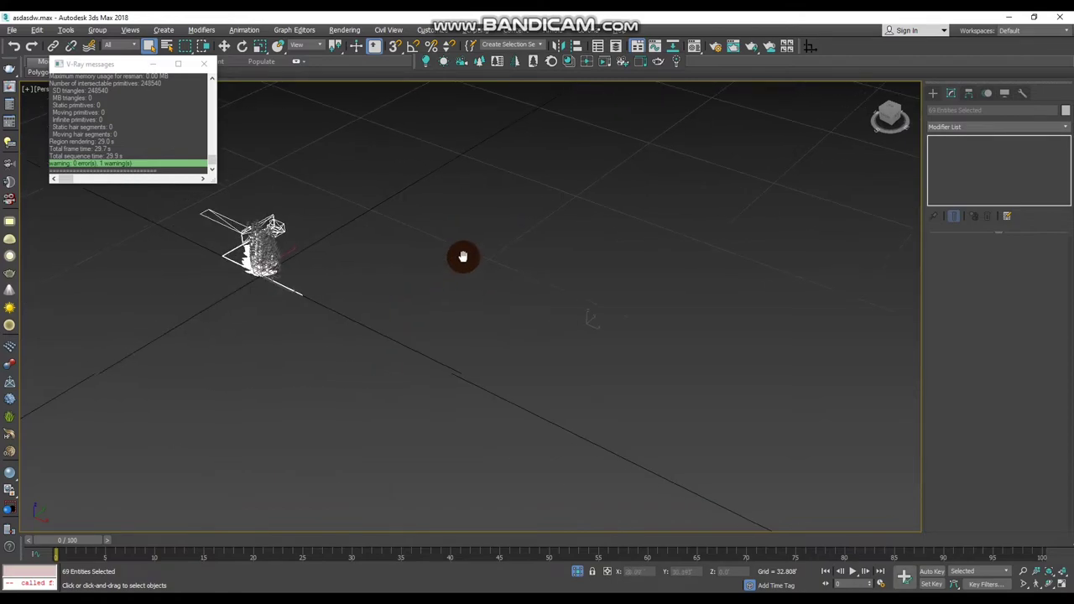
{"action": "left_click", "coordinate": [288, 269], "text": "alt"}
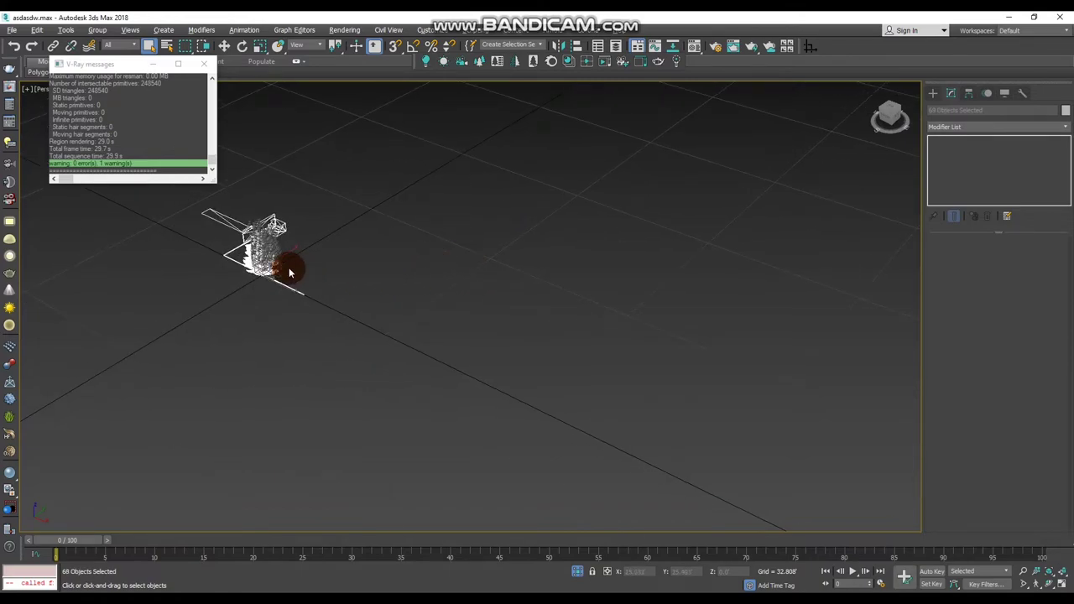
{"action": "scroll", "coordinate": [343, 280], "scroll_direction": "up", "scroll_amount": 4}
{"action": "middle_click_drag", "start_coordinate": [343, 281], "coordinate": [402, 299]}
{"action": "left_click_drag", "start_coordinate": [433, 338], "coordinate": [399, 389]}
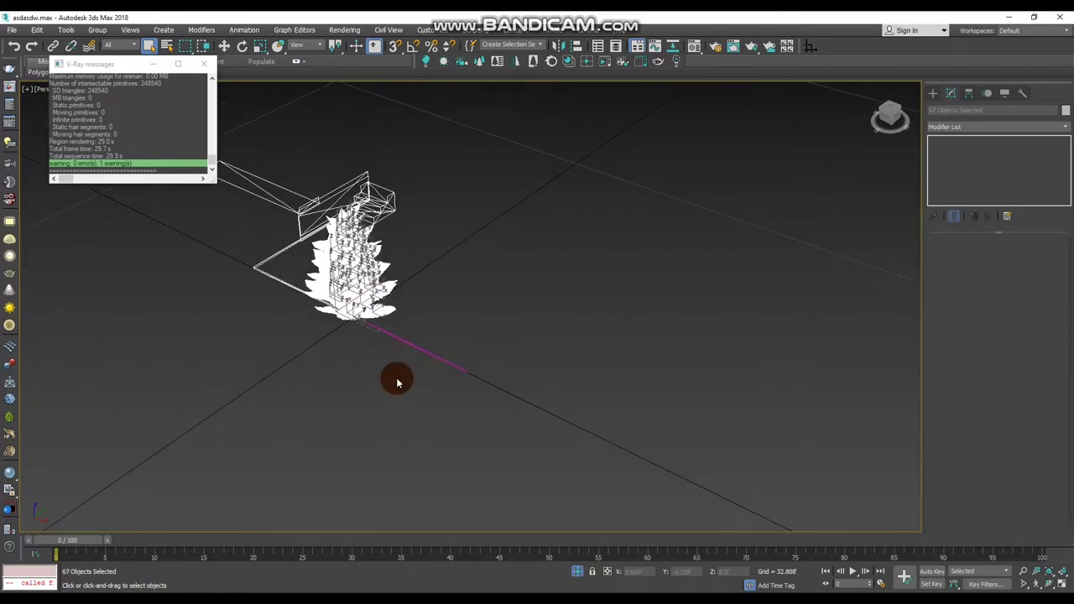
{"action": "key", "text": "Delete"}
- Unhide all objects, close the MAXScript error and editor, and pan back to the house
{"action": "mouse_move", "coordinate": [420, 343]}
{"action": "middle_mouse_down"}
{"action": "mouse_move", "coordinate": [408, 333]}
{"action": "mouse_move", "coordinate": [467, 330]}
{"action": "middle_mouse_up"}
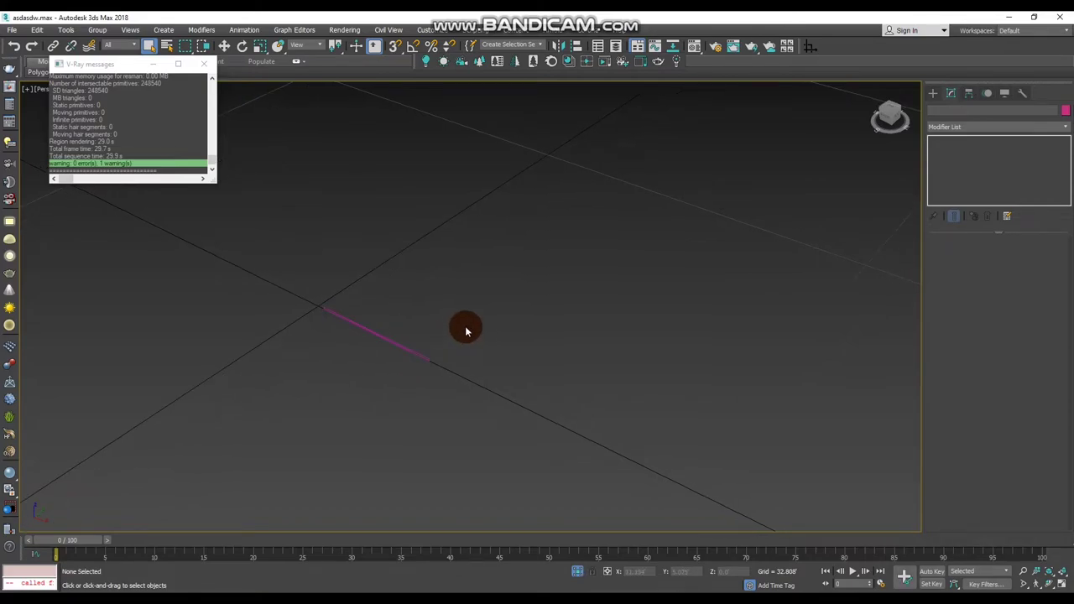
{"action": "right_click", "coordinate": [466, 331]}
{"action": "left_click", "coordinate": [492, 302]}
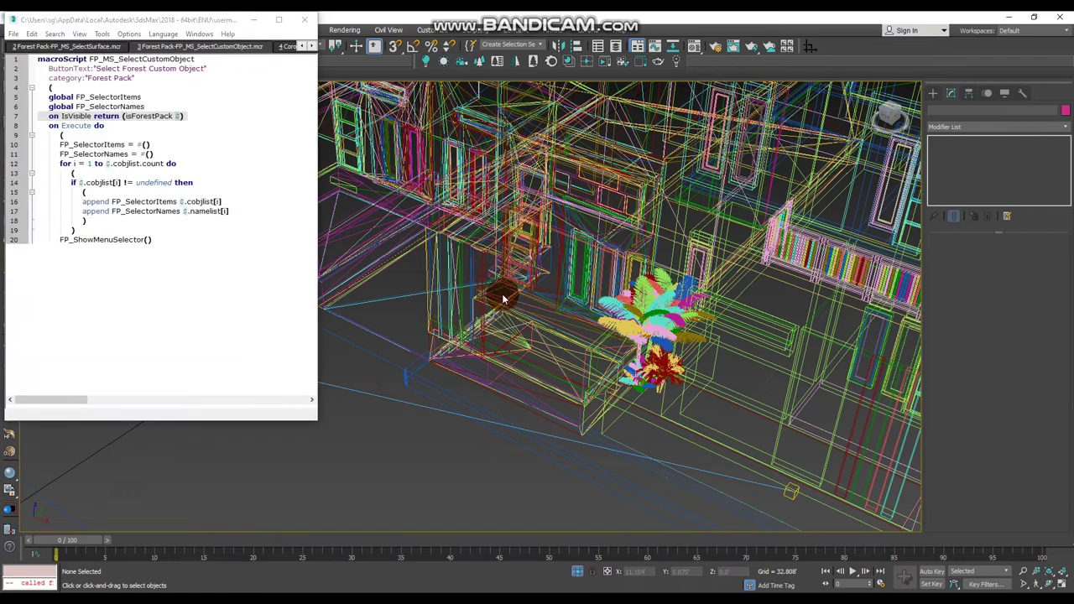
{"action": "left_click", "coordinate": [643, 372]}
{"action": "left_click", "coordinate": [304, 19]}
{"action": "mouse_move", "coordinate": [538, 330]}
{"action": "middle_mouse_down"}
{"action": "mouse_move", "coordinate": [504, 330]}
{"action": "mouse_move", "coordinate": [562, 357]}
{"action": "mouse_move", "coordinate": [508, 355]}
{"action": "mouse_move", "coordinate": [495, 293]}
{"action": "mouse_move", "coordinate": [519, 322]}
{"action": "mouse_move", "coordinate": [491, 300]}
{"action": "mouse_move", "coordinate": [540, 319]}
{"action": "mouse_move", "coordinate": [512, 299]}
{"action": "mouse_move", "coordinate": [519, 328]}
{"action": "middle_mouse_up"}
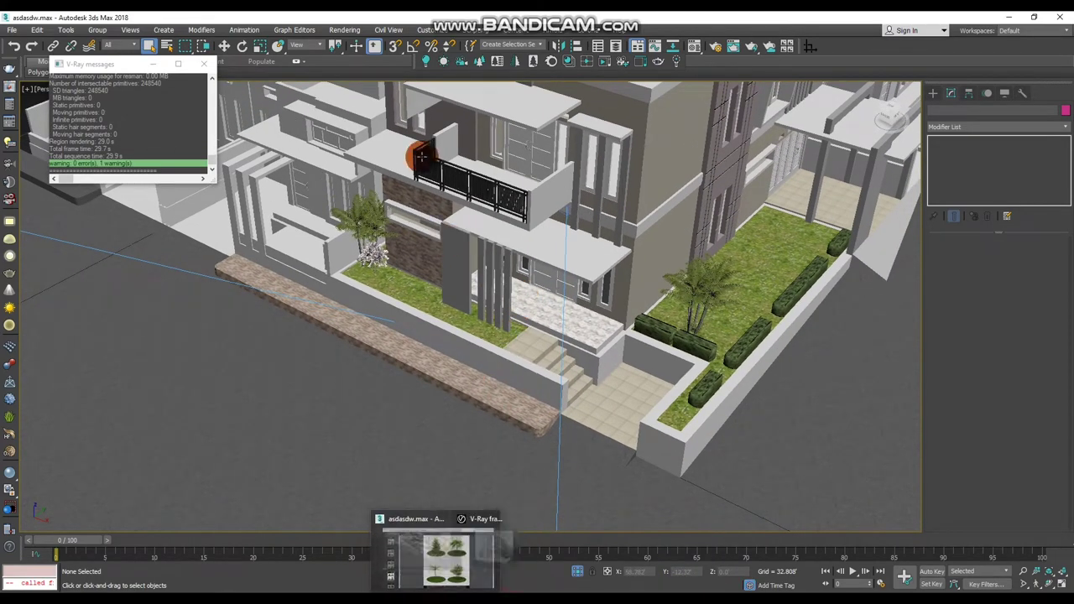
- Add the archmodels vol 42 maps folder with Add Subpaths to the External Files paths
{"action": "left_click", "coordinate": [436, 32]}
{"action": "left_click", "coordinate": [478, 149]}
{"action": "left_click", "coordinate": [446, 218]}
{"action": "left_click", "coordinate": [645, 270]}
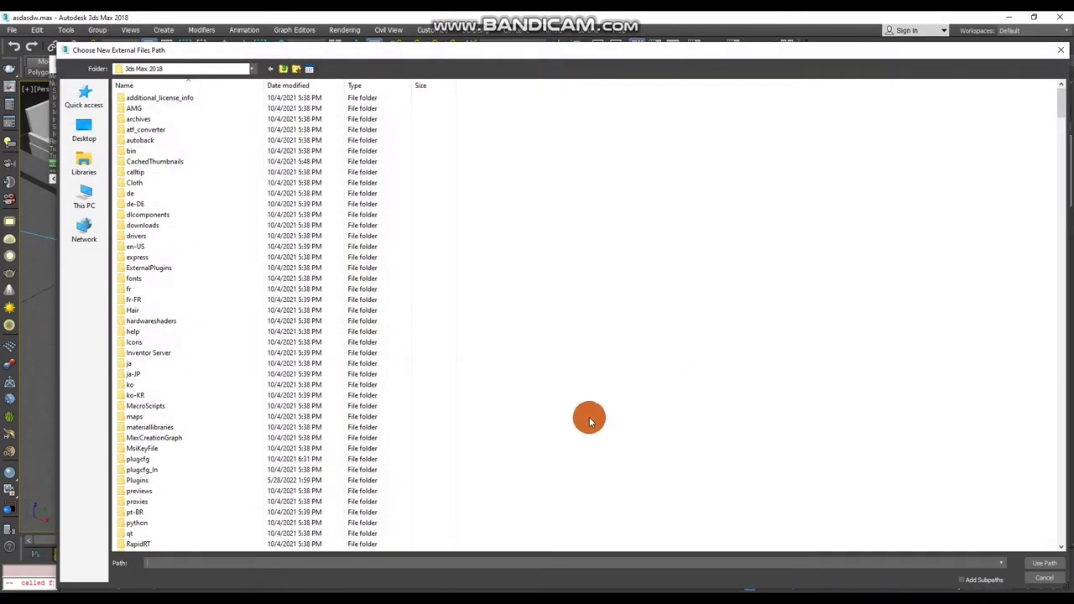
{"action": "key", "text": "ctrl+v"}
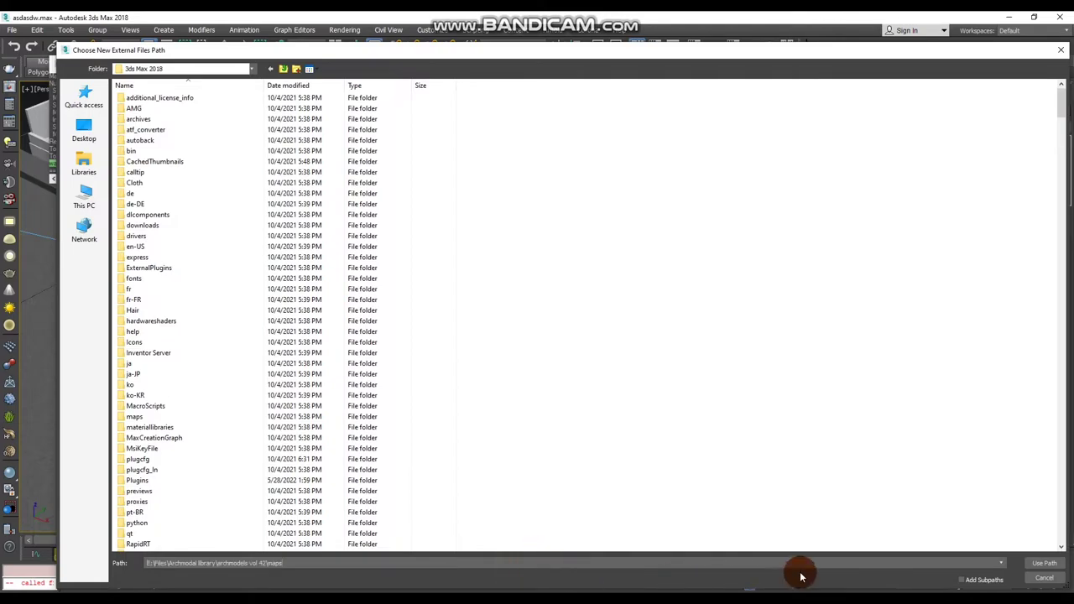
{"action": "left_click", "coordinate": [976, 581]}
{"action": "left_click", "coordinate": [1048, 564]}
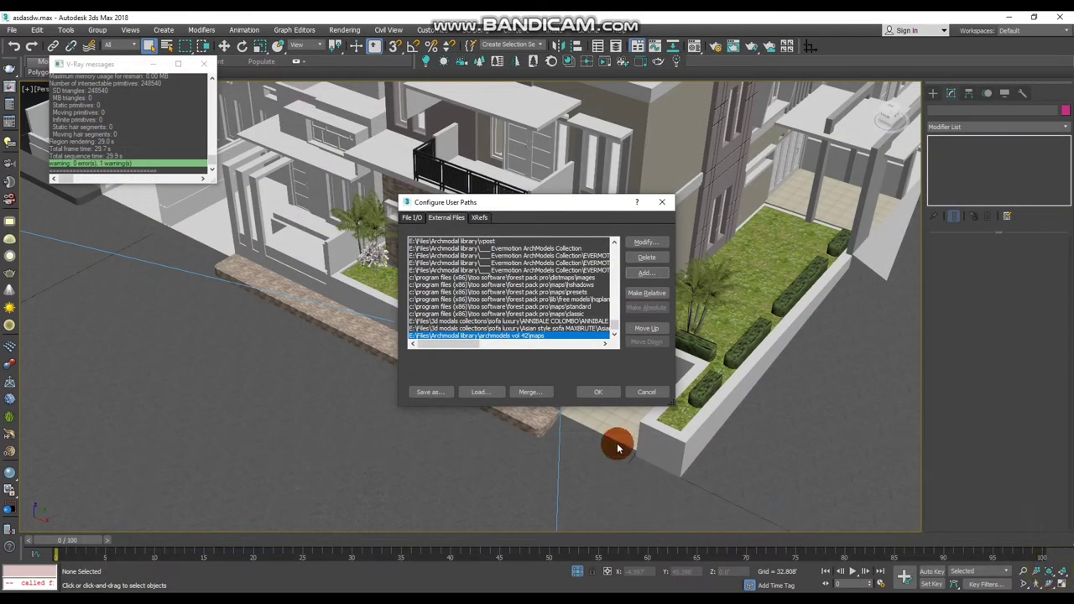
- Save the path configuration as 'asdsadw' on the Desktop and commit the paths despite the warning
{"action": "left_click", "coordinate": [447, 393]}
{"action": "left_click", "coordinate": [94, 142]}
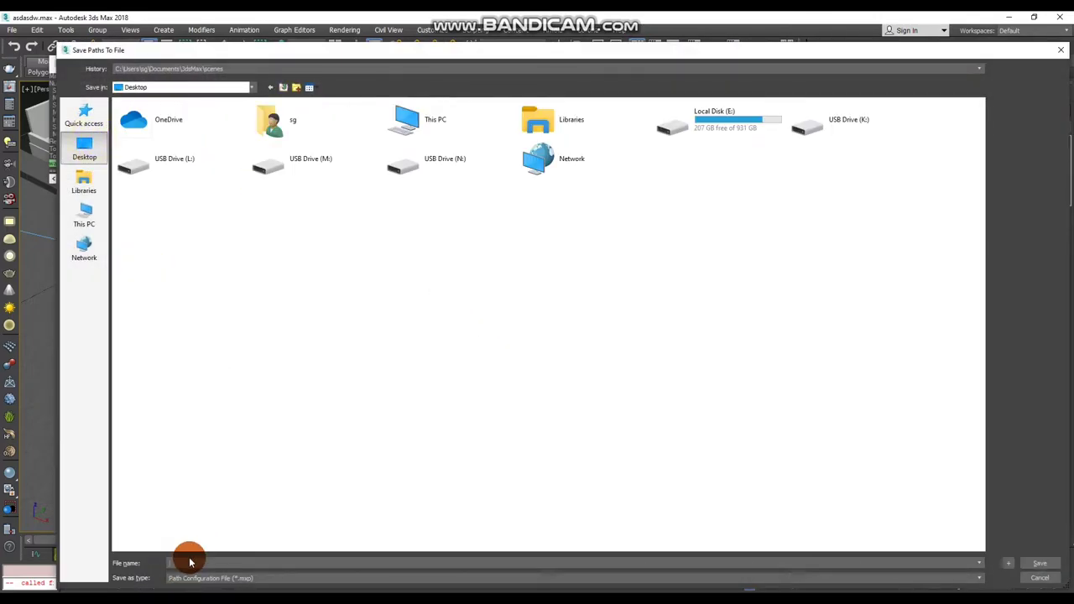
{"action": "type", "text": "asdsadw"}
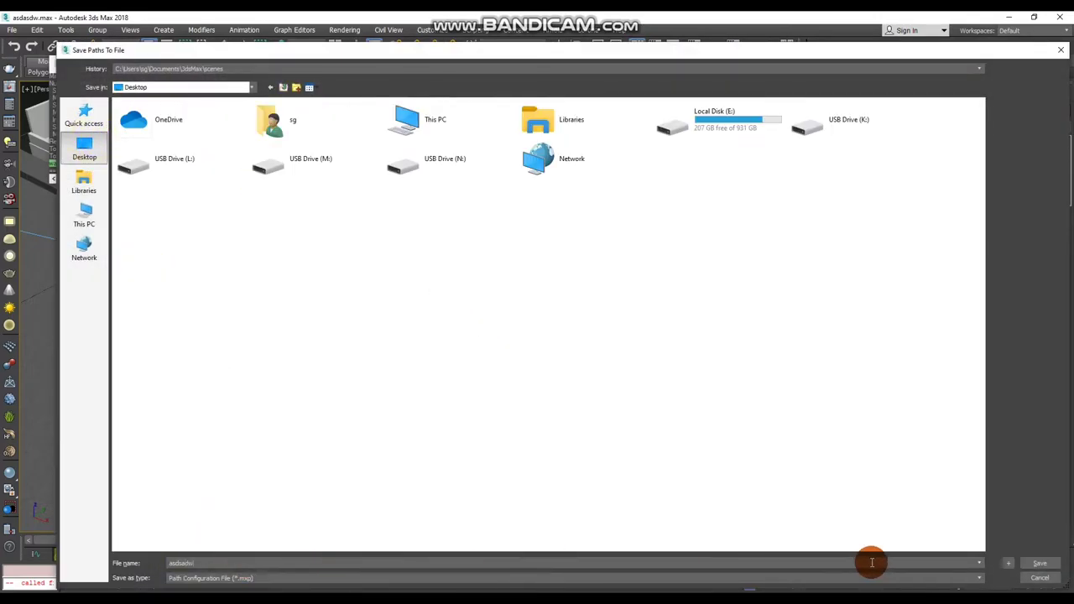
{"action": "left_click", "coordinate": [1054, 565]}
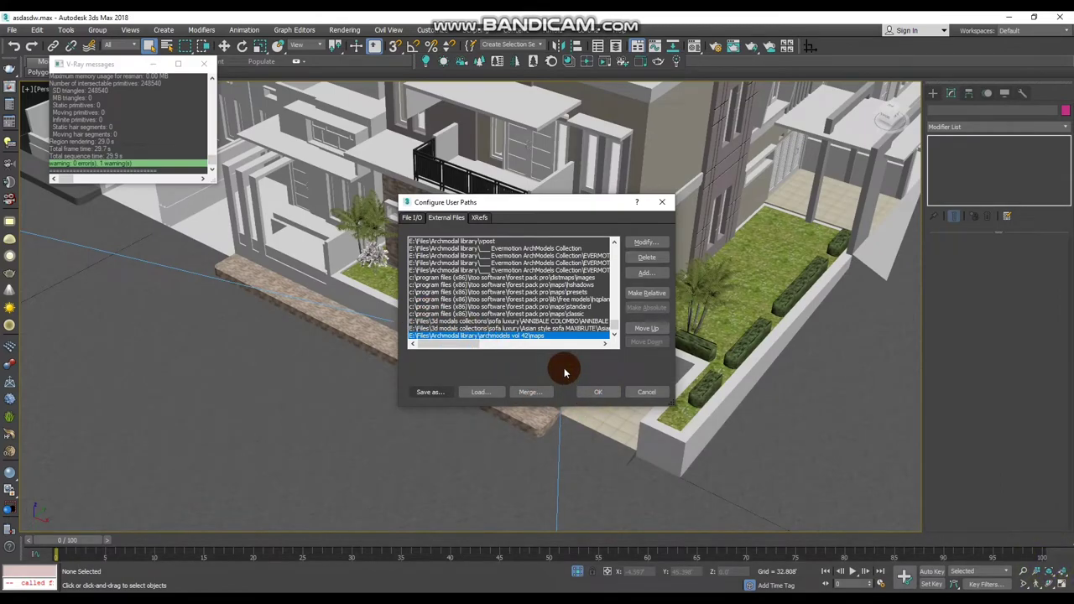
{"action": "left_click", "coordinate": [598, 396]}
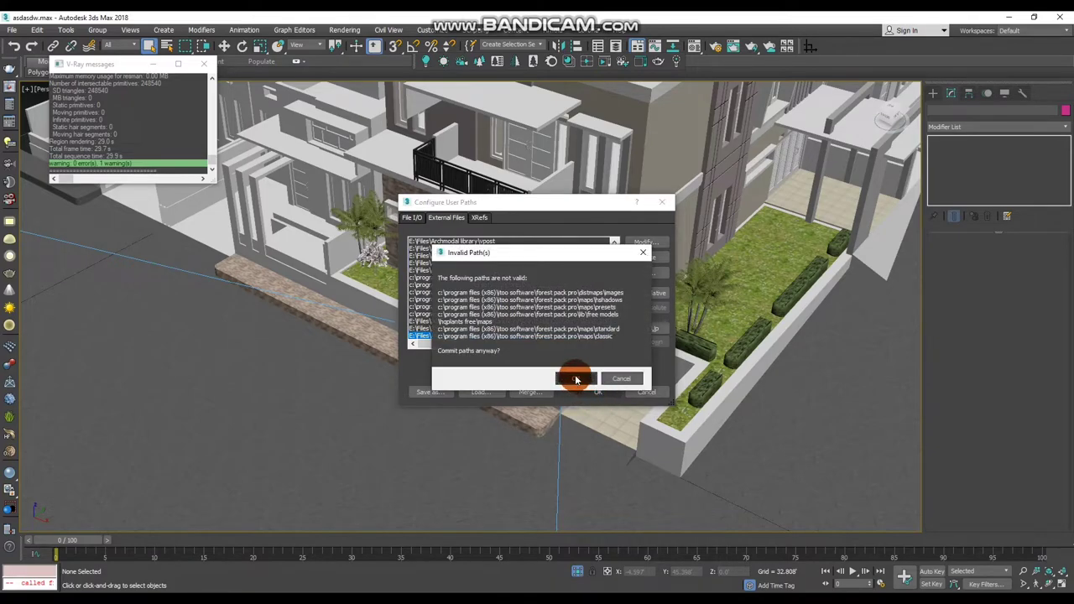
{"action": "left_click", "coordinate": [576, 380]}
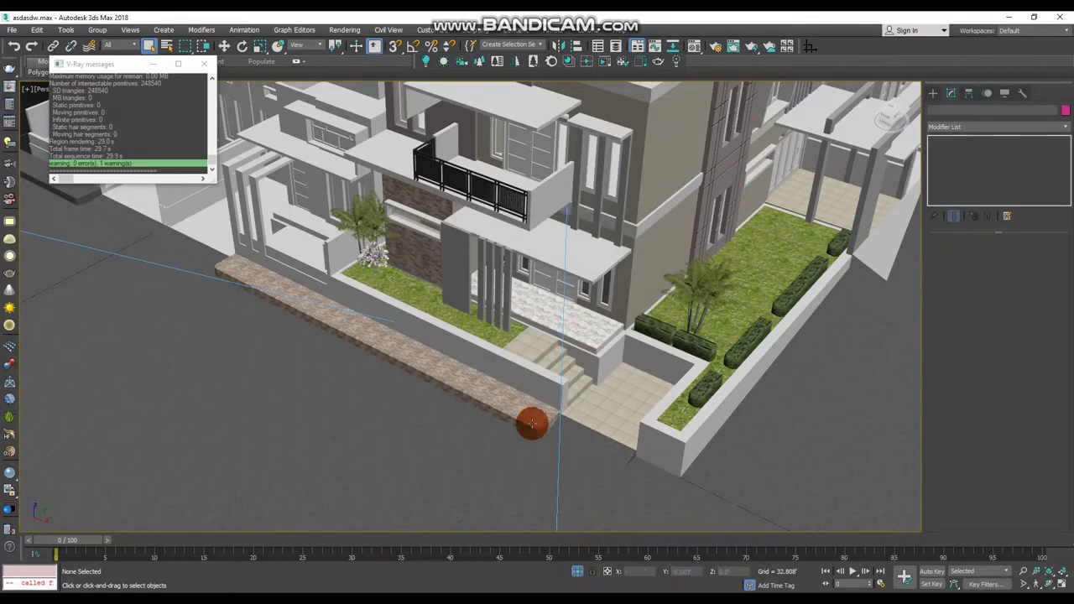
- Pan across the house and check the archmodels vol 42 folder before returning to 3ds Max
{"action": "middle_click_drag", "start_coordinate": [531, 424], "coordinate": [547, 492]}
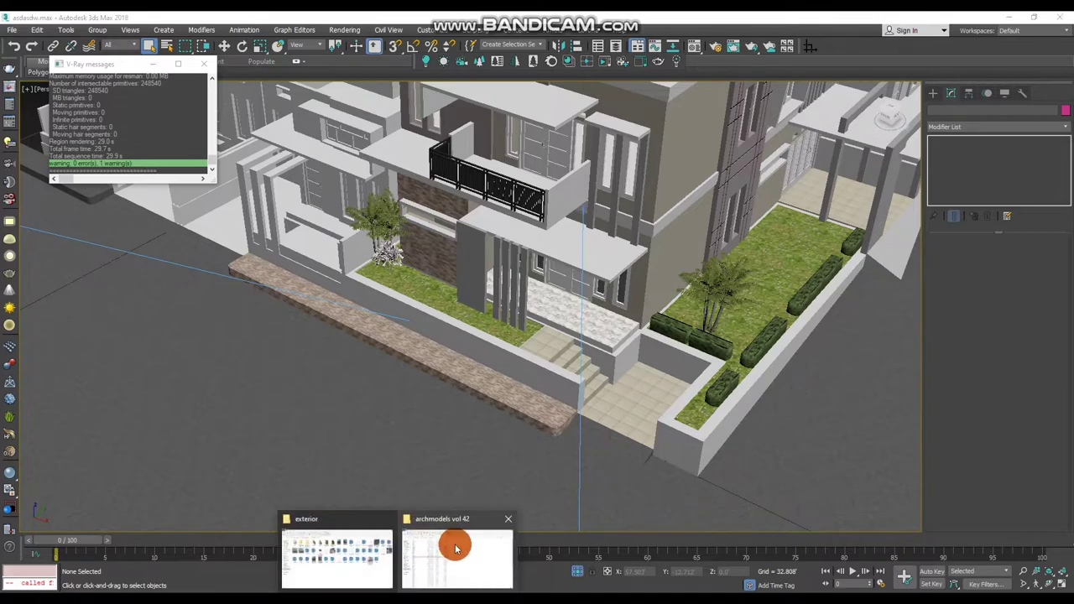
{"action": "left_click", "coordinate": [454, 548]}
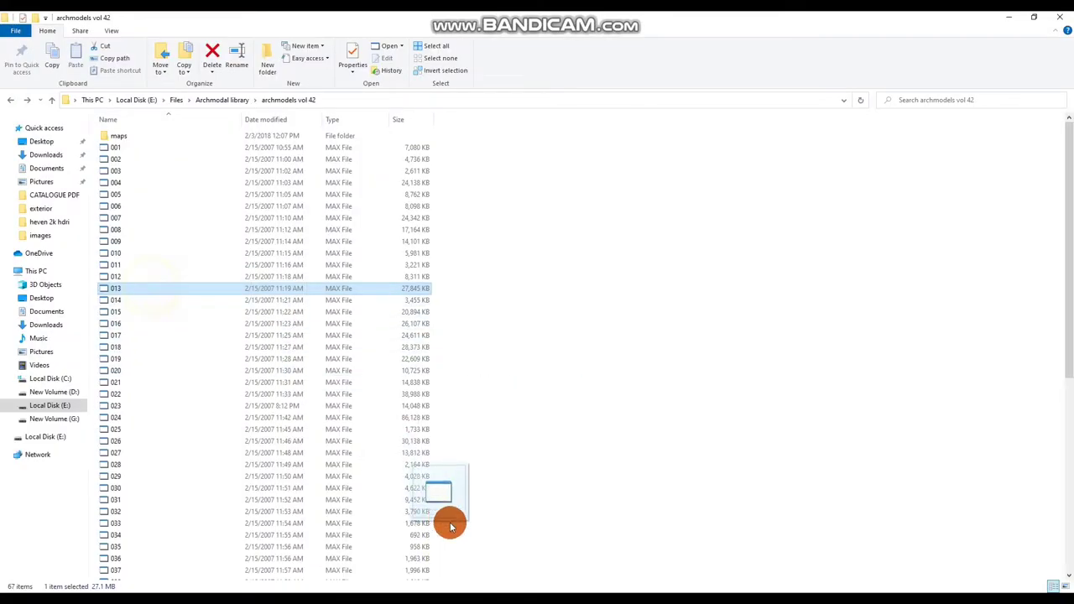
{"action": "left_click", "coordinate": [497, 586]}
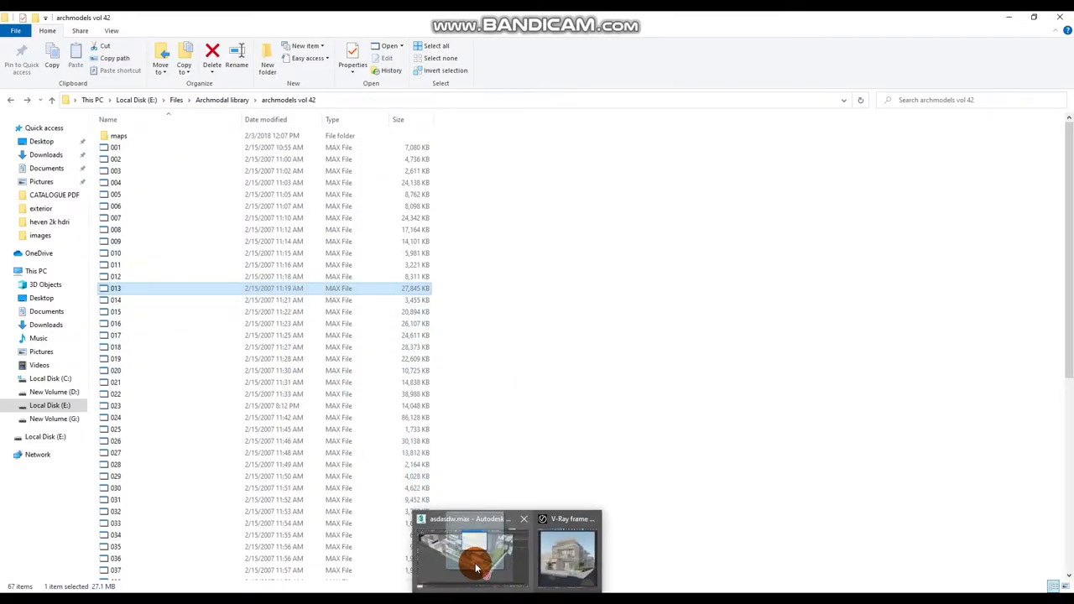
{"action": "left_click", "coordinate": [478, 564]}
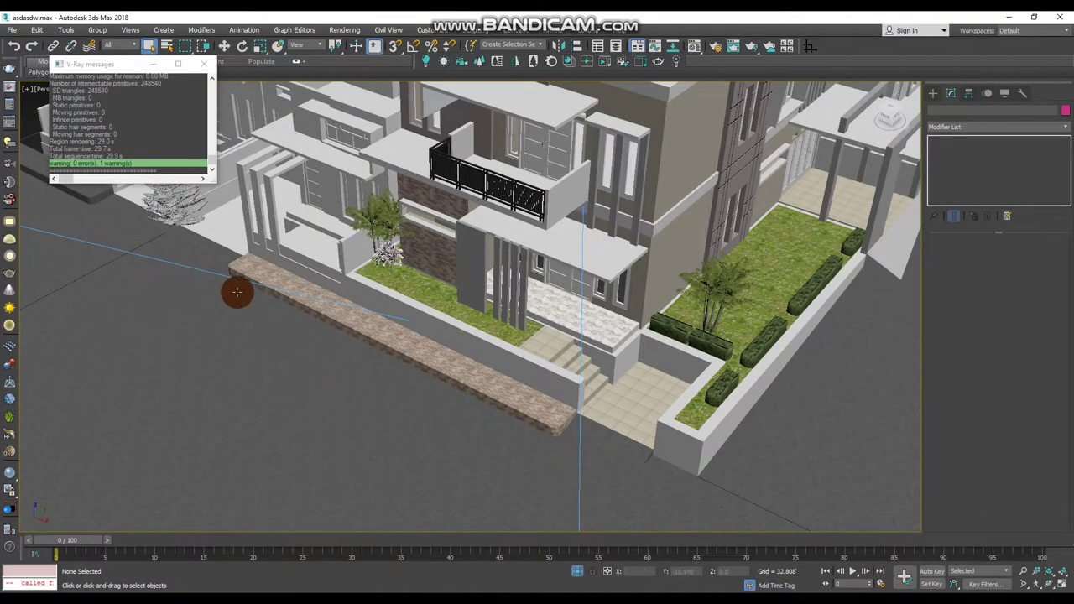
- Zoom in on the new tree, switch to wireframe and select it
{"action": "scroll", "coordinate": [294, 314], "scroll_direction": "up", "scroll_amount": 2}
{"action": "scroll", "coordinate": [250, 204], "scroll_direction": "up", "scroll_amount": 2}
{"action": "scroll", "coordinate": [307, 278], "scroll_direction": "up", "scroll_amount": 4}
{"action": "scroll", "coordinate": [307, 278], "scroll_direction": "up", "scroll_amount": 2}
{"action": "scroll", "coordinate": [338, 246], "scroll_direction": "up", "scroll_amount": 1}
{"action": "scroll", "coordinate": [372, 276], "scroll_direction": "up", "scroll_amount": 2}
{"action": "scroll", "coordinate": [414, 280], "scroll_direction": "down", "scroll_amount": 8}
{"action": "left_click", "coordinate": [446, 396]}
{"action": "key", "text": "F3"}
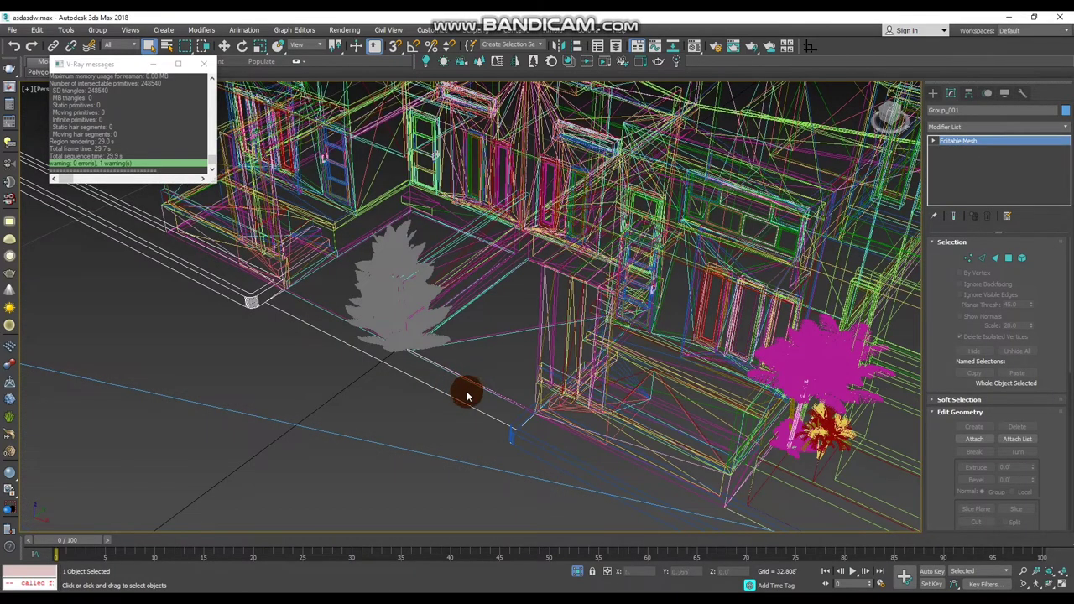
{"action": "left_click", "coordinate": [340, 220]}
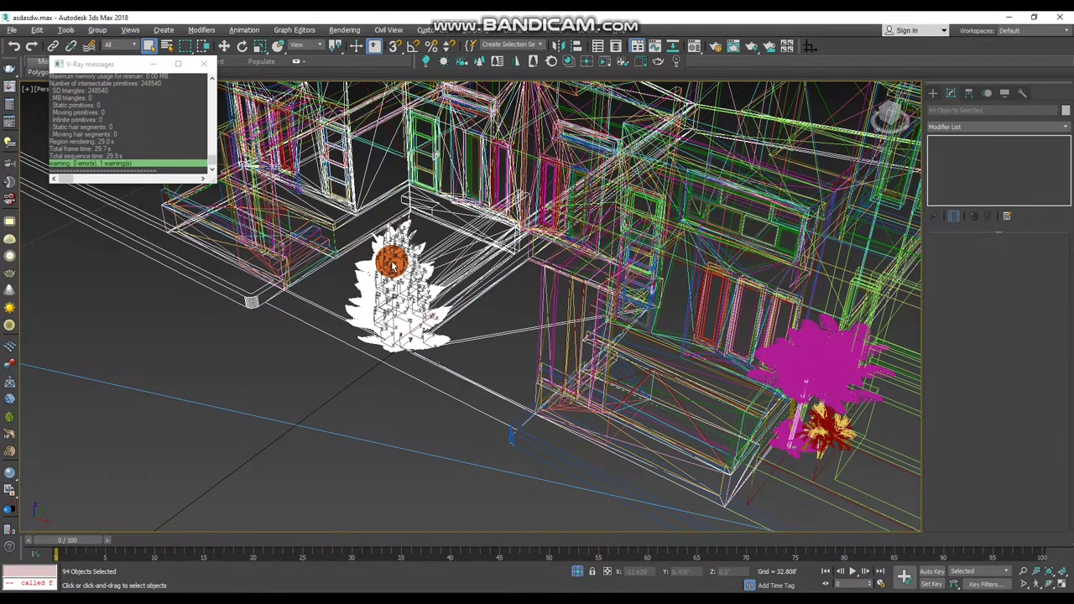
{"action": "scroll", "coordinate": [392, 266], "scroll_direction": "down", "scroll_amount": 10}
- Deselect the floor slab, walls and stray lines so only the tree's 53 parts stay selected
{"action": "middle_click_drag", "start_coordinate": [422, 326], "coordinate": [498, 260], "text": "alt"}
{"action": "left_click_drag", "start_coordinate": [495, 267], "coordinate": [431, 334]}
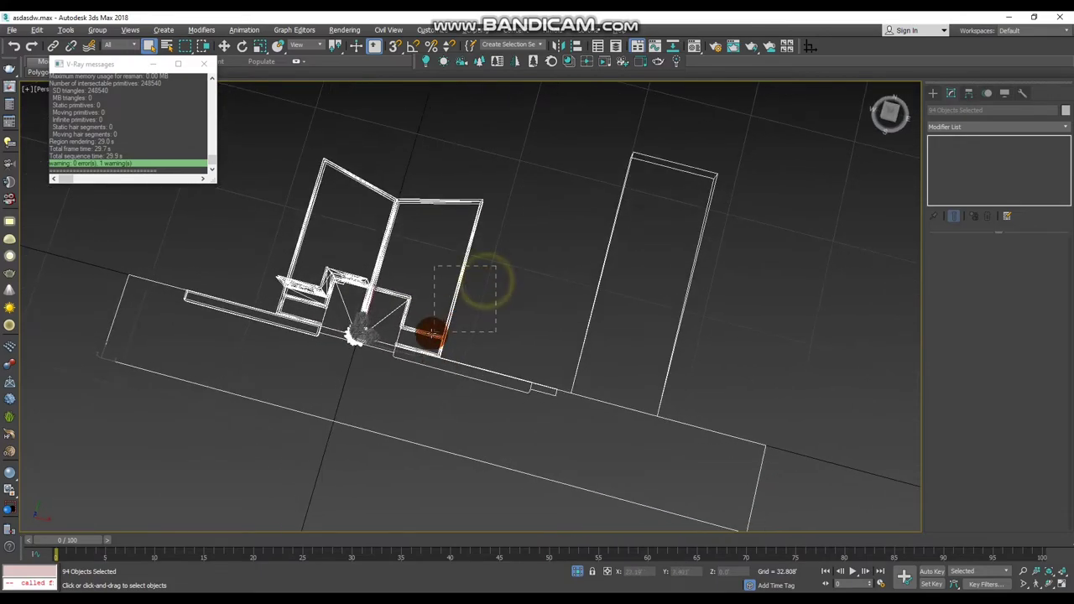
{"action": "middle_click_drag", "start_coordinate": [480, 331], "coordinate": [588, 319], "text": "alt"}
{"action": "left_click", "coordinate": [588, 319], "text": "alt"}
{"action": "middle_click_drag", "start_coordinate": [446, 204], "coordinate": [429, 251], "text": "alt"}
{"action": "left_click", "coordinate": [432, 251], "text": "alt"}
{"action": "left_click_drag", "start_coordinate": [453, 281], "coordinate": [448, 302], "text": "alt"}
{"action": "key", "text": "z"}
{"action": "mouse_move", "coordinate": [473, 319]}
{"action": "middle_mouse_down", "text": "alt"}
{"action": "mouse_move", "coordinate": [496, 299]}
{"action": "mouse_move", "coordinate": [537, 335]}
{"action": "middle_mouse_up", "text": "alt"}
{"action": "left_click", "coordinate": [644, 465], "text": "alt"}
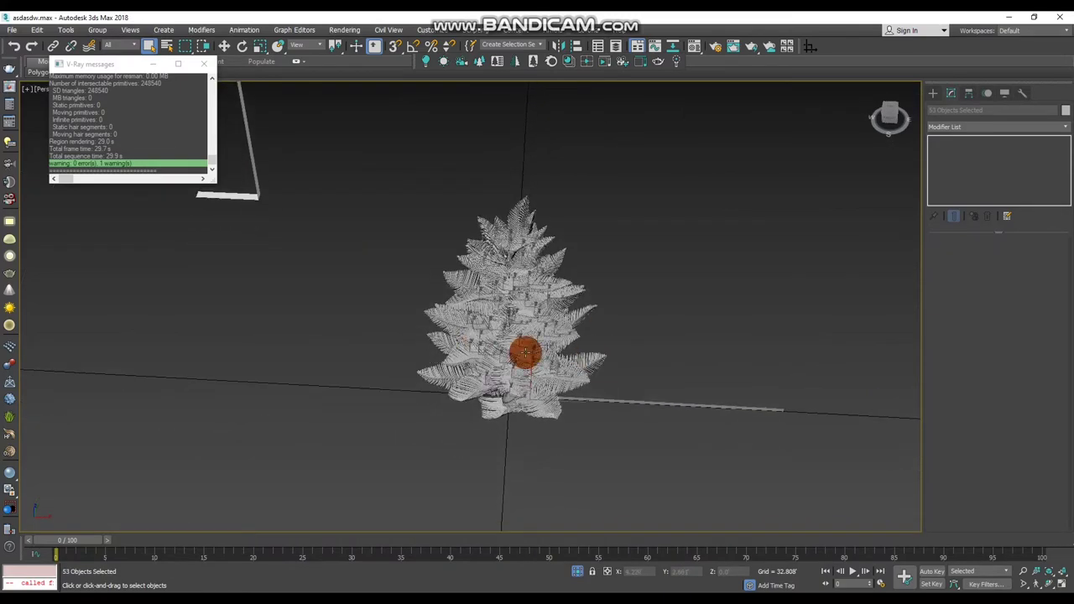
- Open the Material Editor on the tree's dbl_Group#448_001 material
{"action": "scroll", "coordinate": [523, 348], "scroll_direction": "up", "scroll_amount": 3}
{"action": "scroll", "coordinate": [467, 308], "scroll_direction": "up", "scroll_amount": 3}
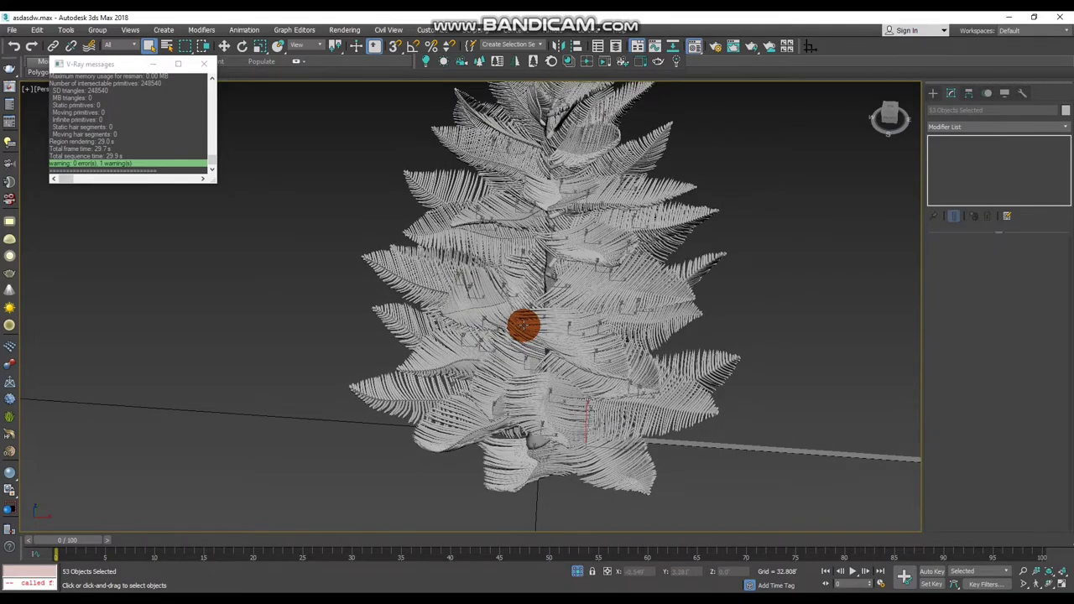
{"action": "key", "text": "m"}
{"action": "mouse_move", "coordinate": [580, 311]}
{"action": "middle_mouse_down", "text": "alt"}
{"action": "mouse_move", "coordinate": [504, 316]}
{"action": "mouse_move", "coordinate": [472, 258]}
{"action": "middle_mouse_up", "text": "alt"}
- Select all the tree's parts, group them as Group001, close the Material Editor and end isolation
{"action": "scroll", "coordinate": [361, 201], "scroll_direction": "down", "scroll_amount": 3}
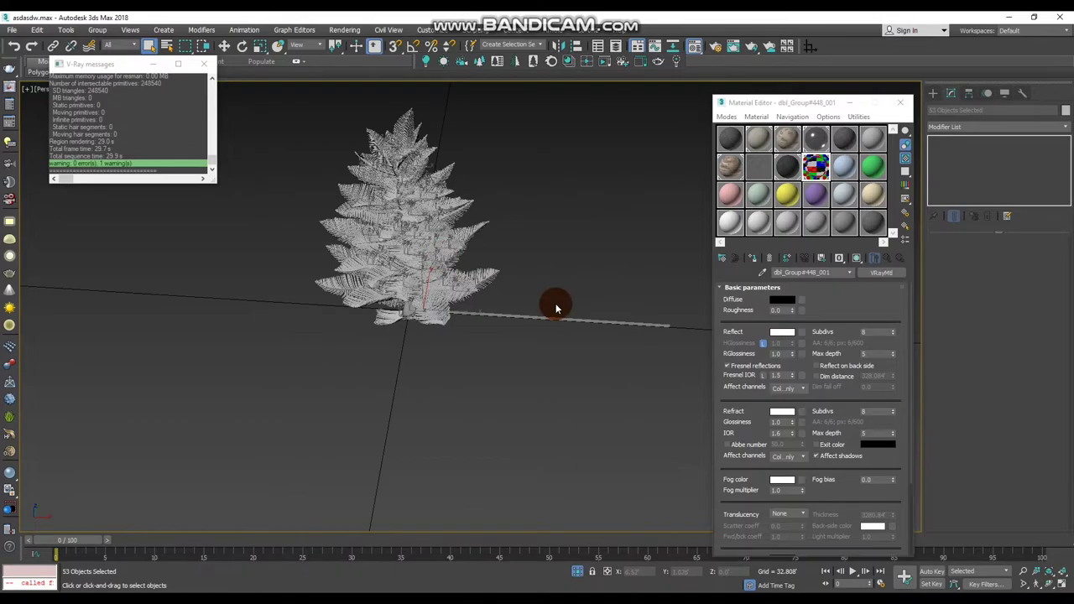
{"action": "mouse_move", "coordinate": [540, 341]}
{"action": "middle_mouse_down", "text": "alt"}
{"action": "mouse_move", "coordinate": [505, 346]}
{"action": "mouse_move", "coordinate": [468, 288]}
{"action": "mouse_move", "coordinate": [462, 336]}
{"action": "mouse_move", "coordinate": [560, 421]}
{"action": "middle_mouse_up", "text": "alt"}
{"action": "left_click", "coordinate": [565, 433]}
{"action": "mouse_move", "coordinate": [590, 457]}
{"action": "left_mouse_down"}
{"action": "mouse_move", "coordinate": [337, 186]}
{"action": "mouse_move", "coordinate": [113, 48]}
{"action": "left_mouse_up"}
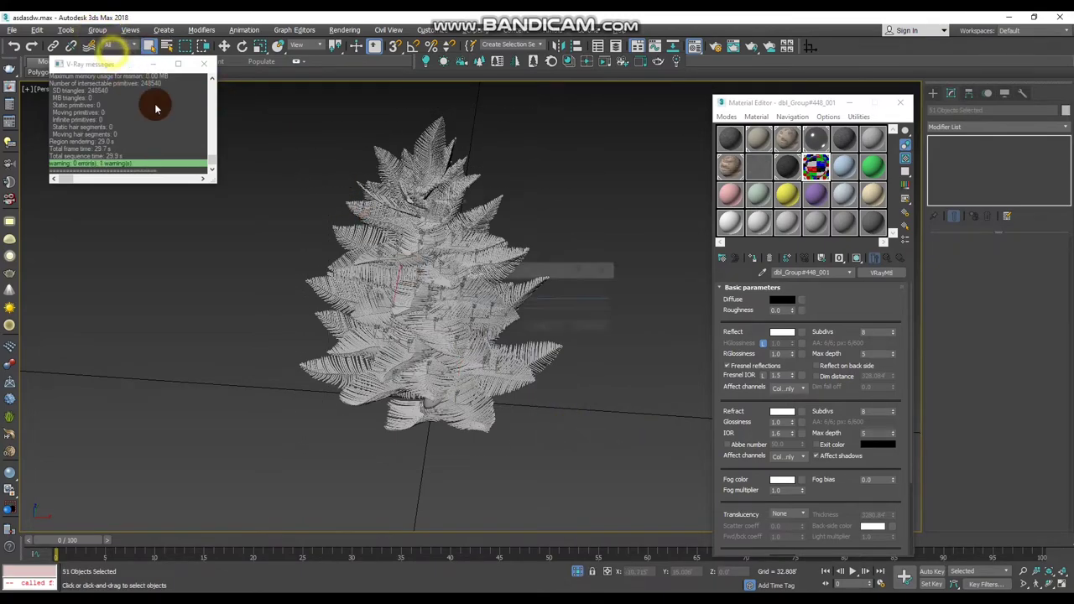
{"action": "key", "text": "Return"}
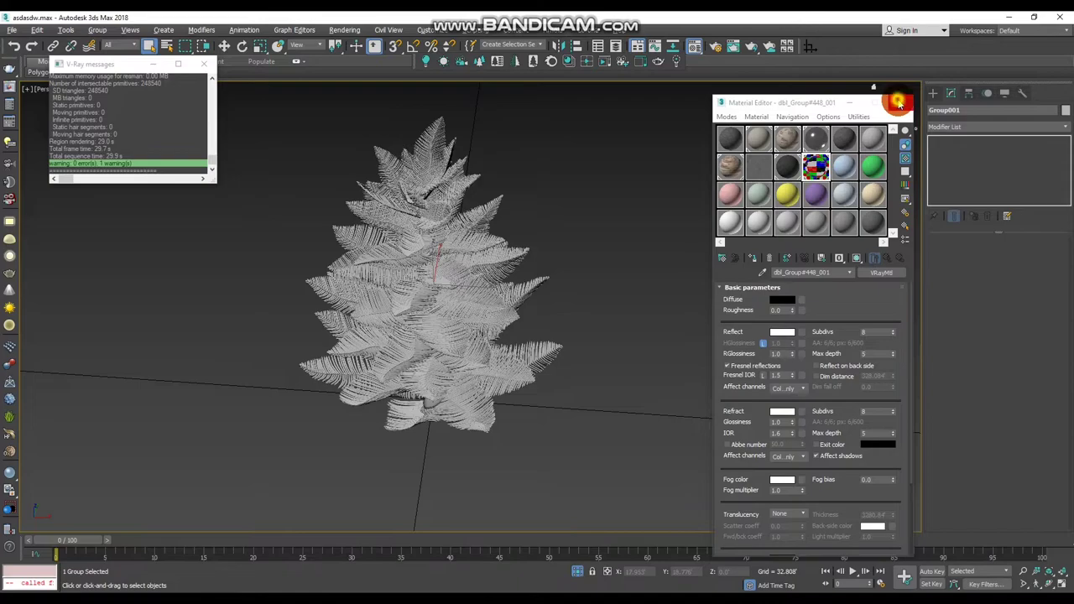
{"action": "left_click", "coordinate": [899, 101]}
{"action": "left_click", "coordinate": [583, 573]}
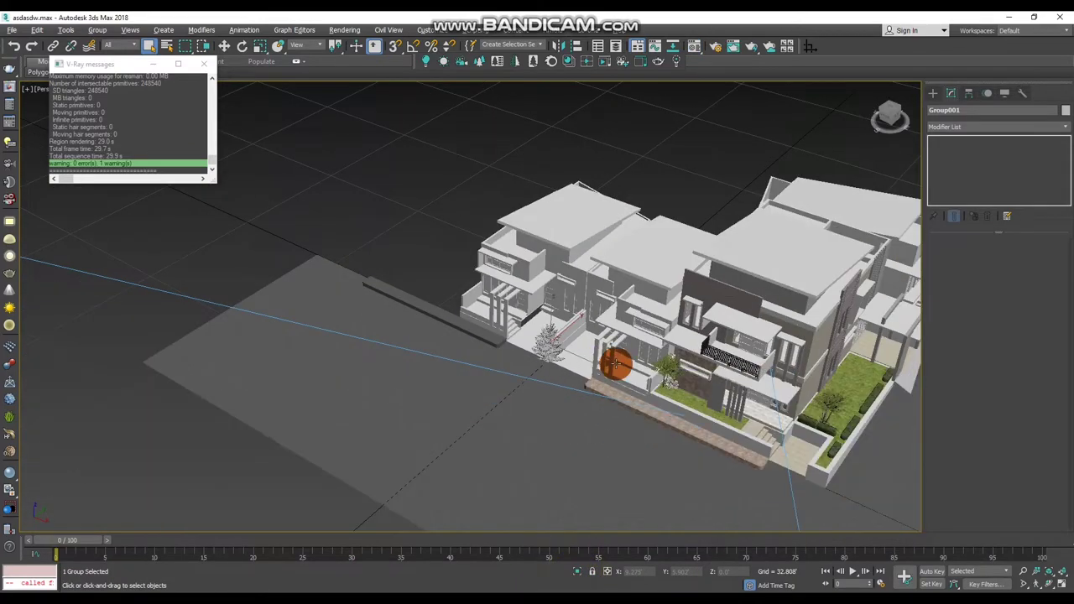
- Move Group001 into the front garden bed beside the palm and hedges
{"action": "key", "text": "w"}
{"action": "left_click_drag", "start_coordinate": [533, 335], "coordinate": [809, 409]}
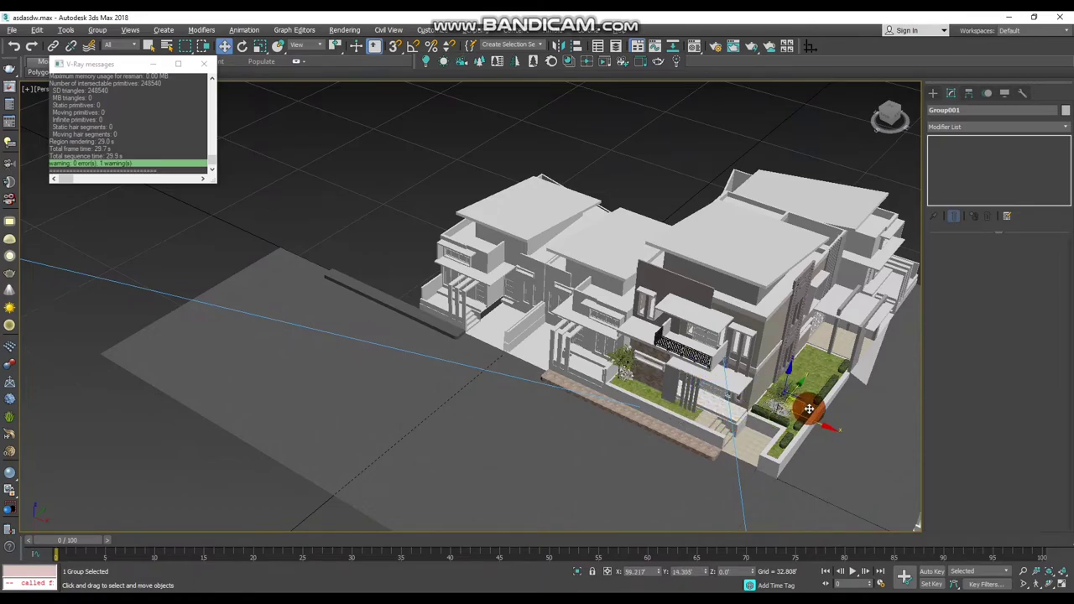
{"action": "key", "text": "z"}
{"action": "mouse_move", "coordinate": [627, 412]}
{"action": "middle_mouse_down", "text": "alt"}
{"action": "mouse_move", "coordinate": [528, 343]}
{"action": "mouse_move", "coordinate": [541, 392]}
{"action": "mouse_move", "coordinate": [507, 321]}
{"action": "middle_mouse_up", "text": "alt"}
{"action": "mouse_move", "coordinate": [500, 309]}
{"action": "left_mouse_down"}
{"action": "mouse_move", "coordinate": [506, 227]}
{"action": "mouse_move", "coordinate": [508, 239]}
{"action": "left_mouse_up"}
{"action": "middle_click_drag", "start_coordinate": [537, 299], "coordinate": [523, 265], "text": "alt"}
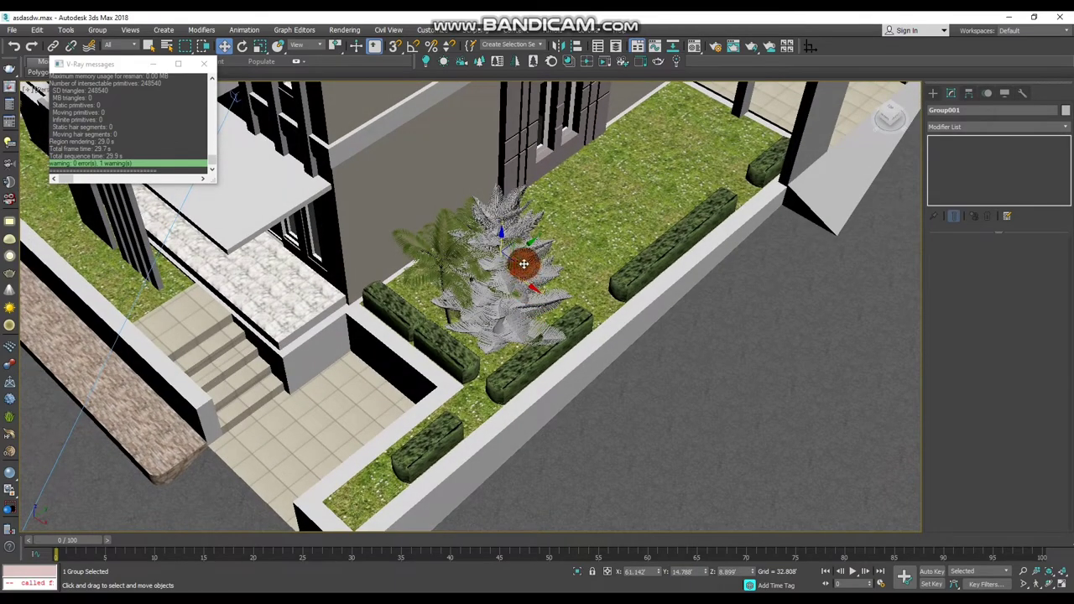
{"action": "left_click_drag", "start_coordinate": [524, 262], "coordinate": [546, 259]}
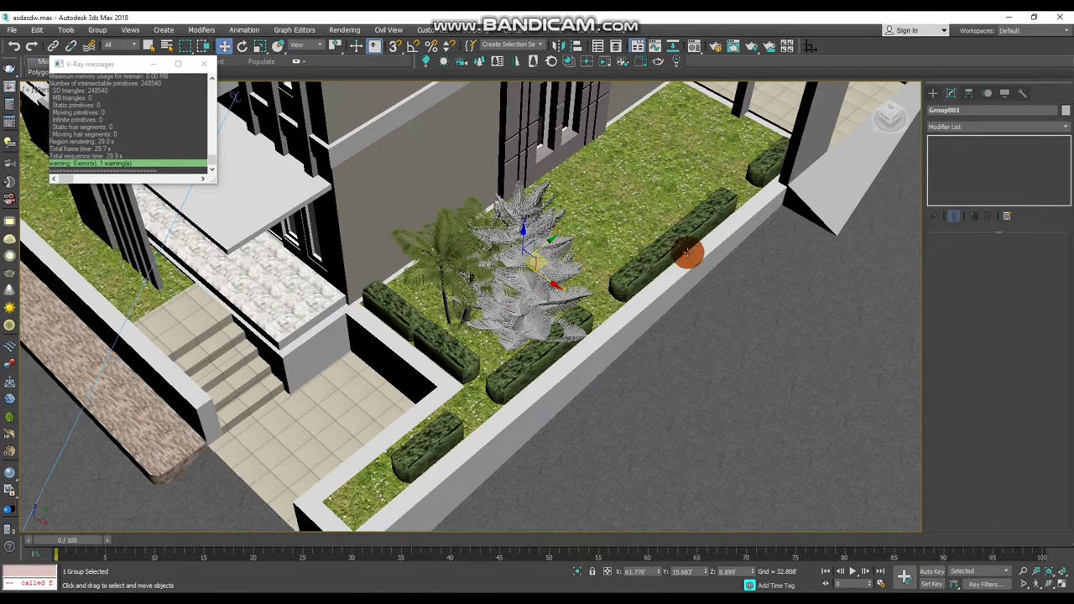
{"action": "key", "text": "m"}
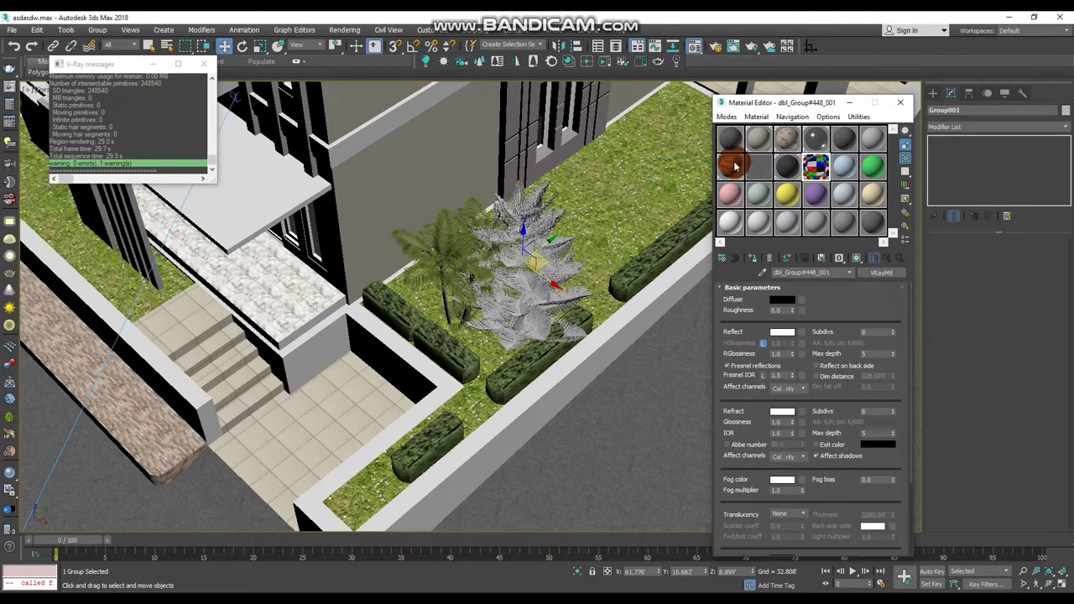
- Assign the green double-sided dbl_Group#494_001 material to the tree group, then Shift-drag a copy
{"action": "left_click_drag", "start_coordinate": [827, 164], "coordinate": [461, 239]}
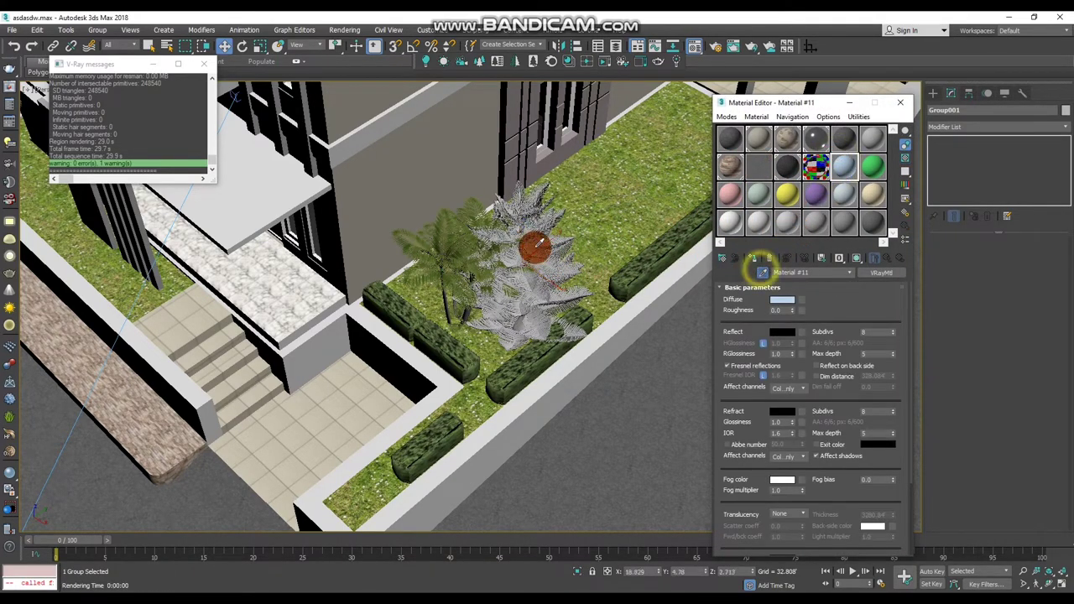
{"action": "left_click", "coordinate": [578, 262]}
{"action": "left_click_drag", "start_coordinate": [557, 266], "coordinate": [557, 267]}
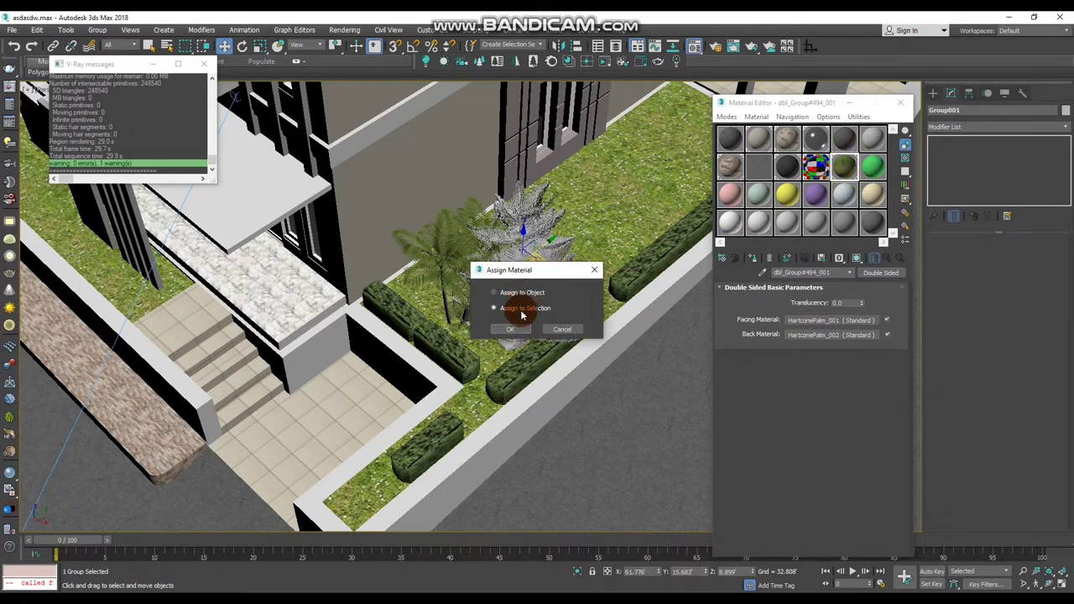
{"action": "left_click", "coordinate": [521, 329]}
{"action": "mouse_move", "coordinate": [528, 314]}
{"action": "middle_mouse_down", "text": "alt"}
{"action": "mouse_move", "coordinate": [537, 282]}
{"action": "mouse_move", "coordinate": [540, 305]}
{"action": "mouse_move", "coordinate": [573, 264]}
{"action": "middle_mouse_up", "text": "alt"}
{"action": "mouse_move", "coordinate": [579, 245]}
{"action": "left_mouse_down"}
{"action": "mouse_move", "coordinate": [591, 239]}
{"action": "mouse_move", "coordinate": [252, 276]}
{"action": "mouse_move", "coordinate": [211, 180]}
{"action": "mouse_move", "coordinate": [221, 177]}
{"action": "left_mouse_up"}
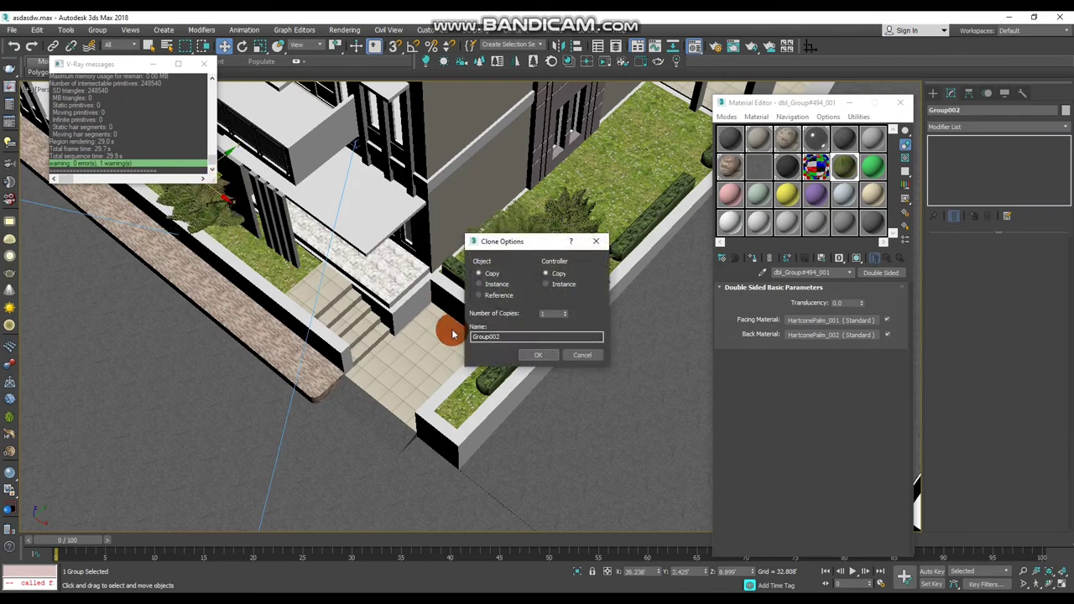
- Create copy Group002, scale it down and slide it into the planter
{"action": "left_click", "coordinate": [536, 355]}
{"action": "key", "text": "z"}
{"action": "mouse_move", "coordinate": [397, 333]}
{"action": "middle_mouse_down", "text": "alt"}
{"action": "mouse_move", "coordinate": [425, 344]}
{"action": "mouse_move", "coordinate": [469, 285]}
{"action": "middle_mouse_up", "text": "alt"}
{"action": "key", "text": "r"}
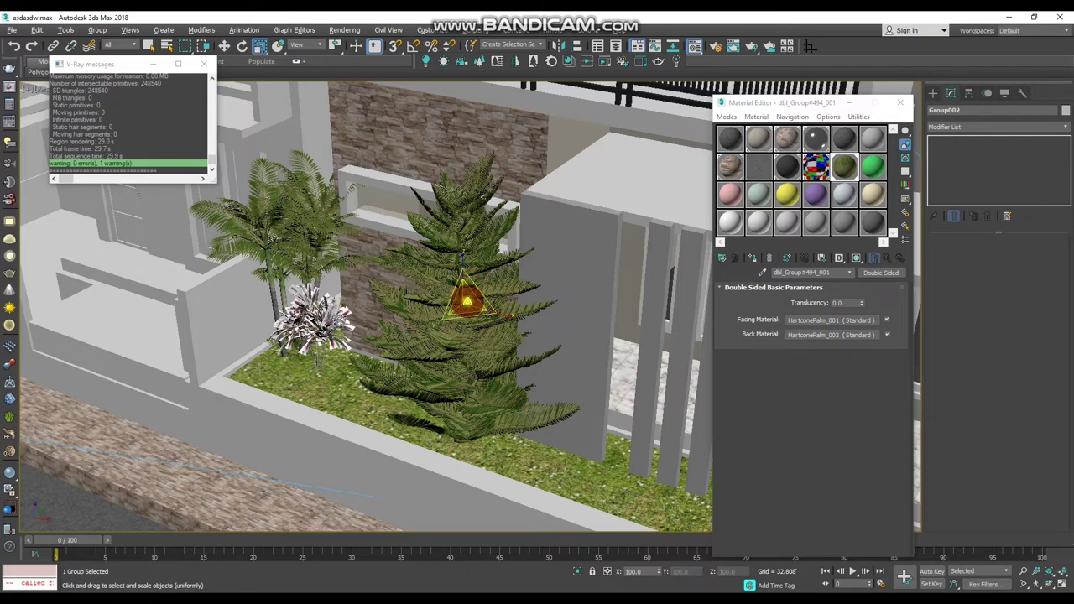
{"action": "left_click_drag", "start_coordinate": [467, 300], "coordinate": [467, 345]}
{"action": "key", "text": "w"}
{"action": "left_click_drag", "start_coordinate": [463, 300], "coordinate": [463, 370]}
{"action": "key", "text": "alt+Tab"}
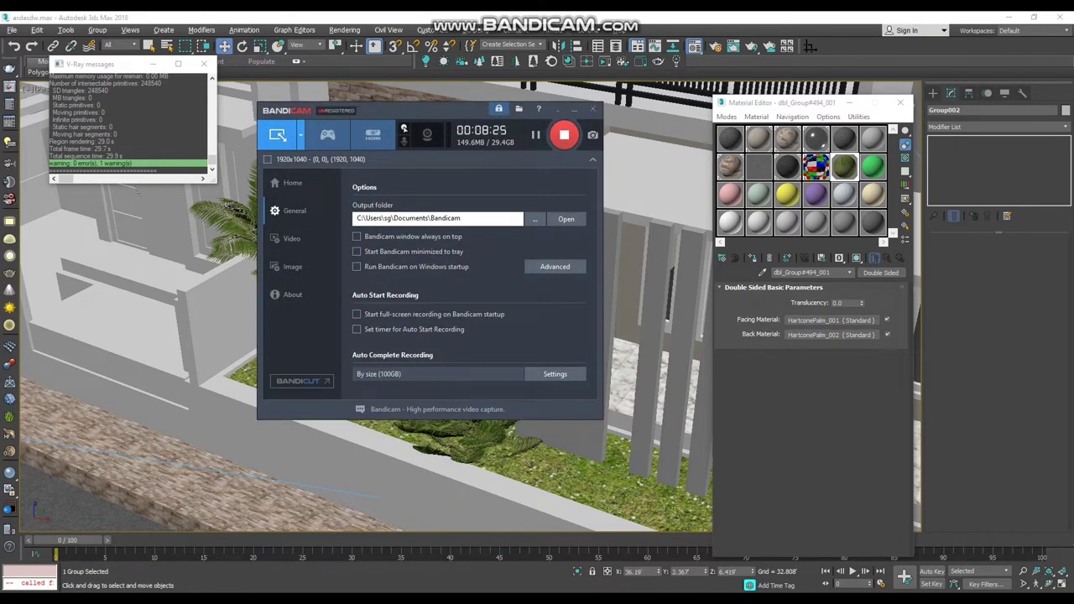
{"action": "left_click", "coordinate": [573, 110]}
{"action": "mouse_move", "coordinate": [479, 342]}
{"action": "middle_mouse_down", "text": "alt"}
{"action": "mouse_move", "coordinate": [504, 360]}
{"action": "mouse_move", "coordinate": [487, 366]}
{"action": "middle_mouse_up", "text": "alt"}
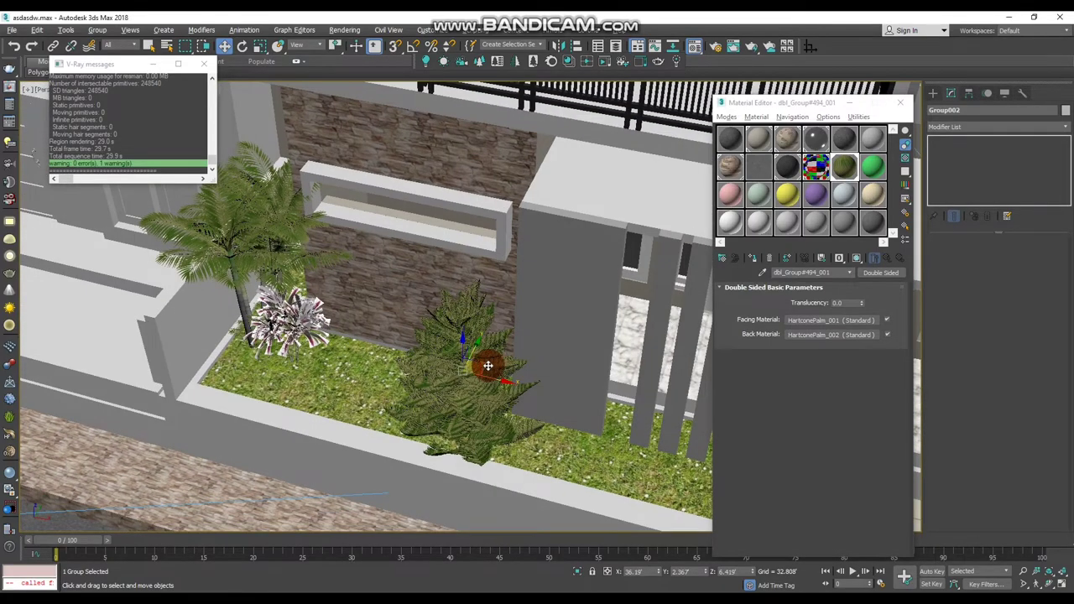
- Add a second copy Group003, enlarge and turn it, then switch to the camera view
{"action": "left_click_drag", "start_coordinate": [487, 366], "coordinate": [385, 339], "text": "shift"}
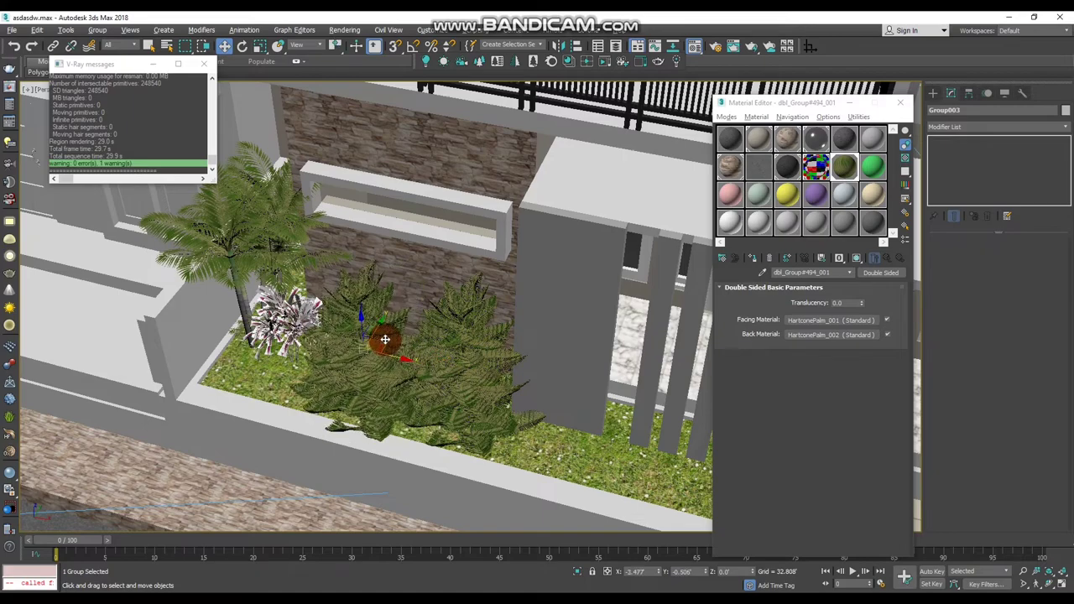
{"action": "left_click", "coordinate": [531, 352]}
{"action": "key", "text": "r"}
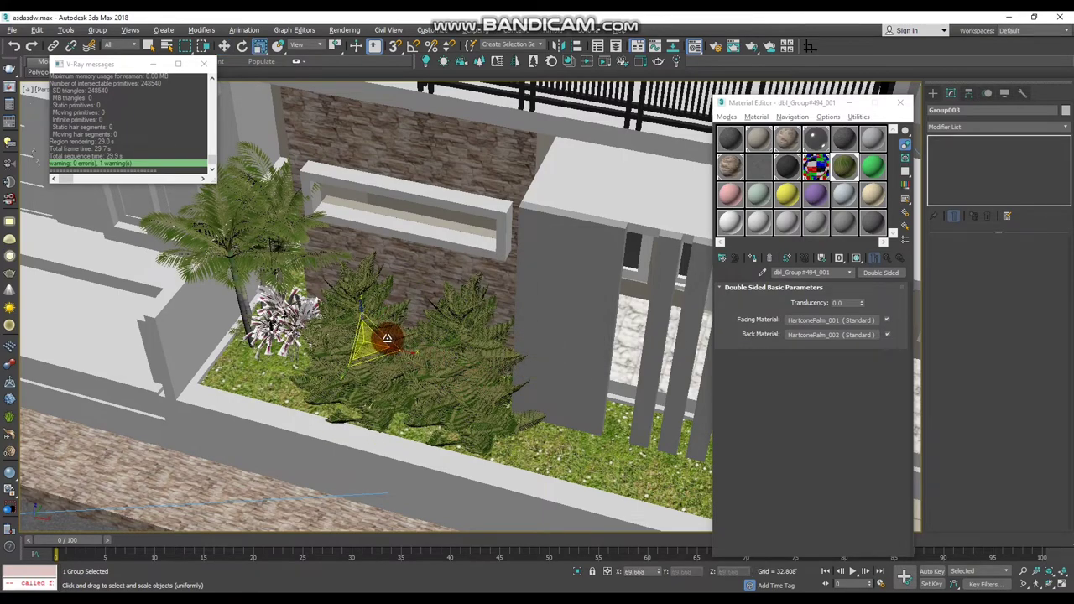
{"action": "left_click_drag", "start_coordinate": [370, 340], "coordinate": [362, 294]}
{"action": "key", "text": "w"}
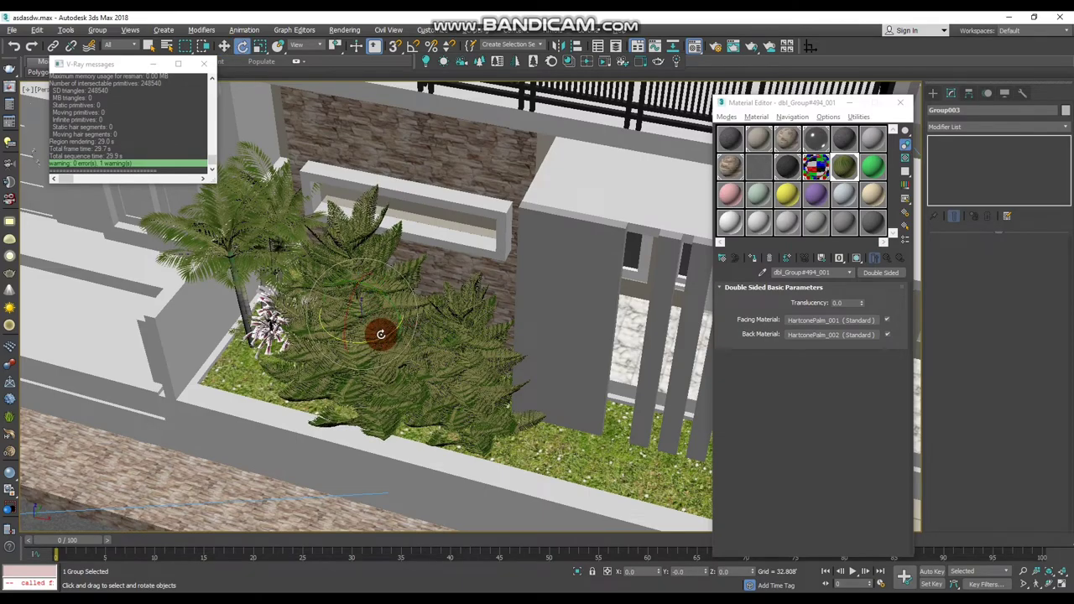
{"action": "left_click_drag", "start_coordinate": [381, 334], "coordinate": [379, 378]}
{"action": "middle_click_drag", "start_coordinate": [379, 378], "coordinate": [407, 357], "text": "alt"}
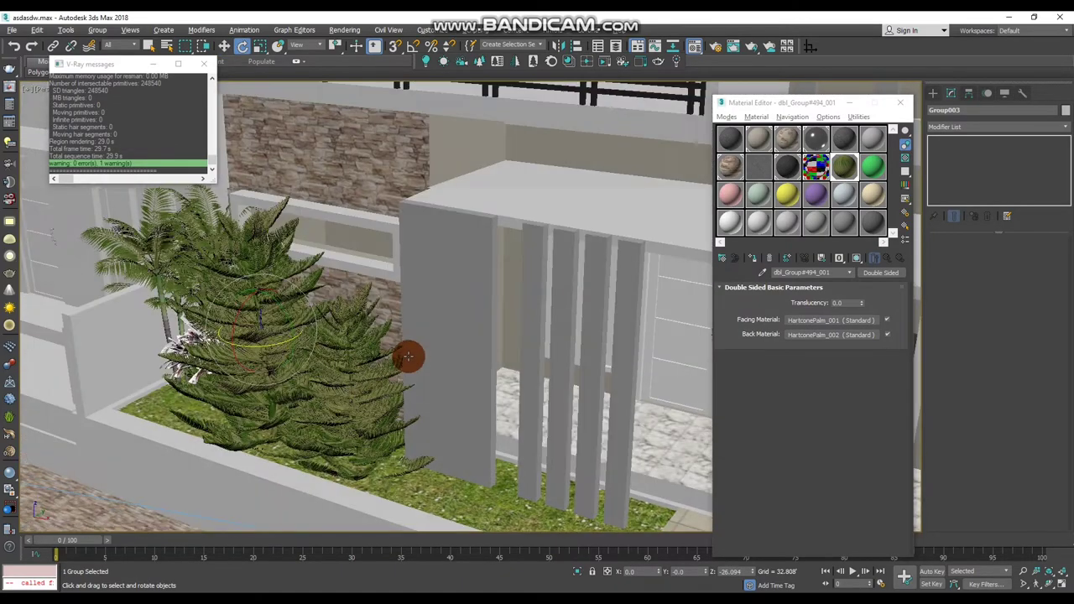
{"action": "scroll", "coordinate": [415, 382], "scroll_direction": "down", "scroll_amount": 5}
{"action": "scroll", "coordinate": [441, 382], "scroll_direction": "down", "scroll_amount": 3}
{"action": "mouse_move", "coordinate": [486, 344]}
{"action": "middle_mouse_down", "text": "alt"}
{"action": "mouse_move", "coordinate": [518, 317]}
{"action": "mouse_move", "coordinate": [523, 336]}
{"action": "mouse_move", "coordinate": [498, 339]}
{"action": "middle_mouse_up", "text": "alt"}
{"action": "scroll", "coordinate": [499, 339], "scroll_direction": "down", "scroll_amount": 5}
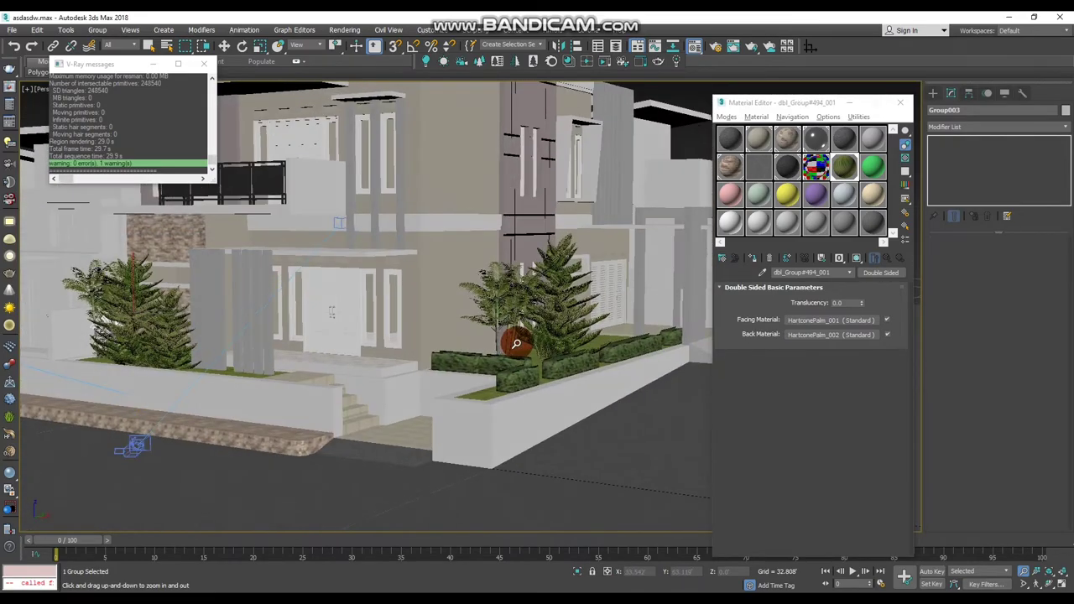
{"action": "key", "text": "c"}
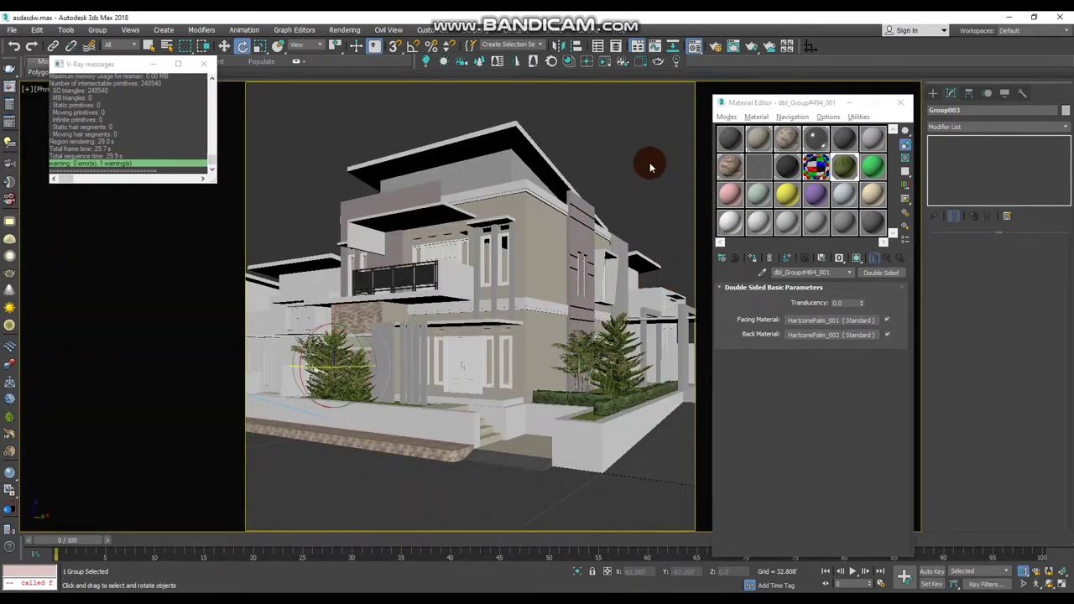
- Close the Material Editor, deselect everything, save the scene and start rendering PhysCamera001
{"action": "left_click", "coordinate": [648, 162]}
{"action": "left_click", "coordinate": [900, 103]}
{"action": "key", "text": "ctrl+s"}
{"action": "key", "text": "shift+q"}
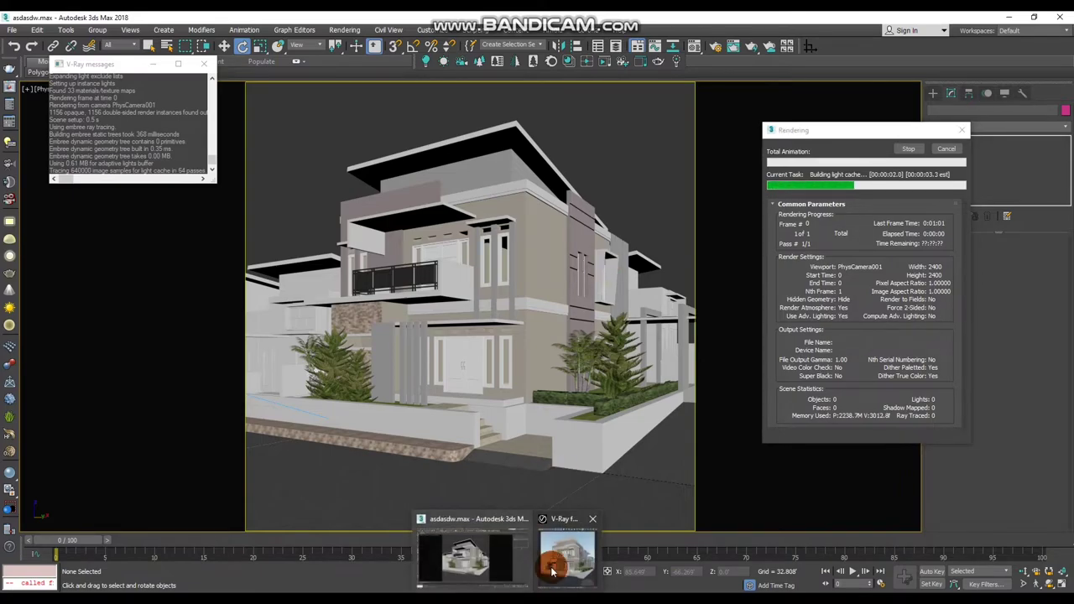
- Bring the V-Ray frame buffer to the front to watch the light cache build
{"action": "left_click", "coordinate": [552, 571]}
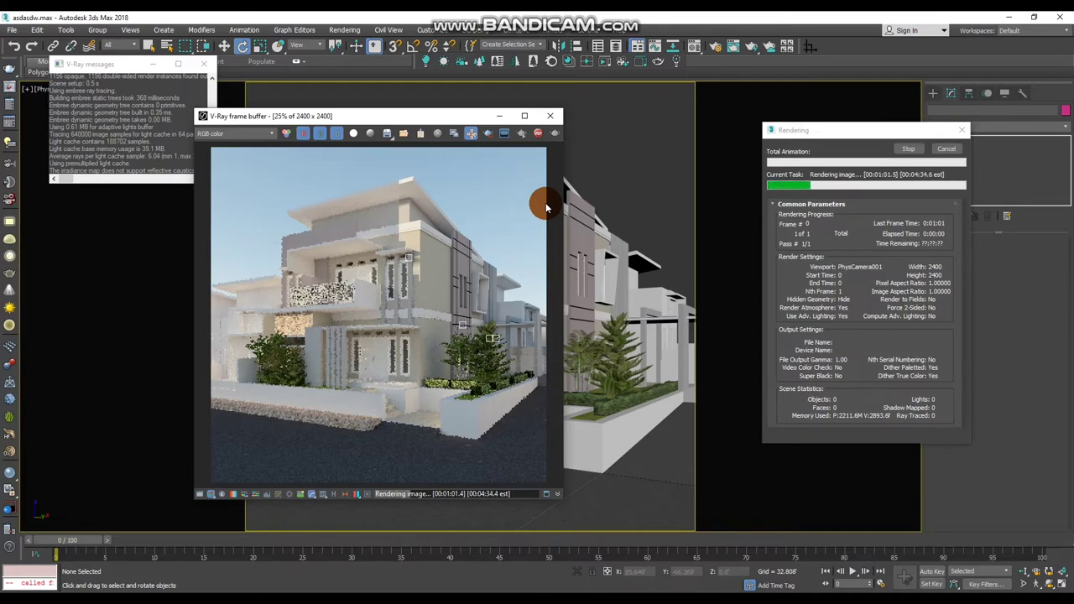
{"action": "scroll", "coordinate": [466, 303], "scroll_direction": "down", "scroll_amount": 2}
{"action": "scroll", "coordinate": [436, 319], "scroll_direction": "up", "scroll_amount": 2}
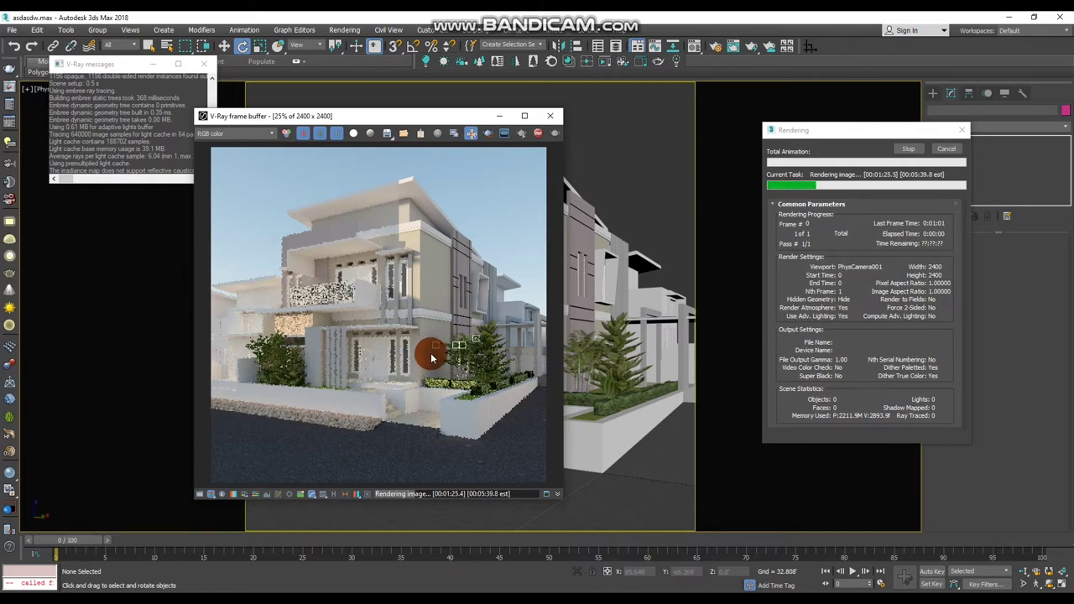
{"action": "scroll", "coordinate": [415, 369], "scroll_direction": "up", "scroll_amount": 1}
{"action": "scroll", "coordinate": [409, 297], "scroll_direction": "up", "scroll_amount": 1}
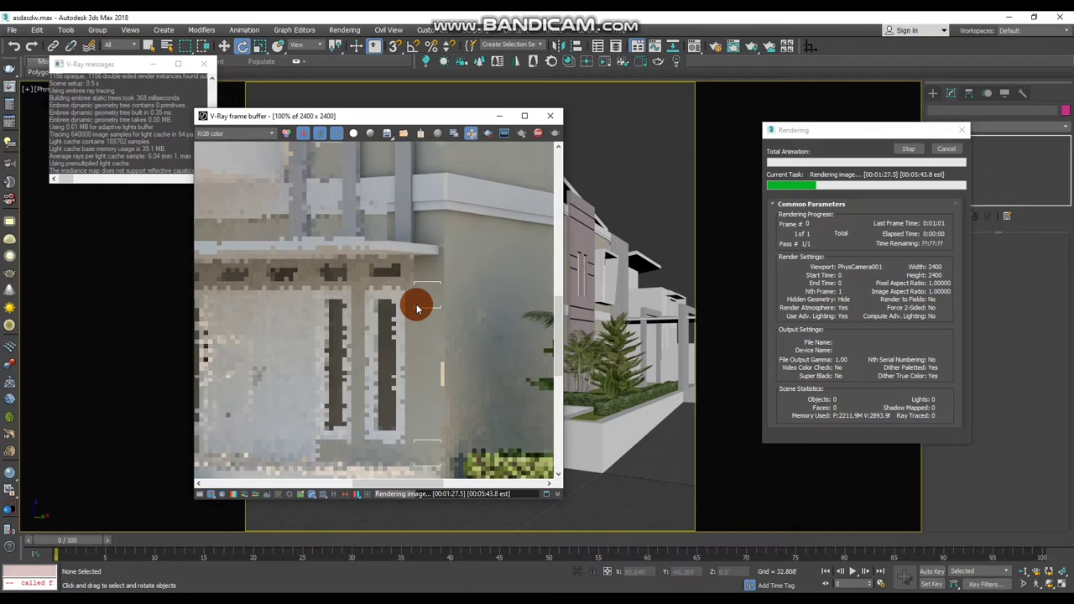
{"action": "scroll", "coordinate": [410, 290], "scroll_direction": "down", "scroll_amount": 1}
{"action": "scroll", "coordinate": [408, 277], "scroll_direction": "up", "scroll_amount": 1}
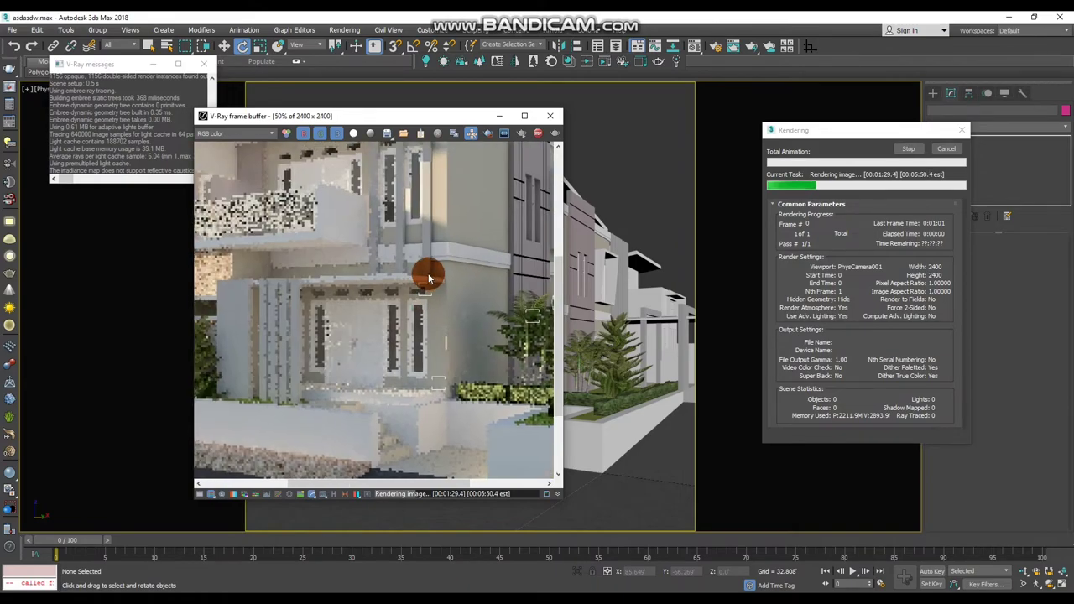
{"action": "scroll", "coordinate": [406, 280], "scroll_direction": "up", "scroll_amount": 1}
{"action": "scroll", "coordinate": [401, 273], "scroll_direction": "down", "scroll_amount": 1}
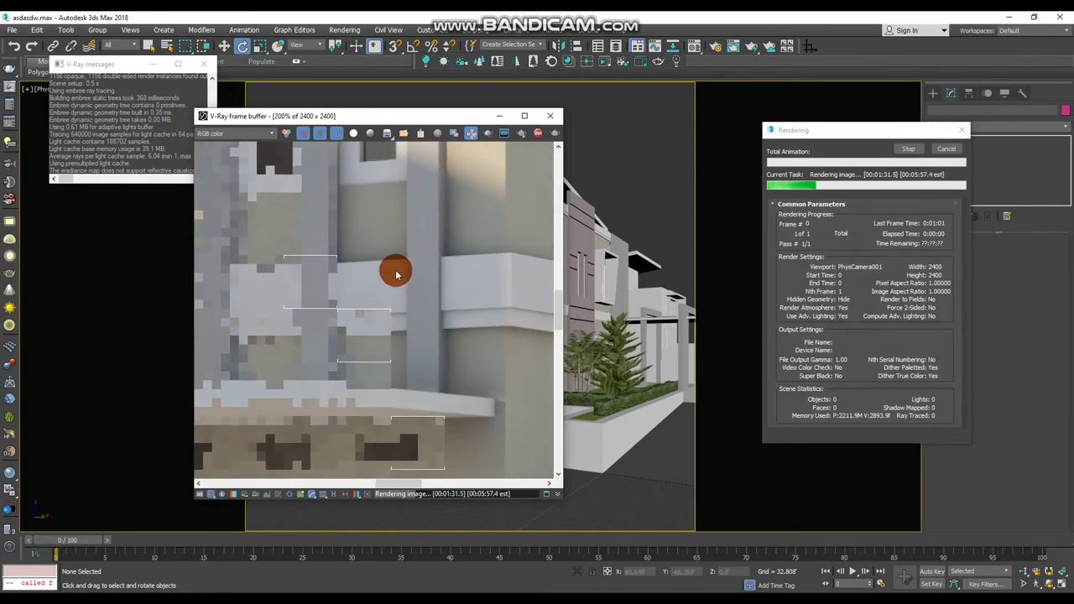
{"action": "scroll", "coordinate": [389, 230], "scroll_direction": "down", "scroll_amount": 1}
{"action": "scroll", "coordinate": [390, 233], "scroll_direction": "down", "scroll_amount": 1}
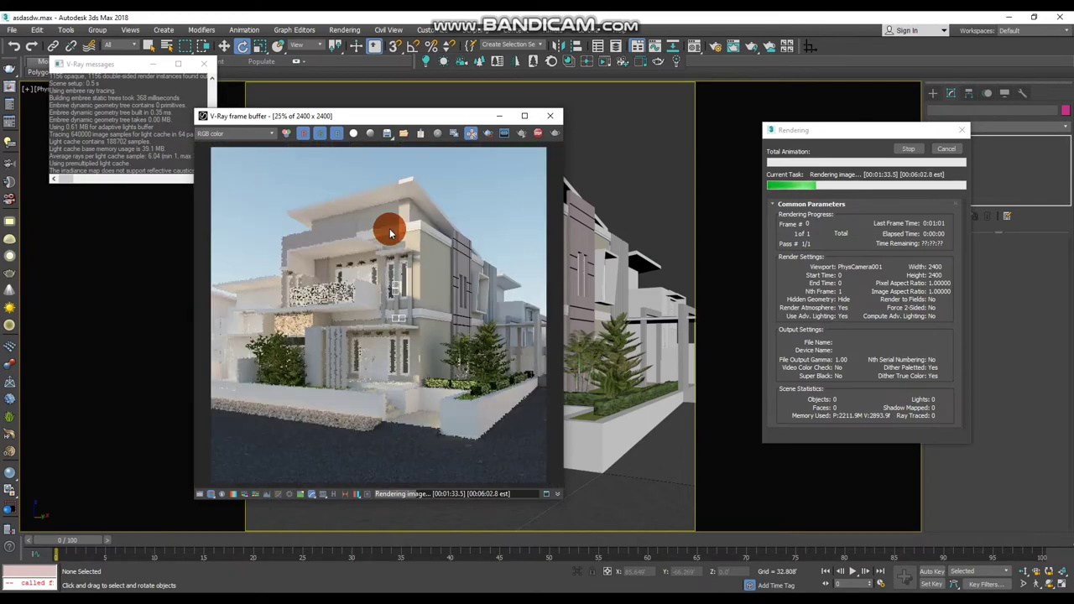